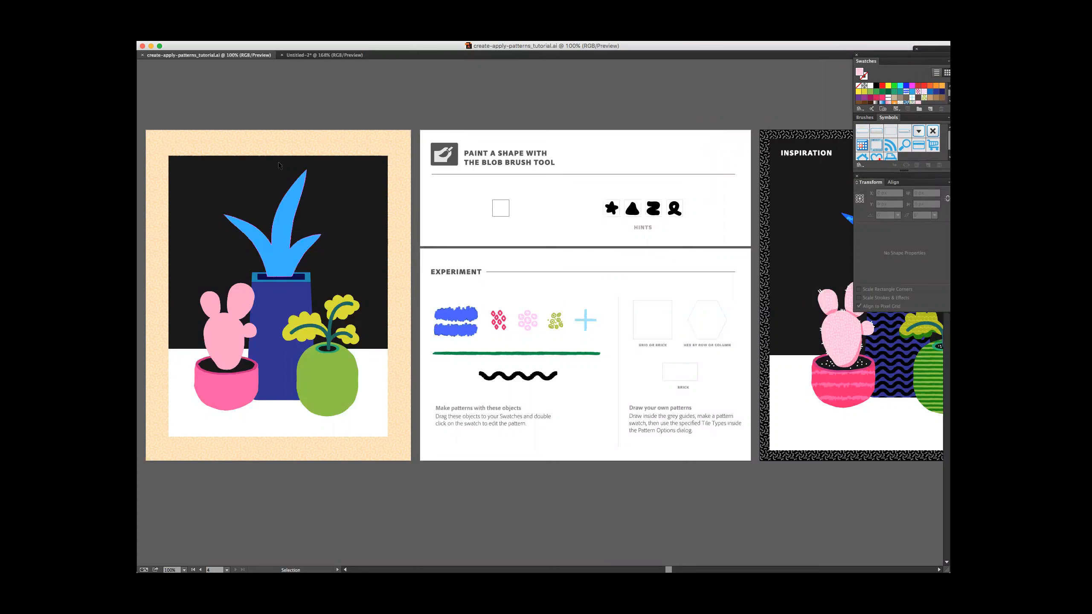
- Package the pattern tutorial document with its links, fonts and report into a folder named Example package
click(166, 7)
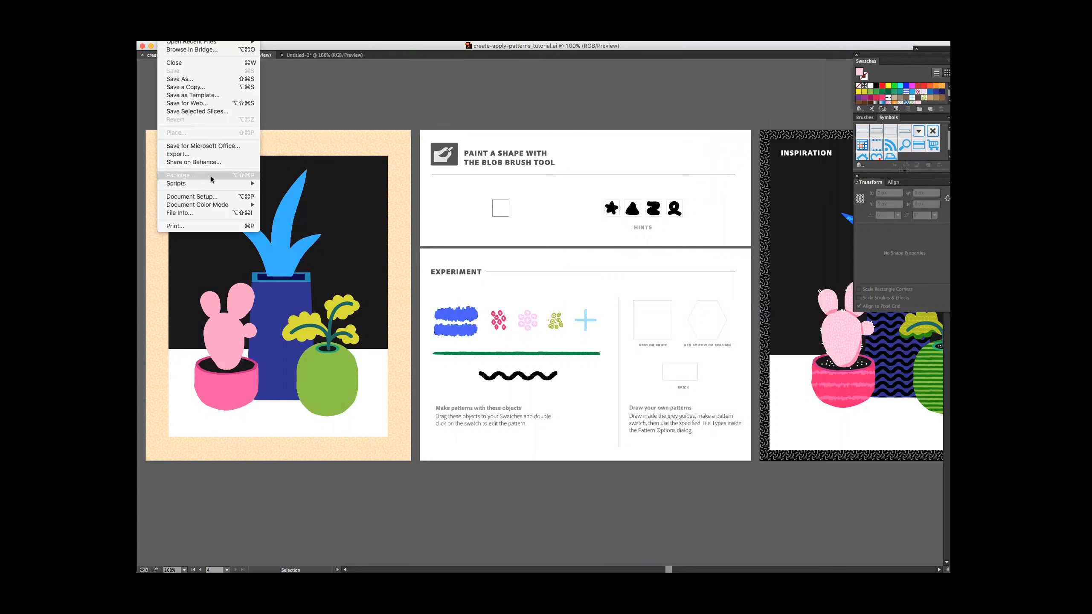
click(191, 178)
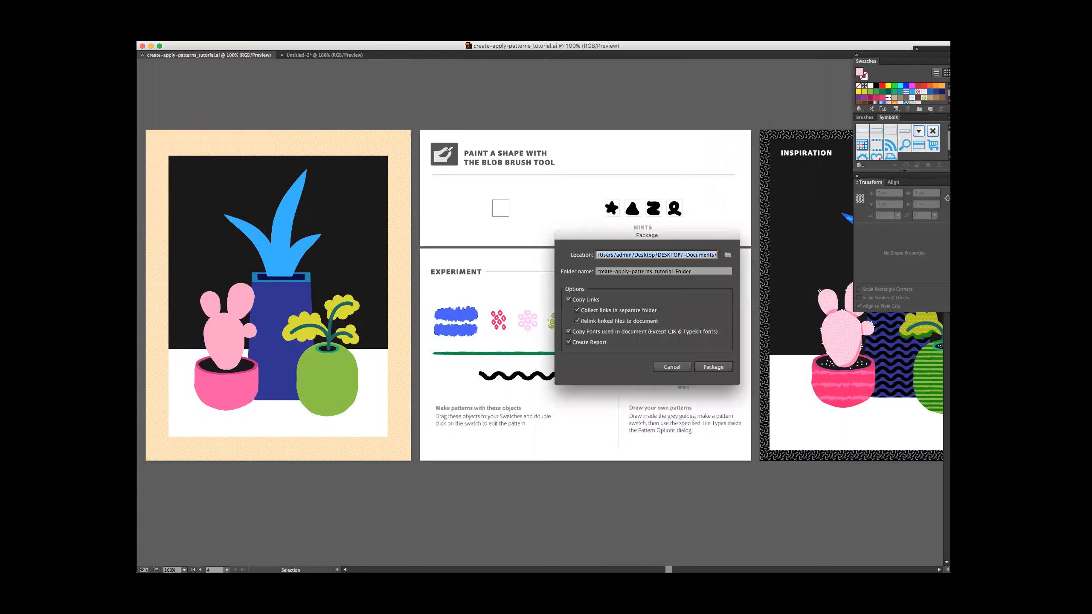
key(Tab)
text(Example packag)
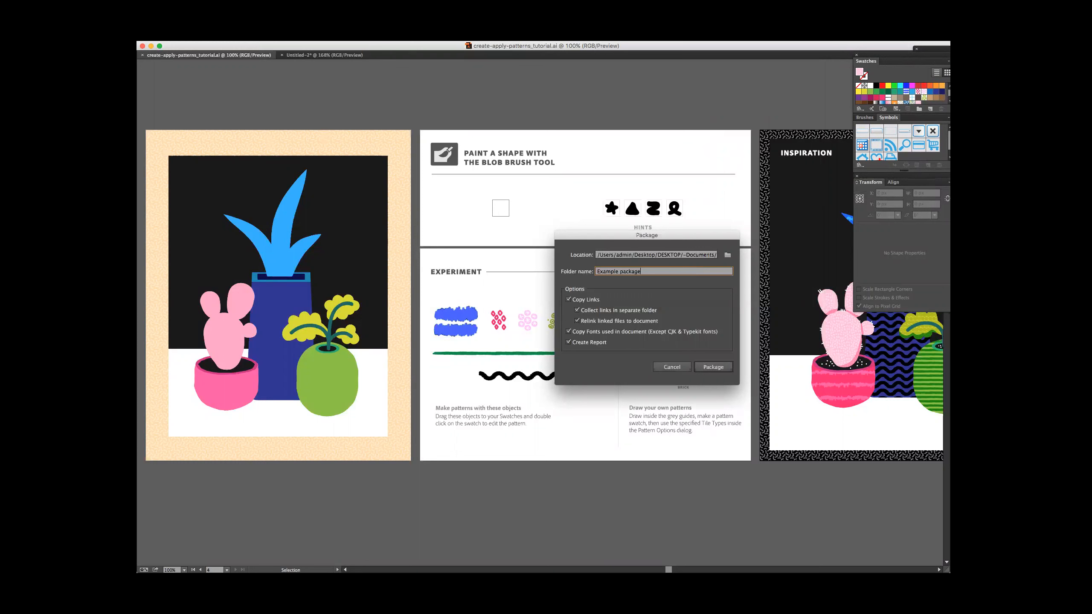
key(Return)
key(Return)
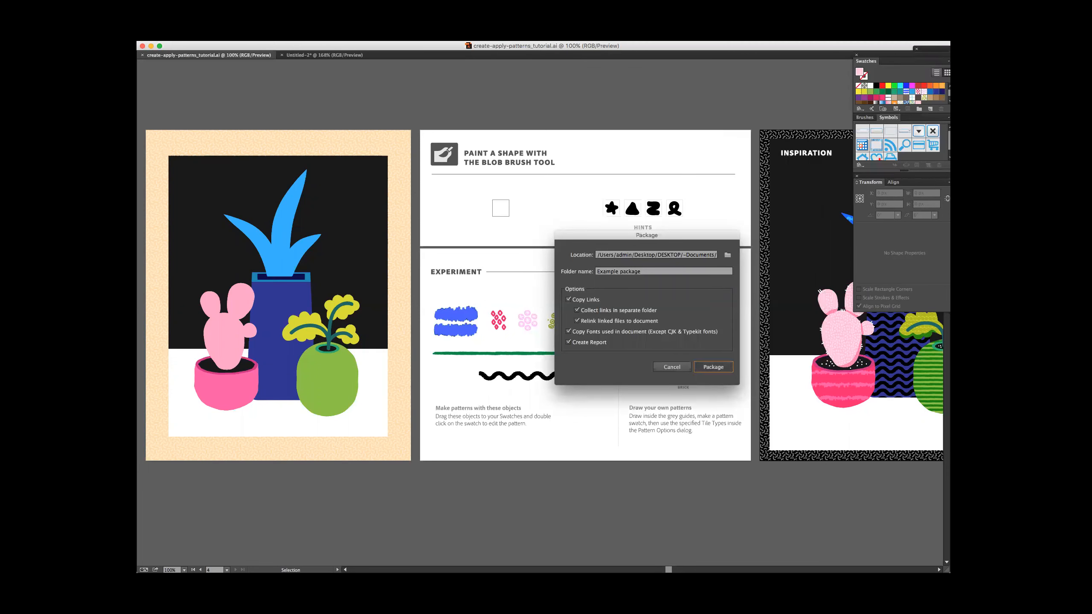
key(Return)
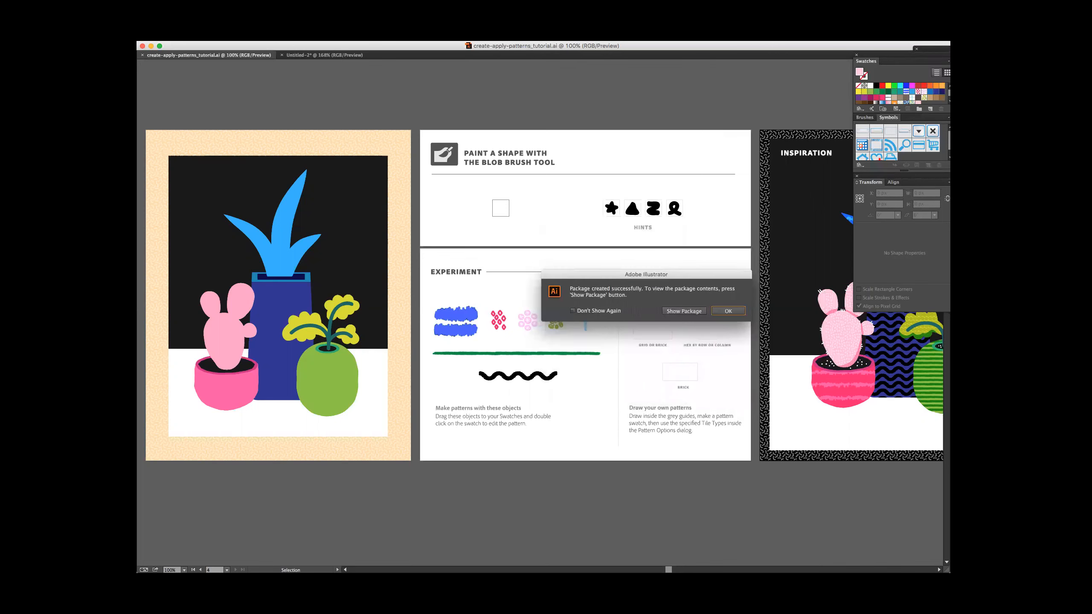
key(Return)
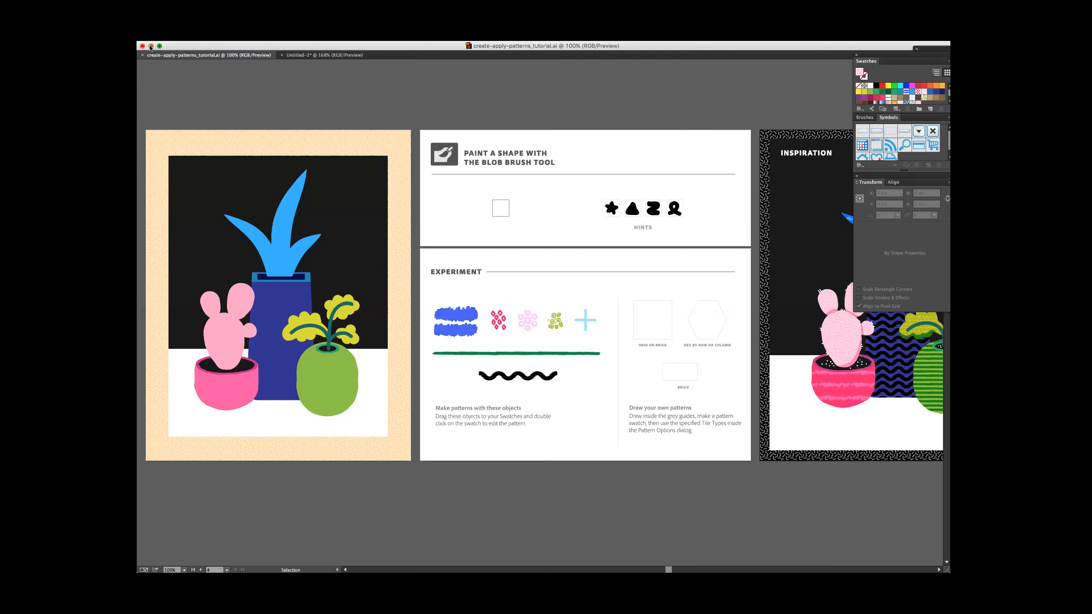
- Minimize the document window and compress the desktop's "untitled folder" into a zip archive
click(151, 46)
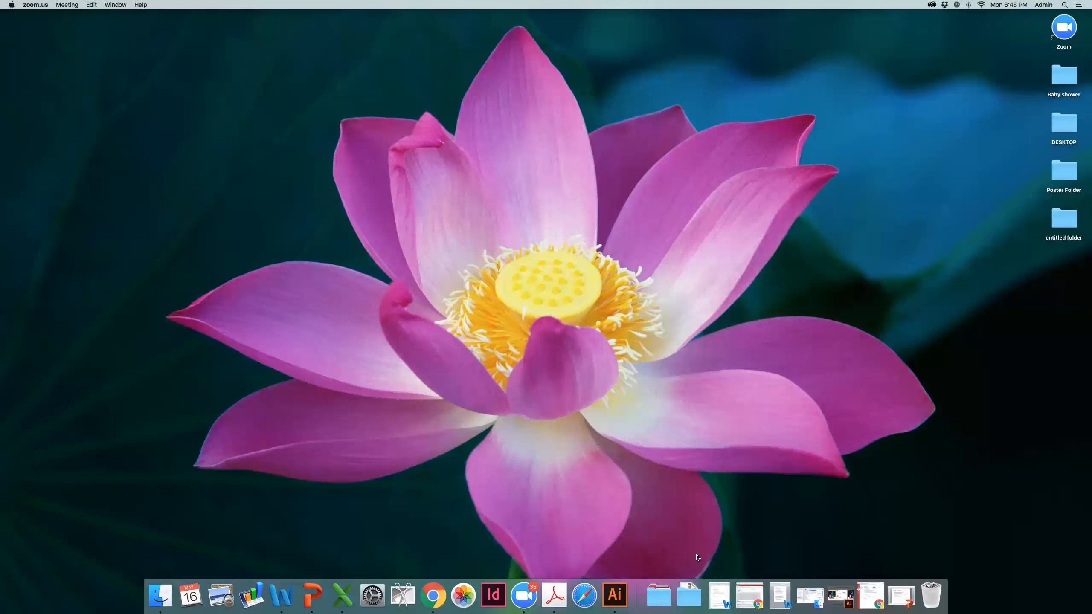
click(1065, 171)
key(Return)
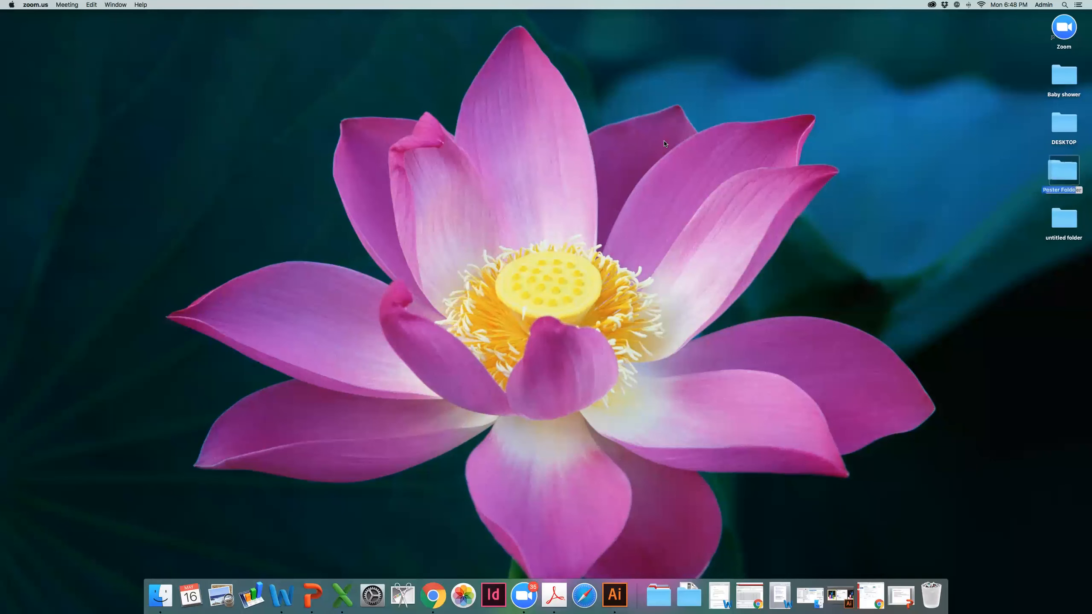
click(1049, 226)
key(Return)
right_click(1056, 224)
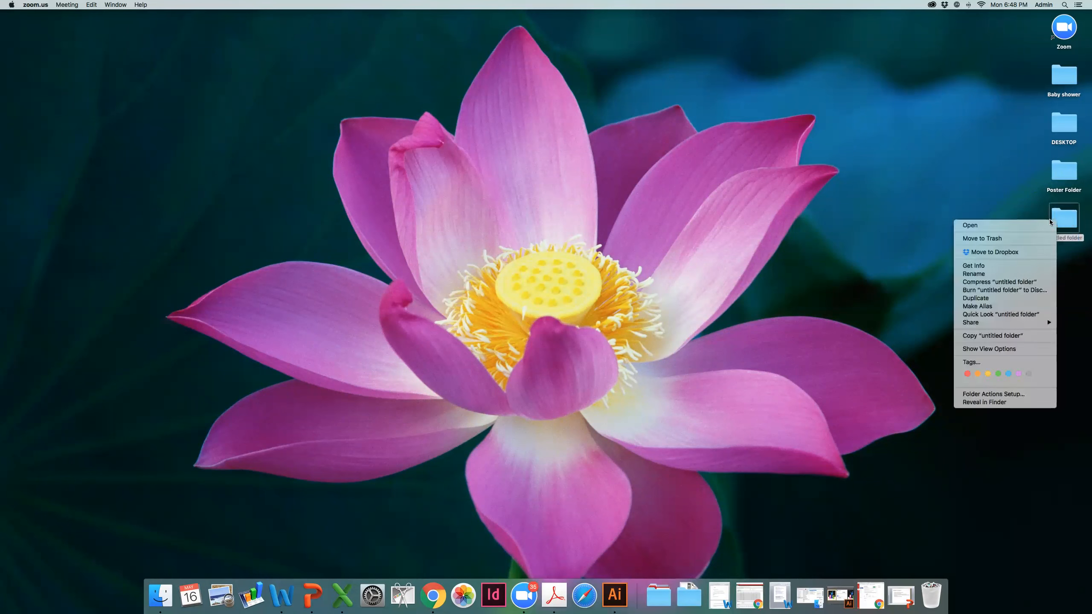
click(975, 287)
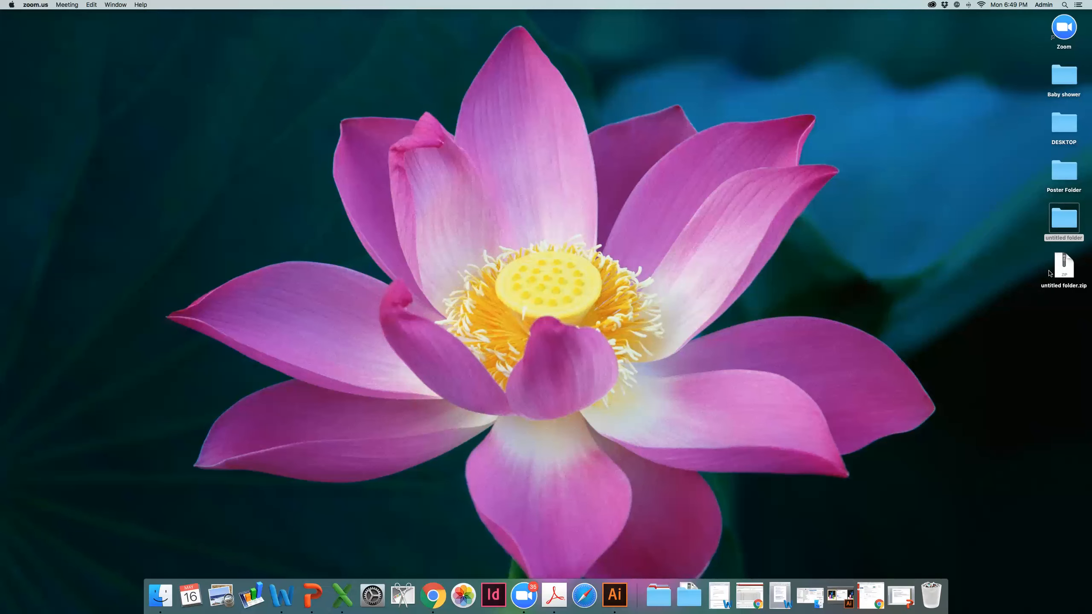
drag(1062, 266, 960, 274)
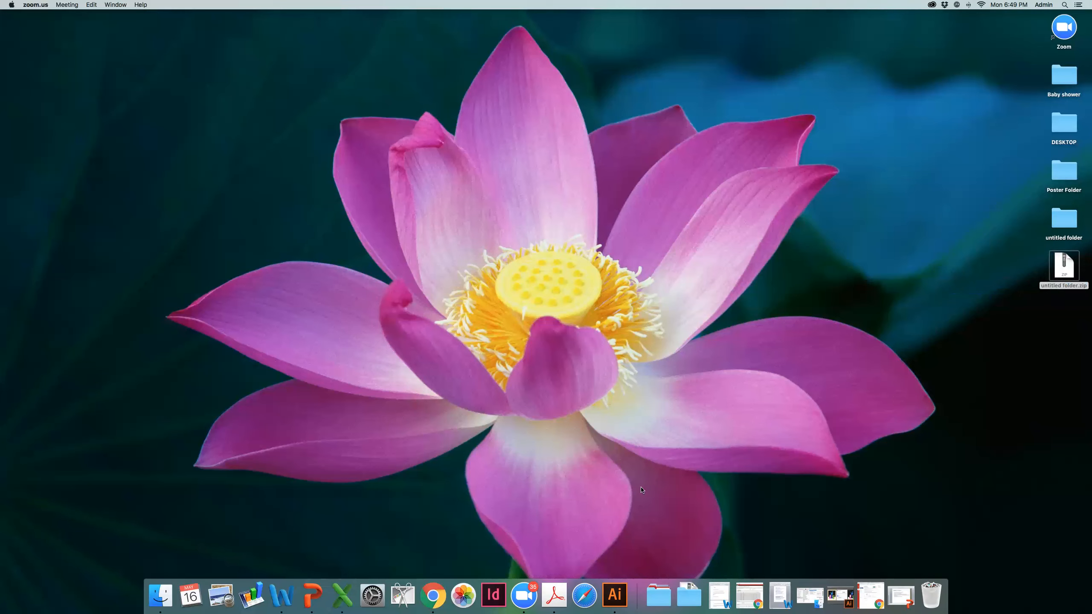
- Switch back to Illustrator with the create-apply-patterns_tutorial.ai document and reposition its window
click(606, 592)
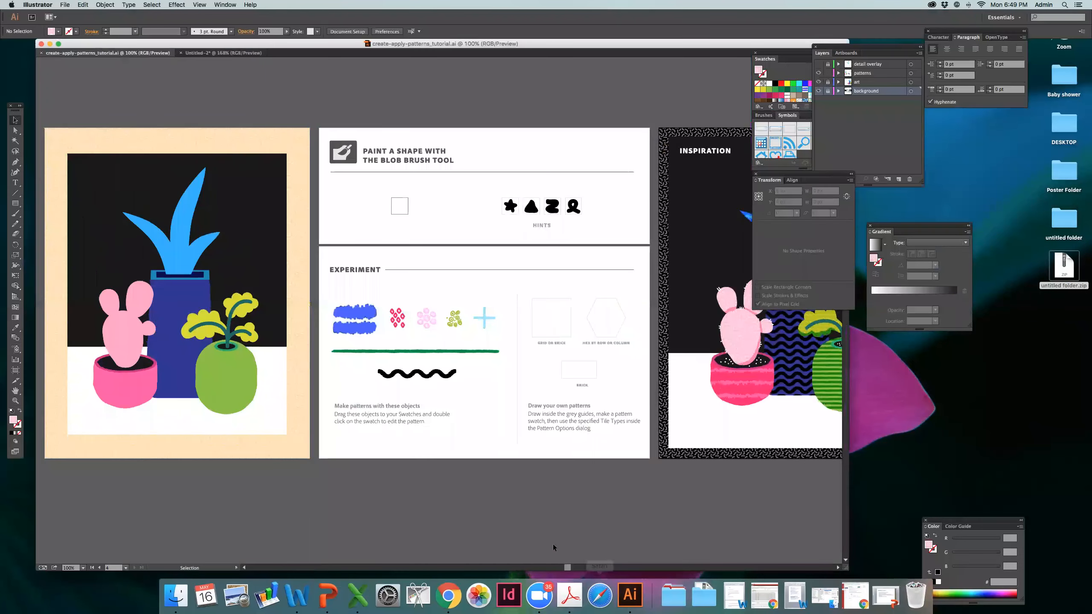
drag(86, 44, 83, 45)
drag(71, 43, 67, 47)
click(63, 4)
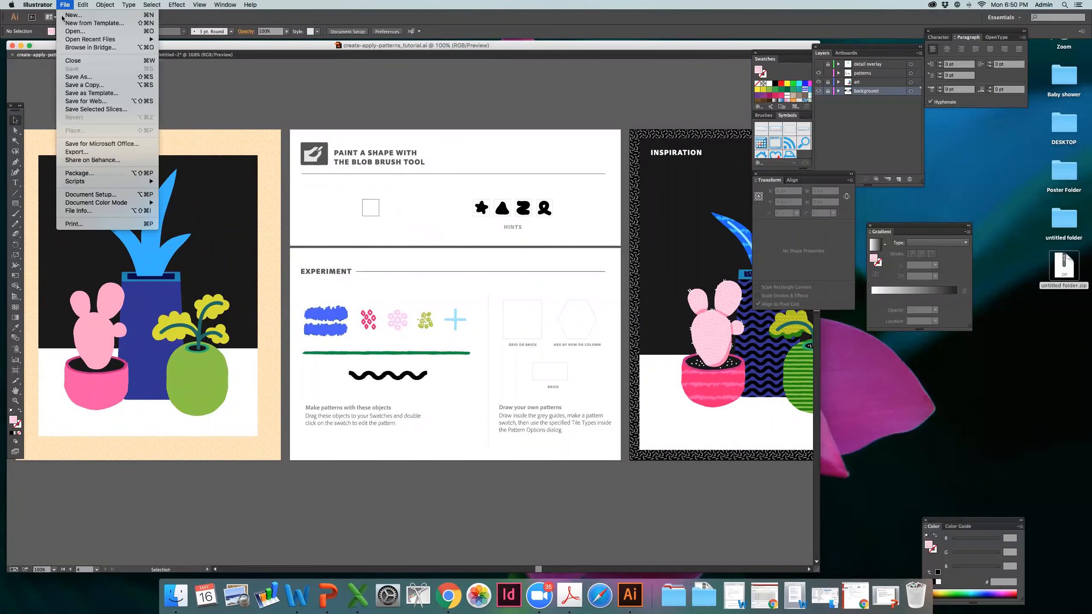
click(83, 78)
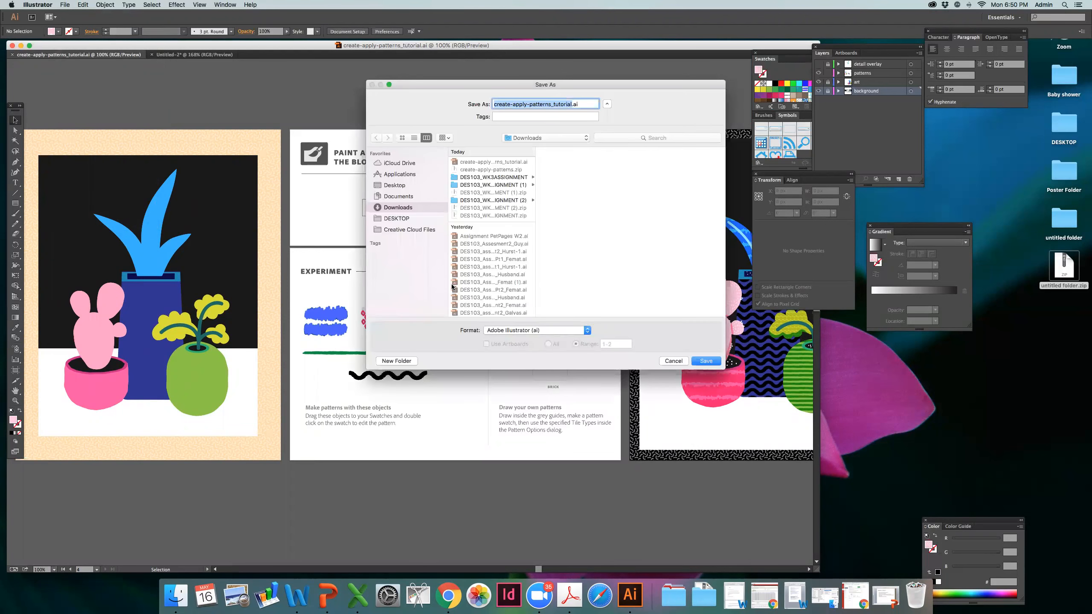
click(549, 332)
click(509, 354)
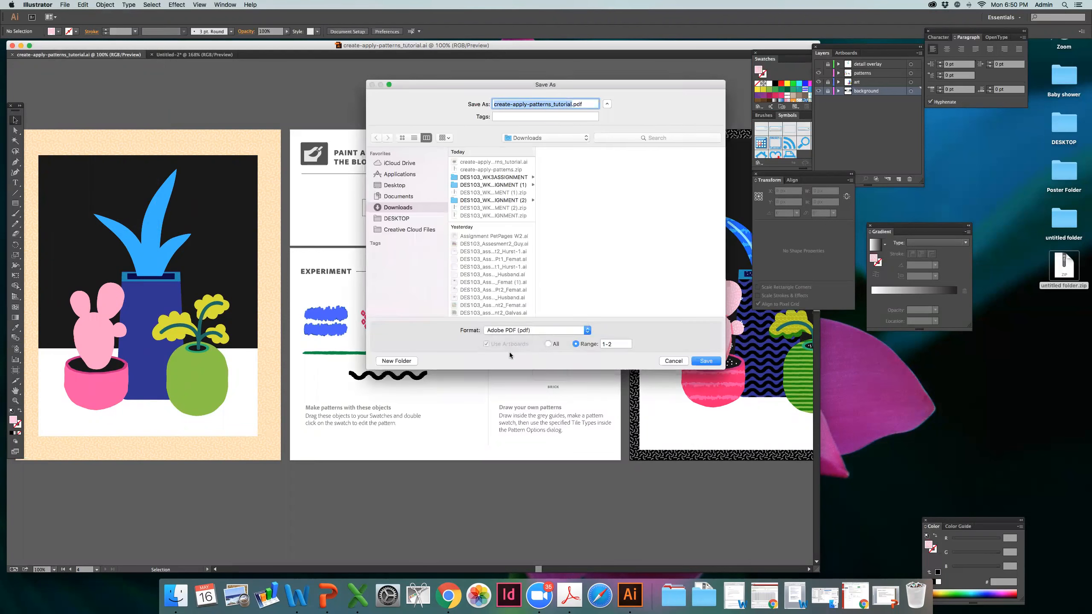
click(673, 361)
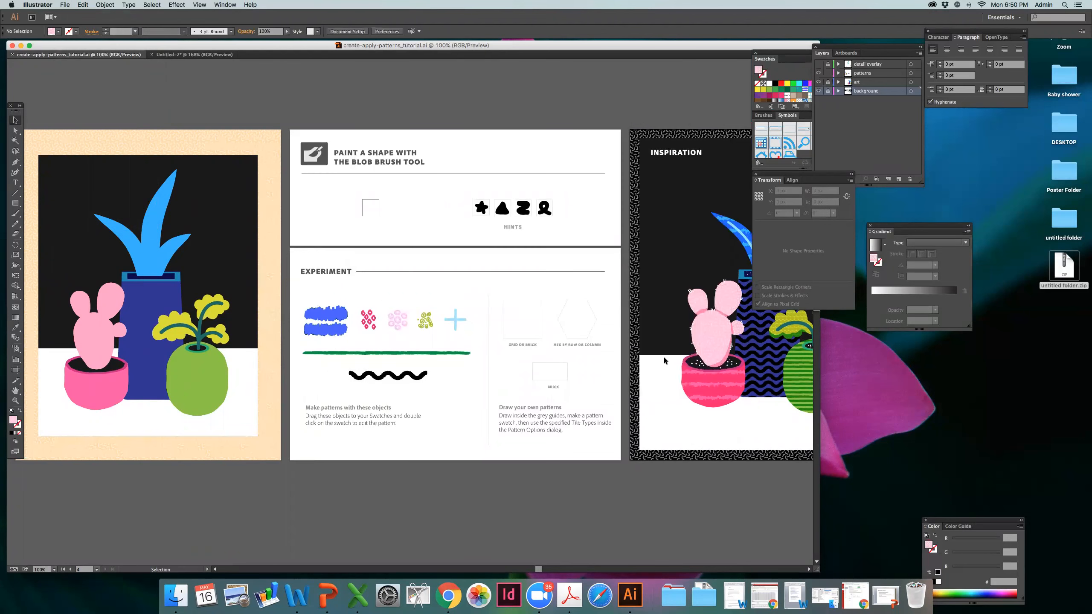
click(326, 192)
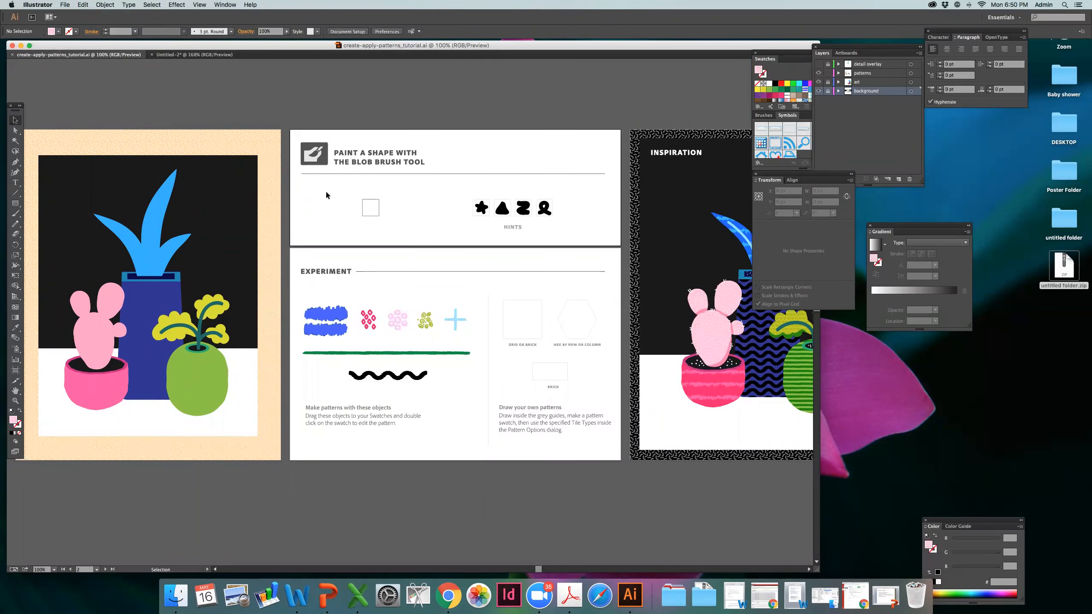
drag(368, 46, 449, 43)
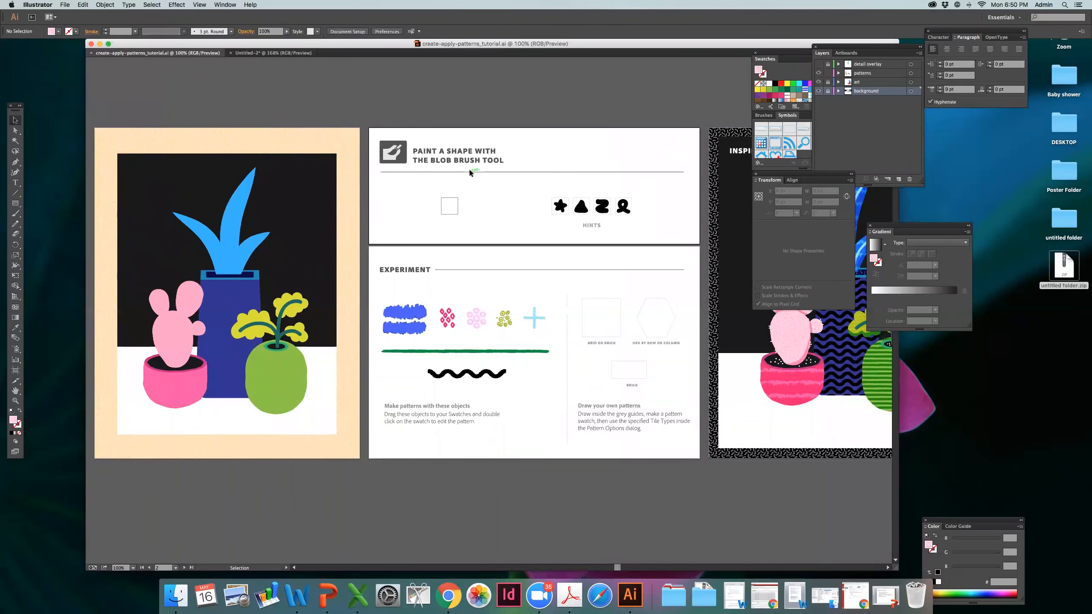
drag(389, 47, 390, 47)
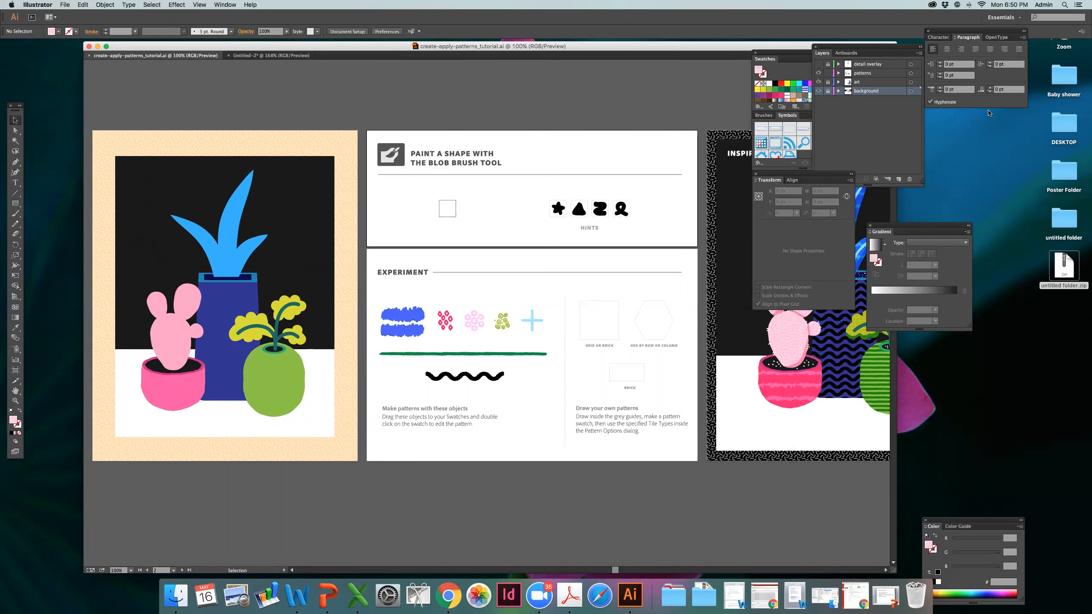
drag(534, 42, 477, 44)
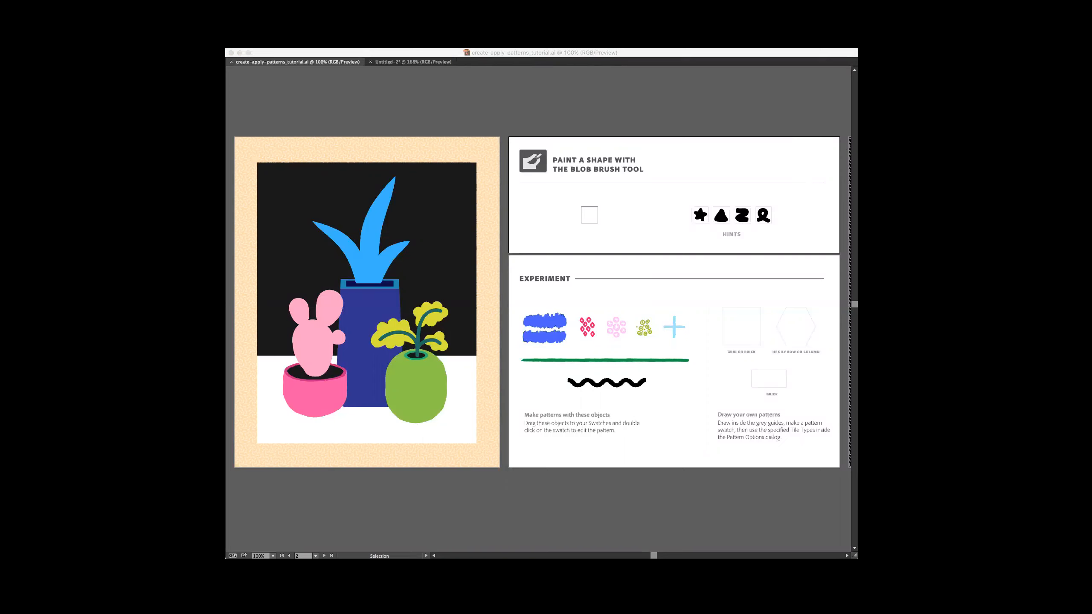
- Open dog1.jpg from the DES103_WK3ASSIGNMENT (2) folder in Downloads
click(394, 64)
click(263, 14)
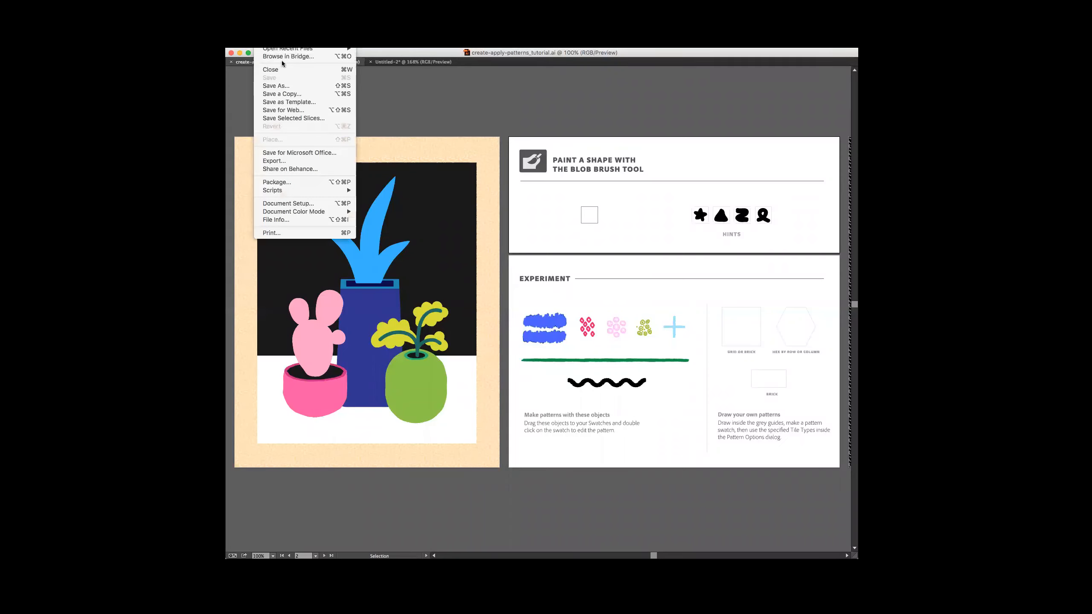
click(272, 40)
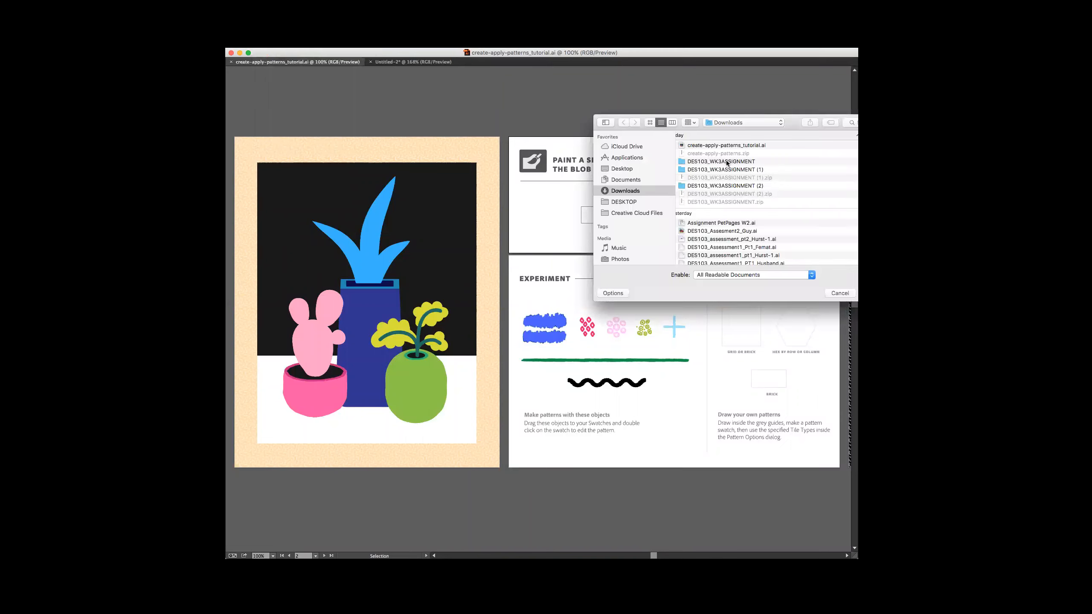
double_click(731, 186)
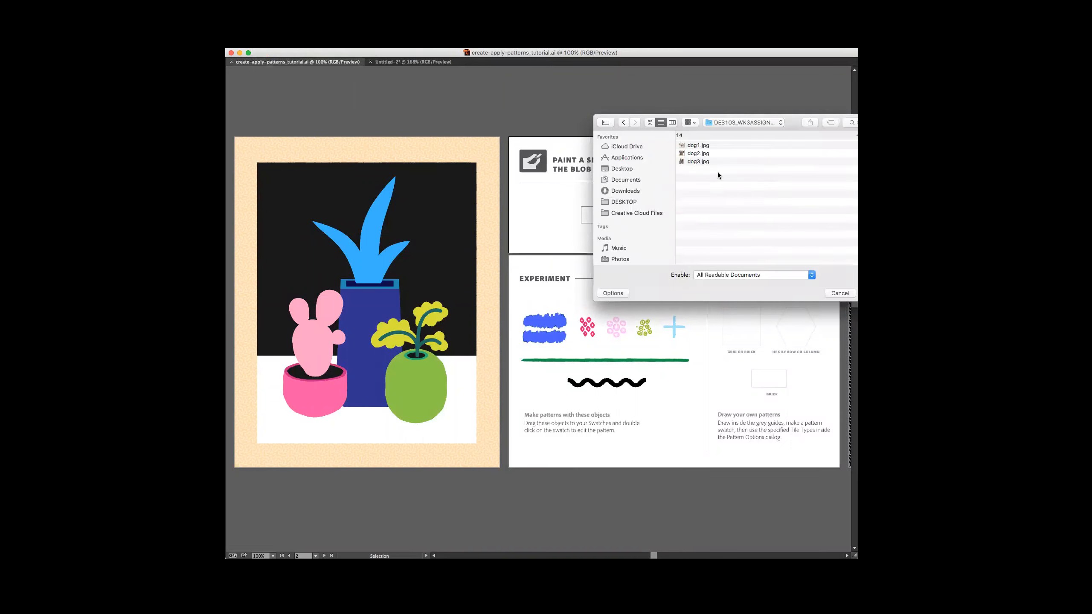
click(697, 146)
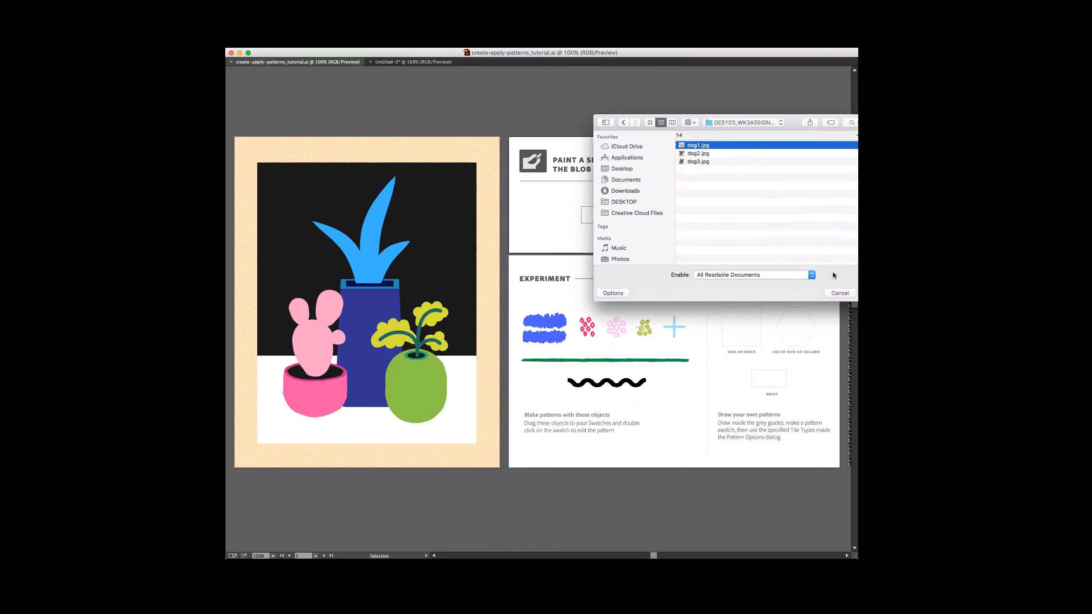
key(Return)
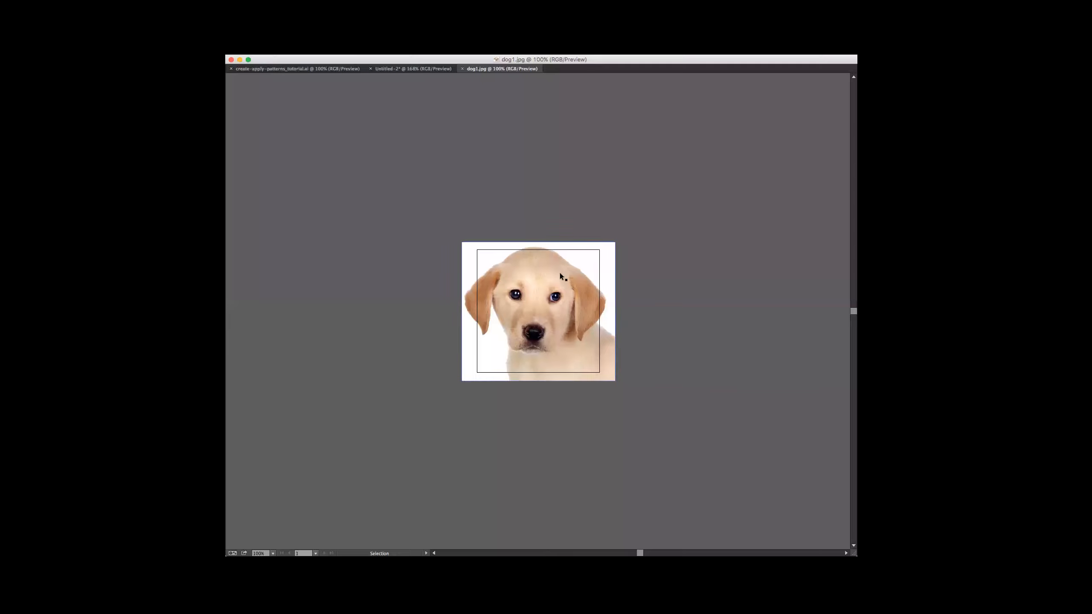
- Scale the puppy photo down proportionally about its center to the artboard's height, about 4.42 by 4 in
drag(615, 242, 606, 250)
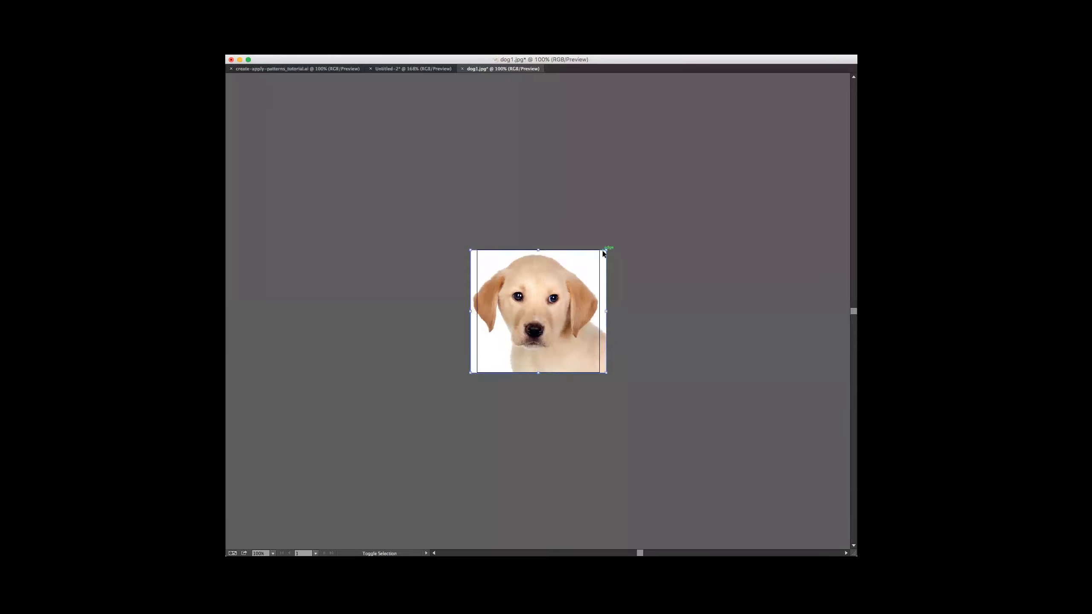
key(a)
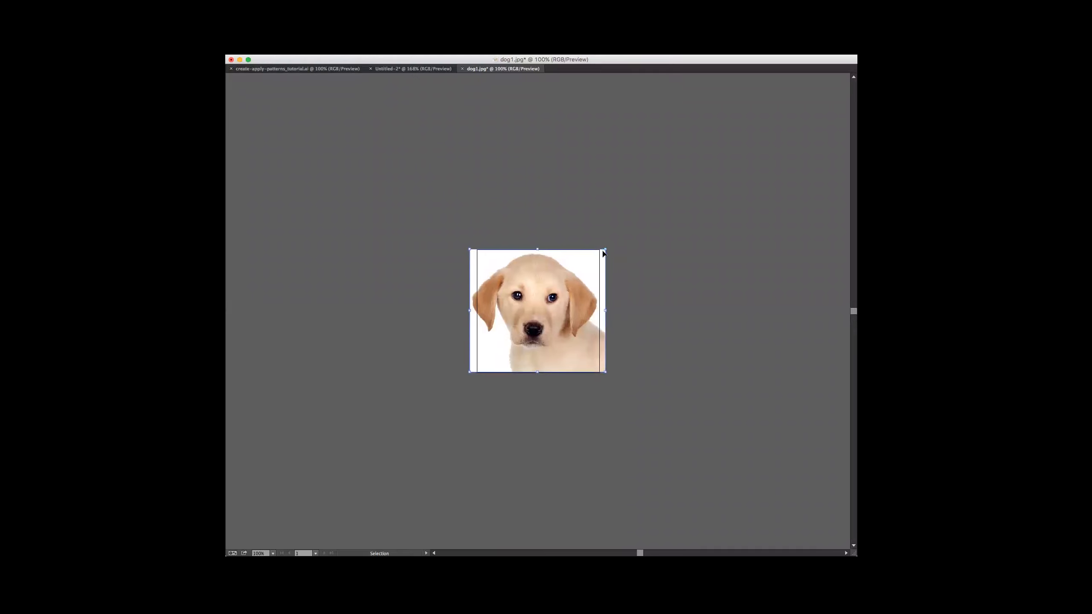
key(super+equal)
key(super+equal)
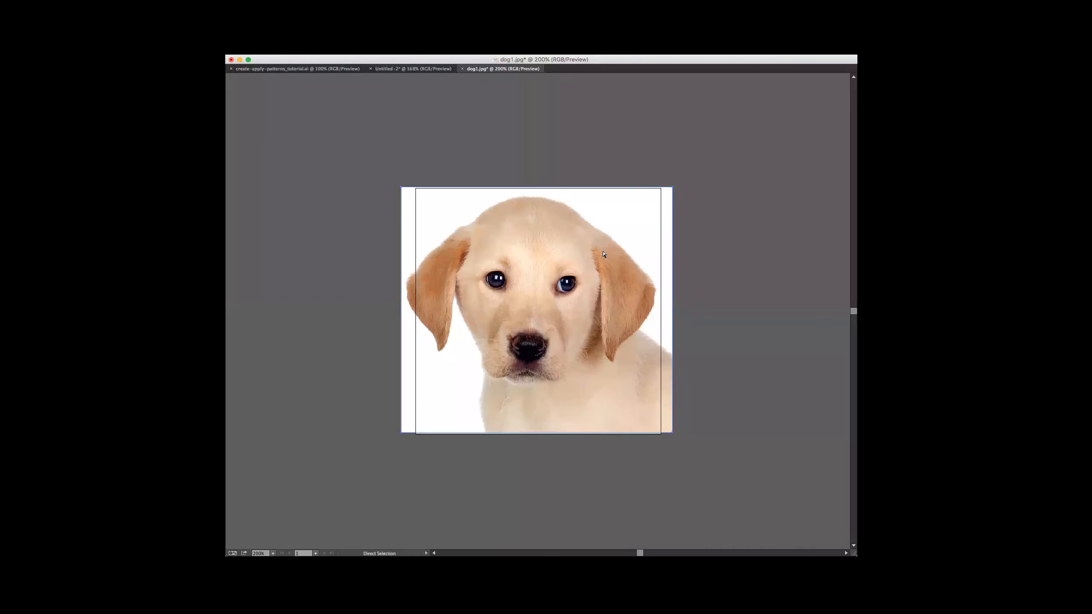
key(v)
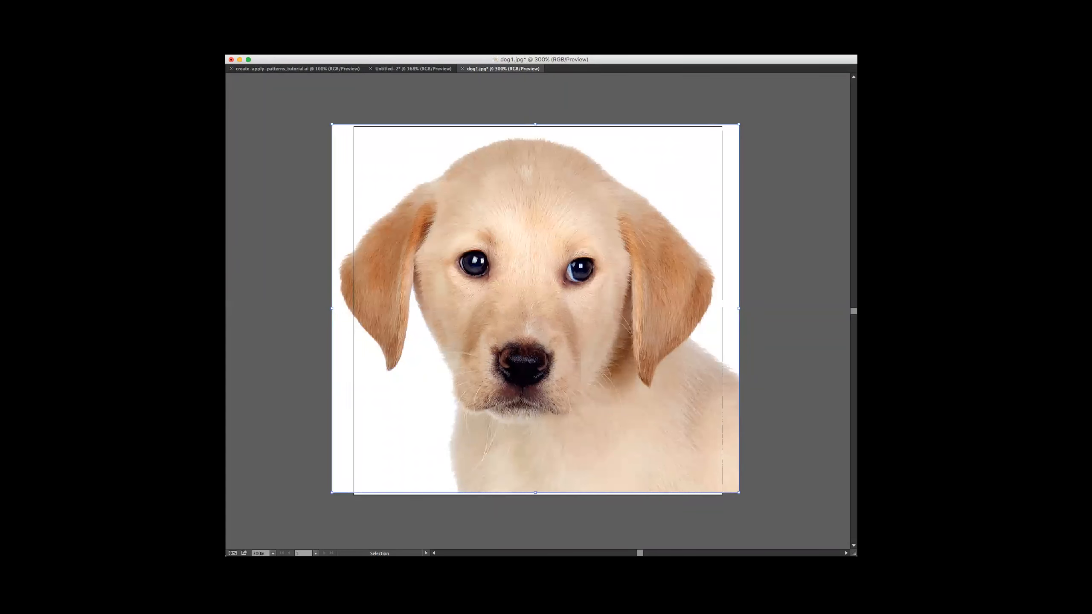
- Minimize the browser window, return to Illustrator and enlarge and reposition the dog1.jpg document window
key(super+Tab)
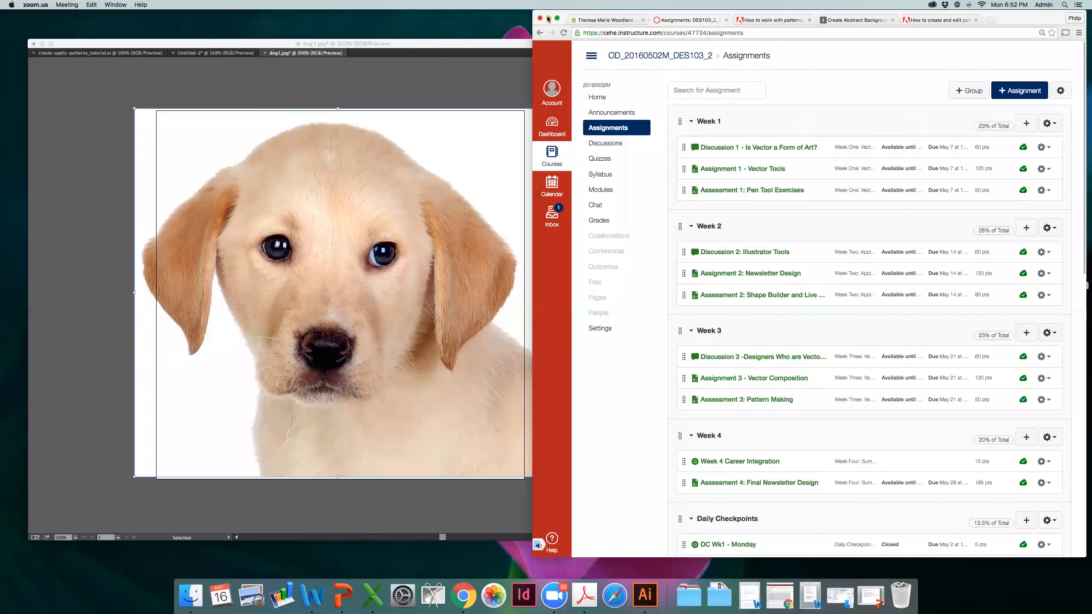
click(548, 18)
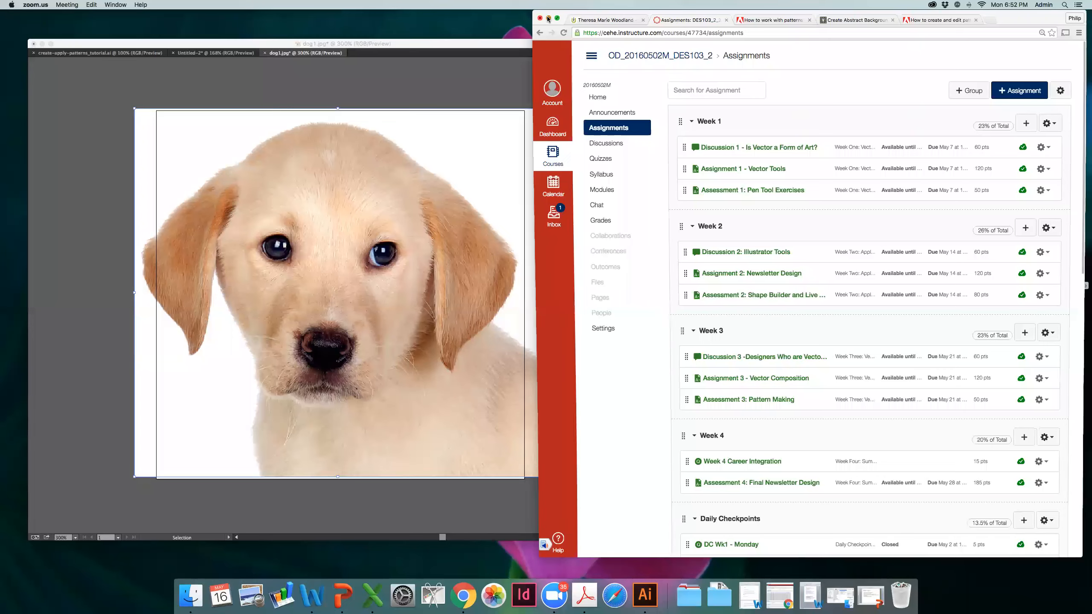
drag(552, 42, 687, 42)
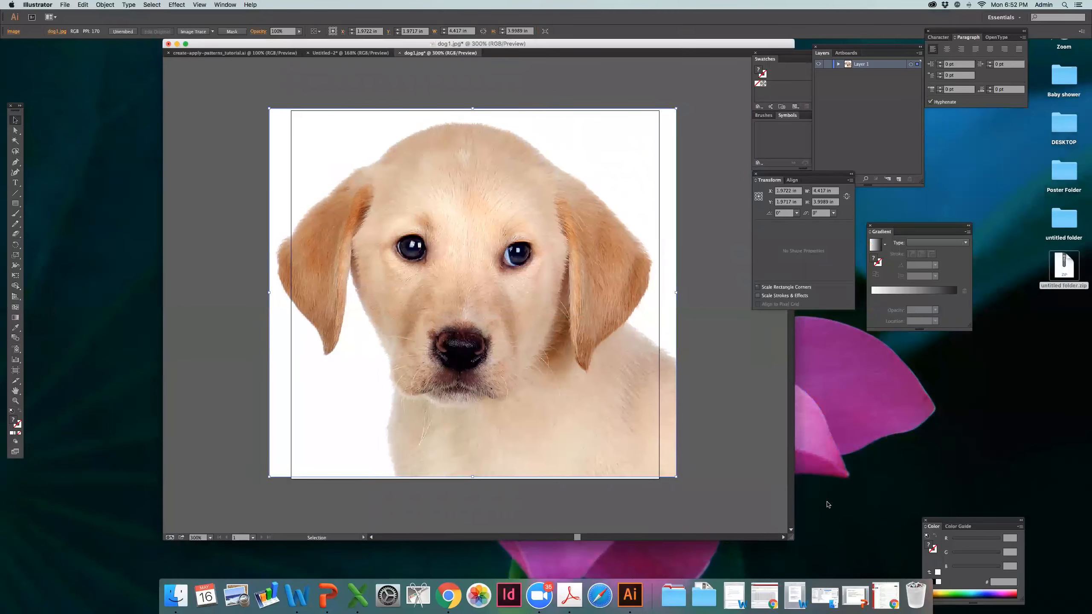
drag(791, 538, 817, 545)
drag(920, 546, 1072, 558)
drag(592, 47, 507, 47)
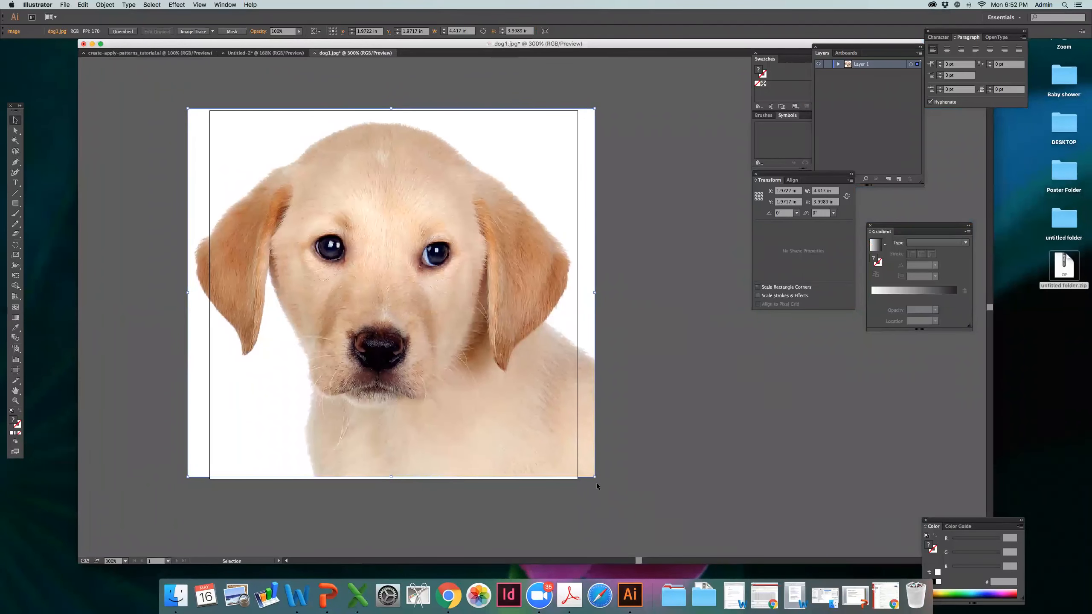
- Enlarge the puppy photo slightly to about 4.47 by 4.05 in and inspect its fur detail at 1200% zoom
drag(595, 477, 600, 484)
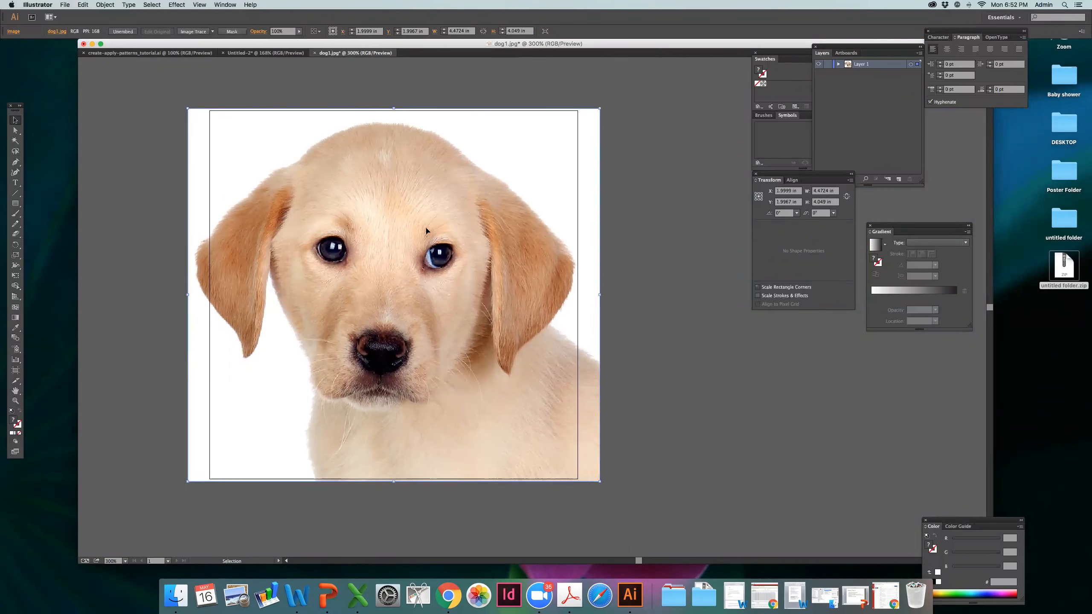
key(a)
key(super+equal)
key(super+equal)
key(super+equal)
key(super+equal)
key(super+equal)
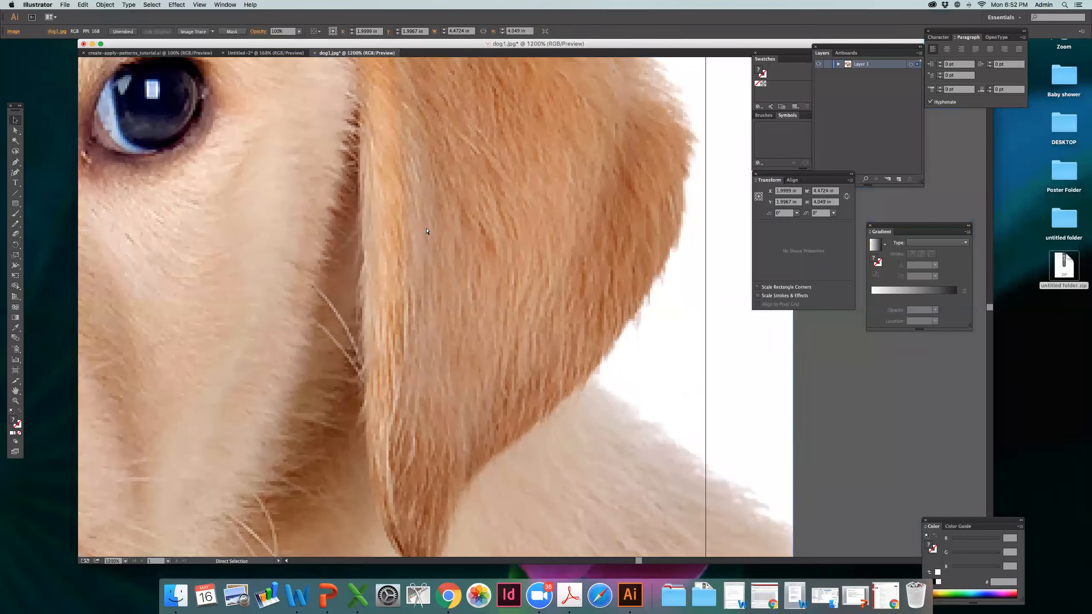
- Examine the pixels in the puppy's ear fur at up to 6400% zoom, and return to the whole photo at 200%
key(super+equal)
key(super+equal)
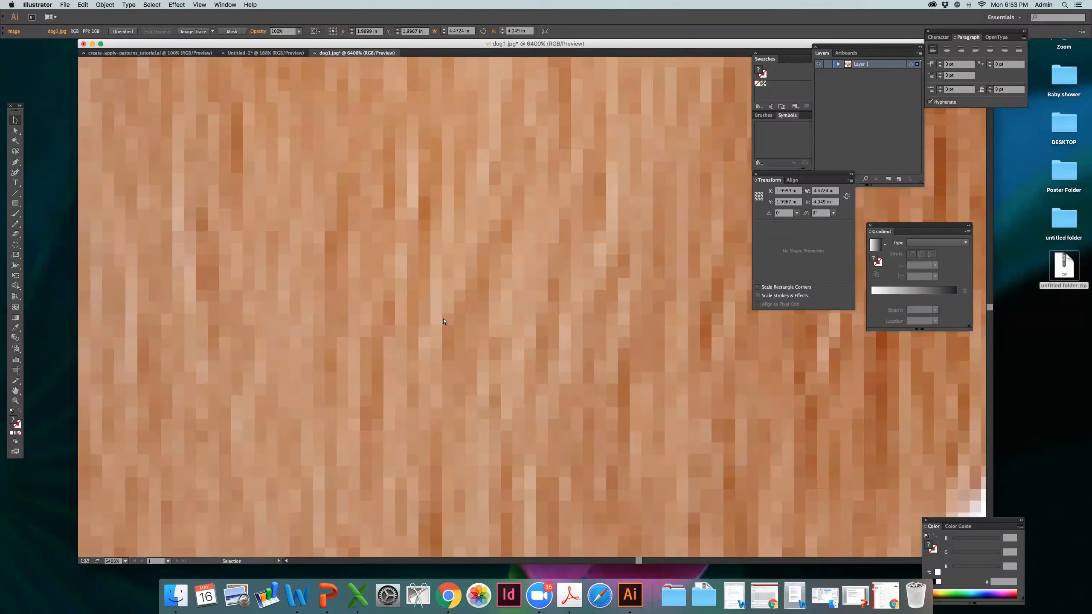
key(super+minus)
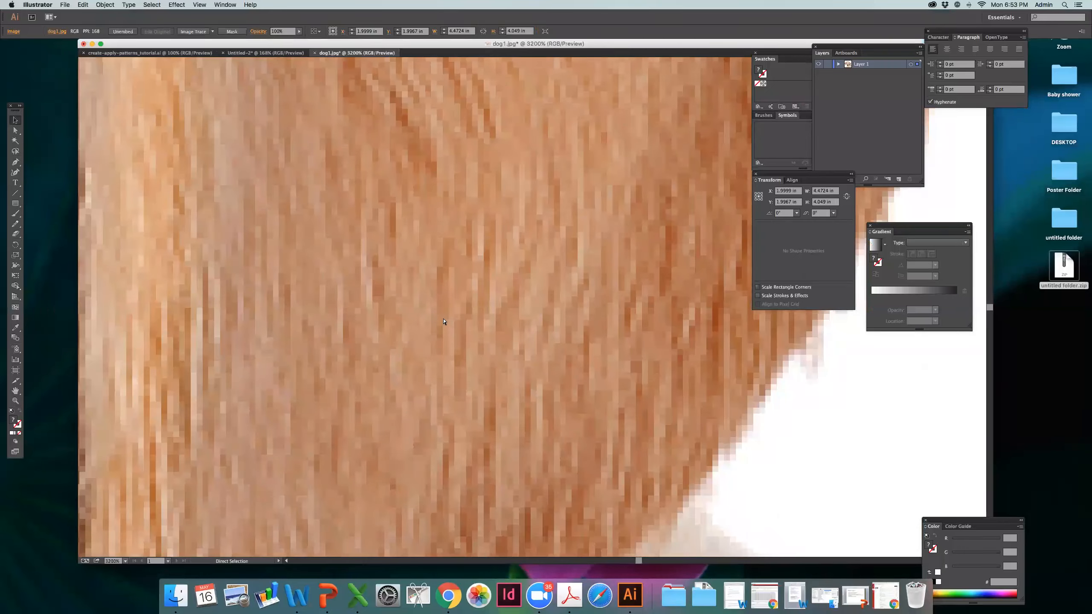
key(super+minus)
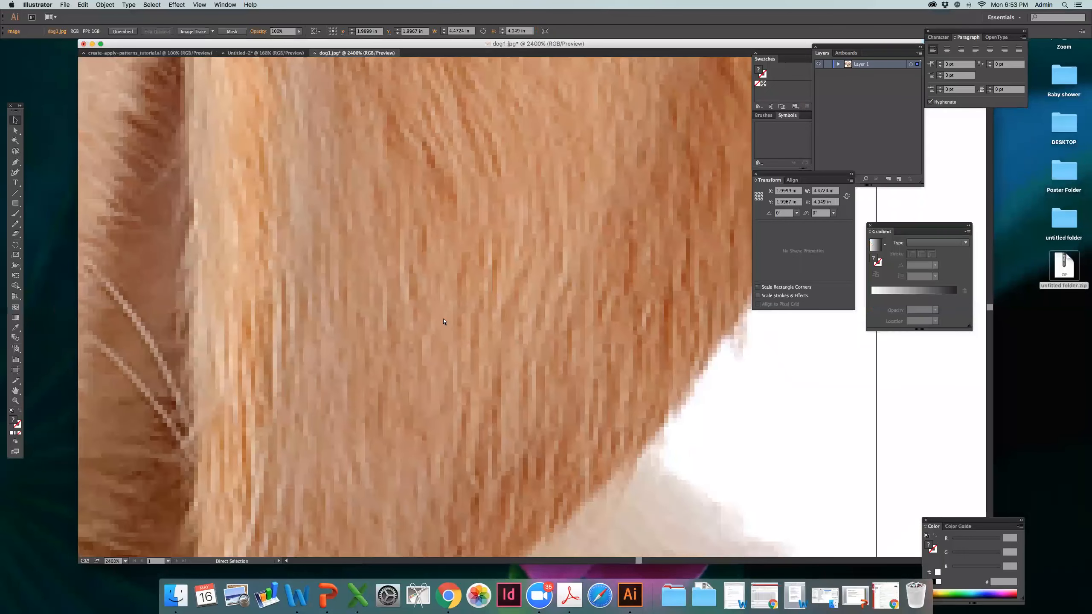
key(super+minus)
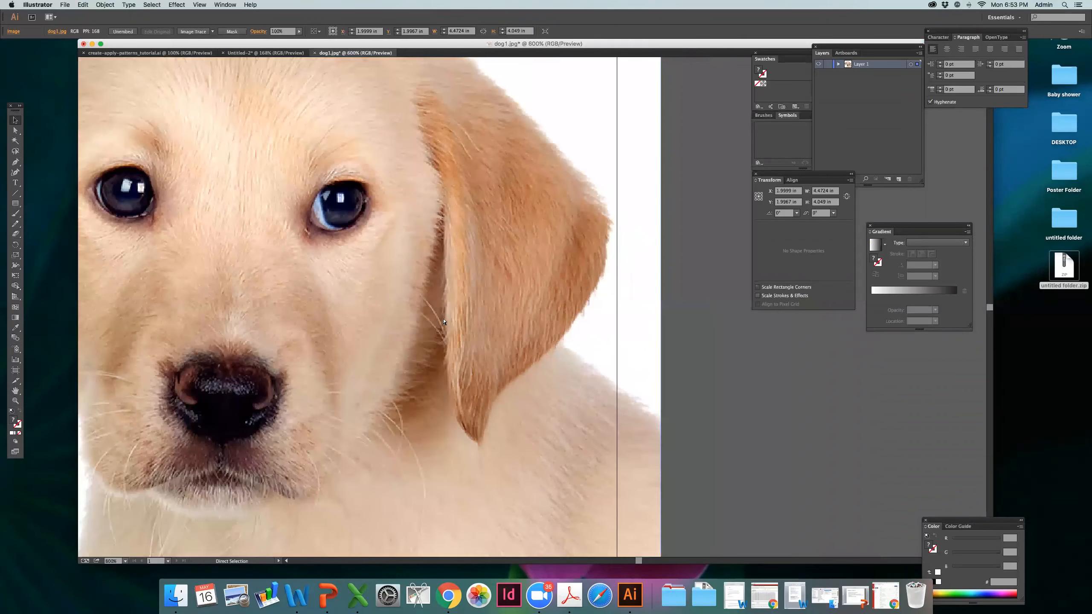
key(super+minus)
key(super+minus)
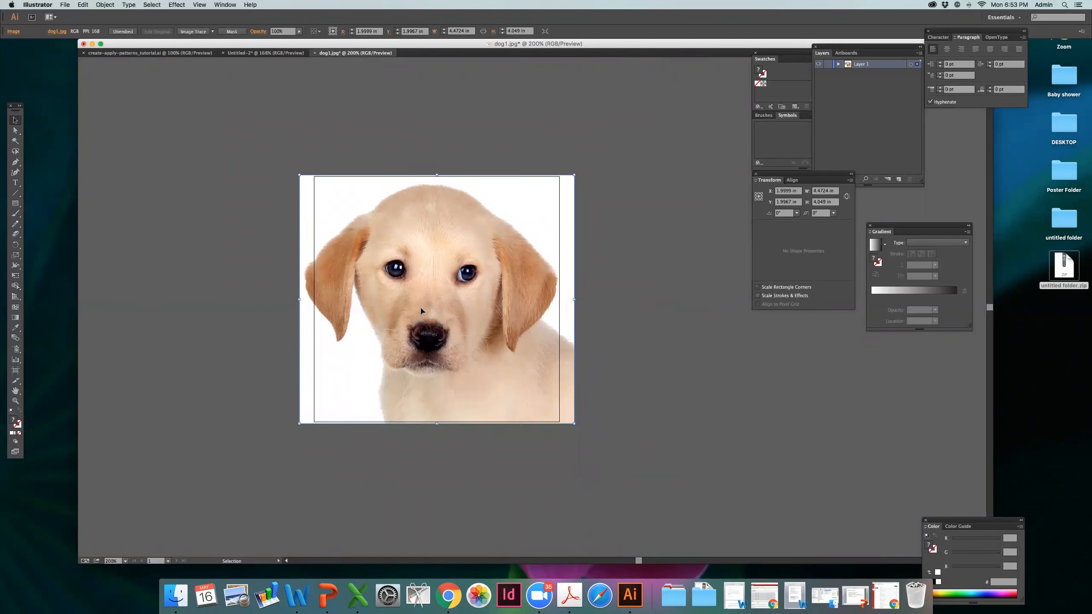
- Shift the document window aside, try Image Trace with the default preset on the puppy photo, and undo the trace
drag(175, 48, 122, 48)
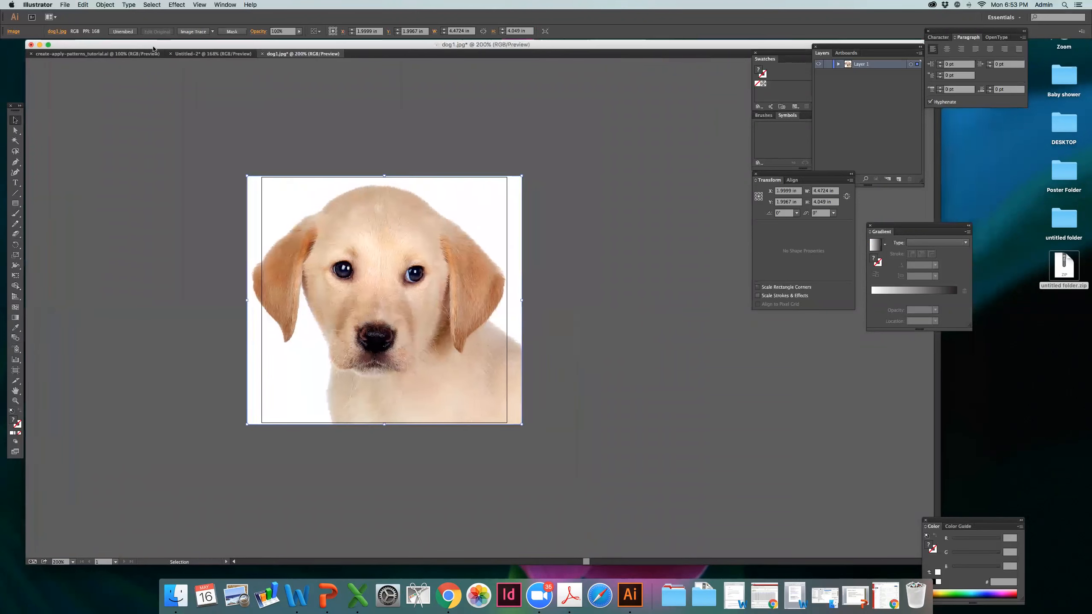
click(186, 32)
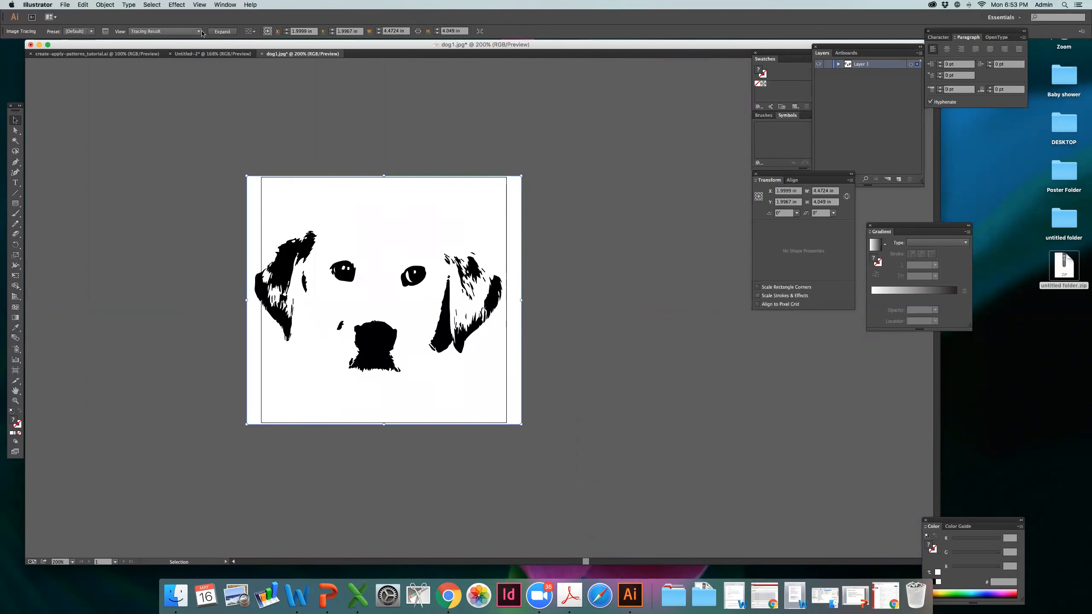
click(200, 33)
click(293, 147)
click(293, 146)
key(super+z)
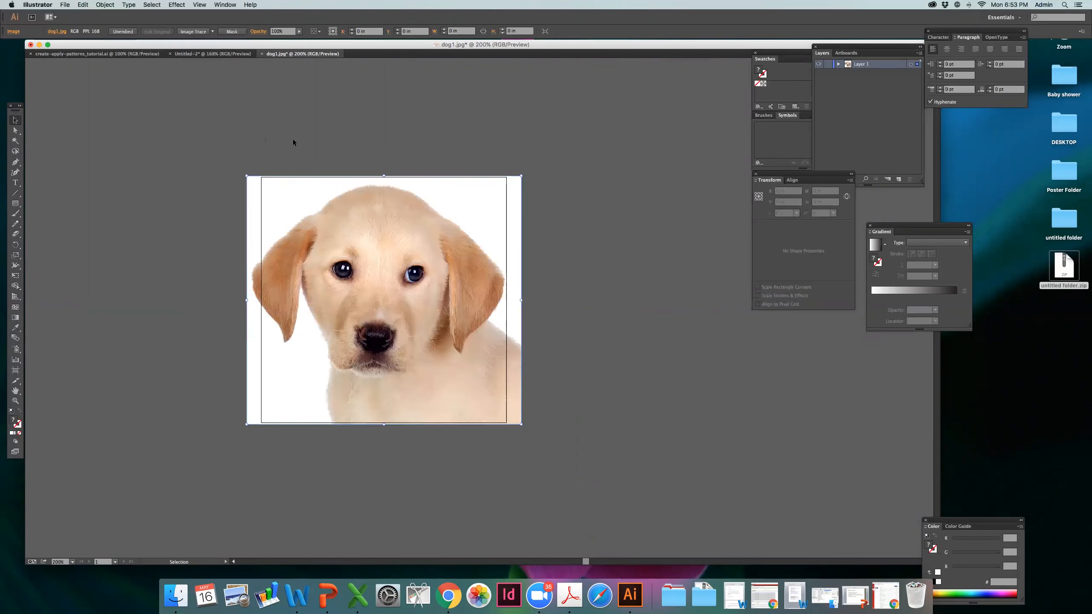
- Try tracing the puppy photo with the Sketched Art preset, check the tracing view options, and undo the trace
click(212, 32)
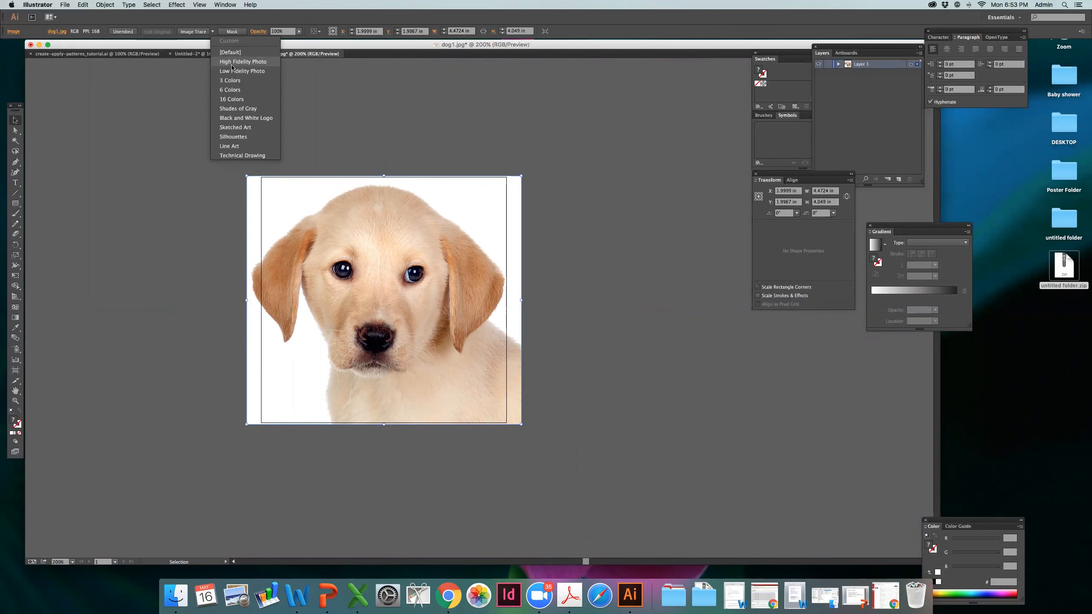
click(235, 127)
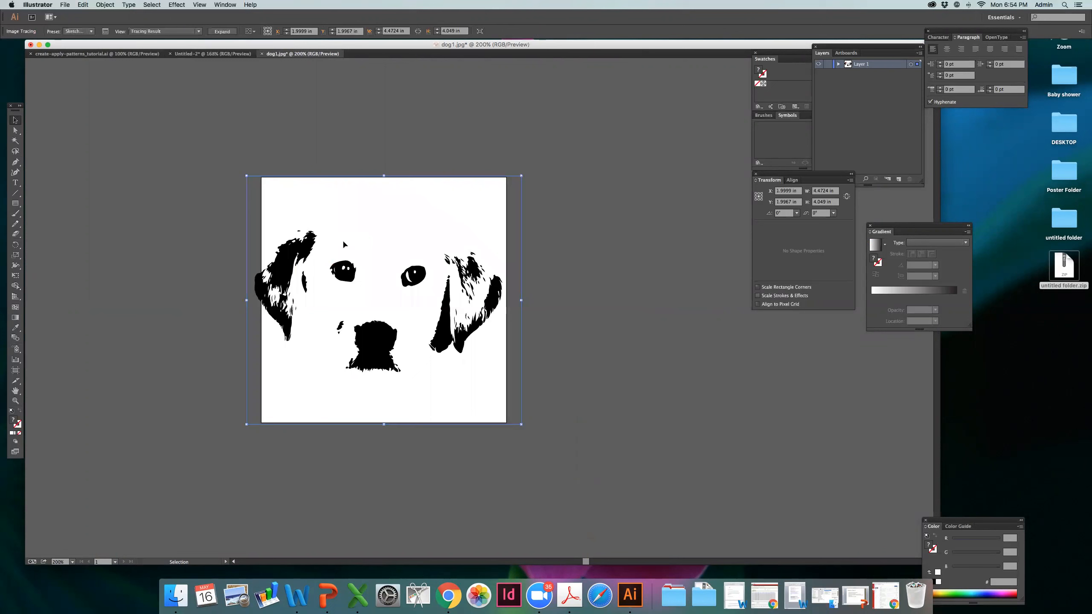
click(199, 31)
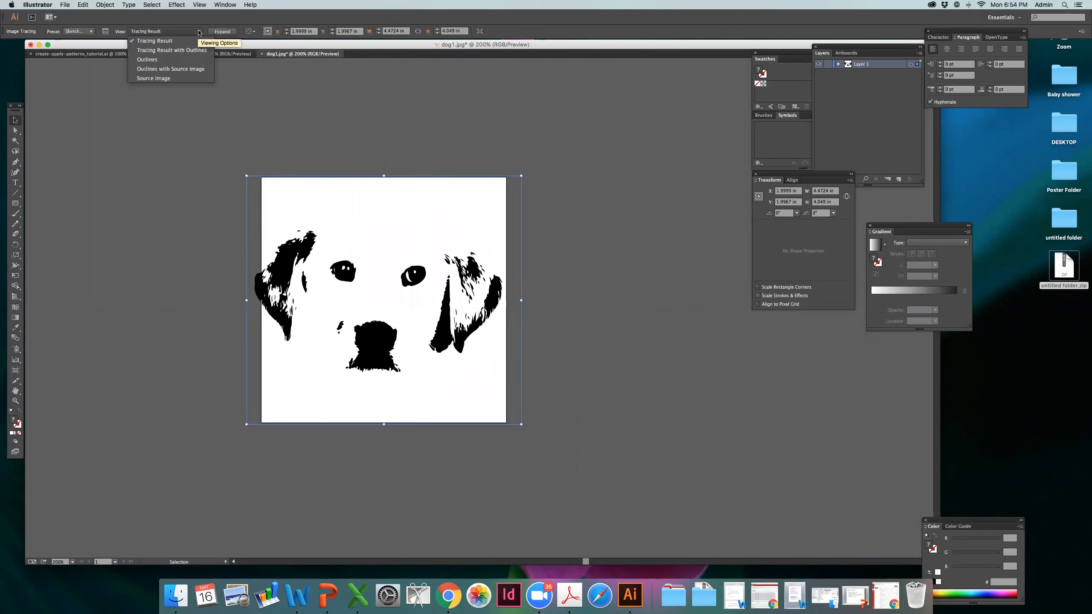
click(262, 127)
key(super+z)
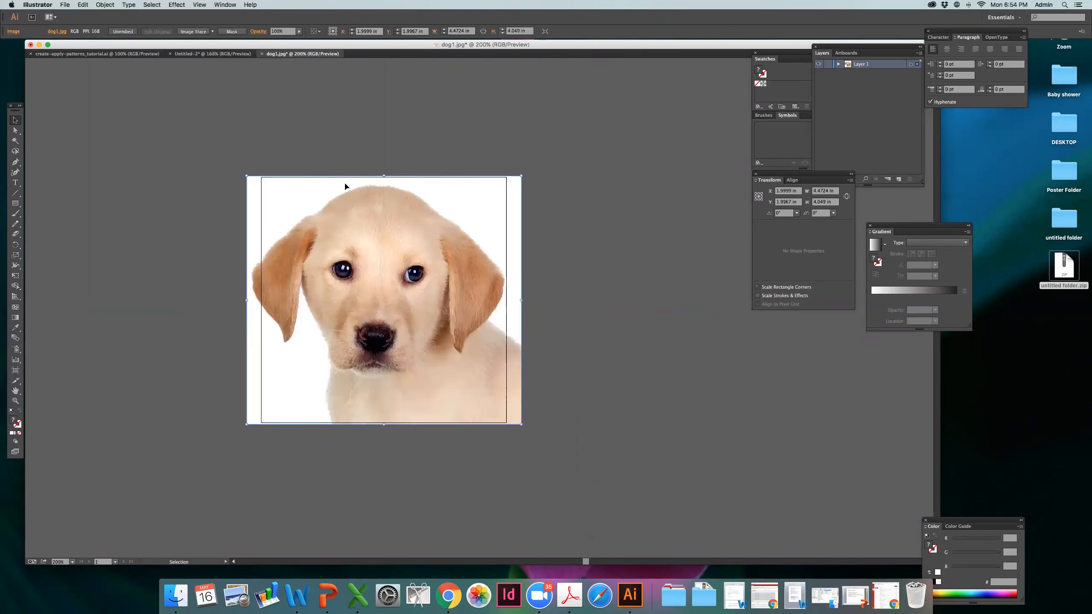
- Try tracing the puppy photo with the 3 Colors preset and undo the trace
click(212, 31)
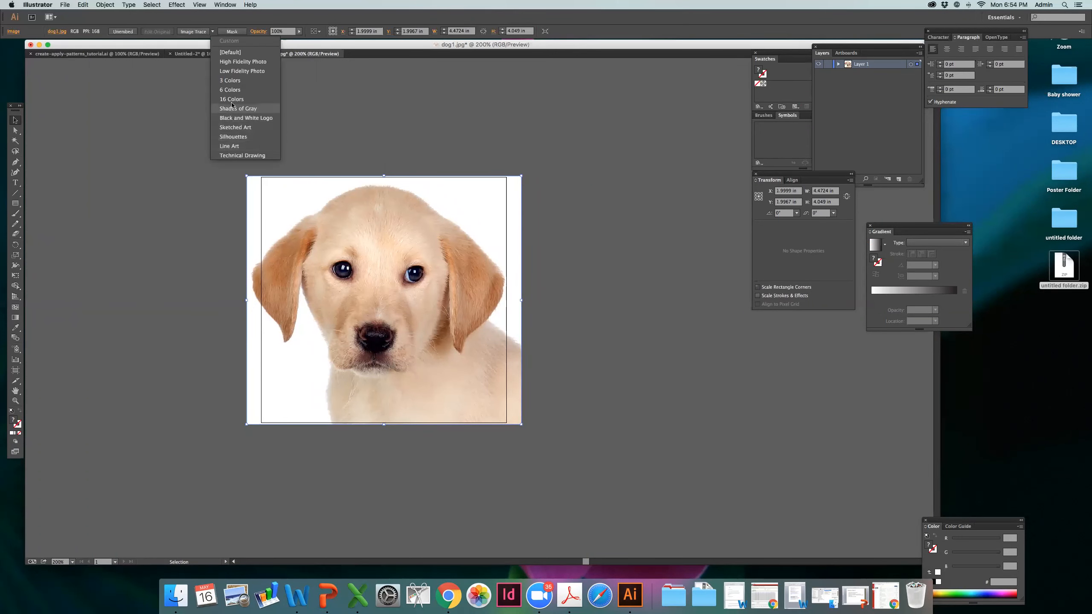
click(231, 81)
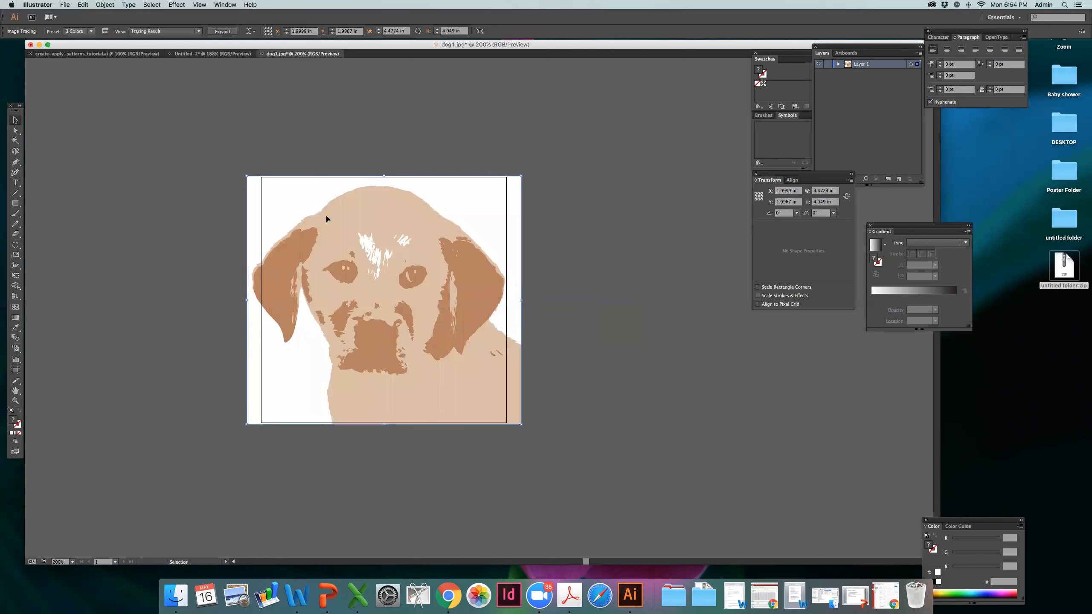
click(172, 31)
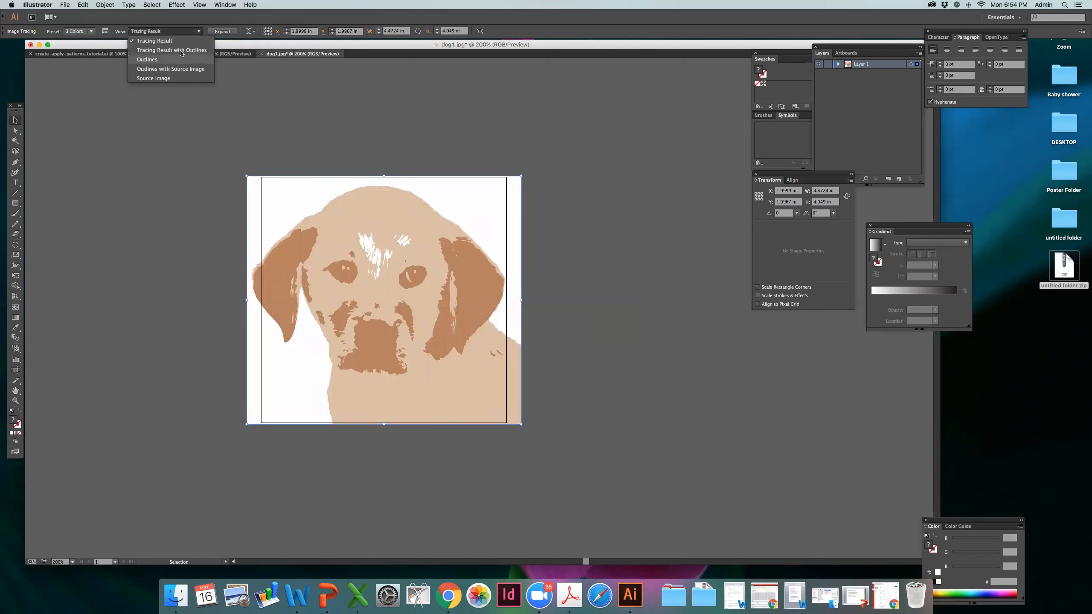
click(240, 95)
key(super+z)
click(209, 33)
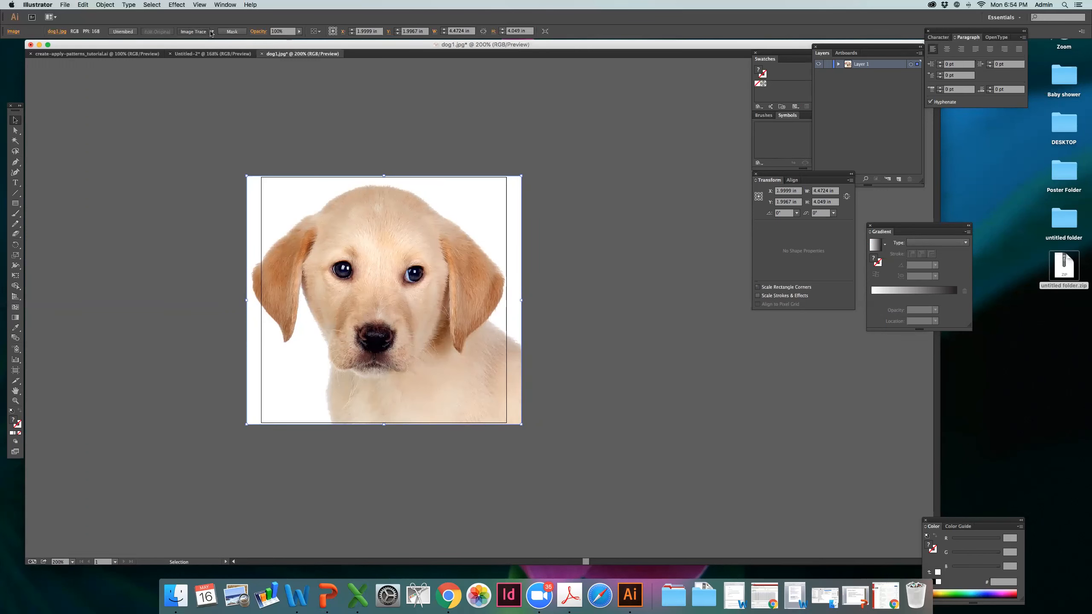
click(212, 32)
click(295, 137)
key(a)
key(super+z)
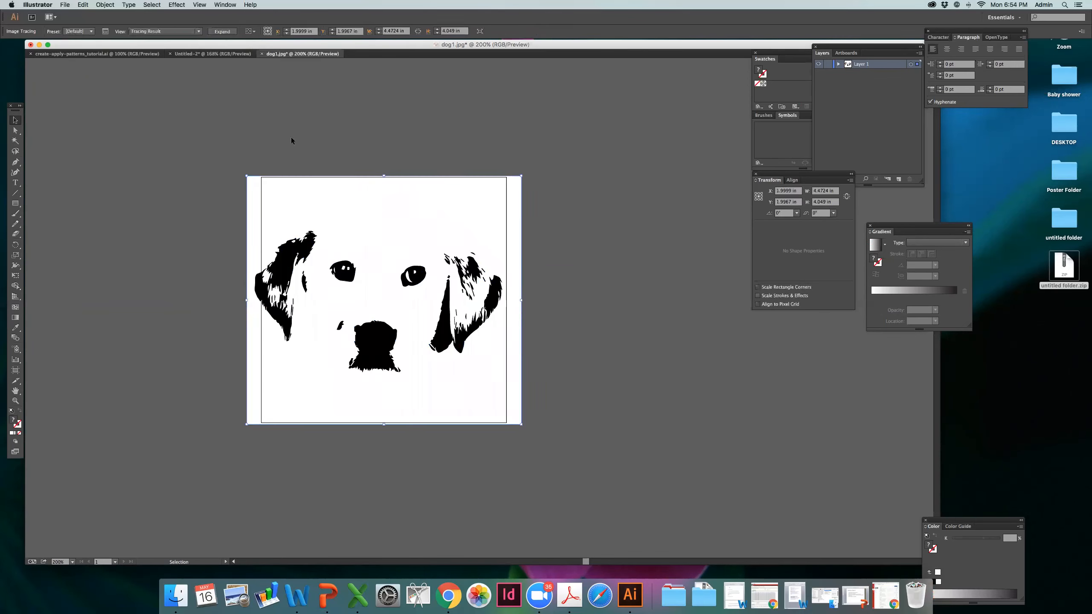
click(291, 137)
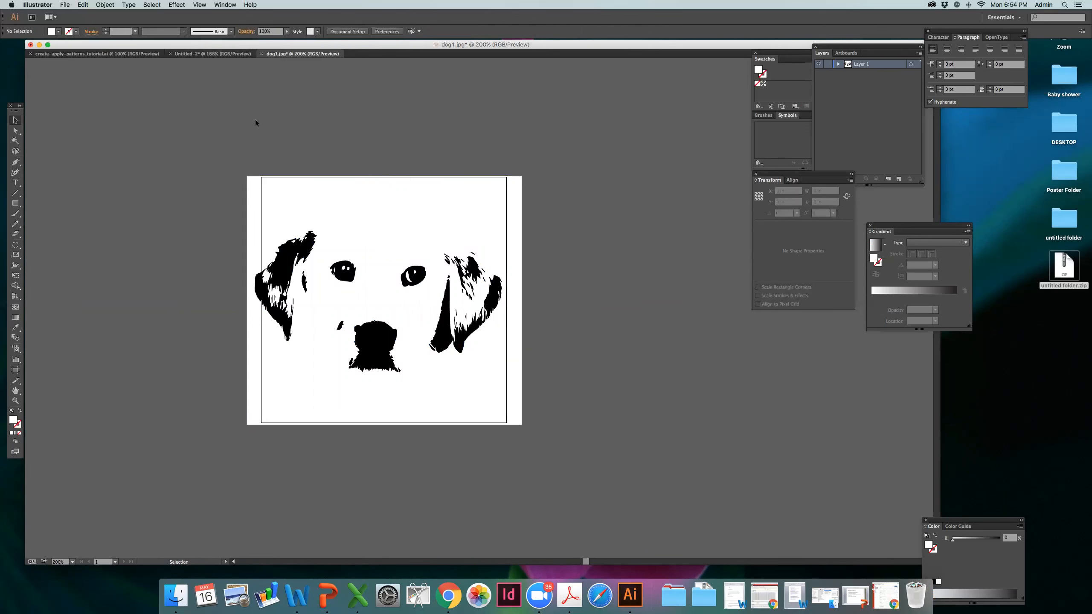
click(341, 251)
key(super+z)
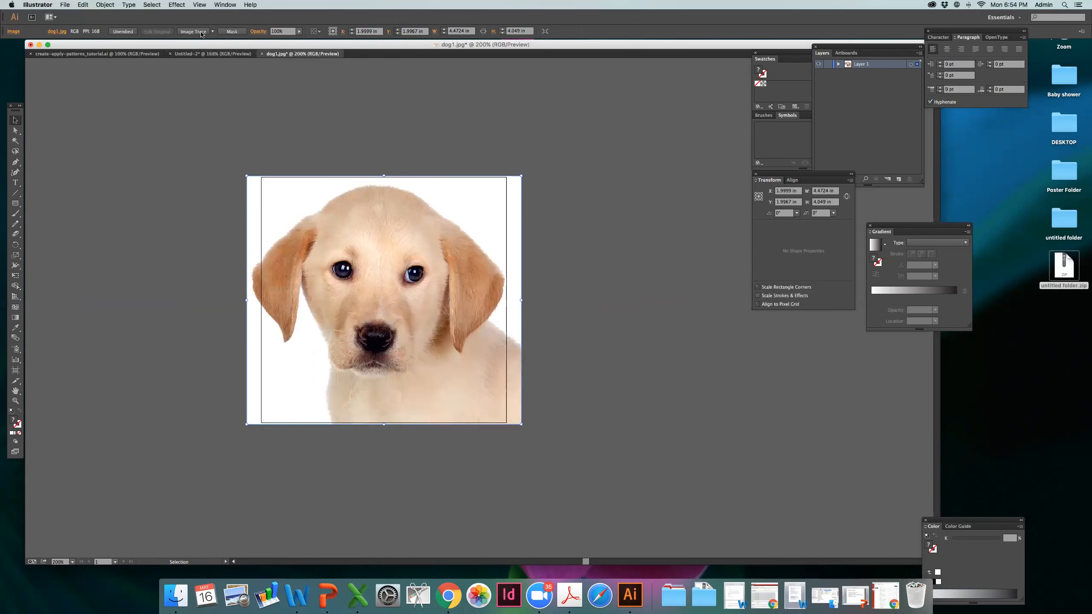
- Trace the puppy photo with the High Fidelity Photo preset
click(212, 32)
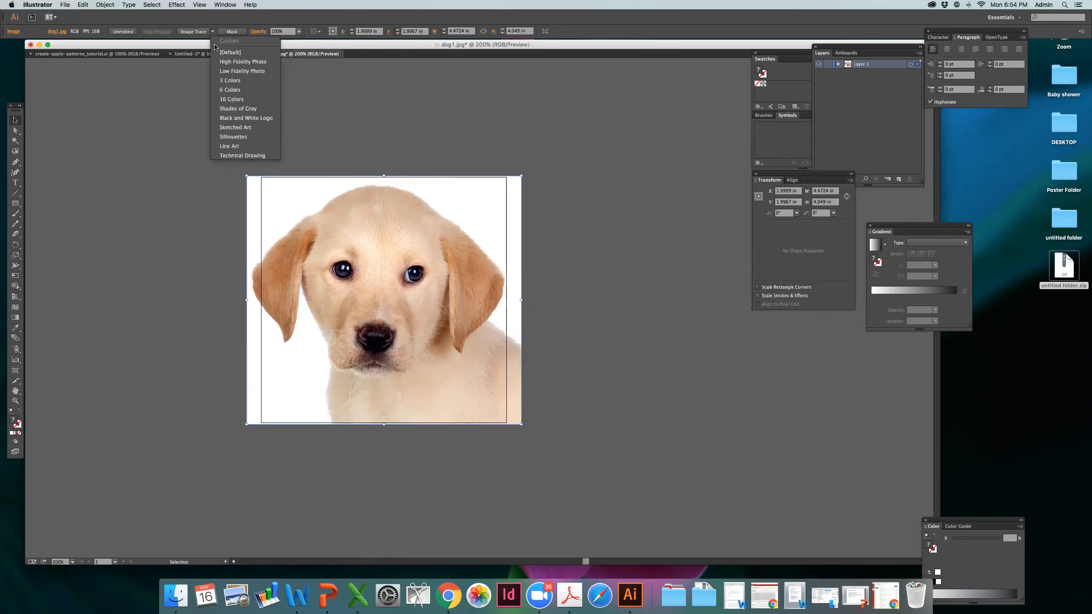
click(234, 63)
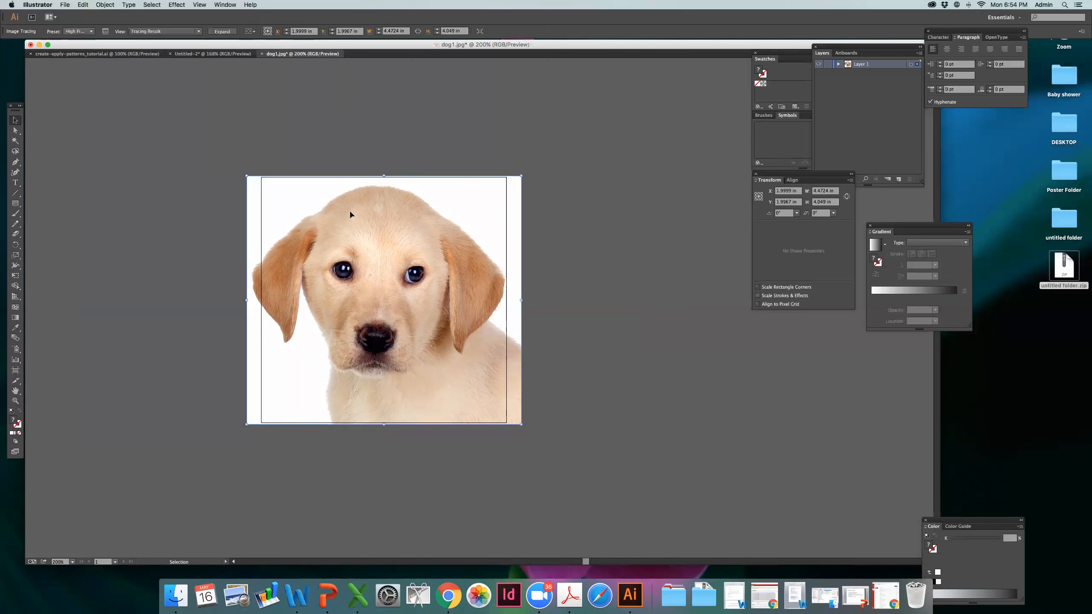
- Examine the traced vector shapes in the puppy's ear fur at high magnification, and return to the whole image at 300%
key(a)
key(super+equal)
key(super+equal)
key(super+equal)
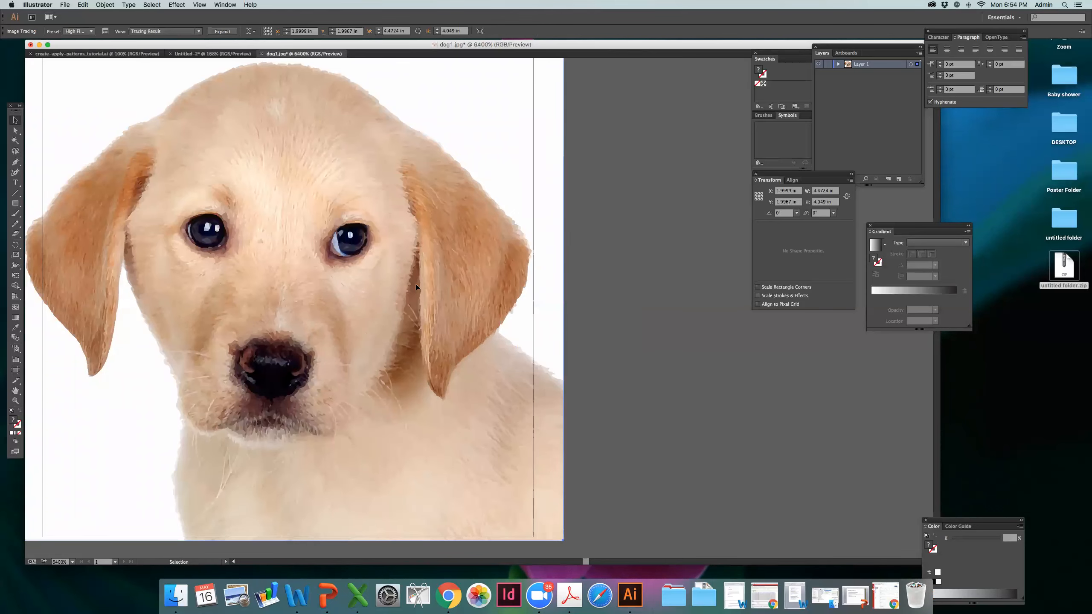
key(super+equal)
key(super+equal)
key(super+equal)
key(a)
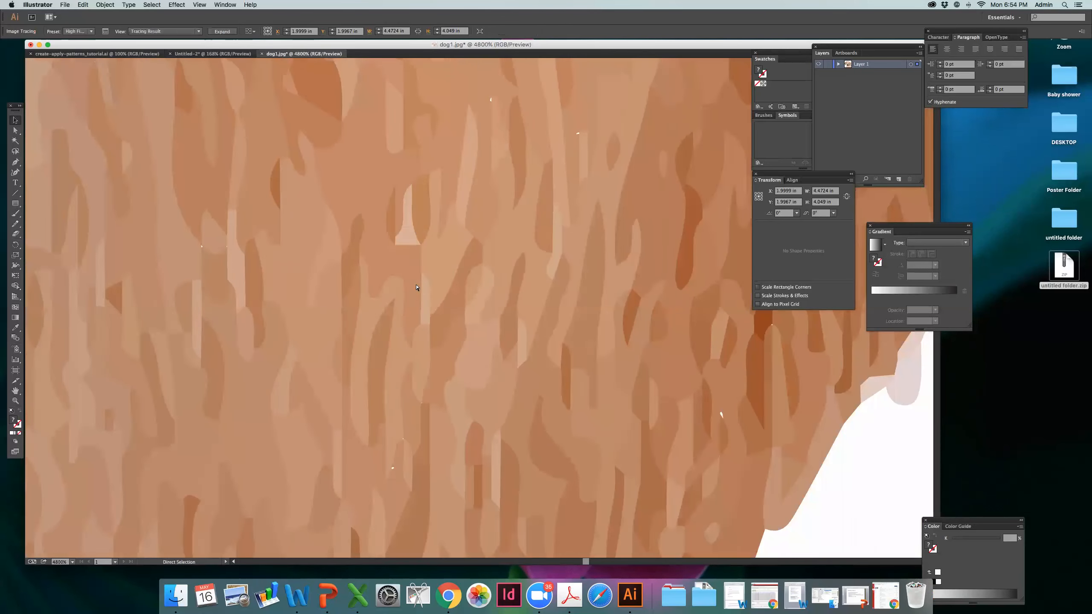
key(super+minus)
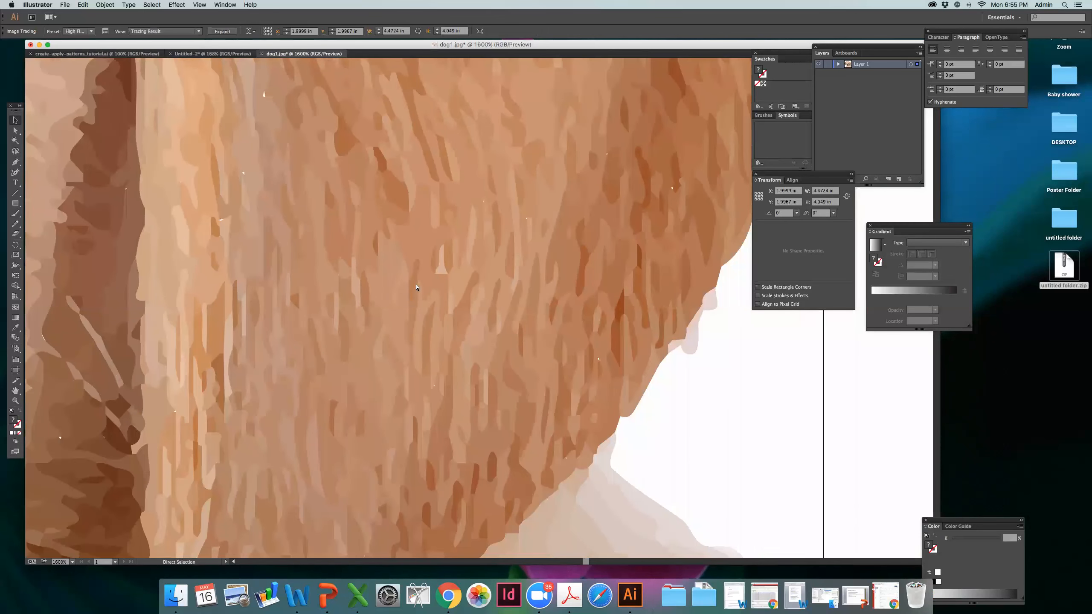
key(super+minus)
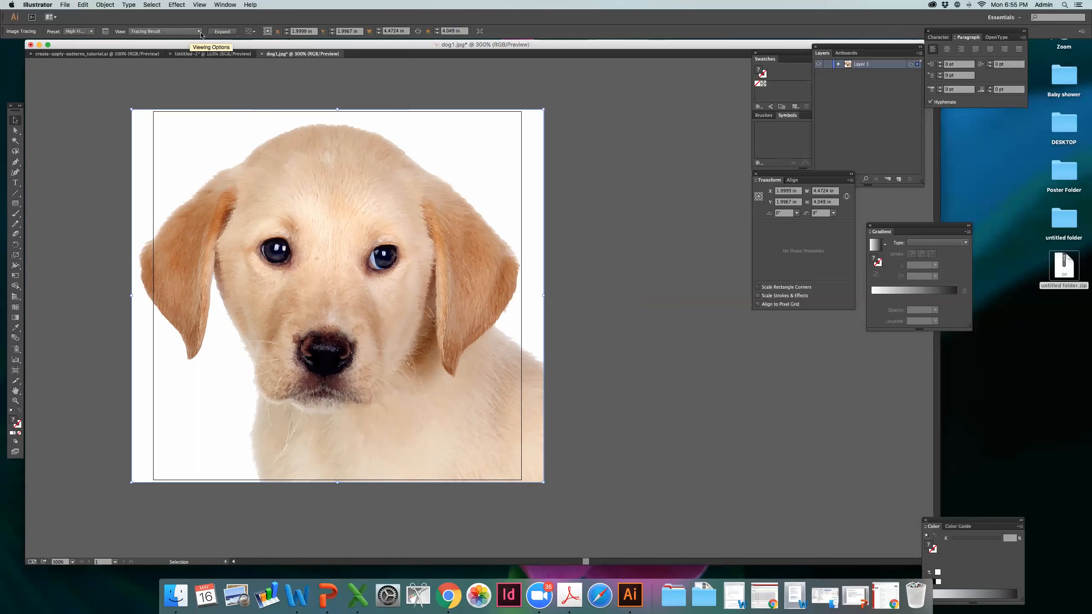
- Expand the puppy's image tracing into editable vector paths and deselect the artwork
click(216, 32)
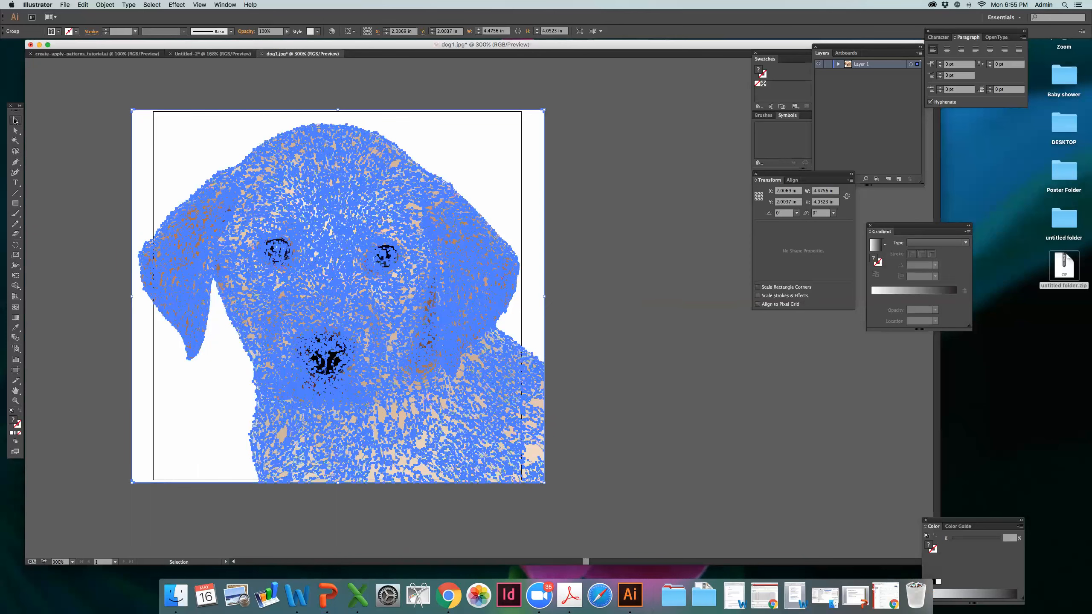
key(super+z)
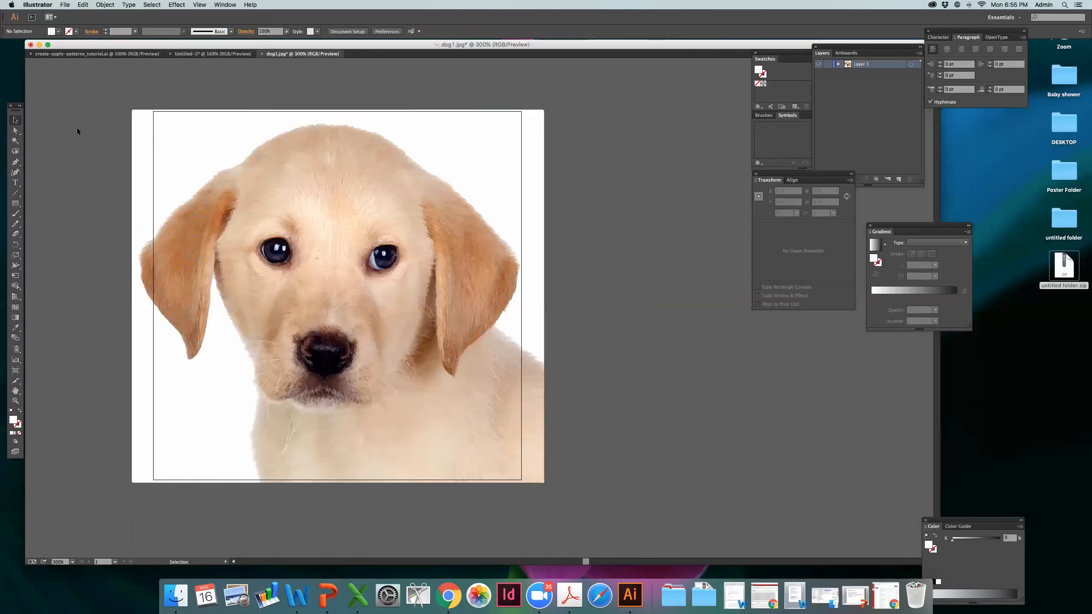
key(super+shift+z)
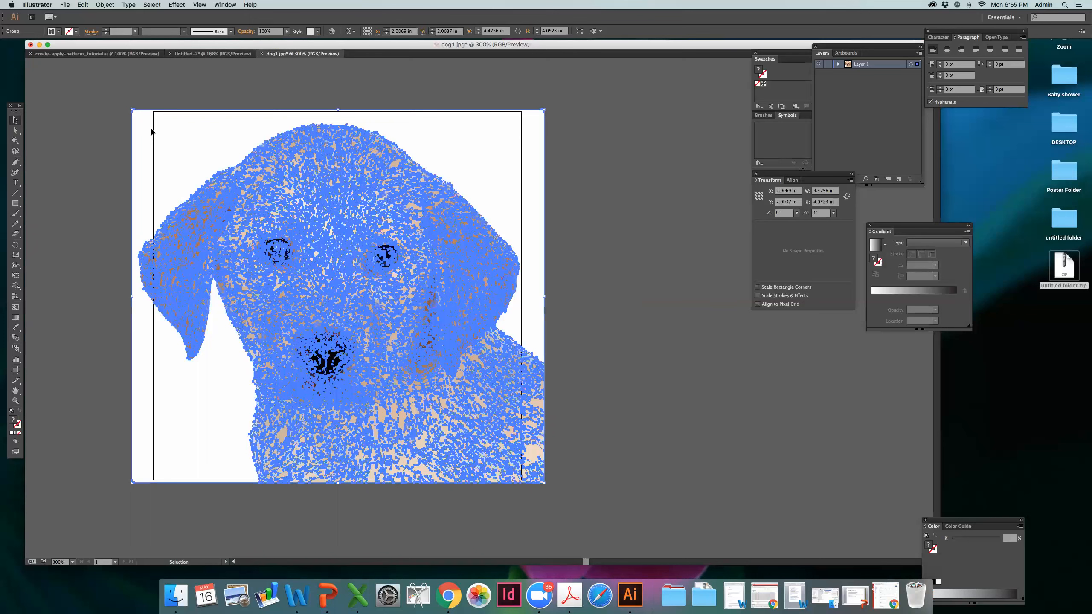
right_click(151, 129)
click(143, 113)
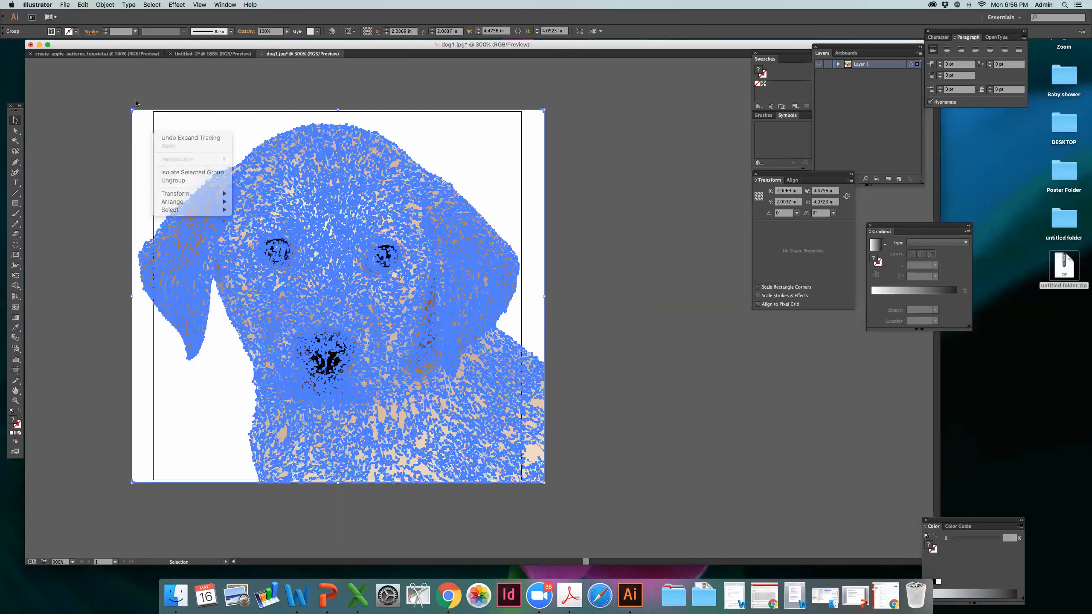
click(141, 98)
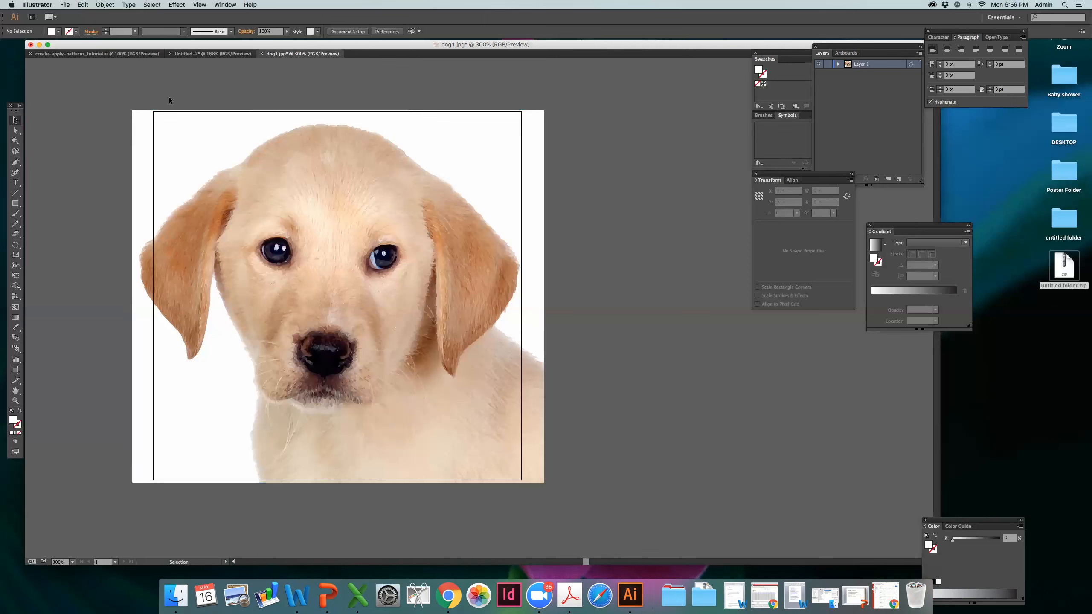
- Ungroup the expanded puppy tracing and delete the white background shape around the dog
click(277, 182)
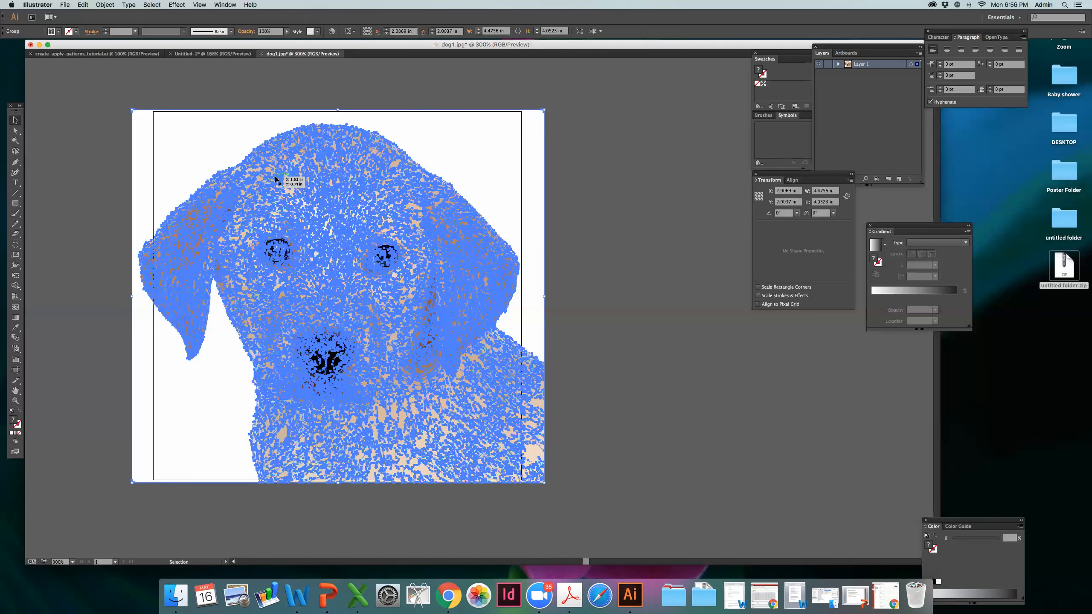
right_click(309, 162)
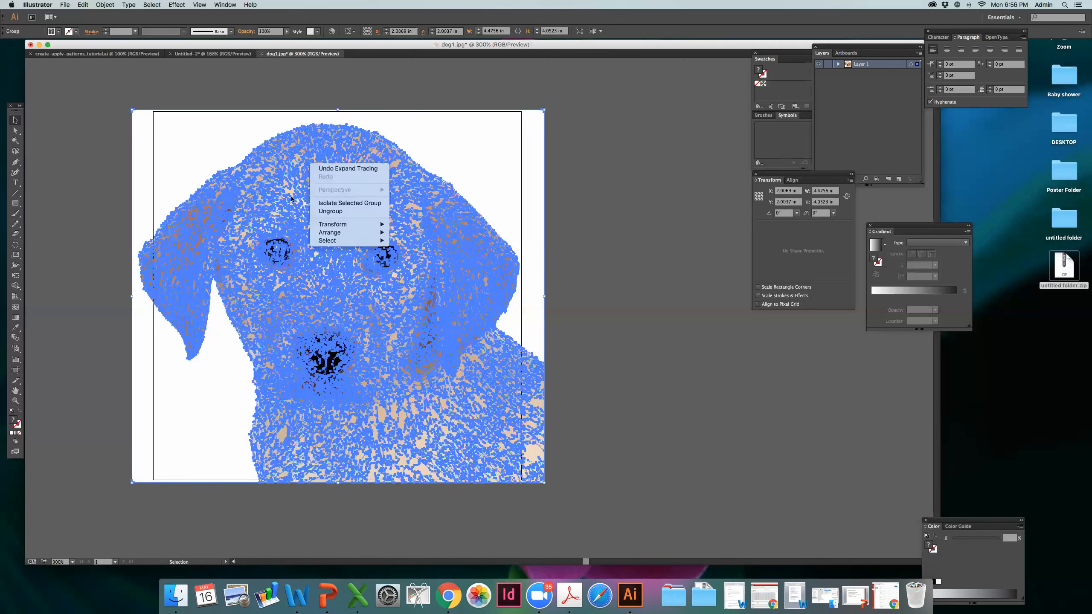
click(335, 212)
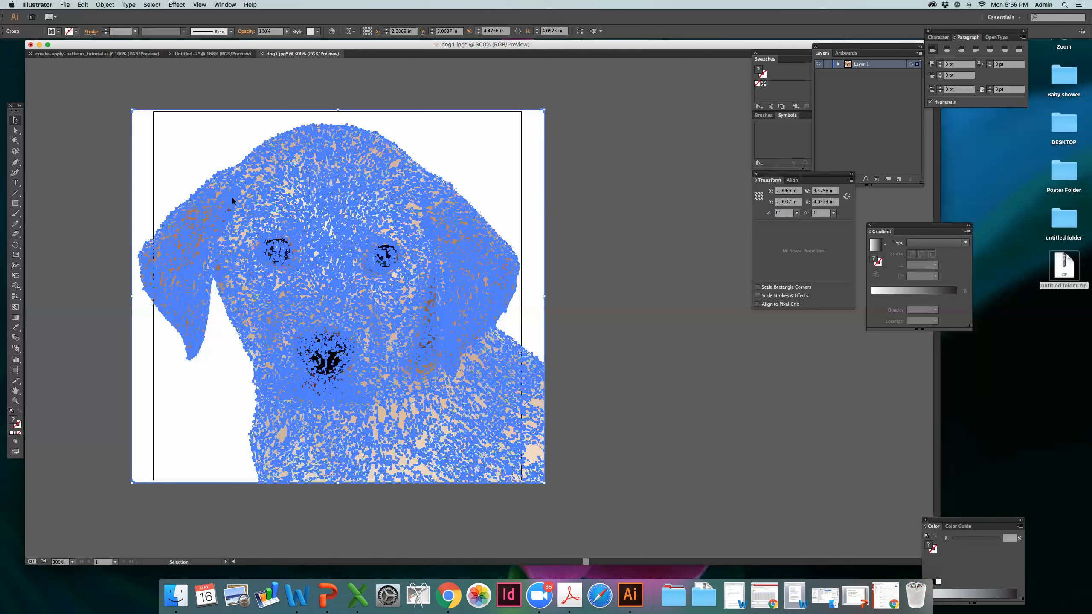
click(143, 184)
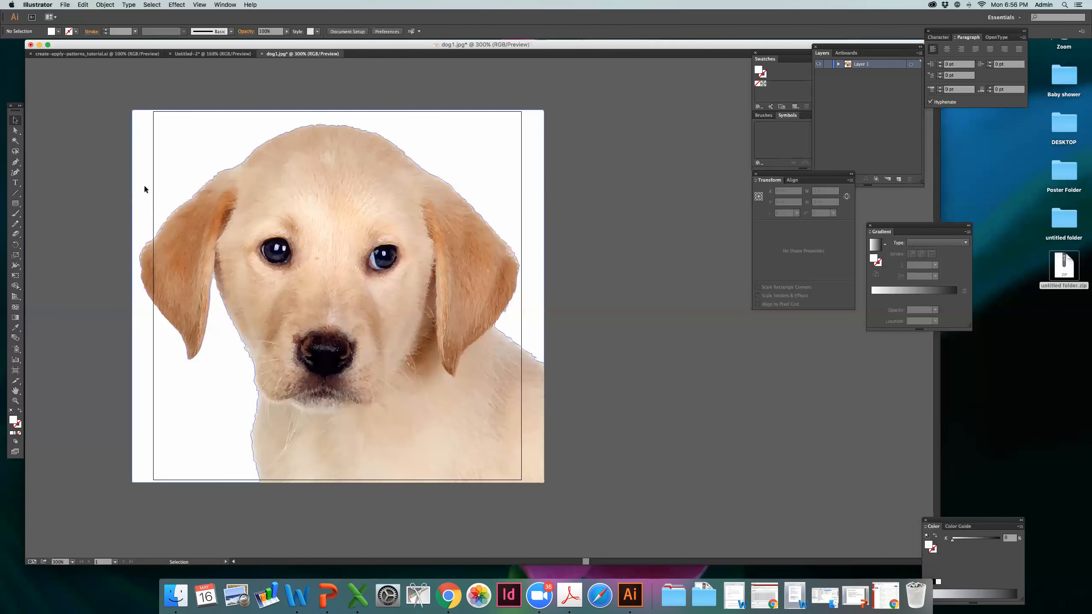
key(Delete)
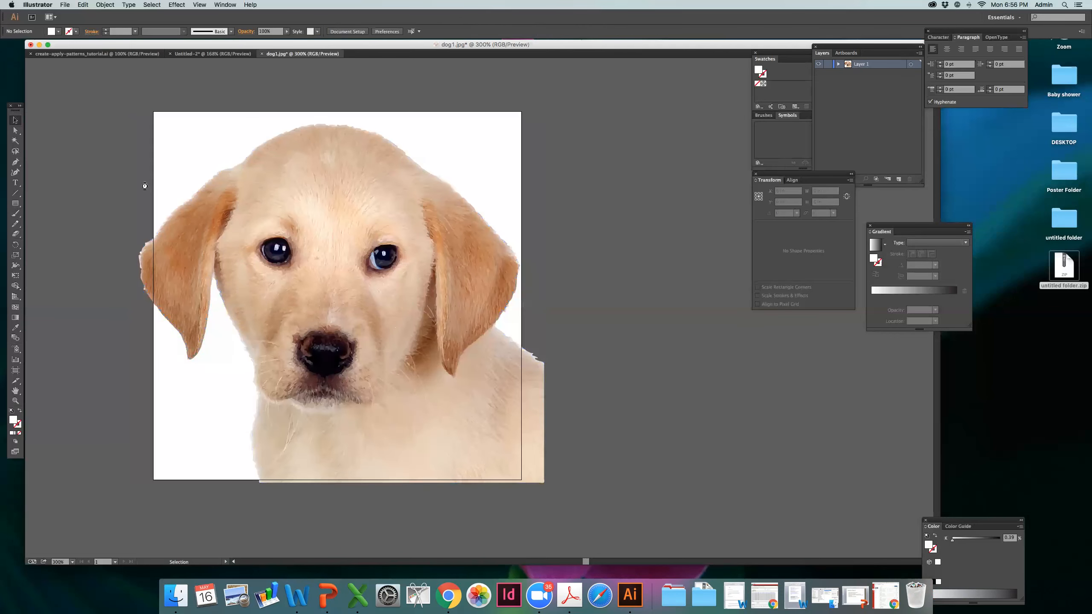
- Recolor the small vector shape on the puppy's forehead with fill A3651A and select neighbouring fur shapes
click(327, 221)
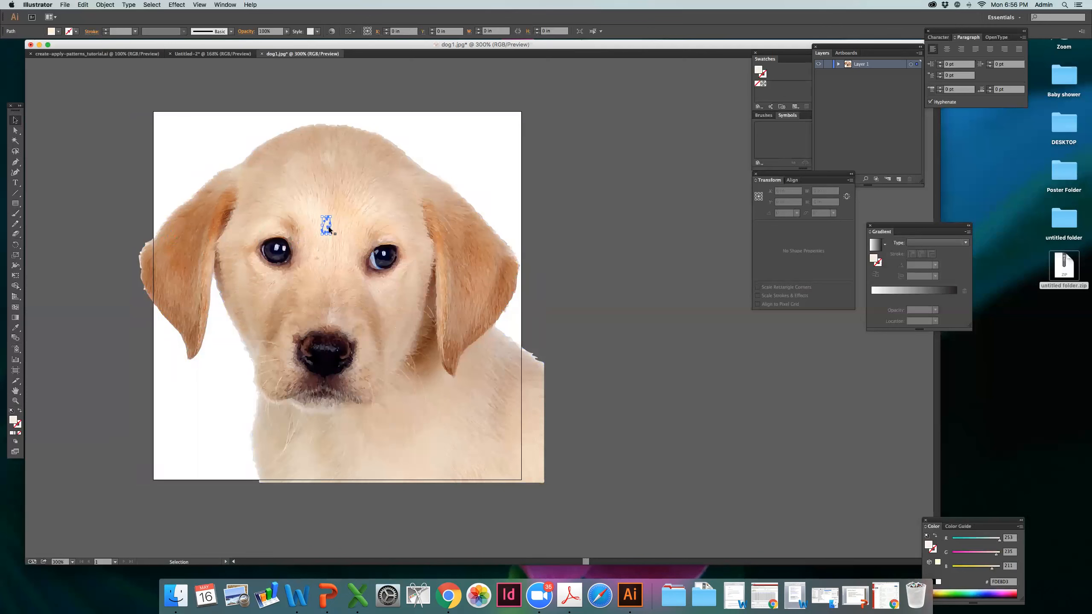
double_click(13, 421)
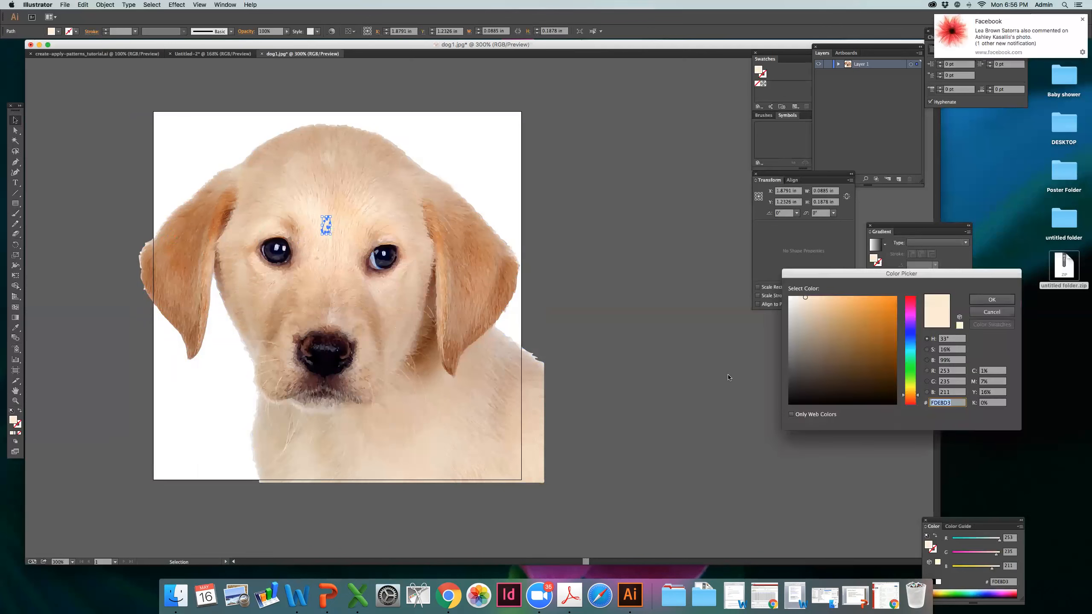
text(A3651A)
key(Return)
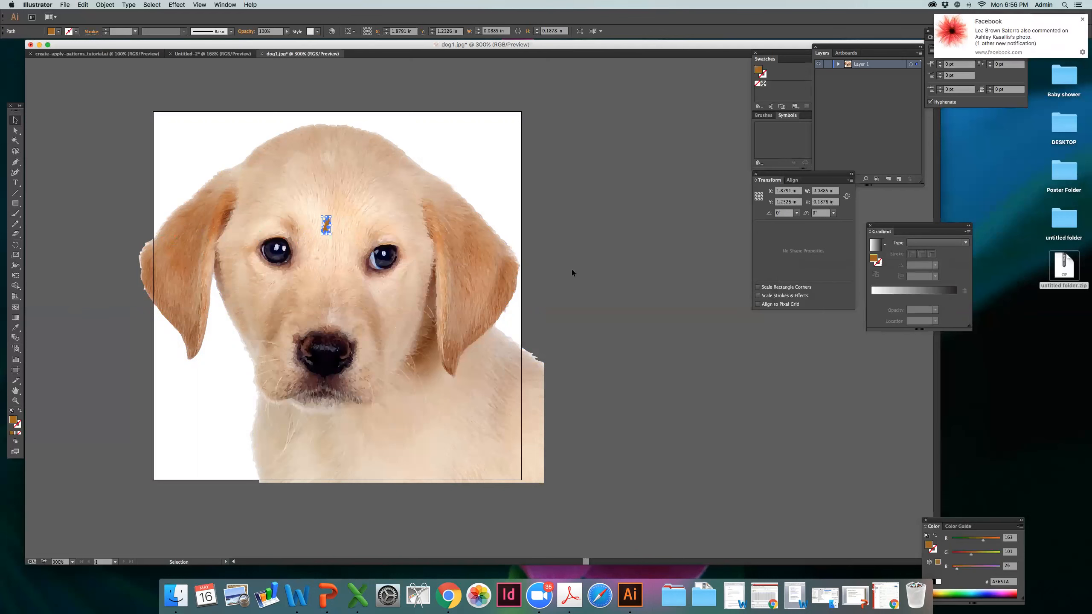
click(580, 282)
click(330, 238)
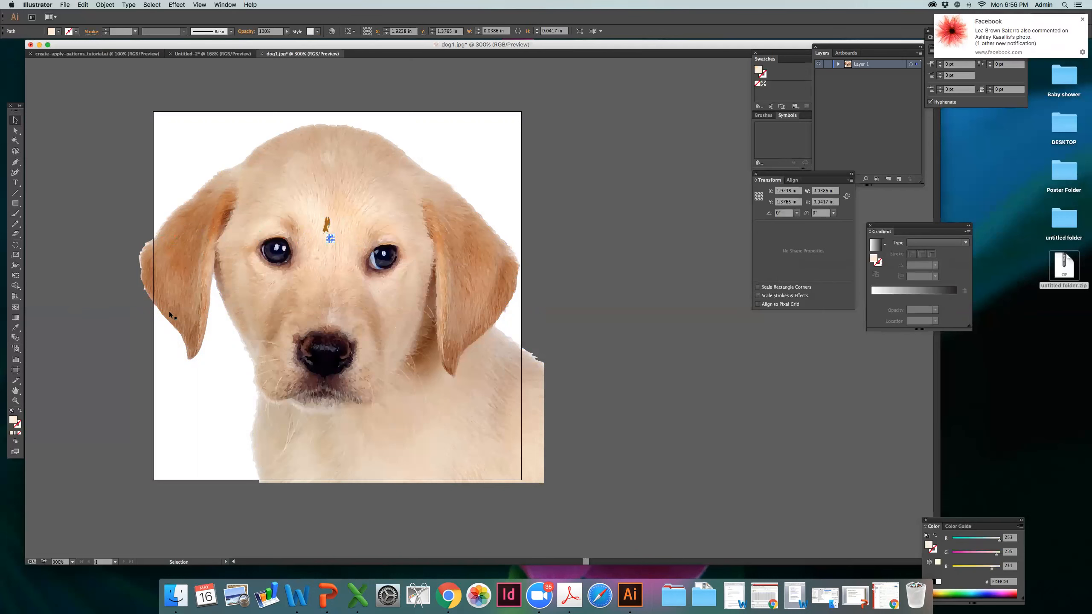
click(321, 228)
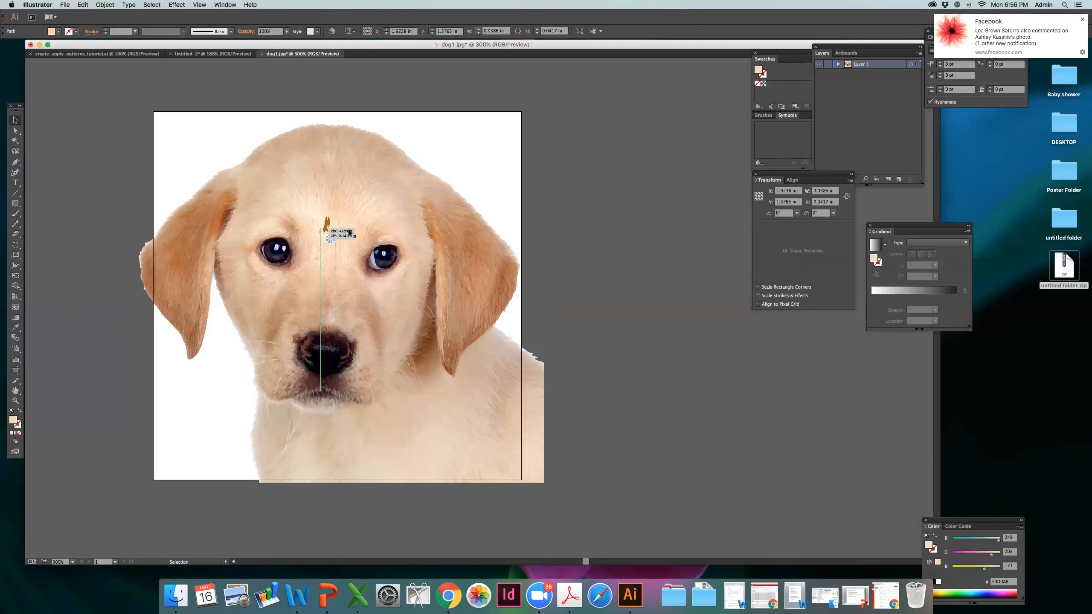
- Try deleting the vector shapes along the outer part of the puppy's ear at the artboard's edge, and undo the deletion
drag(181, 184, 112, 310)
key(Delete)
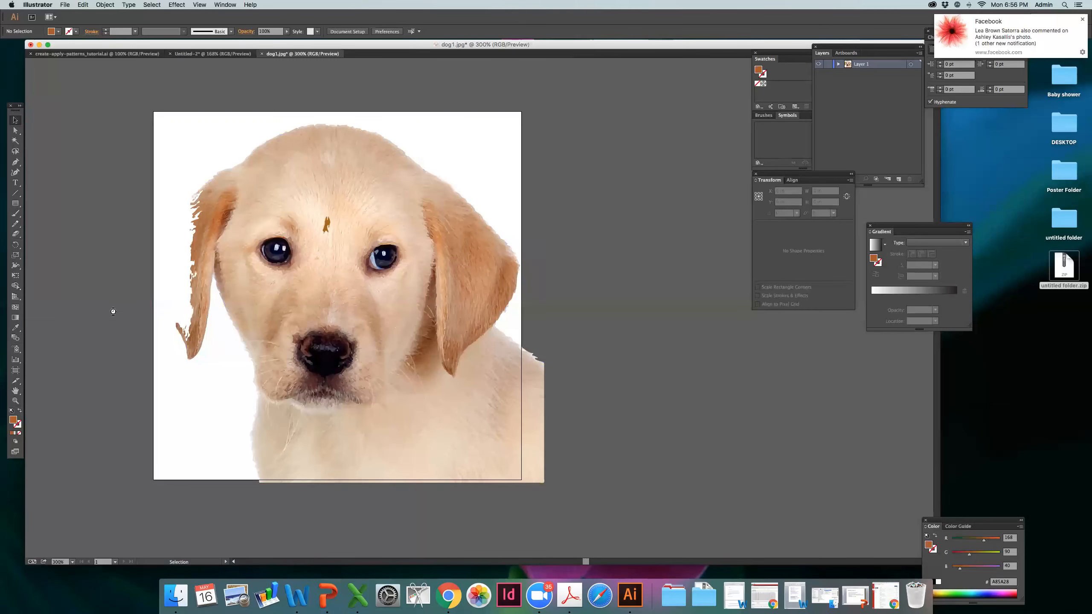
key(a)
click(228, 358)
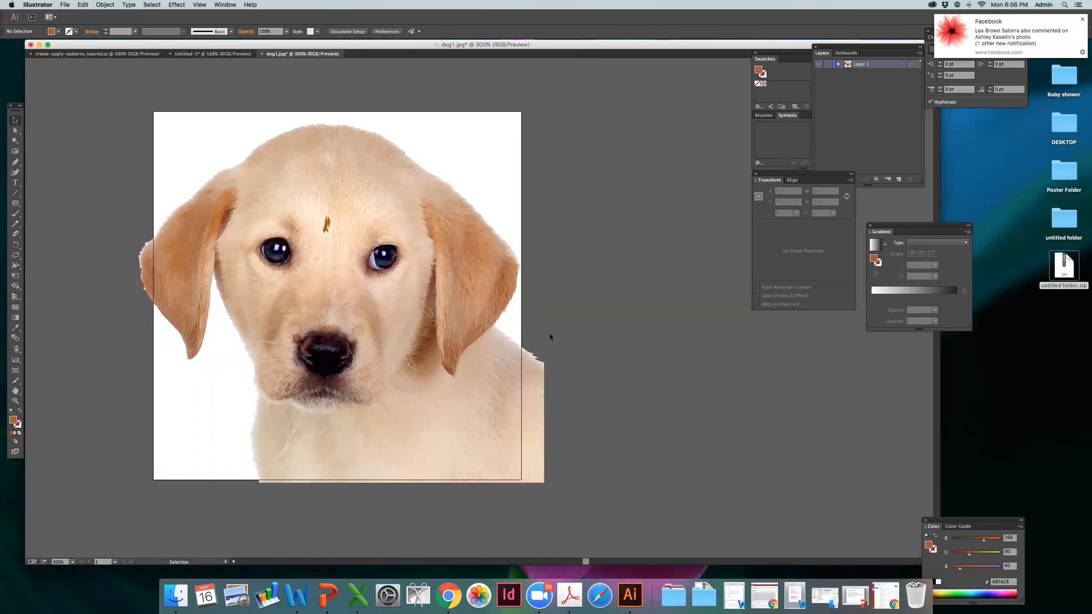
- Delete the puppy's shoulder shapes that extend beyond the artboard edge and return to the Selection tool
drag(543, 474, 521, 502)
key(backslash)
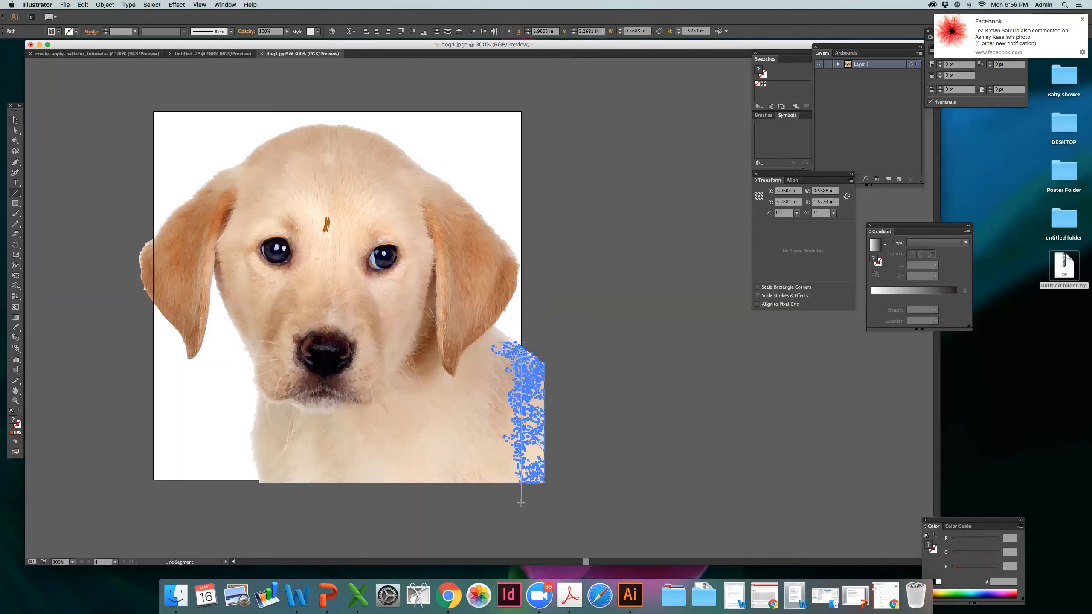
click(521, 502)
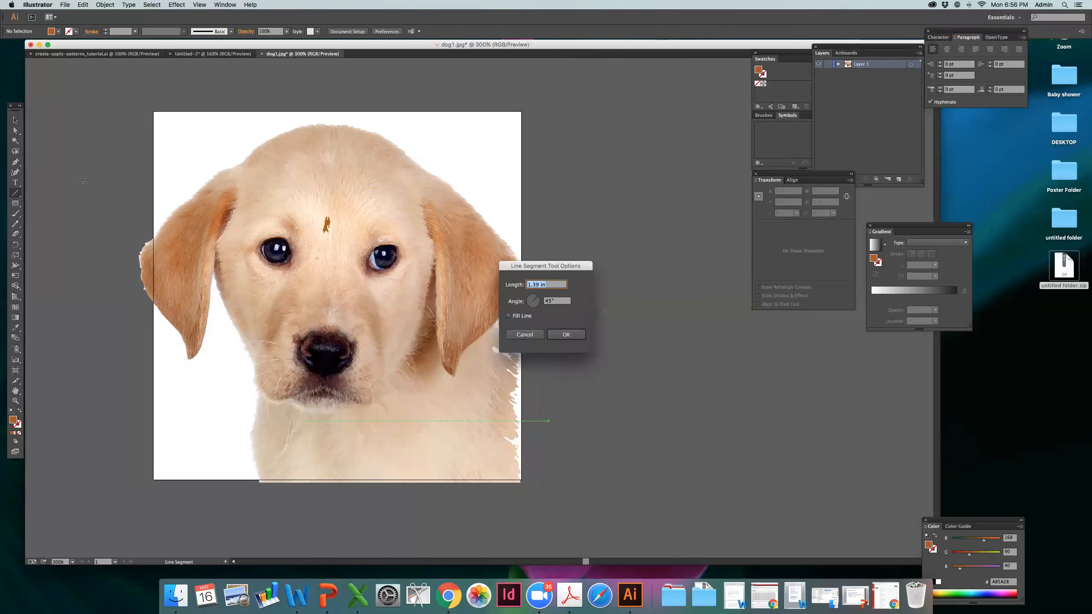
click(524, 334)
click(16, 121)
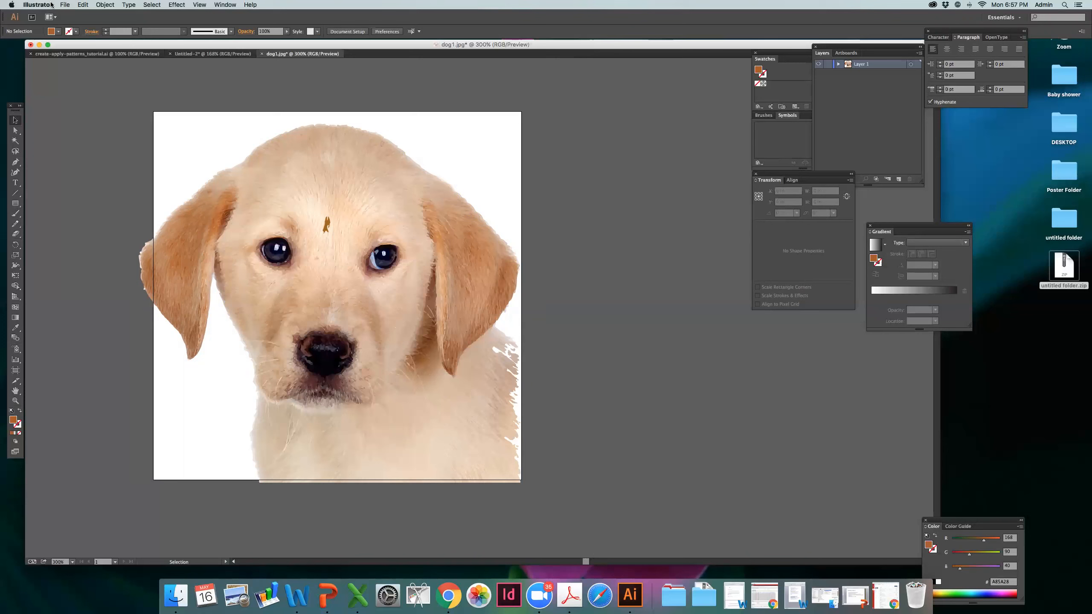
- Select the entire expanded puppy tracing and delete it from the artboard
click(65, 5)
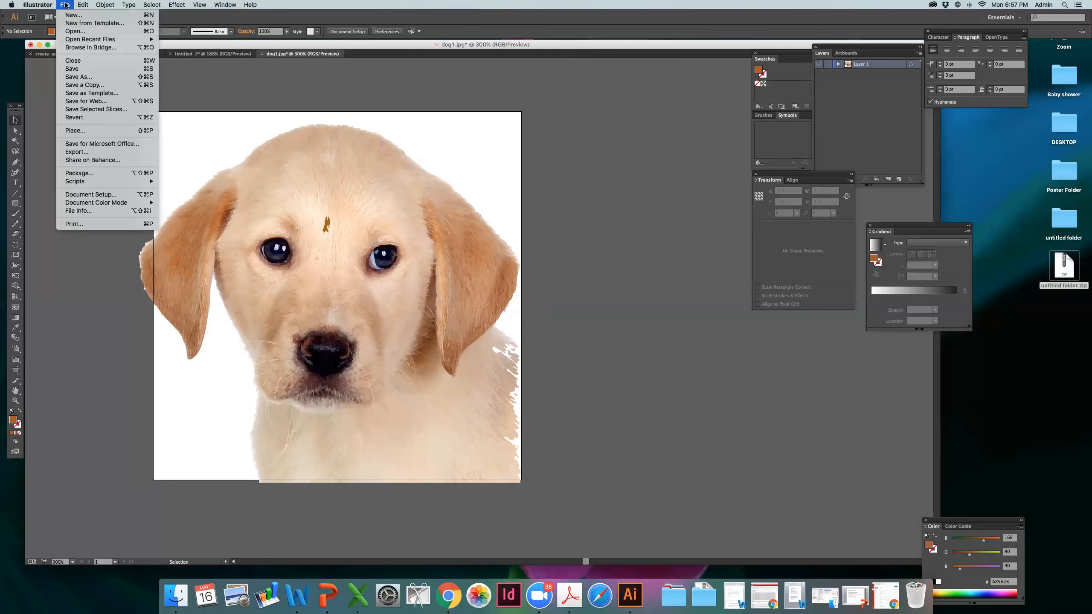
click(203, 84)
mouse_move(143, 91)
mouse_down()
mouse_move(528, 467)
mouse_move(567, 475)
mouse_up()
right_click(450, 325)
click(589, 302)
key(Delete)
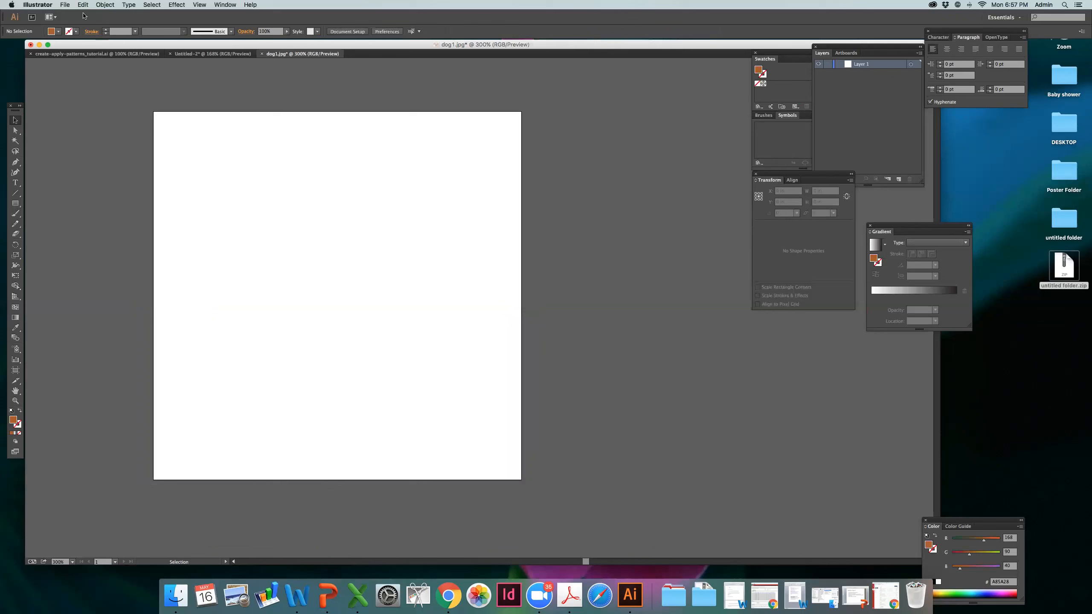
- Place the dog2.jpg photo from the week 3 assignment folder into the document
click(64, 4)
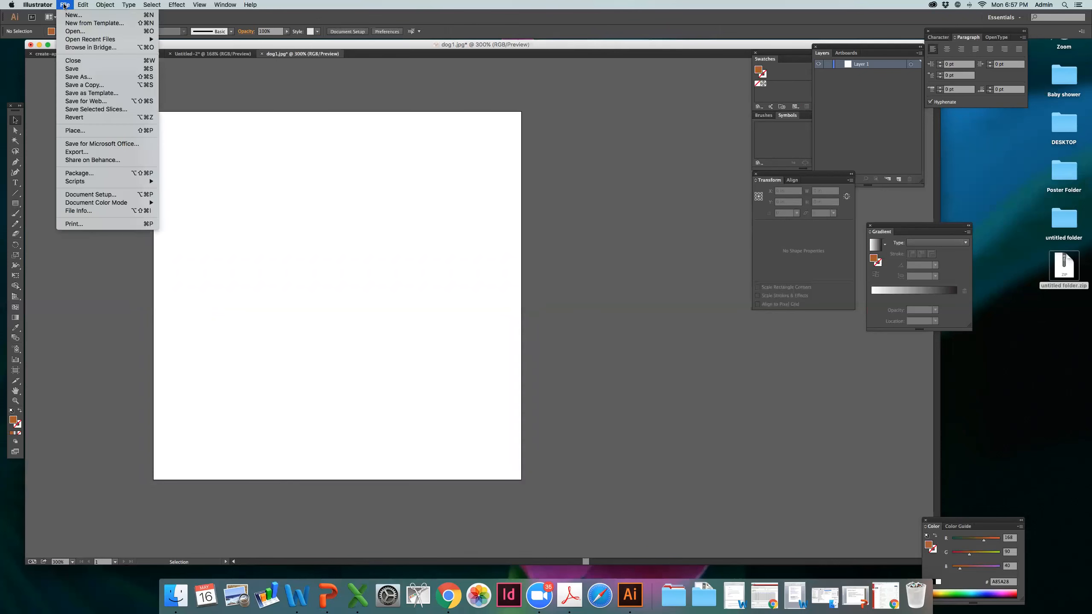
click(75, 131)
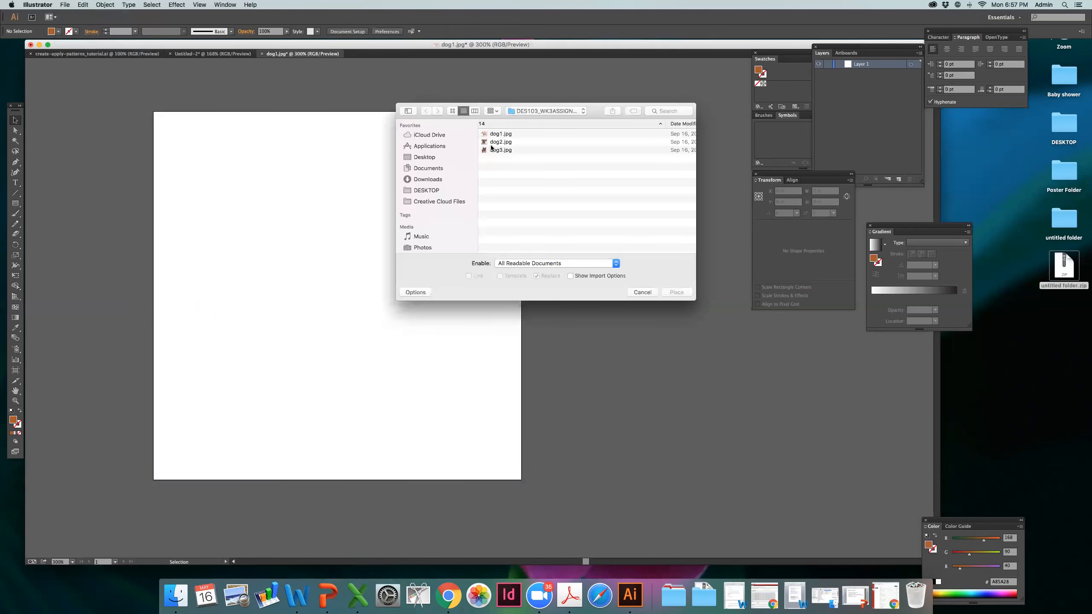
click(492, 146)
click(675, 293)
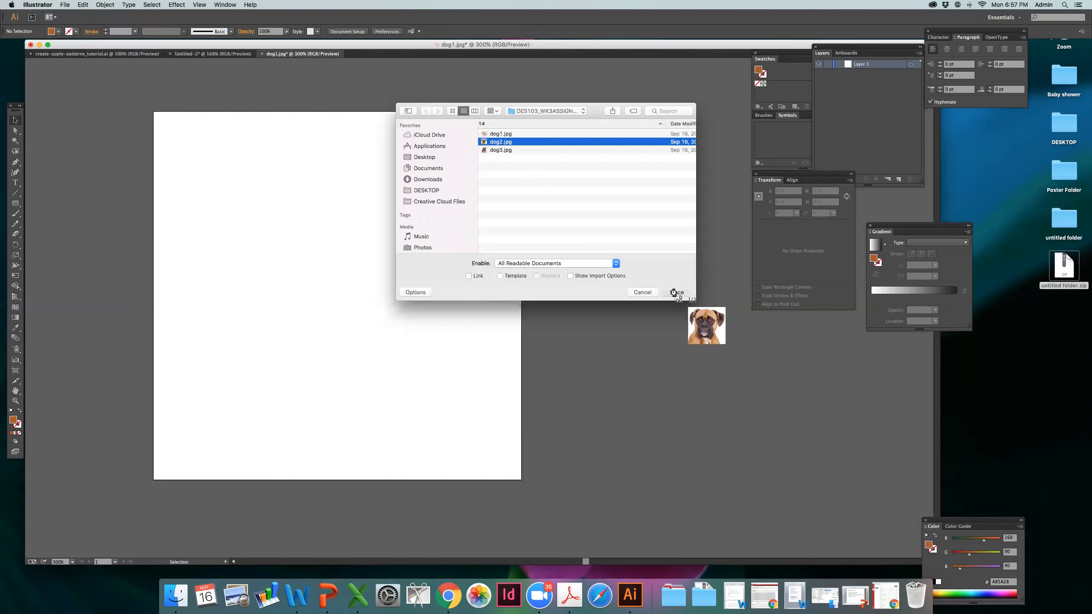
click(197, 140)
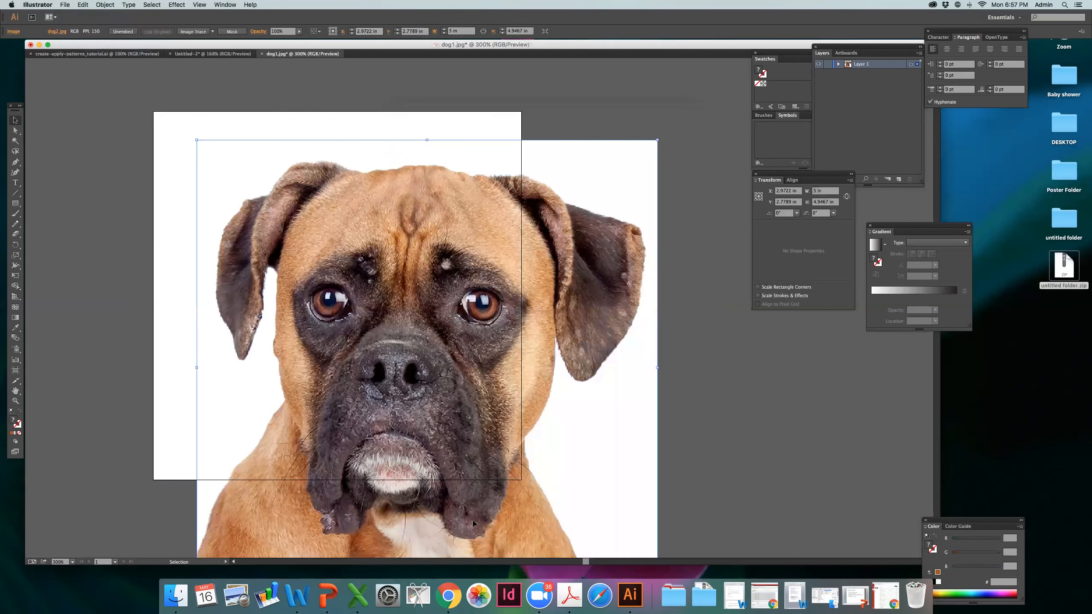
- Scale the boxer photo down to about 3.9 by 3.85 in and move it inside the artboard
drag(522, 455, 476, 405)
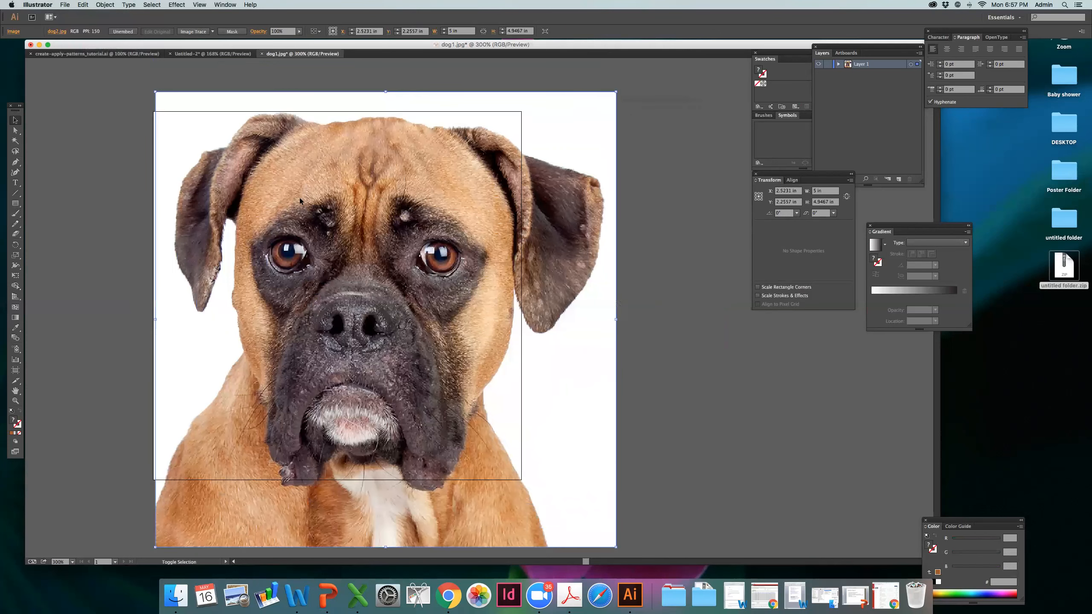
drag(156, 93, 206, 142)
drag(473, 308, 445, 280)
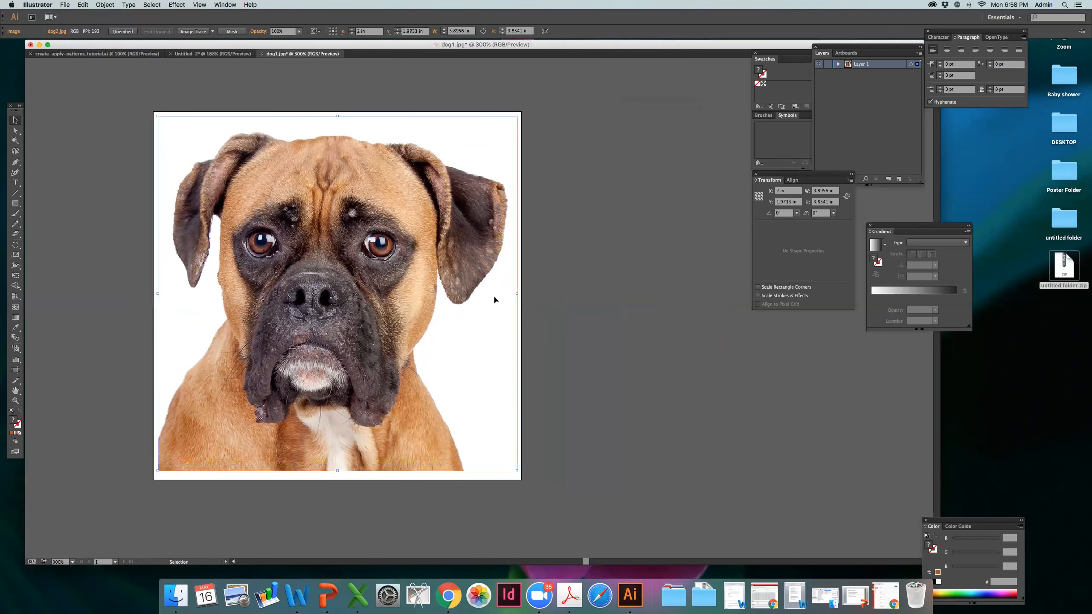
- Resize the boxer photo to about 4.04 by 3.99 in and position it to cover the artboard
drag(517, 470, 549, 488)
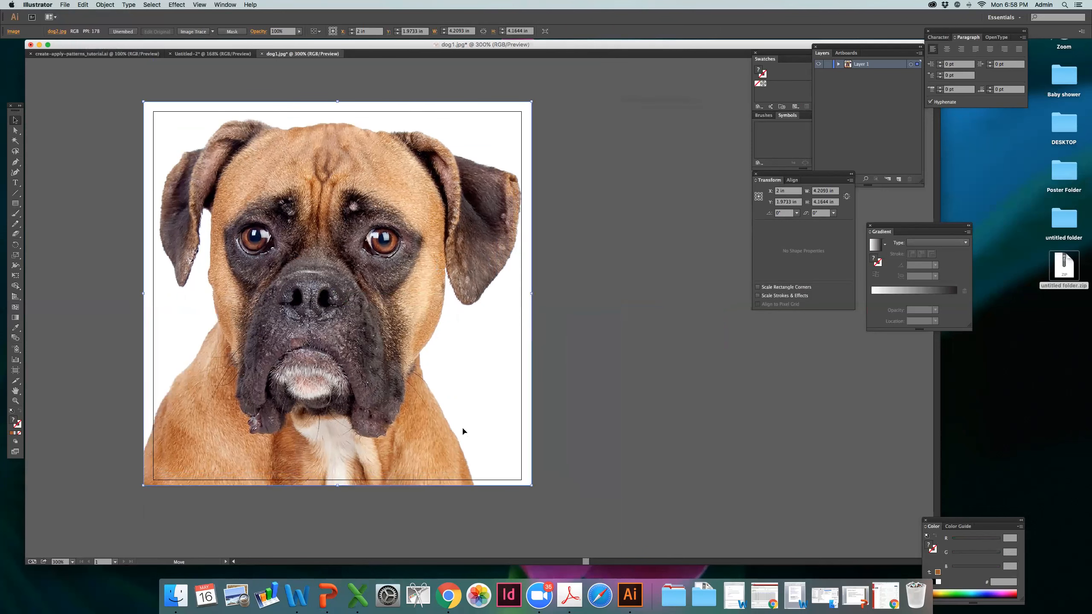
key(Up)
key(Up)
key(Up)
key(Up)
drag(337, 97, 338, 113)
click(593, 198)
click(325, 212)
drag(326, 212, 324, 219)
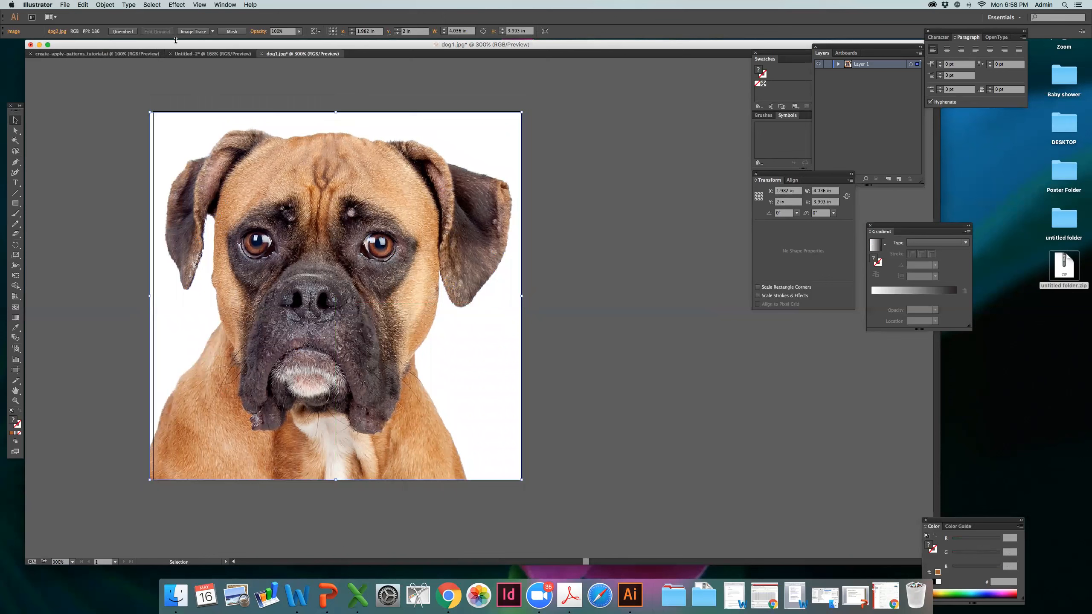
- Try tracing the boxer photo with the Black and White Logo preset, and undo the tracing
click(212, 31)
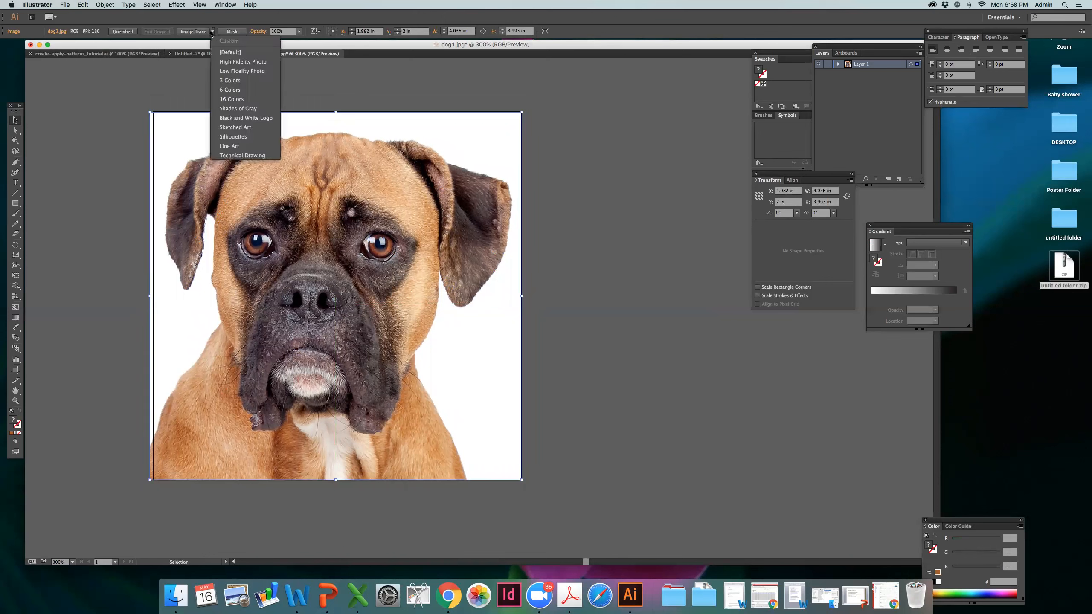
click(234, 119)
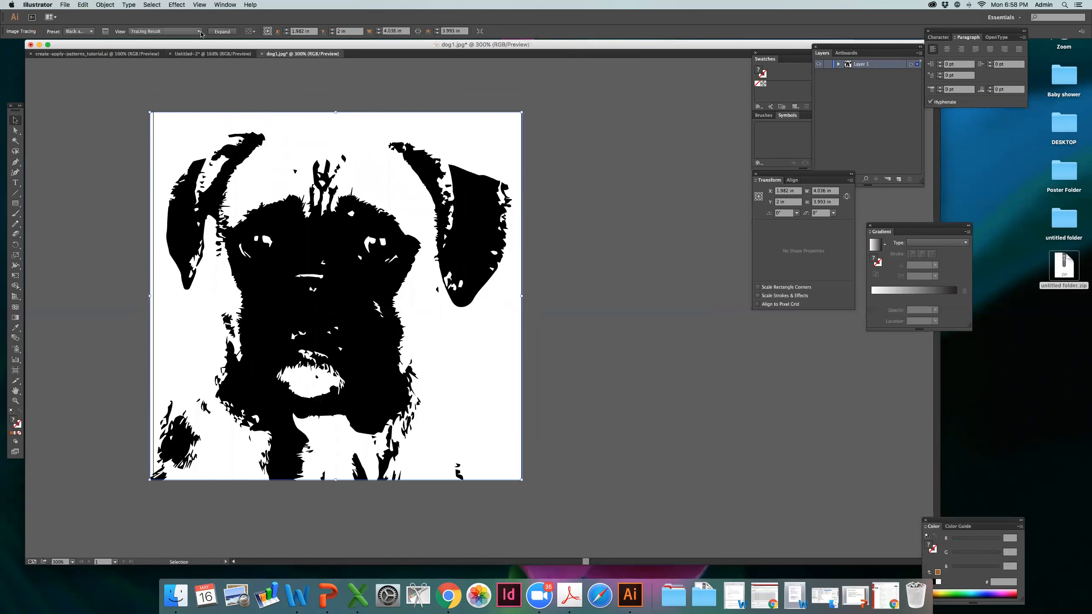
click(200, 32)
click(221, 66)
click(221, 74)
key(super+z)
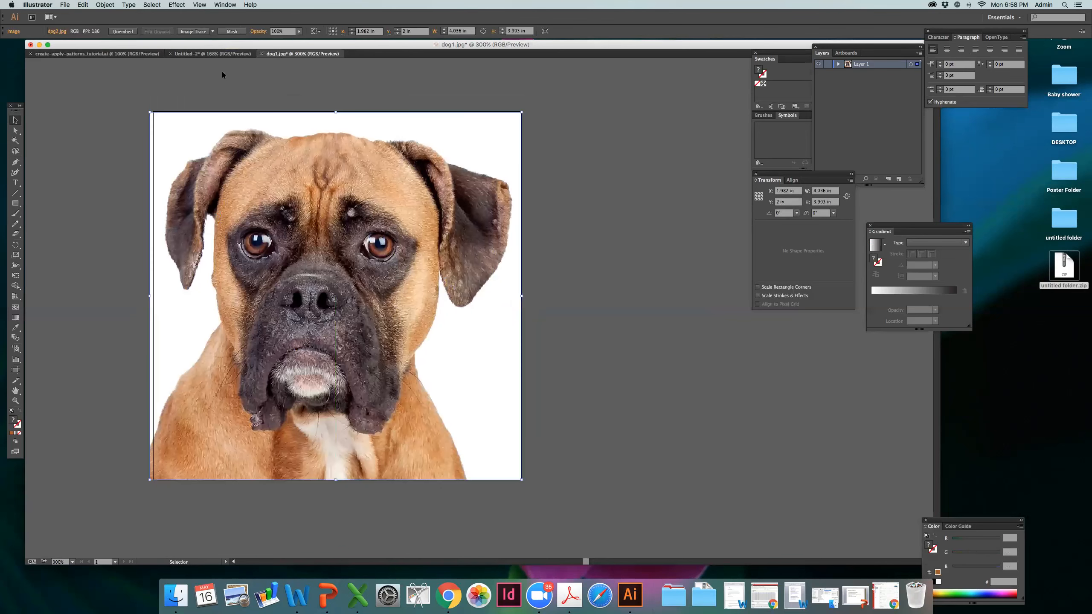
- Try tracing the boxer photo with the Technical Drawing preset, and undo the tracing
click(212, 32)
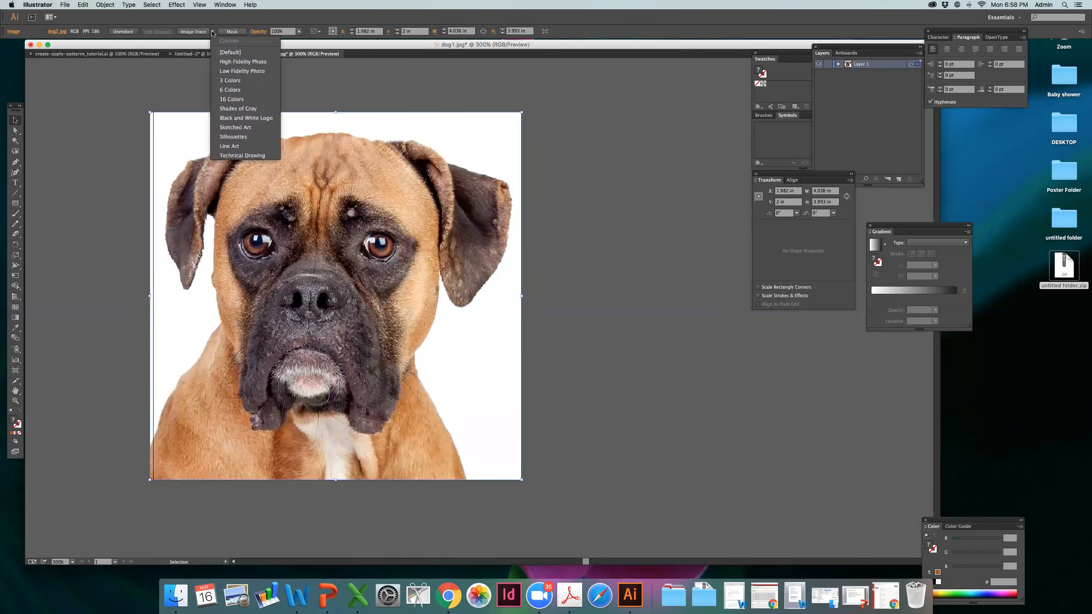
click(227, 156)
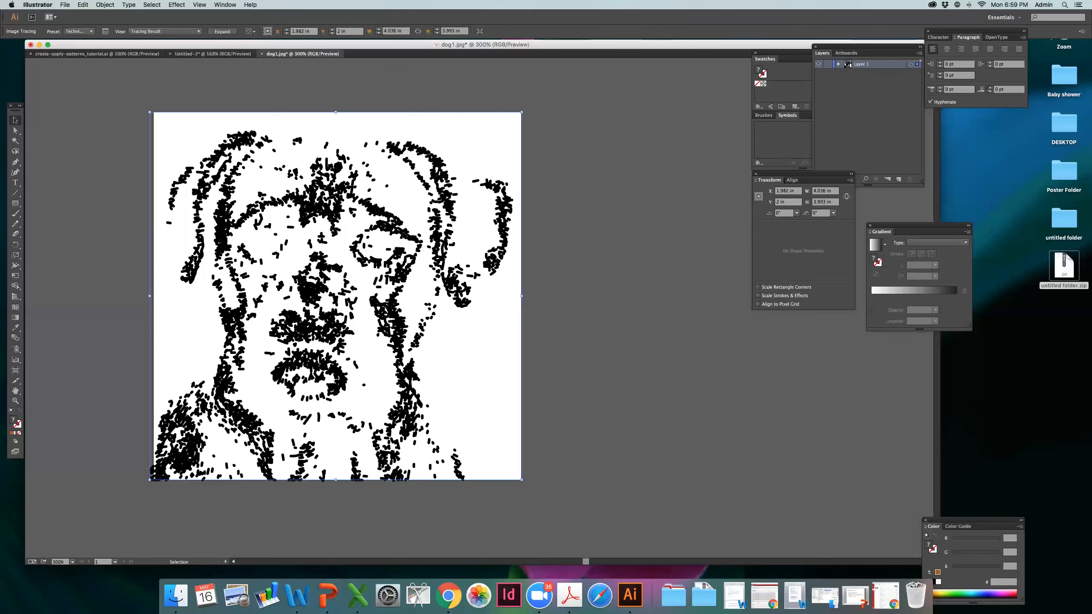
key(super+z)
key(super+z)
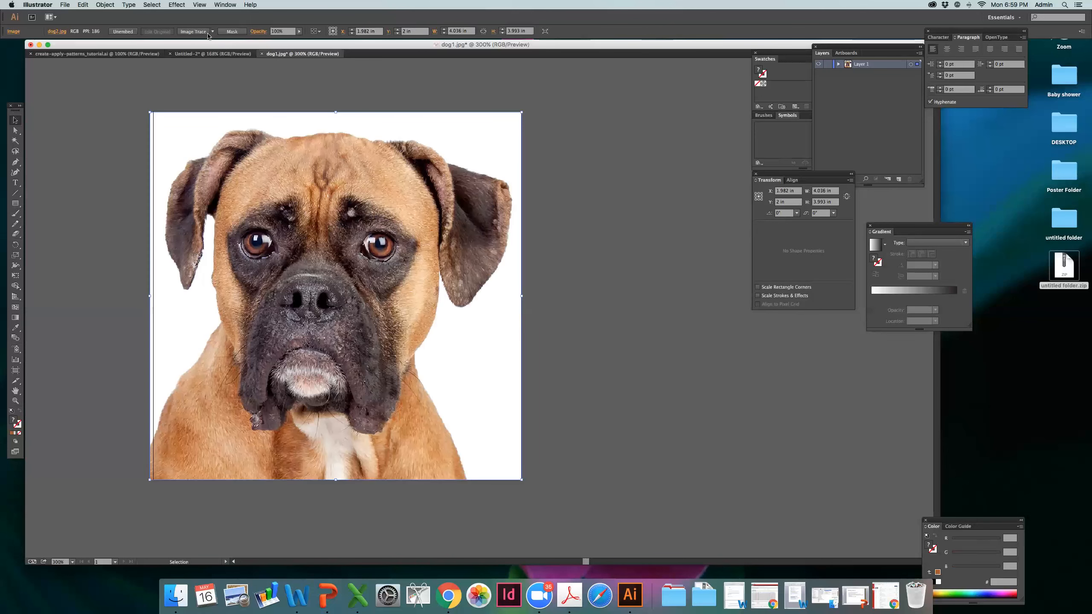
- Trace the boxer photo with the 16 Colors preset, and undo a first expansion of the tracing
click(213, 32)
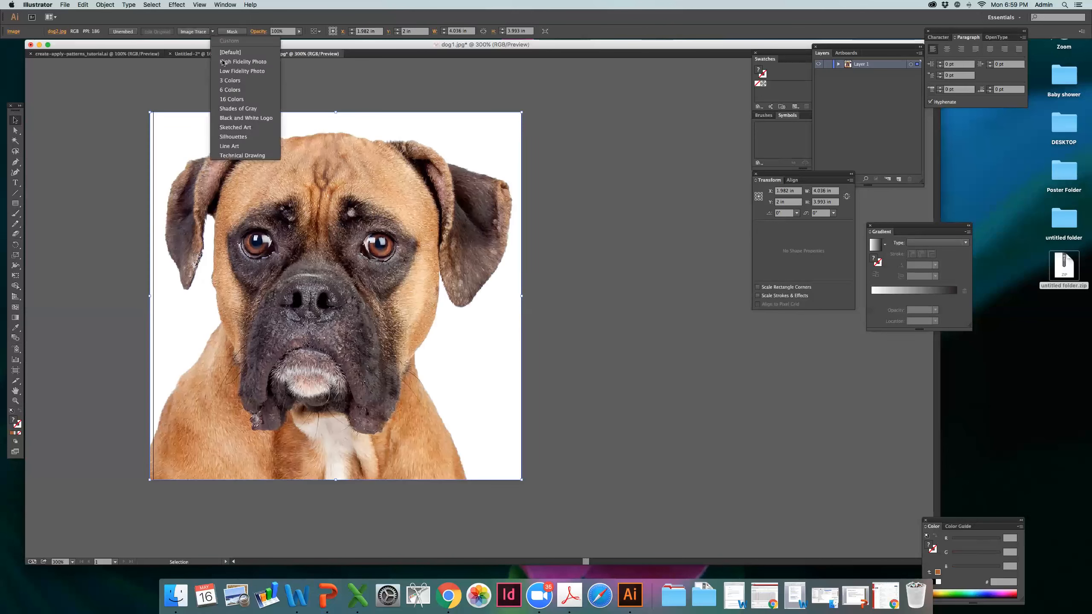
click(226, 100)
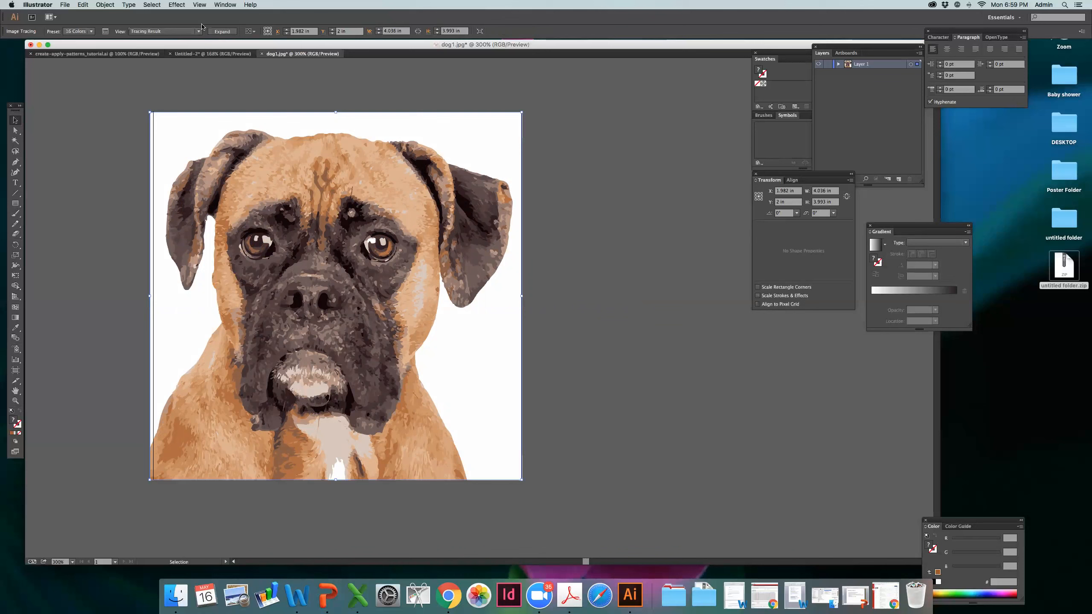
click(222, 32)
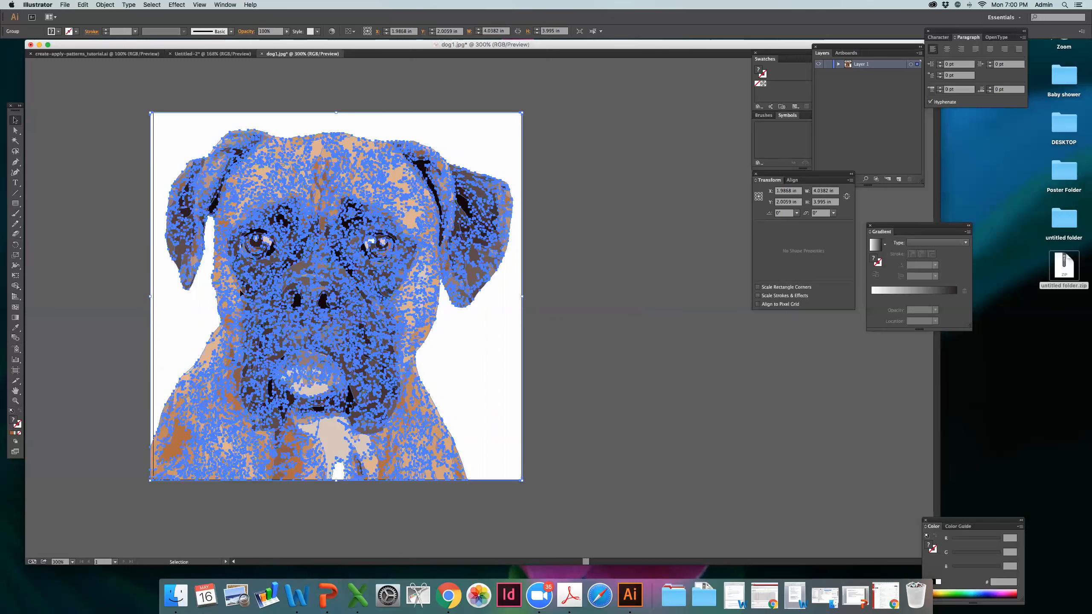
click(578, 276)
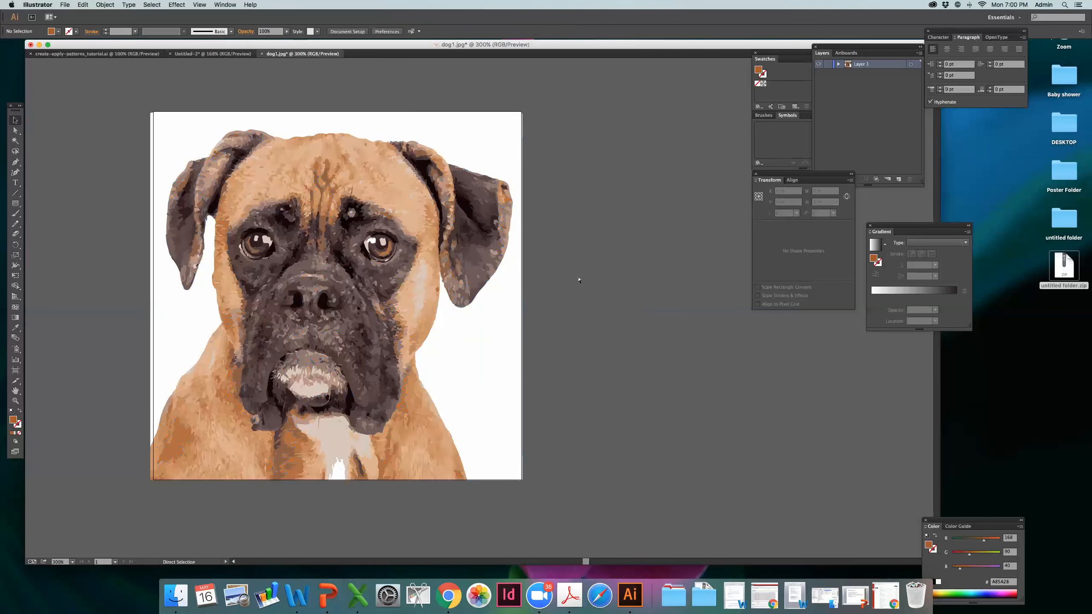
key(super+z)
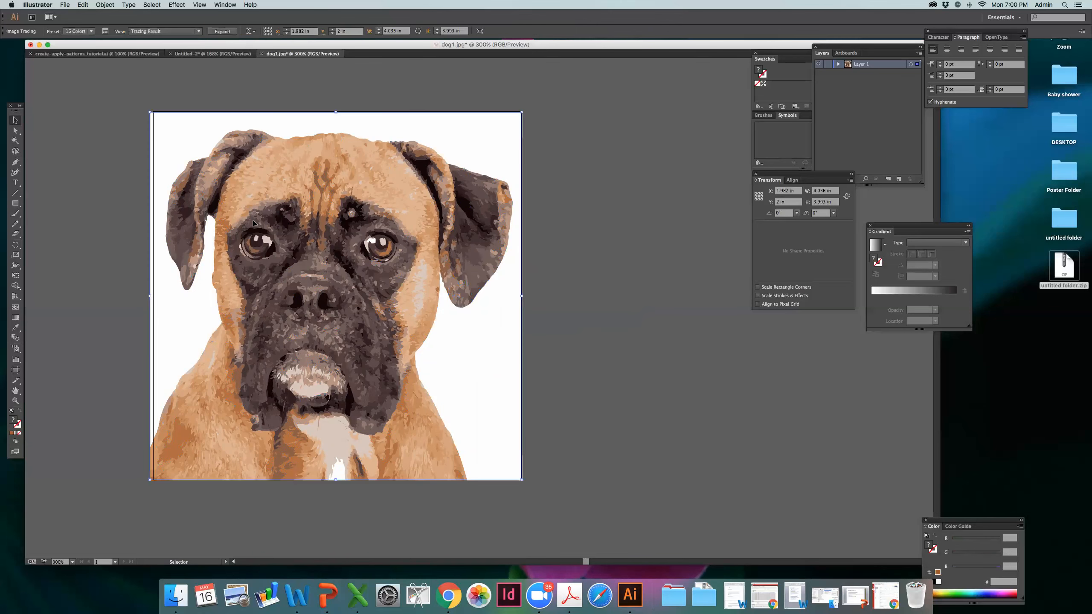
- Expand the boxer's 16 Colors tracing into vector paths, ungroup them and deselect the artwork
click(221, 33)
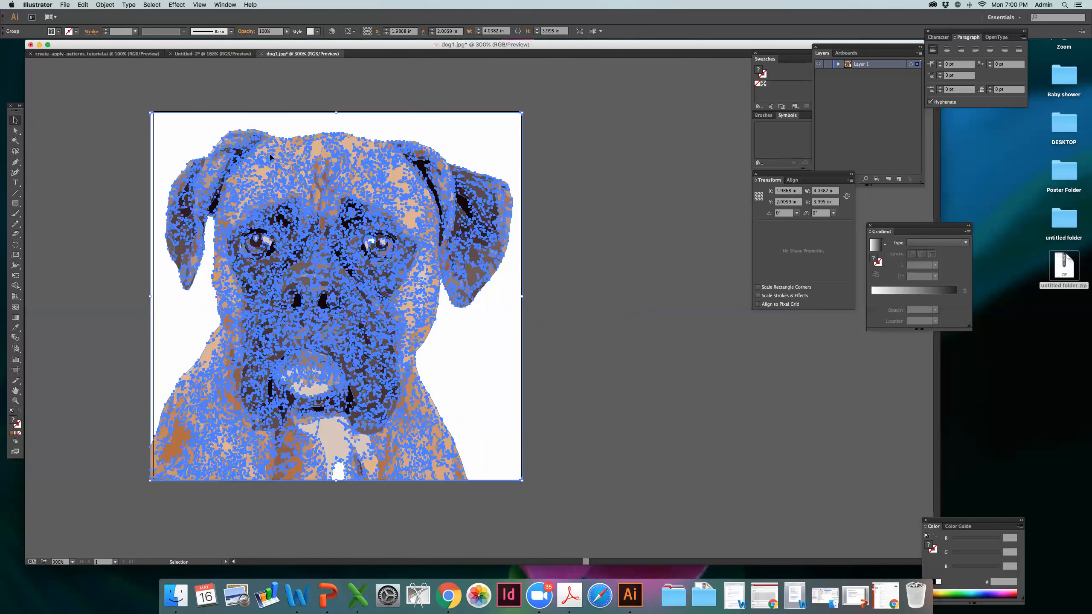
click(570, 196)
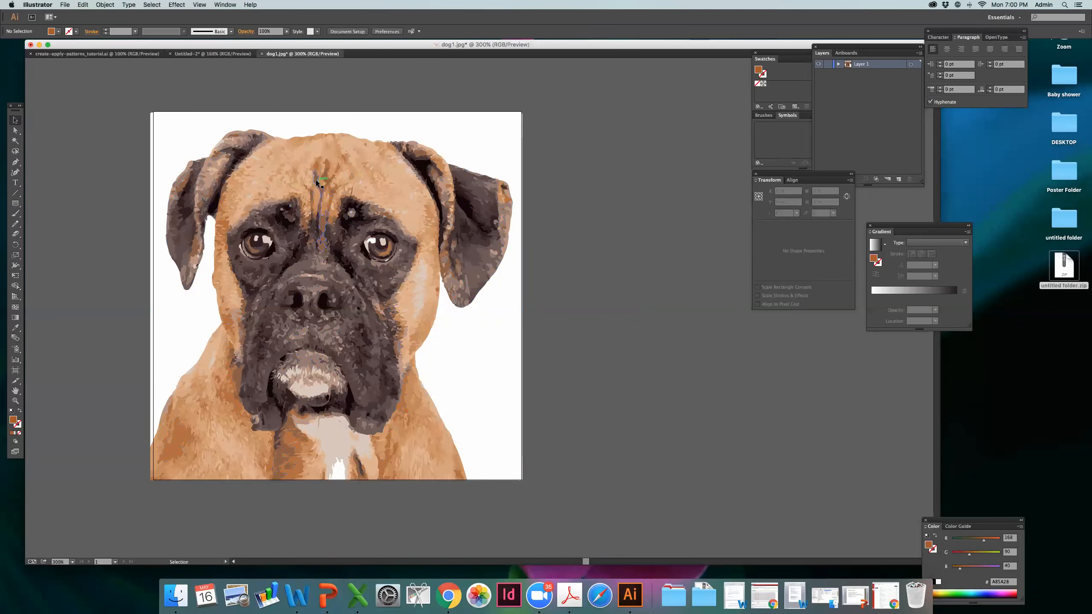
right_click(315, 180)
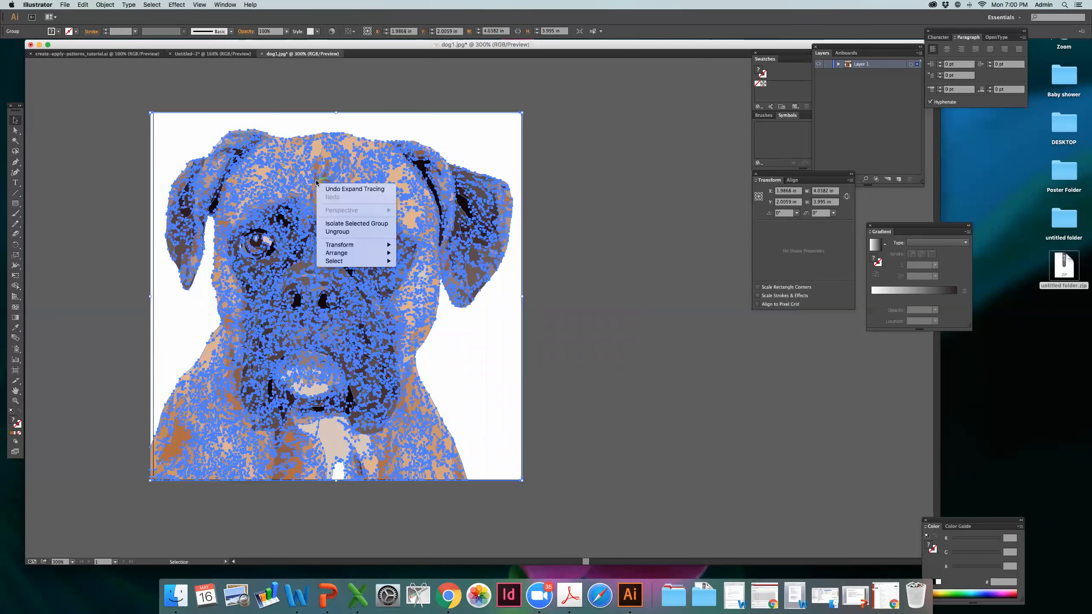
click(347, 234)
click(553, 225)
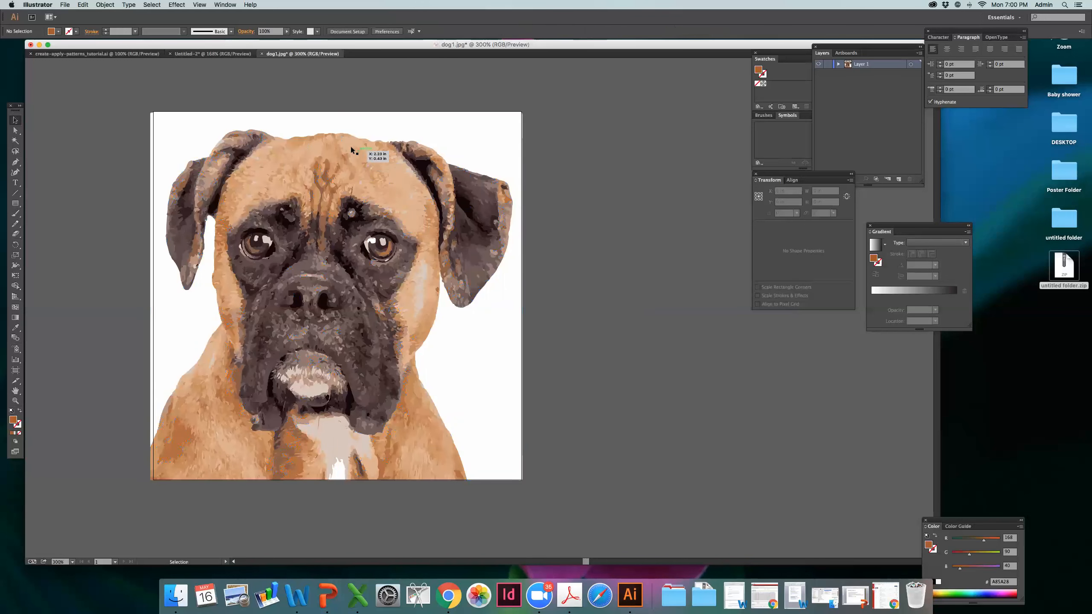
- Delete a series of individual traced shapes one at a time from the boxer's forehead, around the wrinkles and above the eye
click(327, 178)
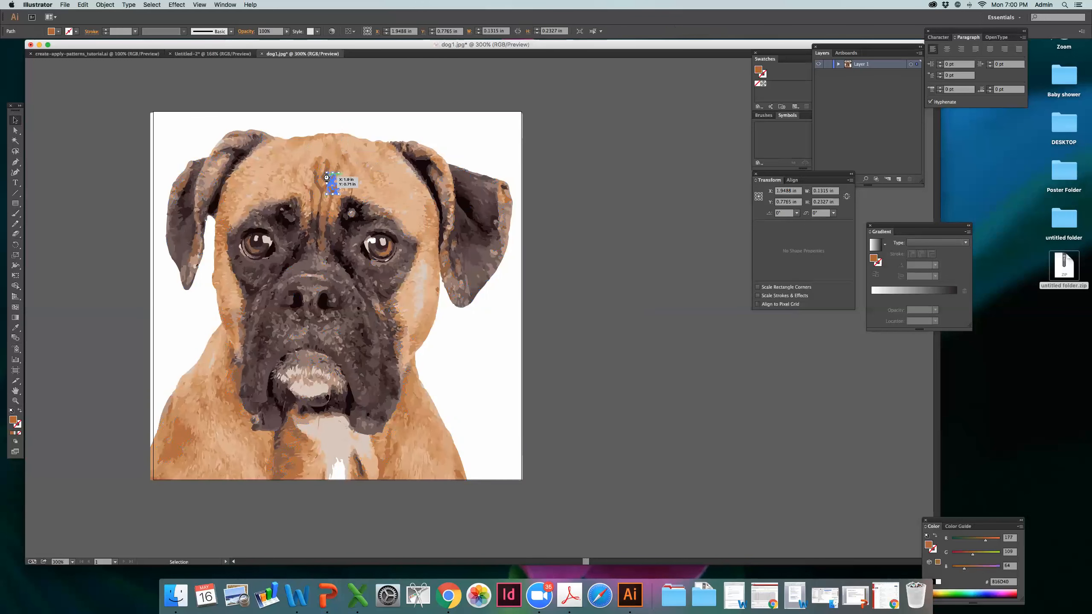
key(Delete)
click(328, 204)
key(Delete)
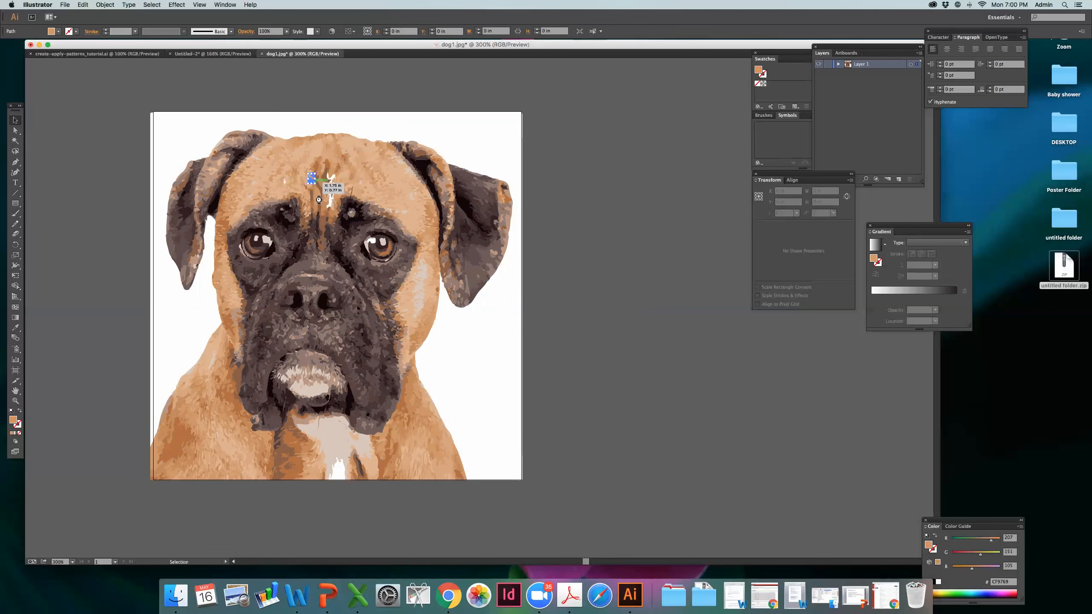
click(316, 176)
key(Delete)
click(321, 168)
key(Delete)
click(335, 169)
key(Delete)
click(334, 167)
key(Delete)
click(364, 171)
key(Delete)
click(371, 188)
key(Delete)
click(368, 192)
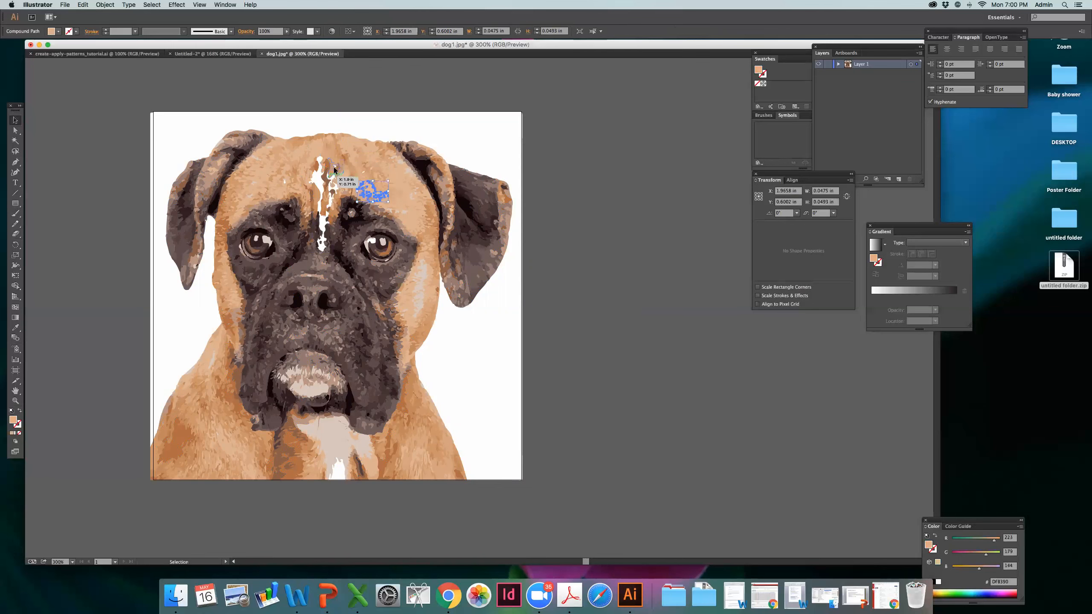
key(Delete)
click(334, 173)
key(Delete)
- Select all of the remaining boxer artwork on the artboard and delete it
drag(540, 120, 138, 499)
key(Delete)
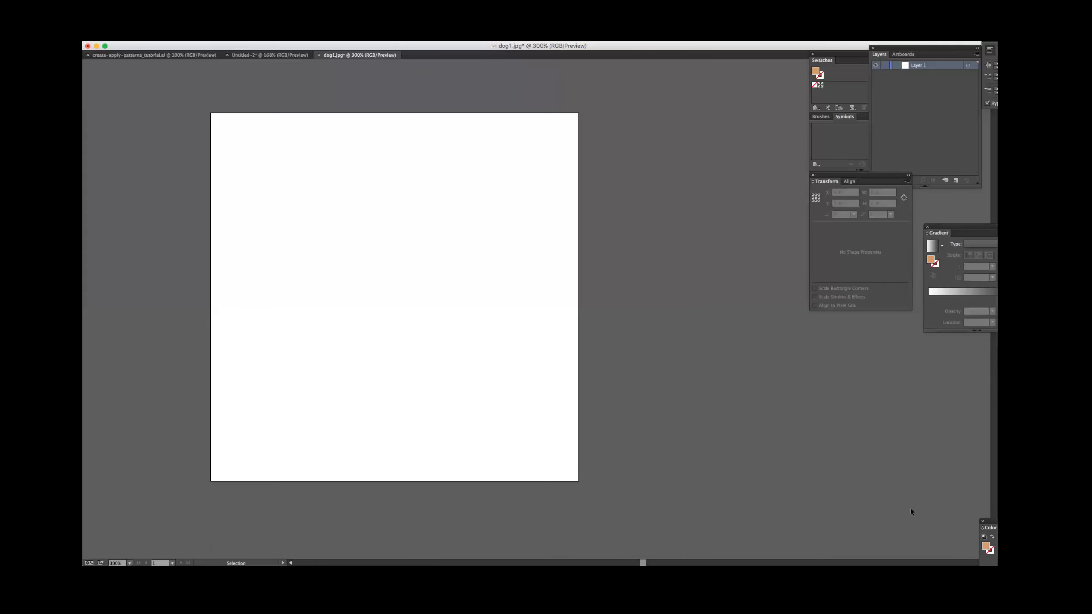
- Switch to the create-apply-patterns_tutorial.ai document and examine its plant illustration, Blob Brush exercise, Experiment and Inspiration artboards
double_click(513, 50)
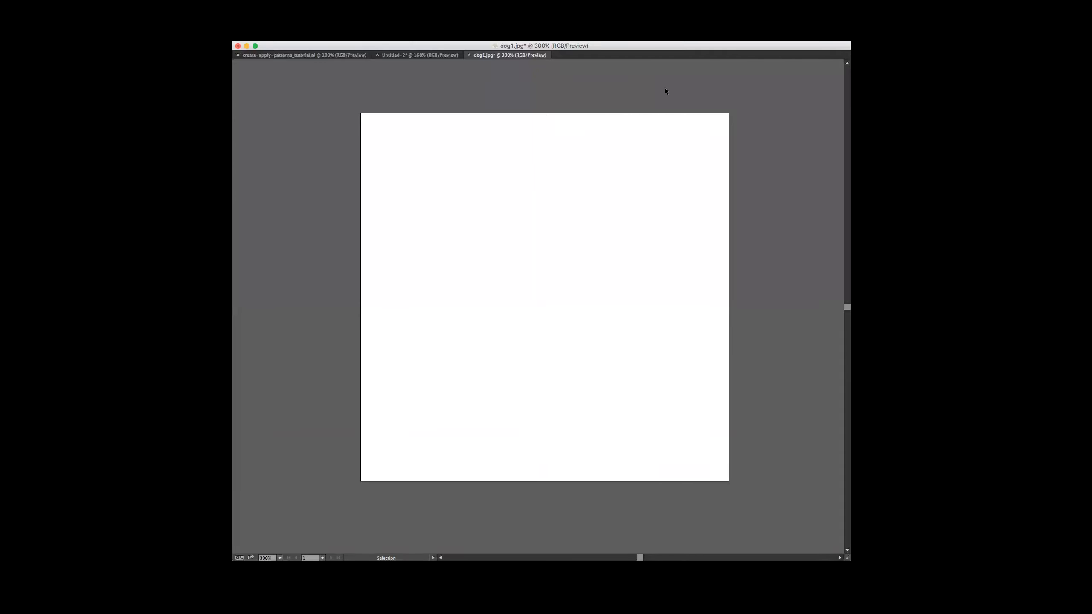
click(304, 55)
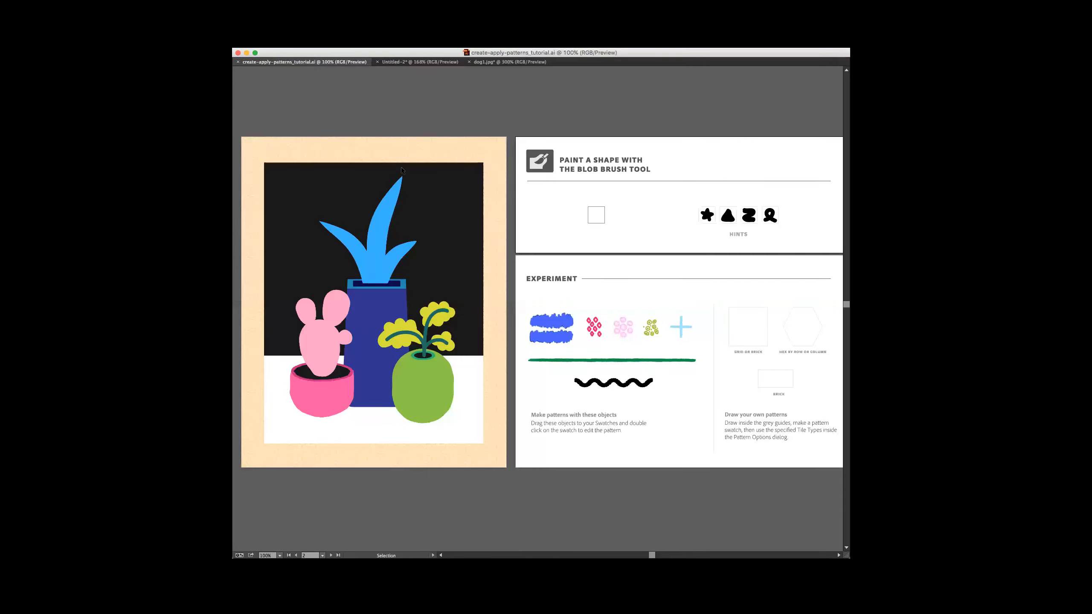
scroll(395, 160, right, 10)
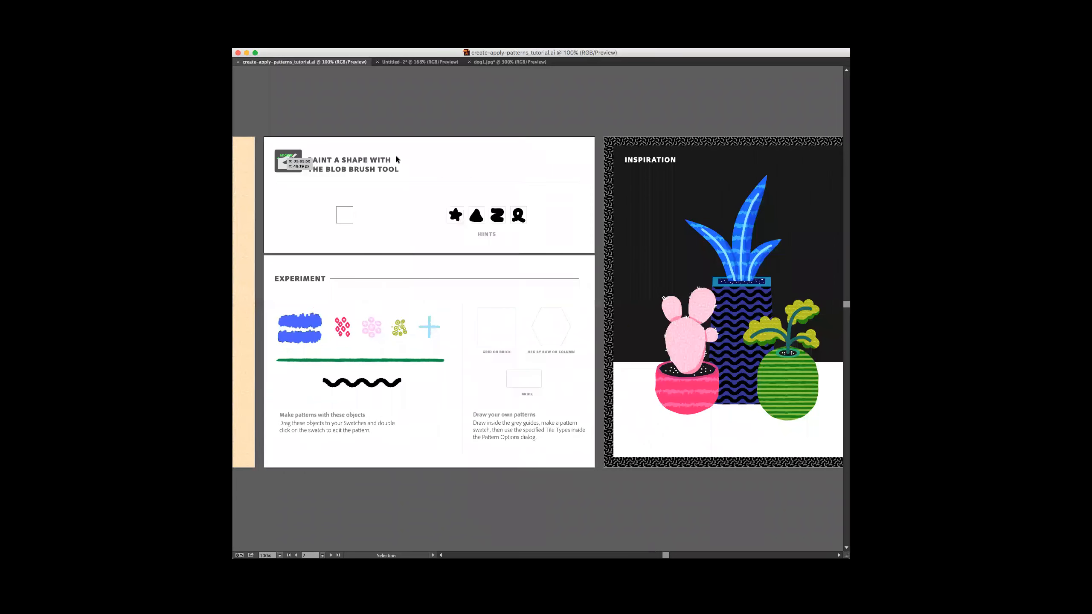
scroll(396, 159, right, 1)
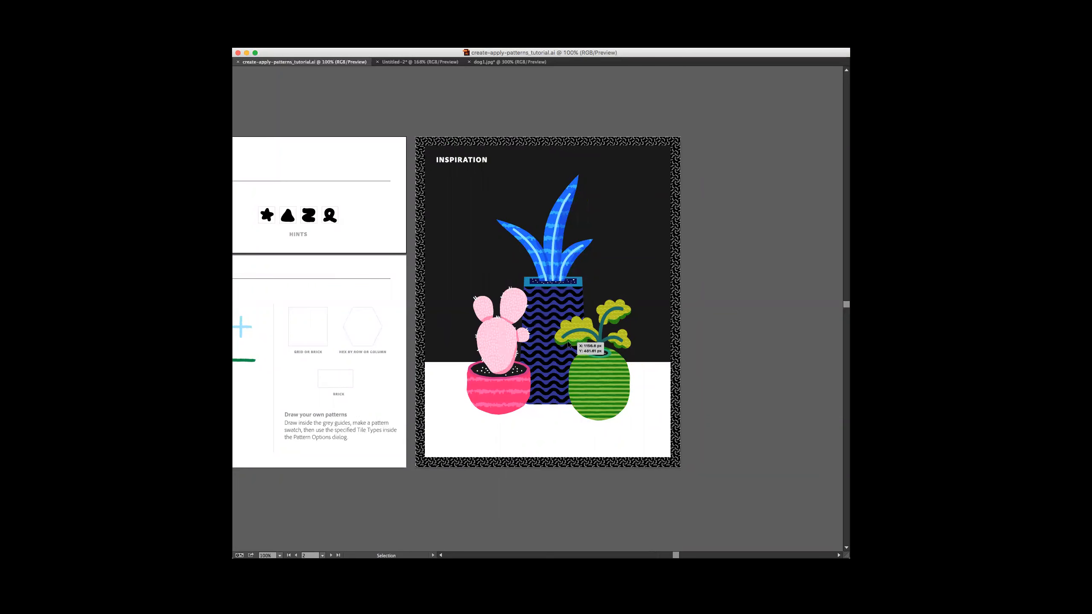
scroll(554, 332, left, 15)
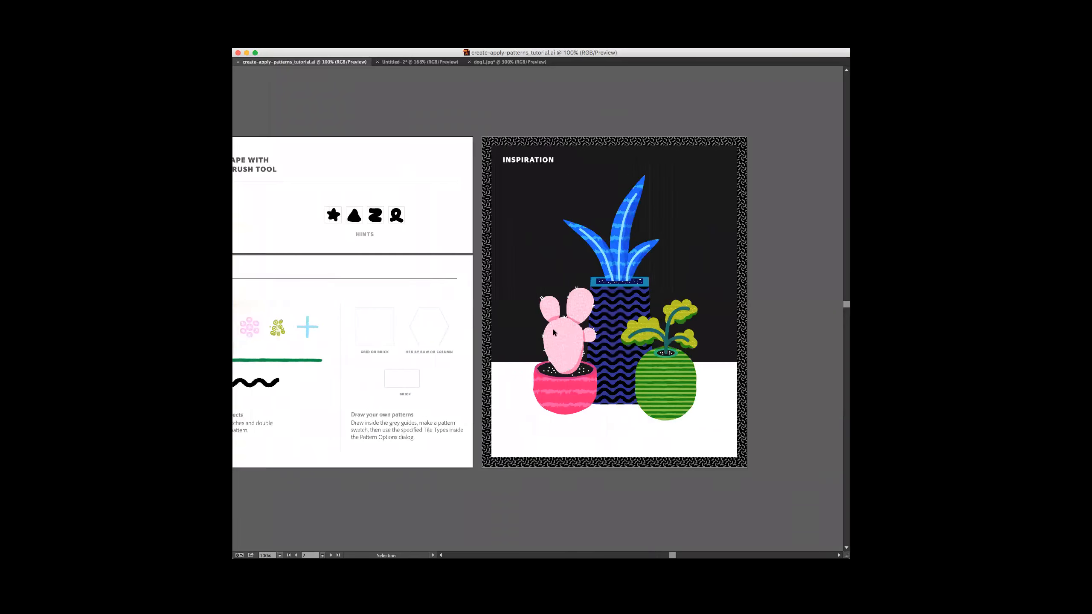
scroll(553, 331, left, 8)
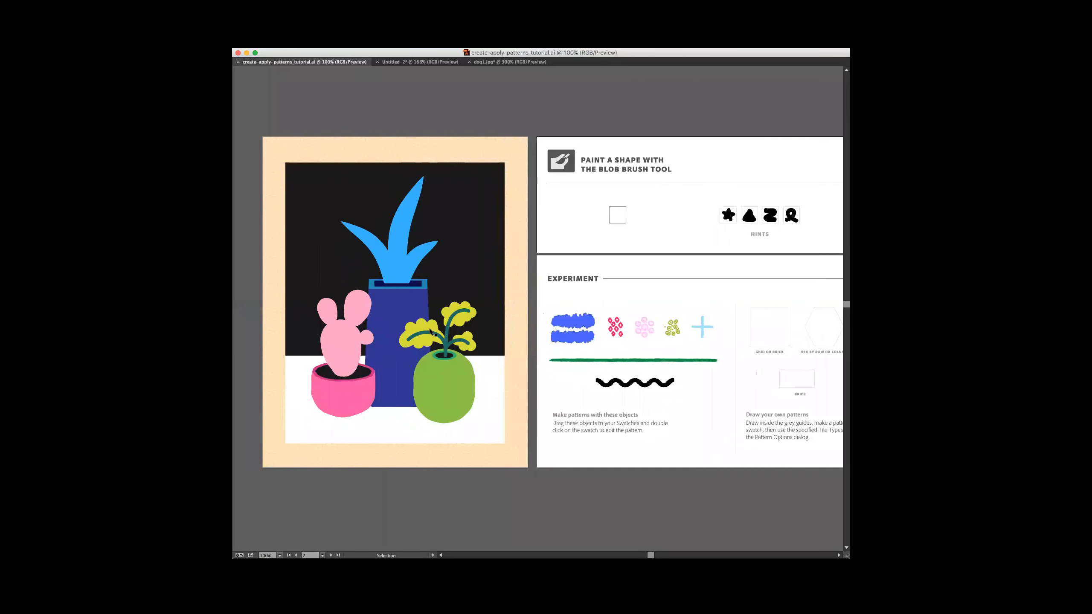
scroll(661, 328, right, 13)
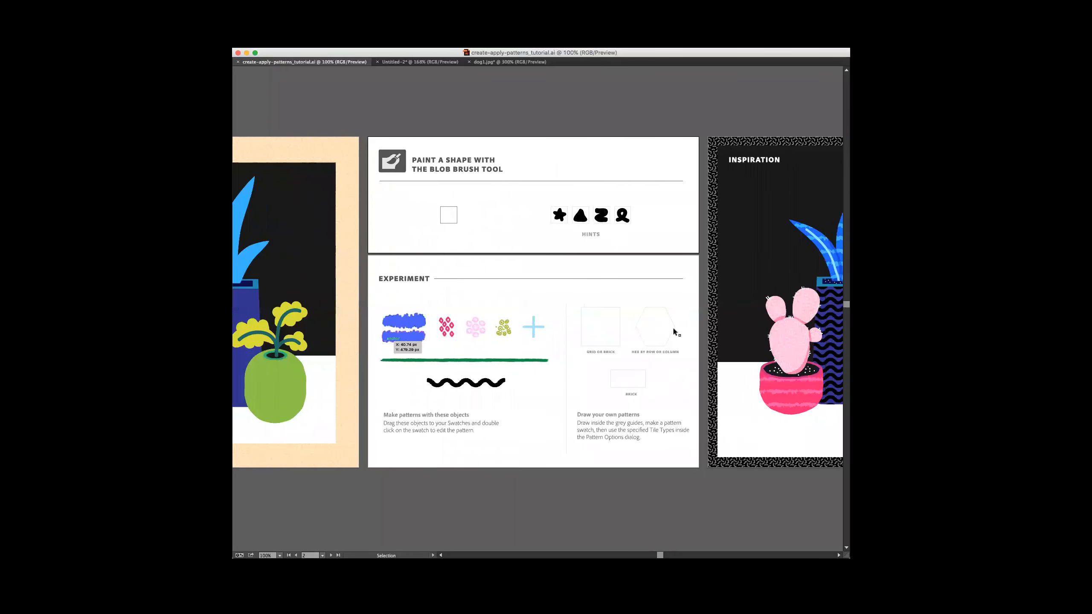
scroll(674, 331, right, 5)
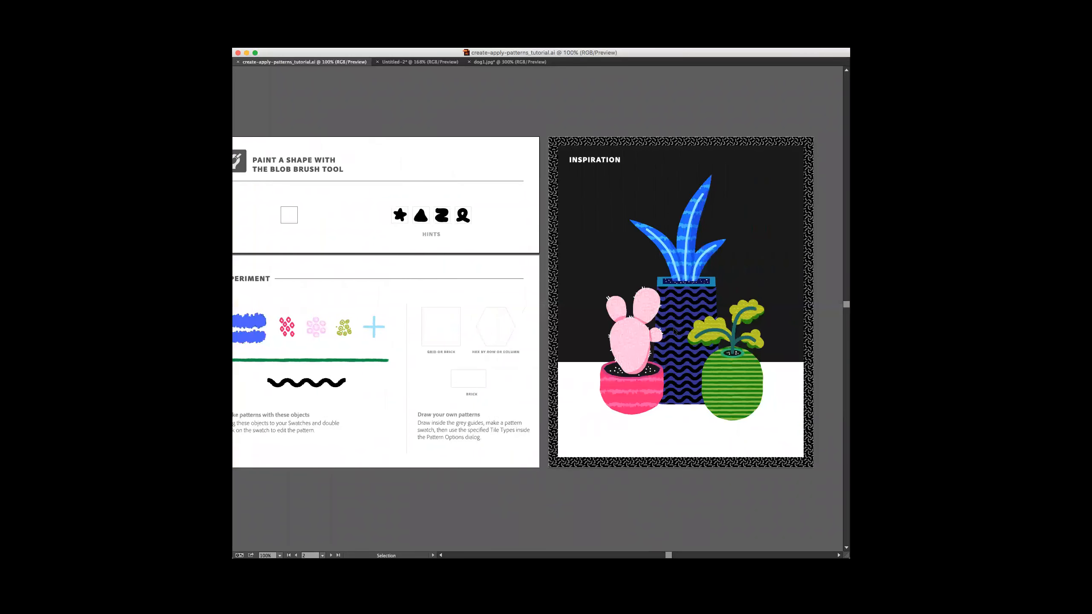
scroll(674, 331, right, 2)
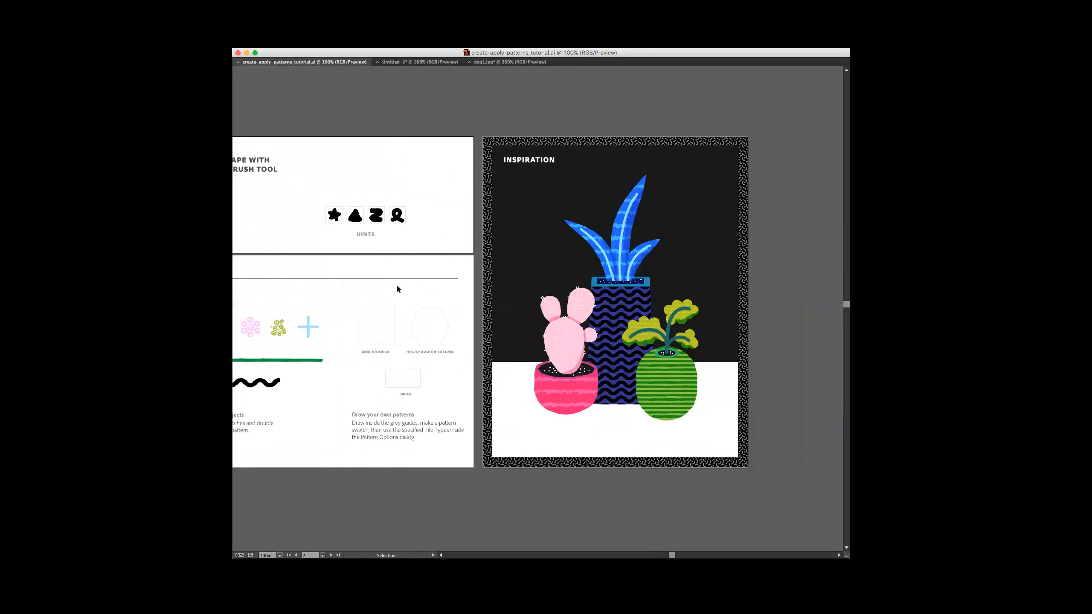
scroll(399, 290, right, 4)
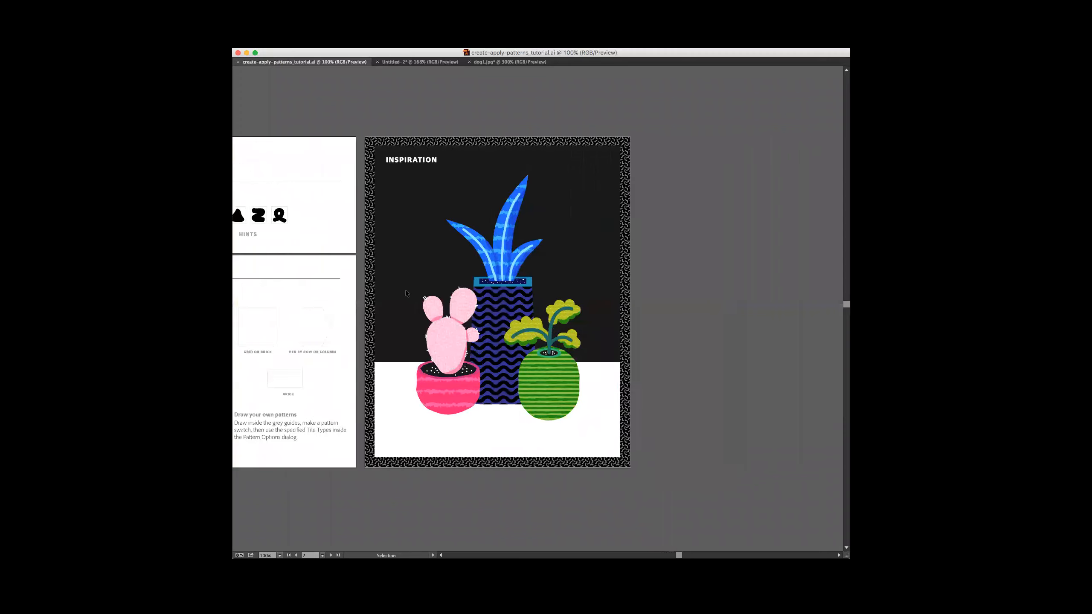
scroll(406, 292, left, 20)
scroll(416, 290, left, 20)
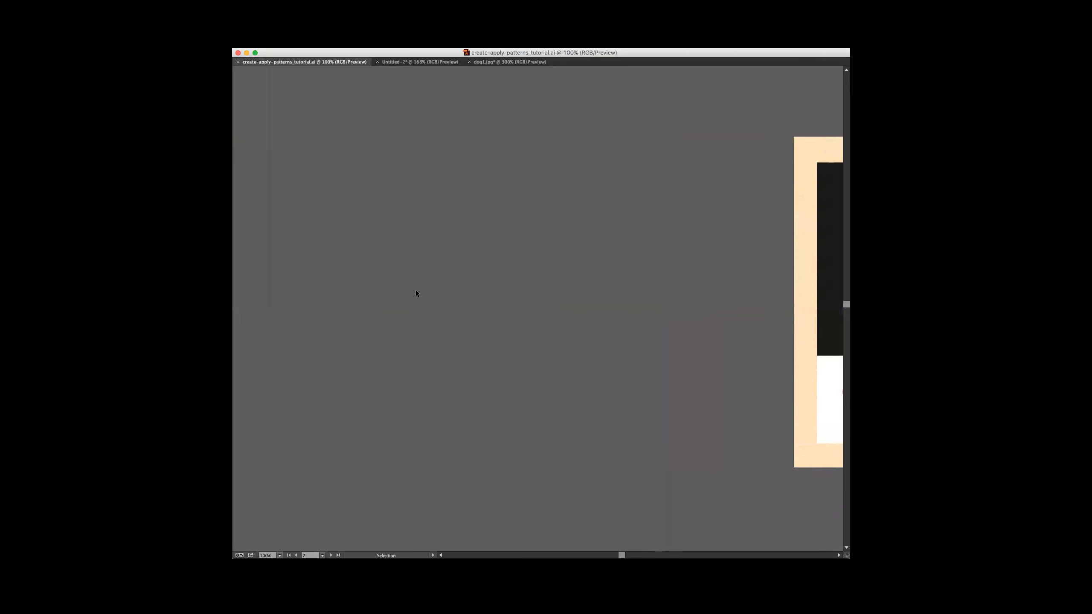
scroll(582, 457, right, 8)
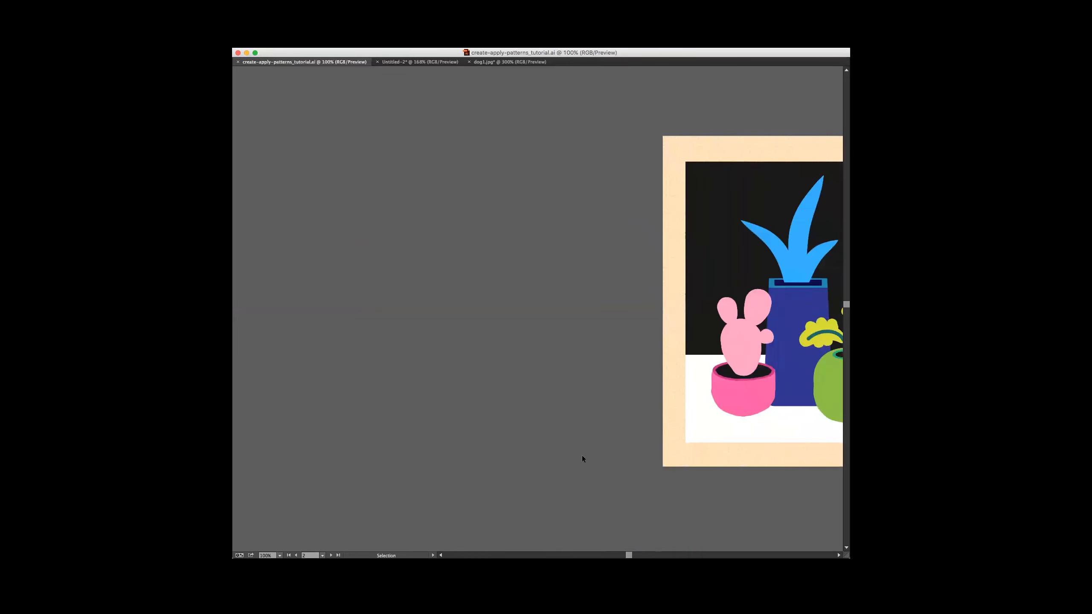
scroll(582, 457, right, 10)
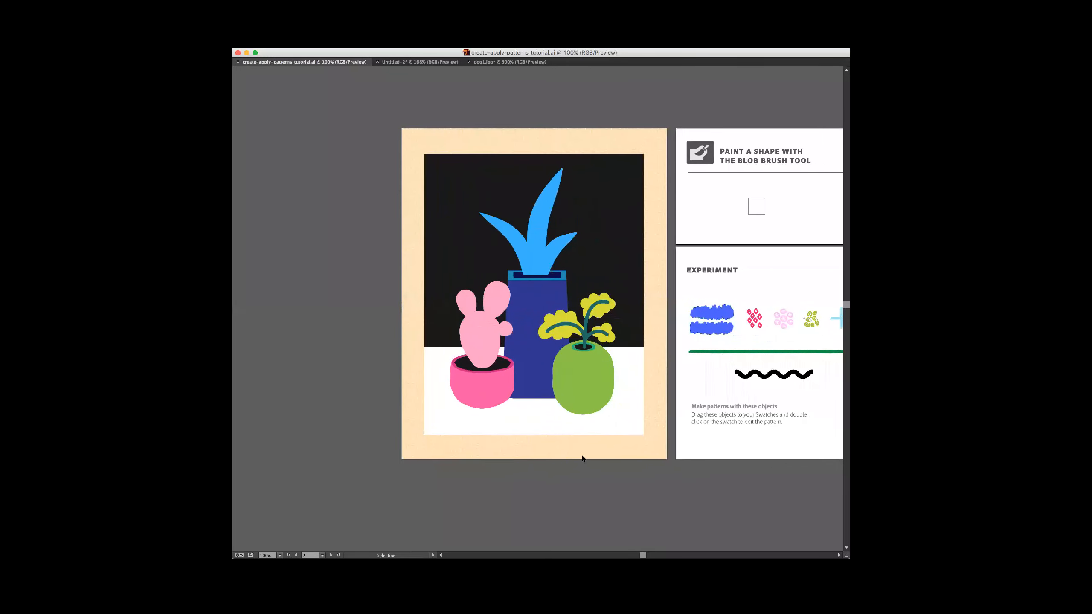
scroll(582, 459, right, 7)
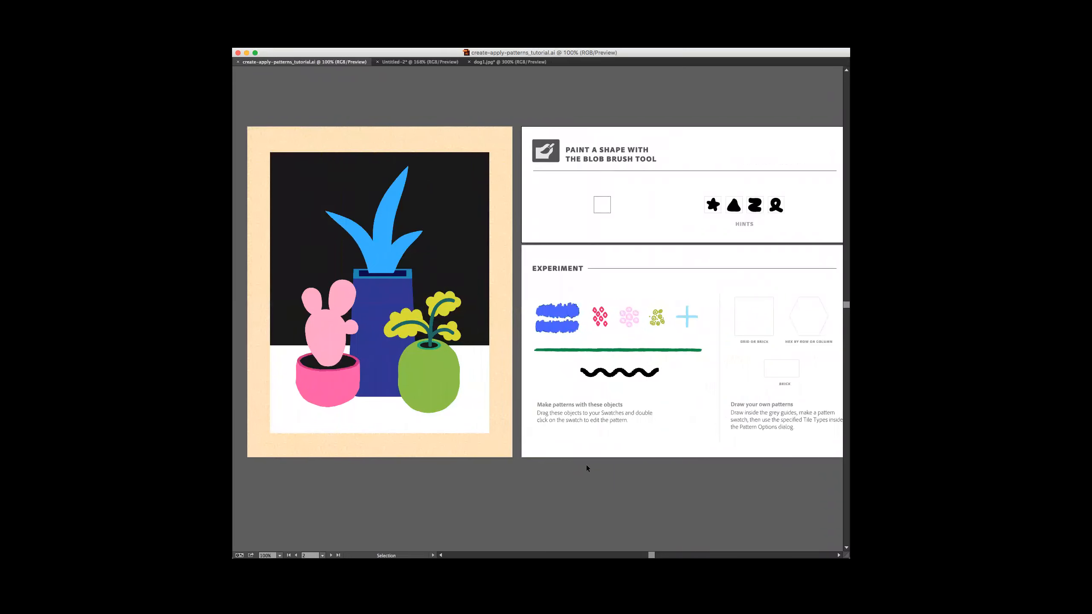
scroll(586, 467, right, 2)
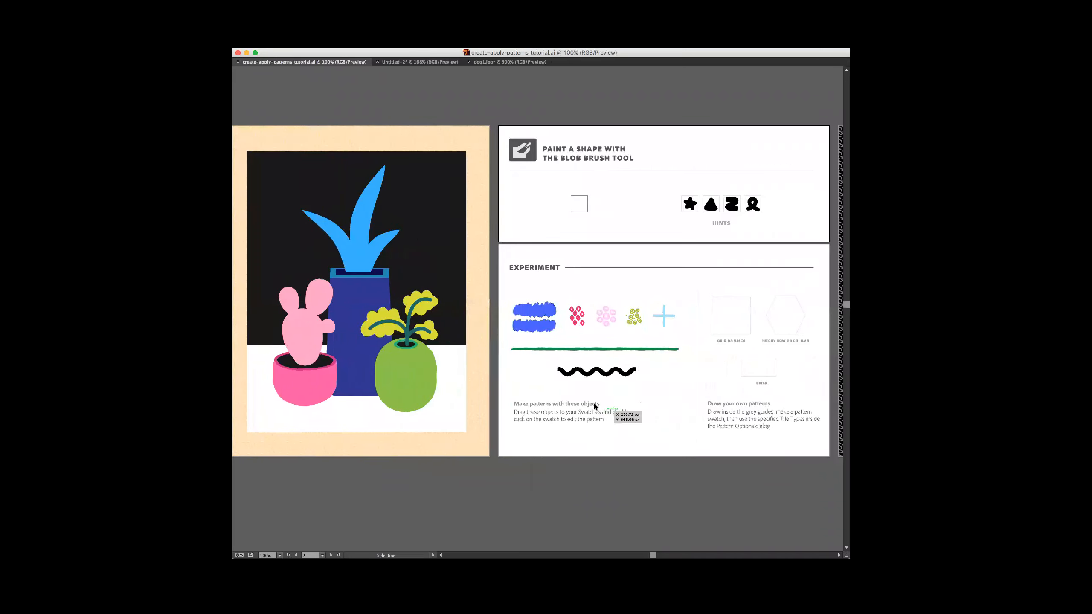
- Paint pink test blobs with the Blob Brush tool between the empty square and the hint shapes, and delete them
key(b)
drag(225, 223, 258, 233)
drag(226, 222, 270, 234)
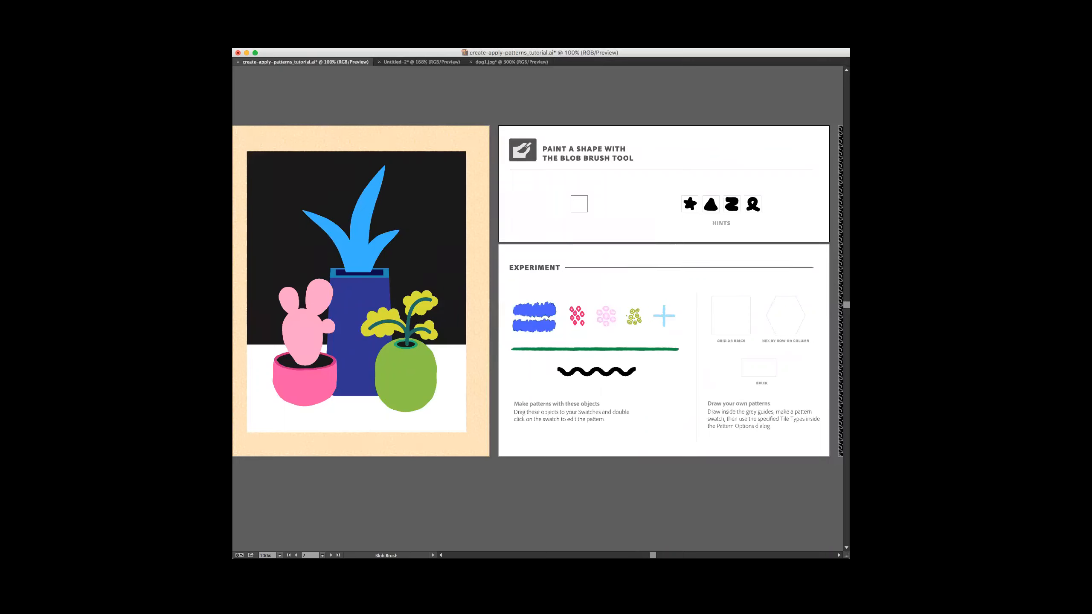
click(226, 222)
click(262, 221)
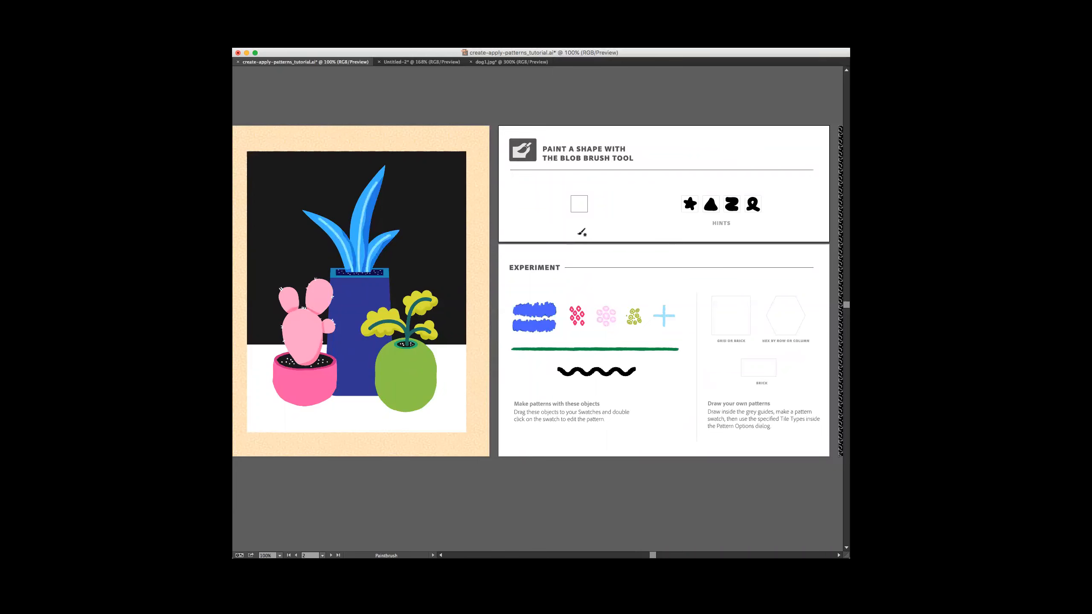
click(226, 222)
click(261, 232)
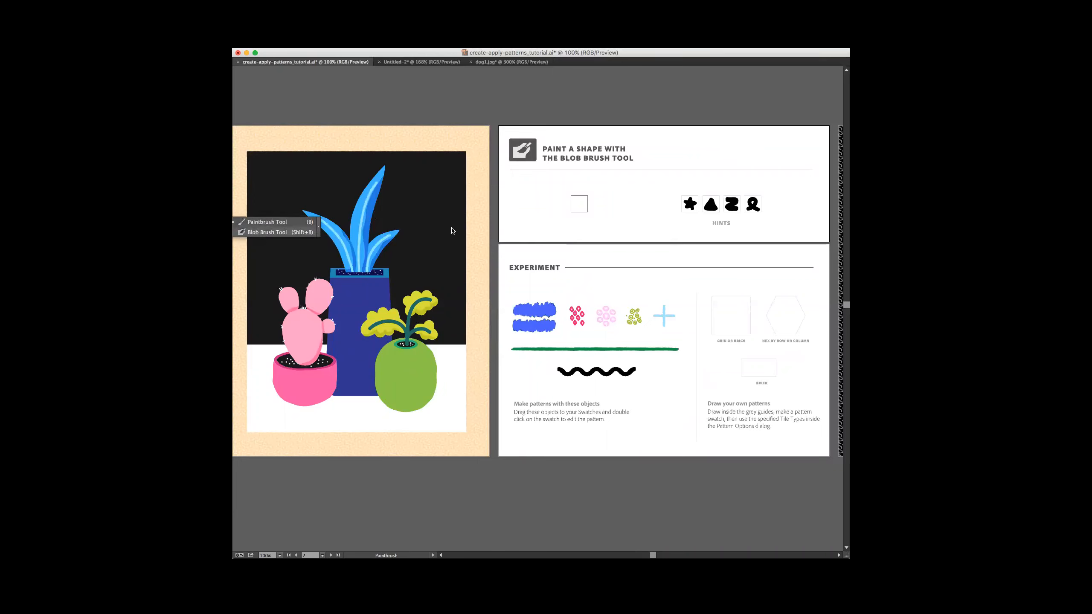
mouse_move(631, 200)
mouse_down()
mouse_move(630, 211)
mouse_move(638, 207)
mouse_move(624, 203)
mouse_move(637, 200)
mouse_move(634, 210)
mouse_move(618, 200)
mouse_move(637, 226)
mouse_move(644, 217)
mouse_move(610, 224)
mouse_move(616, 230)
mouse_move(609, 197)
mouse_move(635, 190)
mouse_move(656, 209)
mouse_up()
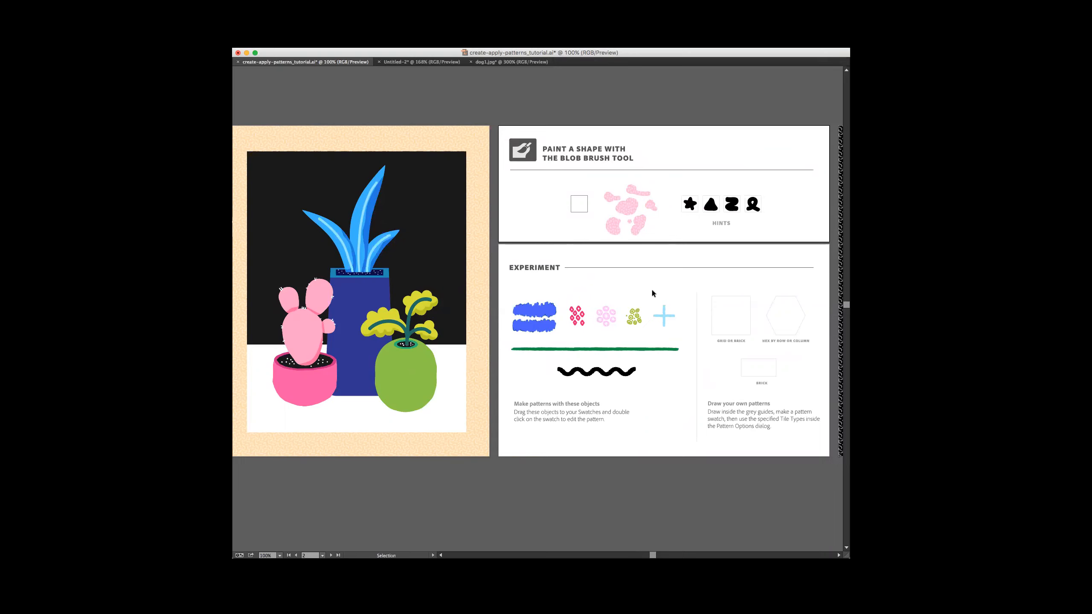
drag(660, 181, 608, 234)
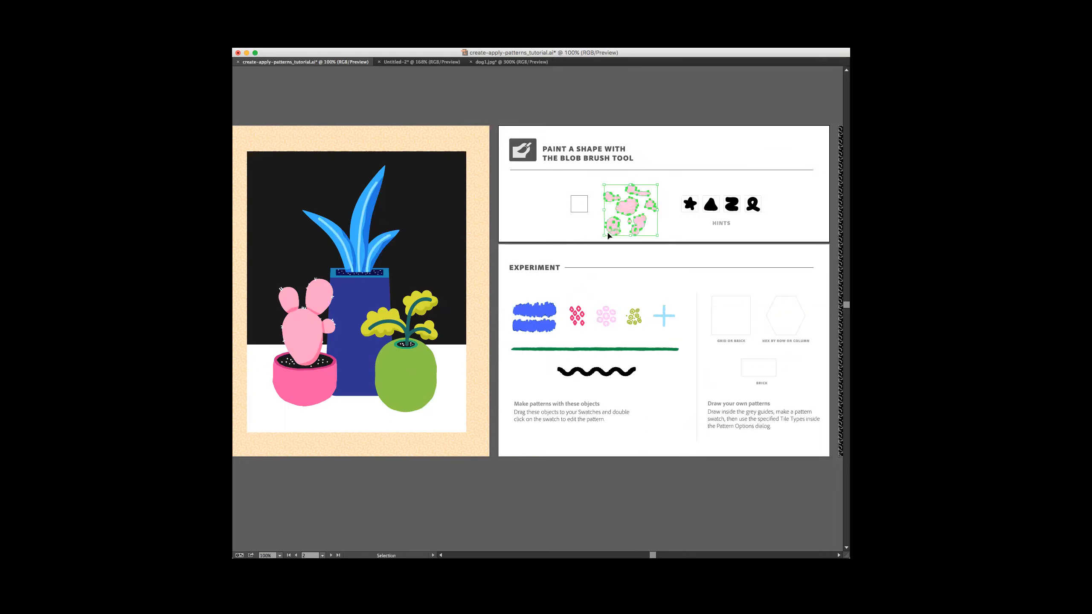
key(Delete)
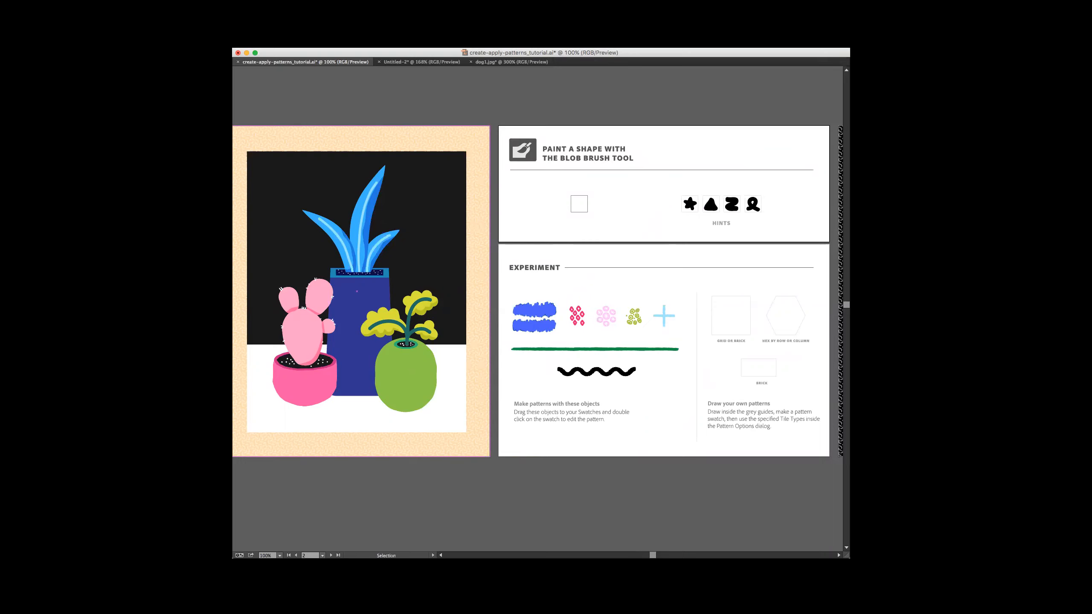
- Paint a scattered cluster of small pink dots with the Blob Brush between the empty square and the hint shapes
key(shift+grave)
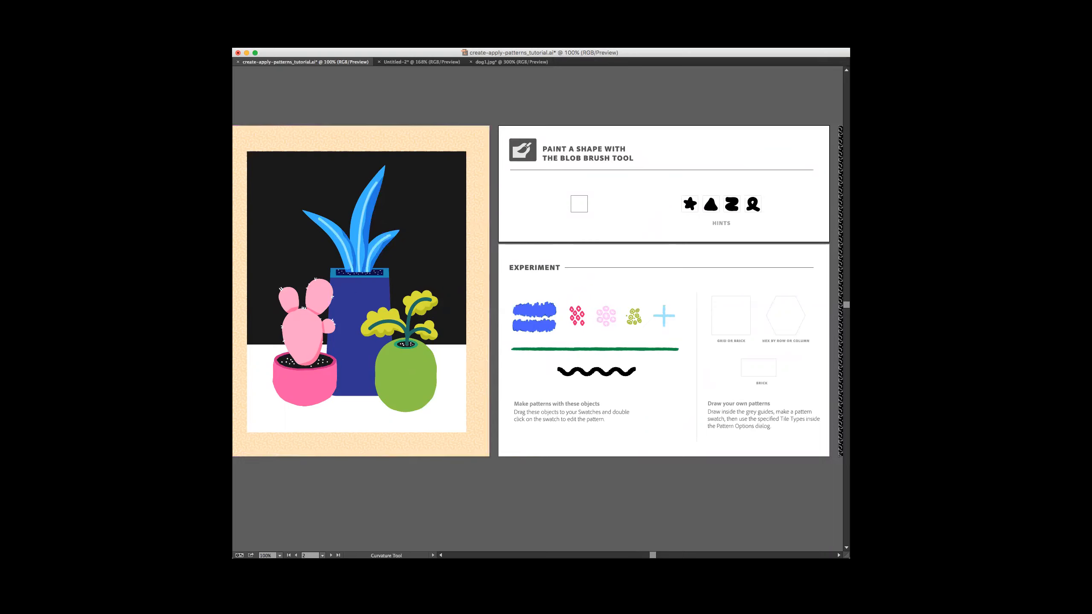
click(227, 171)
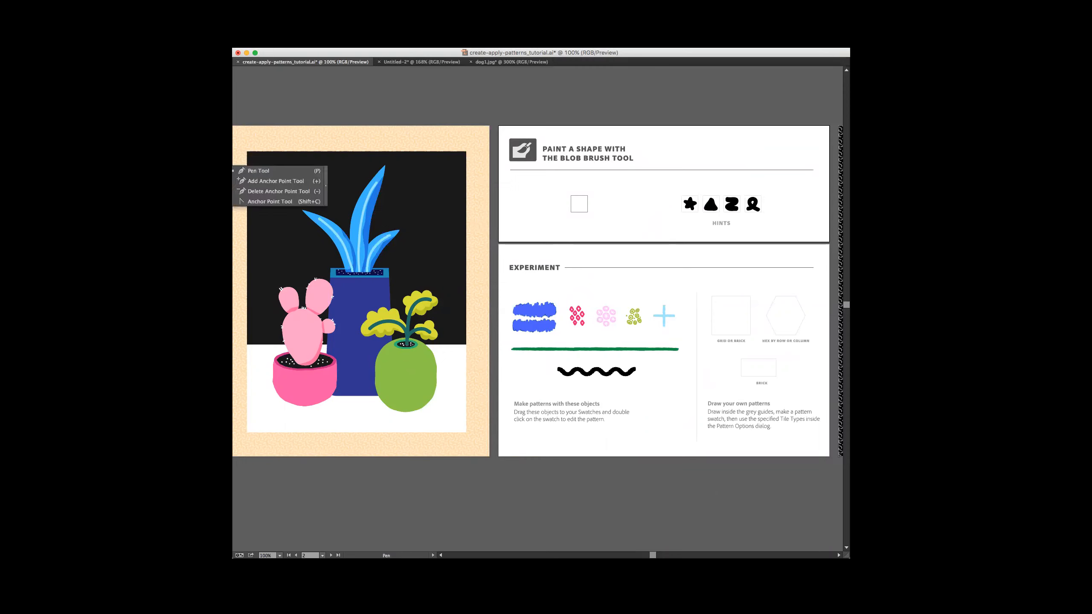
click(226, 222)
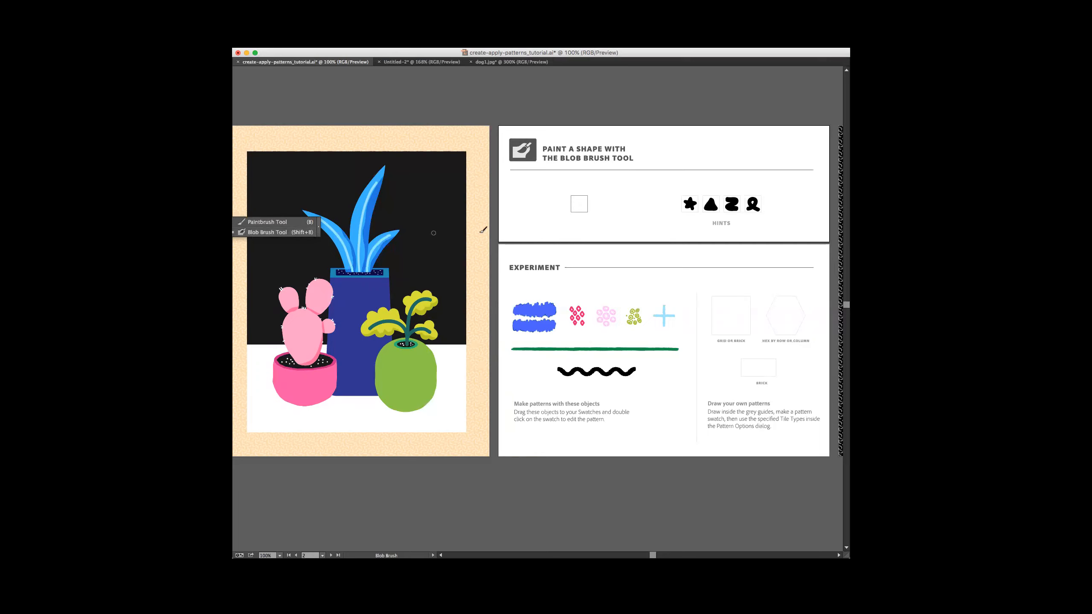
click(631, 219)
click(626, 210)
click(636, 206)
click(635, 213)
click(645, 213)
click(640, 222)
click(645, 206)
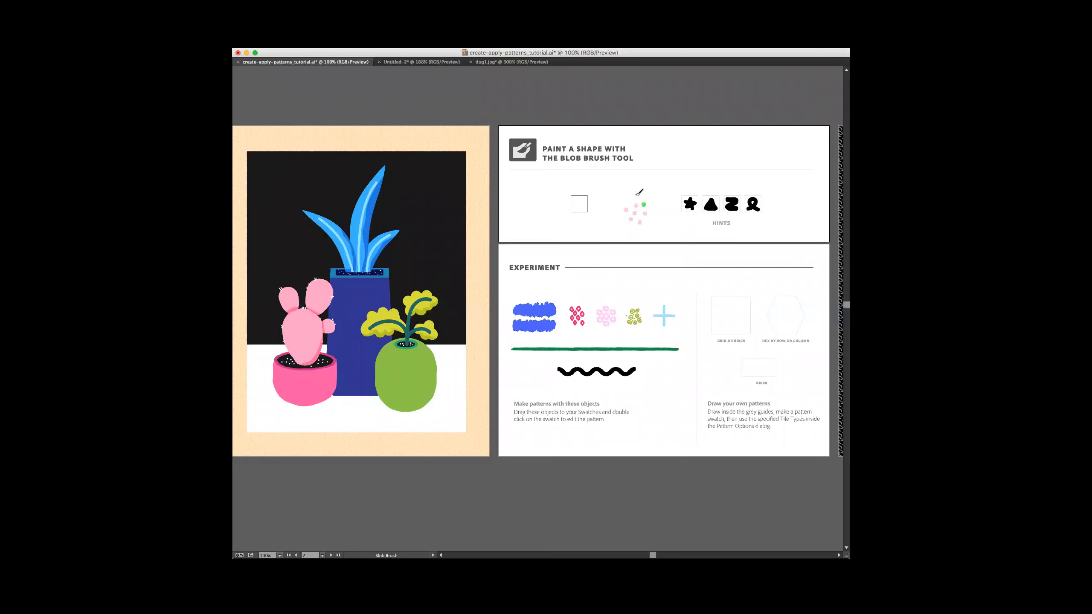
click(630, 198)
click(620, 200)
click(615, 209)
click(617, 219)
click(623, 217)
click(625, 230)
- Select all the painted pink dots and add them to the Swatches as a new pattern
key(v)
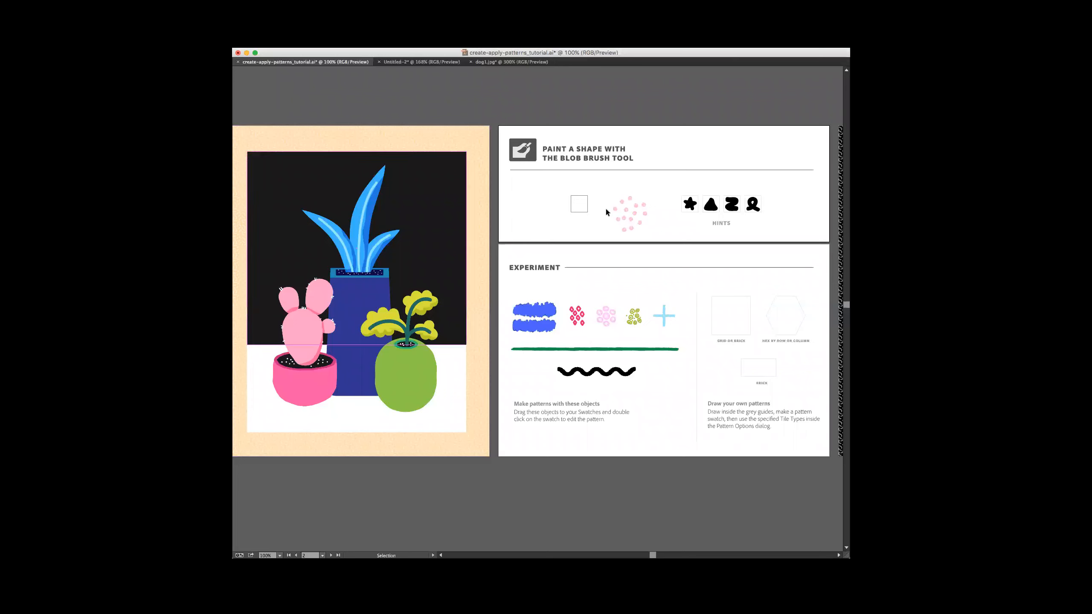
drag(606, 185, 648, 234)
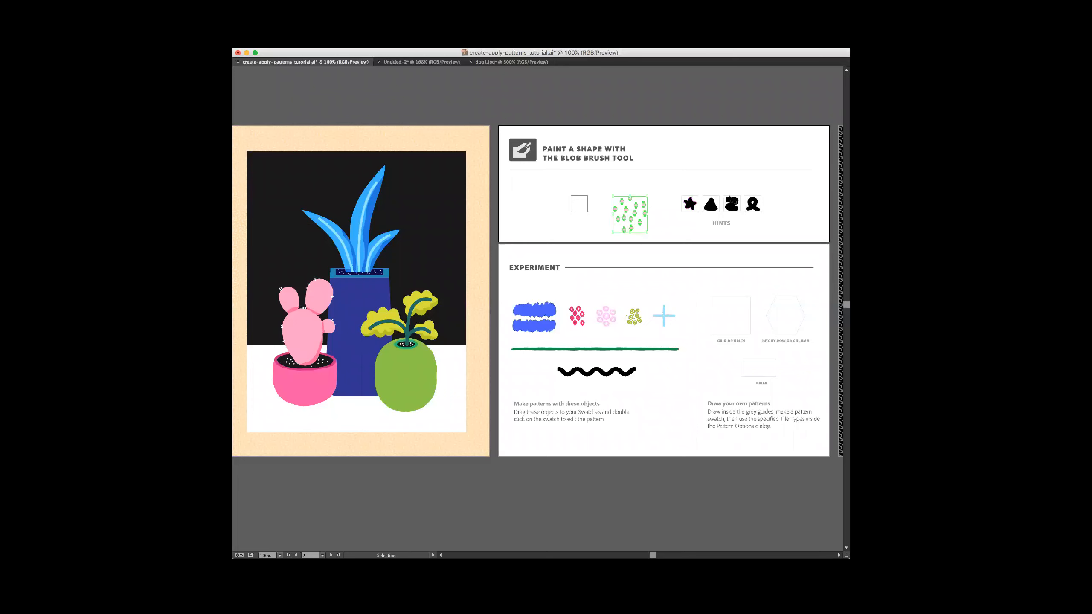
drag(898, 74, 741, 73)
drag(634, 212, 771, 122)
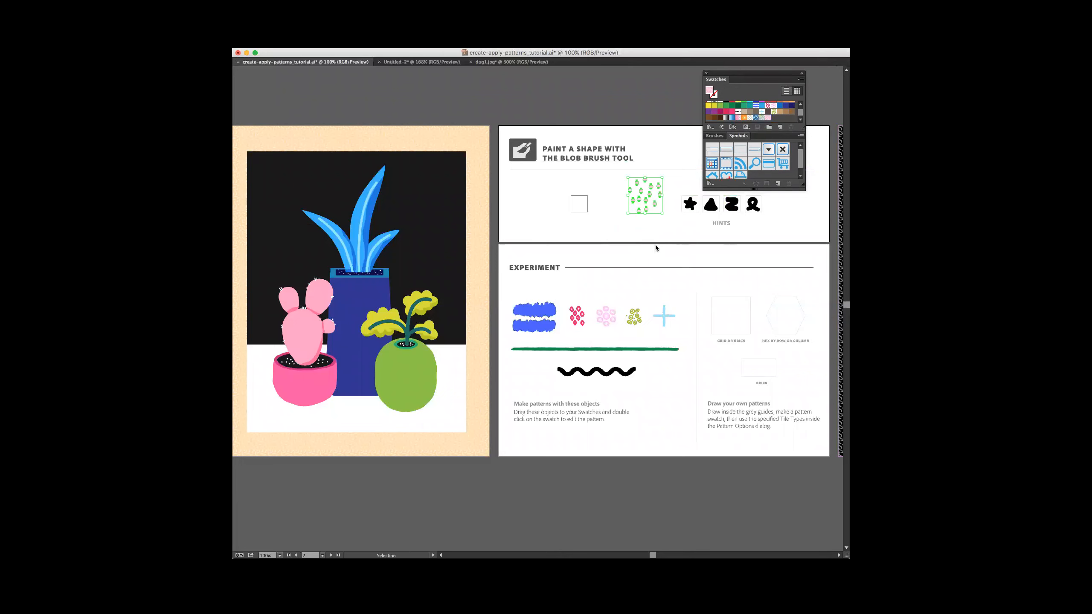
key(super+Tab)
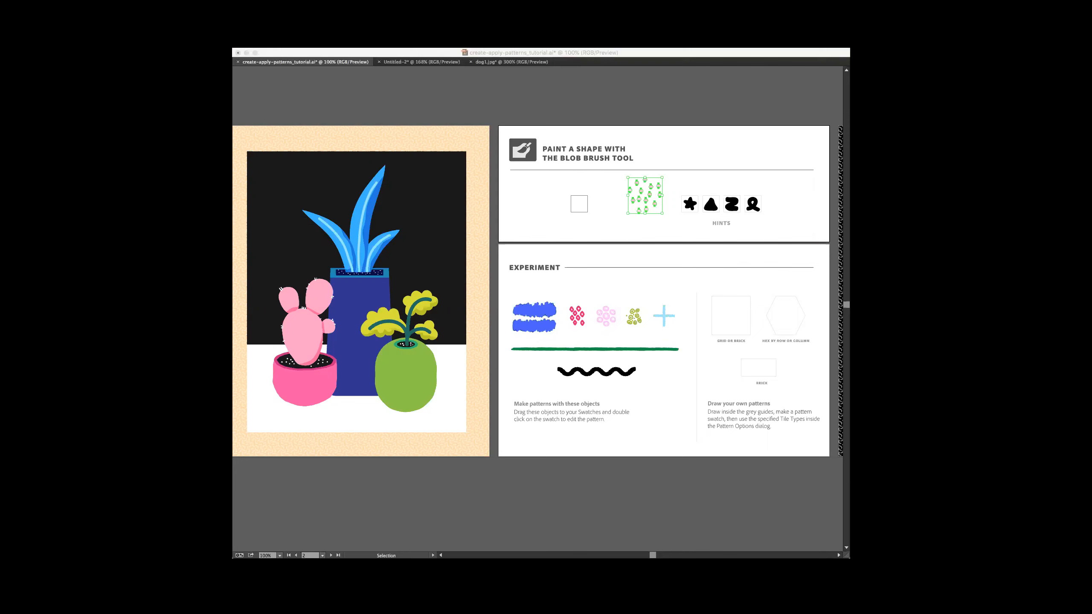
click(712, 113)
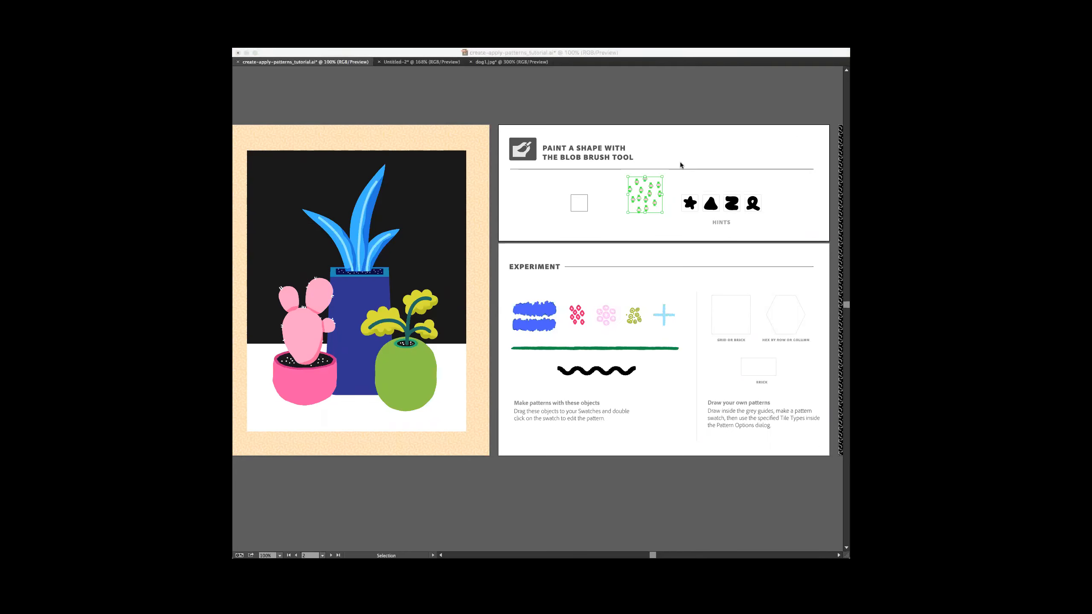
scroll(680, 162, down, 2)
click(718, 52)
drag(777, 74, 766, 72)
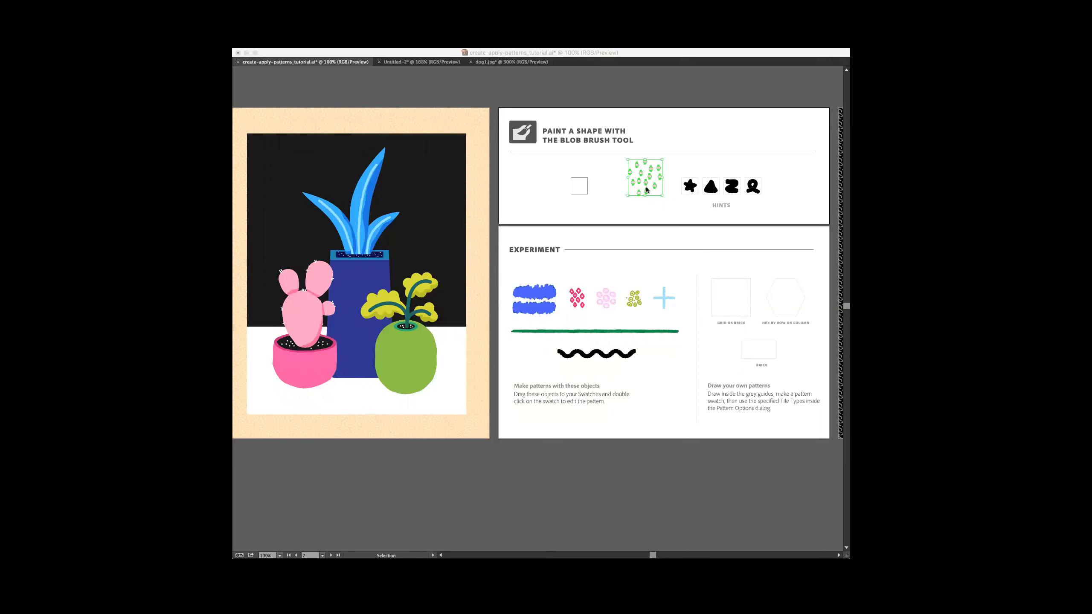
- Try to make a pattern from the selected pink dots with the Pattern Make command and by adding them to the Swatches
click(638, 208)
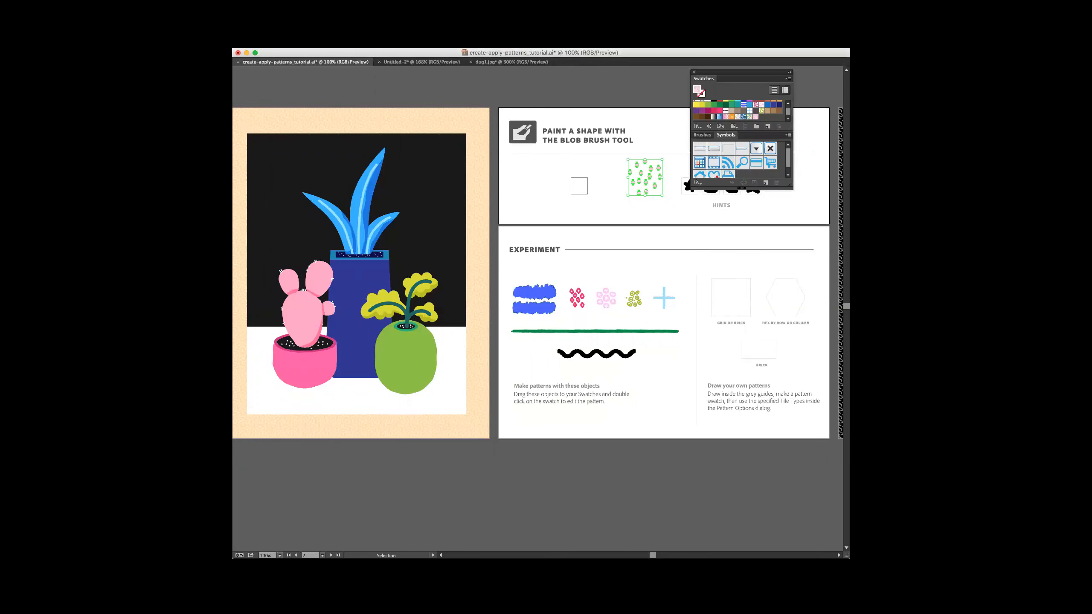
click(299, 12)
mouse_move(308, 190)
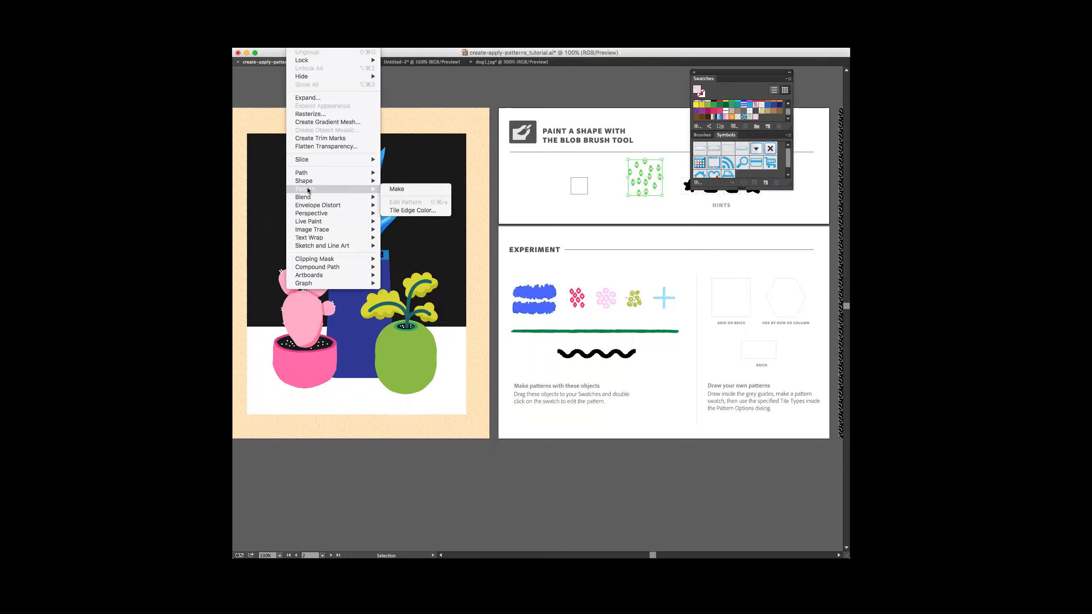
click(421, 193)
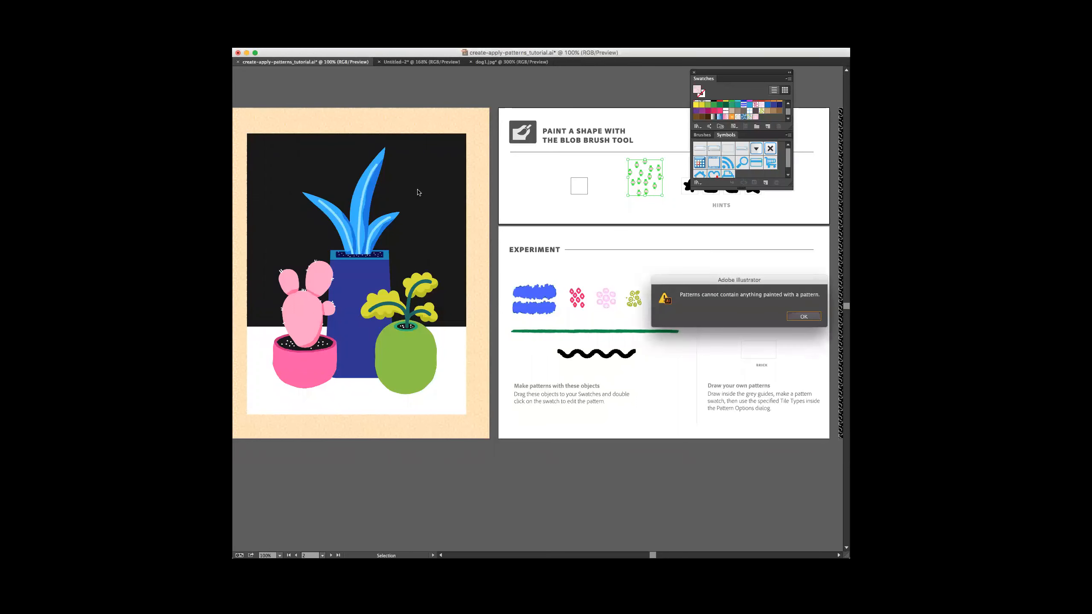
click(803, 316)
click(671, 205)
drag(631, 189, 767, 121)
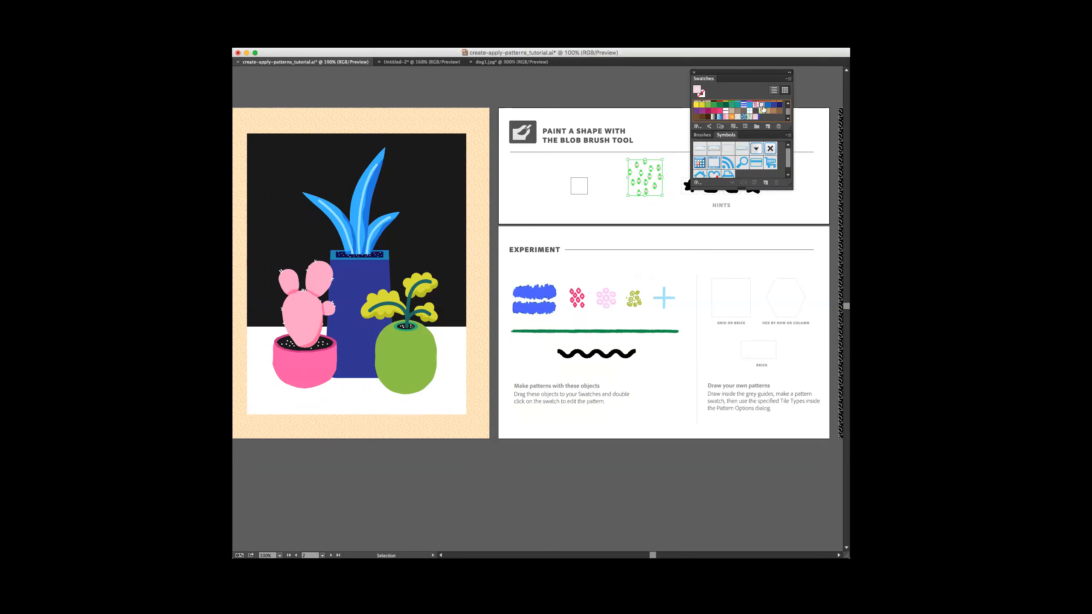
- Select all the painted pink dots between the empty square and the hint shapes and delete them
click(675, 180)
drag(671, 166, 616, 200)
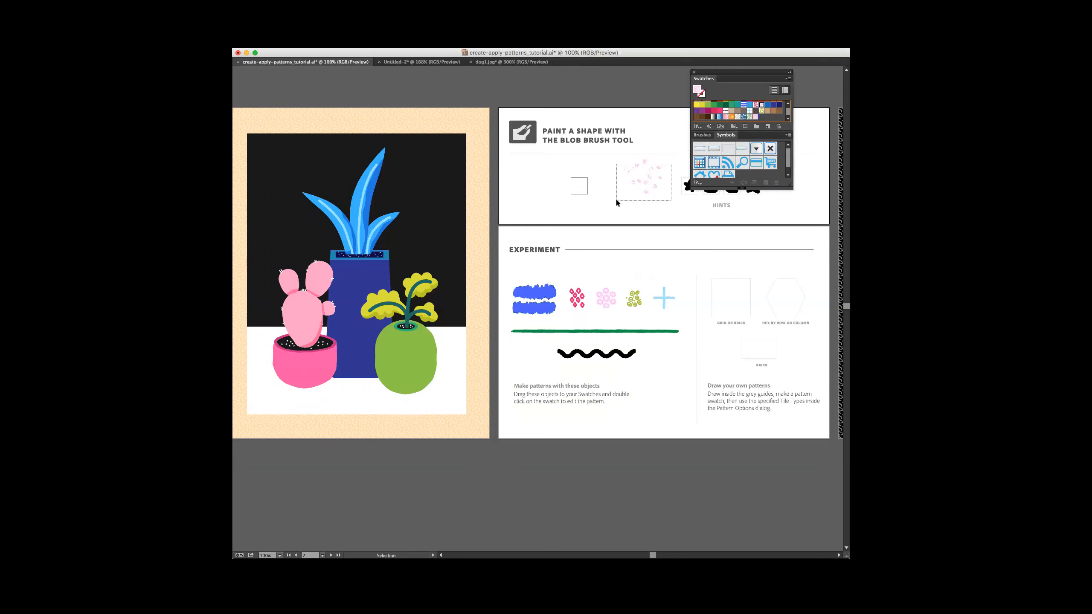
key(Delete)
- Add the black star hint shape to the Swatches as a pattern and fill the pink cactus with it
drag(735, 70, 812, 72)
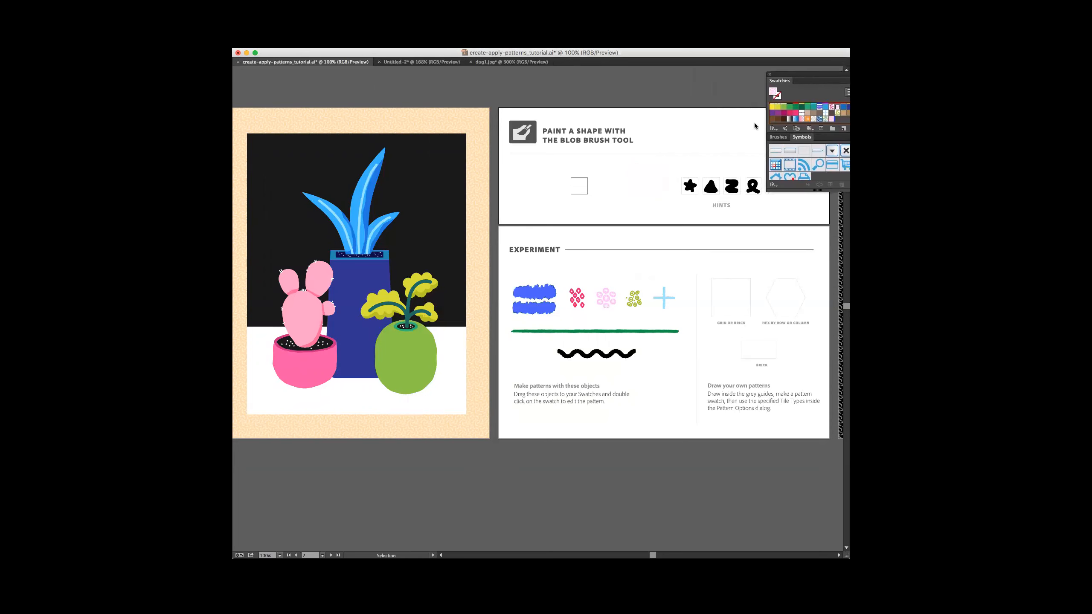
drag(689, 185, 837, 131)
click(312, 317)
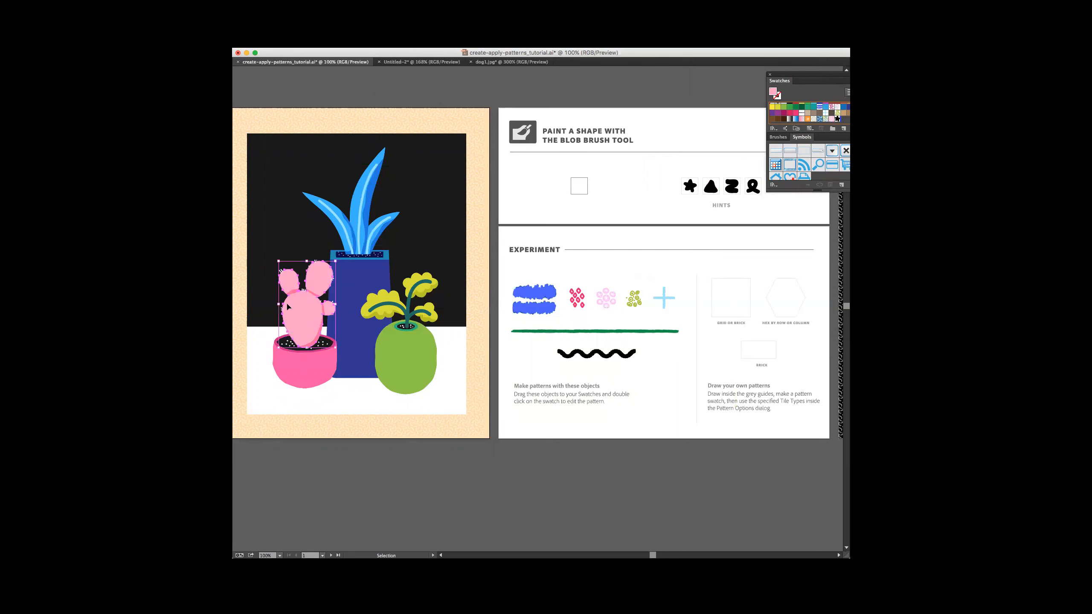
click(837, 118)
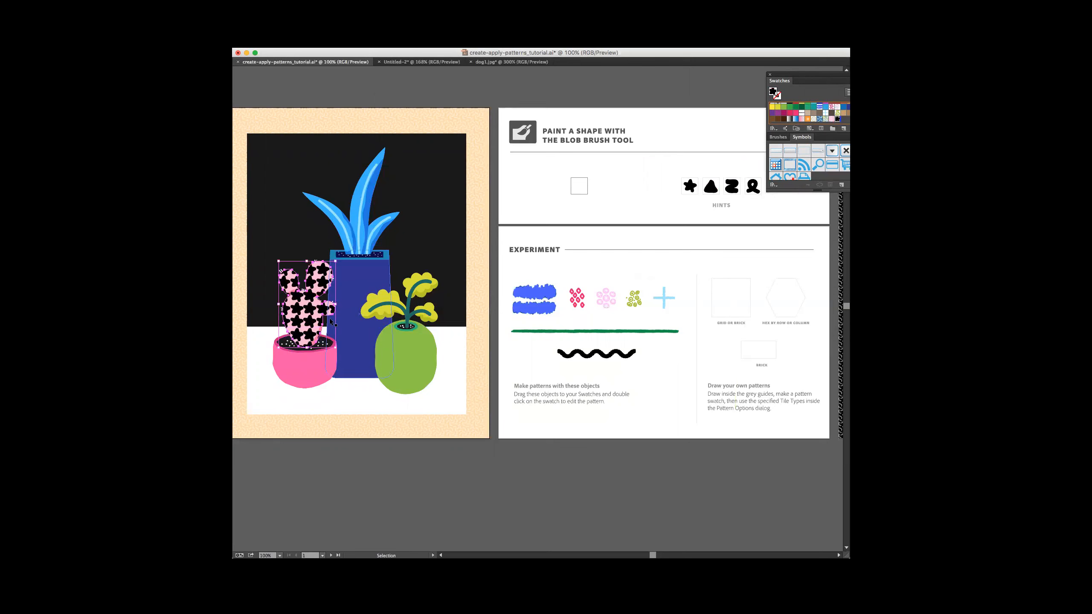
- Undo and redo the cactus's star pattern fill to compare the cactus with and without the pattern
key(ctrl+z)
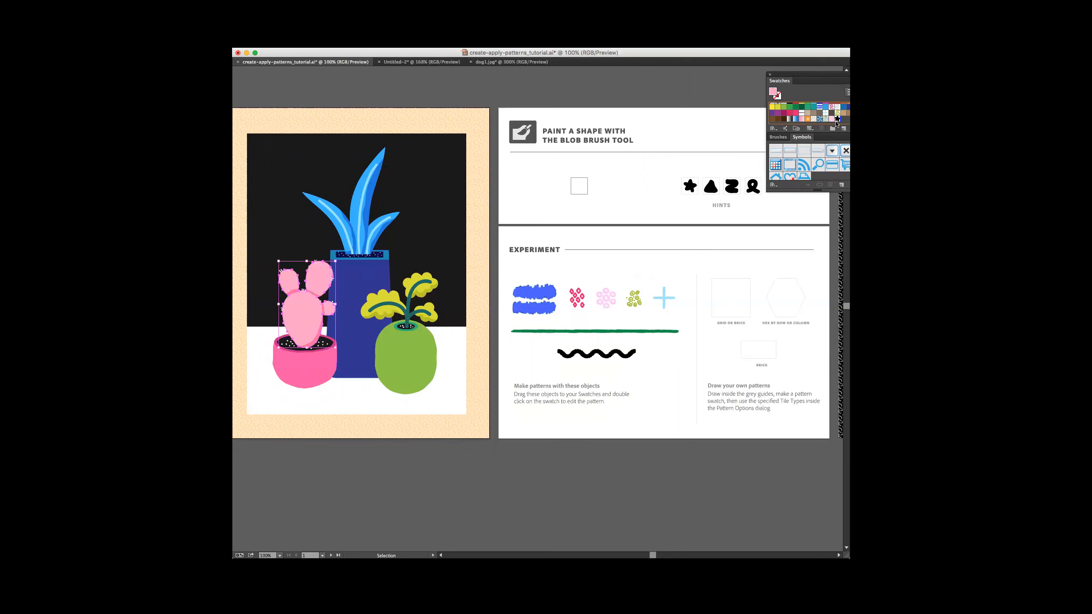
key(ctrl+shift+z)
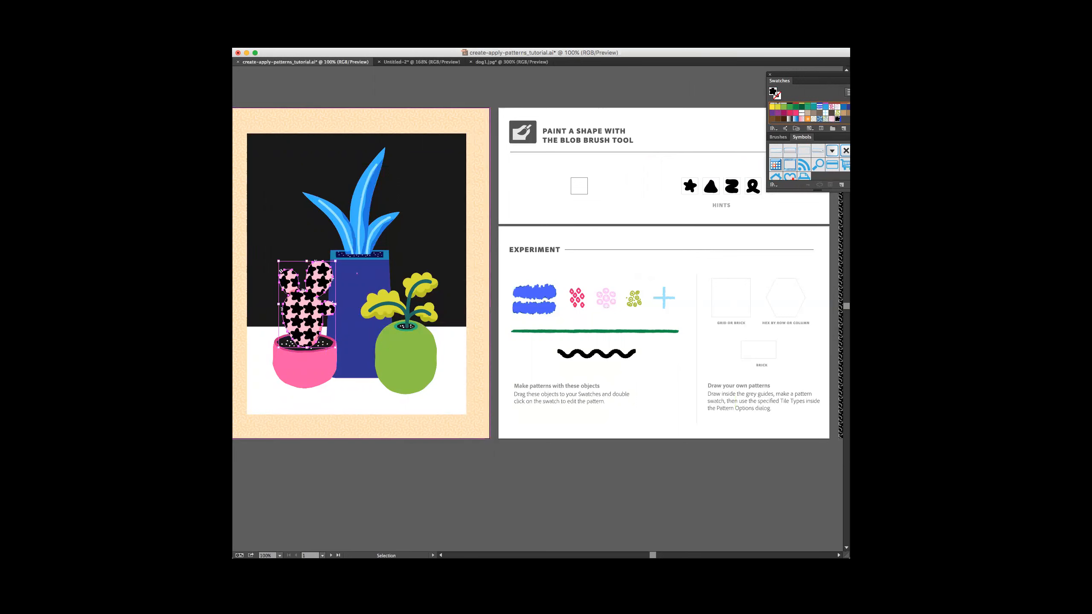
key(ctrl+z)
key(ctrl+z)
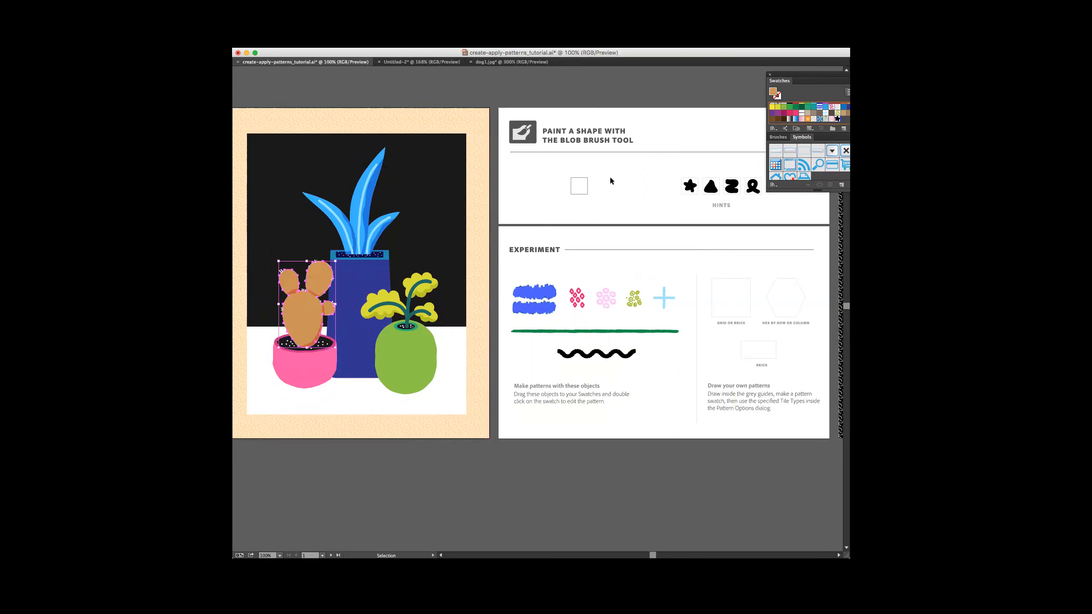
key(ctrl+shift+z)
- Edit the black star pattern swatch, recolour its star tile light orange, and leave pattern editing
click(690, 186)
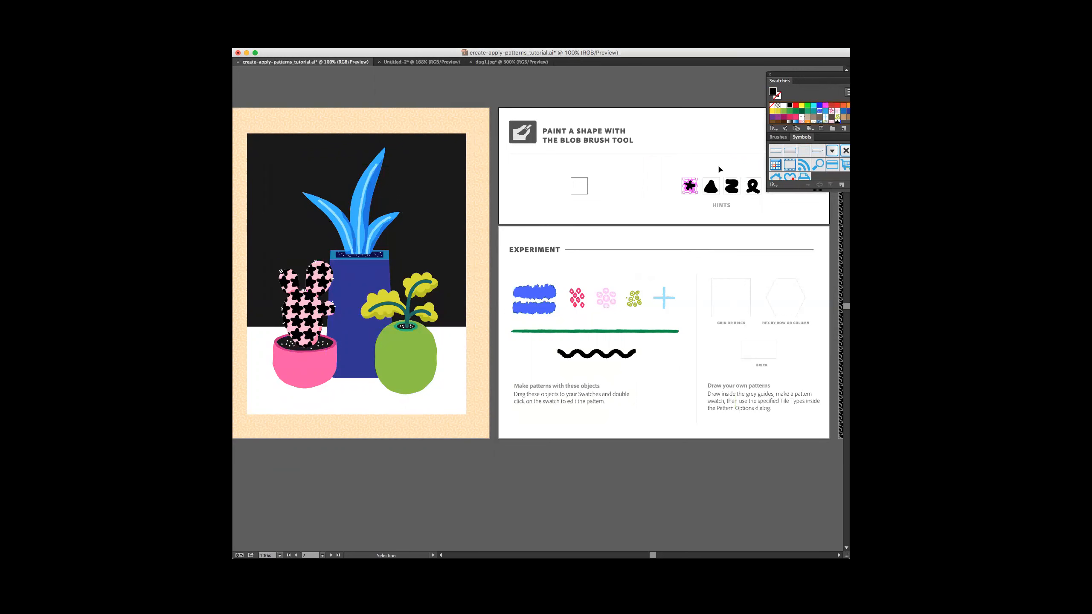
double_click(690, 186)
double_click(837, 122)
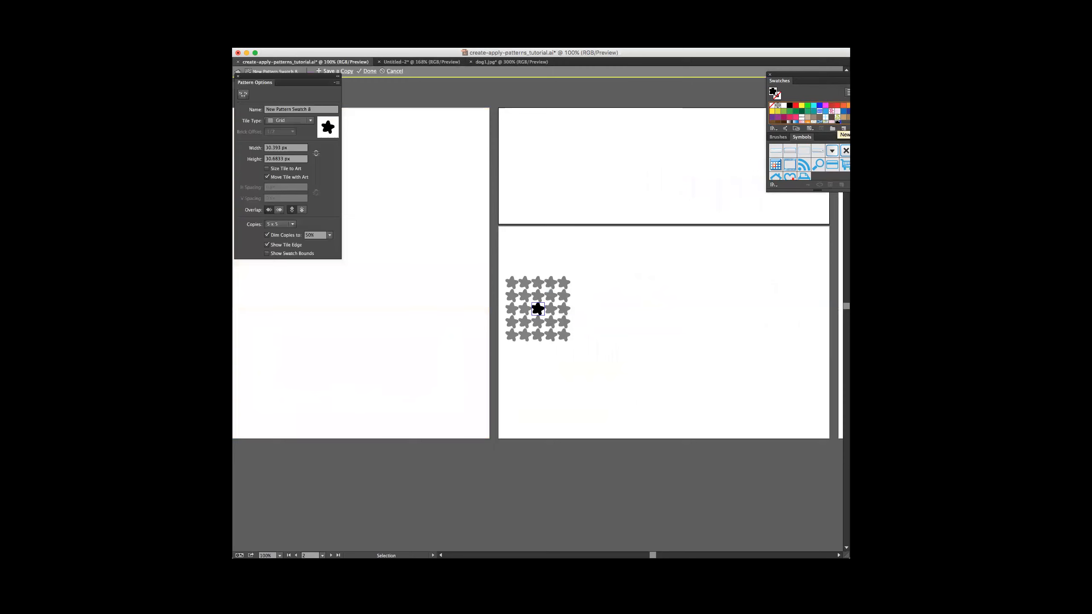
scroll(837, 122, down, 1)
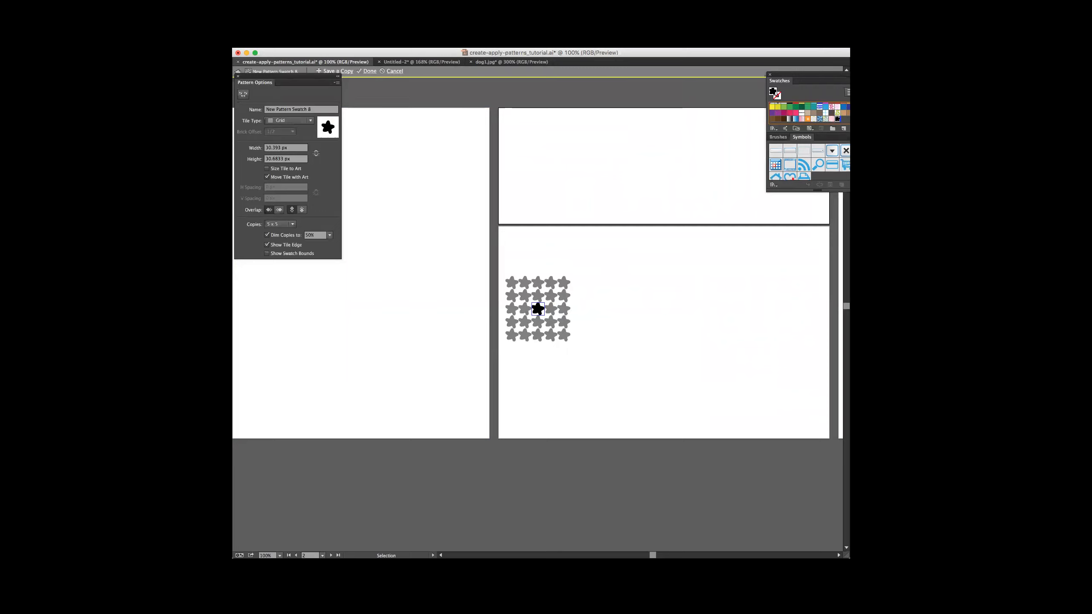
click(849, 113)
click(538, 308)
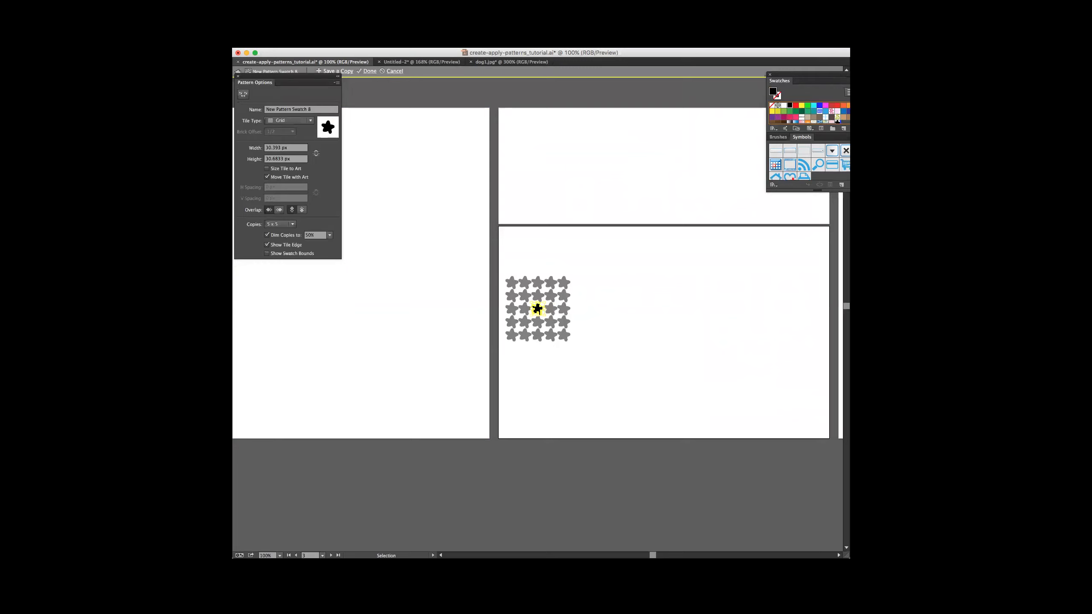
click(850, 112)
click(666, 304)
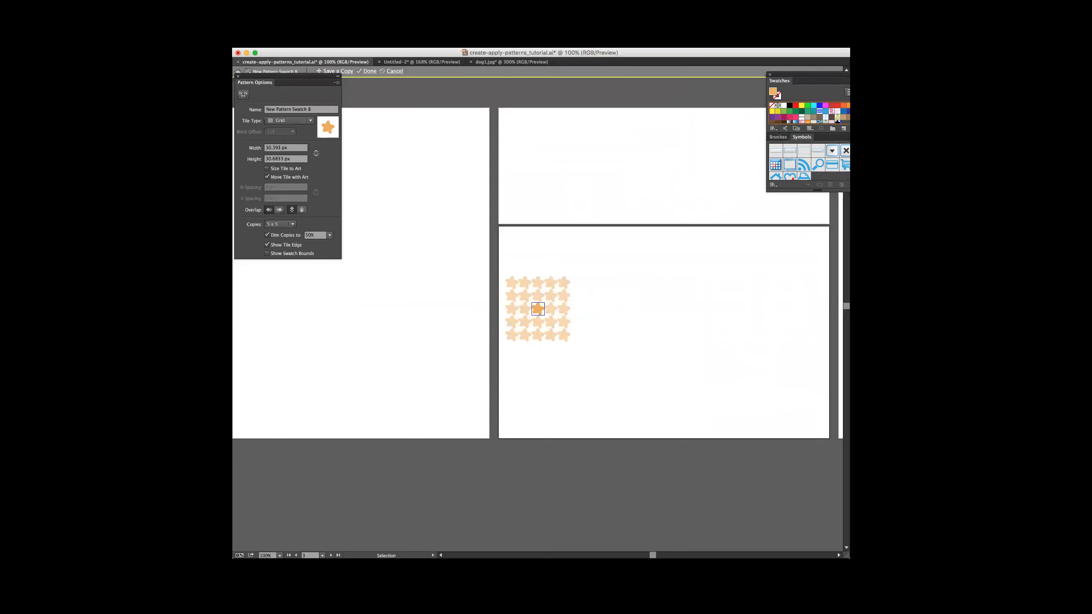
click(457, 195)
double_click(458, 195)
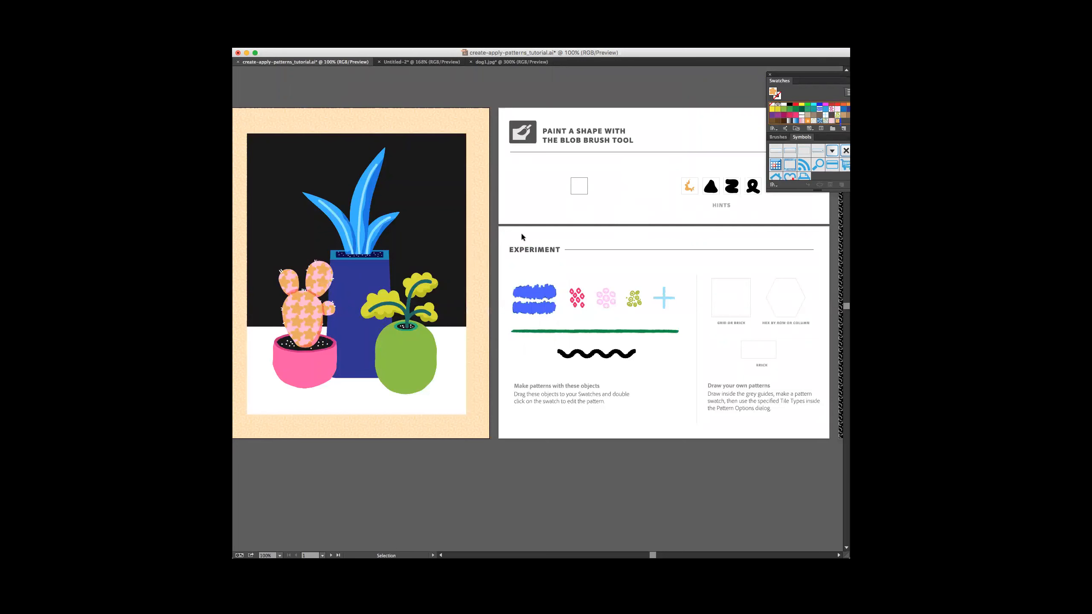
click(308, 310)
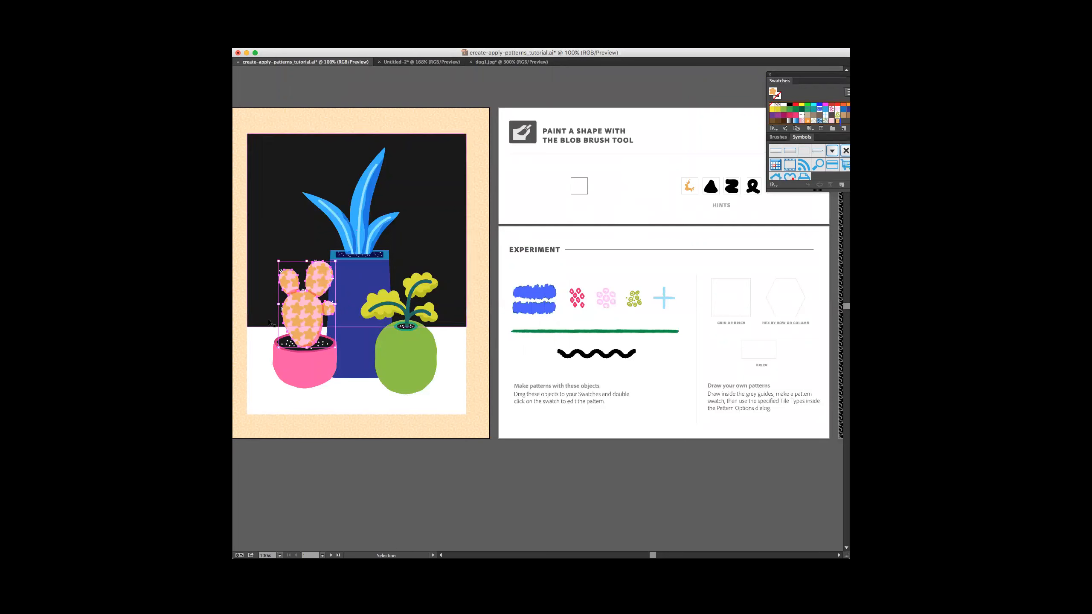
click(342, 326)
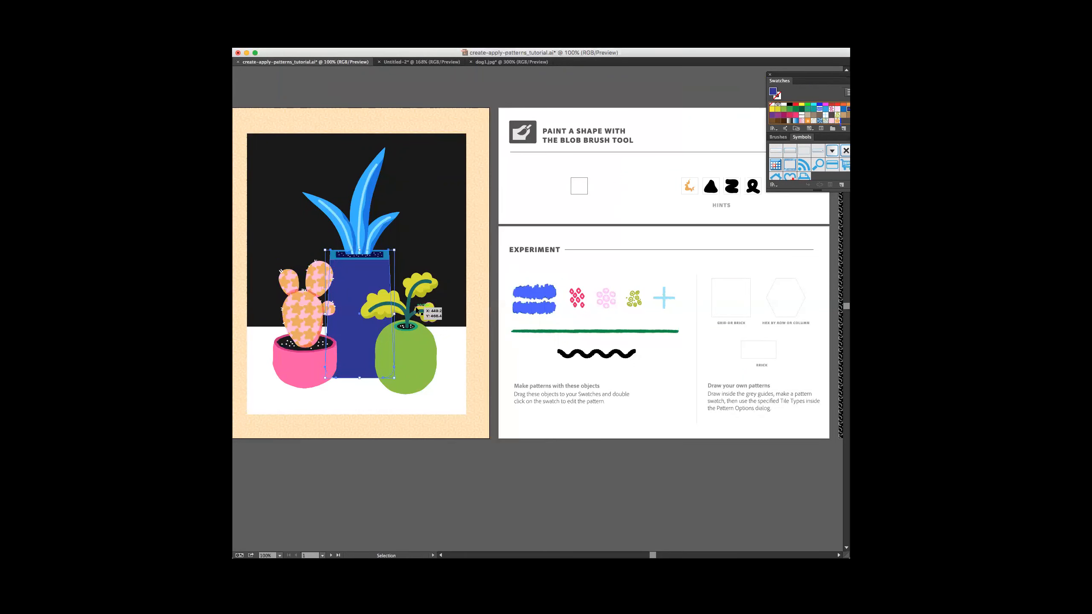
click(553, 258)
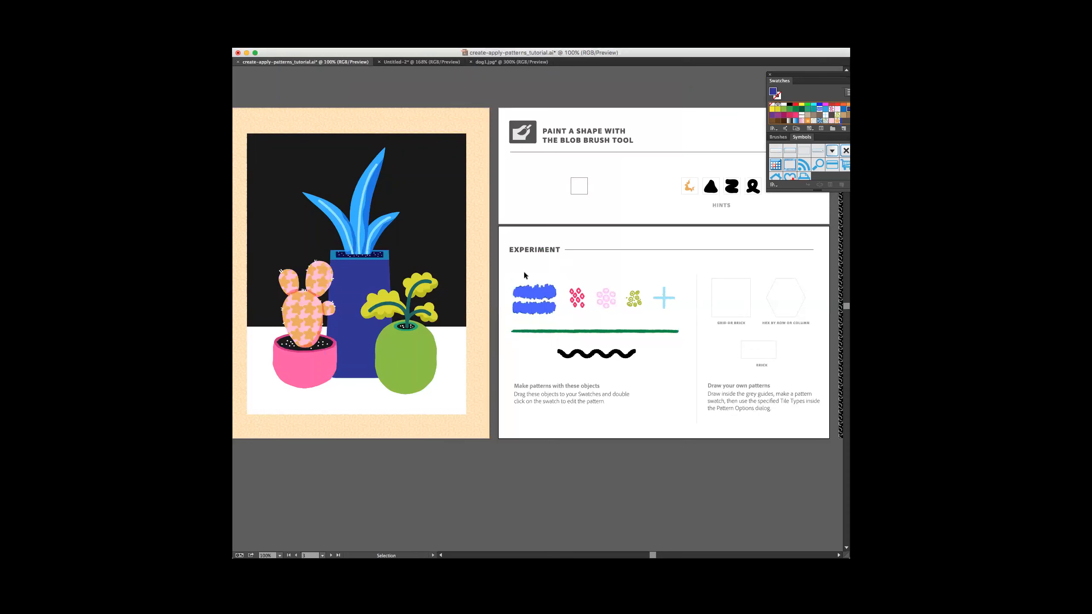
click(528, 308)
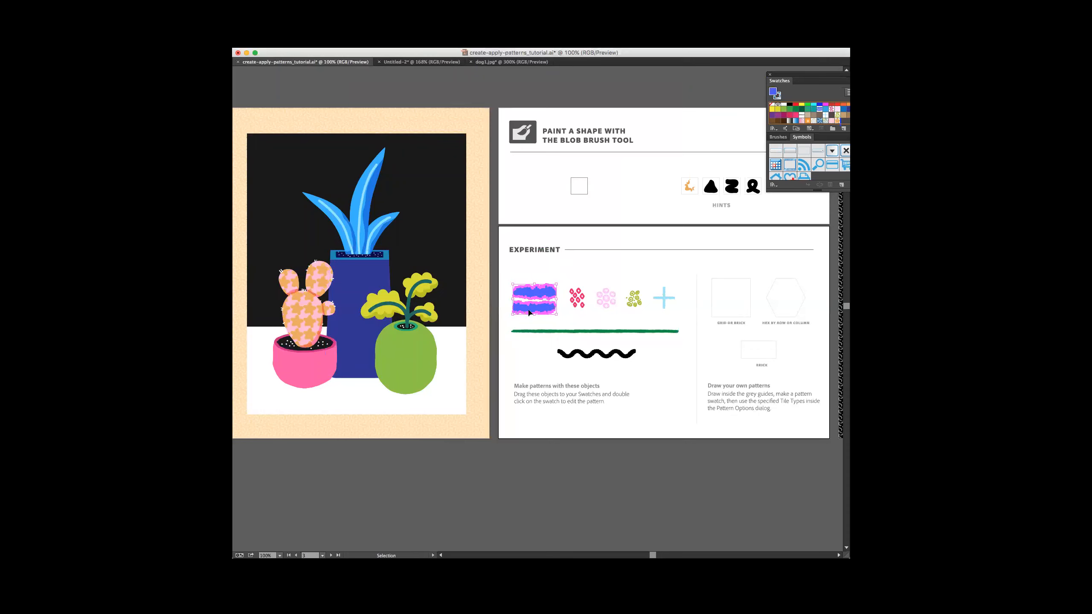
click(533, 269)
click(533, 309)
- Move the Swatches panel group over the Blob Brush exercise artboard and look through the list of available panels
mouse_move(802, 76)
mouse_down()
mouse_move(679, 78)
mouse_move(657, 96)
mouse_up()
click(418, 13)
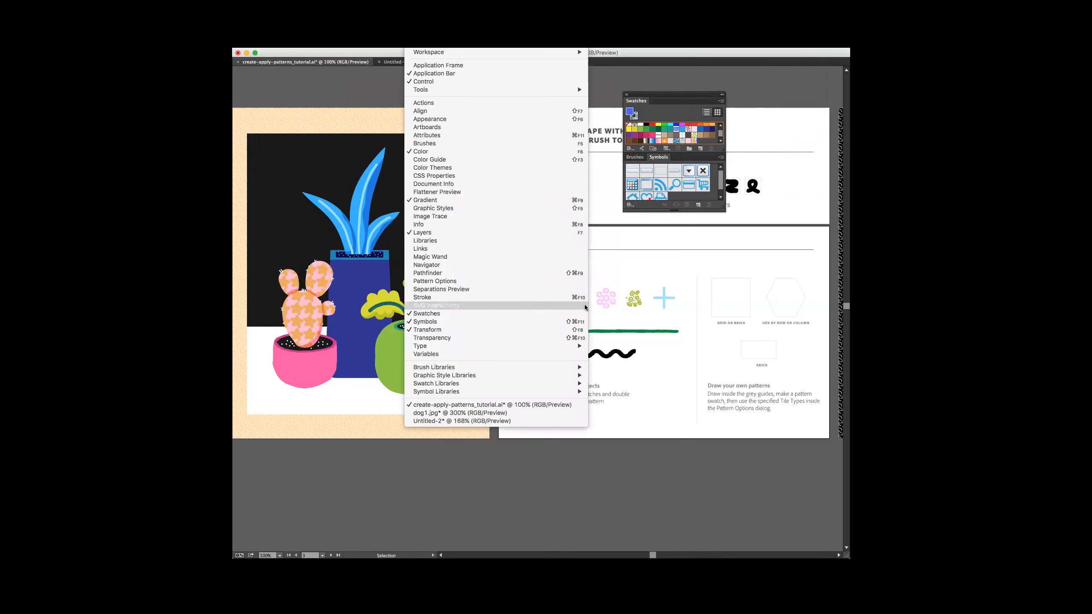
click(629, 276)
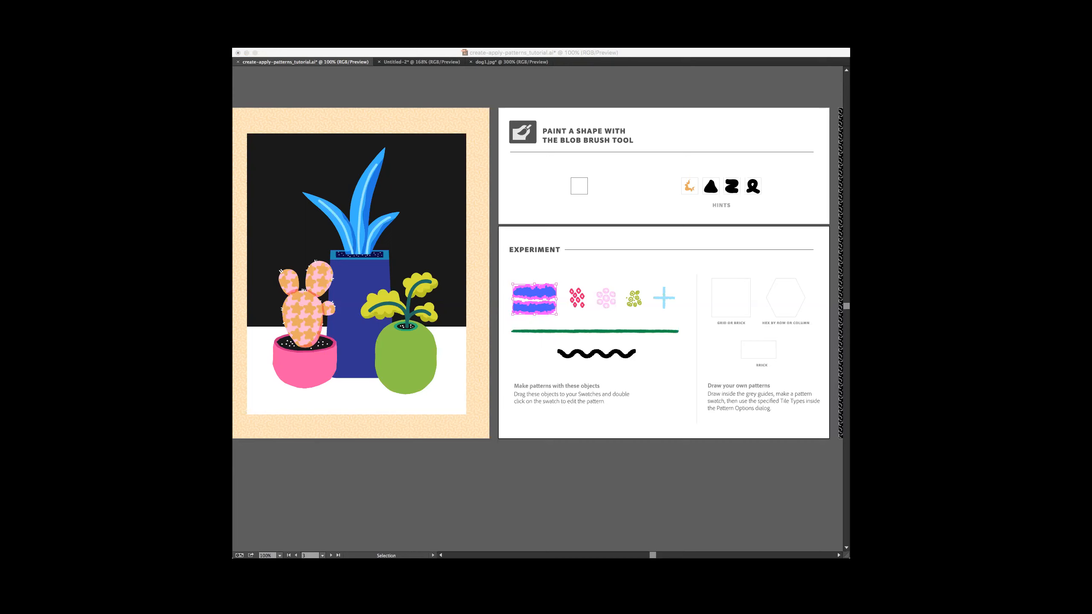
click(597, 206)
click(589, 212)
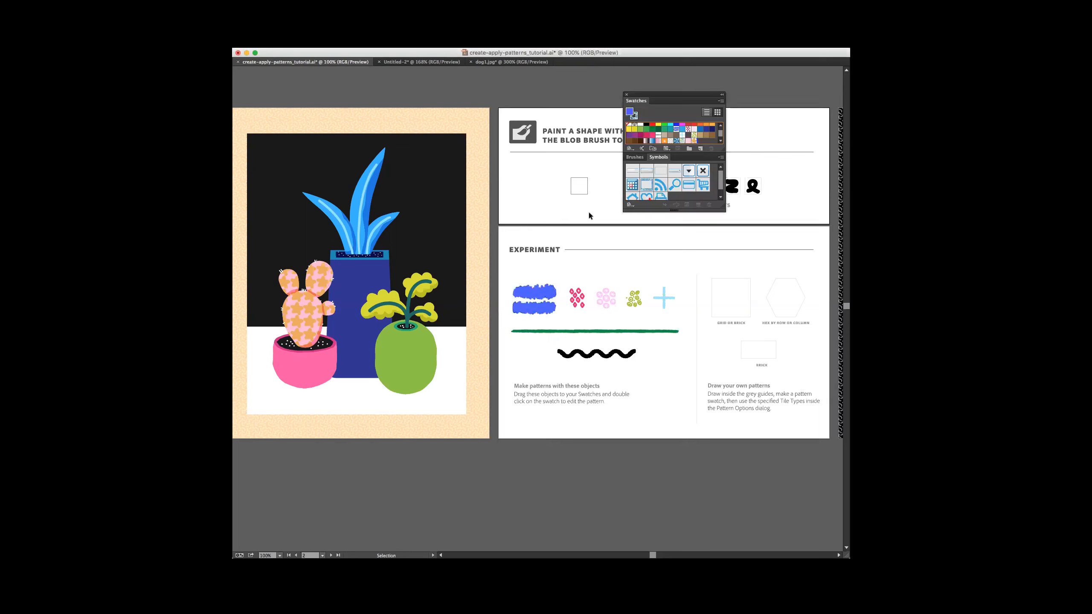
- Close the Swatches panel group, show it again, and place it slightly higher over the Blob Brush exercise
click(626, 95)
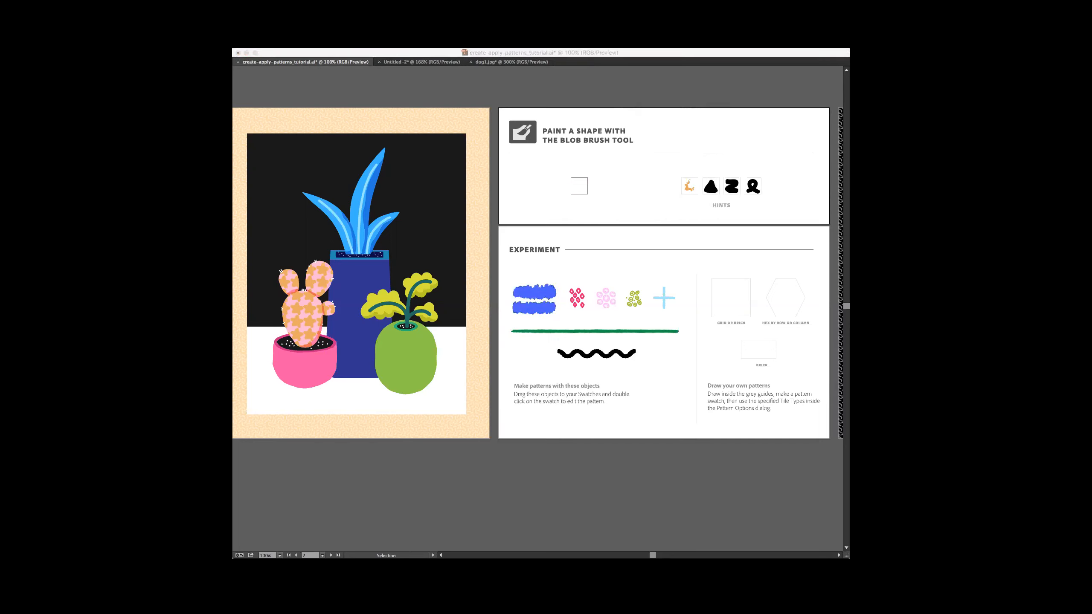
click(794, 55)
click(581, 144)
click(701, 231)
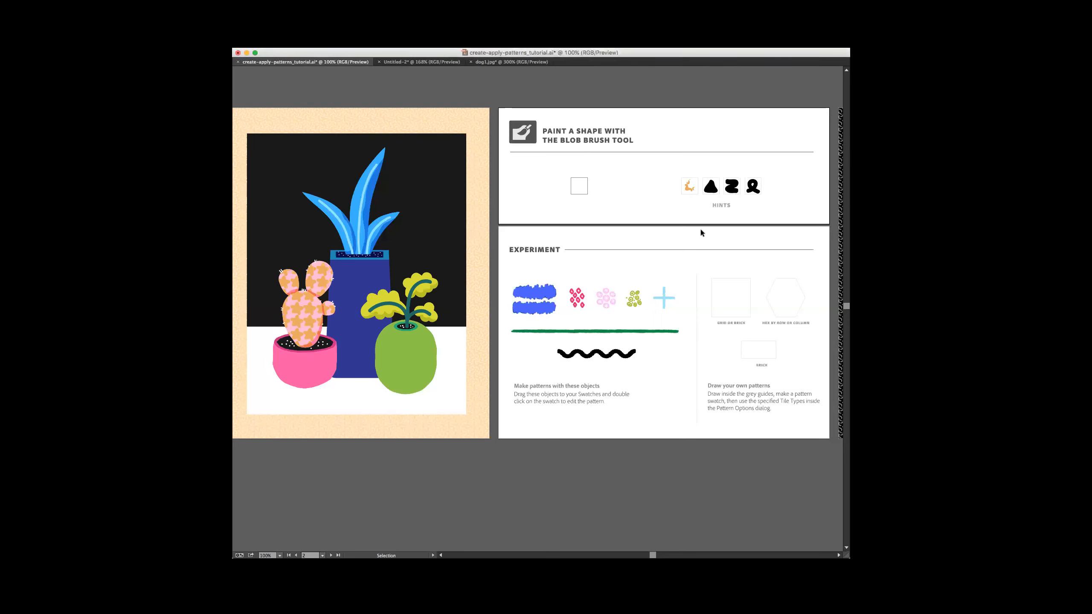
click(424, 6)
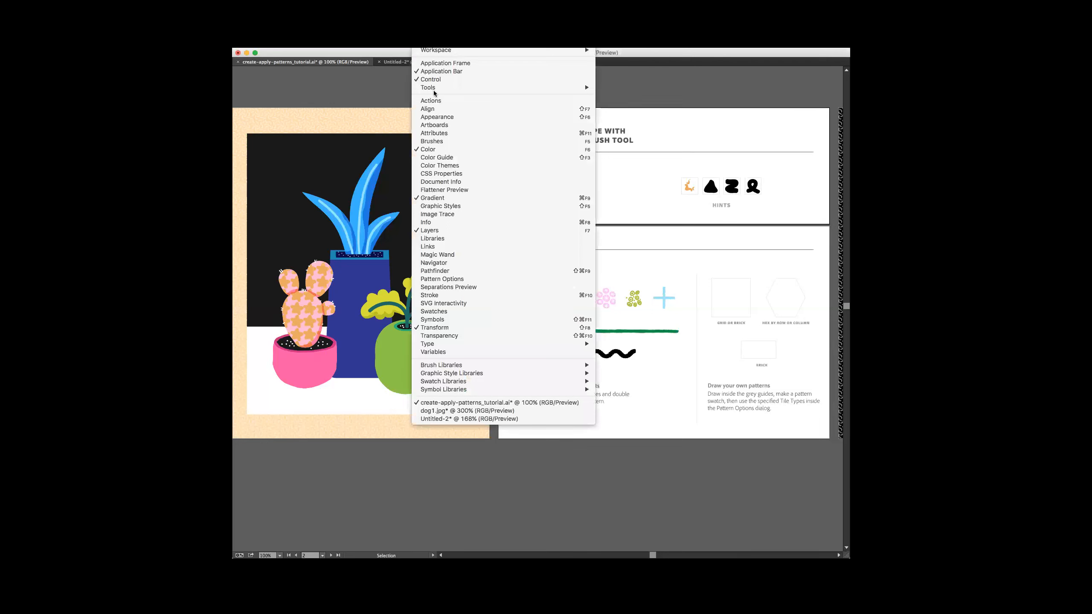
click(443, 311)
drag(668, 96, 662, 83)
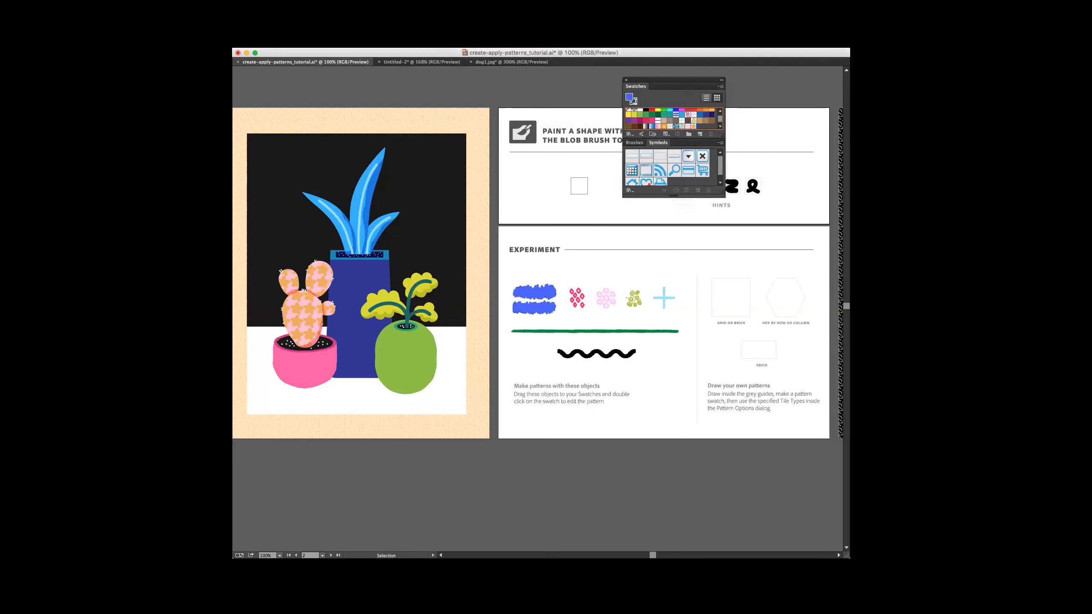
- Return the cactus to its plain pink fill without the orange star pattern
click(263, 118)
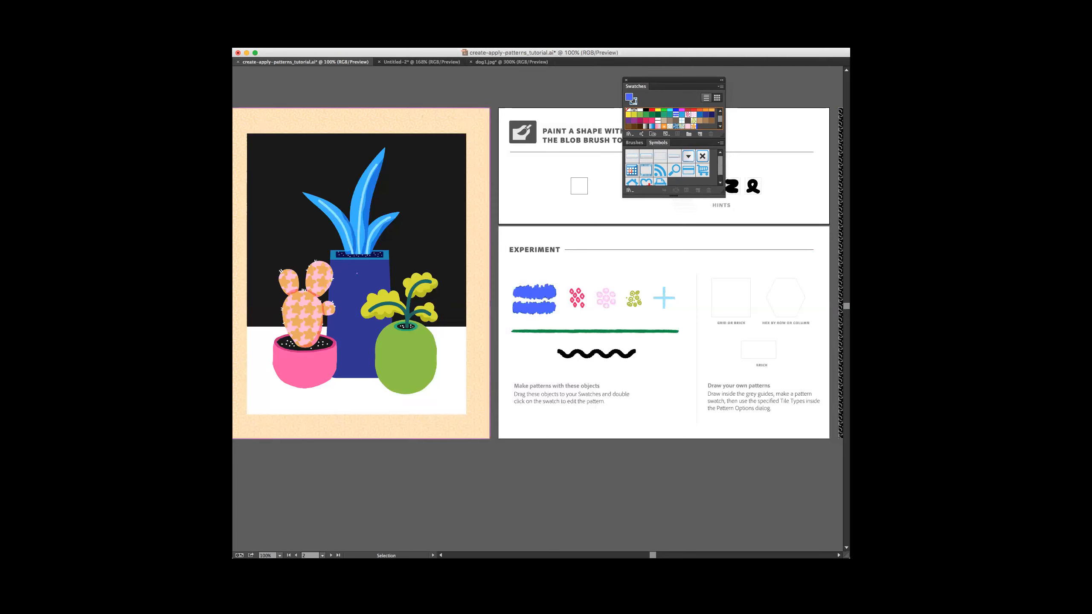
key(a)
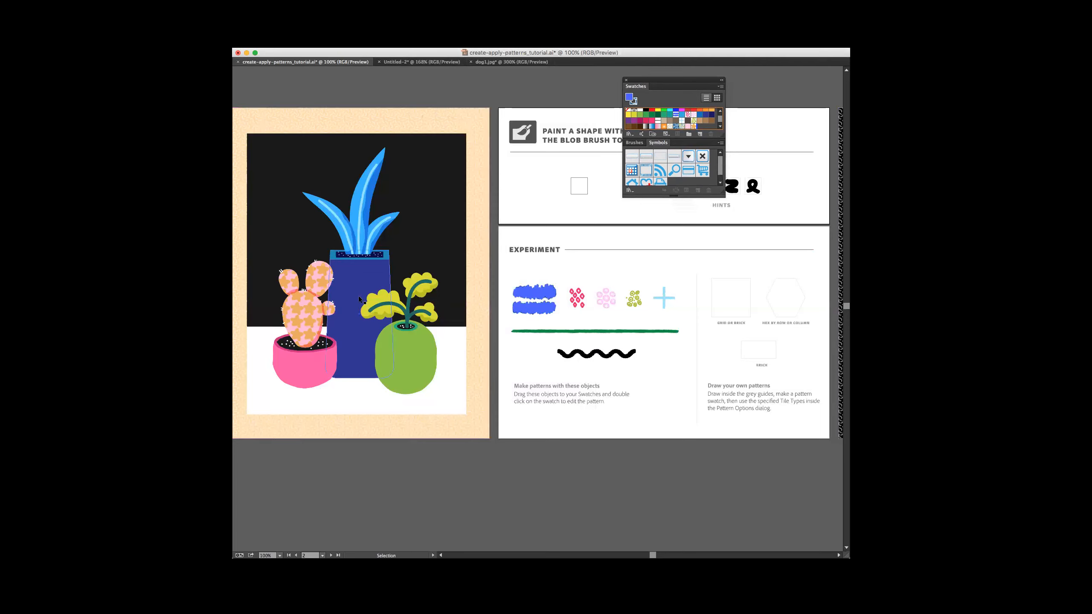
click(324, 285)
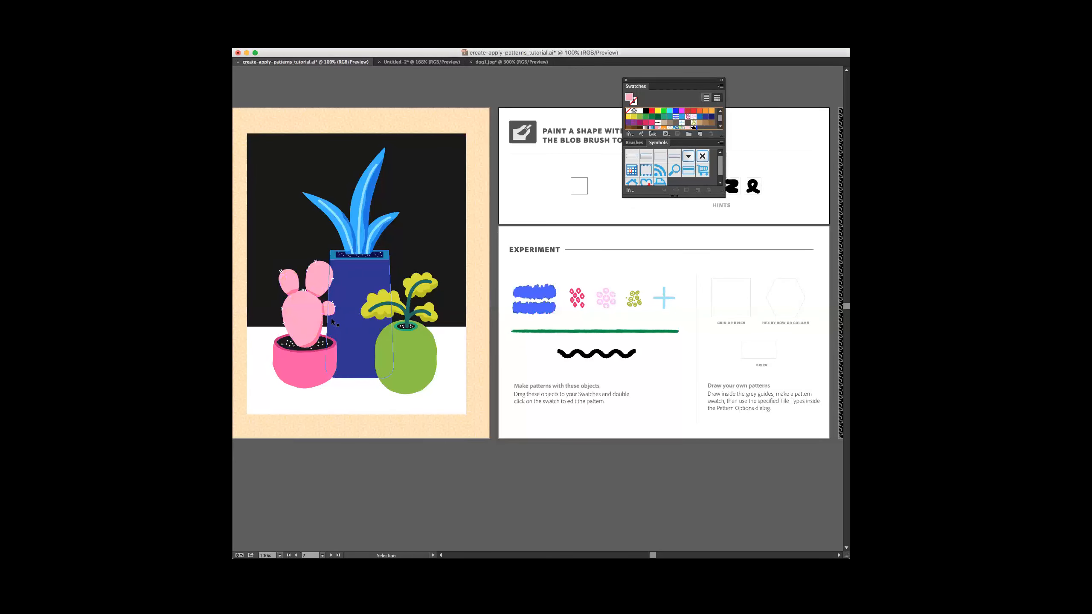
- Select the cactus, place the Tools panel beside the plant illustration, and make the fill colour active
click(310, 310)
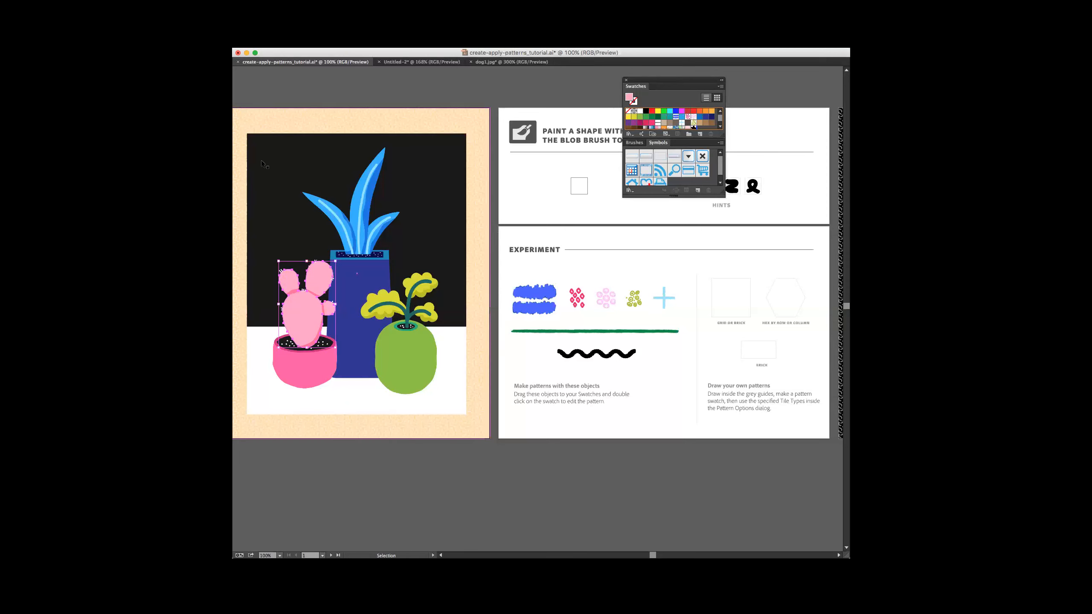
drag(407, 140, 531, 135)
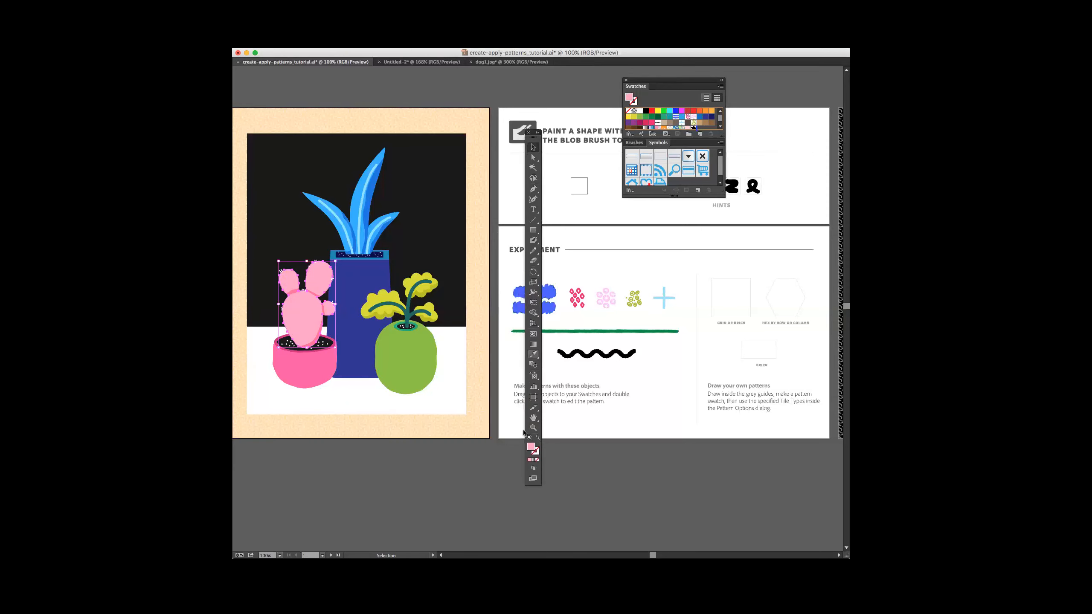
click(531, 447)
- Add the pale pink dot cluster from the Experiment artboard to the Swatches as a pattern and fill the cactus with it
drag(608, 301, 687, 125)
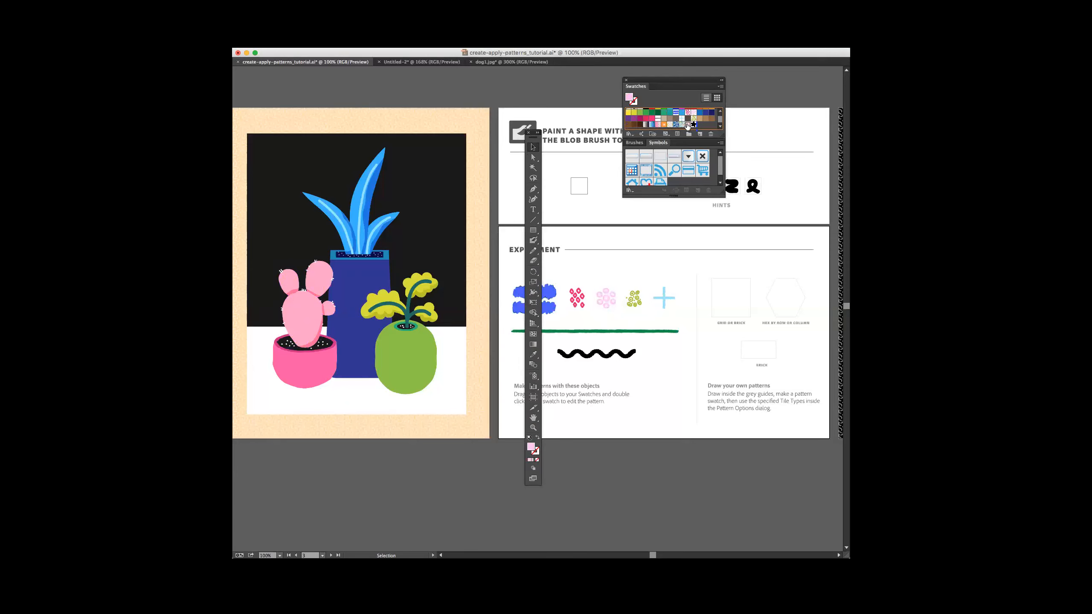
click(320, 284)
click(688, 124)
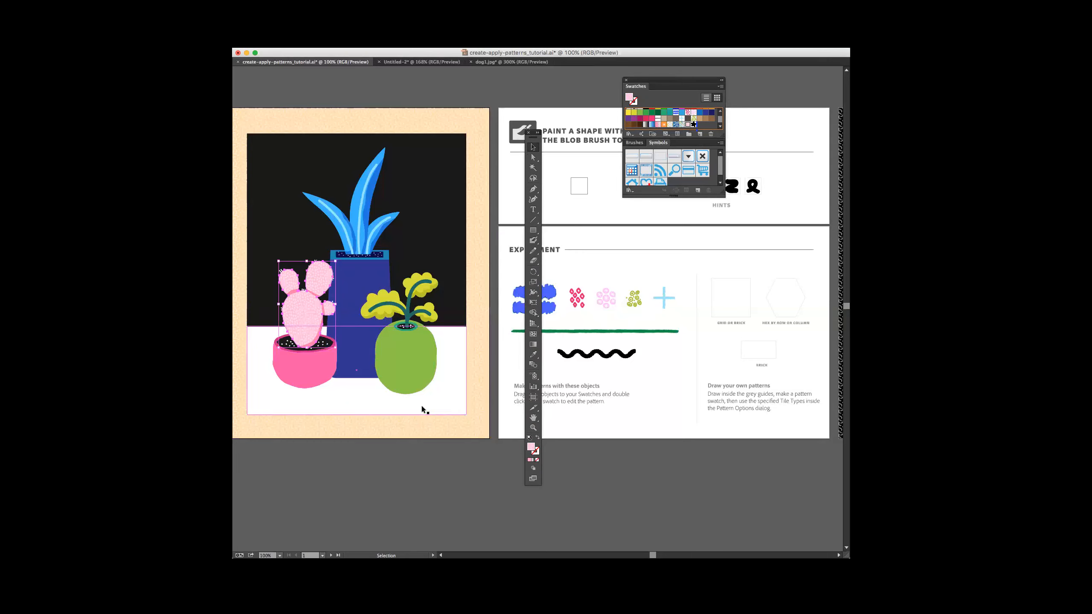
- Fill the pink cactus pot with the blue and pink floral pattern swatch
click(374, 462)
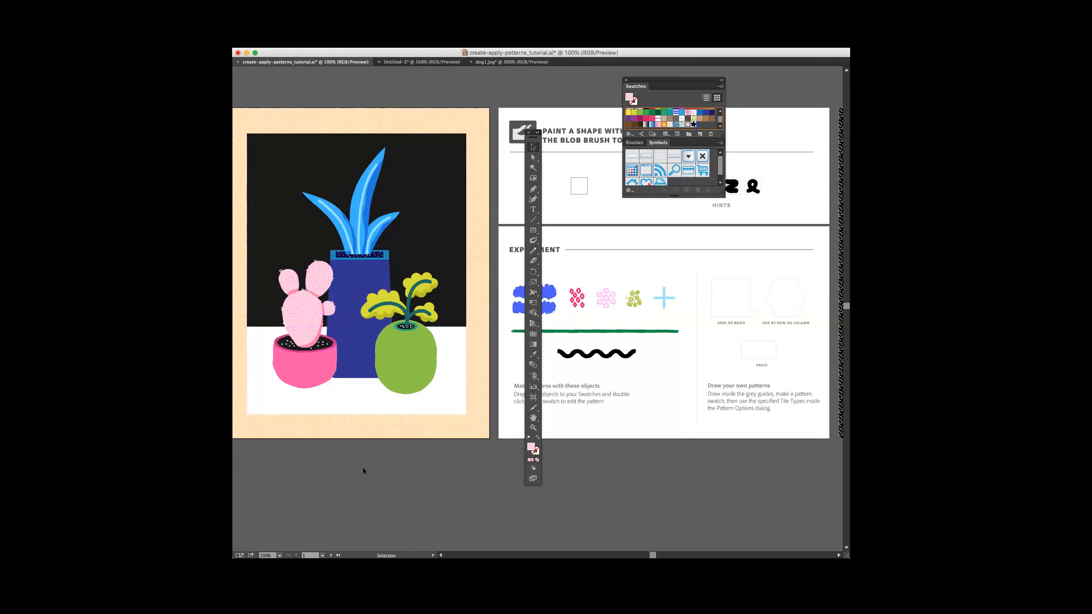
click(304, 364)
click(674, 124)
- Try the black wavy-line pattern, New Pattern Swatch 6, and another pattern swatch on the tall blue pot, undoing each fill
click(352, 288)
click(658, 119)
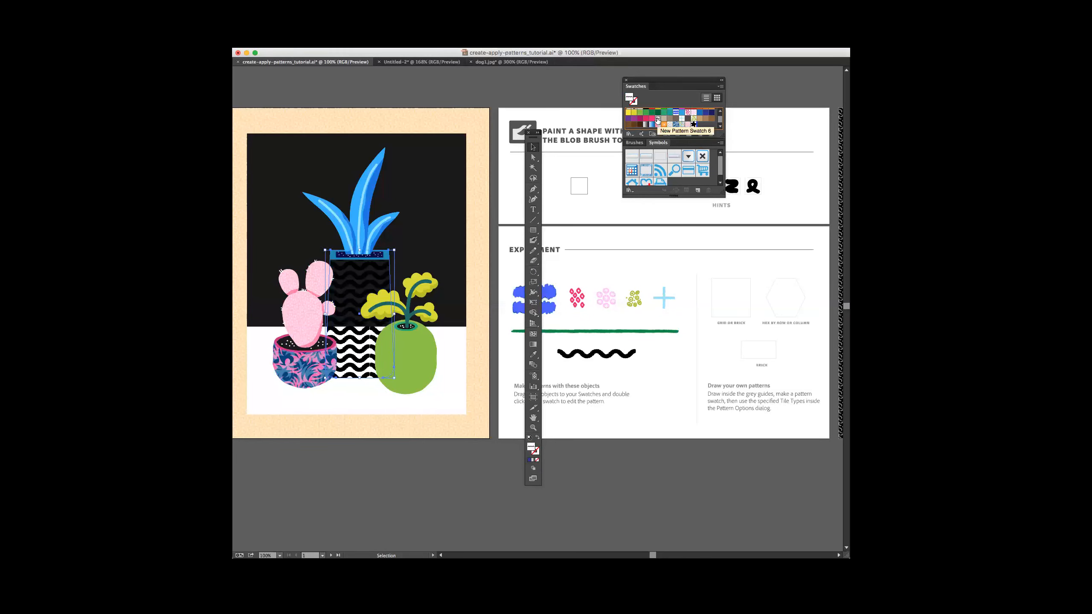
key(a)
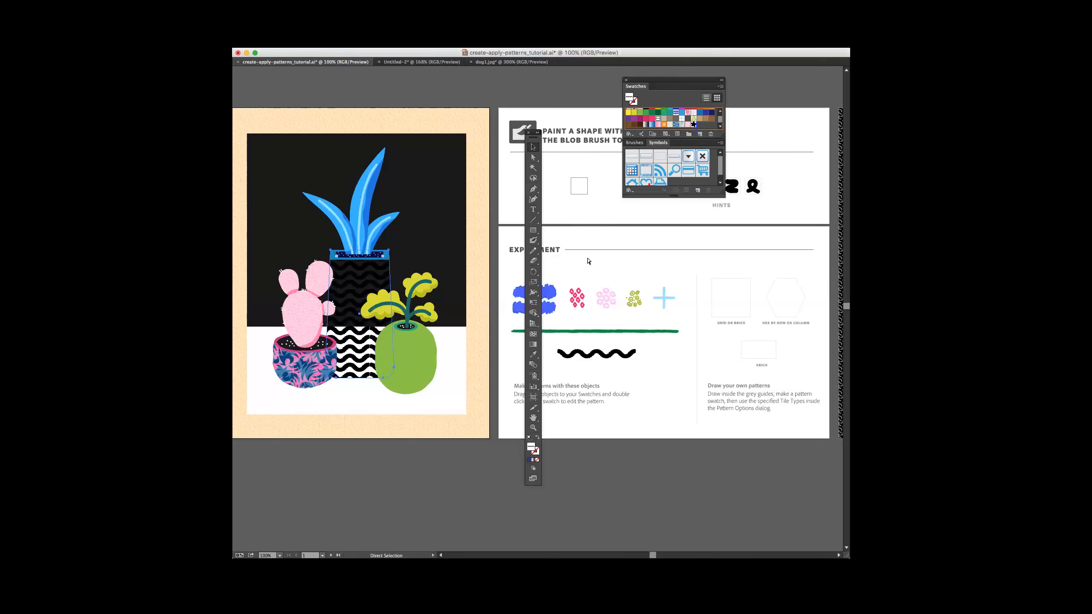
key(super+z)
key(v)
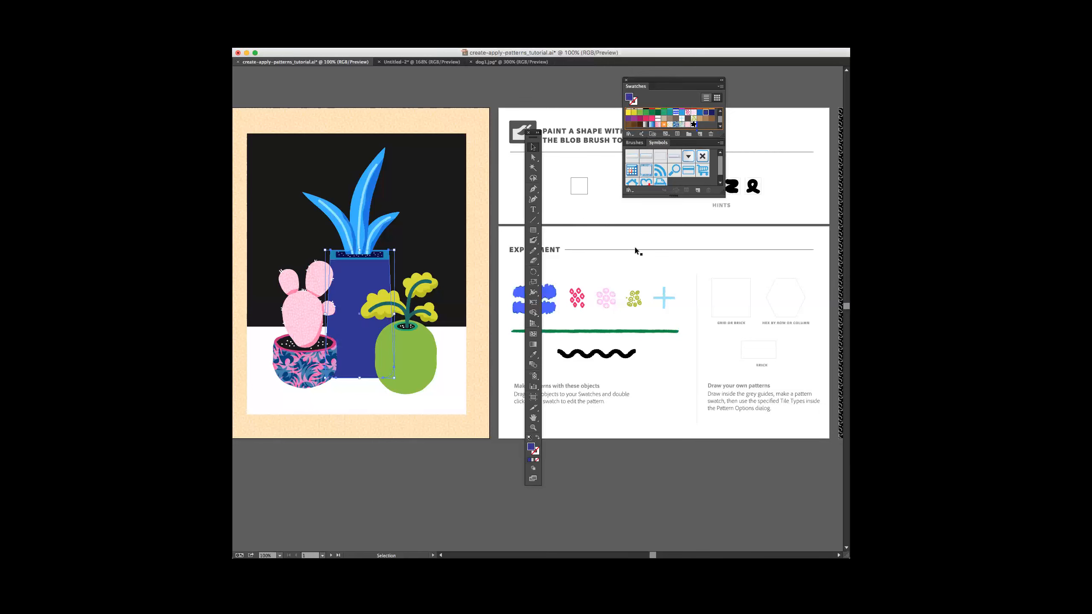
click(623, 279)
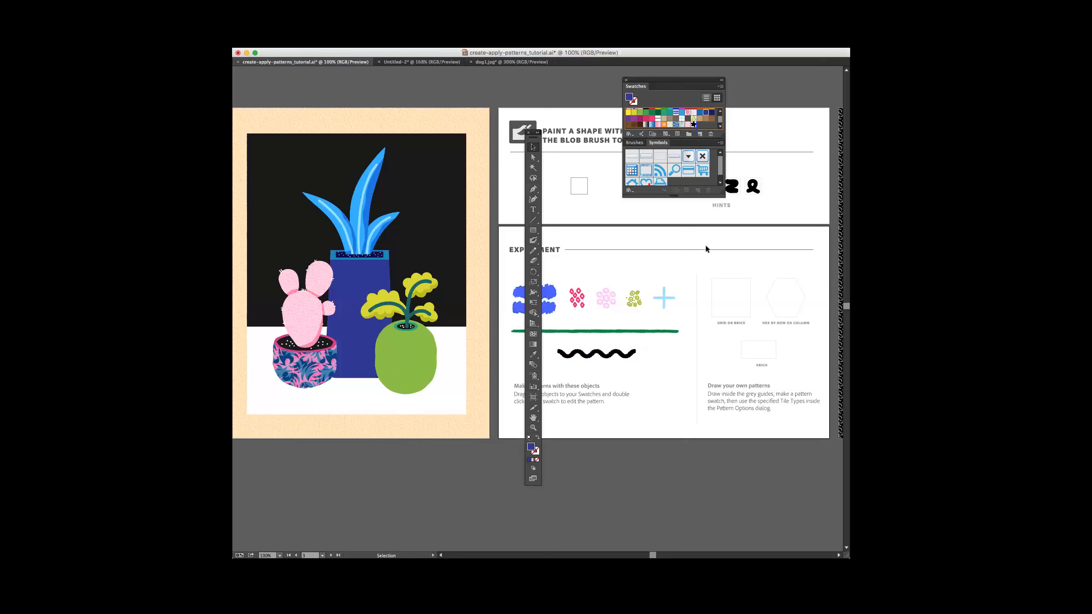
click(372, 274)
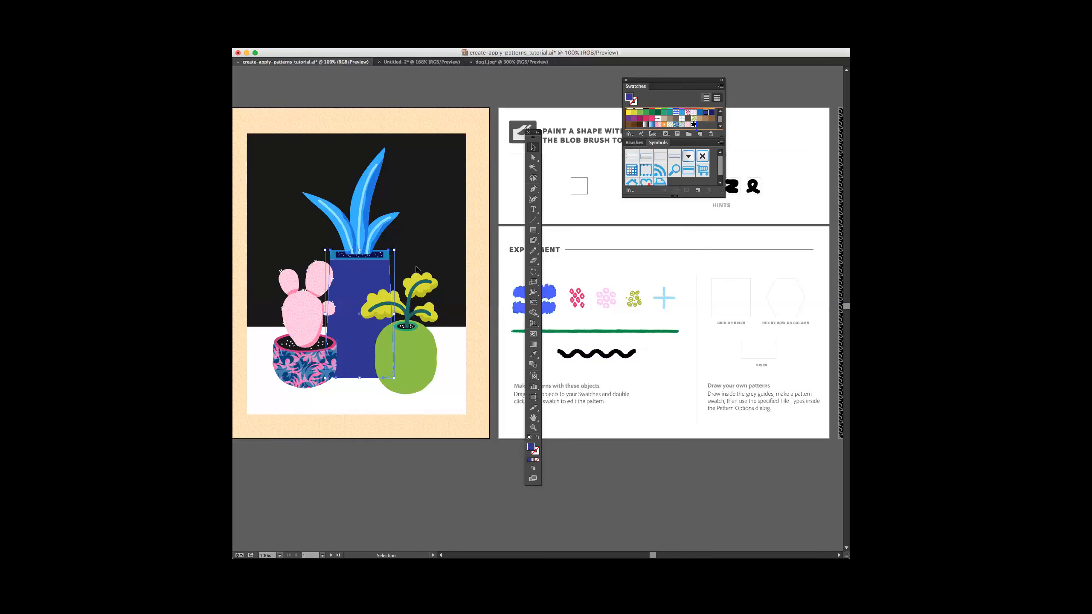
click(688, 113)
key(super+z)
click(581, 236)
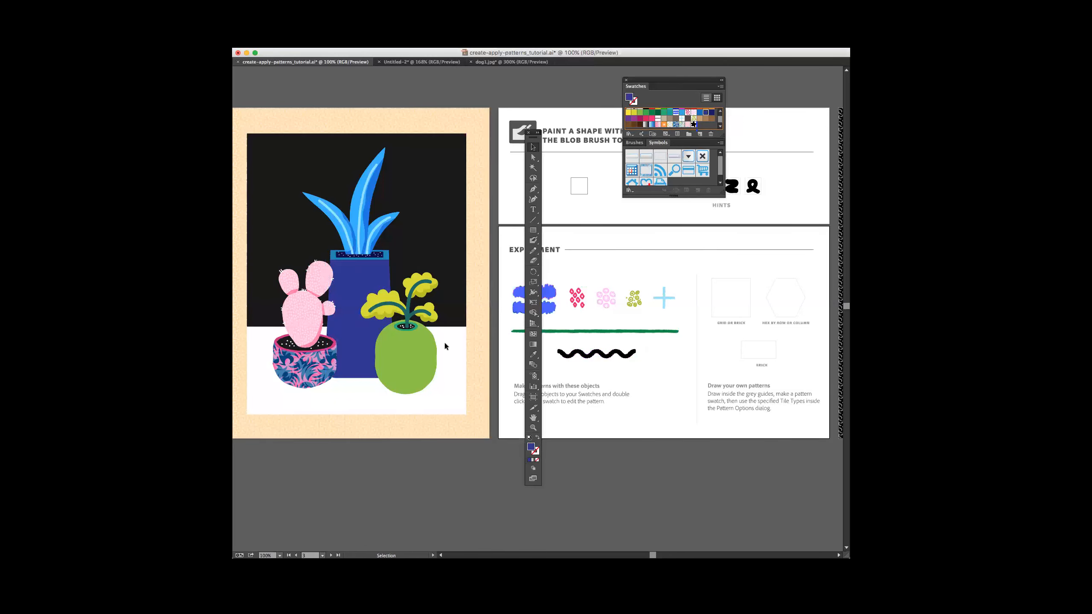
- Fill the round green pot with the black wavy-line pattern, undoing the first swatch tried on it
click(409, 361)
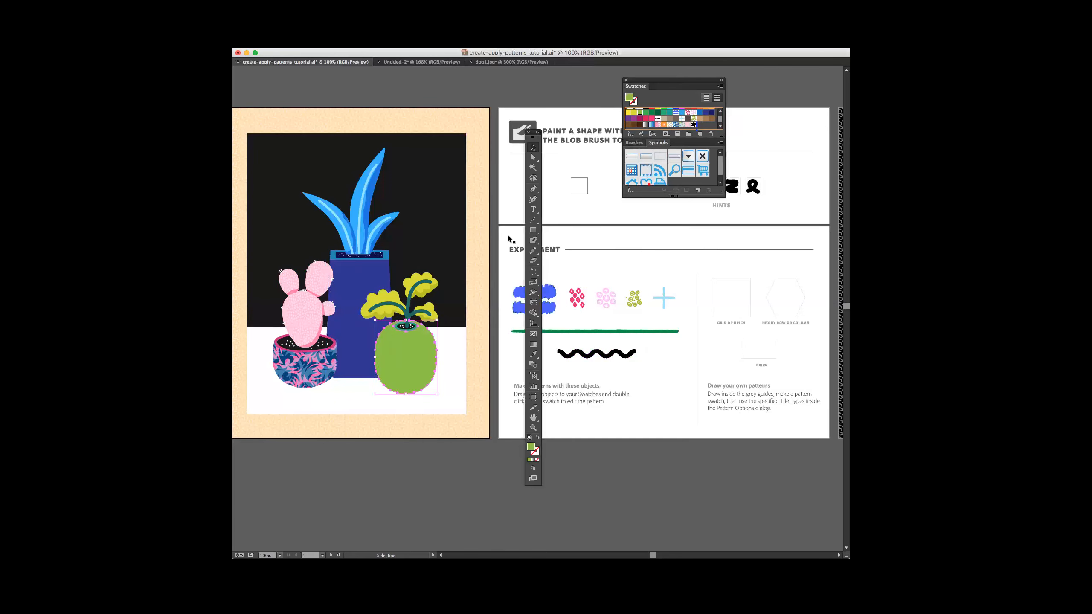
click(670, 125)
key(super+z)
click(658, 119)
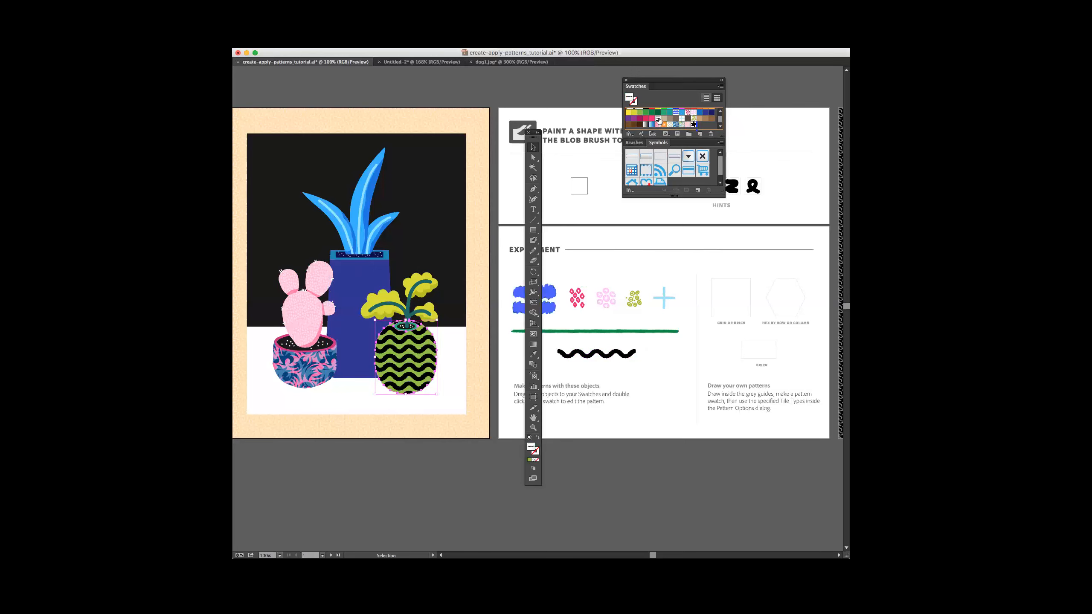
- Try the blue brushstroke pattern, New Pattern Swatch 1, and a camouflage-like pattern on the tall blue pot, undoing each fill
click(357, 329)
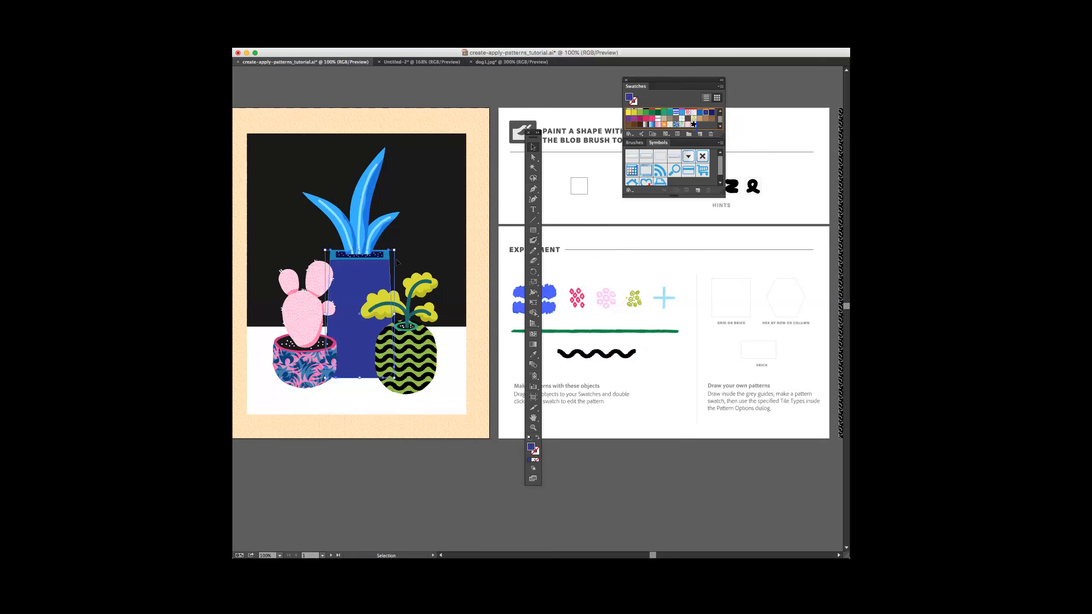
click(674, 113)
click(674, 113)
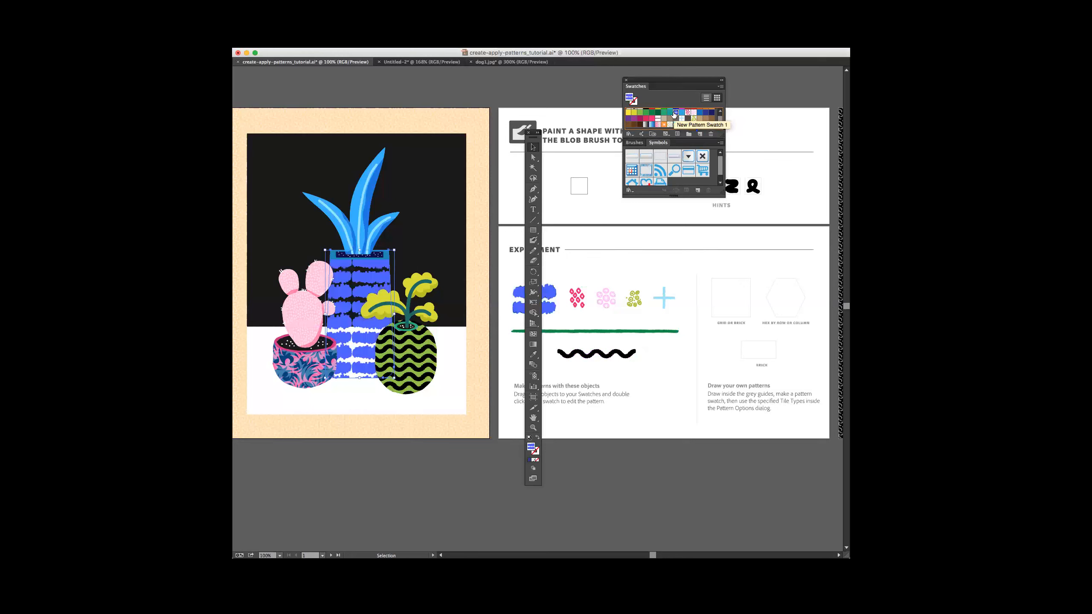
key(super+z)
scroll(689, 115, up, 1)
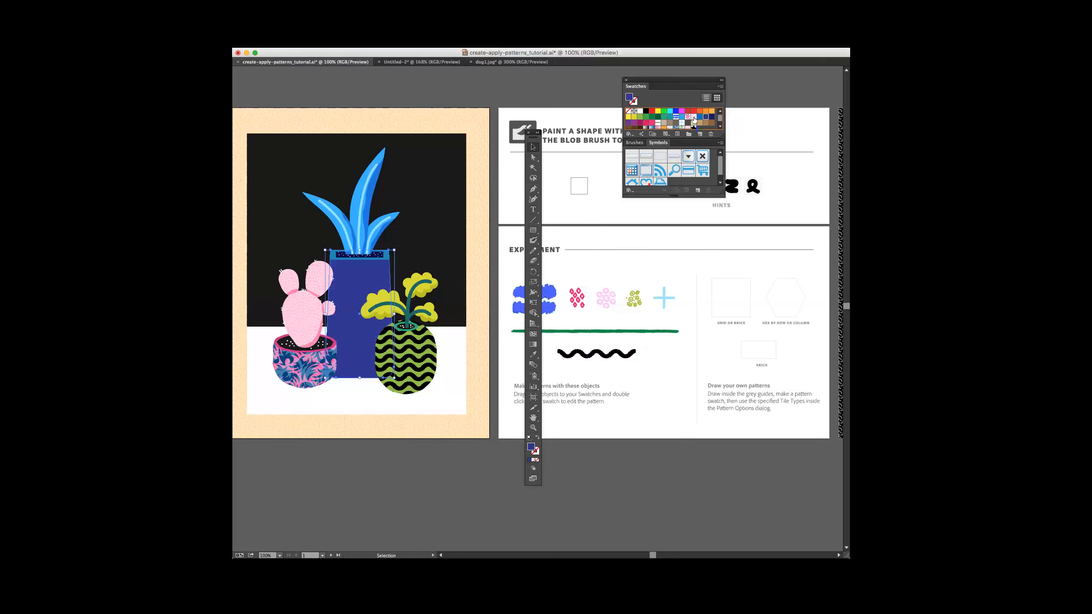
scroll(694, 120, down, 1)
click(681, 125)
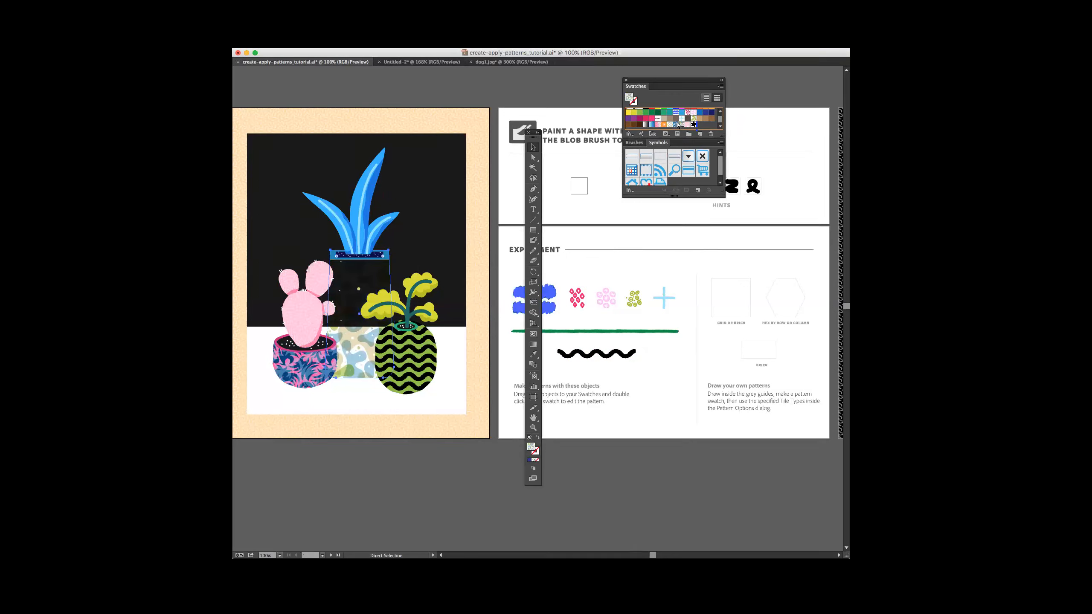
key(super+z)
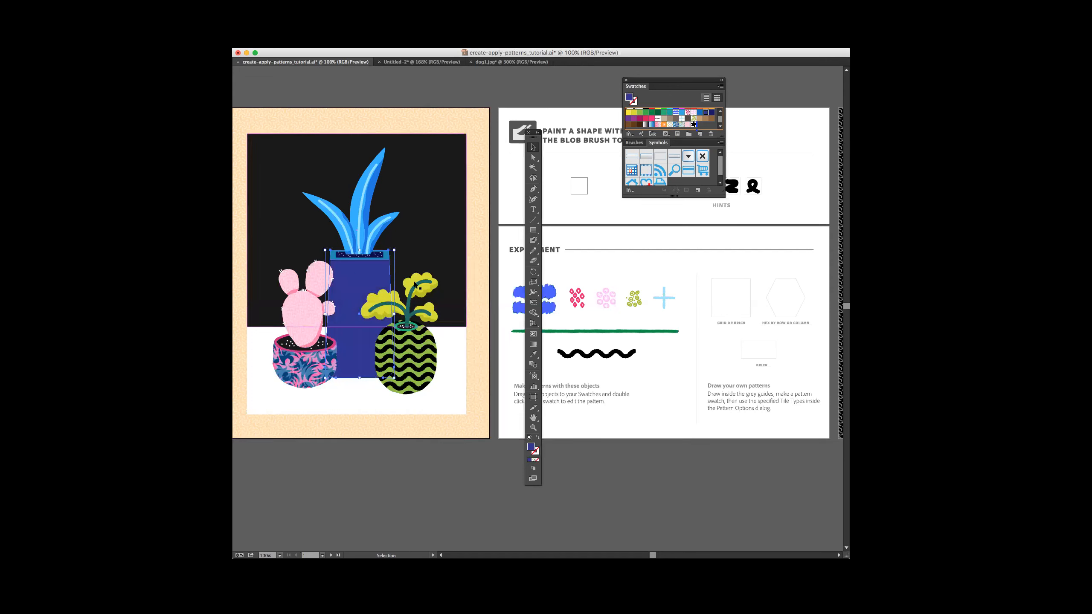
- Fill the blue plant's leaf highlights with the camouflage-like pattern and its leaves with the Golden Ring swatch
click(371, 204)
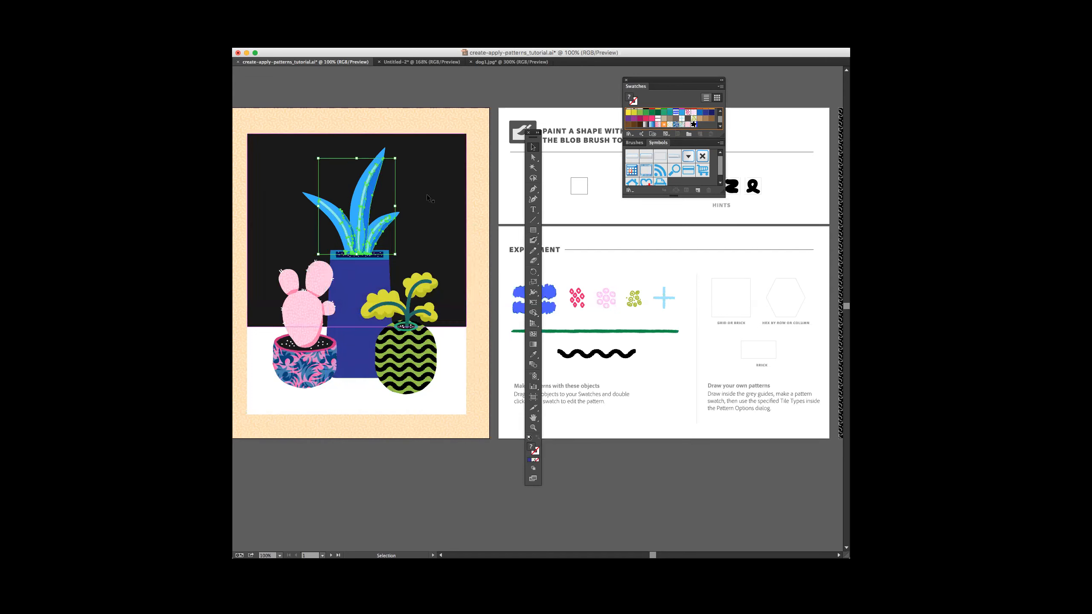
click(682, 125)
click(482, 196)
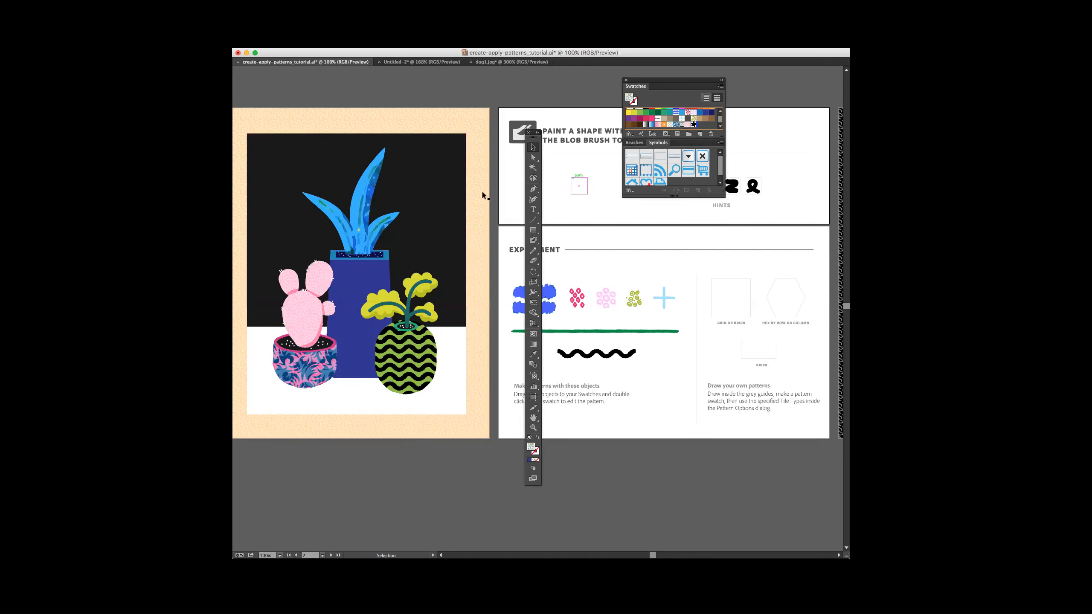
click(330, 218)
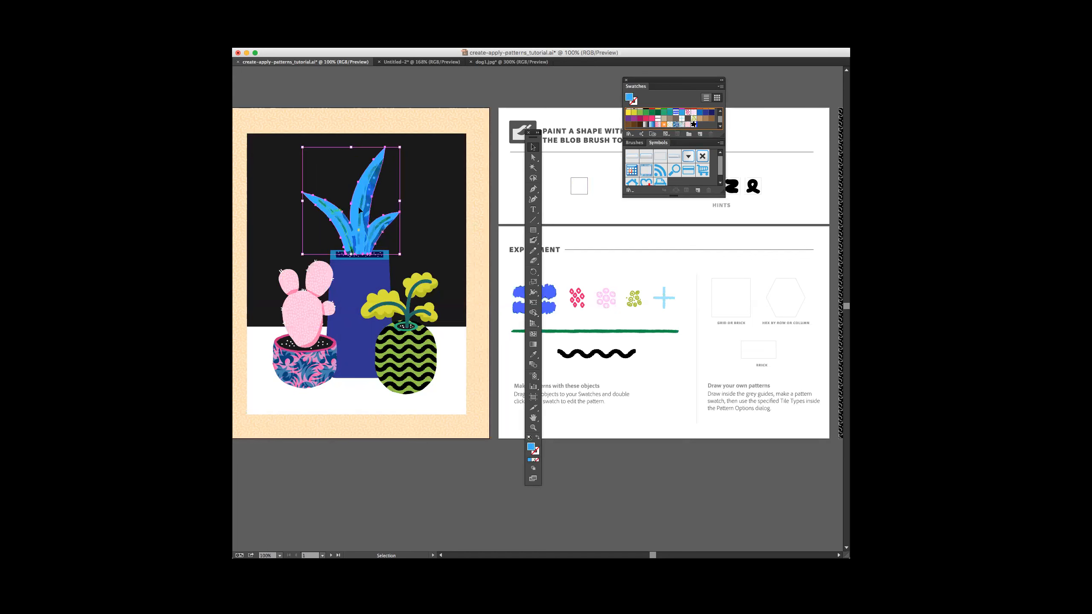
click(669, 125)
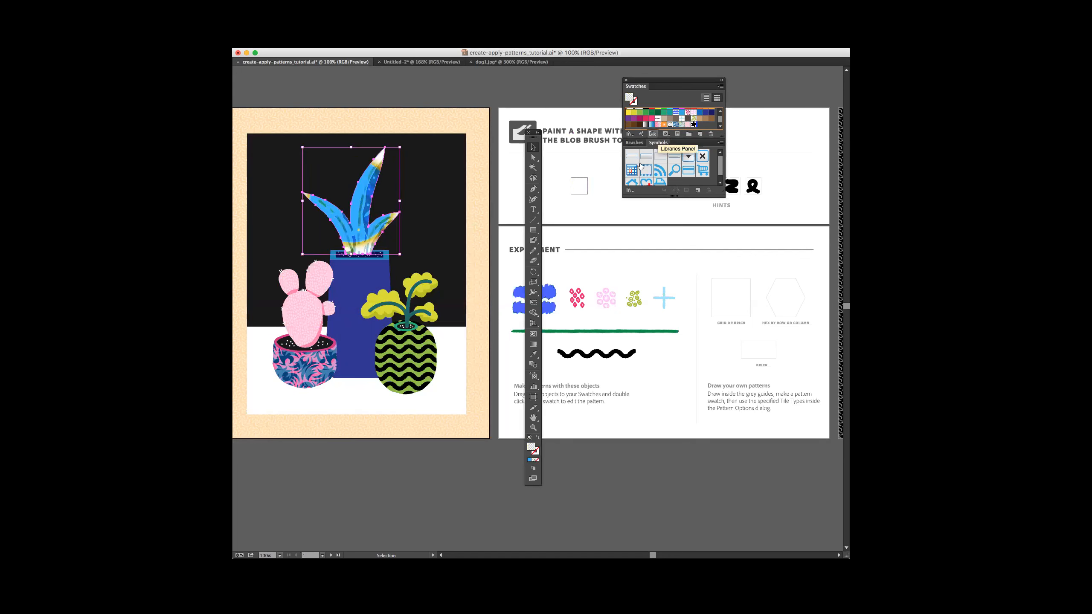
- Review the Inspiration artboard's patterned plants and place the Tools panel beside the outer edge of the plant illustration
click(409, 288)
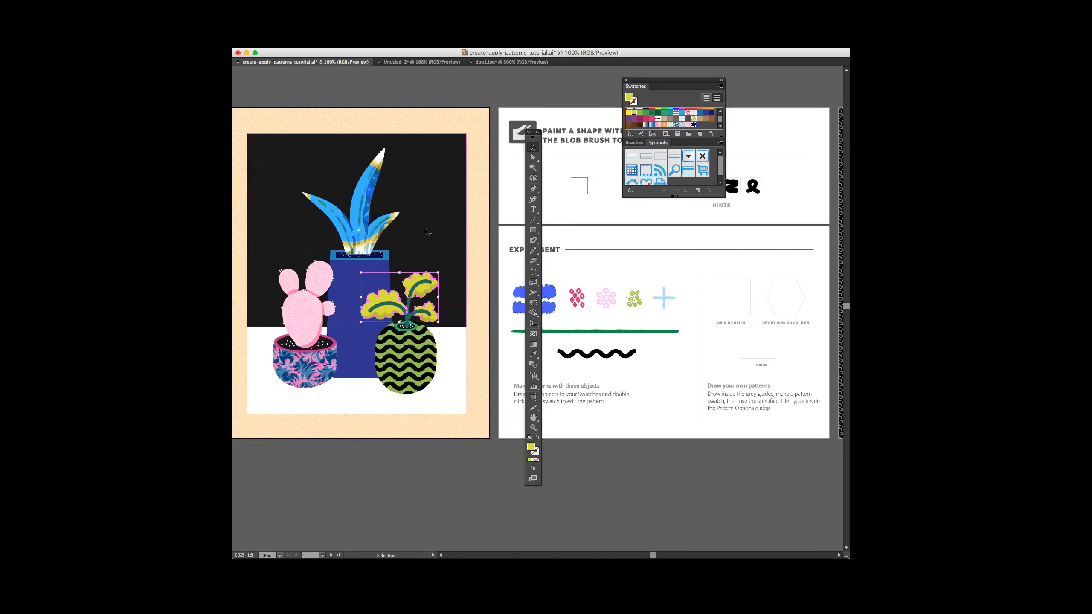
scroll(430, 230, right, 5)
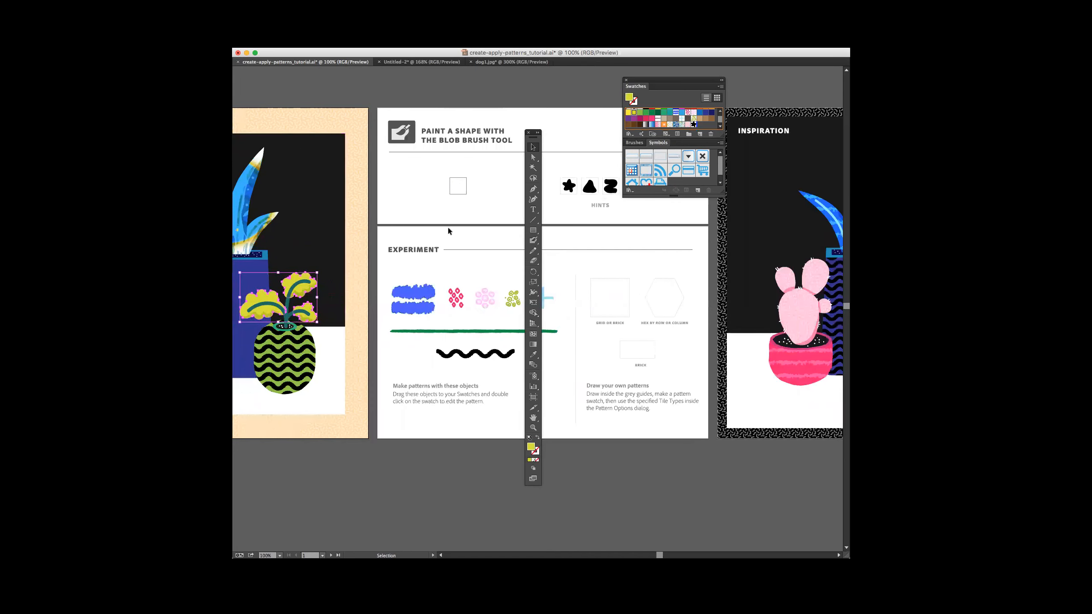
scroll(448, 231, right, 2)
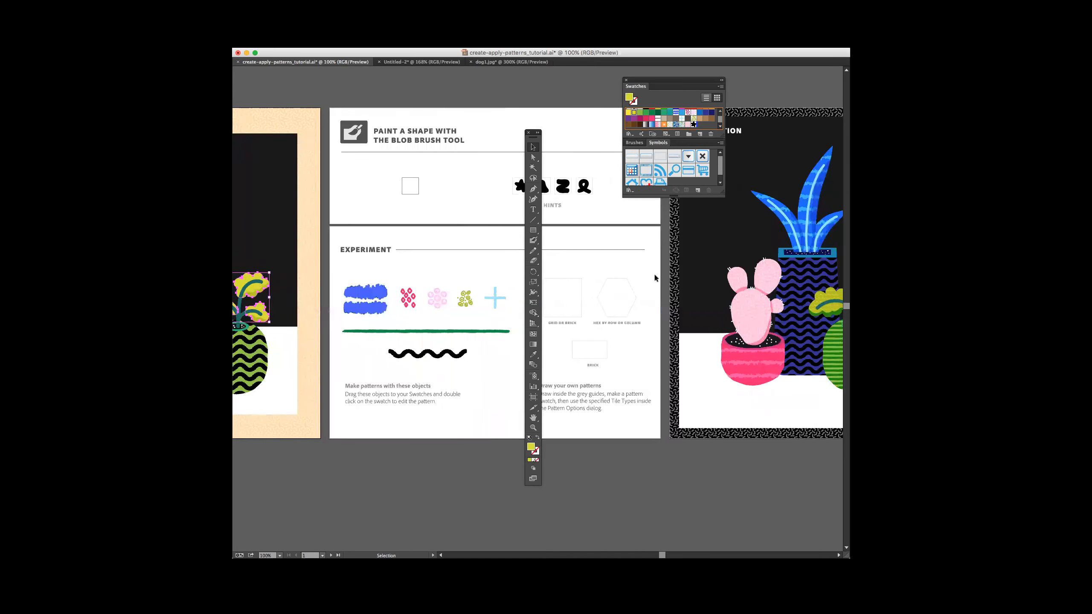
scroll(654, 277, right, 7)
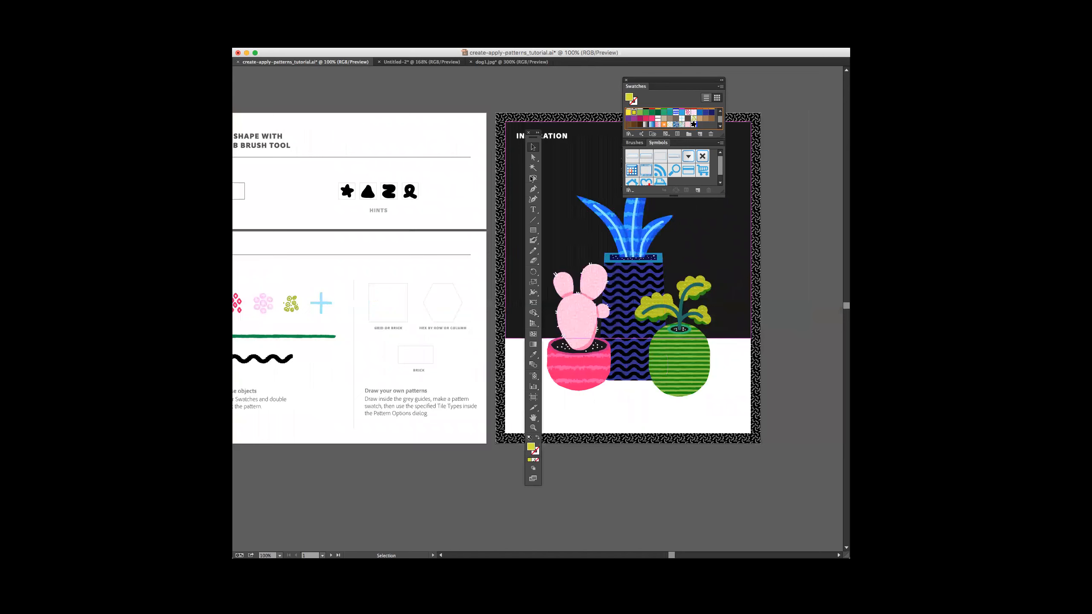
click(468, 152)
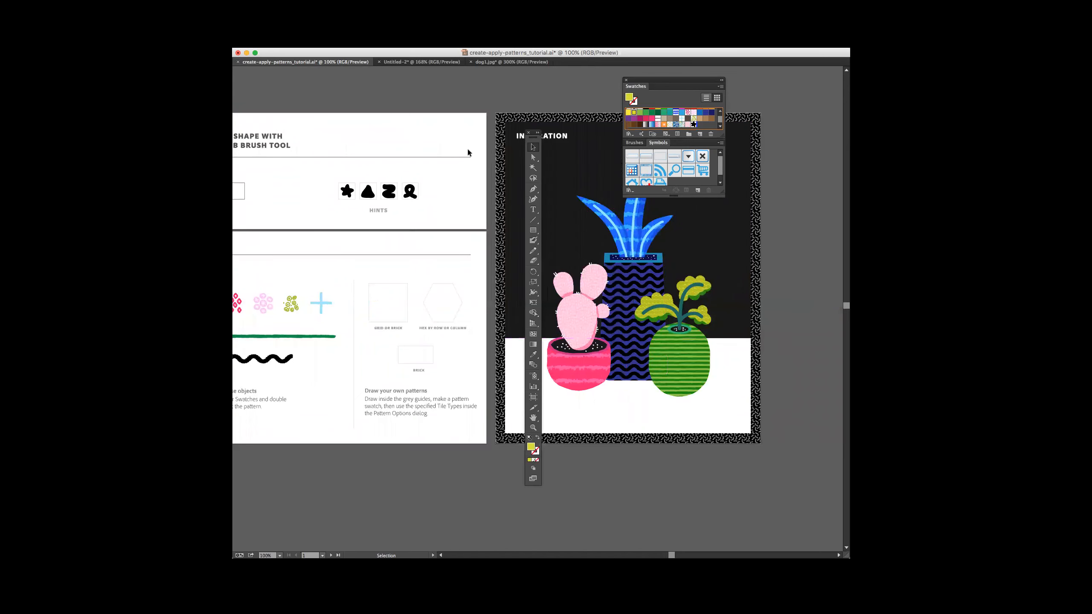
scroll(468, 152, left, 13)
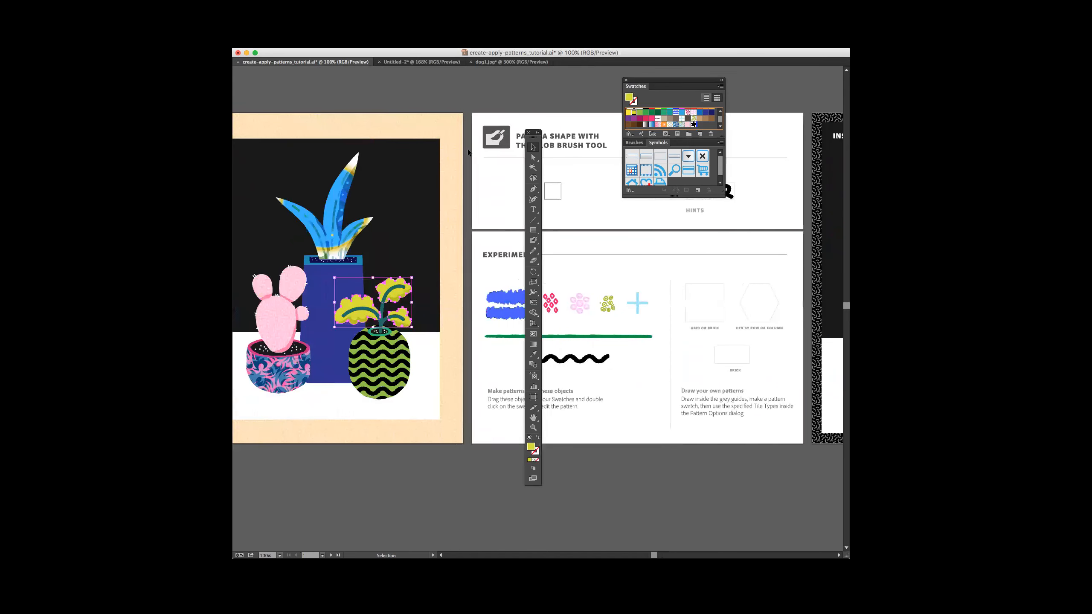
scroll(468, 152, left, 3)
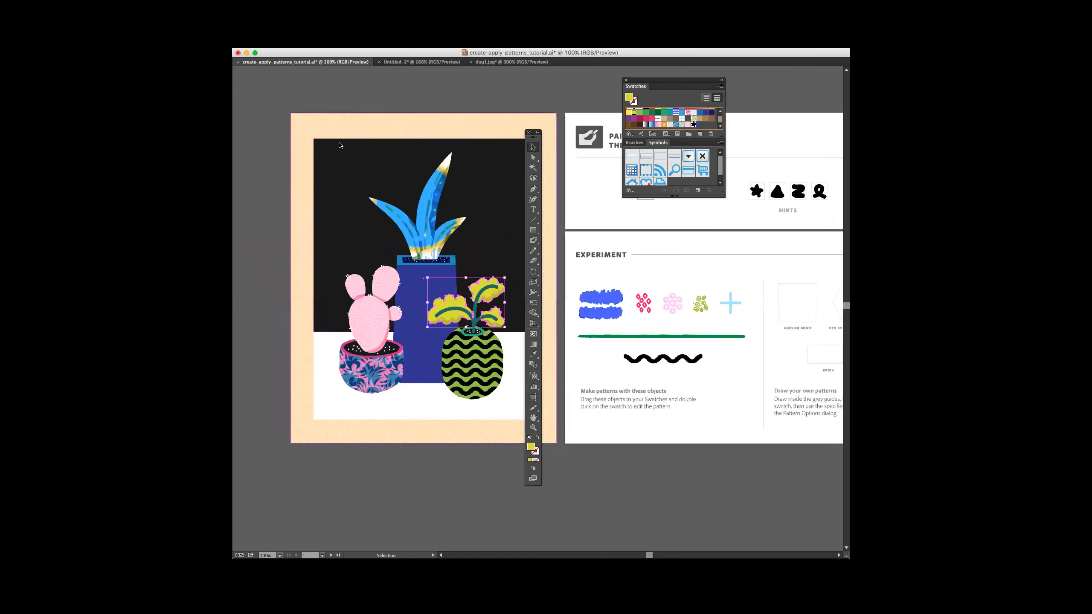
drag(532, 137, 260, 115)
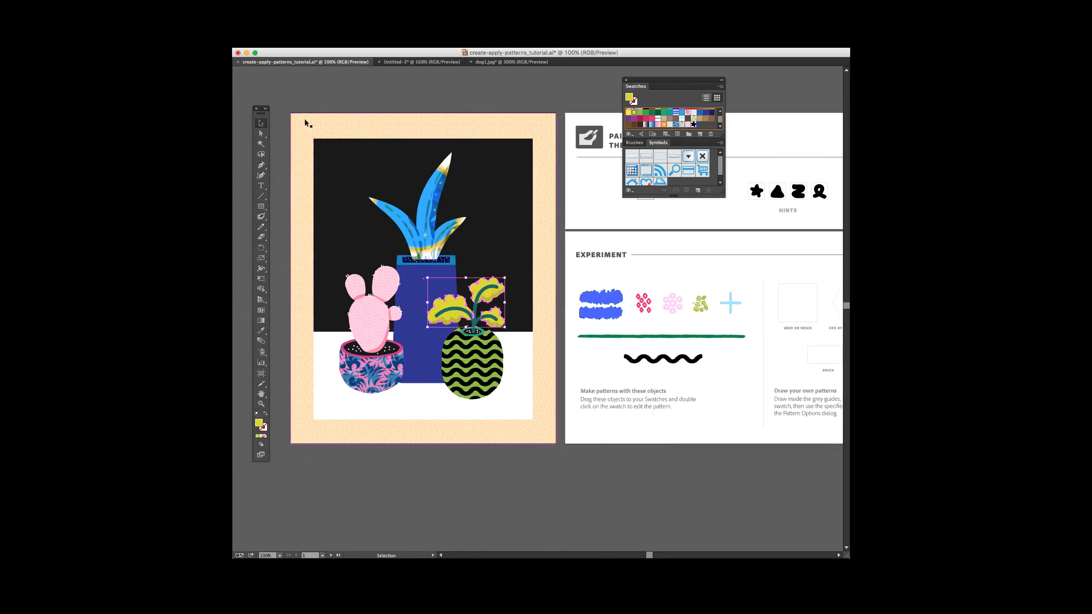
- Try the Golden Ring swatch and other swatches on the black background rectangle, undoing each fill
click(336, 149)
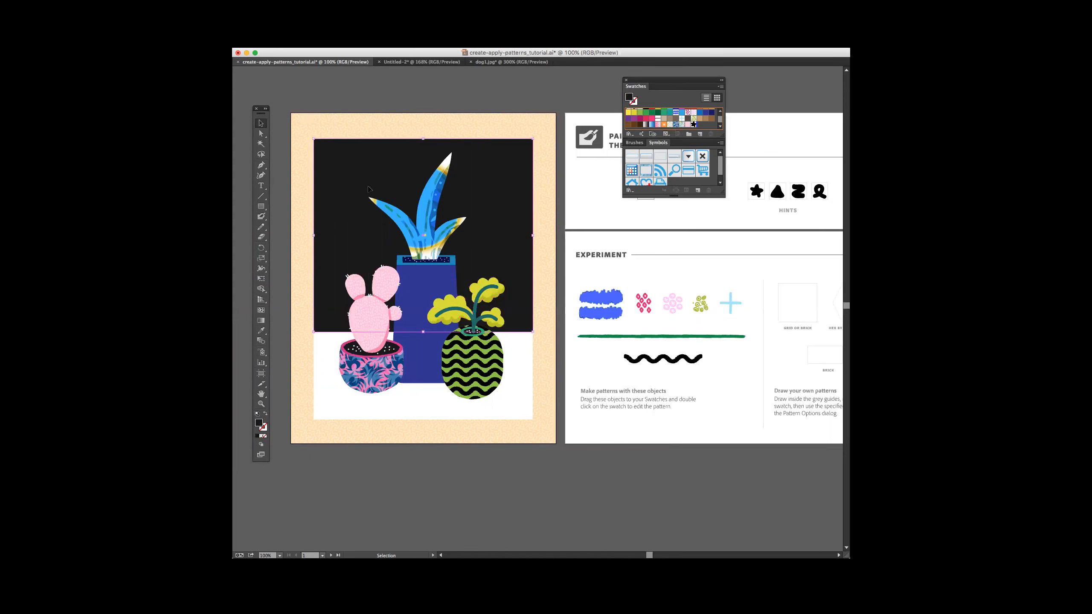
click(670, 124)
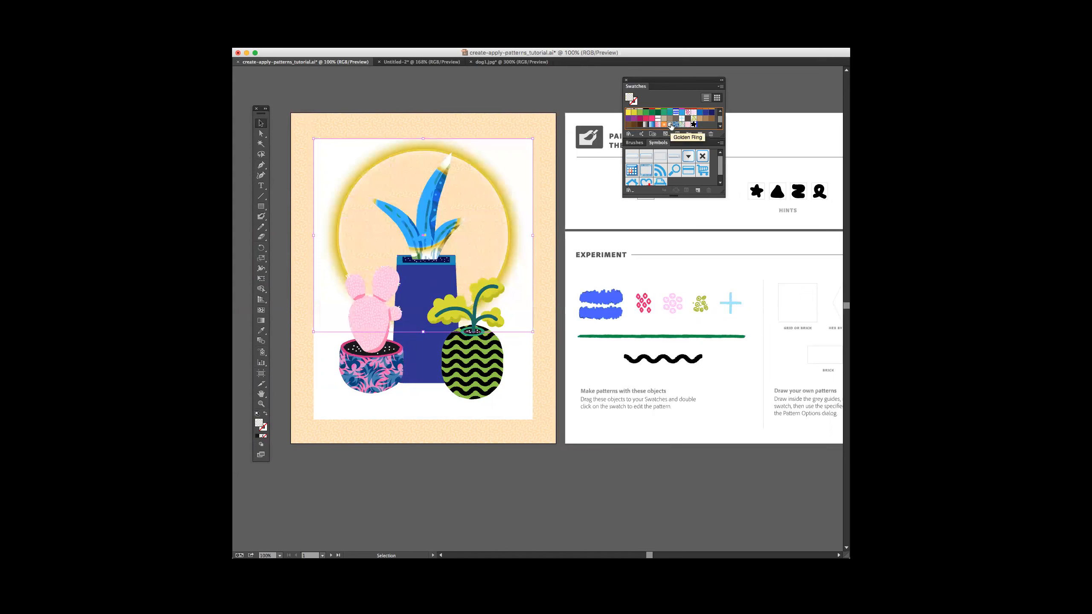
click(661, 125)
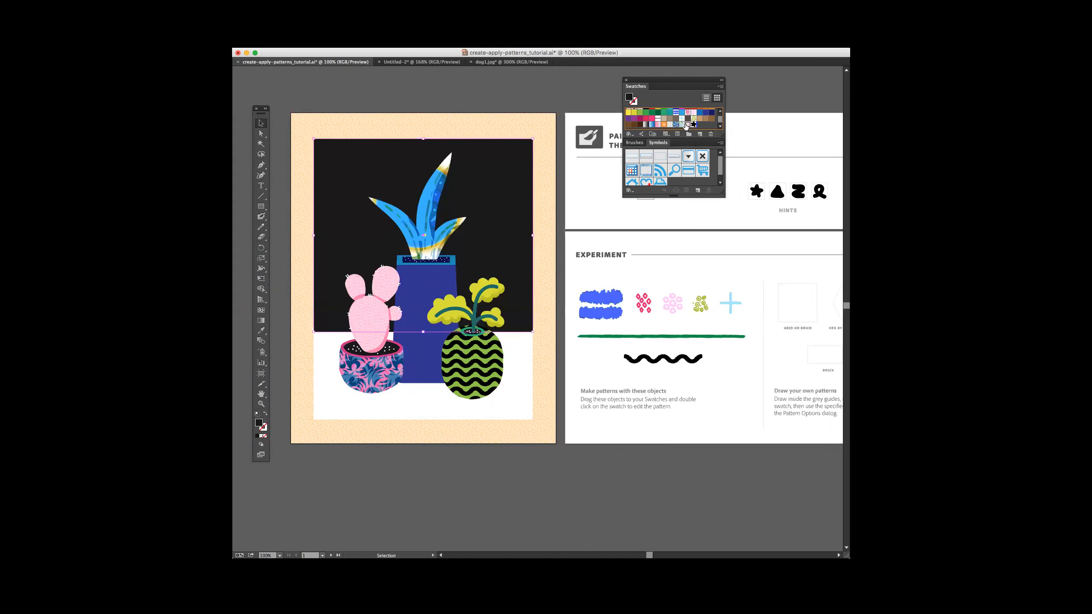
click(687, 125)
key(super+z)
click(689, 113)
key(super+z)
- Add the green dot cluster from the Experiment artboard to the Swatches as a pattern, and try it on the black background before undoing the fill
click(704, 206)
drag(710, 291, 699, 127)
click(487, 220)
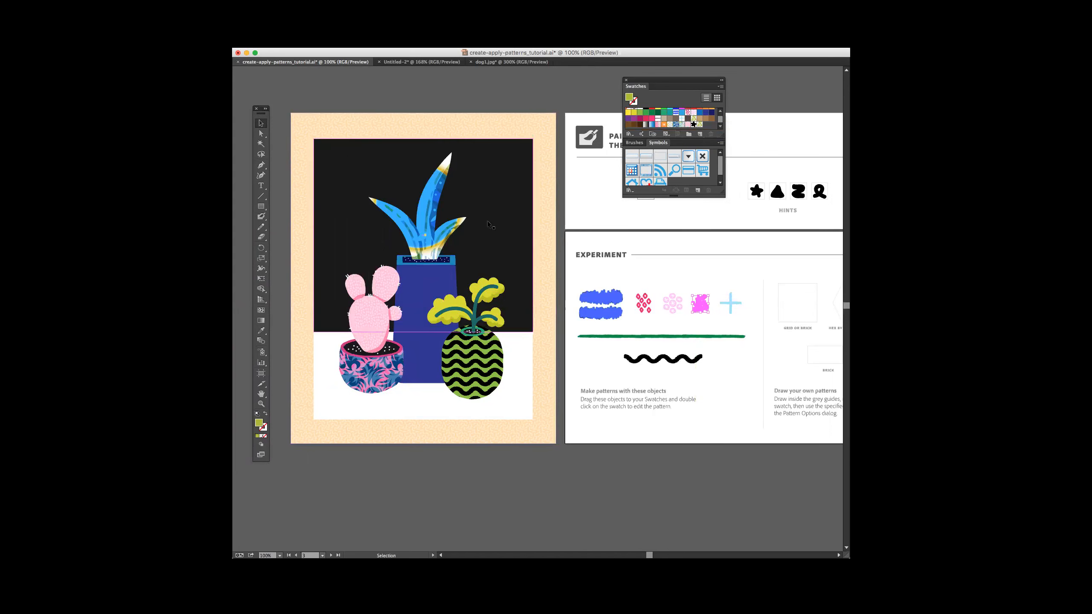
click(696, 120)
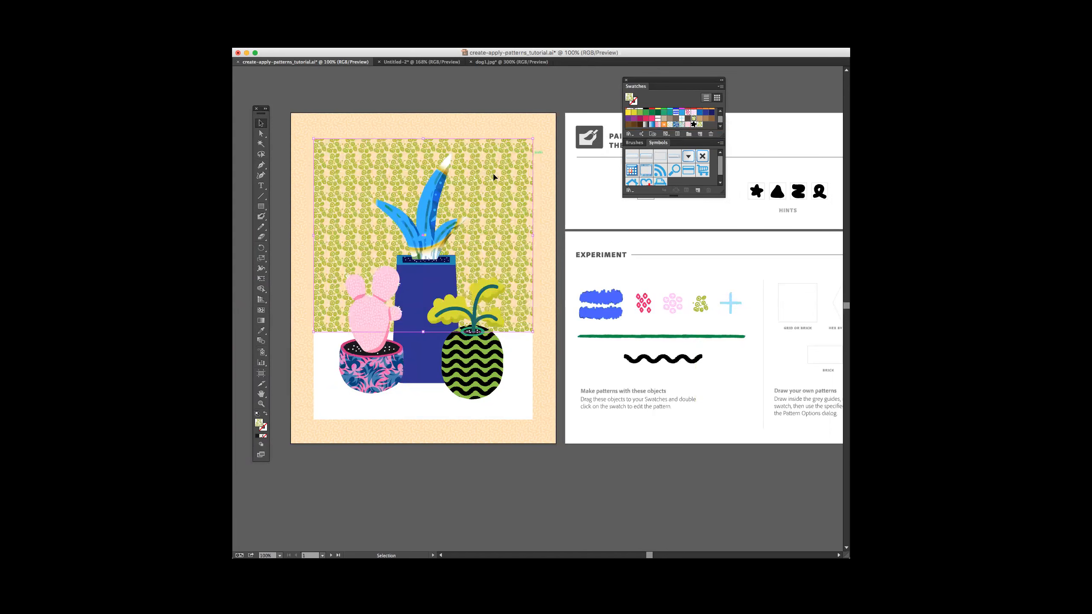
key(super+z)
click(580, 180)
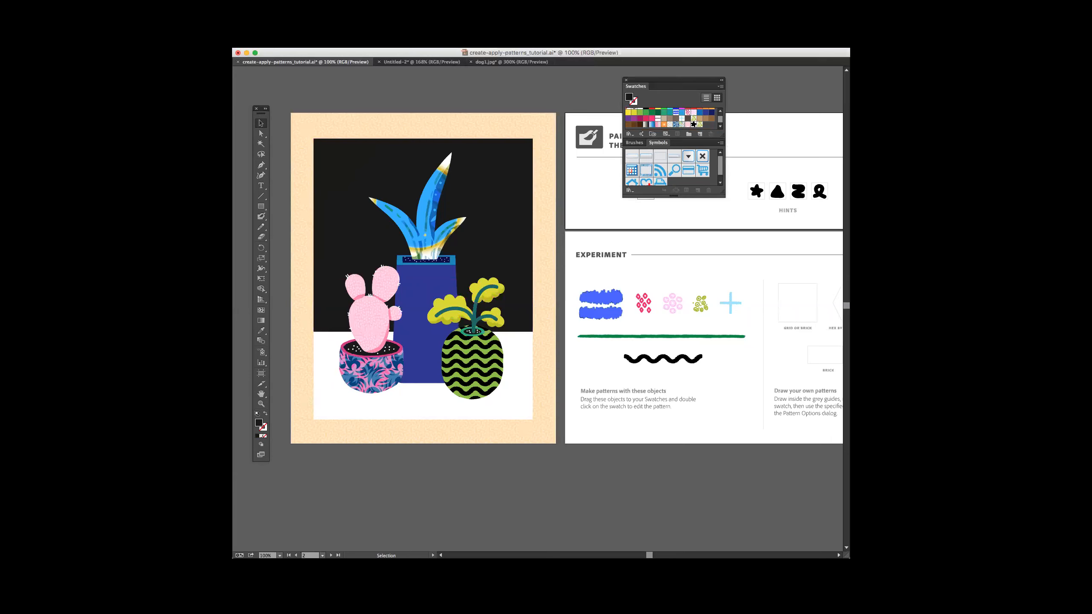
- Place the Swatches panel group just beside the plant illustration, over the Blob Brush exercise heading, and select the cactus
mouse_move(675, 84)
mouse_down()
mouse_move(491, 81)
mouse_move(507, 80)
mouse_up()
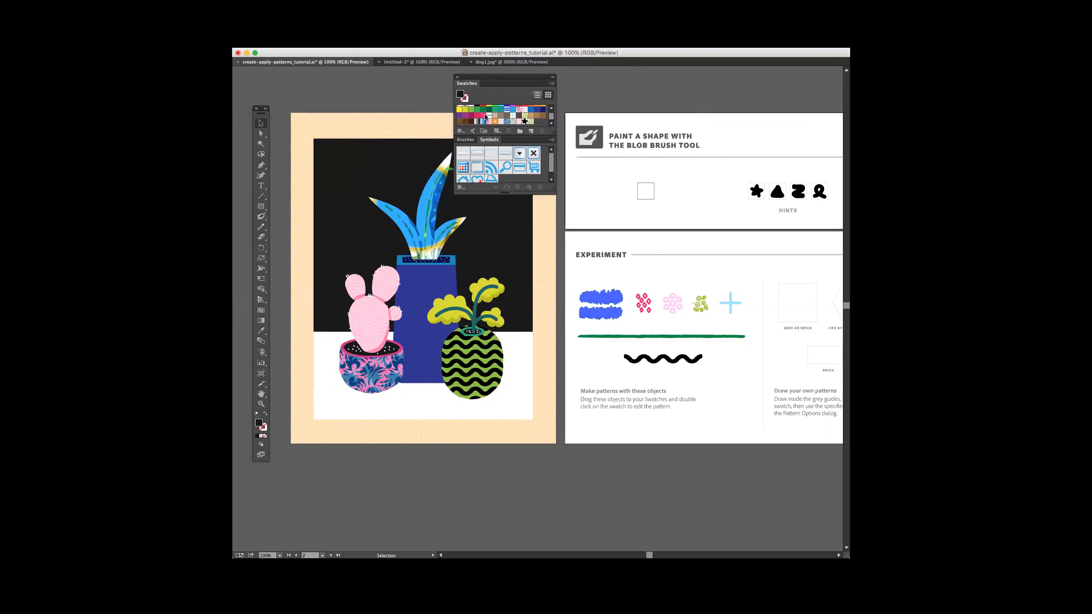
mouse_move(501, 80)
mouse_down()
mouse_move(632, 80)
mouse_move(605, 73)
mouse_up()
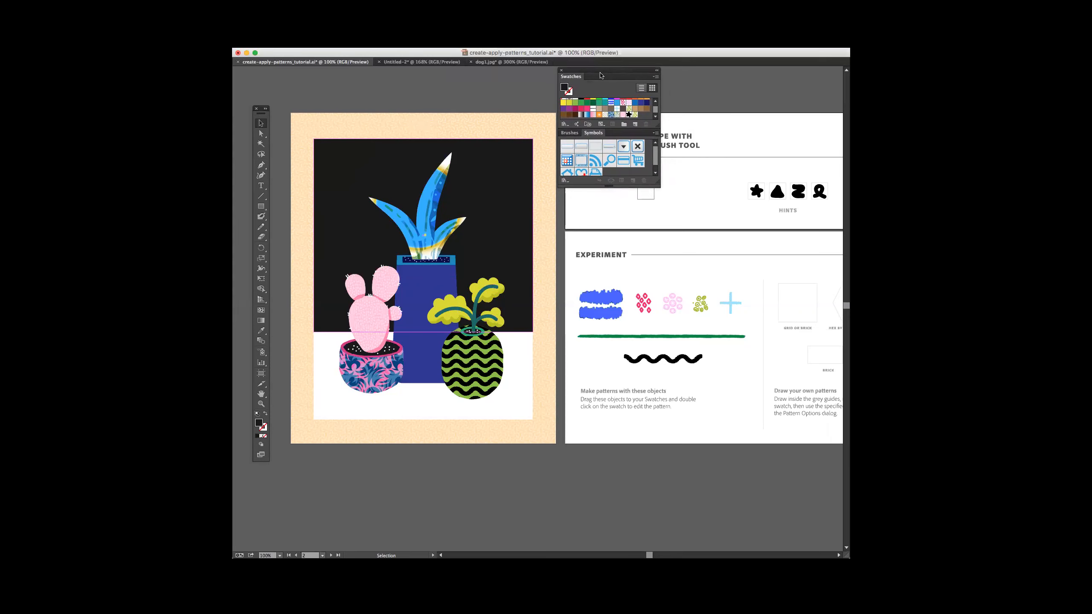
click(376, 326)
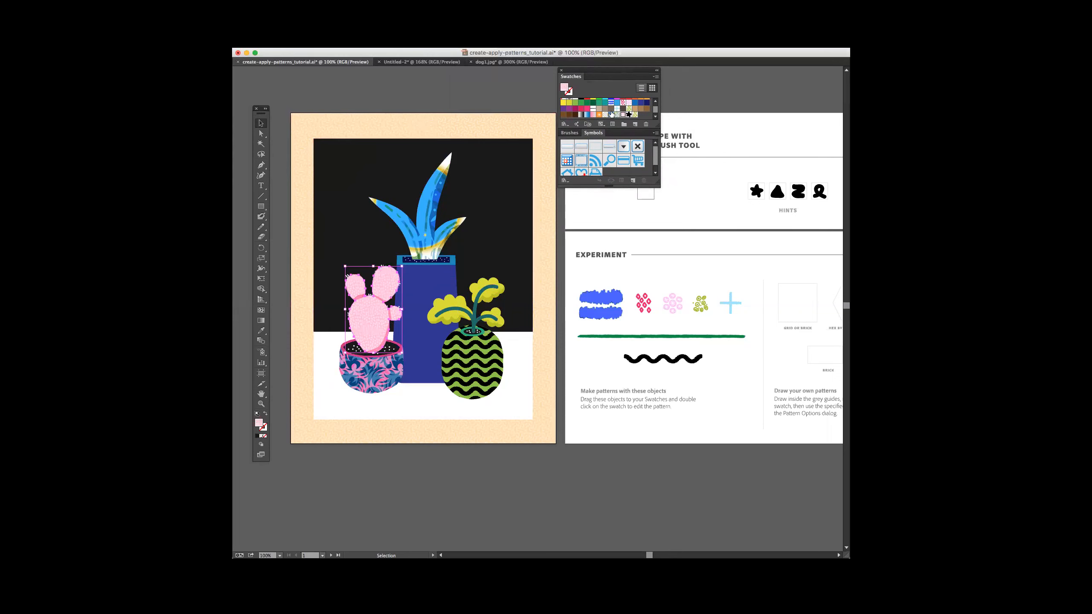
- Add the ribbon-loop shape from the Blob Brush hints to the Swatches as a pattern, and try it on the cactus before undoing the fill
drag(820, 192, 641, 115)
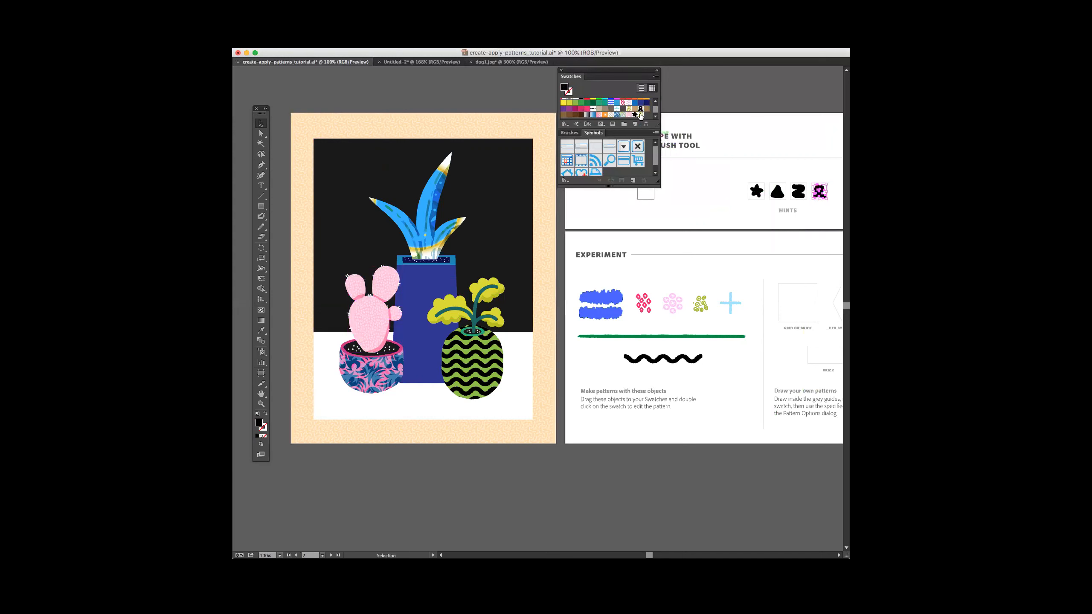
click(379, 330)
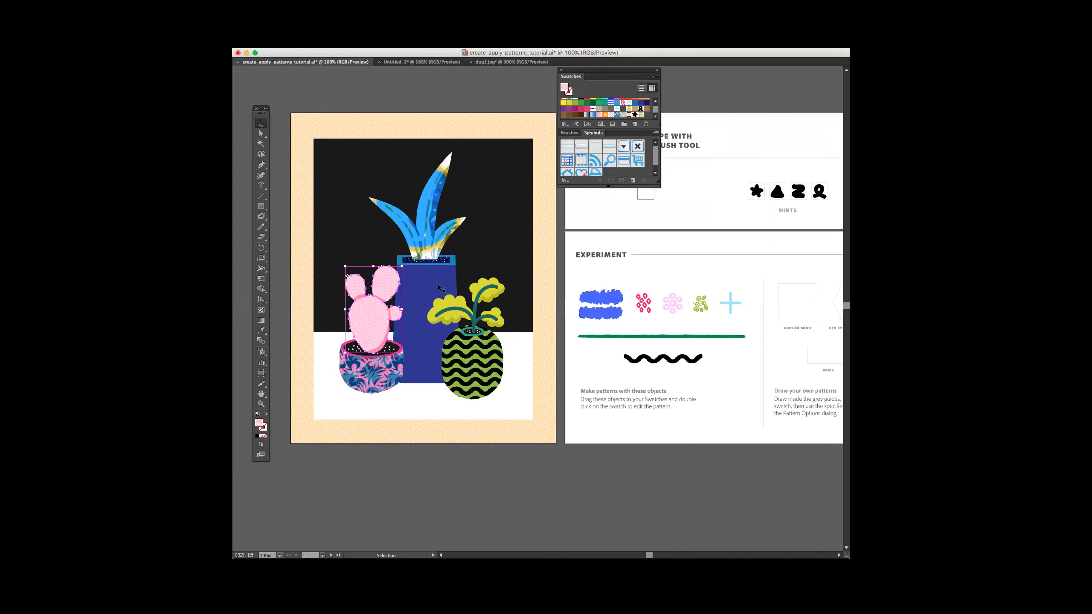
click(641, 108)
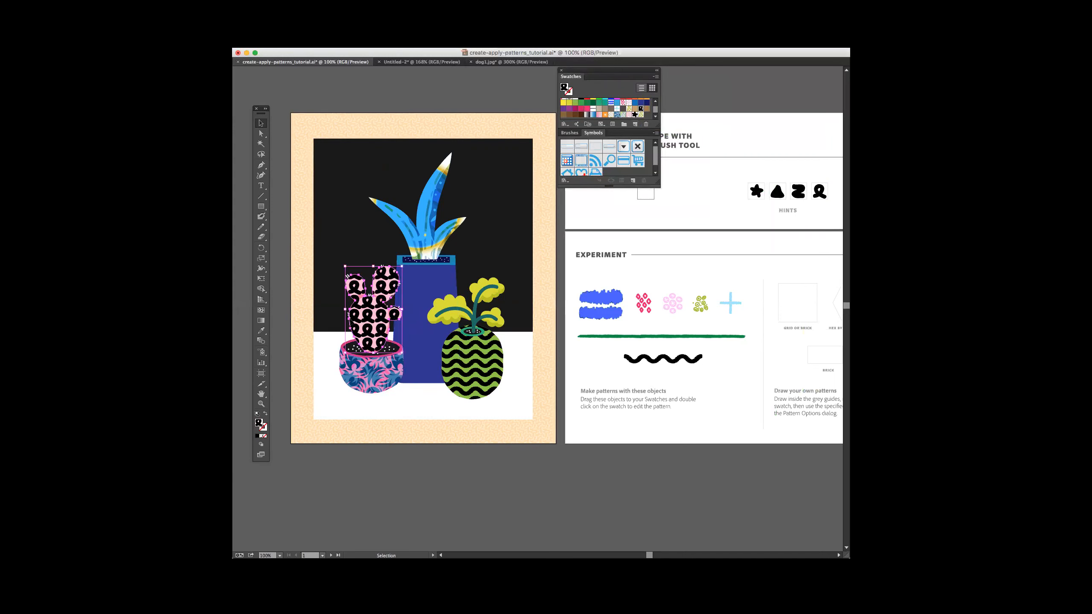
click(700, 235)
key(super+z)
key(super+z)
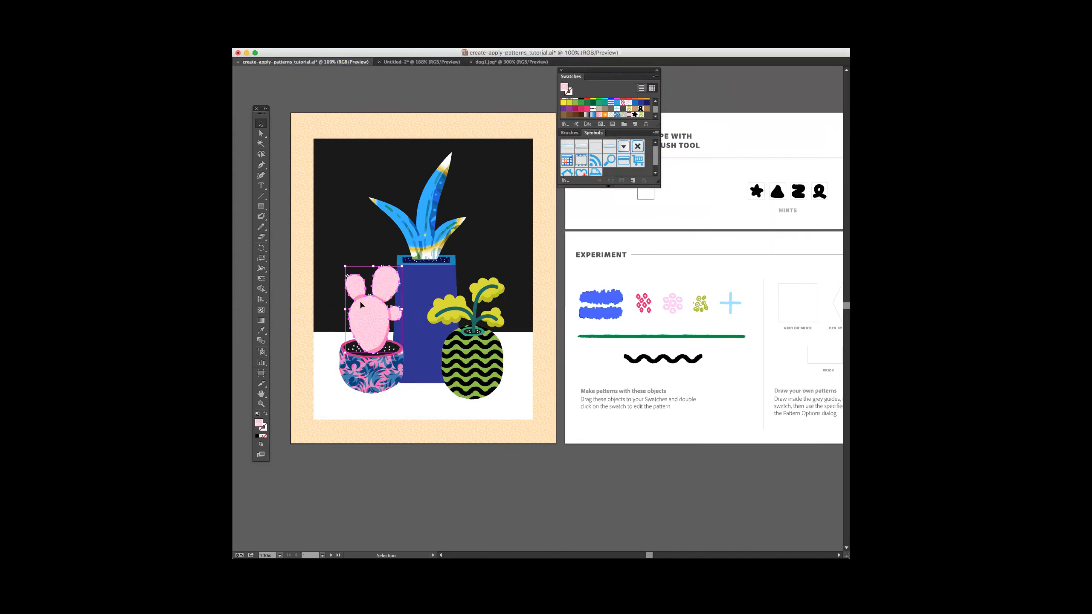
- Deselect the cactus, choose the Blob Brush tool, and adjust its default brush size in the tool options
click(505, 477)
click(261, 216)
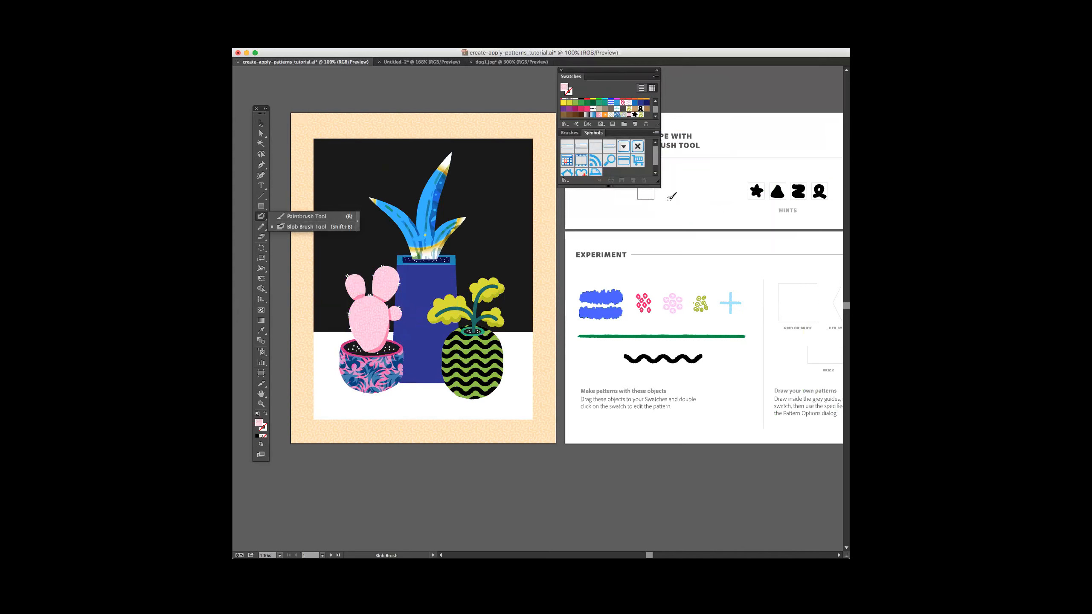
click(284, 227)
double_click(260, 218)
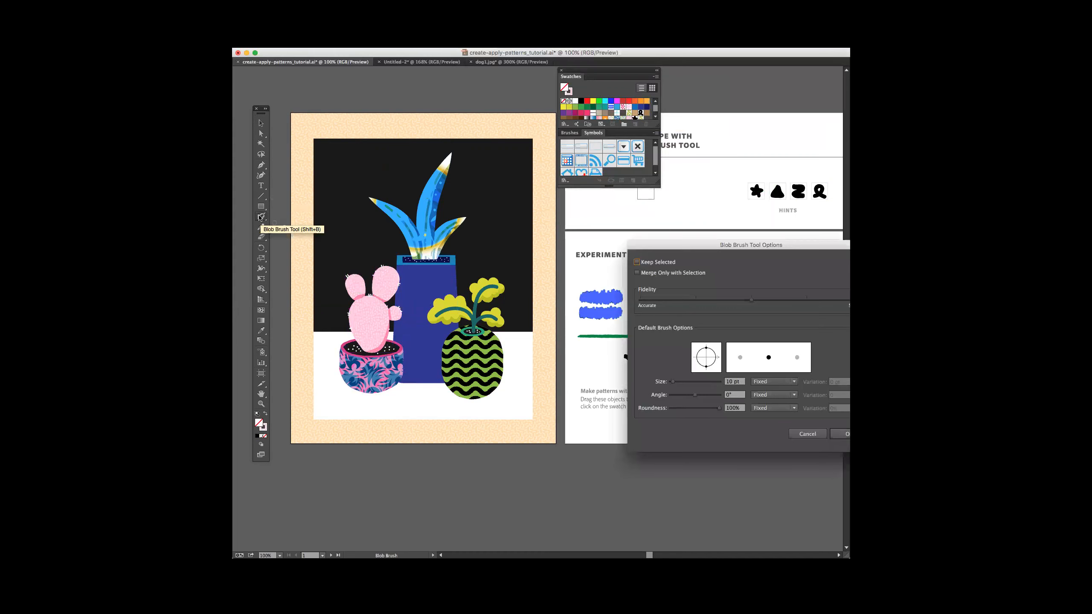
drag(730, 250, 600, 225)
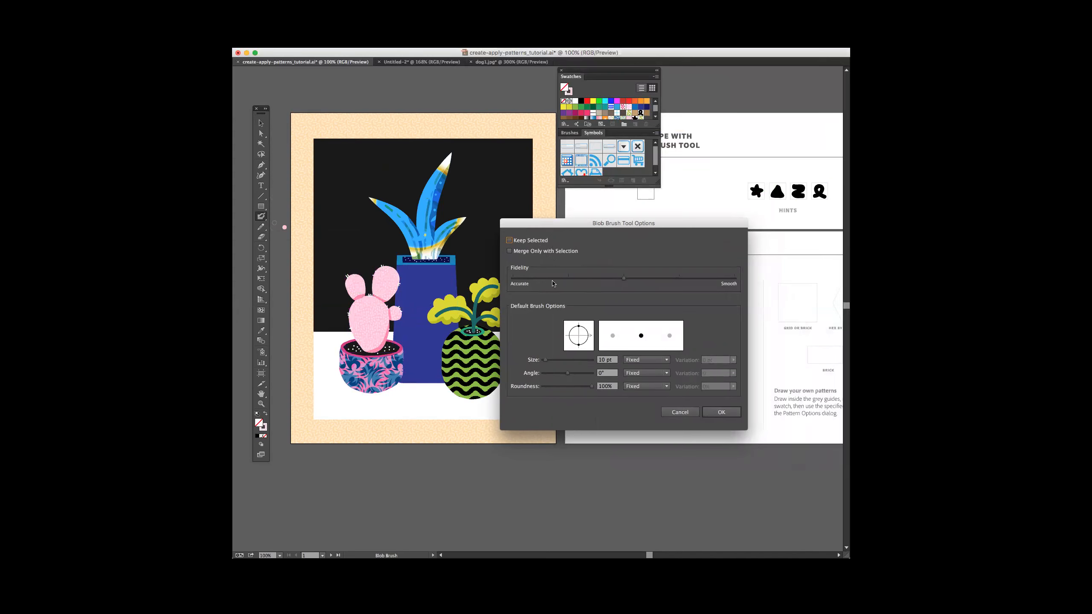
click(623, 281)
drag(545, 360, 547, 361)
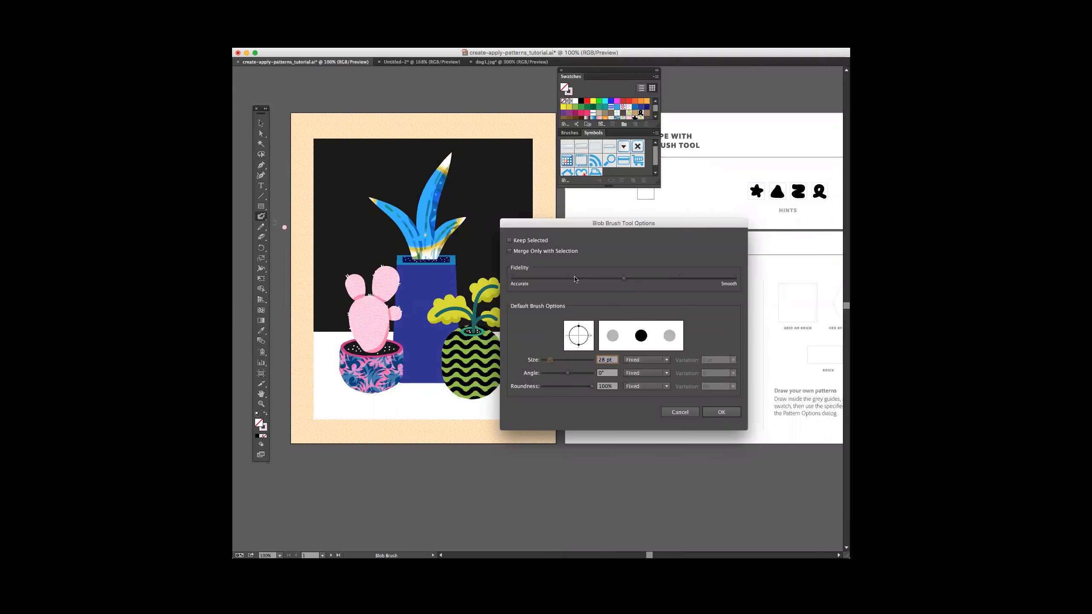
drag(612, 359, 588, 358)
key(Return)
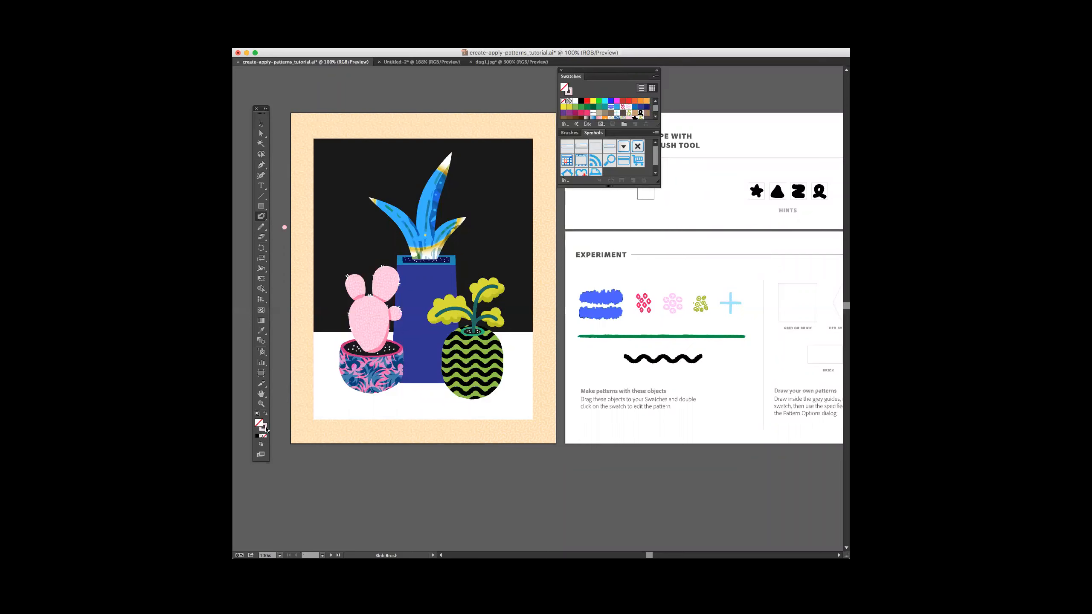
- Reset the fill and stroke to the default colours and paint a black shape with the Blob Brush inside the exercise's square
key(d)
scroll(701, 189, left, 5)
scroll(701, 190, up, 2)
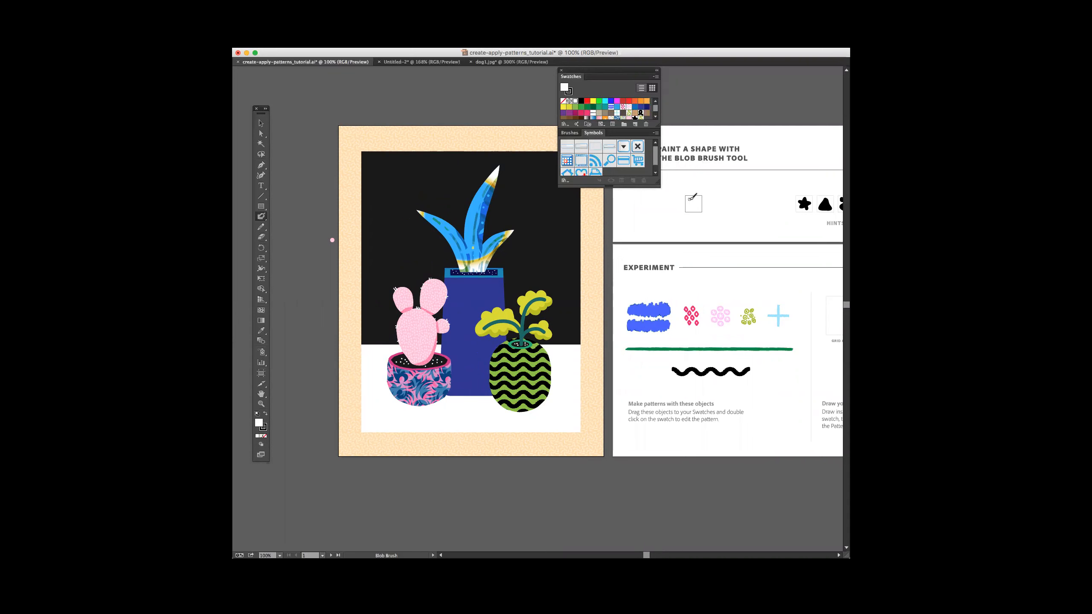
scroll(693, 199, right, 2)
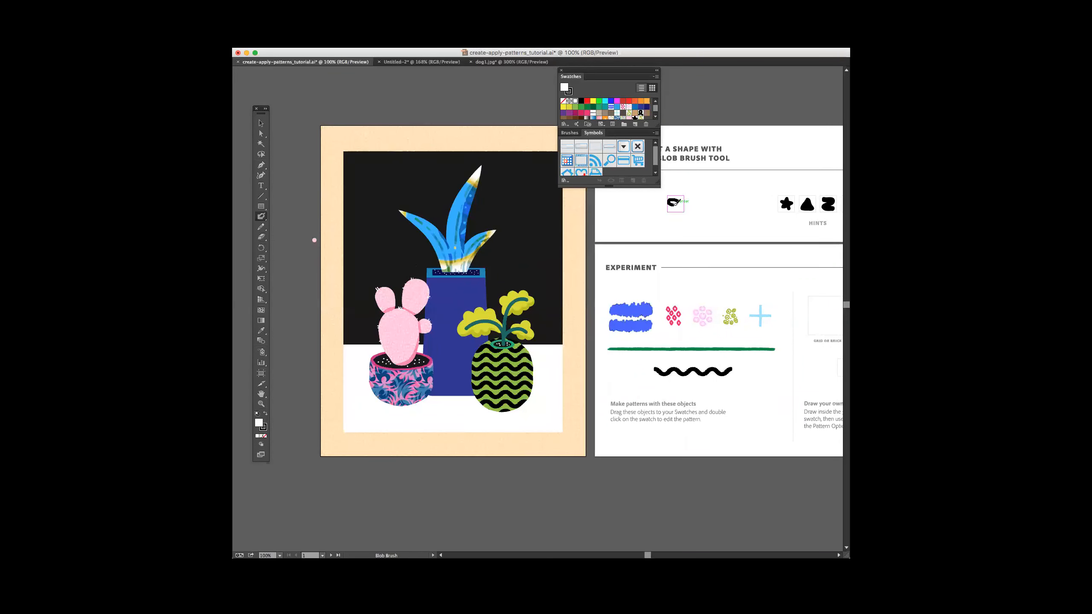
click(676, 205)
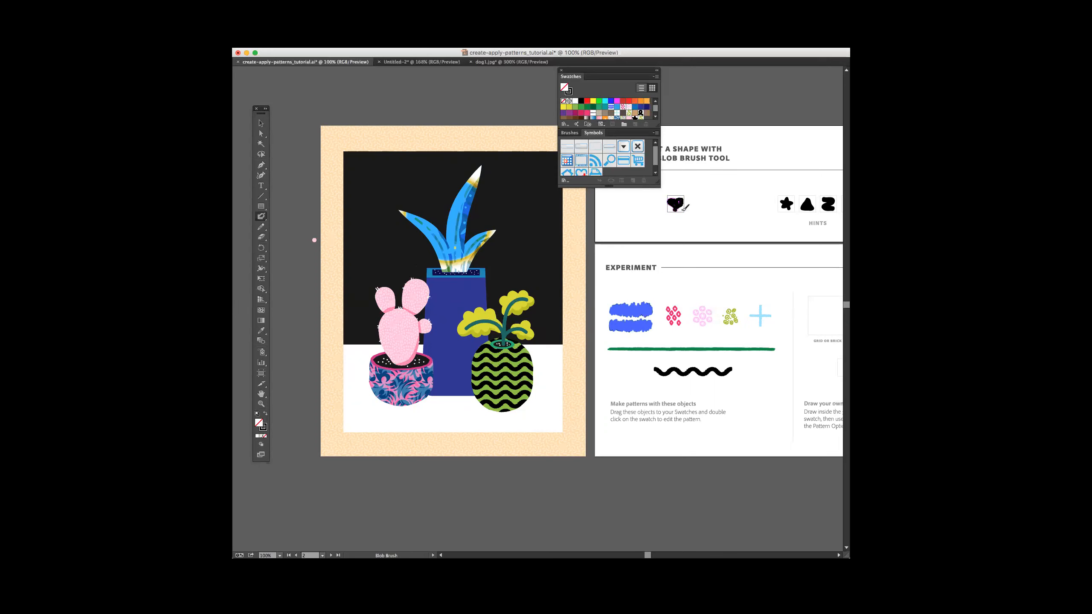
- Rework the painted strokes by undoing and repainting them to form a solid black heart in the exercise's square
key(super)
key(super+z)
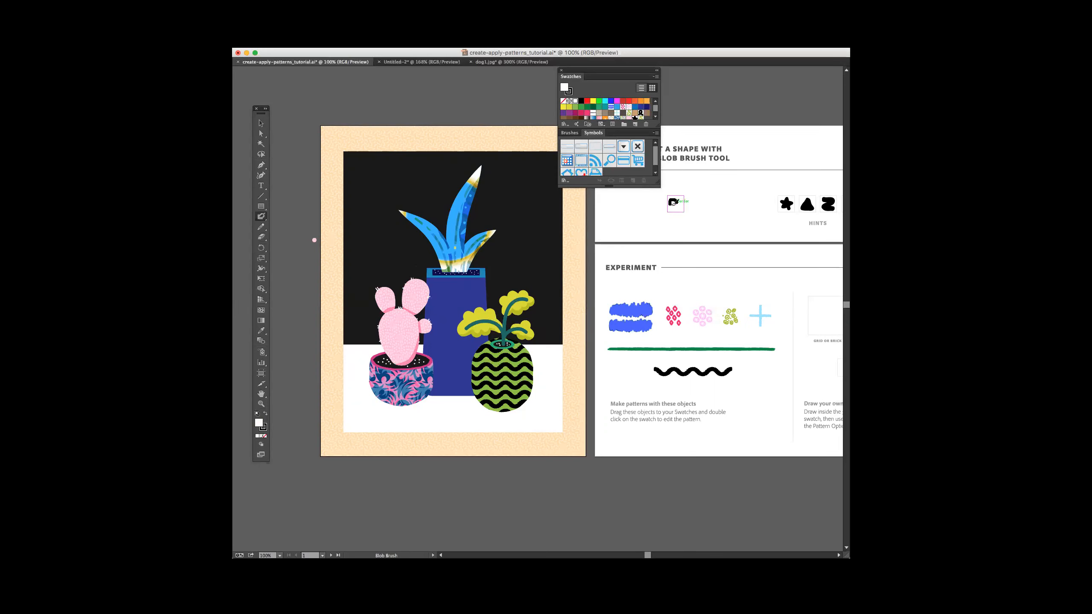
key(super+shift+z)
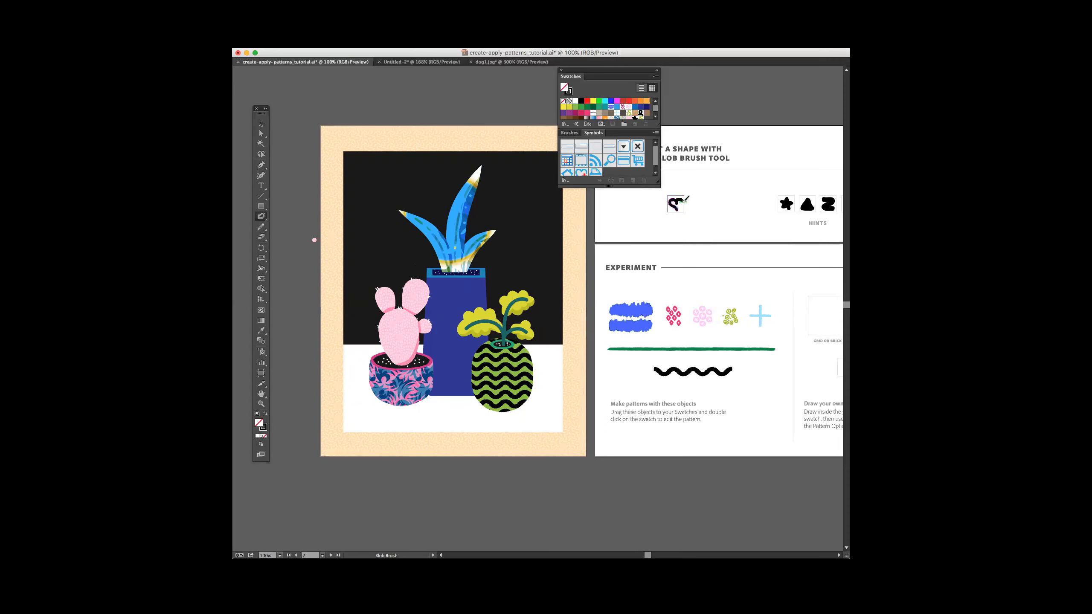
mouse_move(677, 210)
mouse_down()
mouse_move(672, 202)
mouse_move(684, 199)
mouse_move(678, 208)
mouse_up()
key(super+z)
key(super+z)
drag(678, 200, 681, 199)
key(v)
click(389, 126)
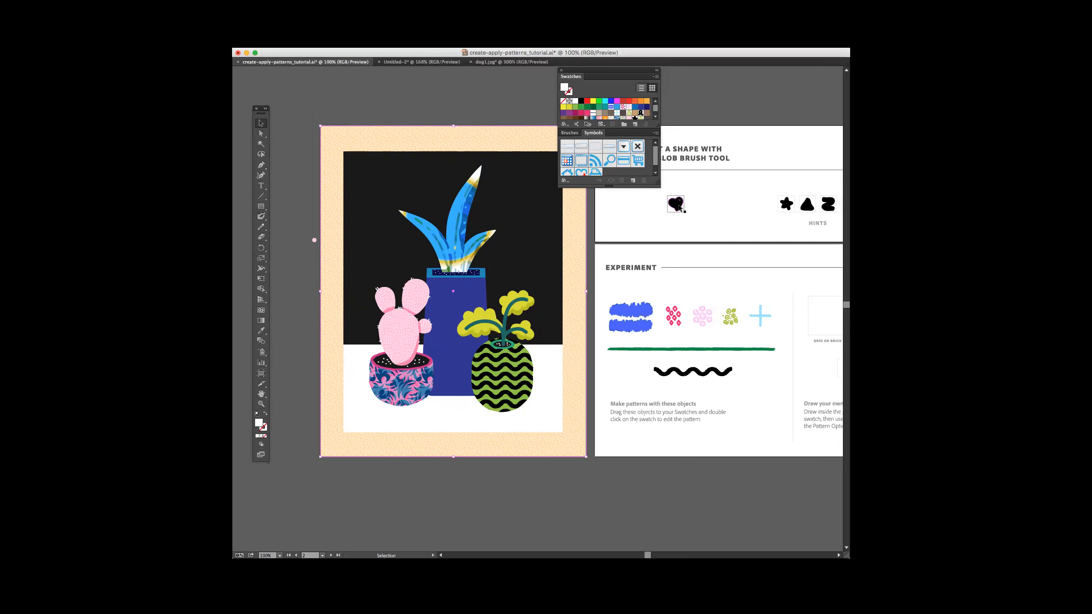
- Place the Swatches panel group over the plant illustration, clear of the Blob Brush exercise and its heart
key(a)
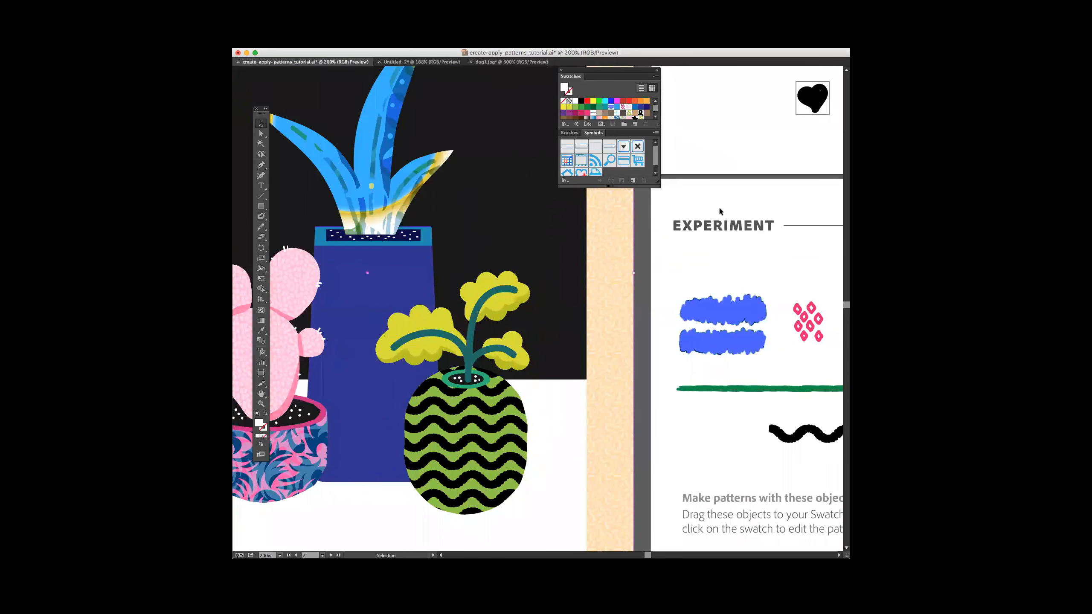
scroll(718, 206, up, 2)
scroll(718, 205, right, 5)
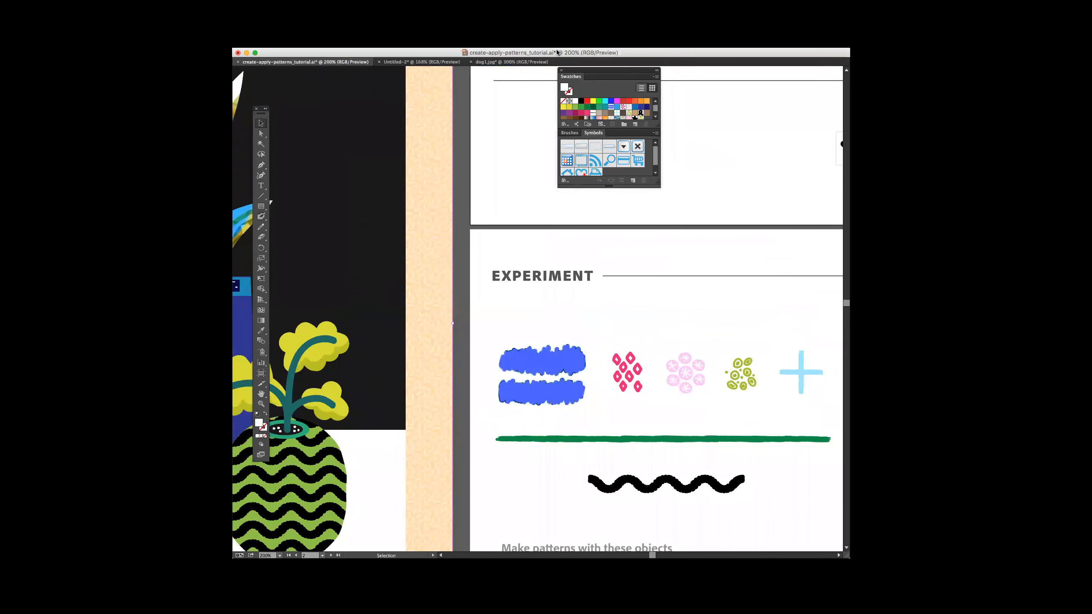
drag(584, 73, 342, 138)
scroll(589, 134, up, 2)
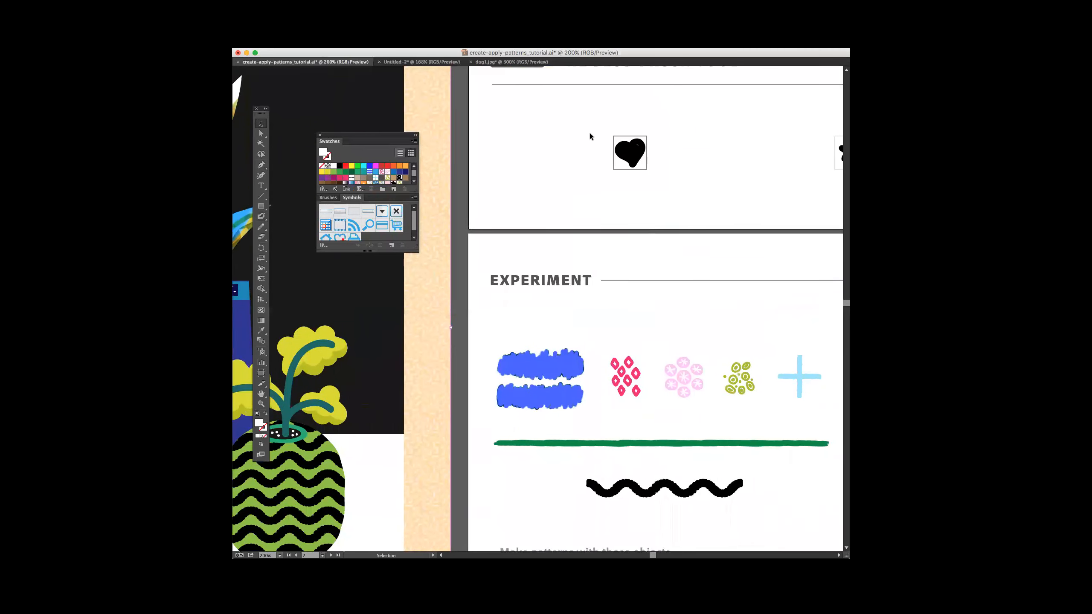
key(super+minus)
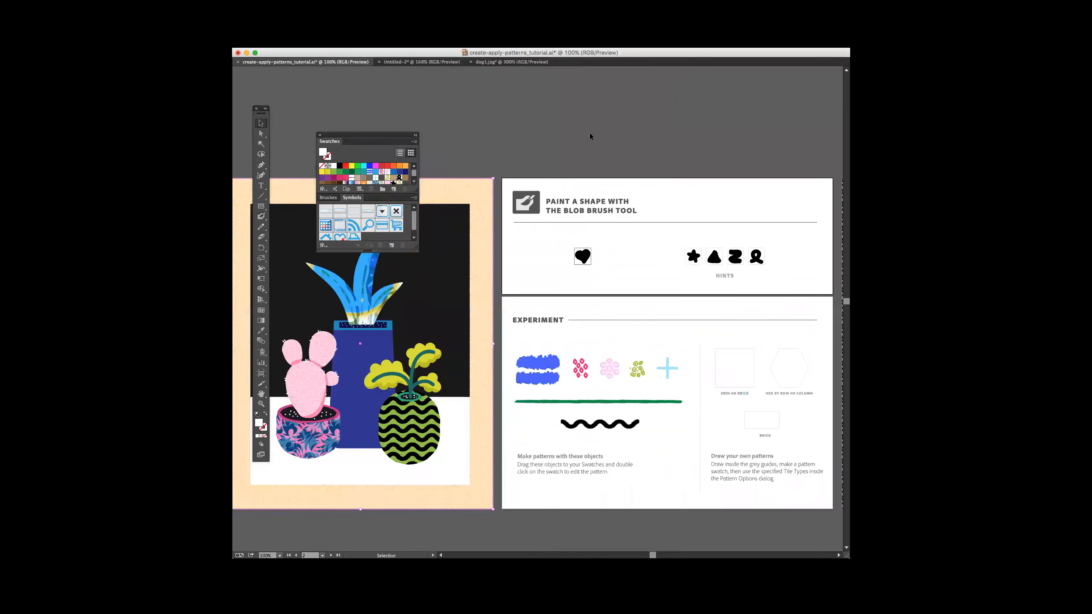
- Try a Blob Brush touch-up on the heart's upper lobe, undo it, and return to the Selection tool
key(super+plus)
key(super+plus)
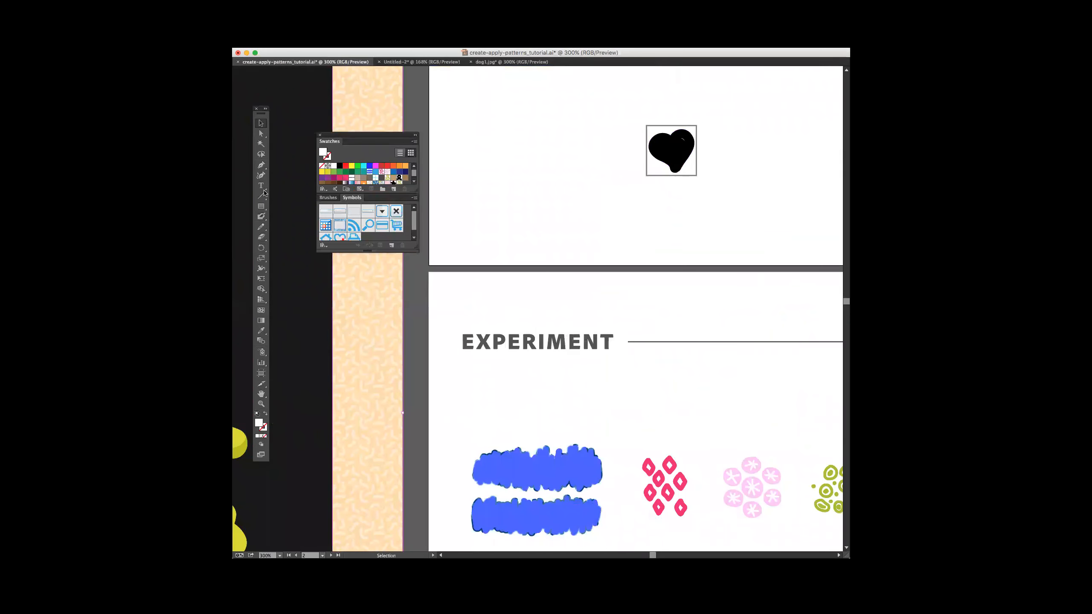
click(261, 216)
drag(678, 134, 686, 154)
key(super+z)
key(super+z)
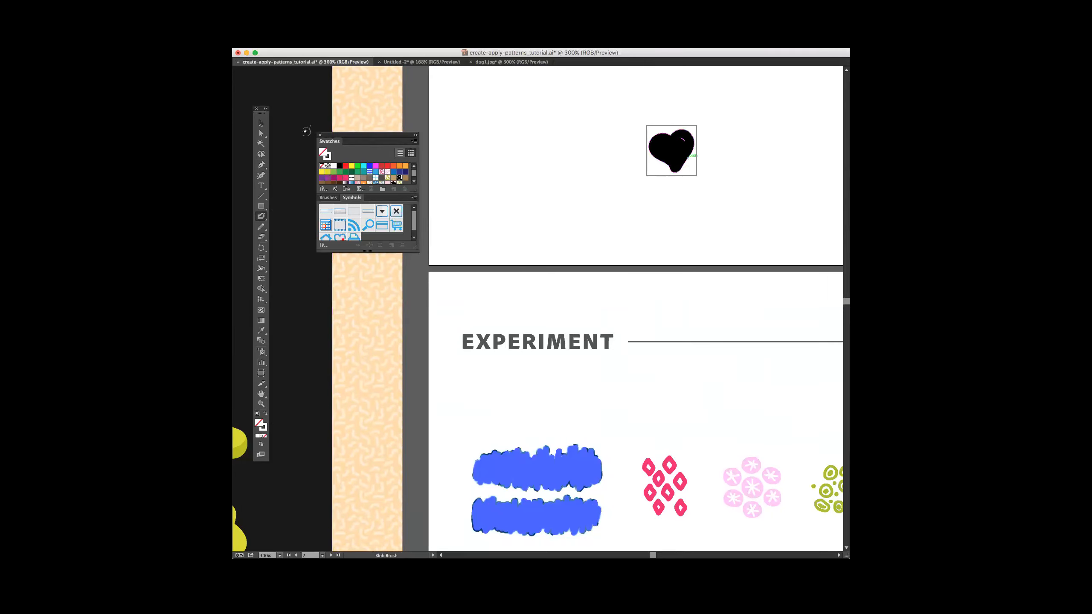
click(260, 123)
click(591, 145)
key(super+minus)
key(super+minus)
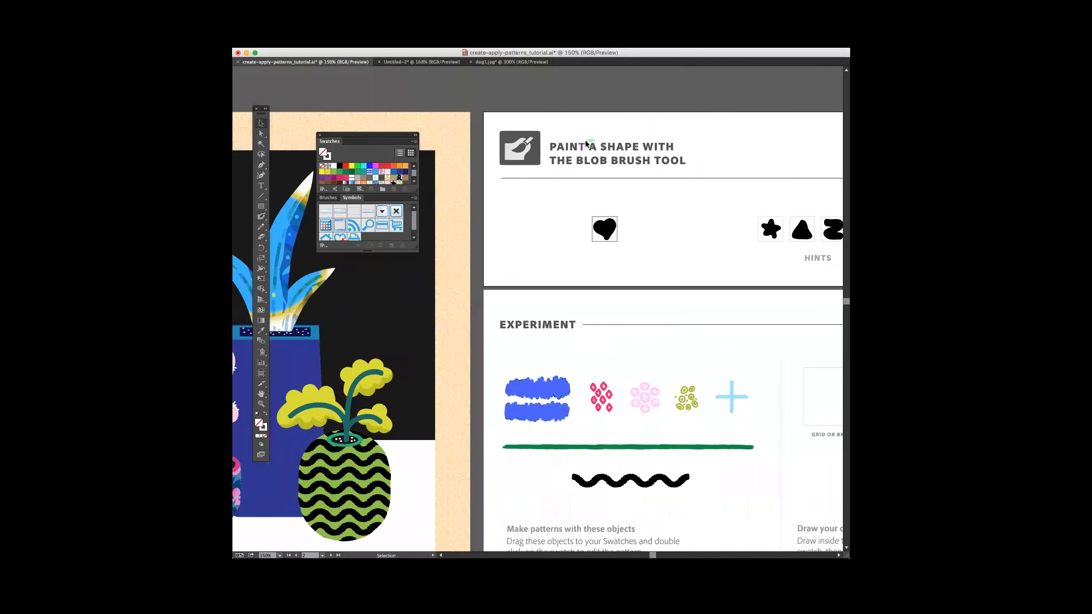
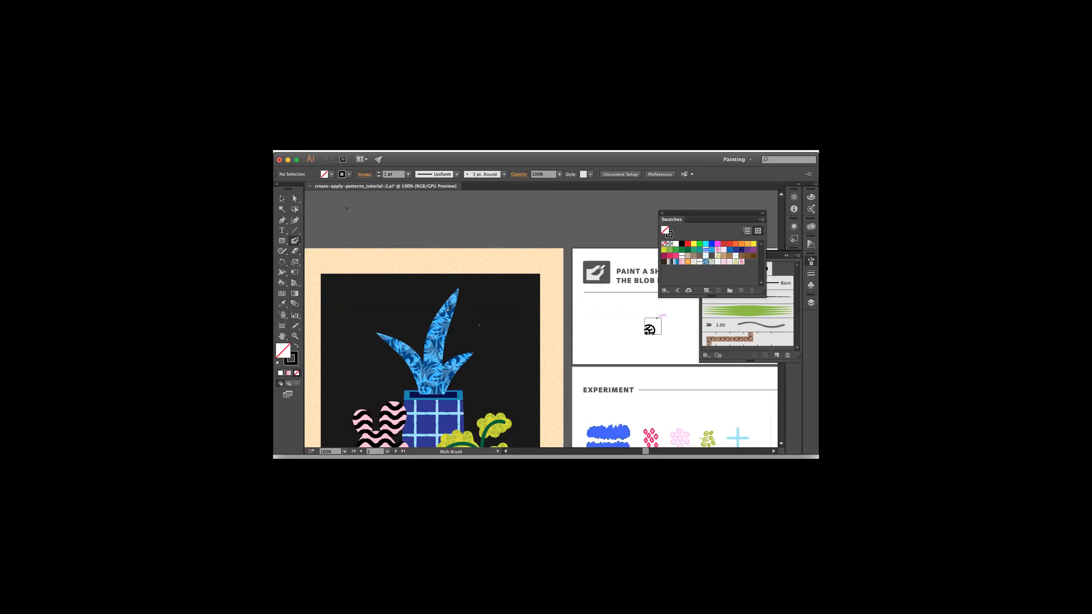
- Add the black shape painted in the Blob Brush exercise to the Swatches as a pattern and apply it to the tall blue pot
click(281, 198)
drag(644, 335, 688, 276)
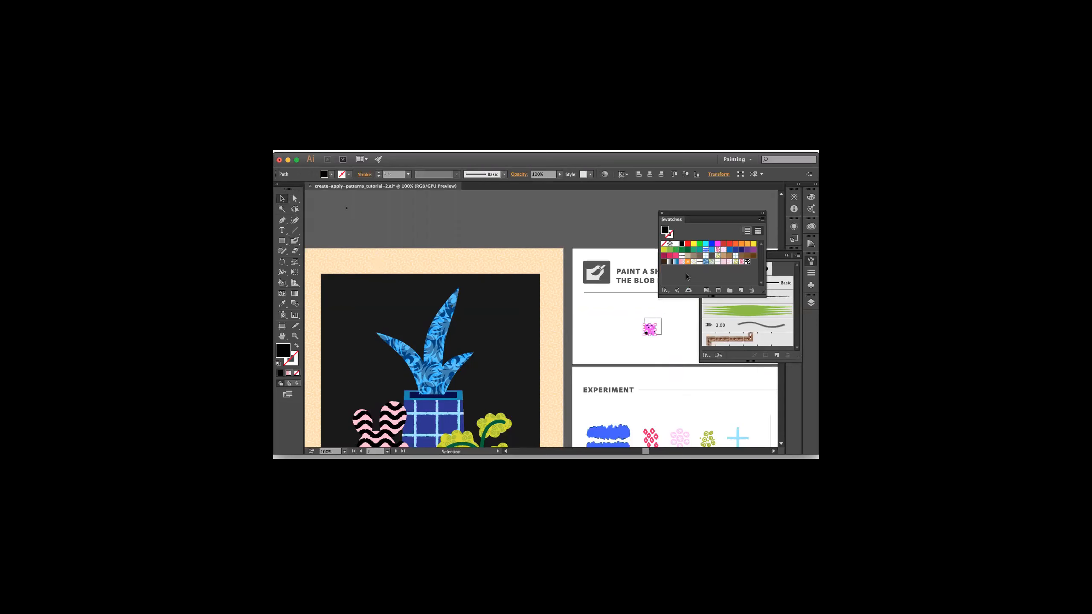
click(747, 262)
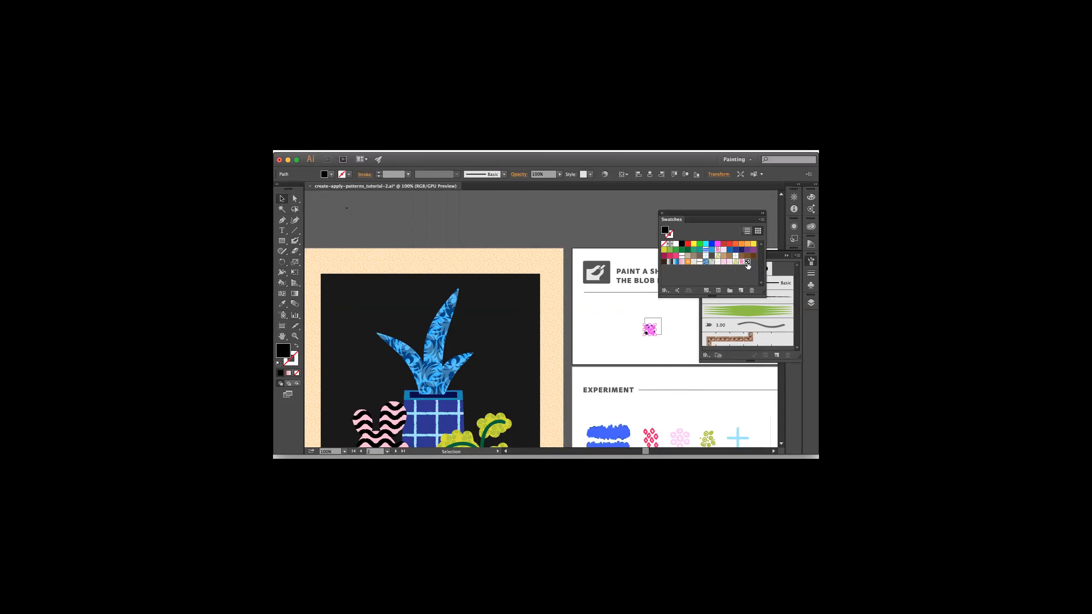
click(441, 416)
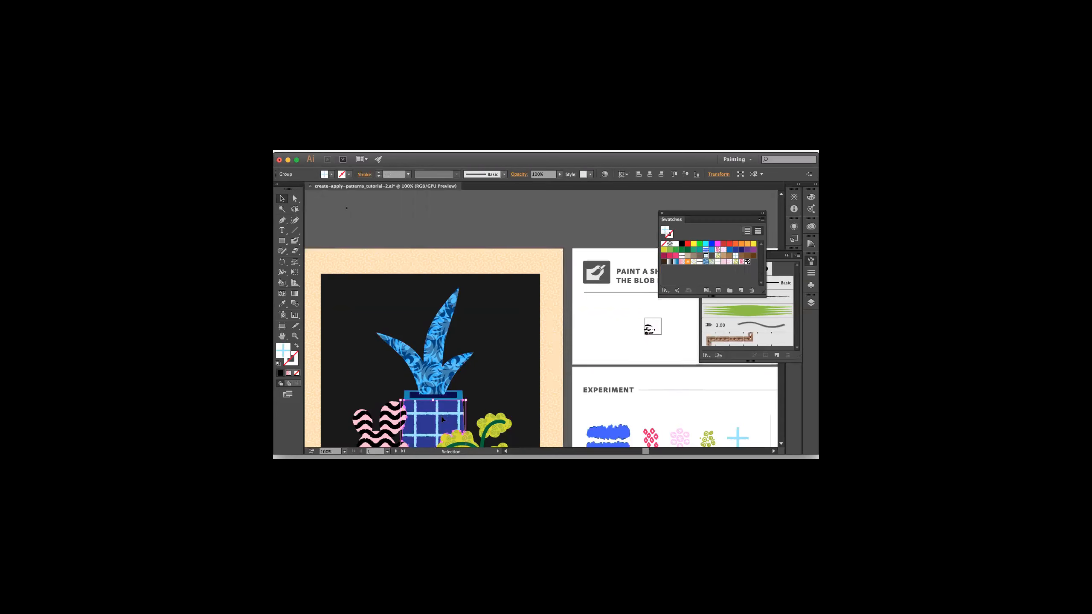
click(747, 262)
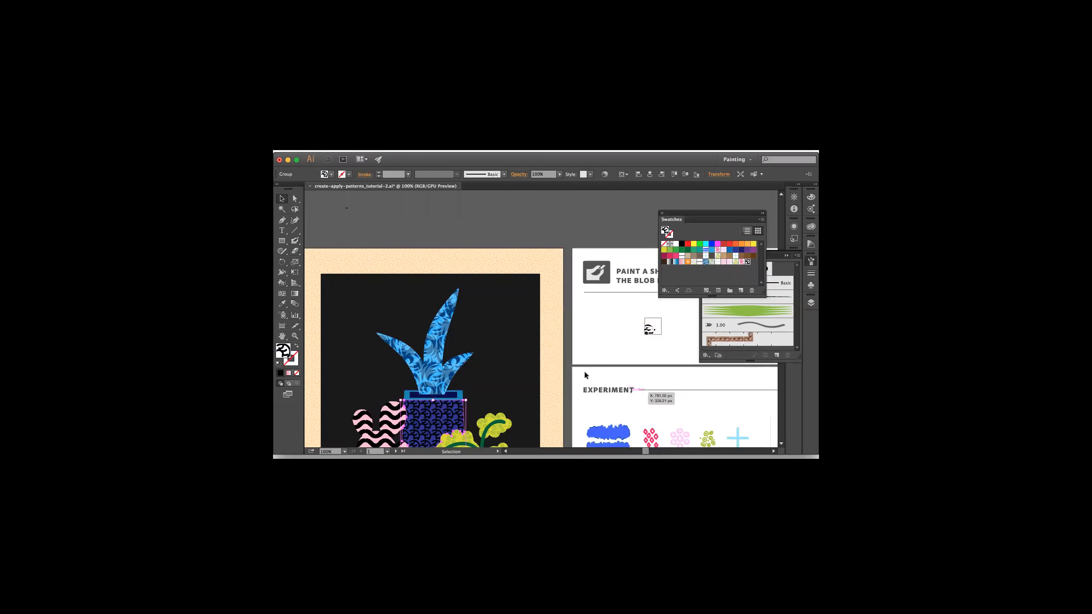
- Open the pot's new pattern swatch for editing, recolour its black artwork to a pinkish purple, and collapse the Pattern Options
click(781, 443)
drag(781, 444, 781, 444)
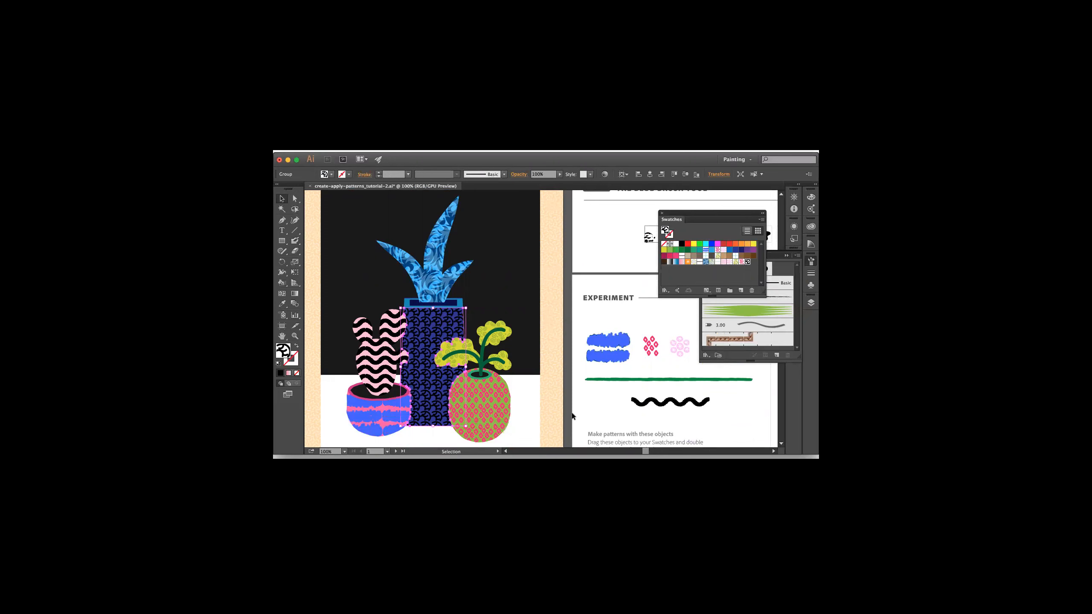
double_click(431, 346)
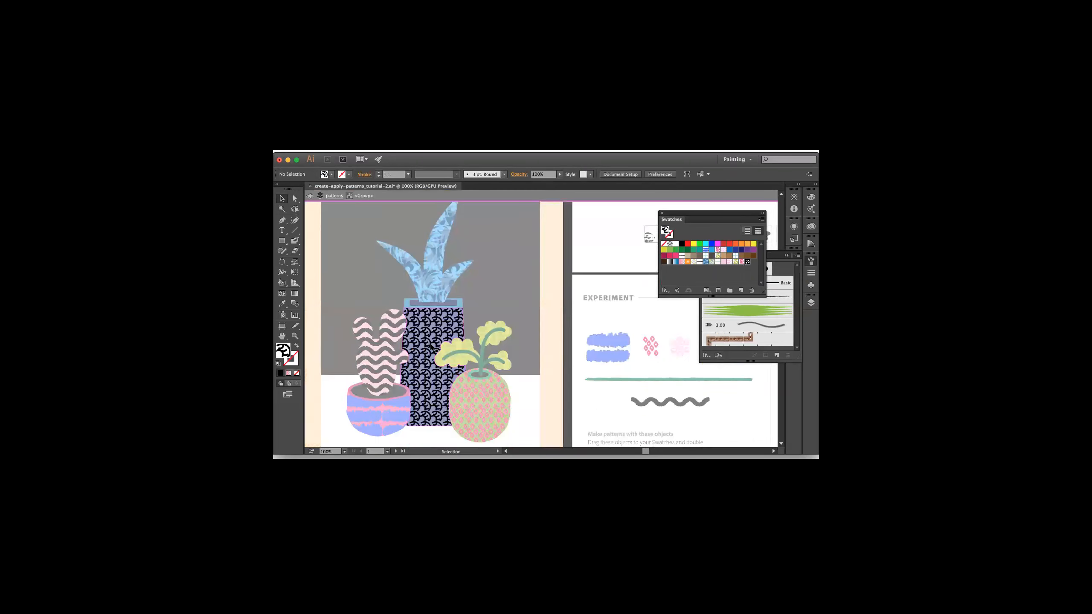
double_click(748, 264)
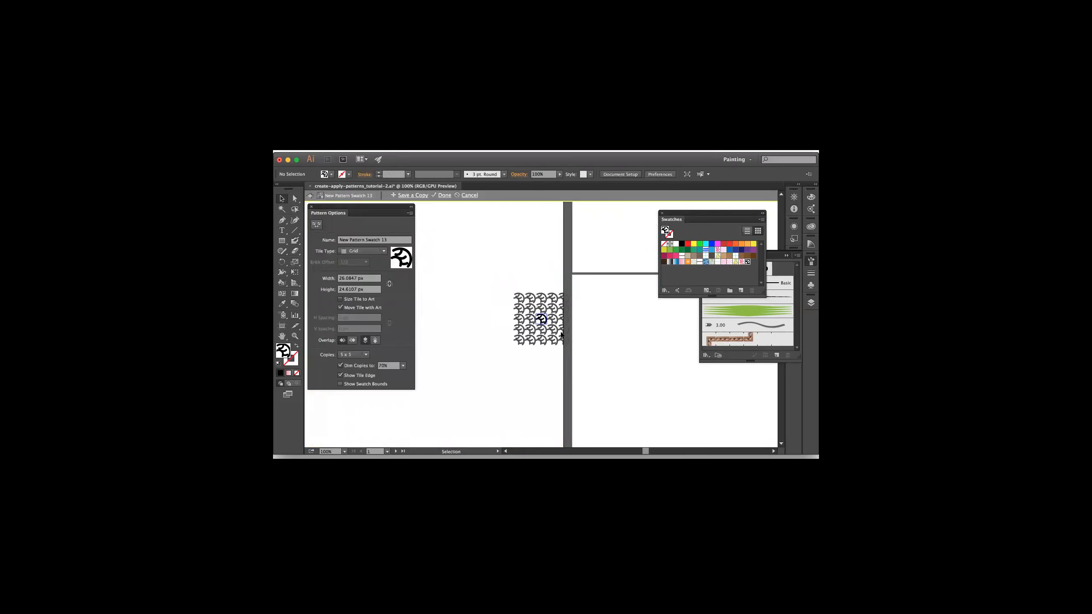
click(543, 322)
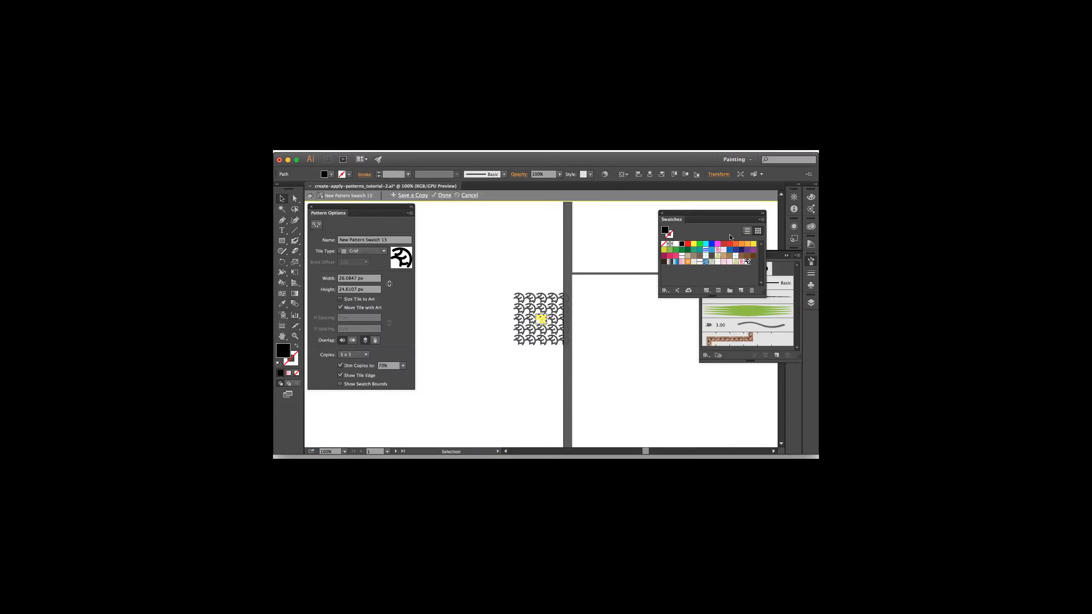
click(811, 197)
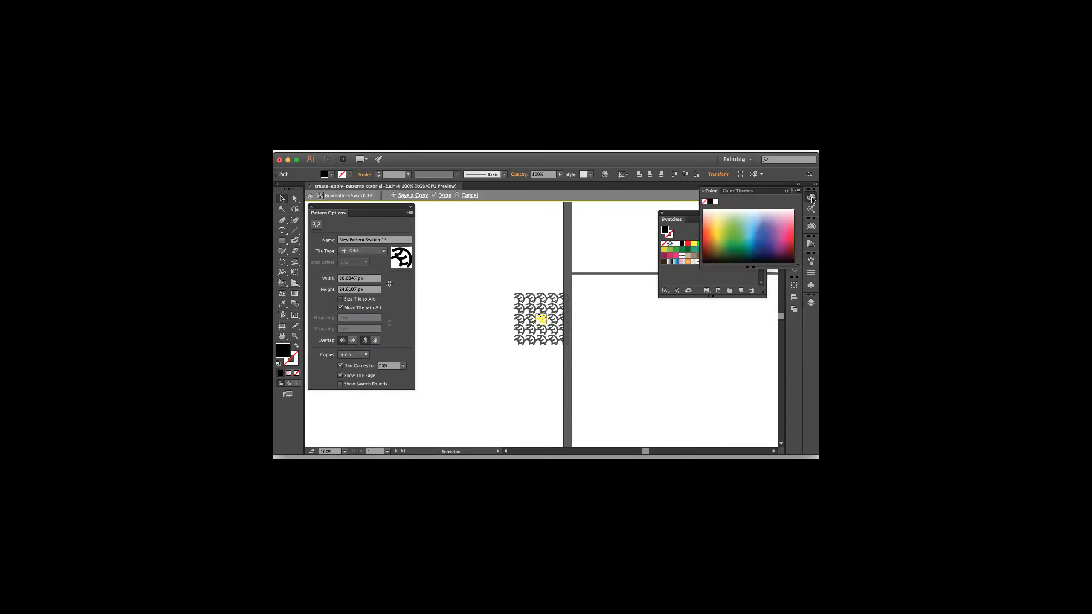
click(781, 241)
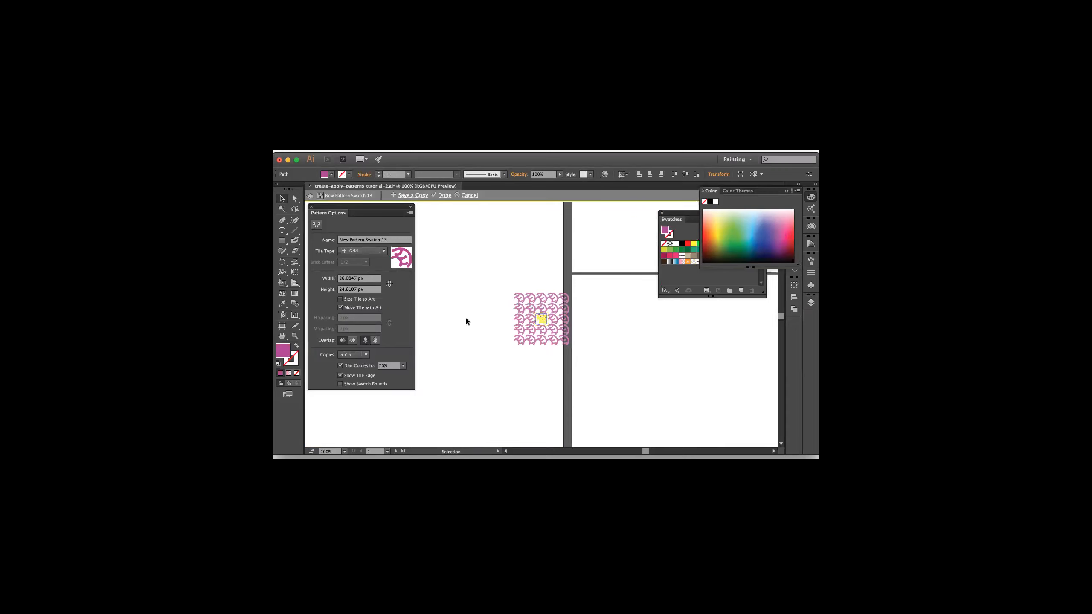
click(411, 207)
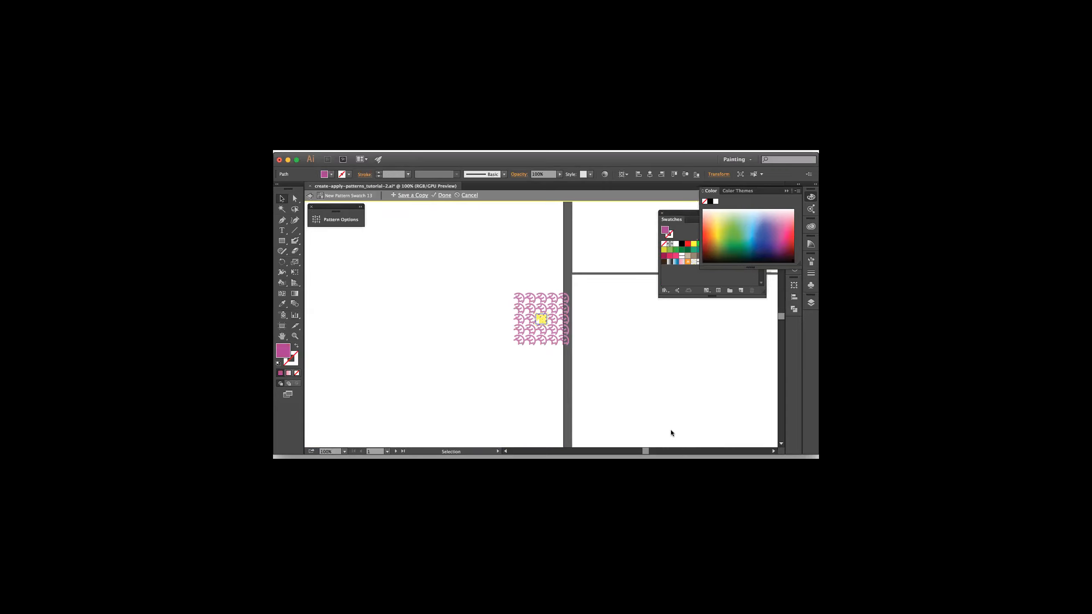
key(super+Tab)
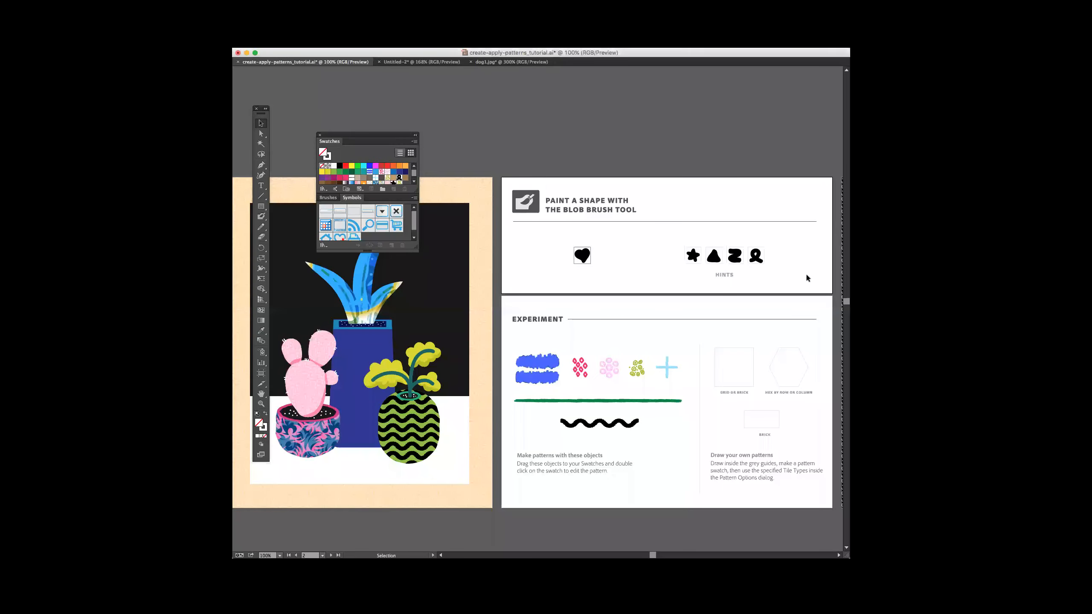
- Go through the grey pattern guides, and try moving the green artwork into the square guide and deleting it, undoing both
click(754, 340)
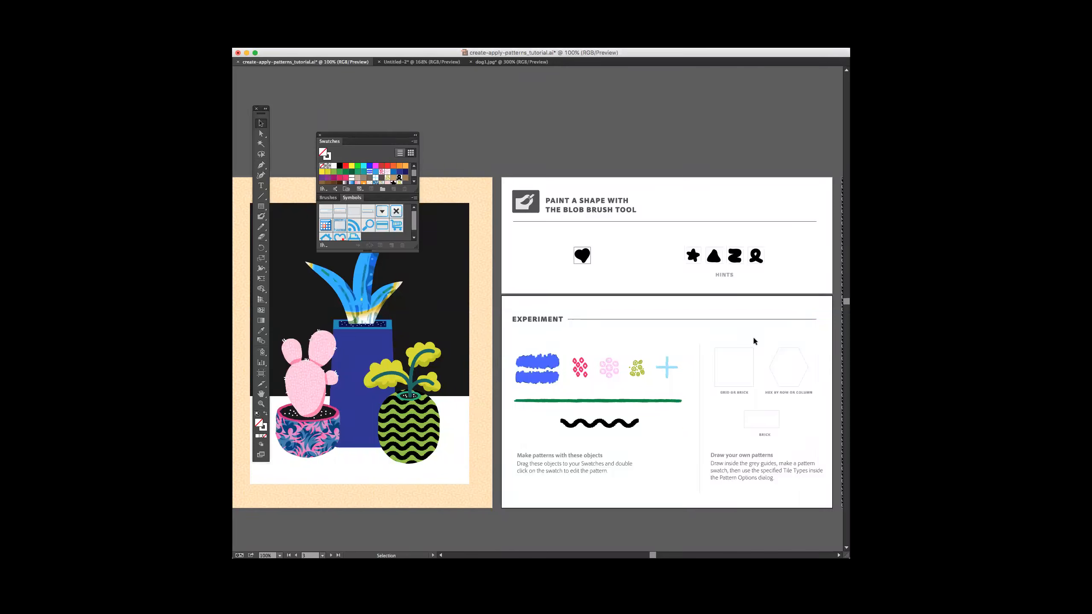
click(748, 349)
click(795, 348)
click(768, 409)
scroll(771, 396, right, 3)
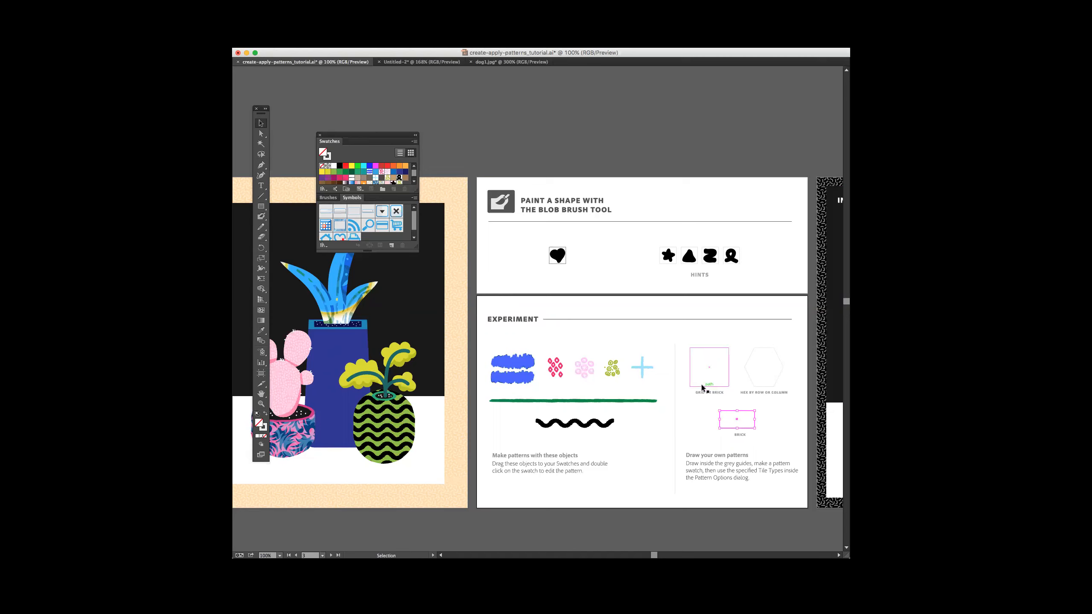
drag(598, 378, 696, 380)
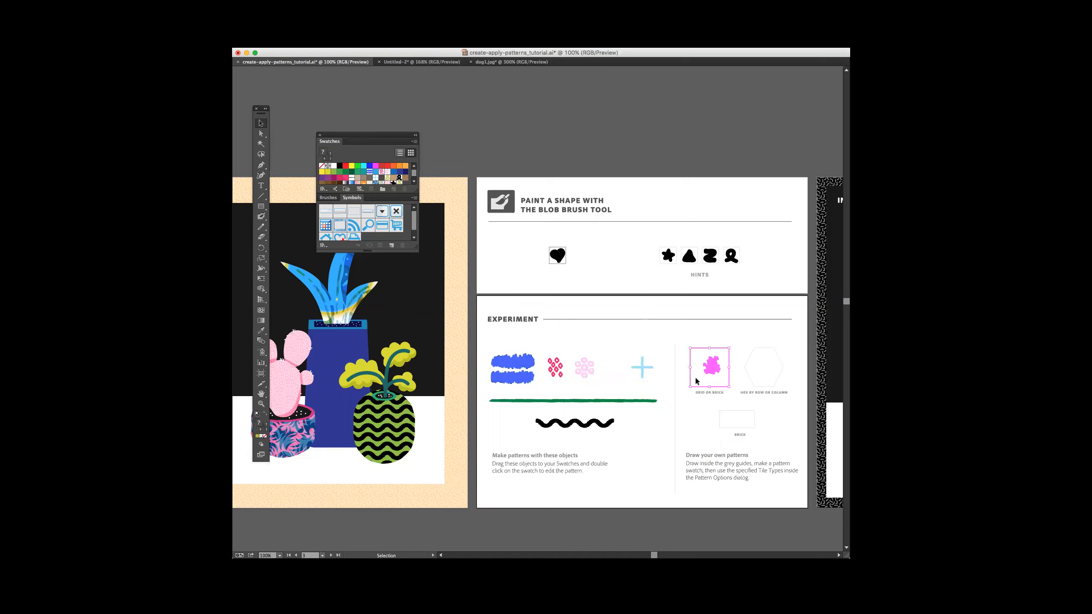
key(Delete)
key(super+z)
key(super+z)
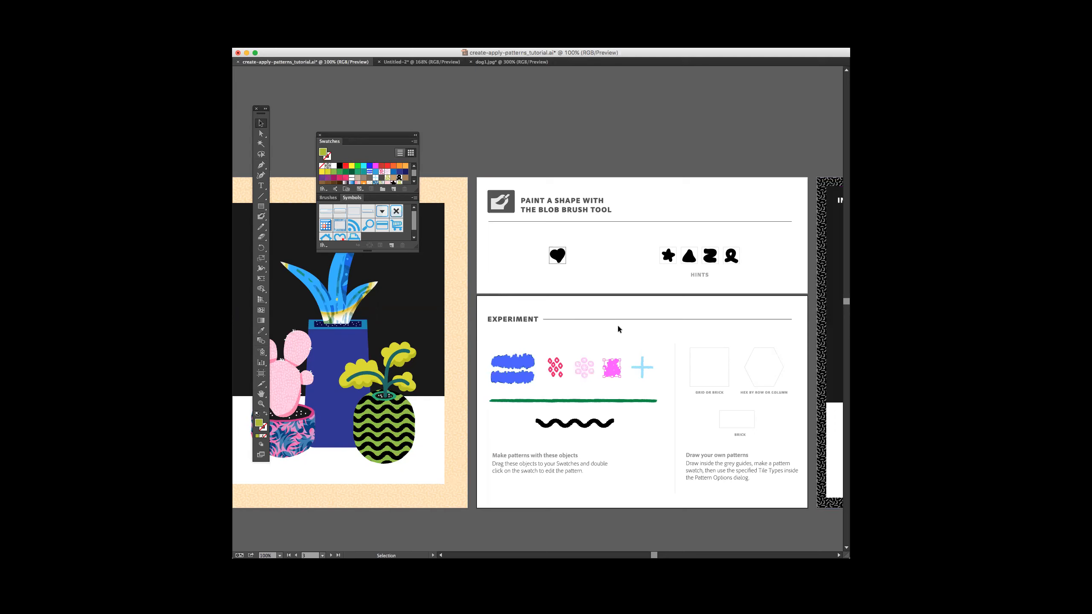
click(604, 347)
click(727, 348)
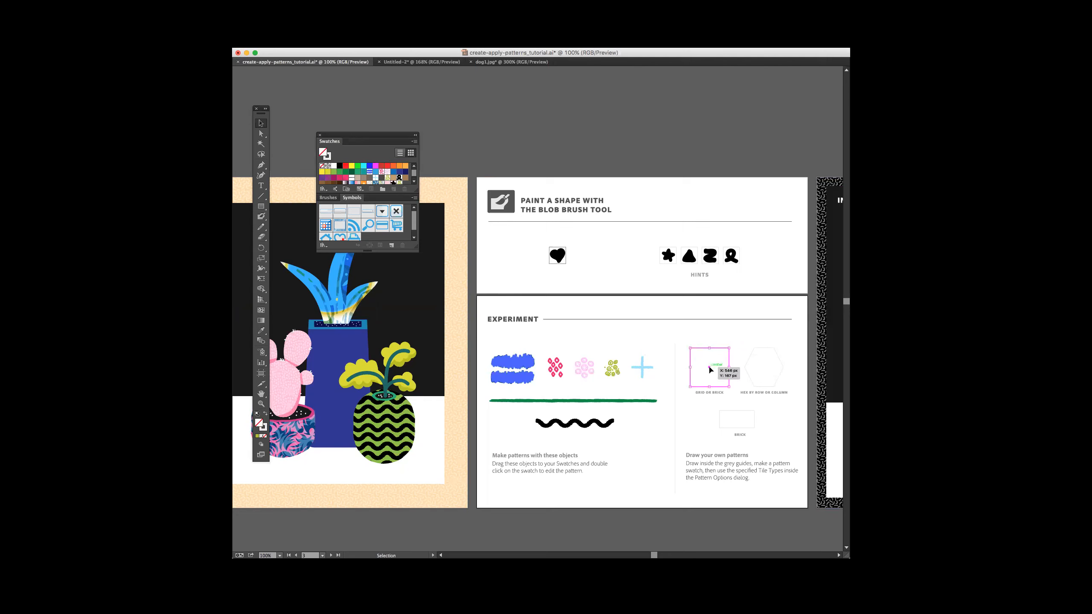
click(558, 255)
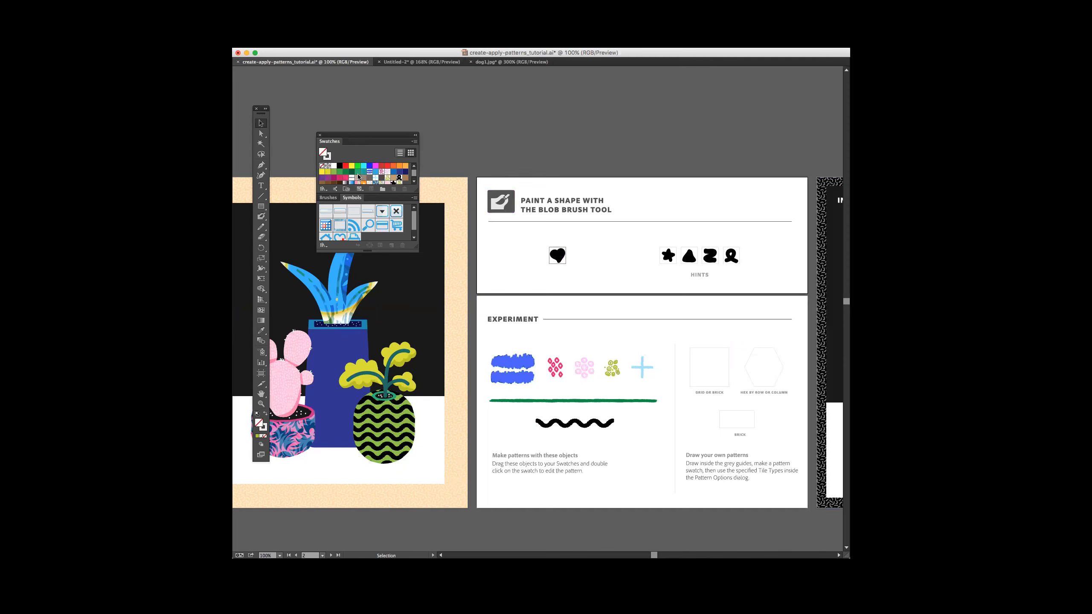
- Open the pink cactus pattern swatch for editing and place its Pattern Options beside the tiled preview
scroll(428, 395, left, 1)
scroll(428, 396, left, 2)
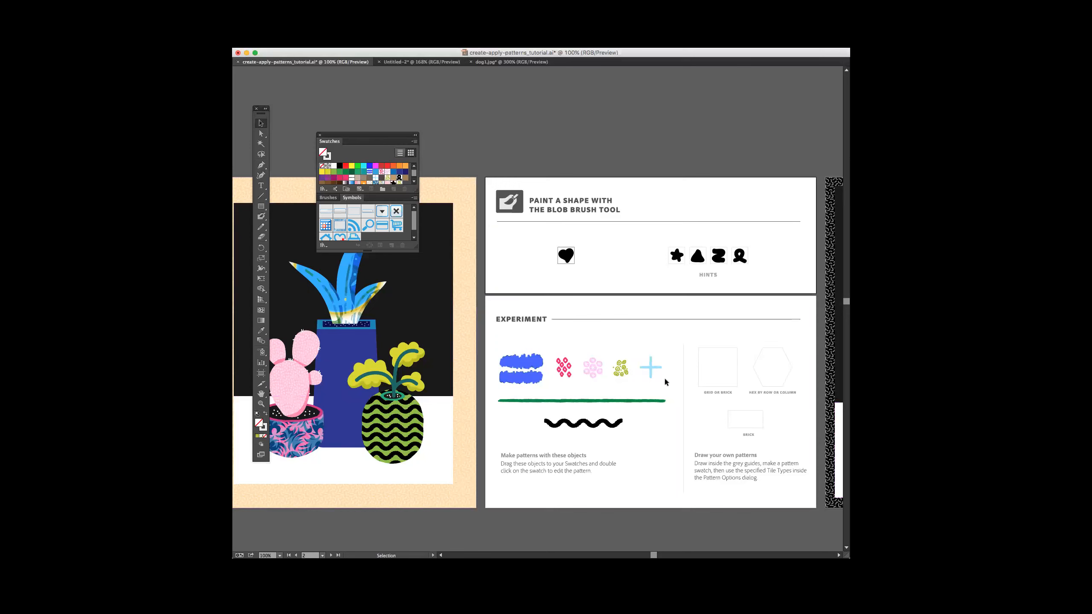
scroll(396, 178, down, 1)
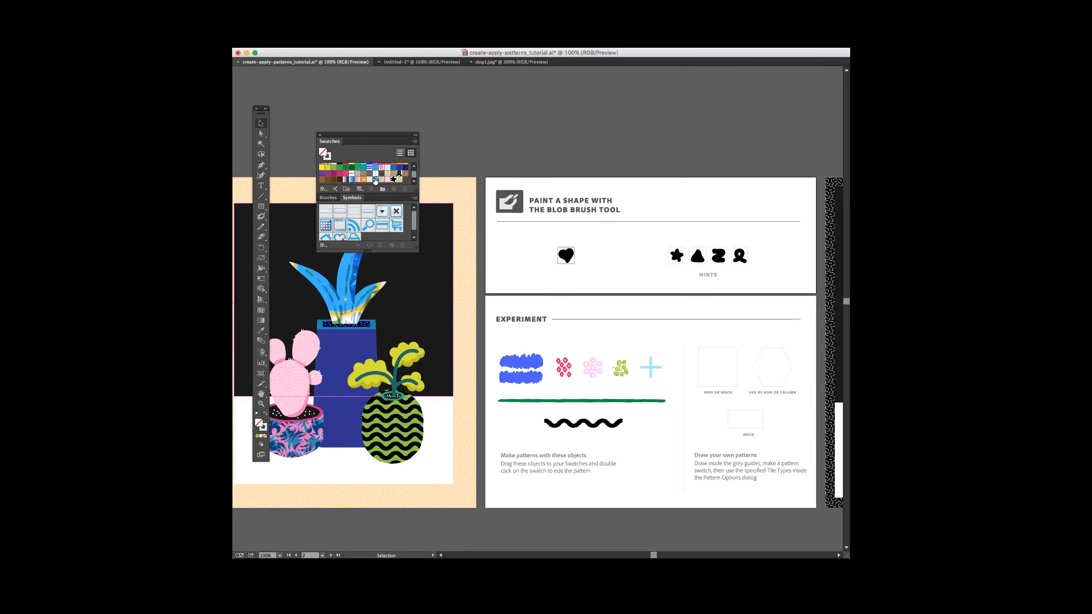
click(382, 168)
double_click(382, 169)
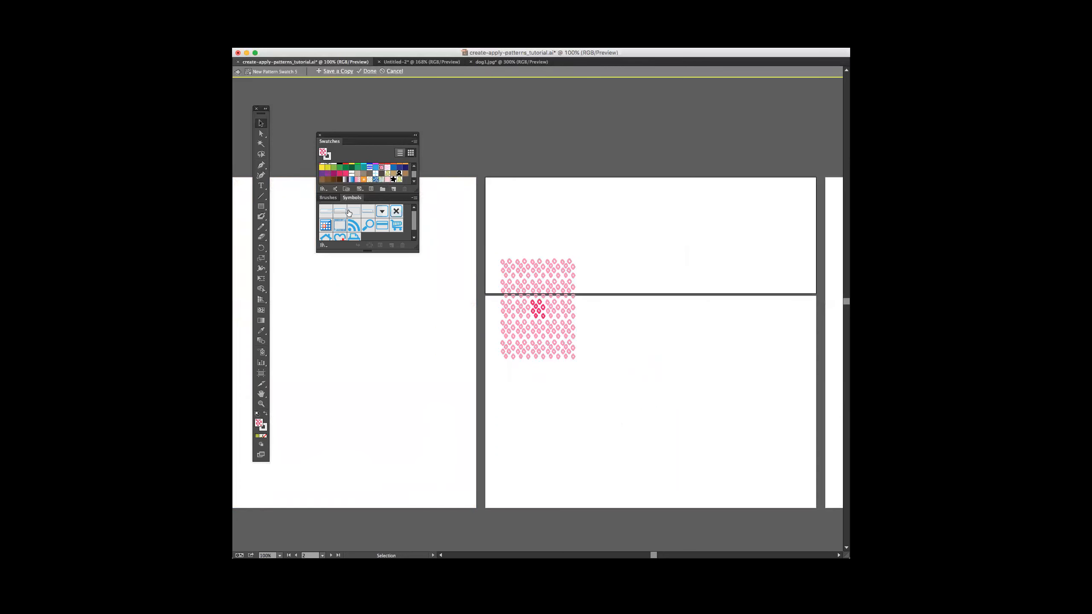
click(387, 180)
double_click(386, 180)
drag(300, 73, 621, 261)
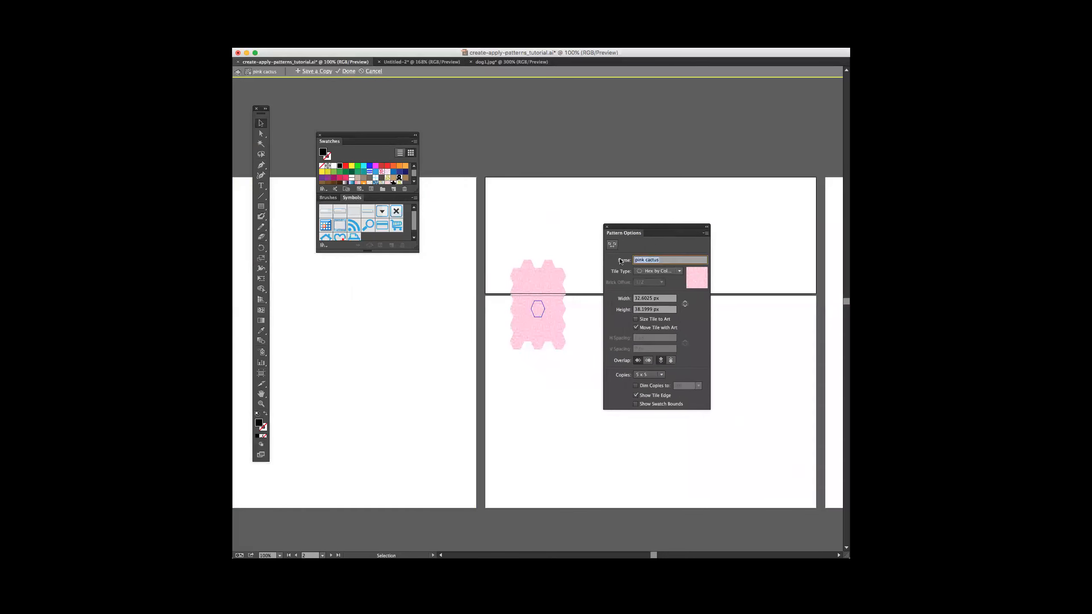
- Try the Grid, Brick by Row and Hex by Row tile types on the pink cactus pattern and return it to Hex by Column
click(657, 259)
click(678, 272)
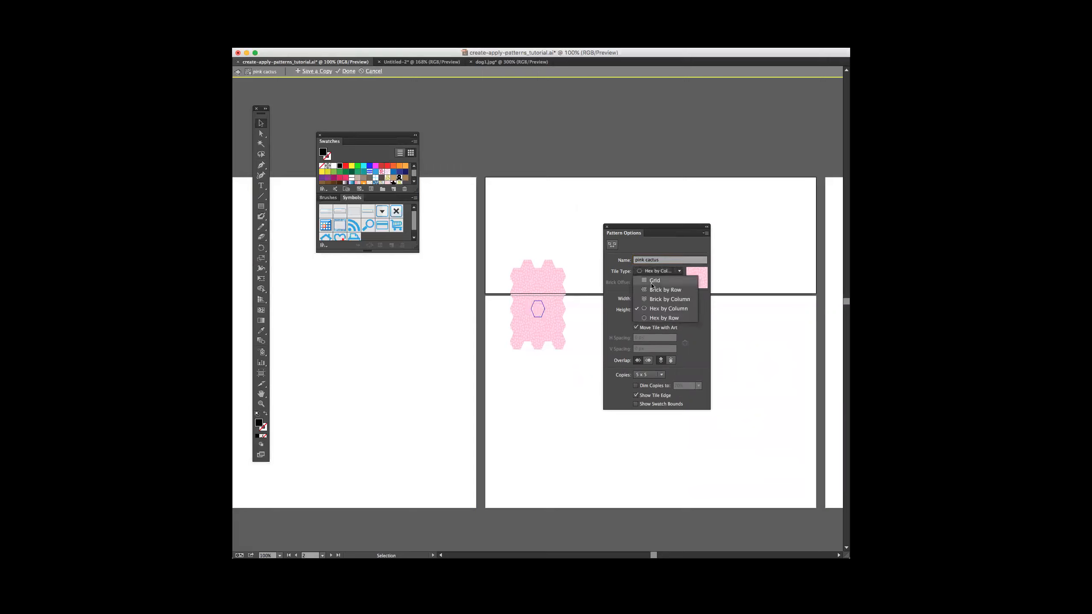
click(653, 280)
click(680, 271)
click(654, 283)
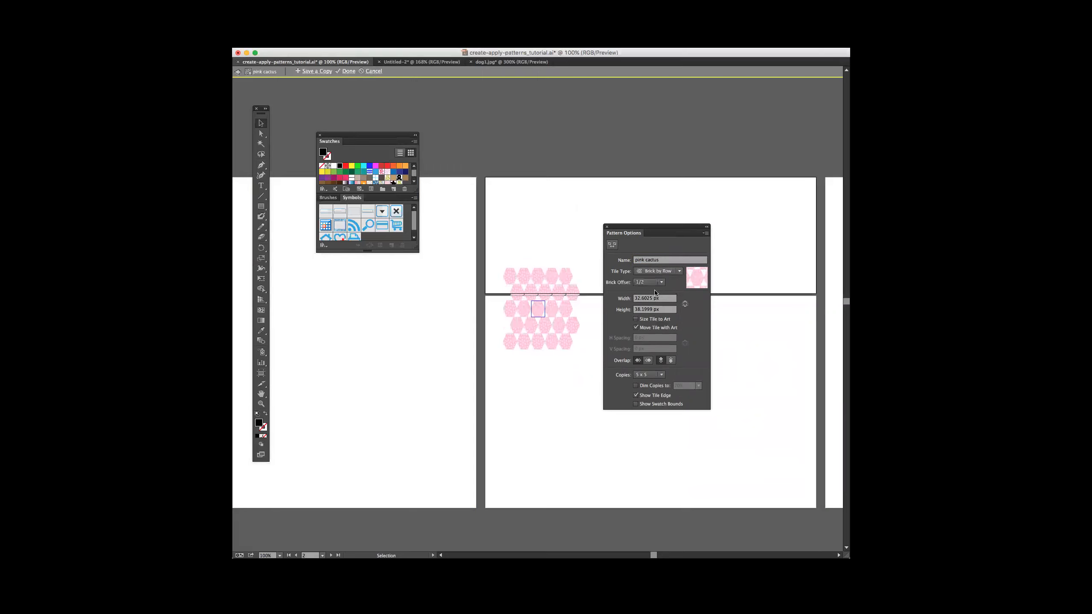
click(679, 271)
click(657, 312)
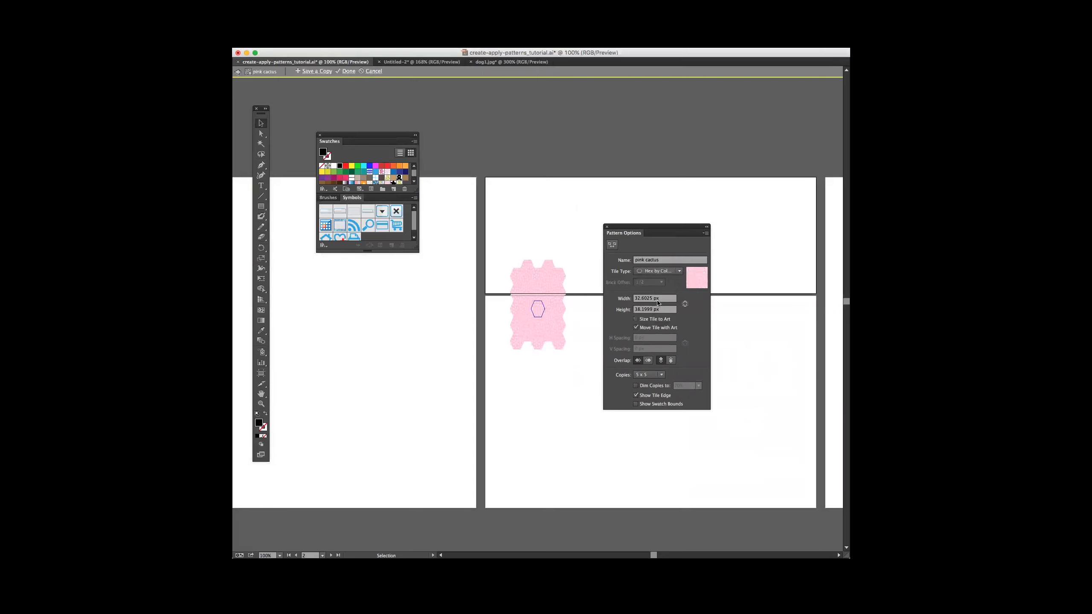
click(679, 271)
click(657, 321)
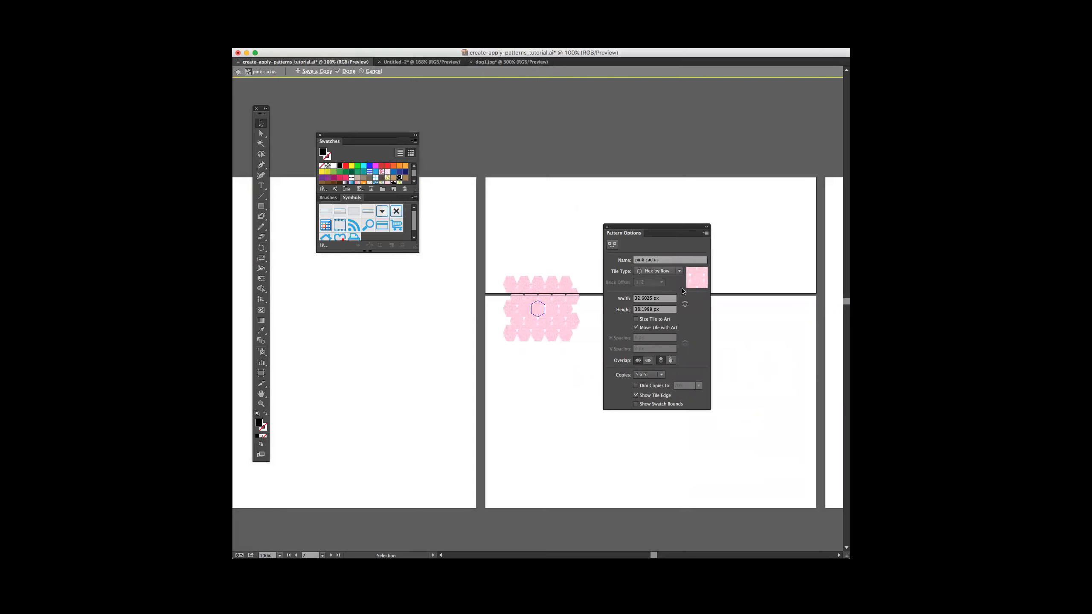
click(679, 271)
click(656, 310)
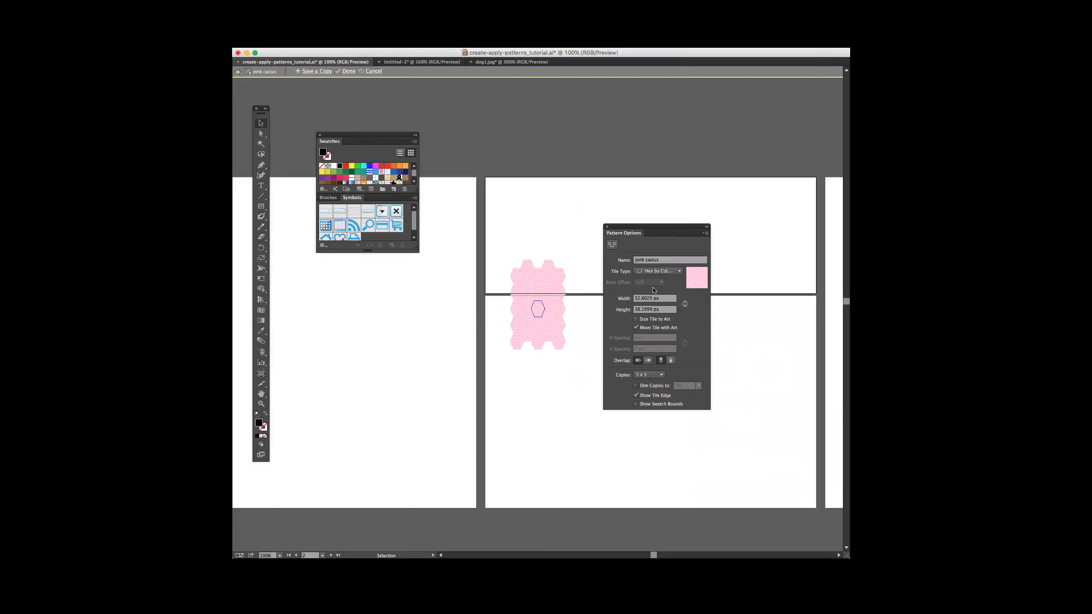
- Examine the pink cactus pattern's name, tile type, size, overlap and extra options, and close the Pattern Options
click(664, 260)
click(620, 272)
click(665, 299)
click(629, 311)
click(658, 361)
click(706, 234)
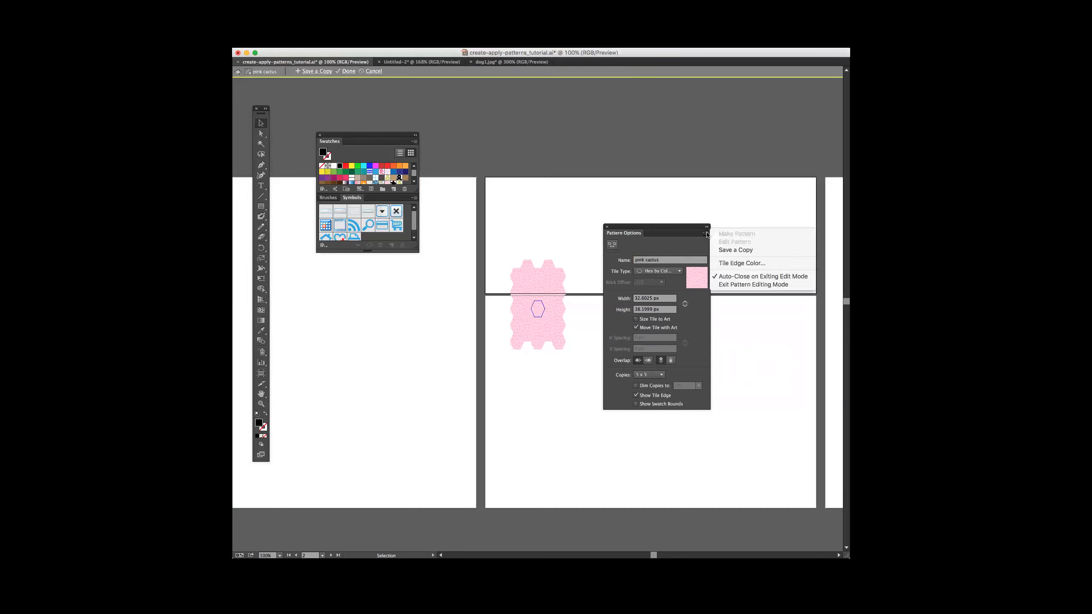
click(678, 251)
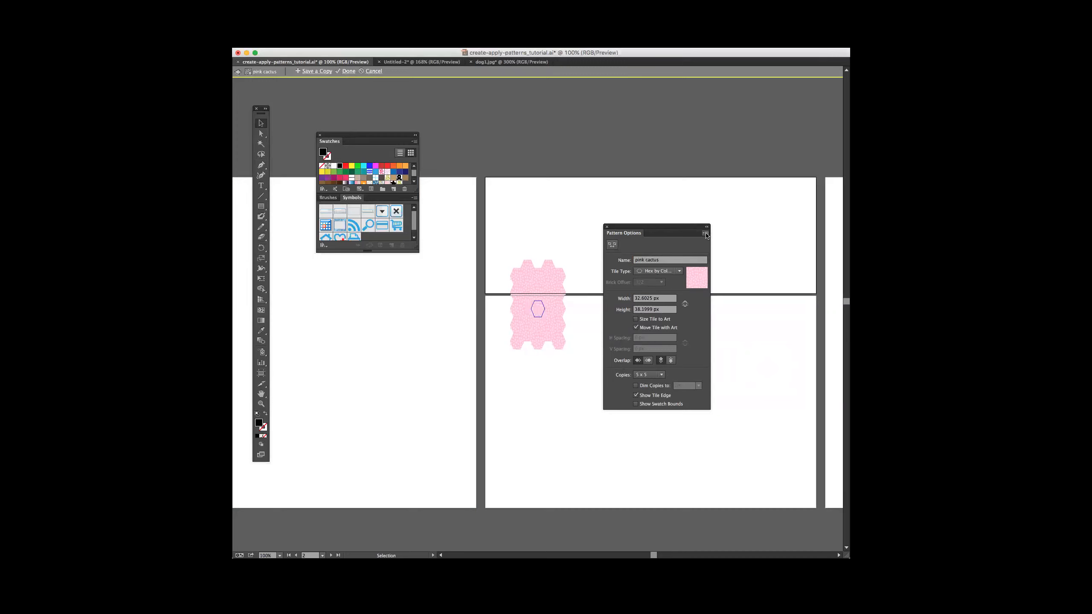
click(607, 226)
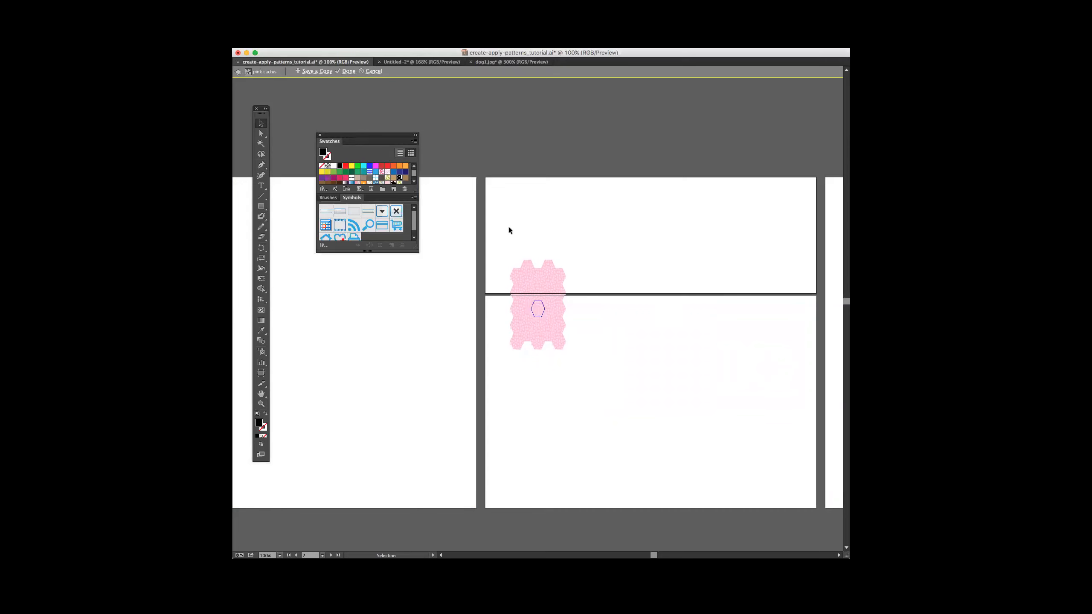
- Open the green artwork's pattern swatch for editing and name it Green cactus
double_click(392, 181)
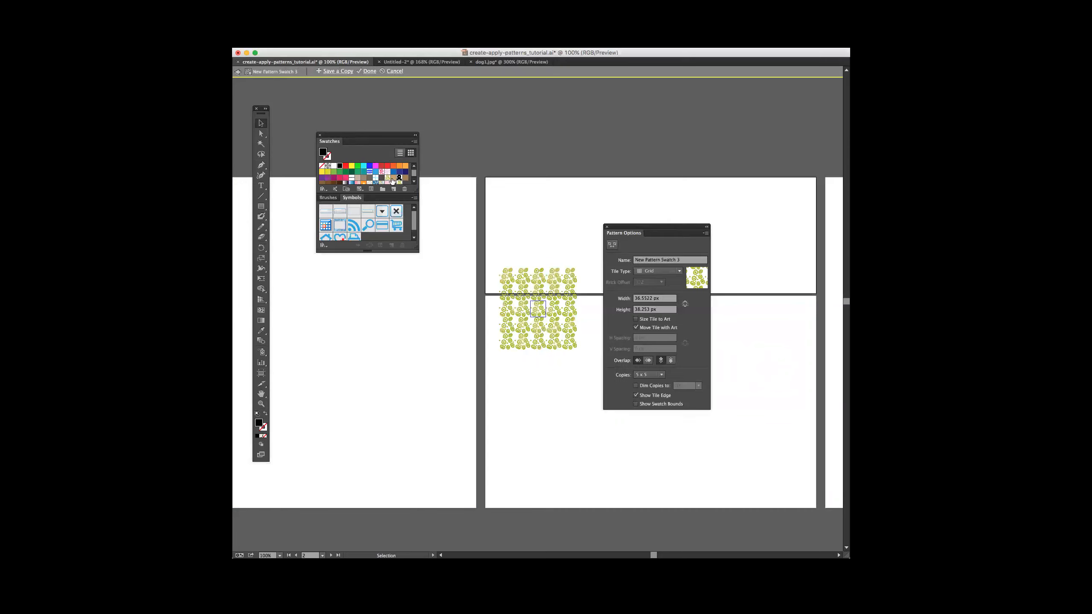
click(659, 260)
text(Green cactus)
key(Return)
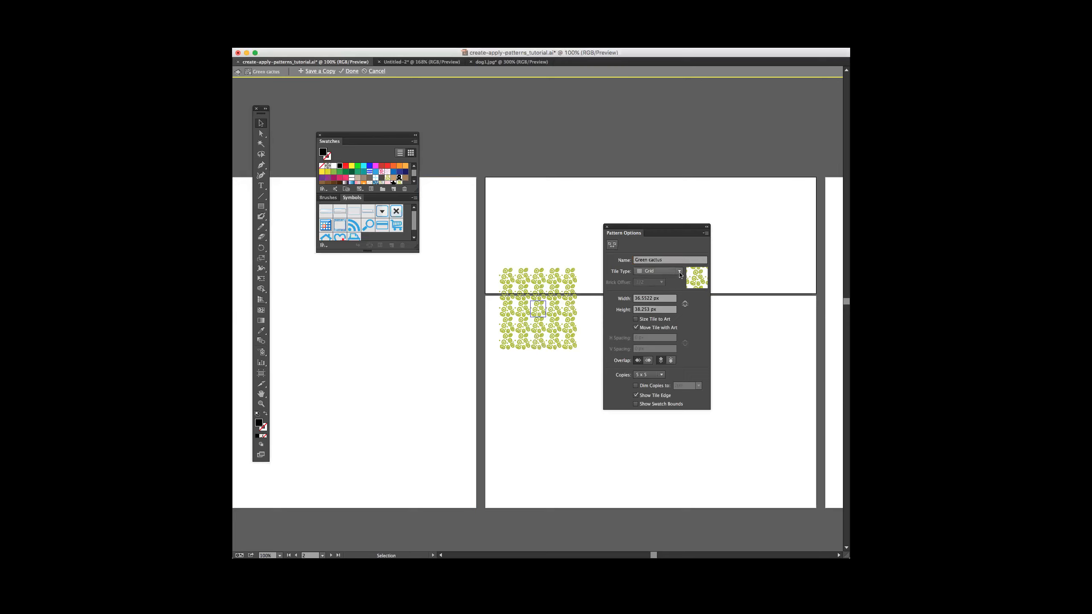
- Try Hex by Column, Hex by Row, Brick by Column and Brick by Row tiling on the Green cactus pattern and return to Grid
click(679, 273)
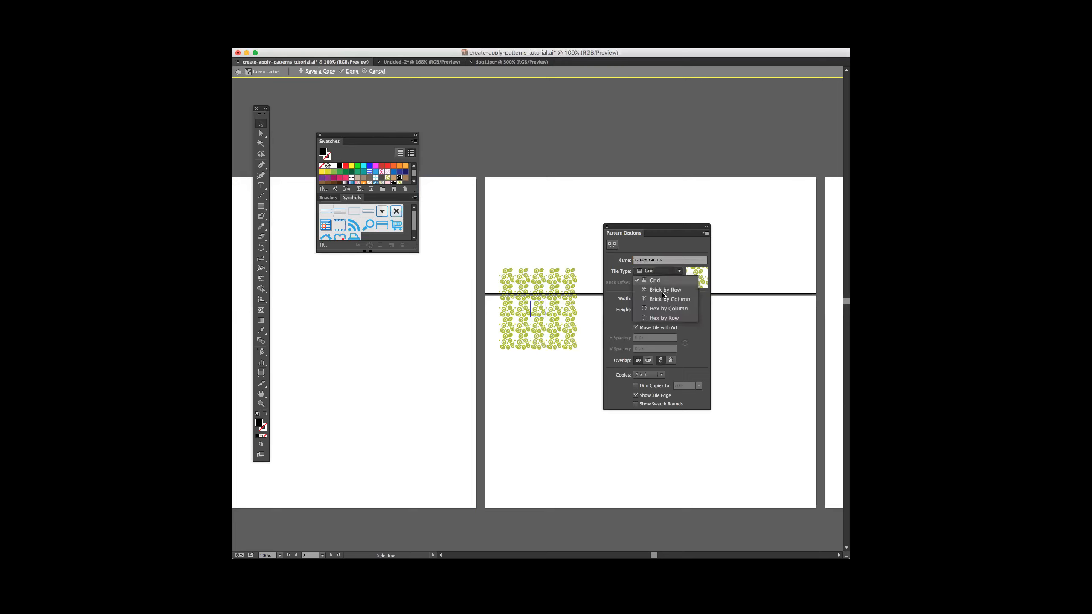
click(660, 308)
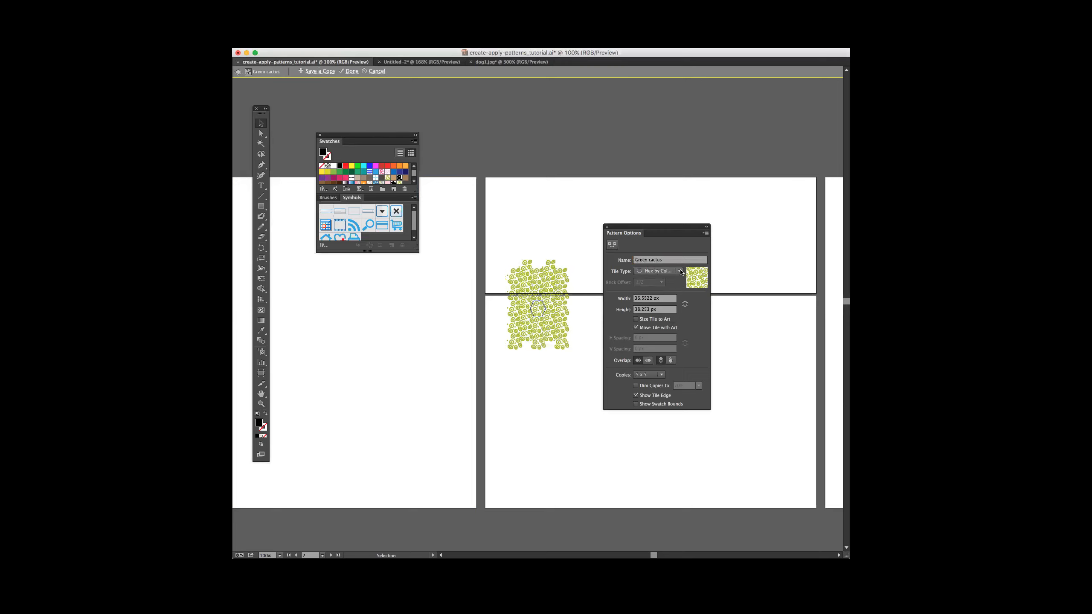
click(679, 272)
click(664, 317)
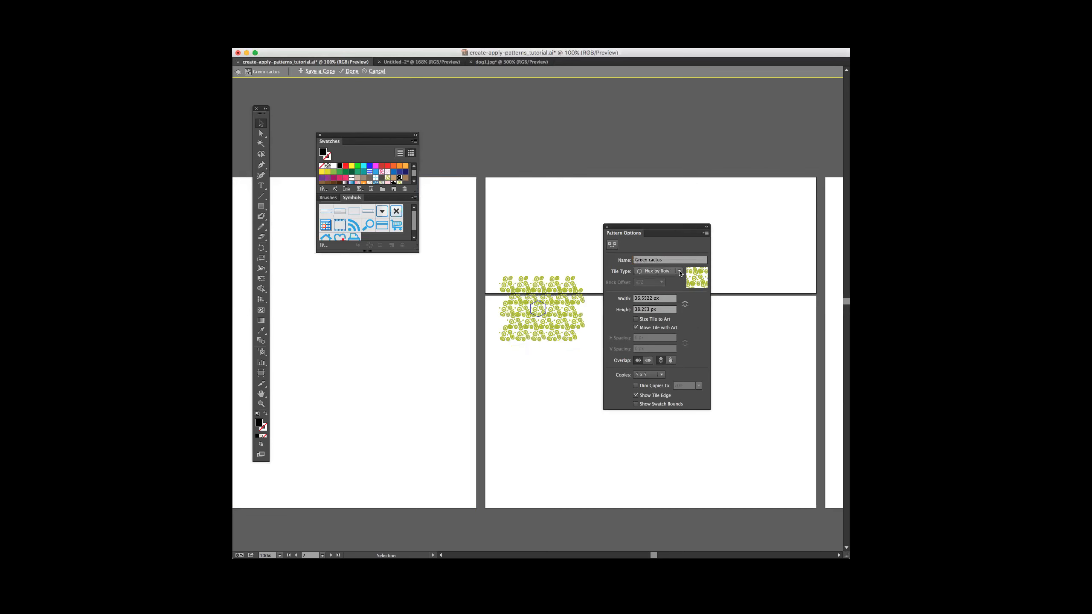
click(670, 271)
click(666, 299)
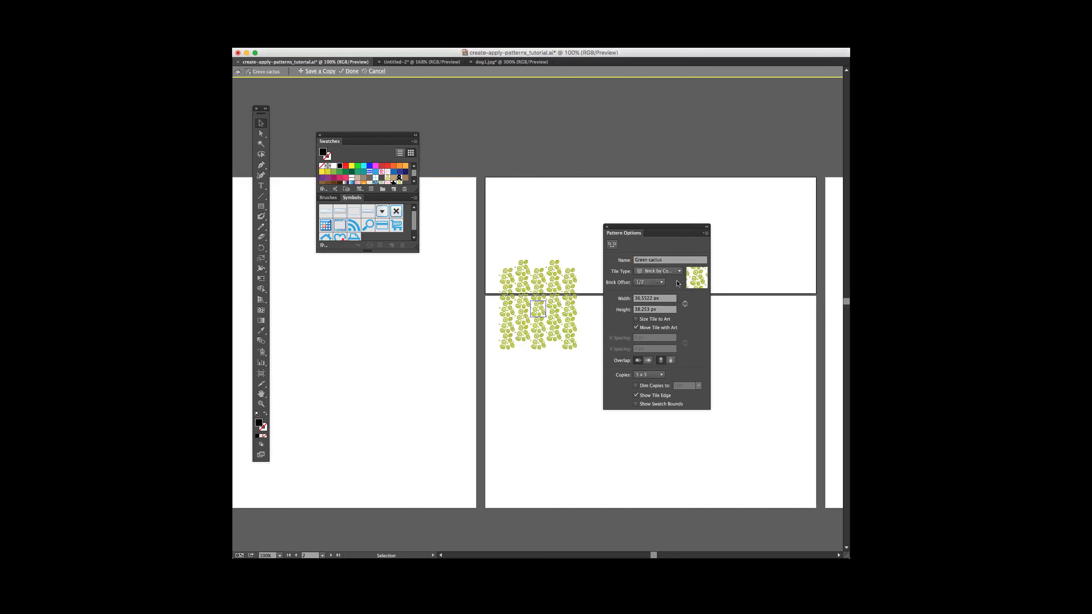
click(678, 271)
click(665, 289)
click(673, 272)
click(660, 282)
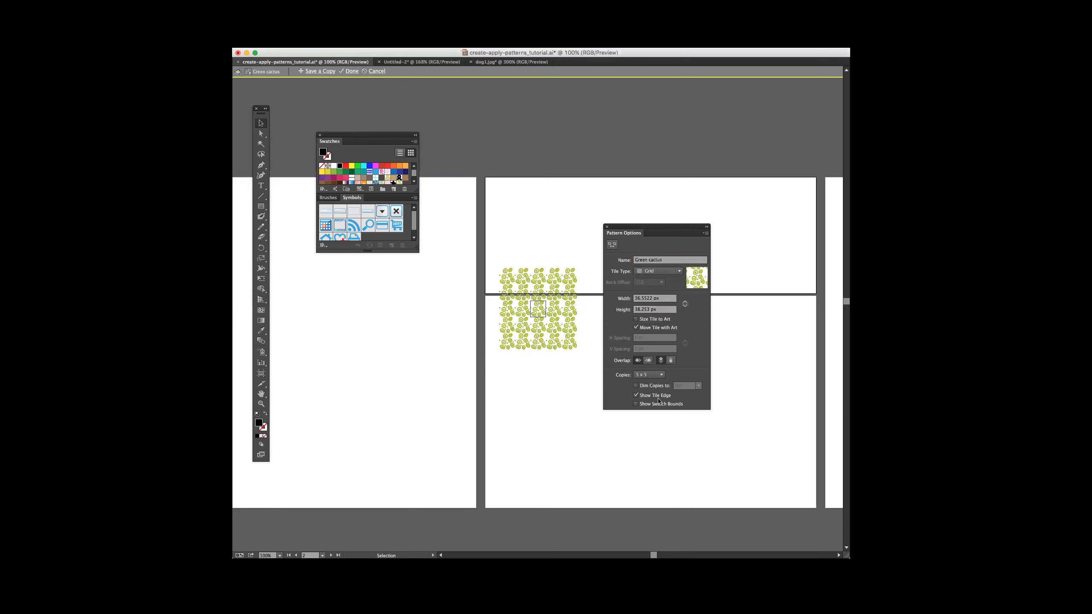
- Close the Pattern Options, reopen them for the Green cactus swatch, and reposition them away from the tiled preview
click(606, 226)
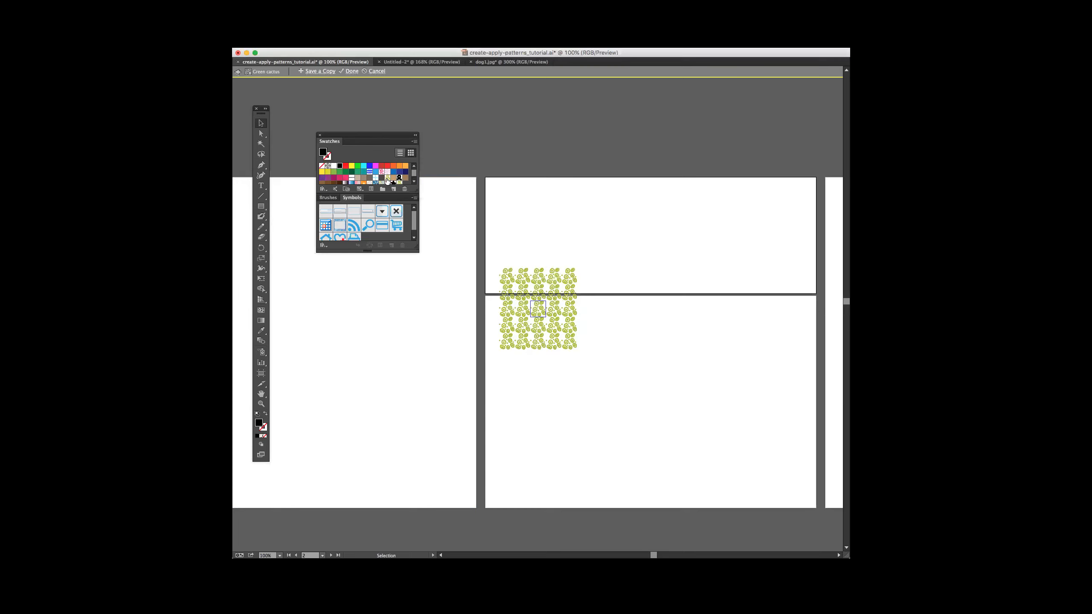
click(606, 275)
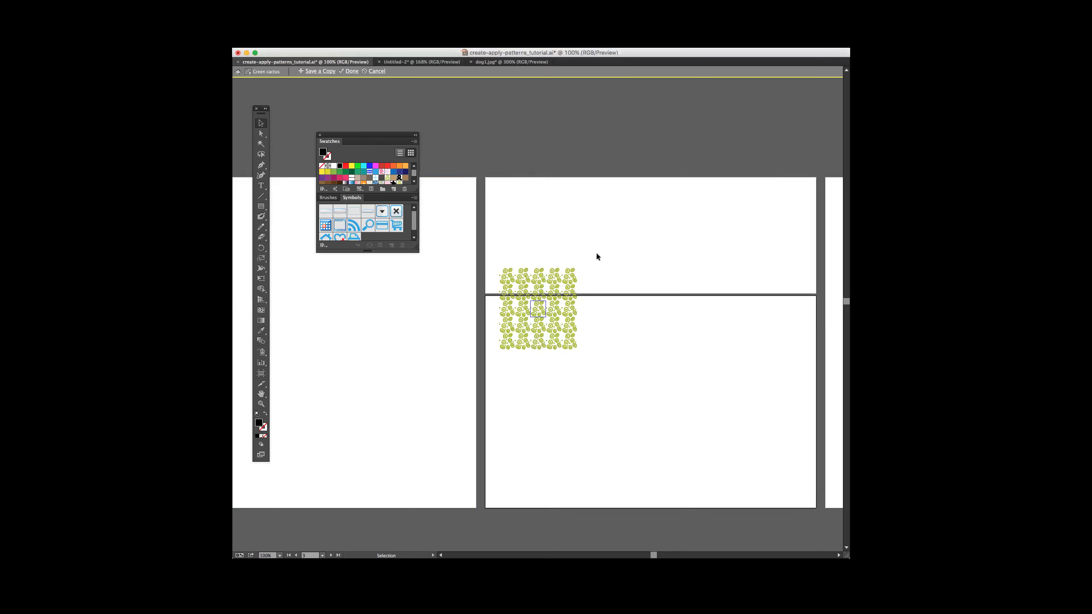
click(597, 254)
click(381, 178)
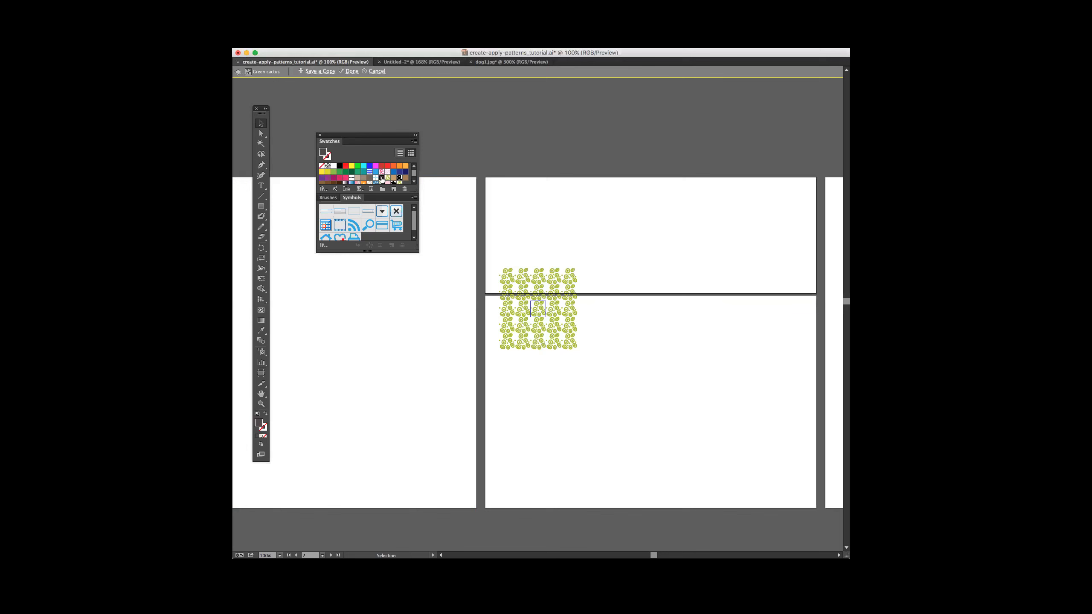
double_click(381, 178)
click(746, 371)
double_click(386, 178)
mouse_move(664, 232)
mouse_down()
mouse_move(707, 218)
mouse_move(688, 247)
mouse_move(666, 248)
mouse_up()
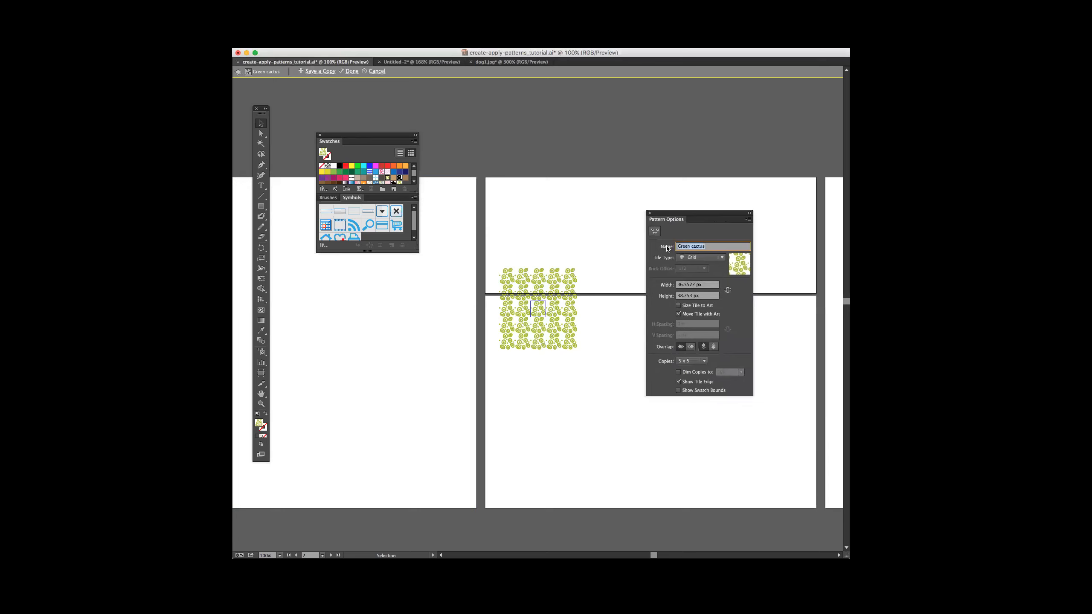
- Review the tile type choices and the tile size of the Green cactus pattern, and close its Pattern Options
click(722, 257)
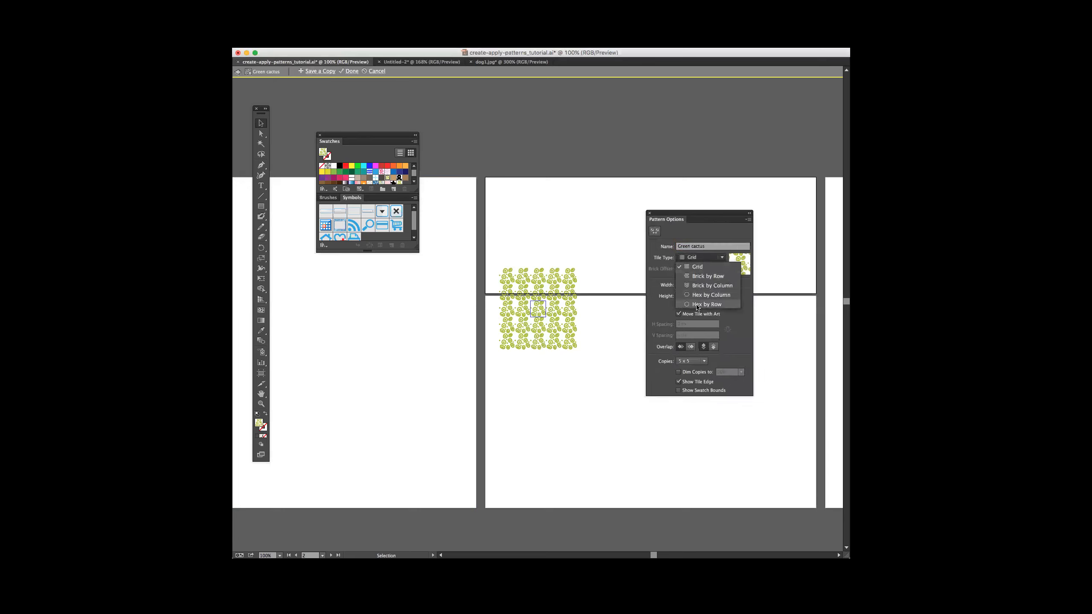
click(740, 314)
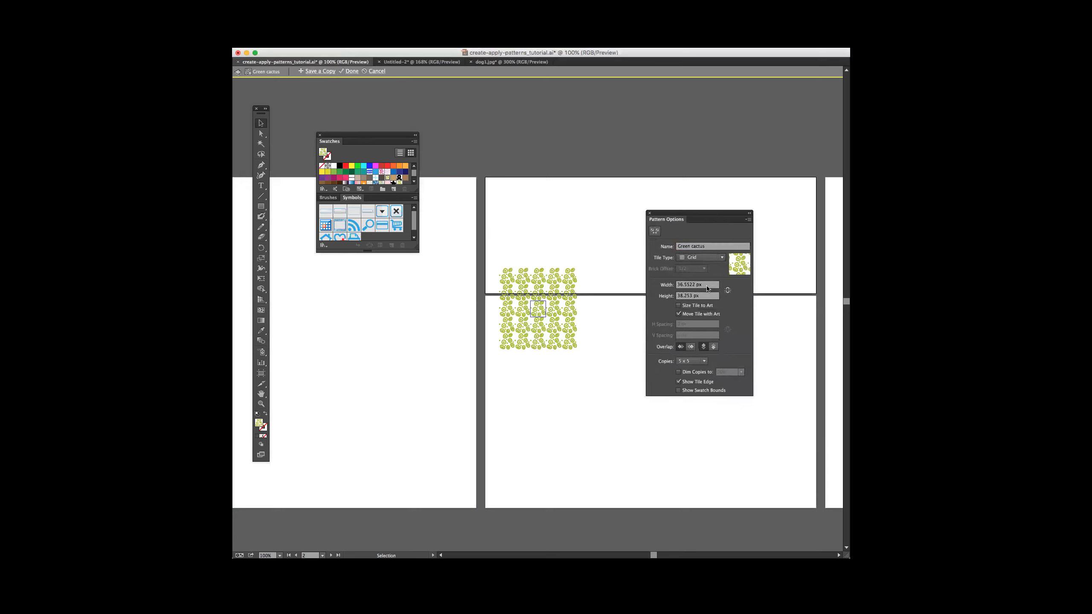
drag(712, 297, 675, 296)
click(752, 312)
click(648, 212)
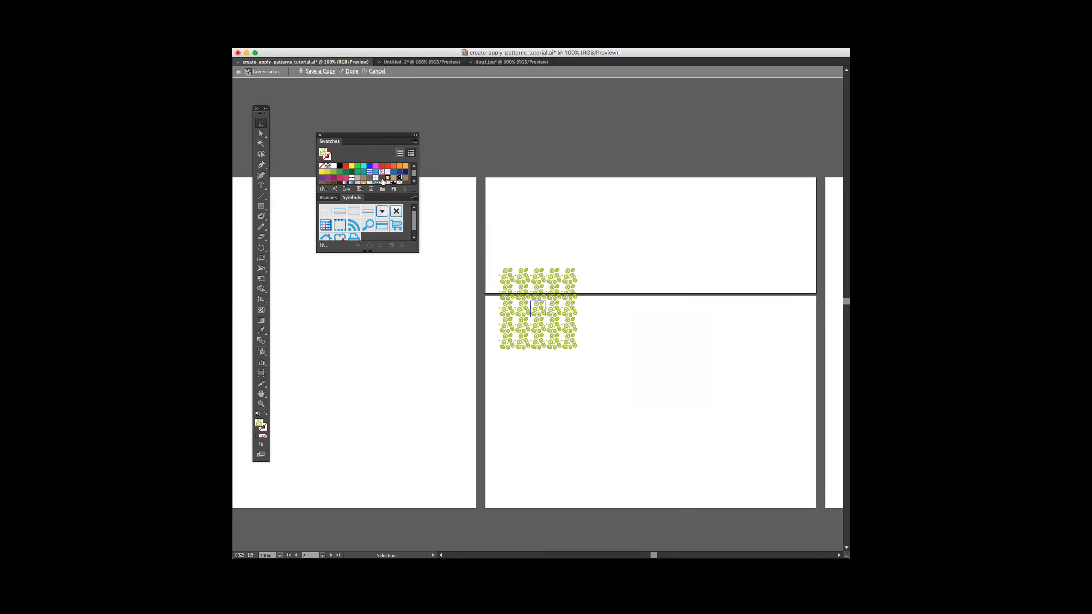
- Reopen the Green cactus pattern's options, set its tile type to Brick by Column, and try brick offsets of 3/4 and 3/5
double_click(387, 177)
click(697, 258)
click(703, 286)
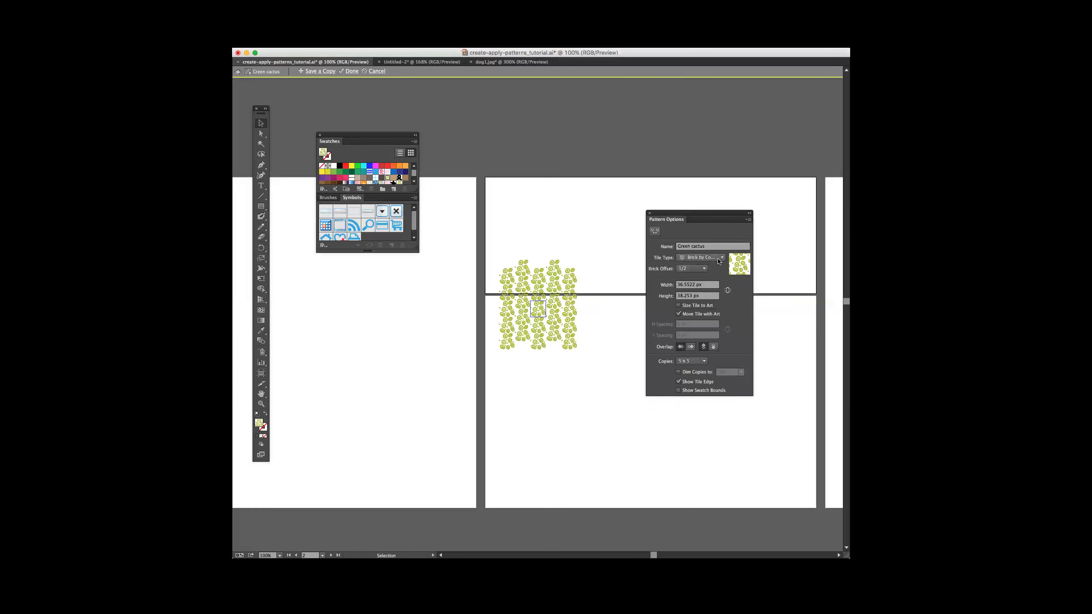
click(700, 268)
click(689, 316)
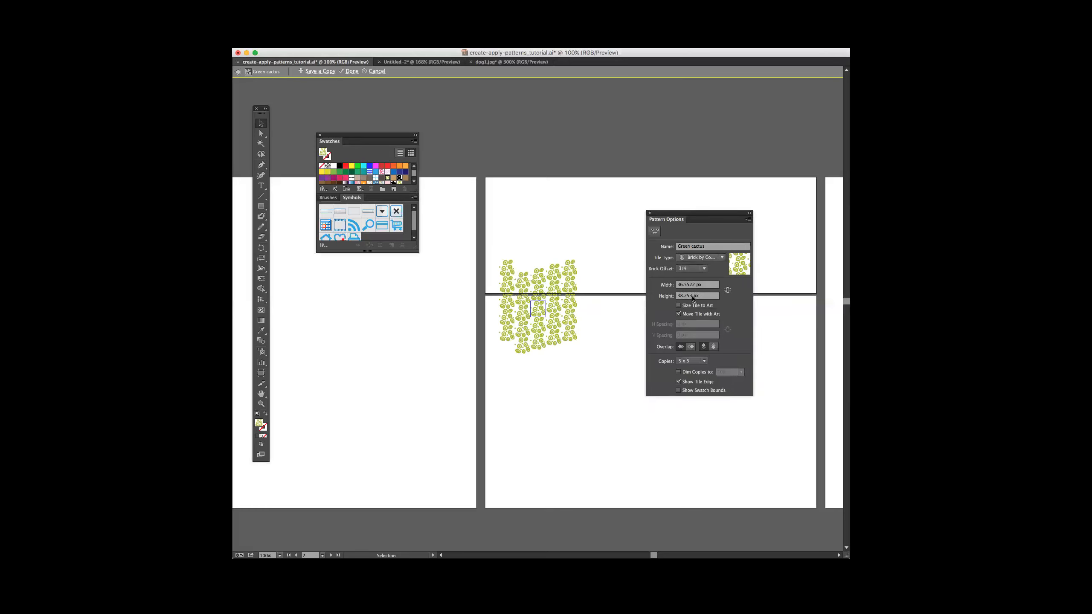
click(700, 268)
click(687, 341)
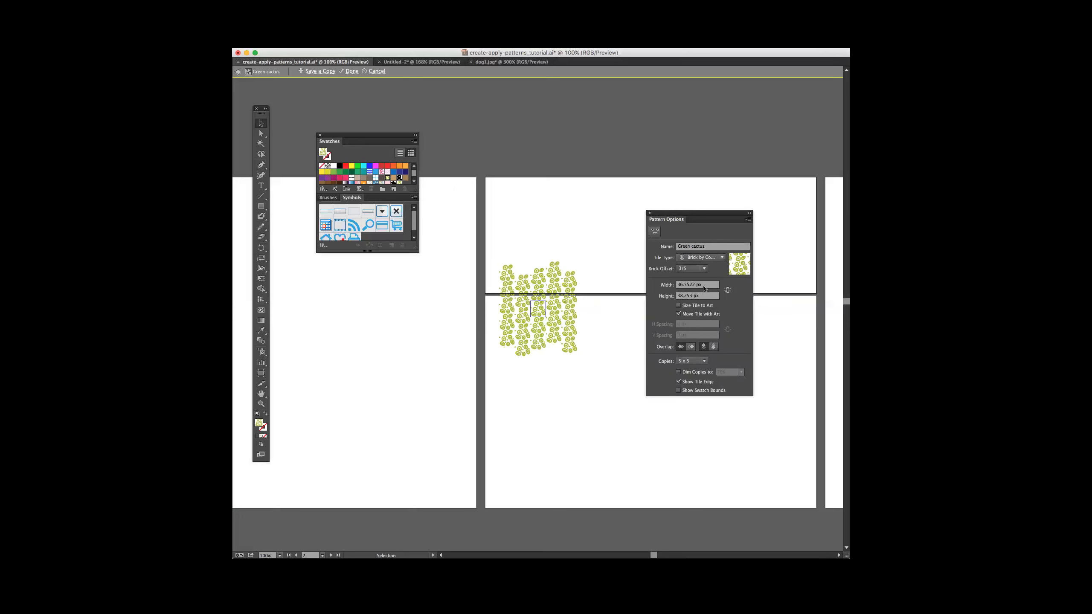
- Try brick offsets of 2/5 and 2/3 on the Green cactus pattern, and settle on an offset of 1/4
click(701, 269)
click(700, 335)
click(701, 269)
click(689, 306)
click(702, 268)
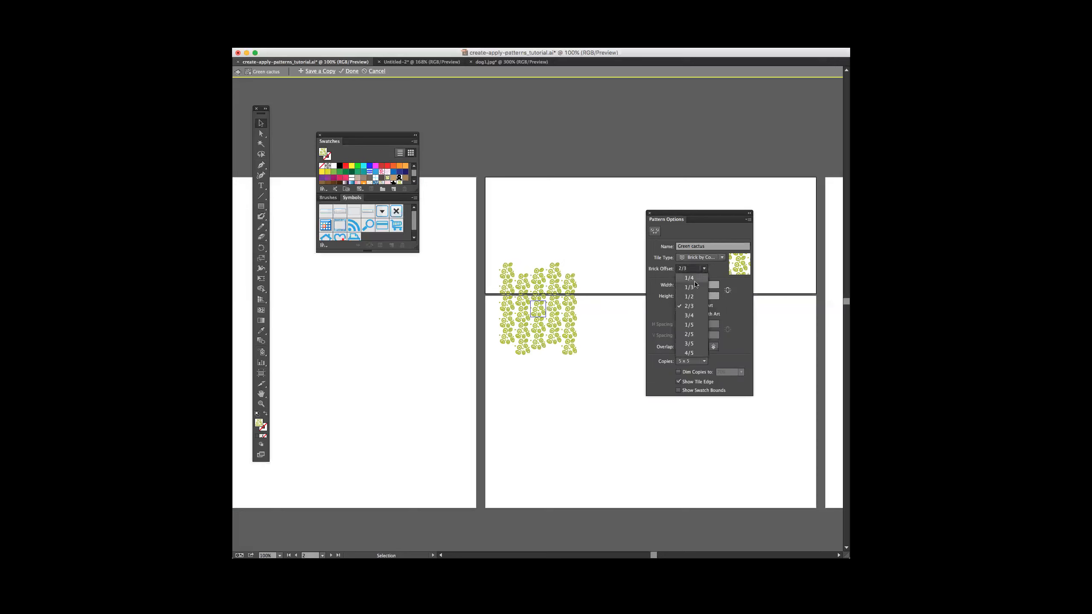
click(695, 280)
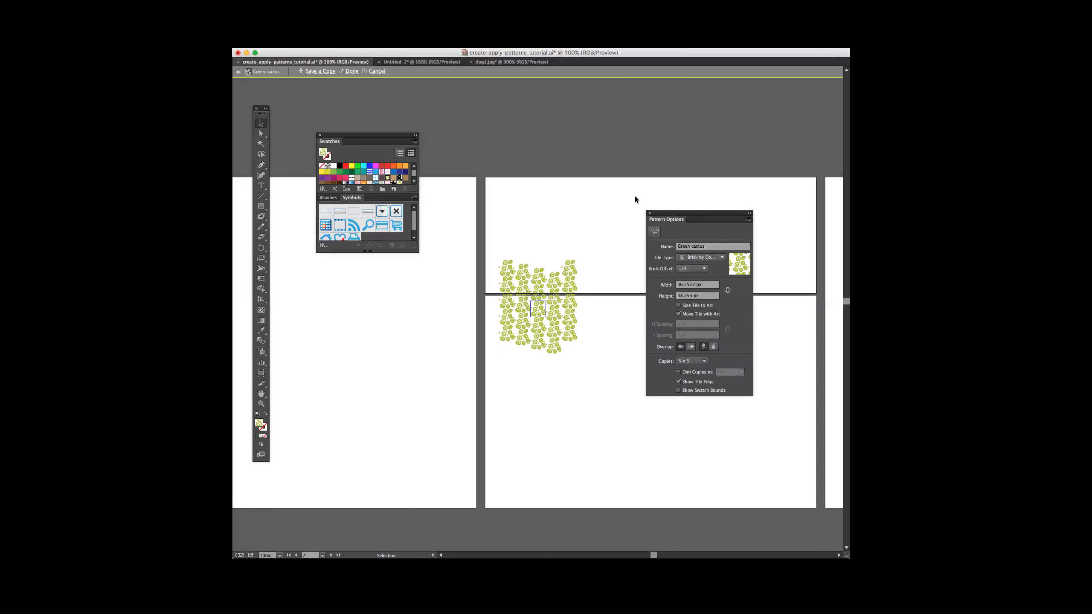
- Close the Pattern Options, leave Green cactus pattern editing and deselect everything on the artboard
click(648, 214)
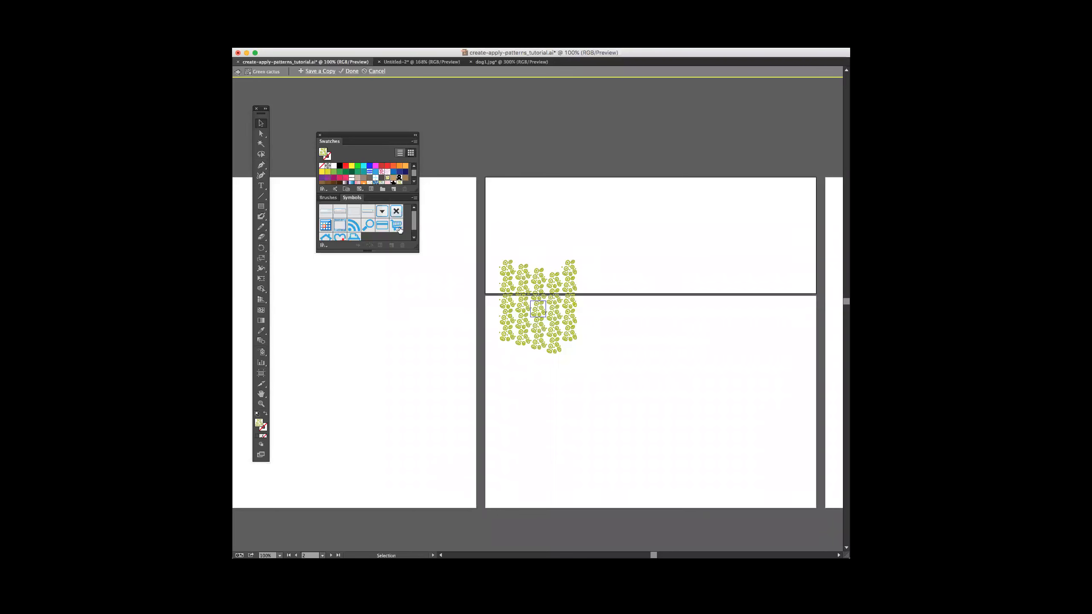
key(Escape)
click(516, 222)
click(530, 235)
- Paint Blob Brush shapes in the Experiment area: a wavy line under the black wave, and a scribble and spots above the blue shapes
scroll(530, 236, down, 2)
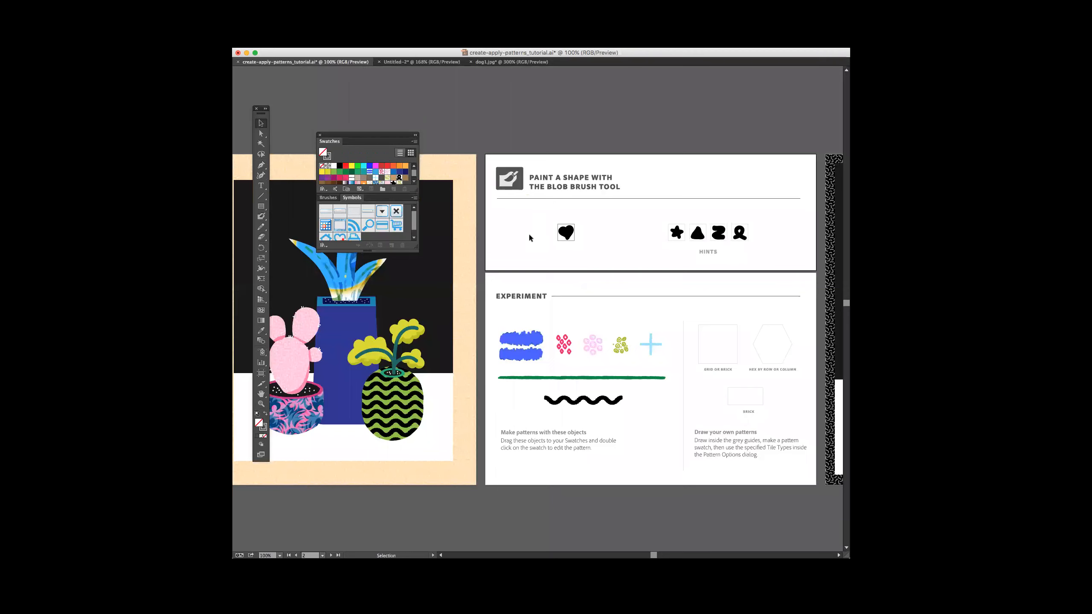
scroll(531, 235, down, 3)
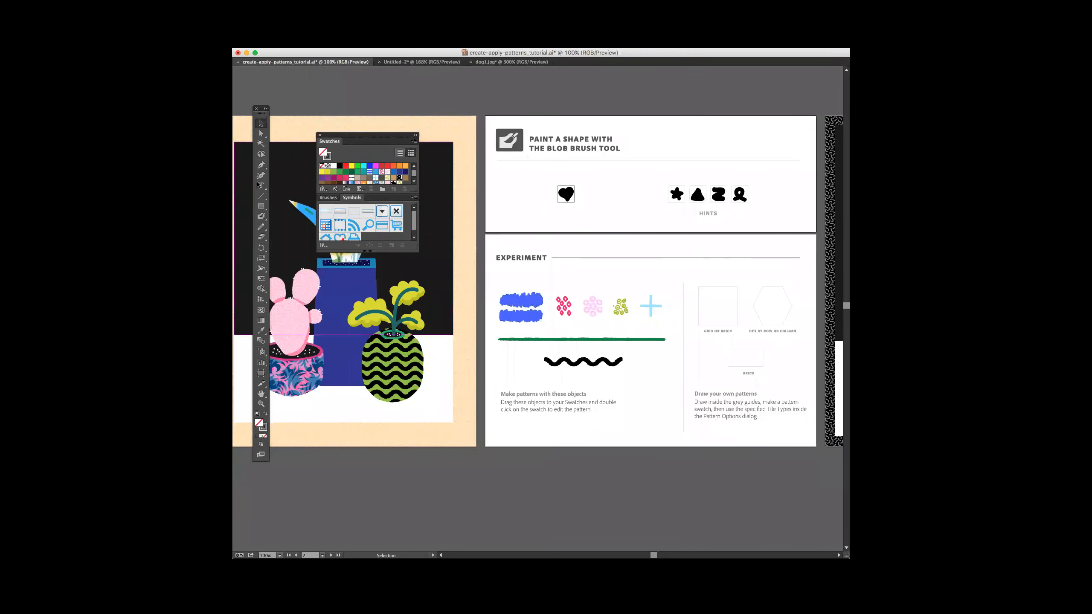
click(261, 217)
drag(545, 372, 630, 382)
mouse_move(505, 279)
mouse_down()
mouse_move(583, 274)
mouse_move(574, 293)
mouse_move(568, 285)
mouse_move(586, 292)
mouse_move(579, 285)
mouse_up()
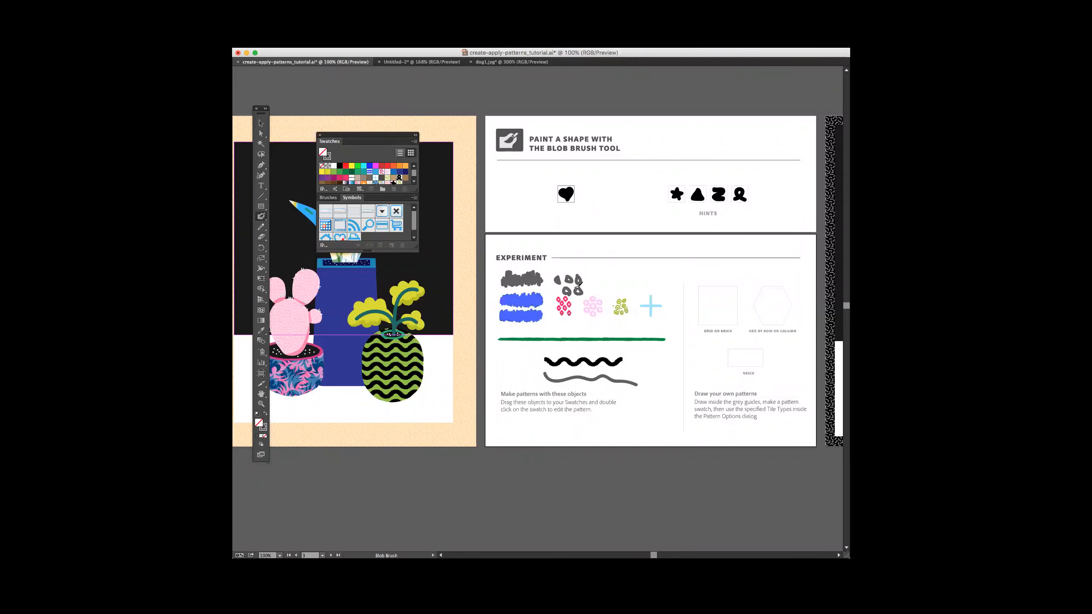
- Select the grey scribble and spots above the blue shapes and delete them
click(261, 123)
click(543, 217)
mouse_move(580, 285)
mouse_down()
mouse_move(559, 298)
mouse_move(495, 284)
mouse_up()
key(Delete)
key(Delete)
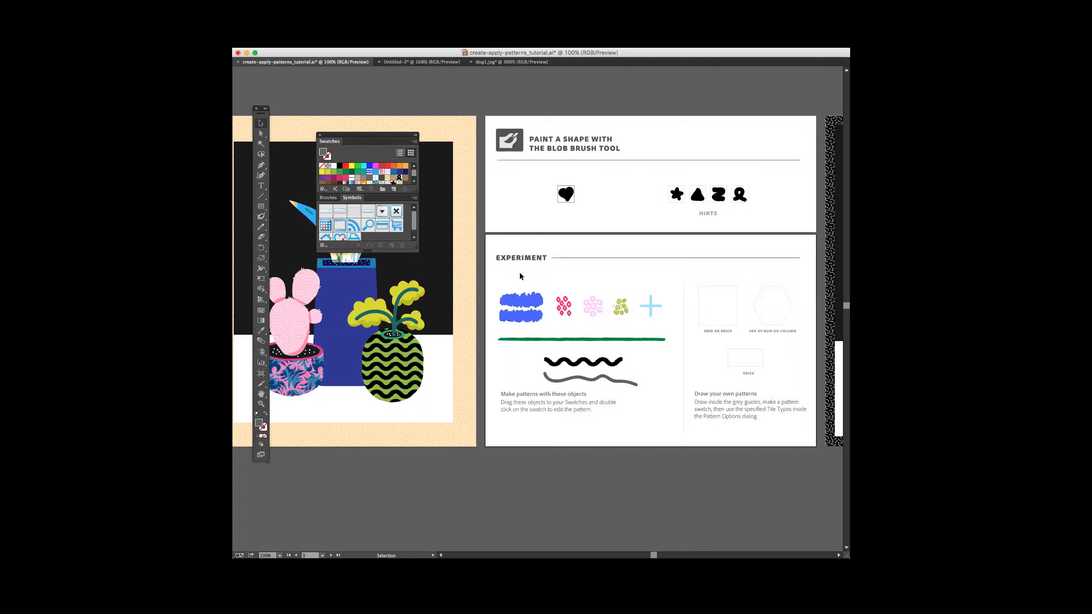
- Move the Swatches clear of the blue plant and deselect the artwork
click(317, 121)
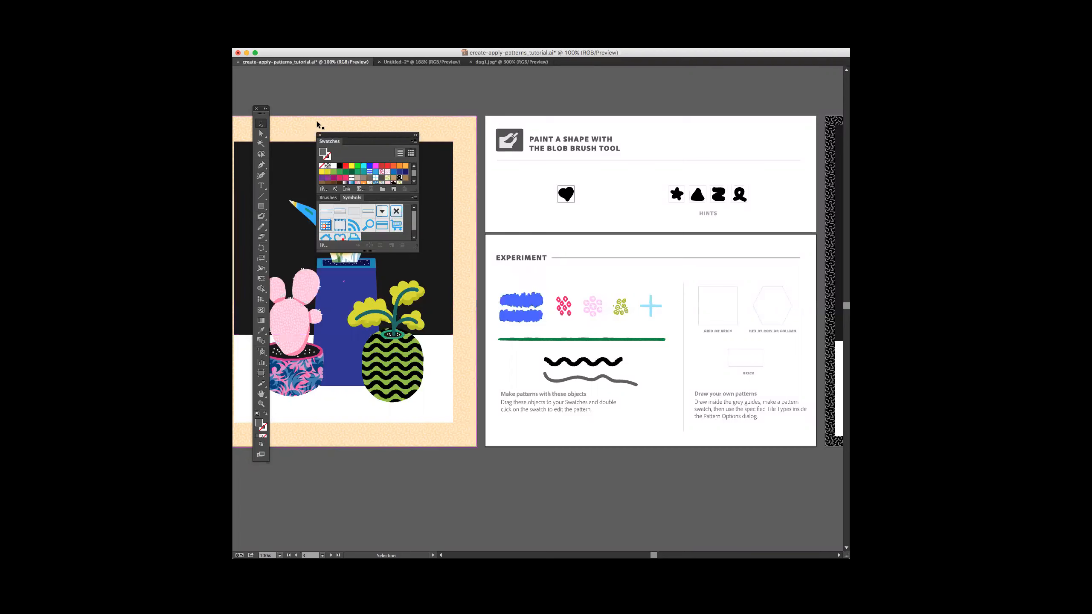
drag(336, 139, 391, 70)
click(582, 216)
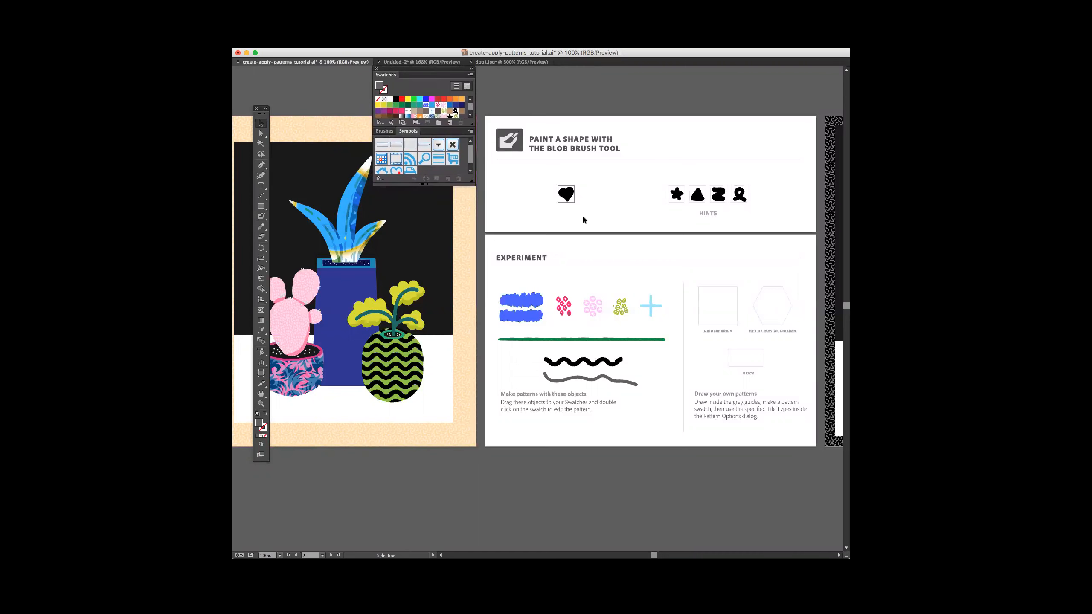
- Try the Green cactus pattern as the fill of the frame around the potted plants, and undo it
scroll(583, 216, right, 5)
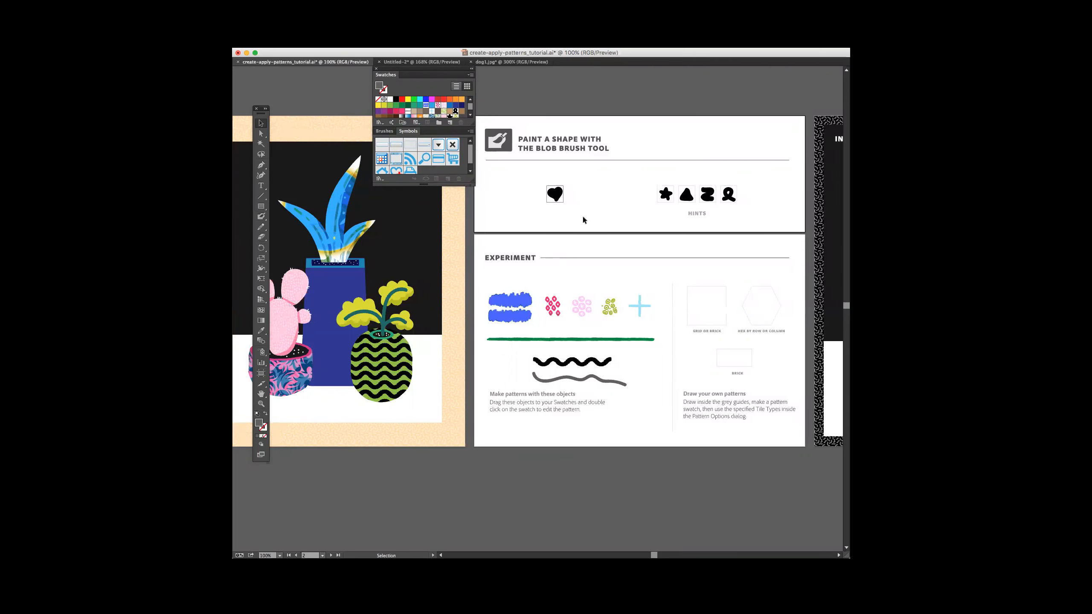
scroll(583, 216, right, 5)
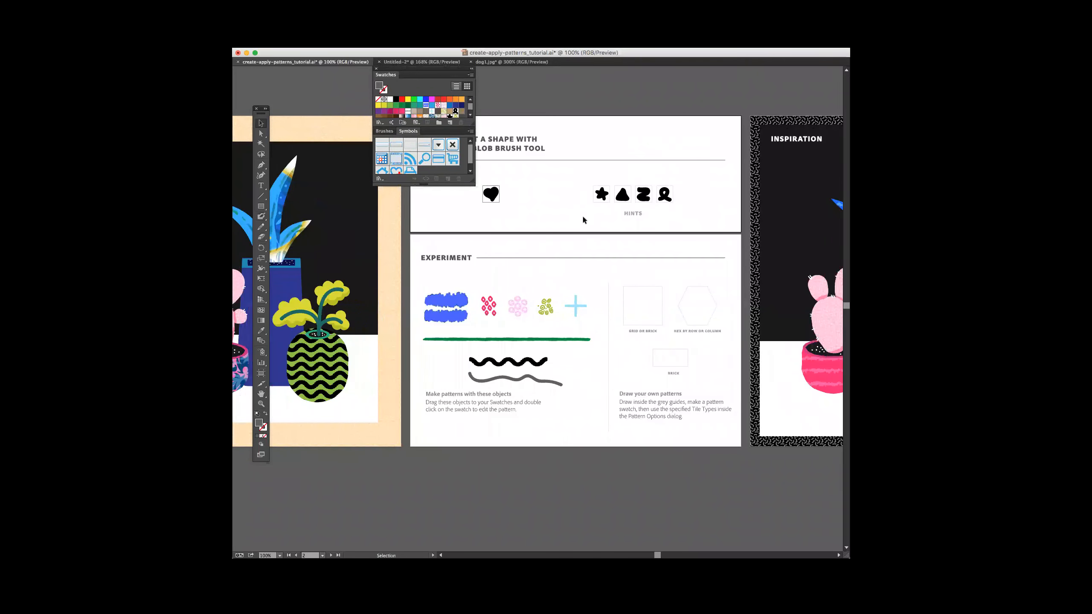
scroll(583, 217, left, 20)
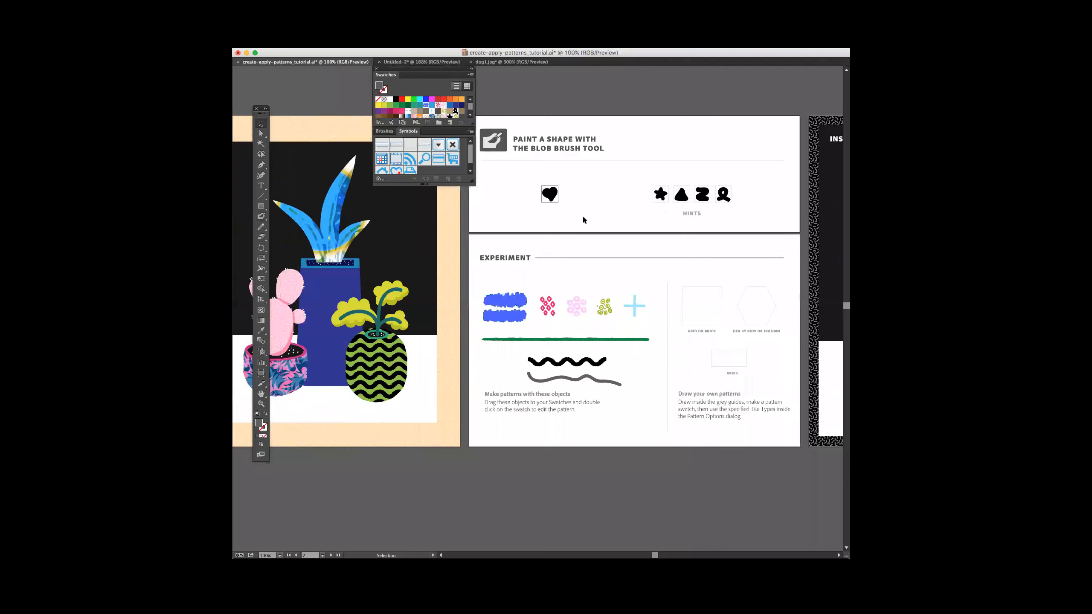
scroll(582, 219, left, 3)
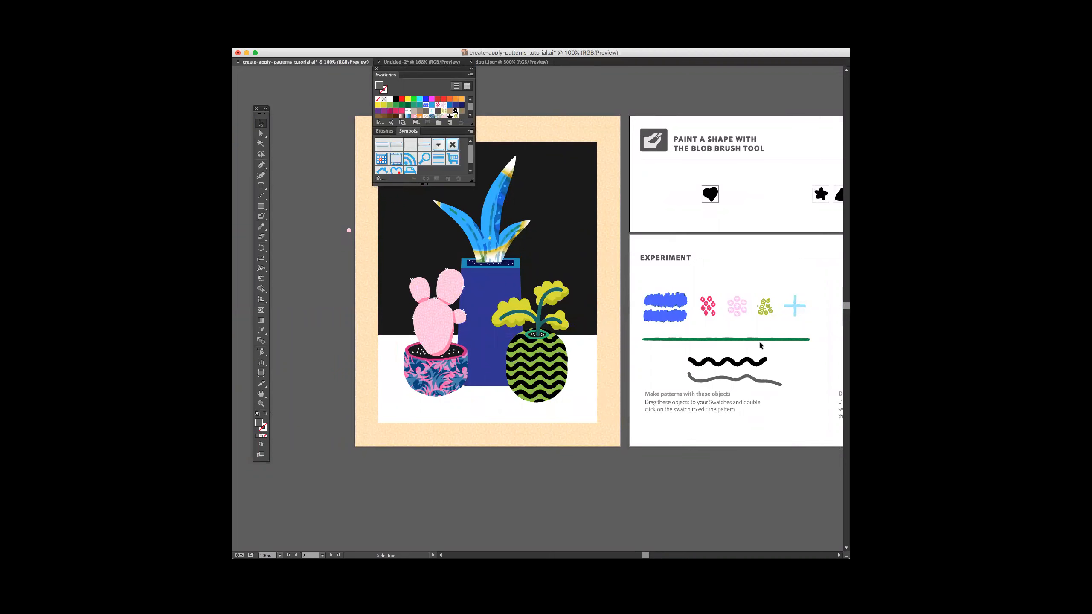
click(742, 274)
scroll(740, 270, right, 3)
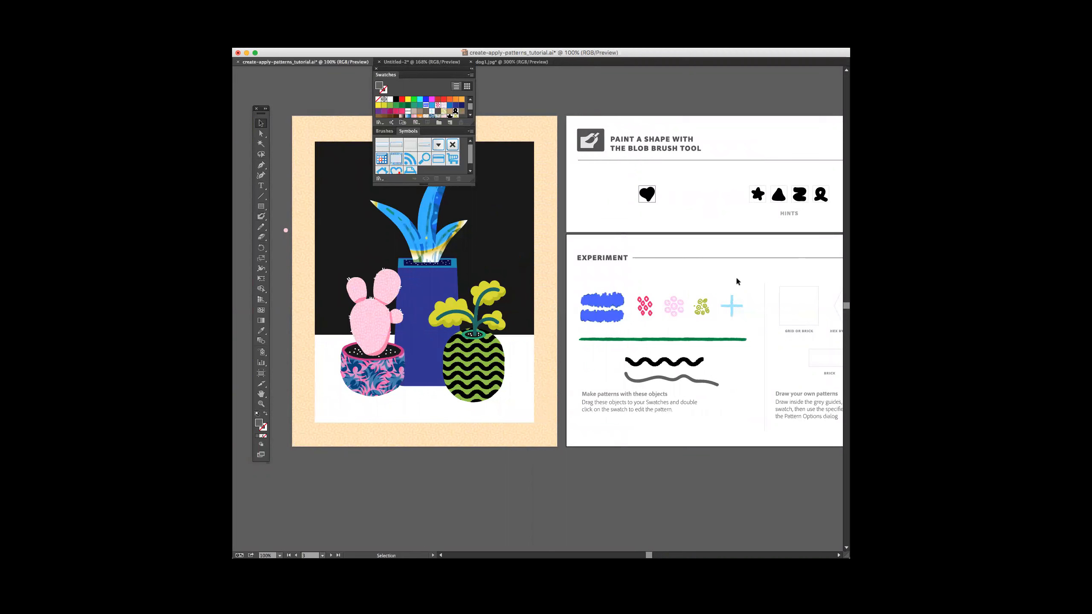
scroll(435, 276, up, 1)
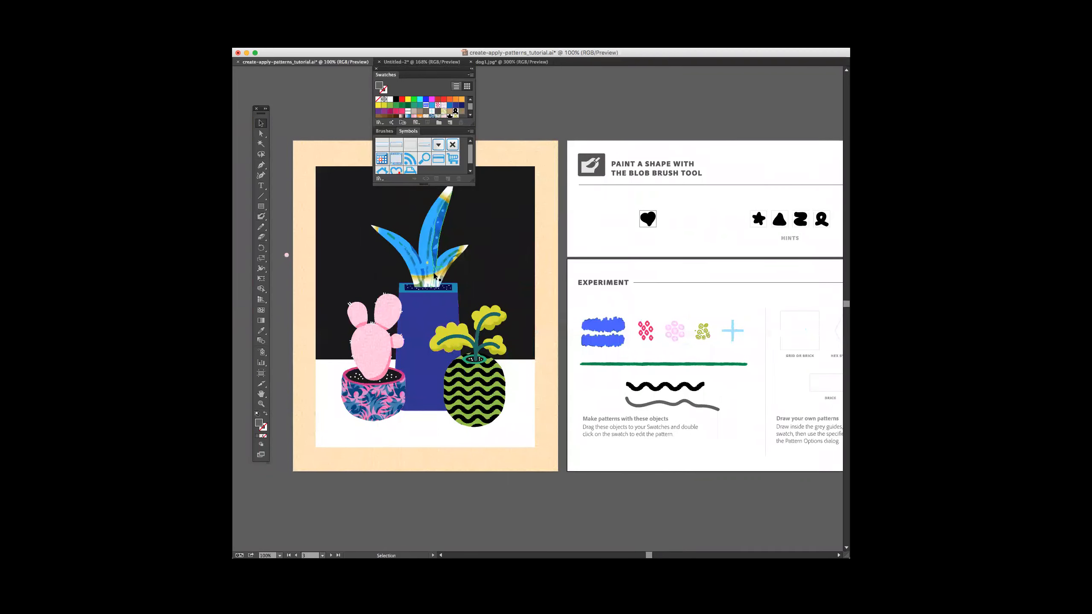
click(551, 252)
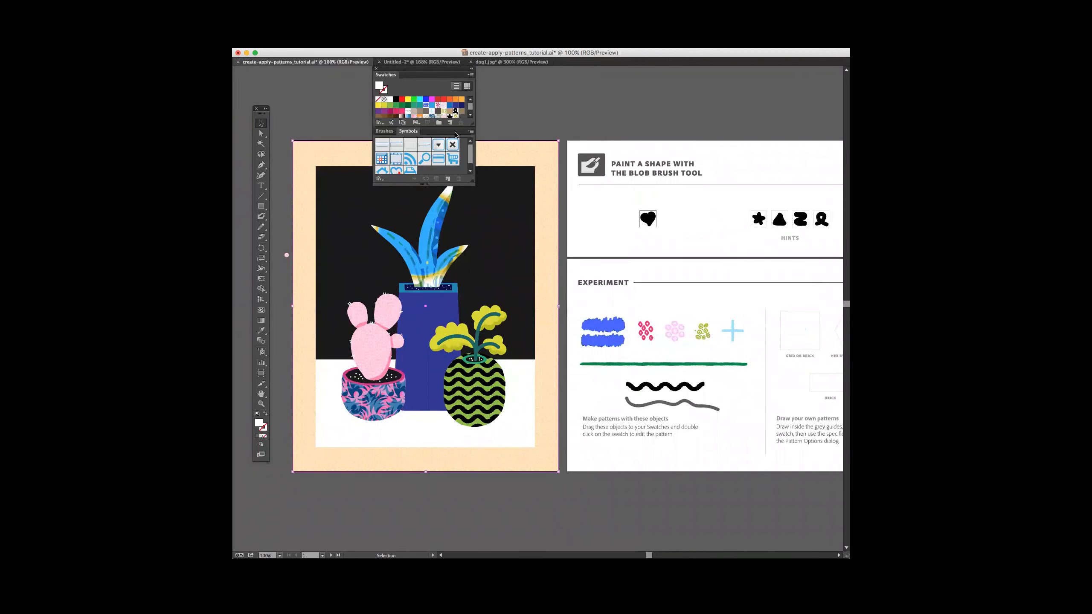
click(444, 111)
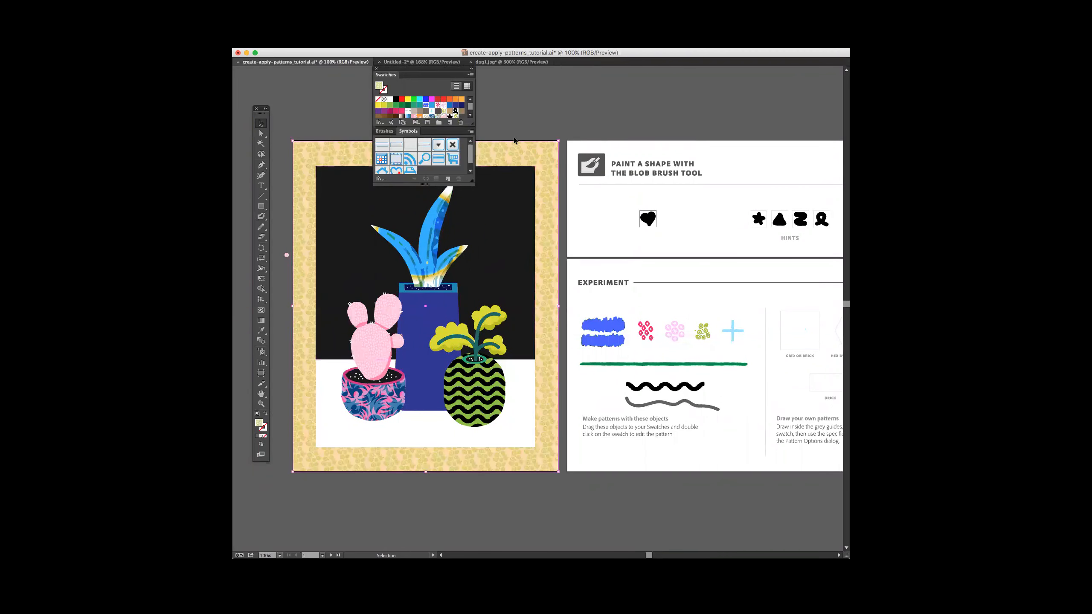
key(super+z)
click(543, 122)
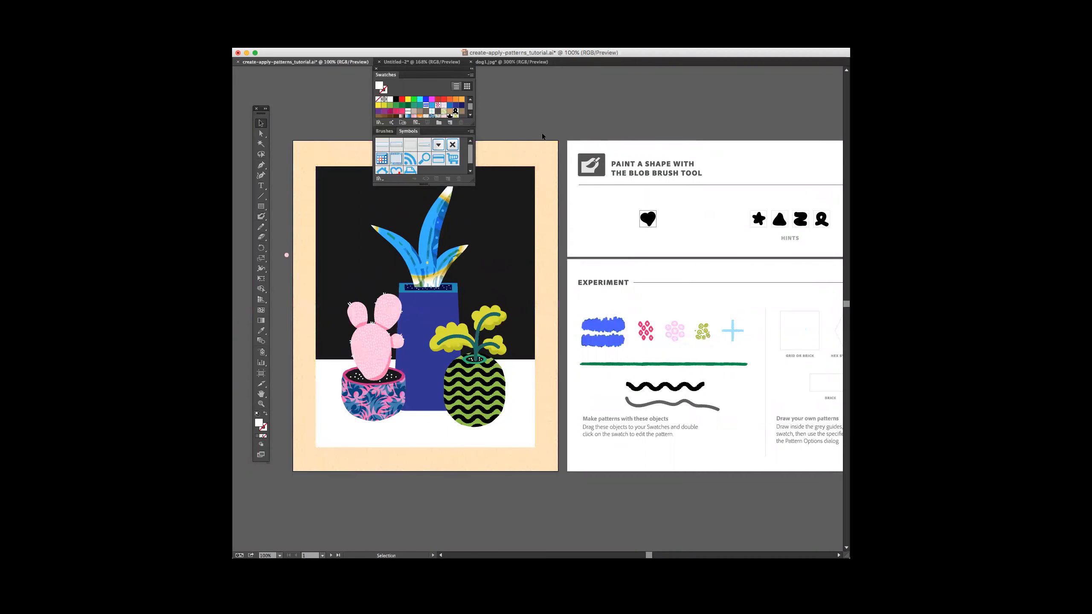
- Examine the patterns in the Inspiration artwork and compare them with the working illustration of potted plants
scroll(536, 148, up, 2)
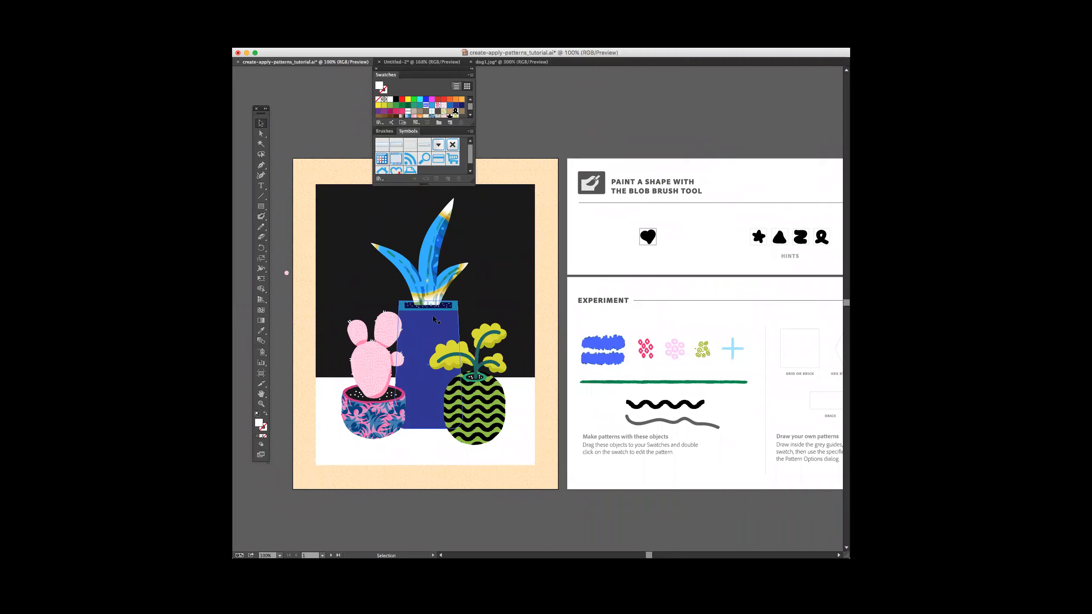
scroll(432, 315, right, 10)
scroll(433, 316, right, 9)
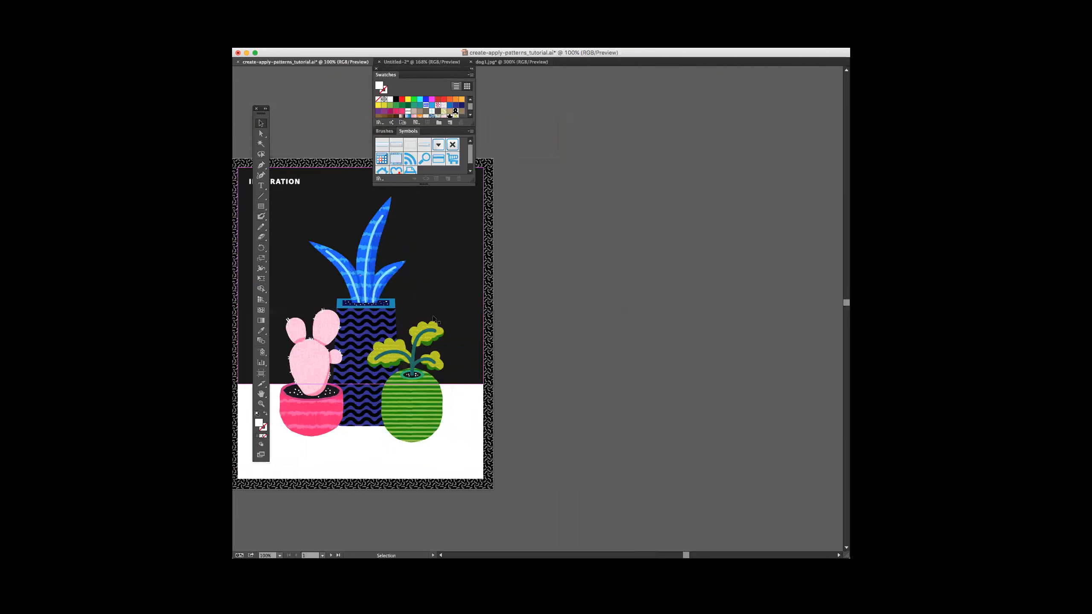
scroll(433, 316, left, 2)
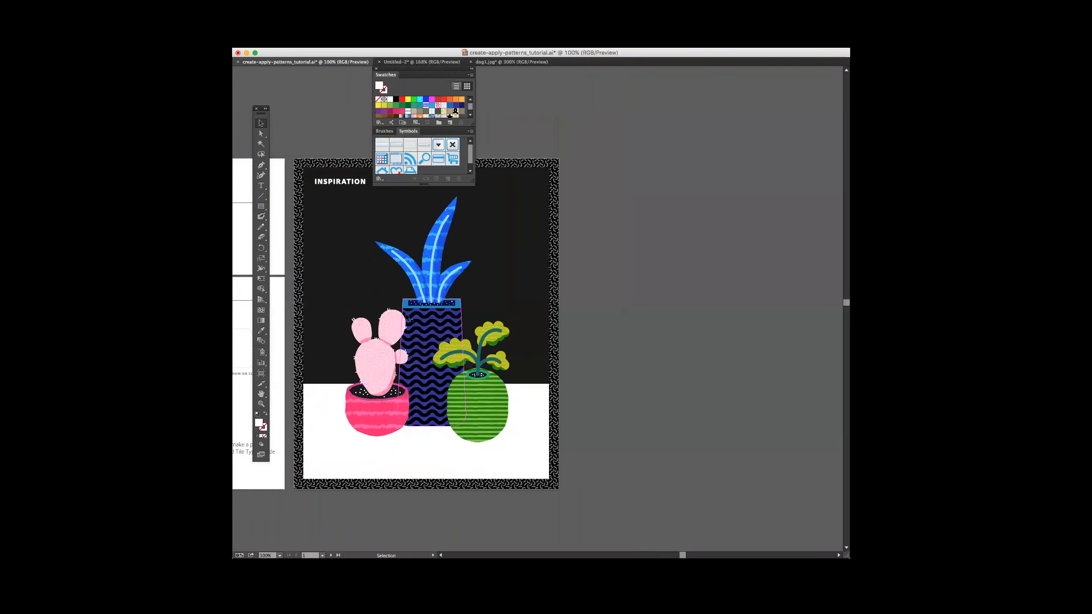
scroll(405, 317, left, 12)
scroll(406, 316, left, 2)
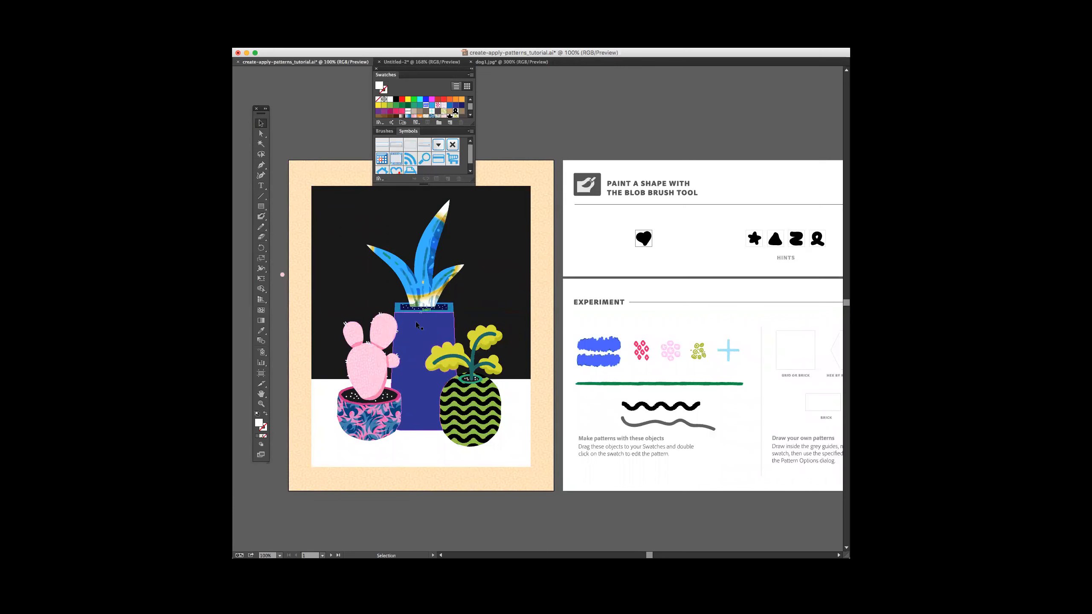
- Blend the pattern overlays on the blue leaves, the green pot and the pink pot into the colours beneath
click(302, 241)
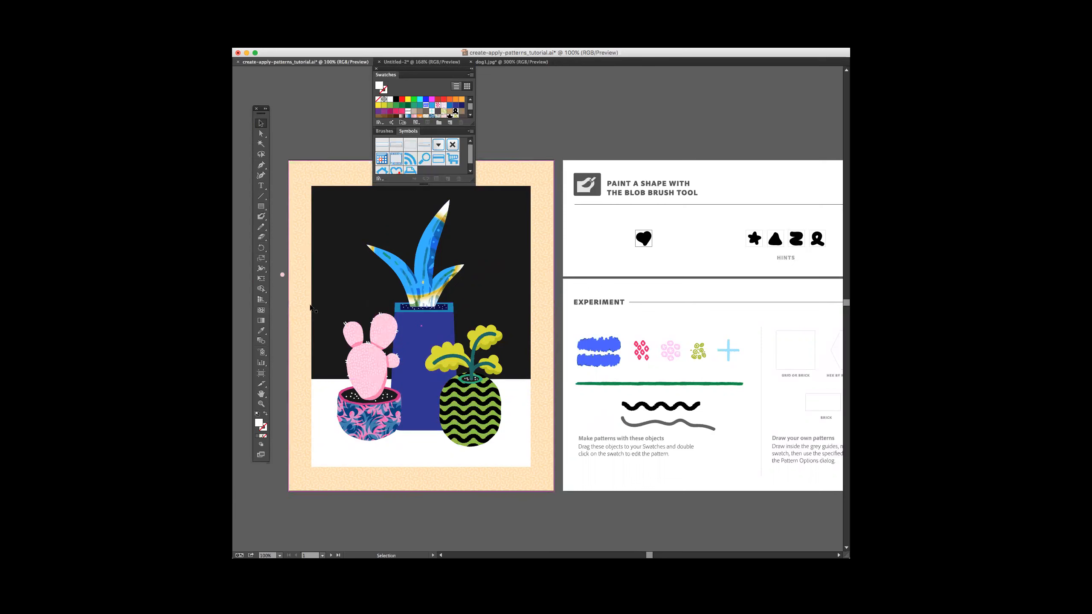
click(420, 266)
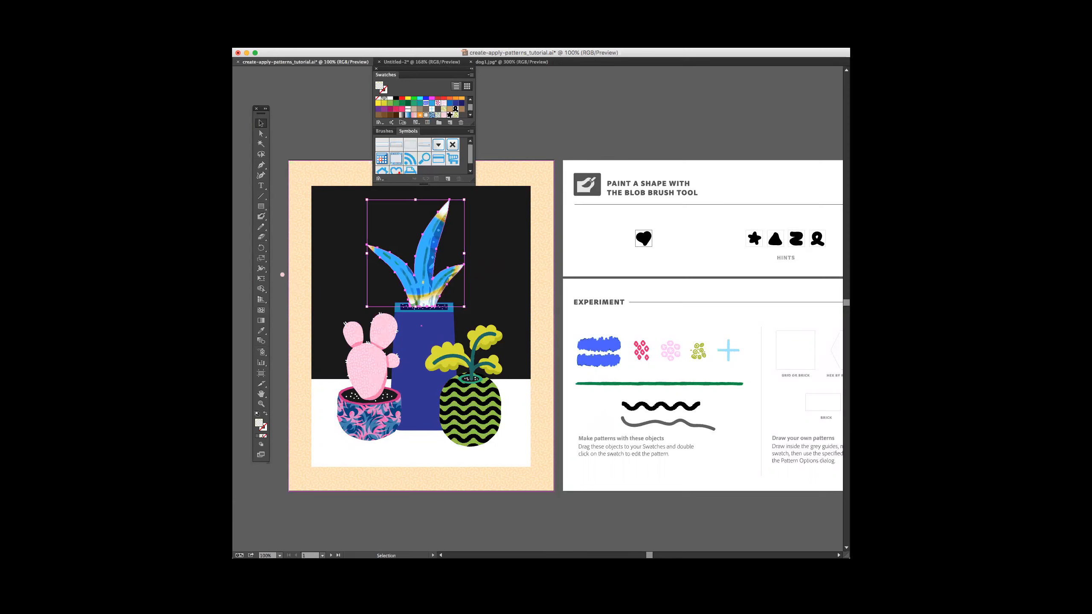
click(509, 86)
click(470, 415)
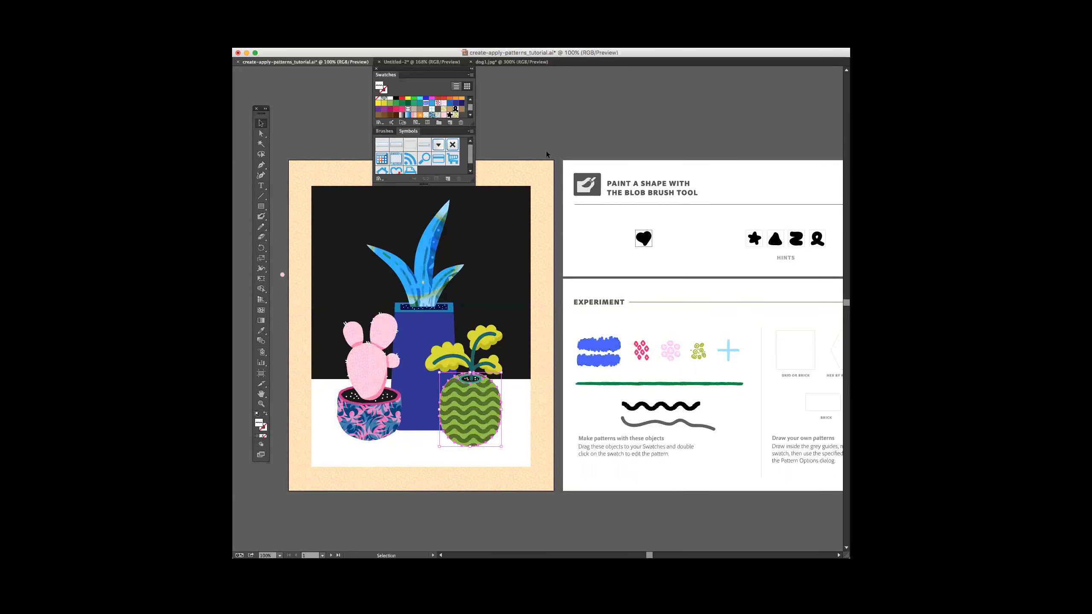
click(381, 413)
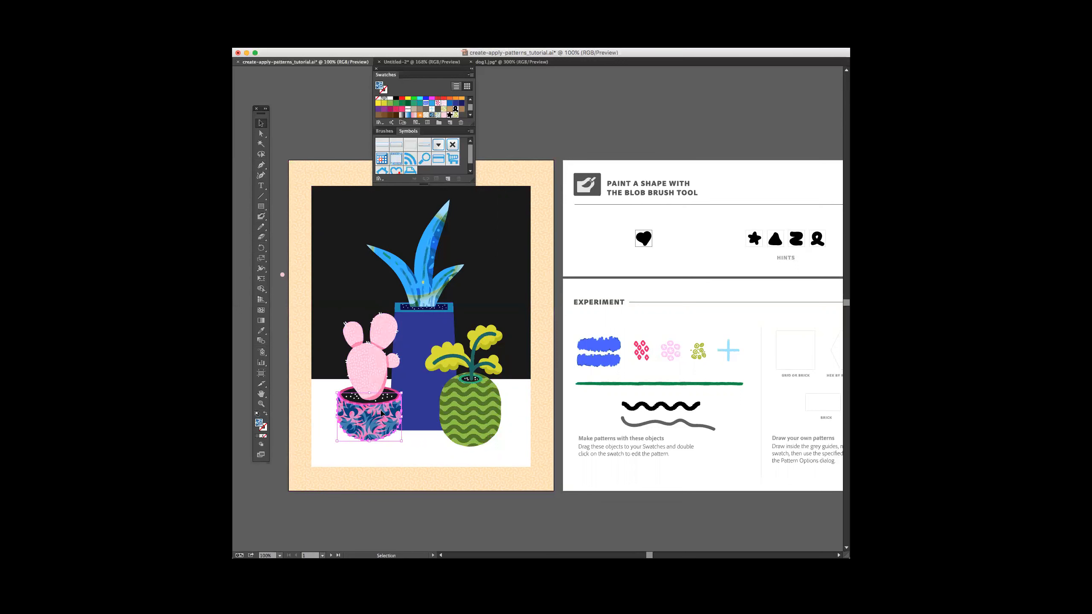
double_click(381, 413)
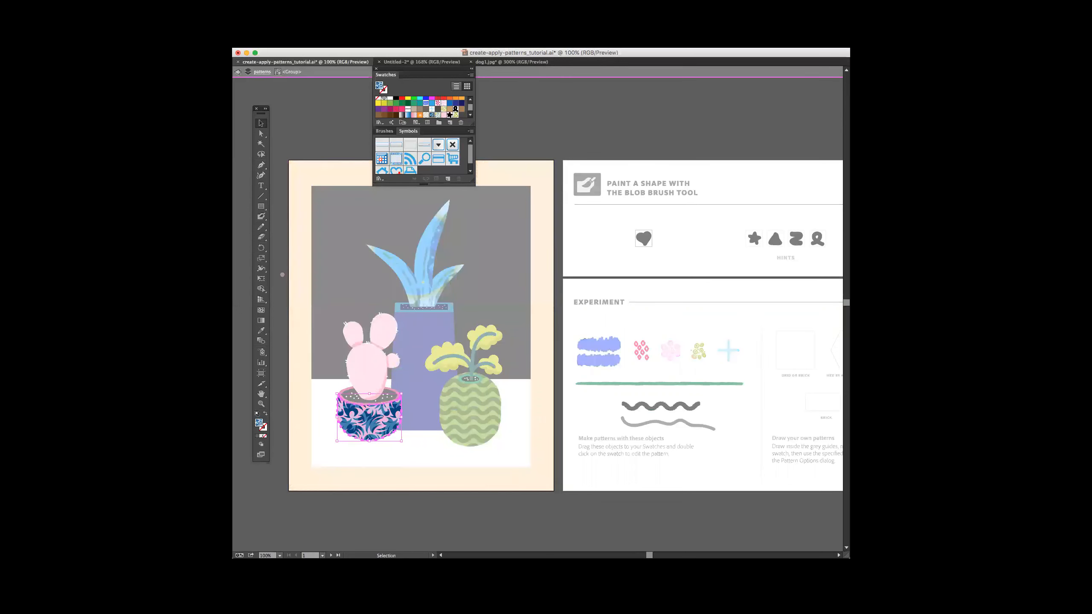
double_click(552, 122)
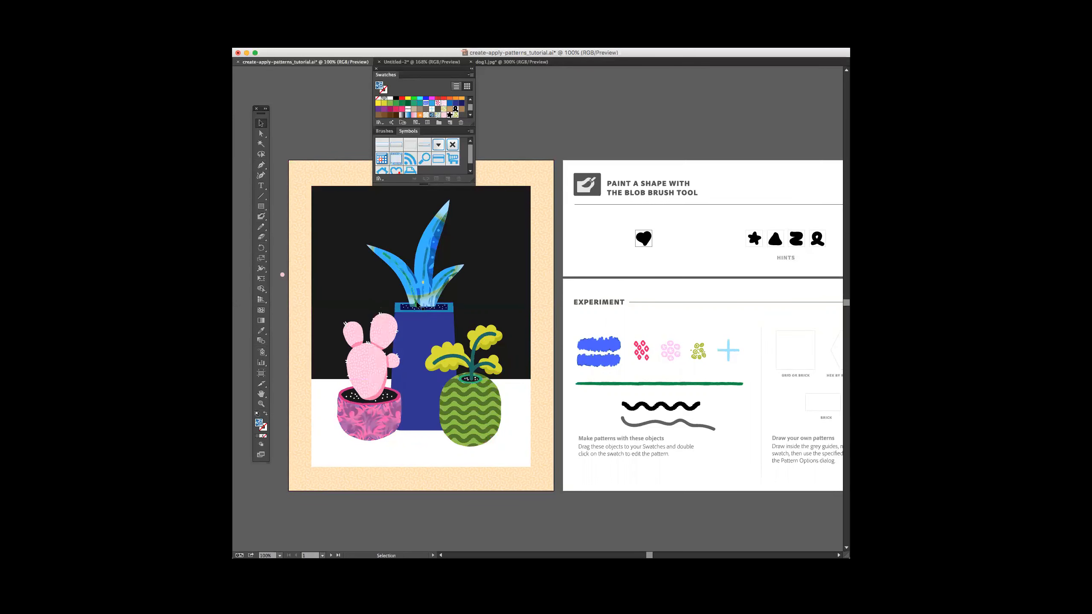
- Move the Swatches away from the illustration and select the square Grid or Brick guide in the Experiment area
mouse_move(415, 68)
mouse_down()
mouse_move(604, 68)
mouse_move(304, 67)
mouse_move(638, 71)
mouse_move(634, 51)
mouse_move(572, 52)
mouse_up()
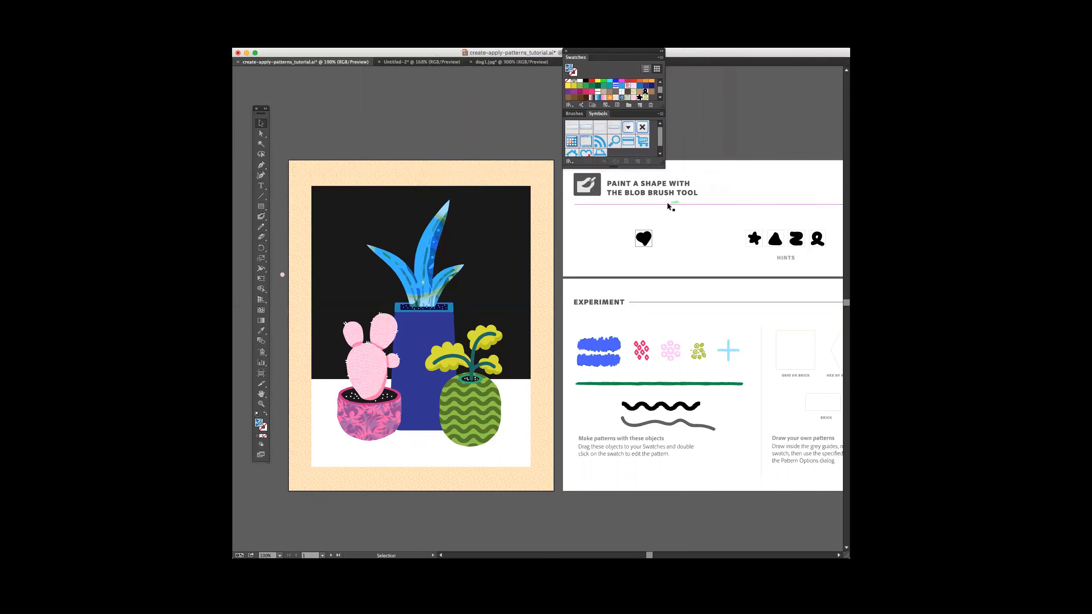
click(673, 231)
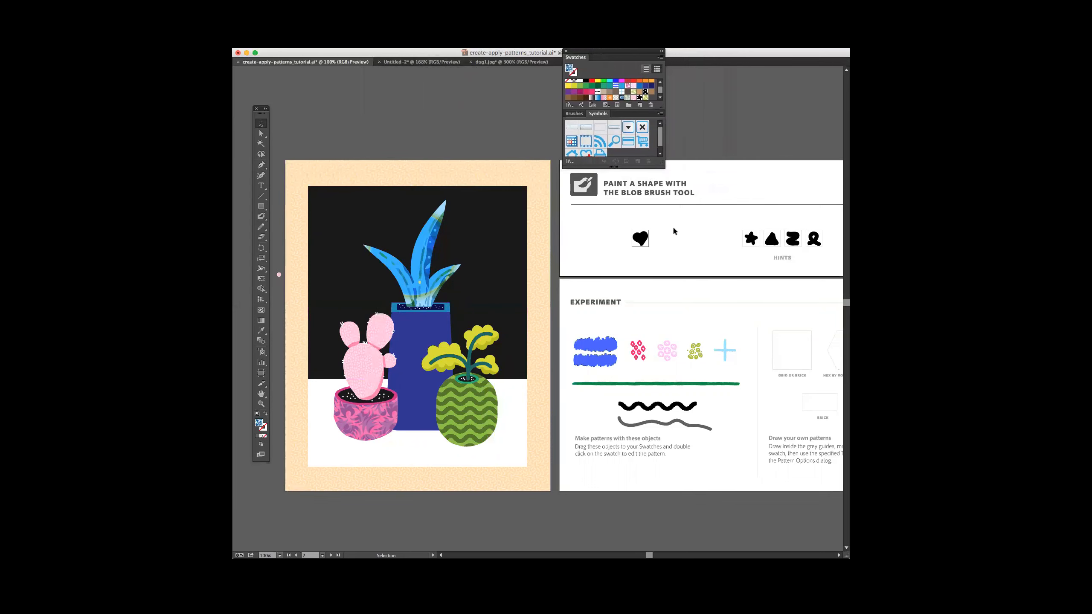
scroll(673, 231, right, 2)
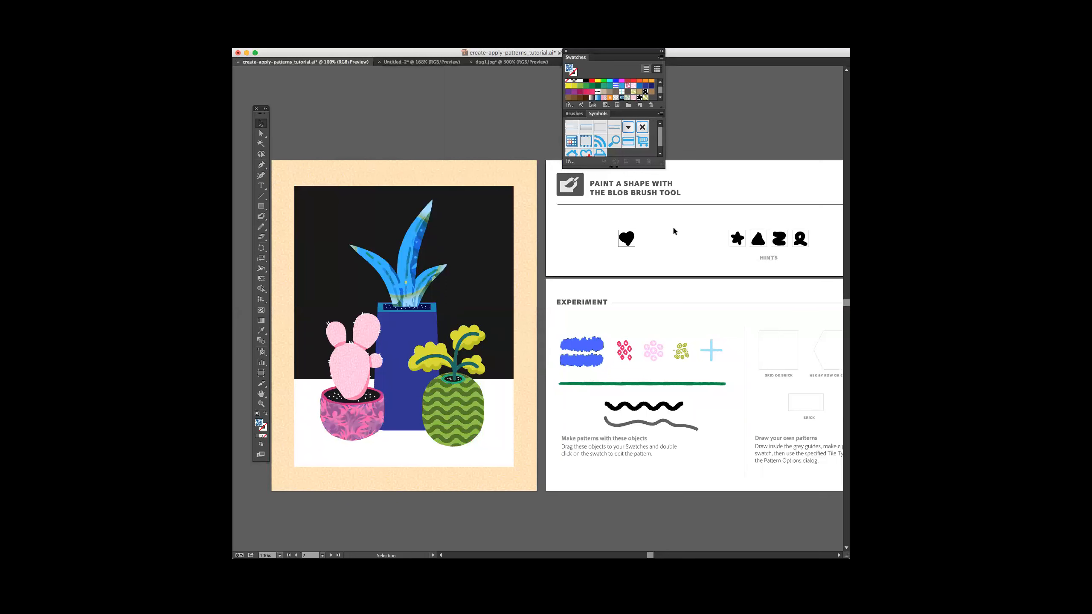
click(780, 339)
scroll(780, 340, right, 2)
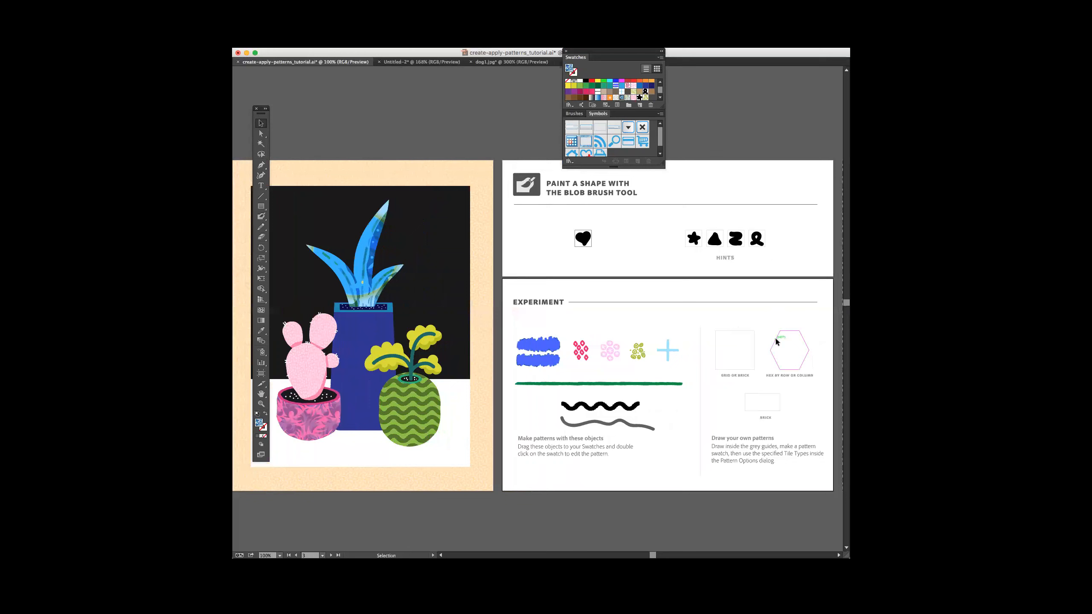
click(775, 338)
click(753, 358)
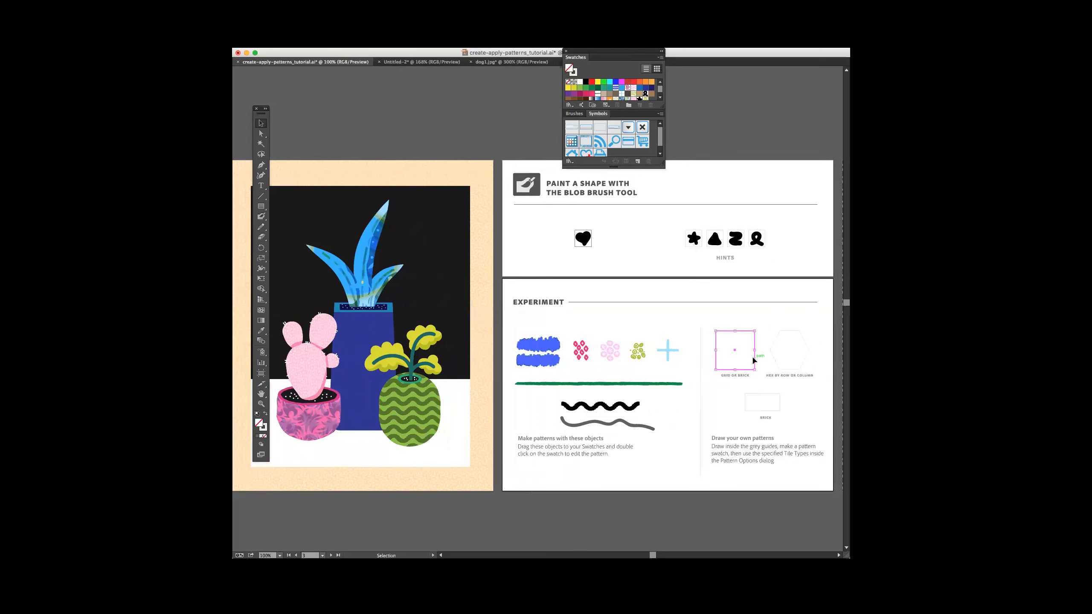
- Paint Blob Brush strokes inside the square Grid or Brick guide and select the strokes together
key(shift+b)
mouse_move(729, 333)
mouse_down()
mouse_move(724, 342)
mouse_move(741, 342)
mouse_move(729, 359)
mouse_move(751, 355)
mouse_move(736, 363)
mouse_up()
click(261, 122)
click(729, 360)
mouse_move(727, 356)
mouse_down()
mouse_move(740, 341)
mouse_move(728, 354)
mouse_up()
shift+click(728, 354)
shift+click(729, 340)
shift+click(739, 339)
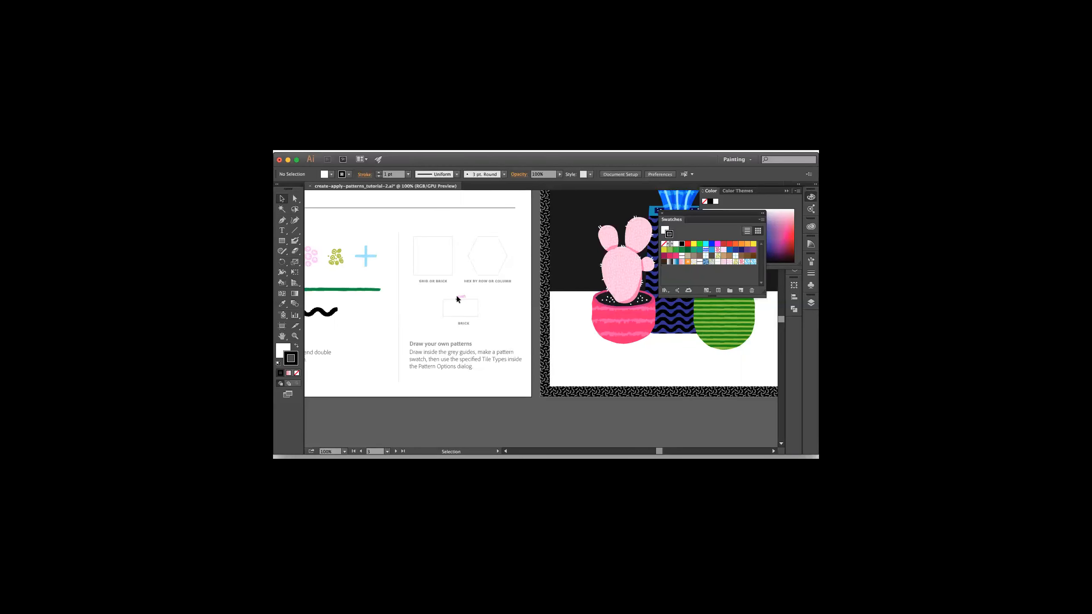
- Activate the Blob Brush and unlock the detail overlay layer, with the Layers moved beside the Experiment area
click(294, 240)
click(294, 241)
click(811, 304)
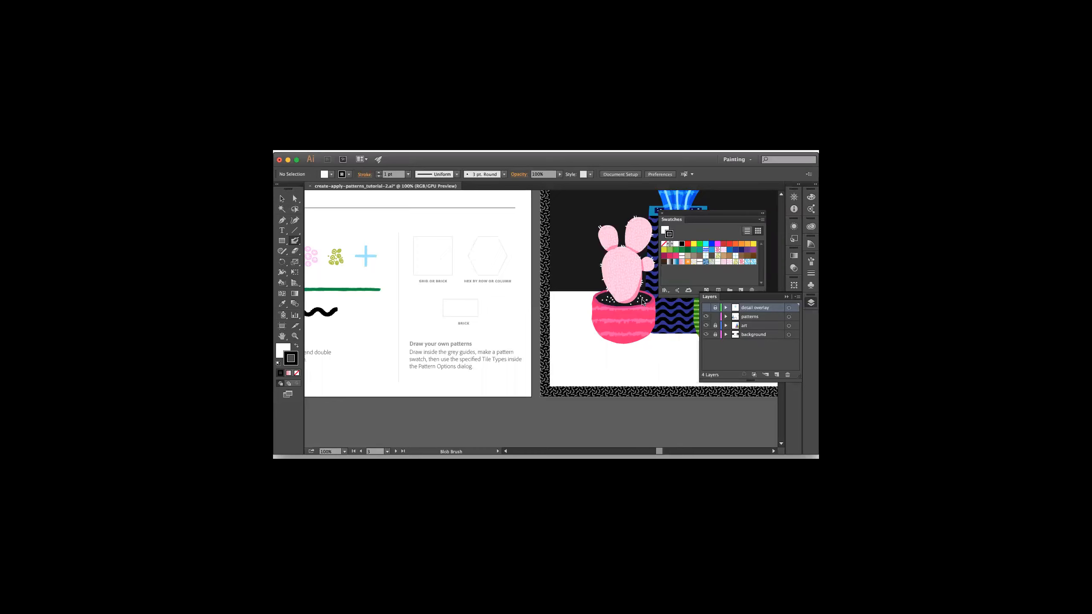
drag(768, 301, 562, 279)
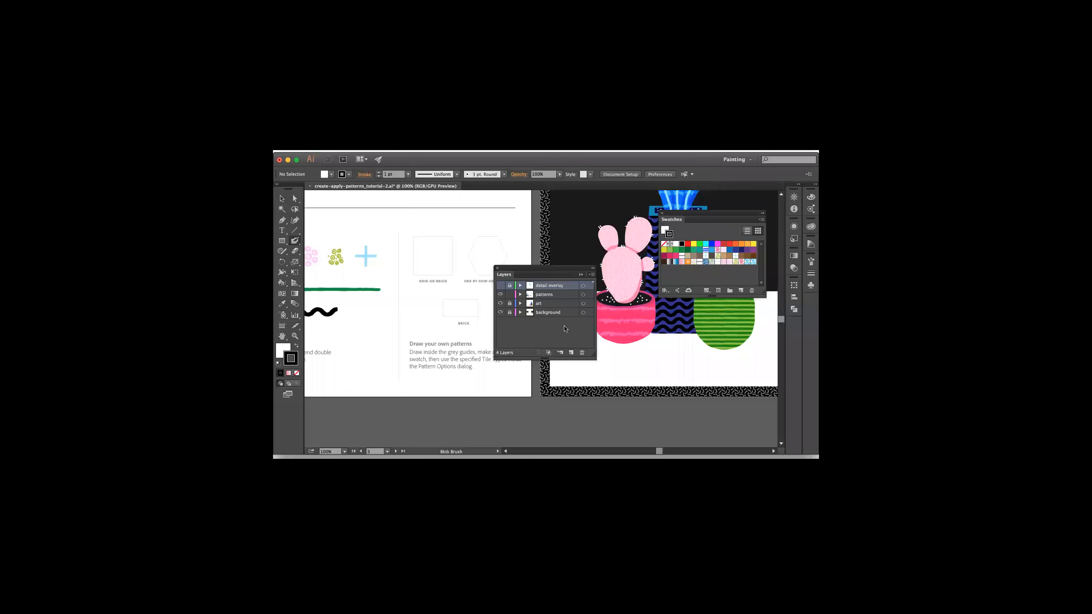
click(509, 287)
key(slash)
key(super+Tab)
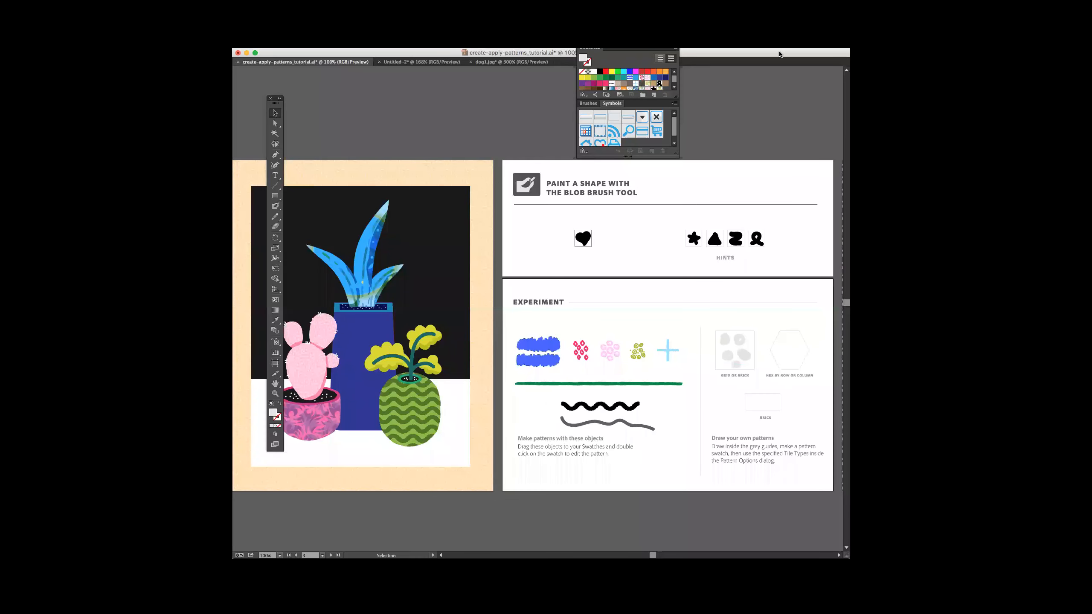
drag(780, 53, 794, 47)
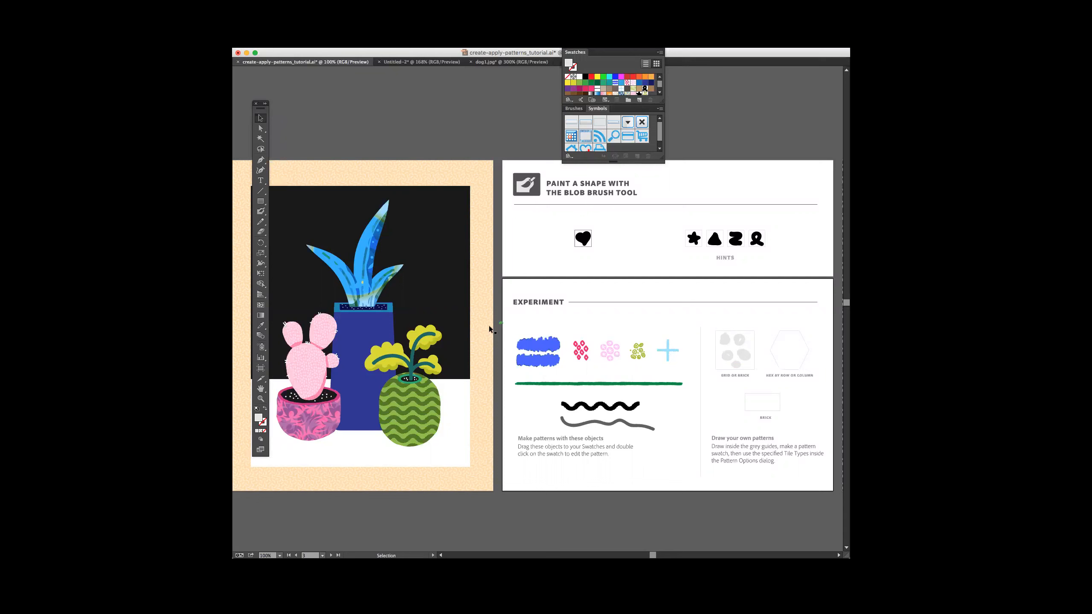
click(476, 341)
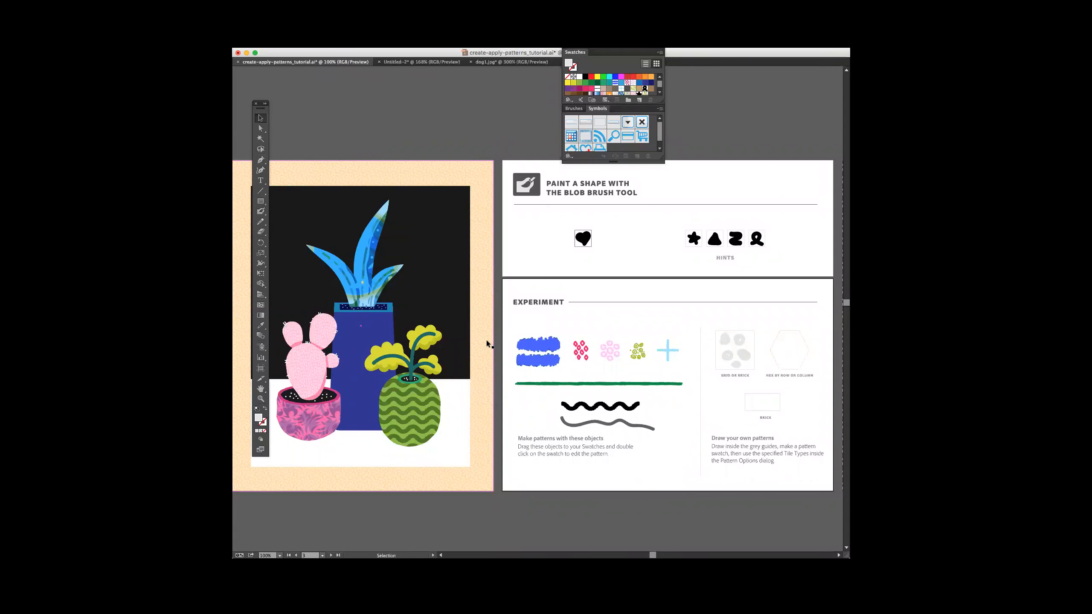
click(459, 302)
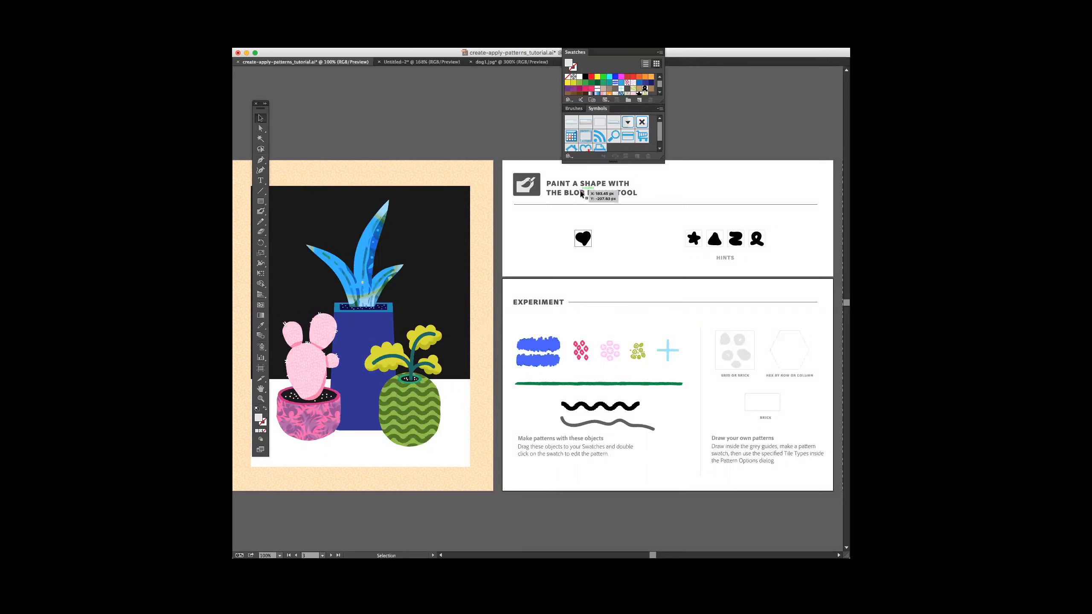
drag(613, 45, 632, 42)
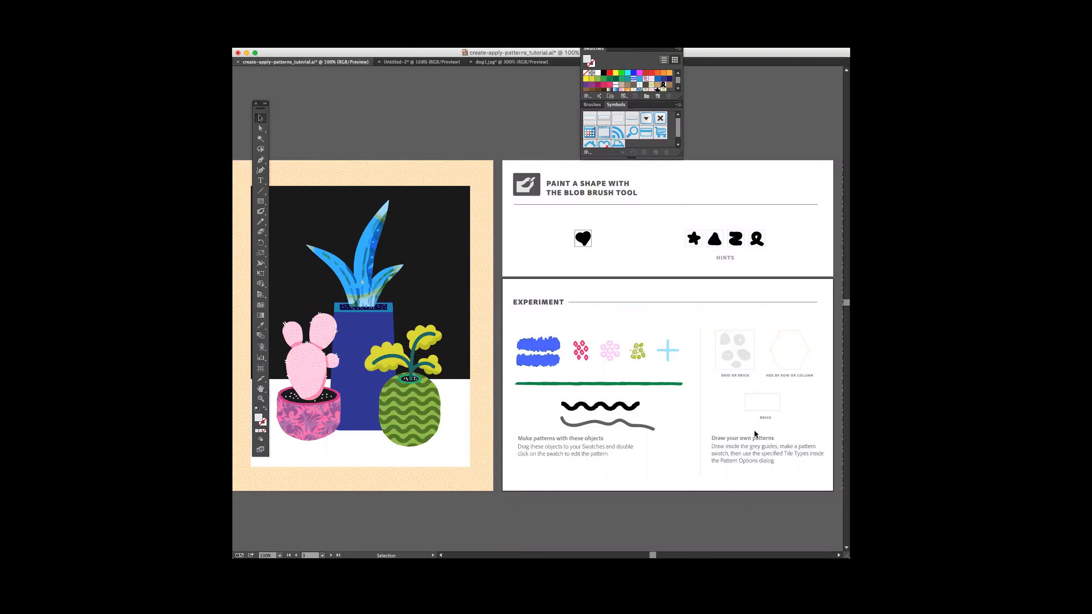
- Add a text frame below the heart shape on the Blob Brush page containing "10 MINUTE BREAK"
key(t)
drag(542, 253, 693, 272)
text(10 MINUTE BREAK)
- Colour the whole break notice red and enlarge its text until the letters nearly fill the frame's height
key(super+a)
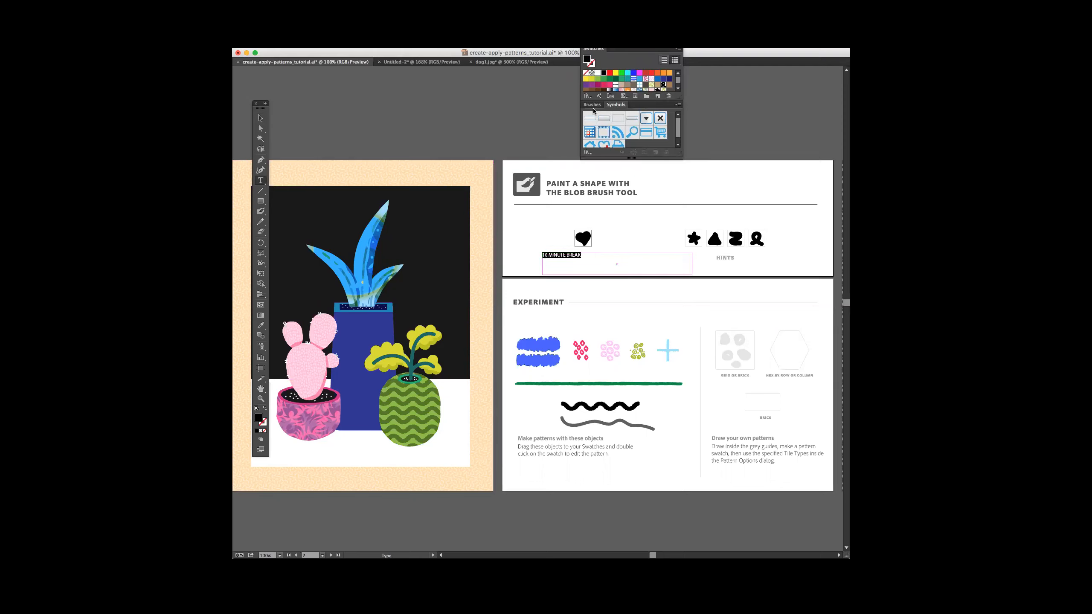
click(609, 73)
key(super+shift+period)
key(super+shift+period)
key(super+shift+period)
key(super+shift+period)
key(super+shift+period)
key(super+shift+period)
key(super+shift+period)
key(super+shift+period)
key(super+shift+period)
key(super+shift+period)
key(super+shift+period)
key(super+shift+period)
key(super+shift+period)
key(super+shift+period)
key(super+shift+period)
key(super+shift+period)
key(super+shift+period)
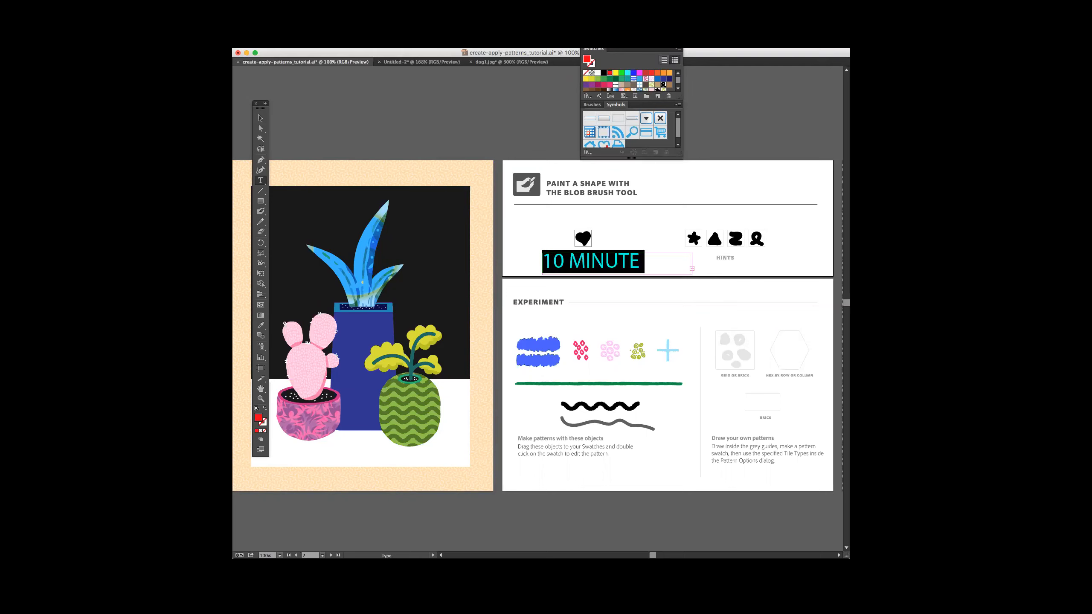
- Widen the text frame to fit the whole break notice and move it beside the Blob Brush tool heading
click(260, 118)
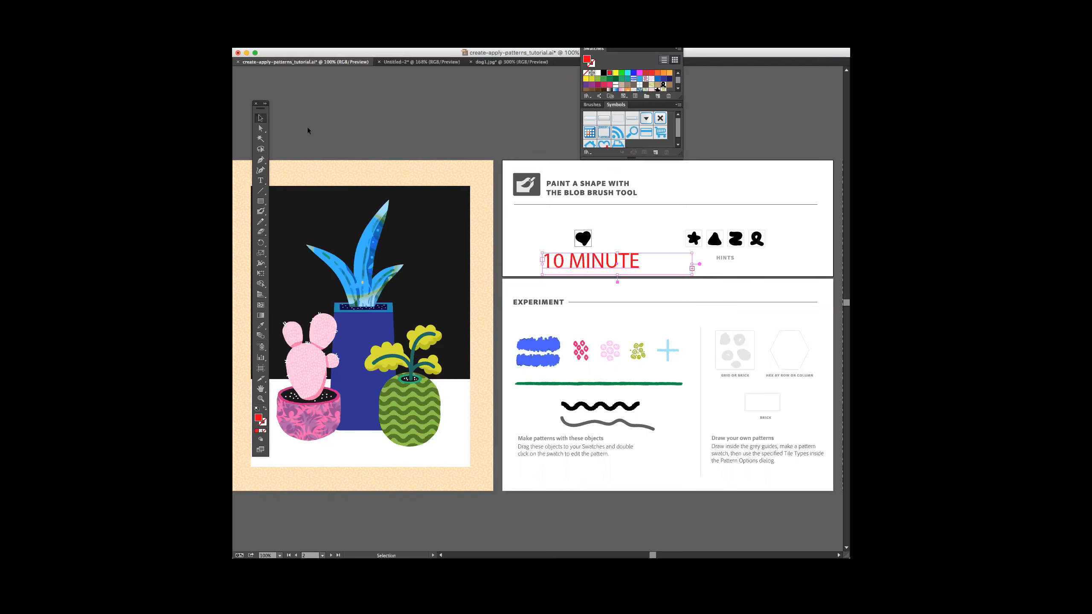
drag(692, 268, 786, 268)
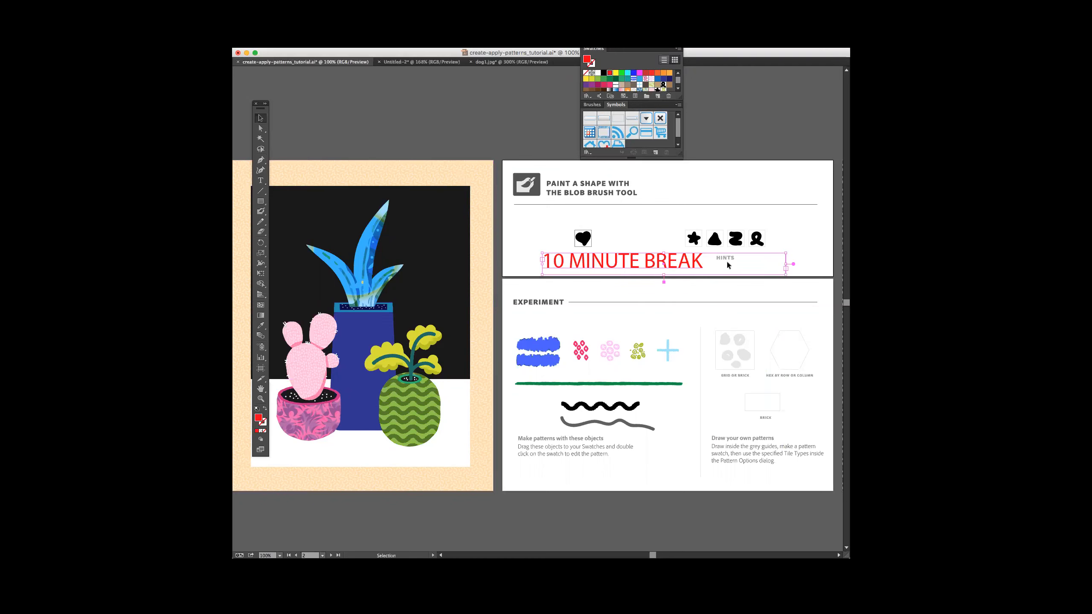
drag(670, 258, 773, 165)
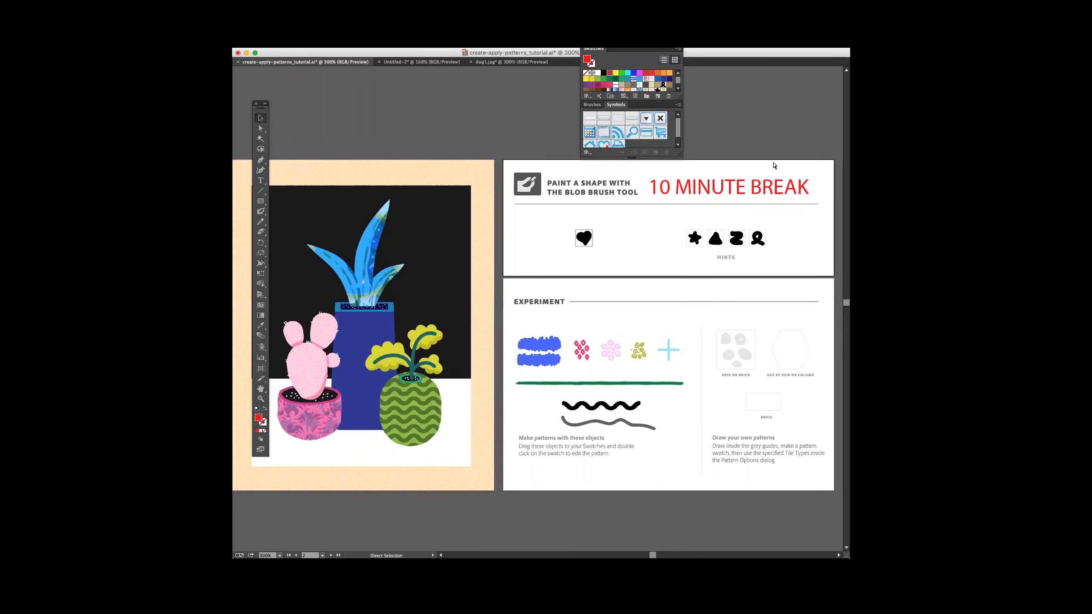
scroll(715, 196, up, 10)
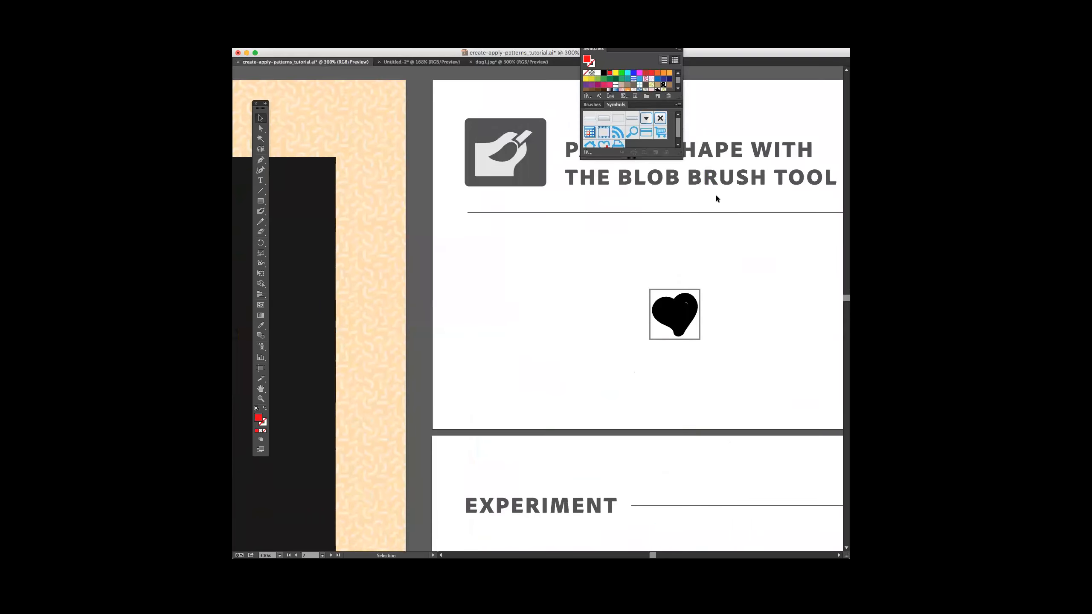
scroll(716, 196, right, 10)
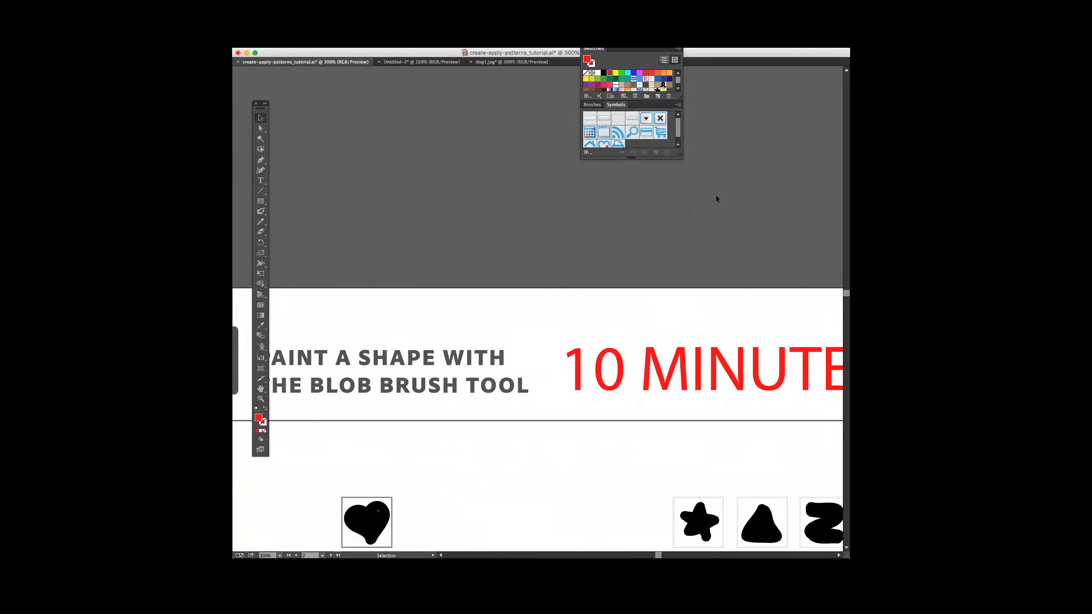
scroll(717, 199, right, 4)
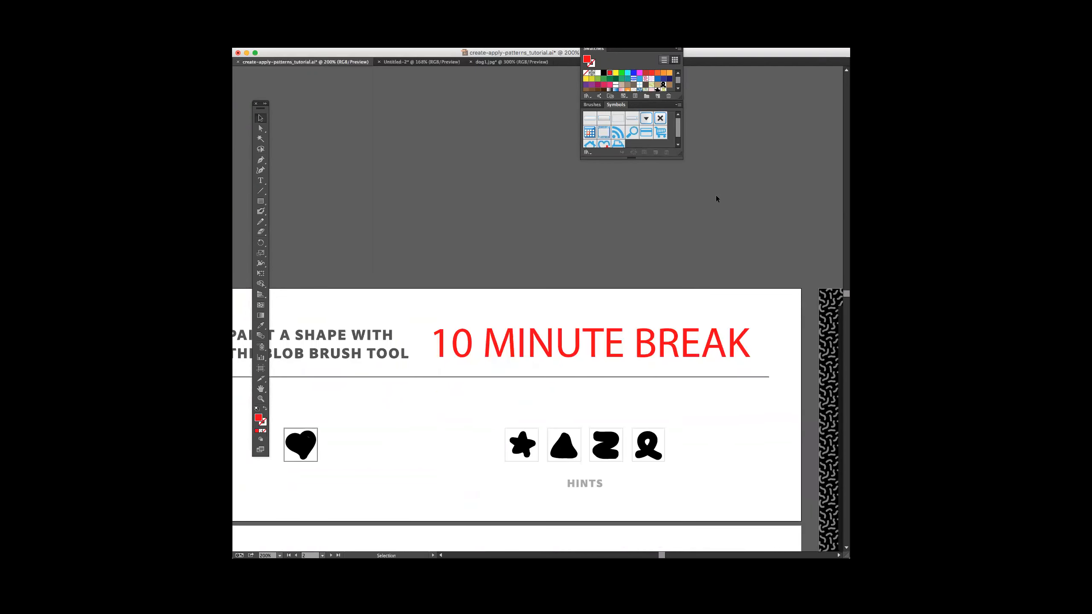
key(super+Tab)
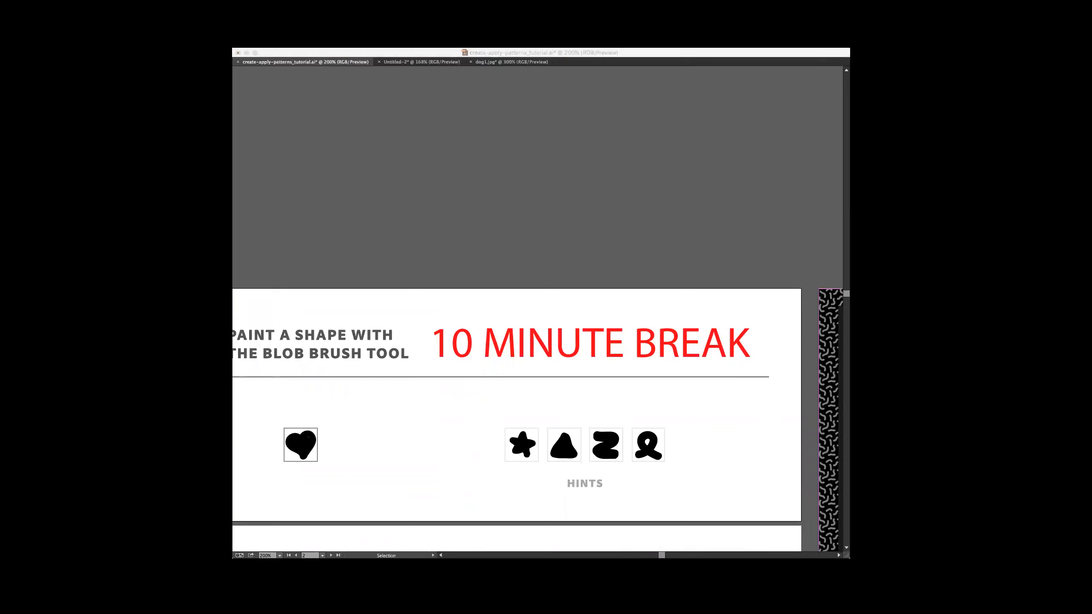
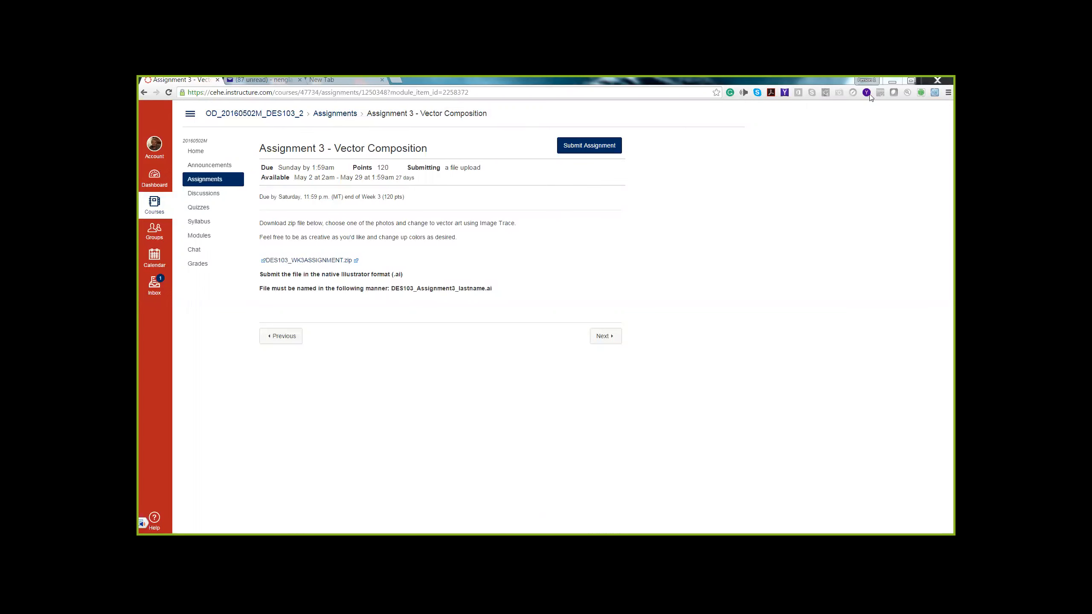
- Minimize the assignment page, switch to Illustrator with the dog1.jpg document and show the file commands
click(895, 83)
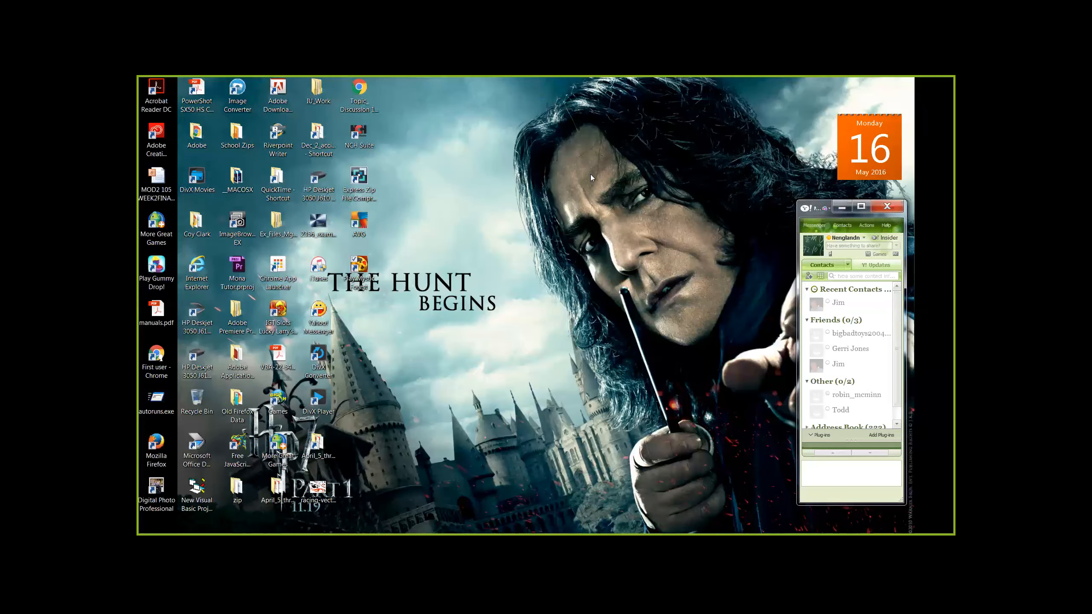
scroll(539, 439, down, 1)
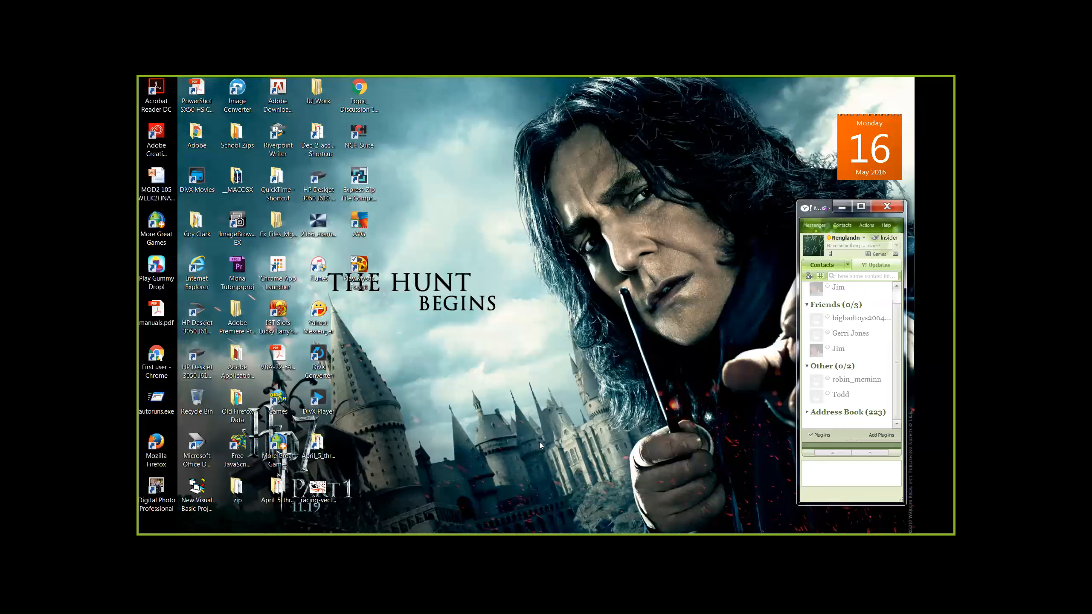
right_click(535, 242)
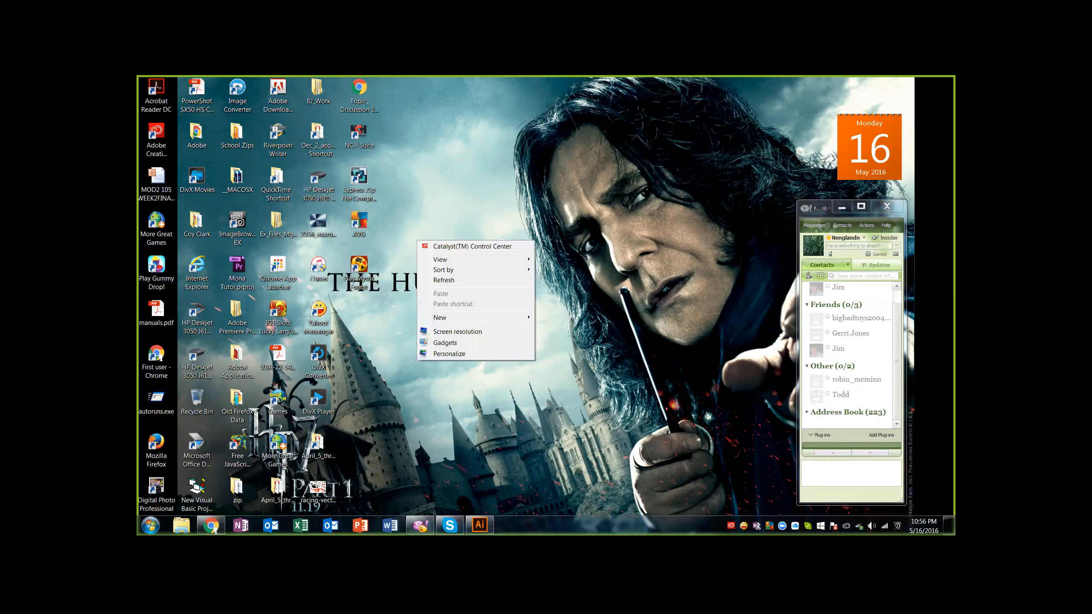
click(482, 525)
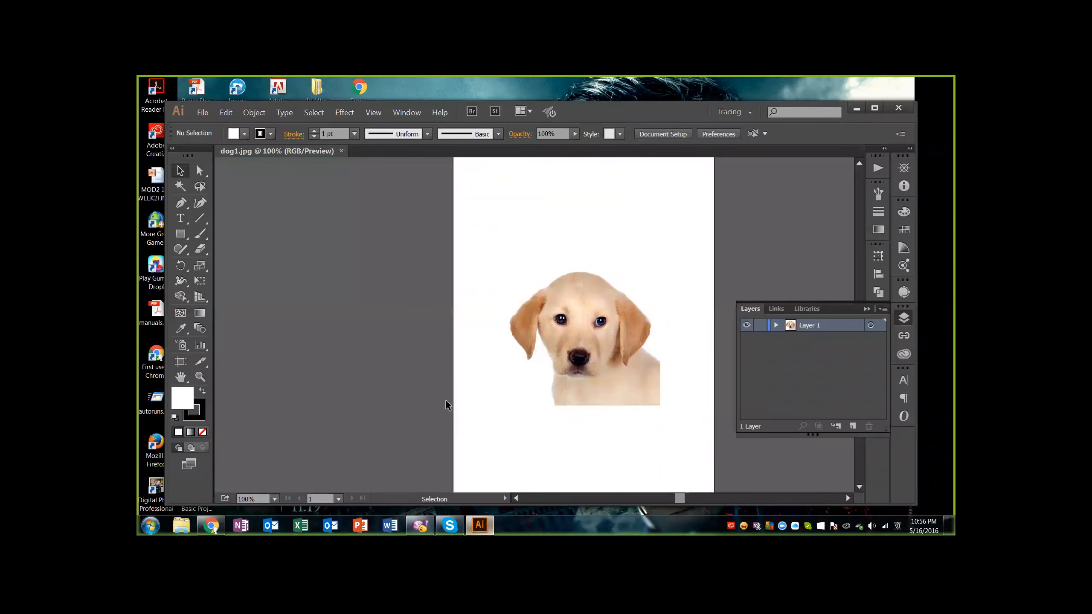
click(203, 112)
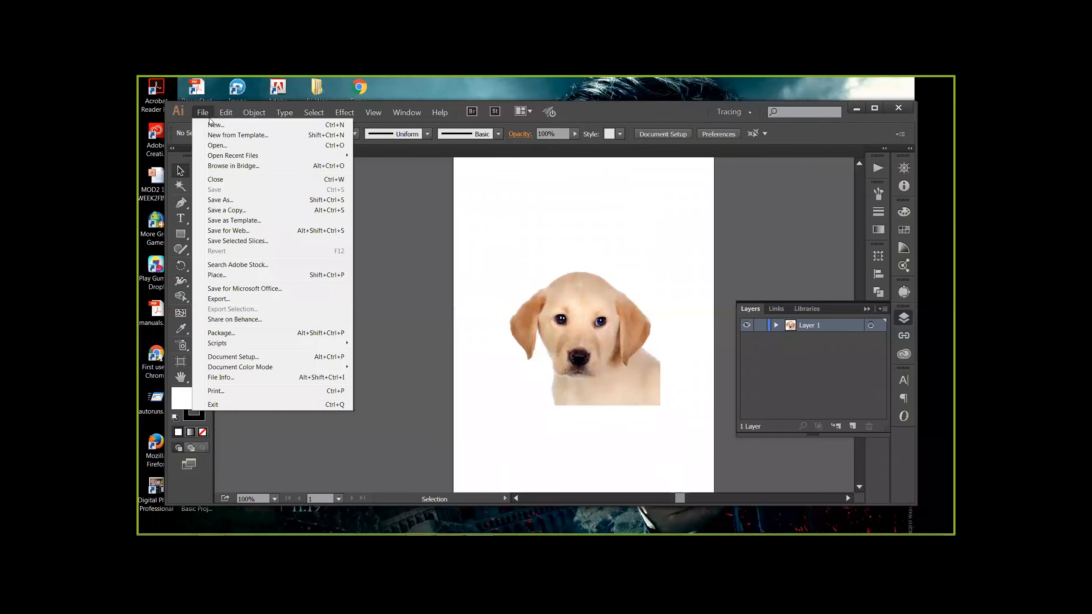
- Start a new document named Test with four artboards, keeping the Legal size preset
click(214, 125)
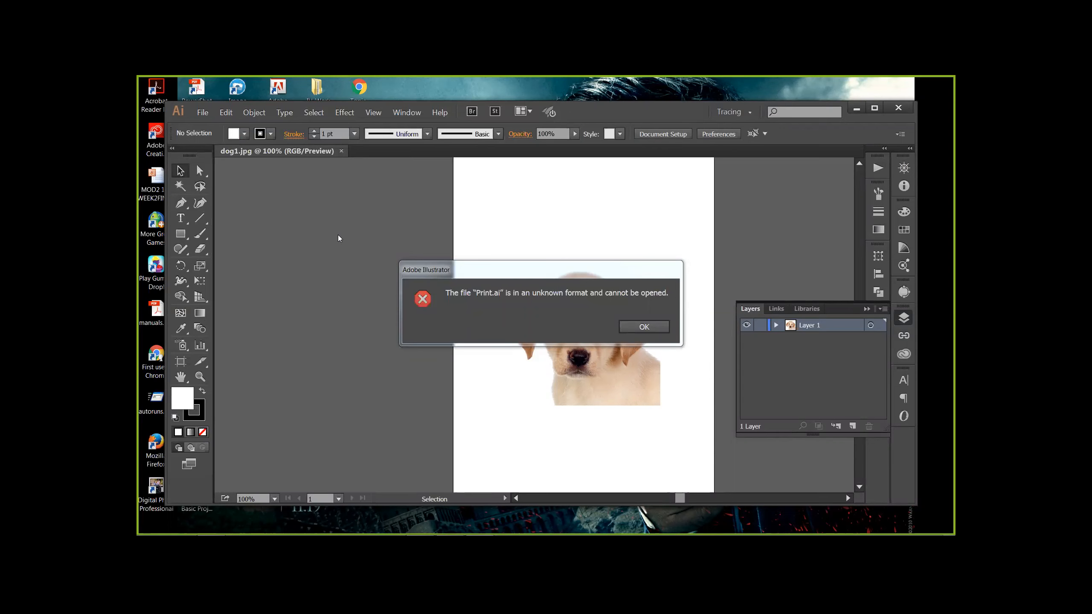
click(637, 329)
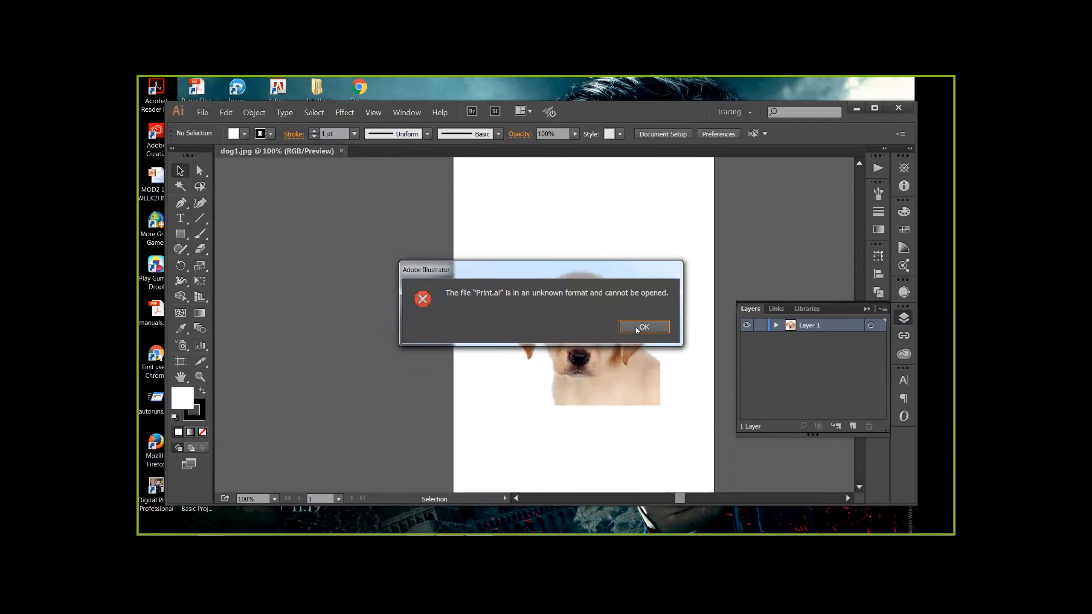
click(637, 328)
click(636, 327)
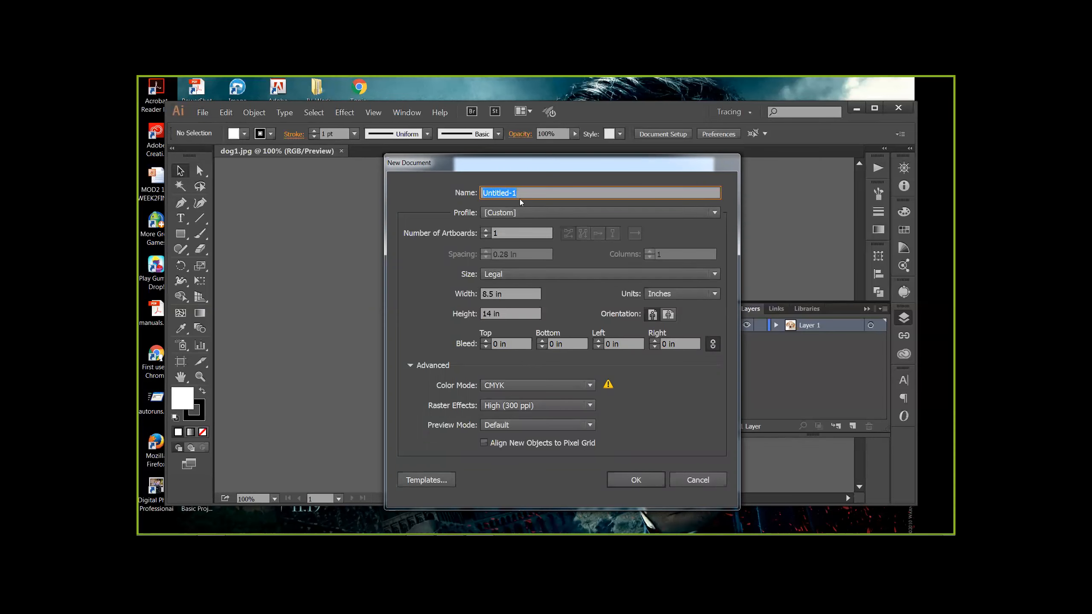
text(Tes)
click(488, 234)
click(487, 234)
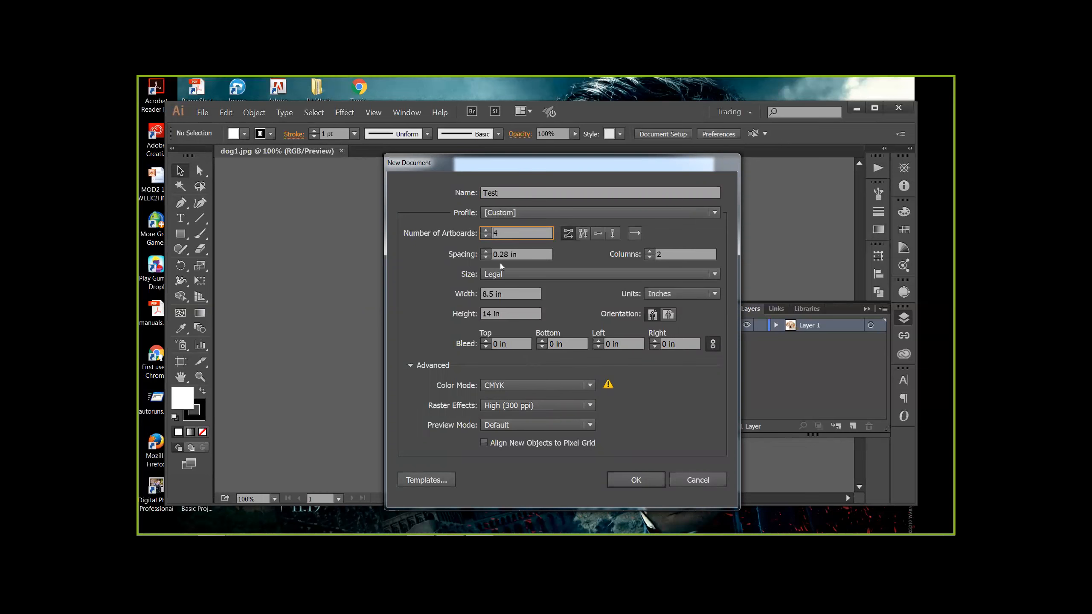
click(715, 273)
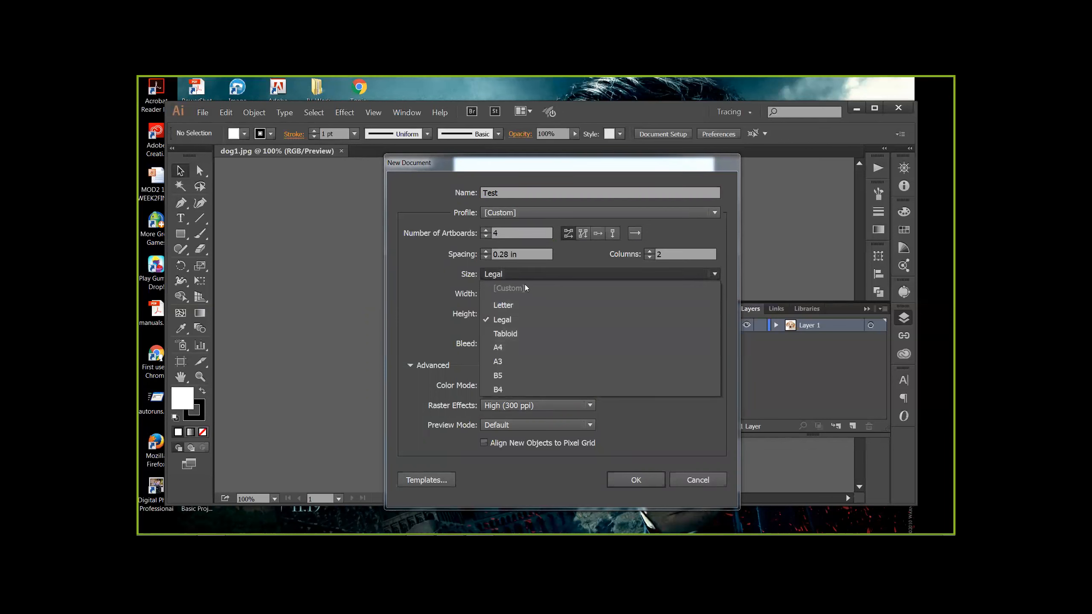
click(565, 261)
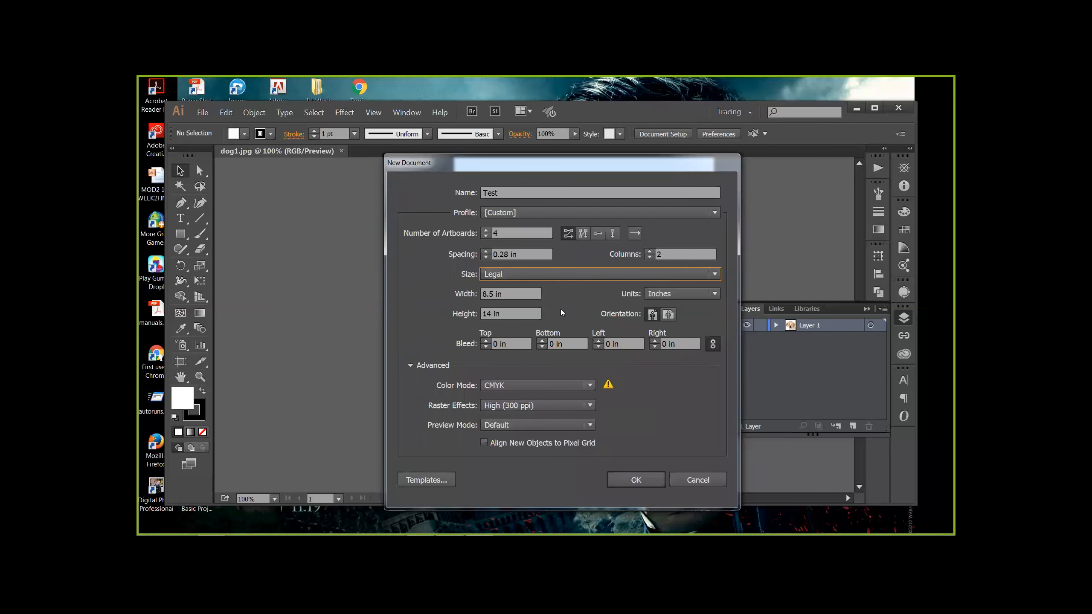
- Set the artboard width and height to 4 in and try to create the document
click(516, 293)
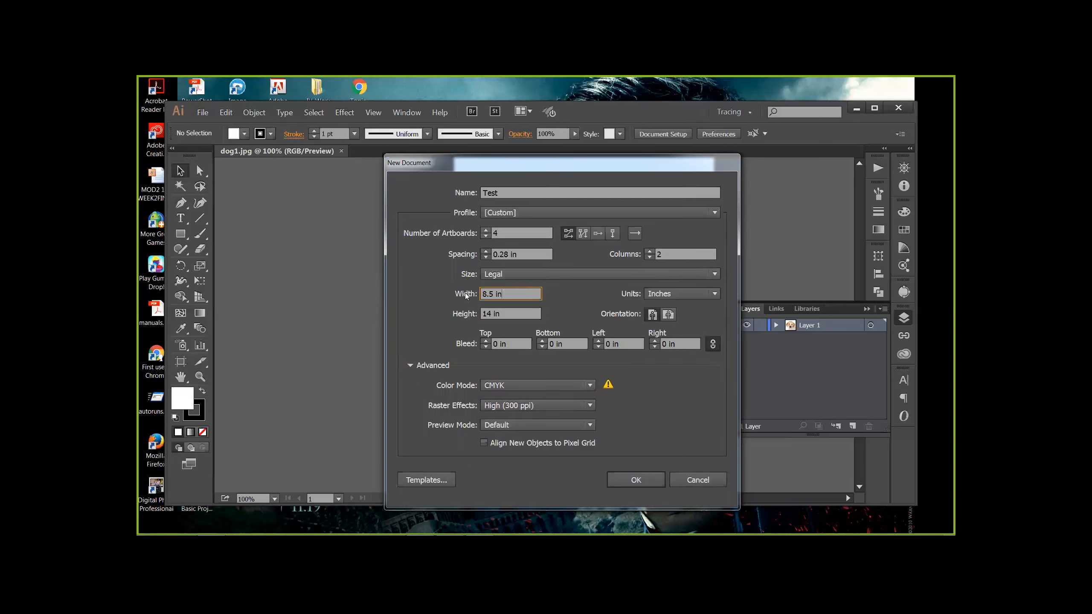
text(4.0)
key(Tab)
text(4.0)
key(Tab)
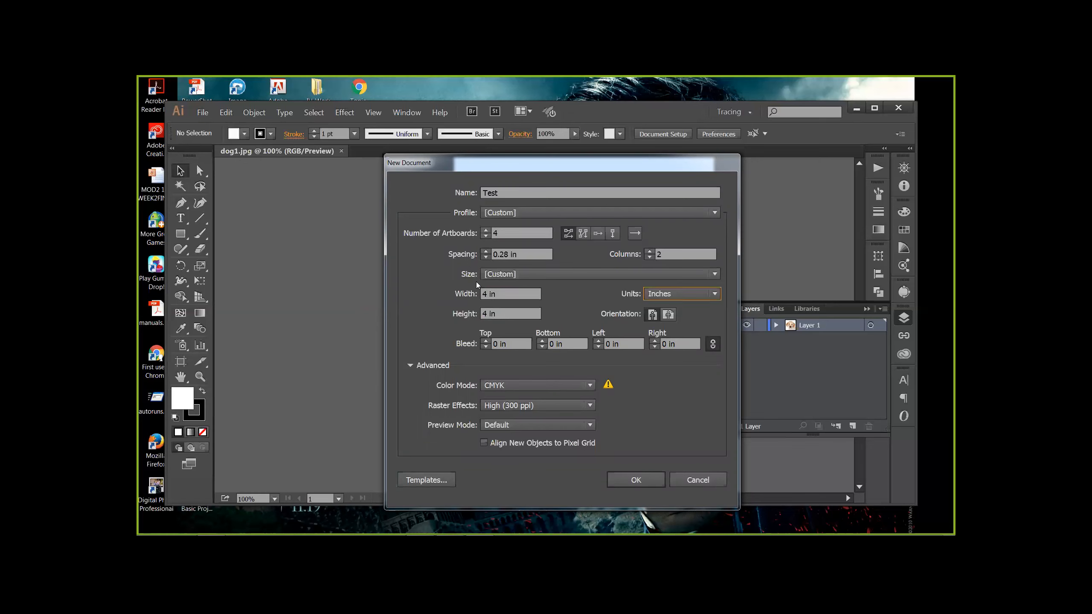
click(635, 478)
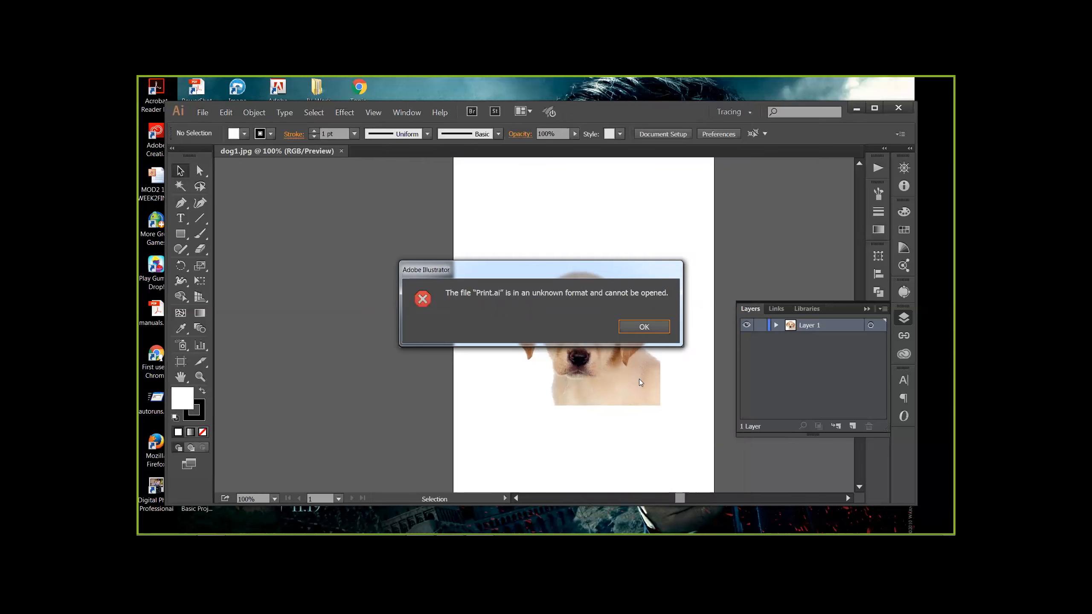
click(656, 331)
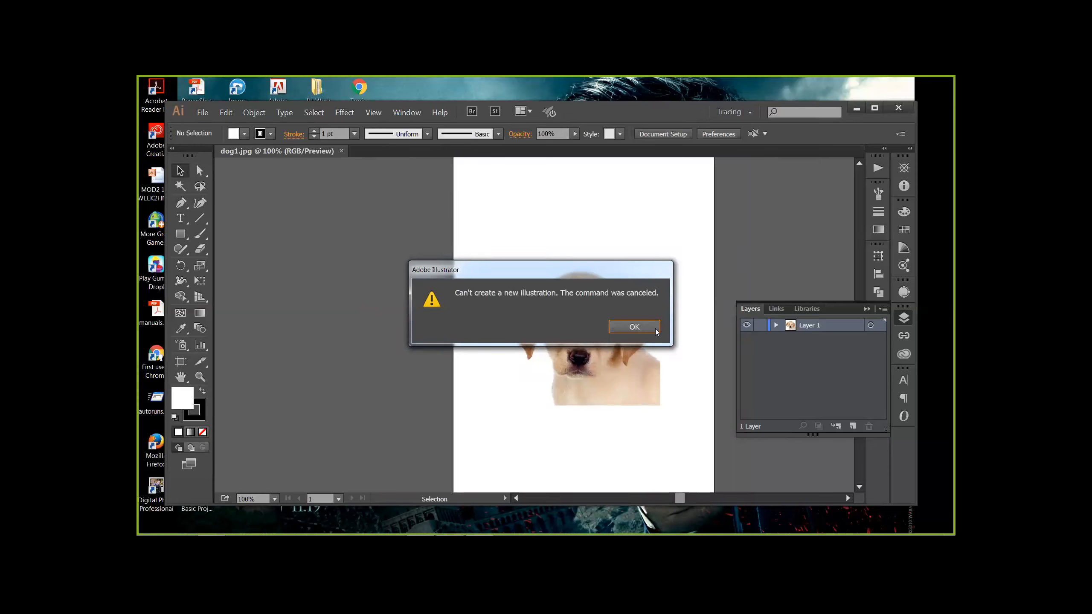
click(656, 331)
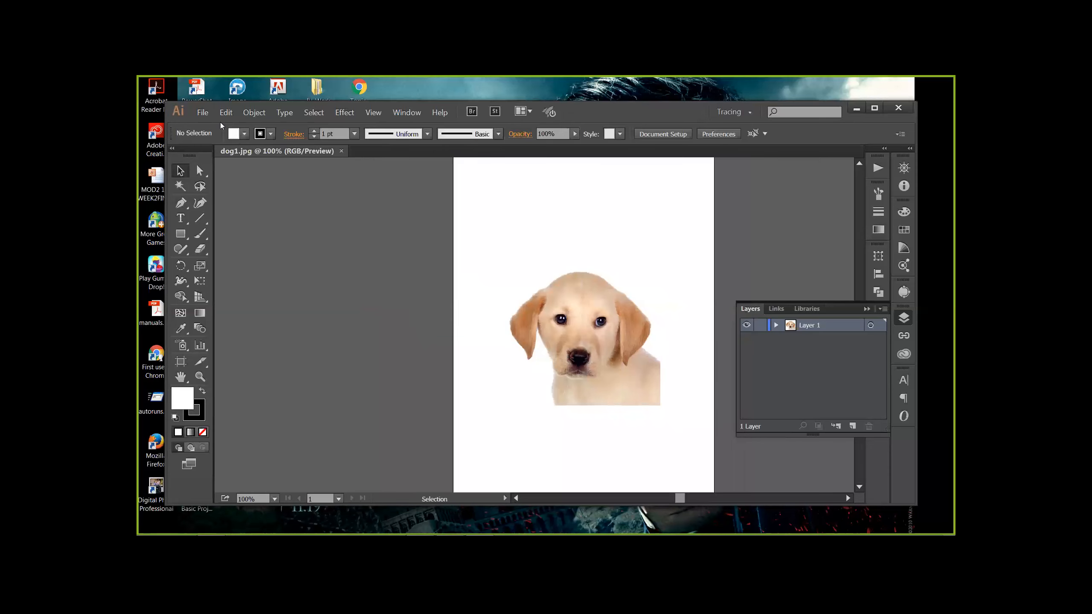
- Close the dog1.jpg document
click(211, 114)
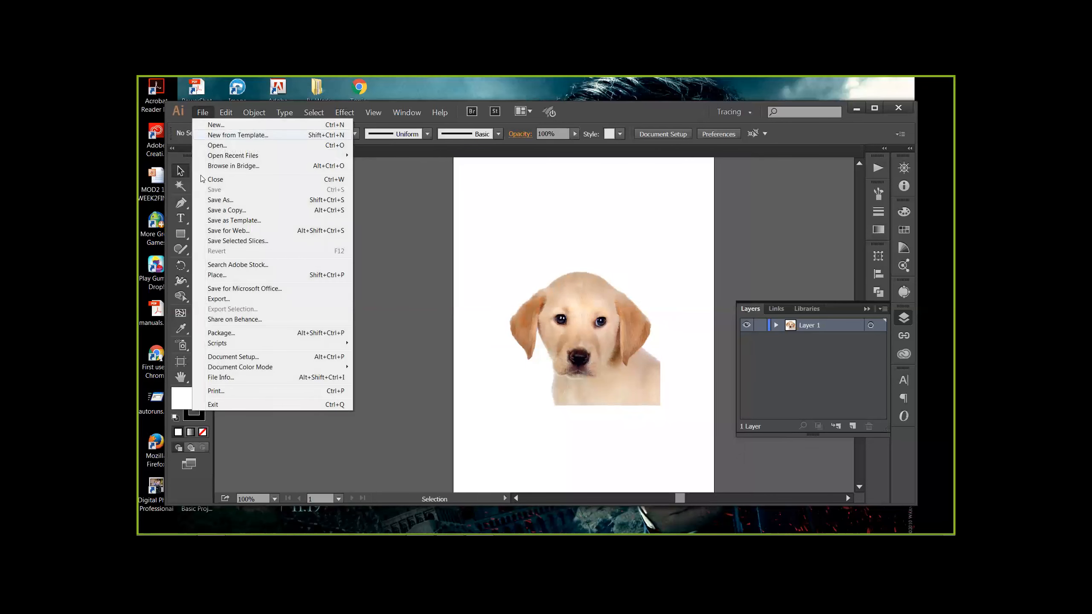
click(212, 179)
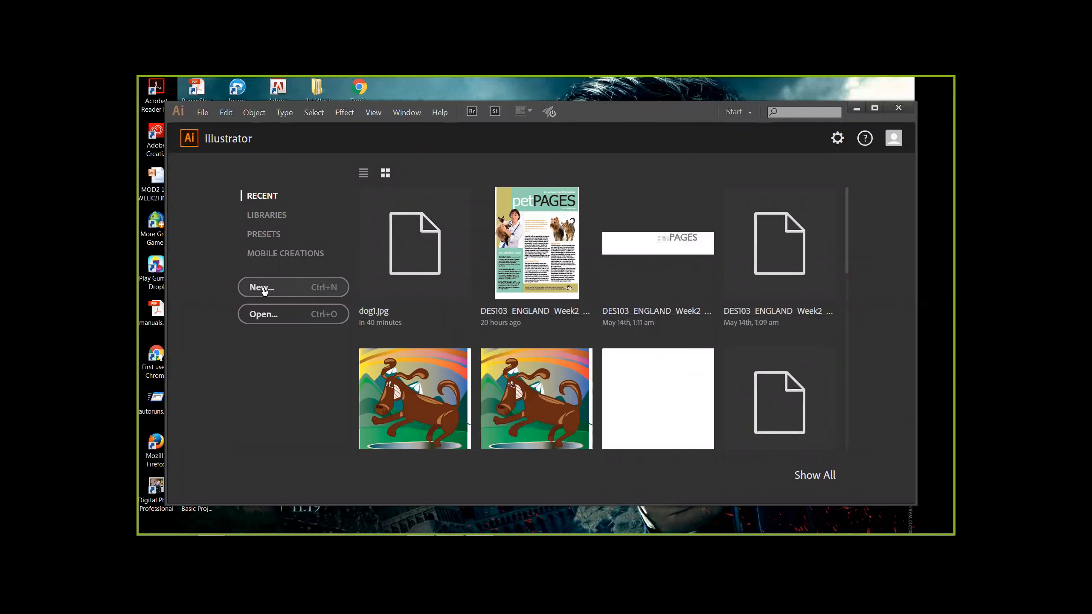
click(264, 290)
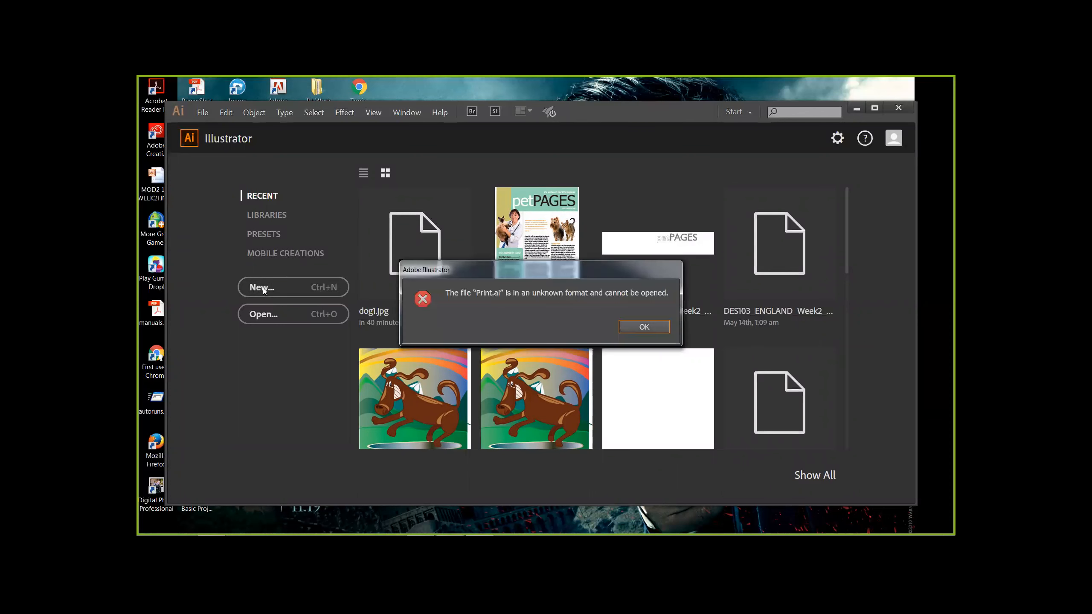
click(629, 328)
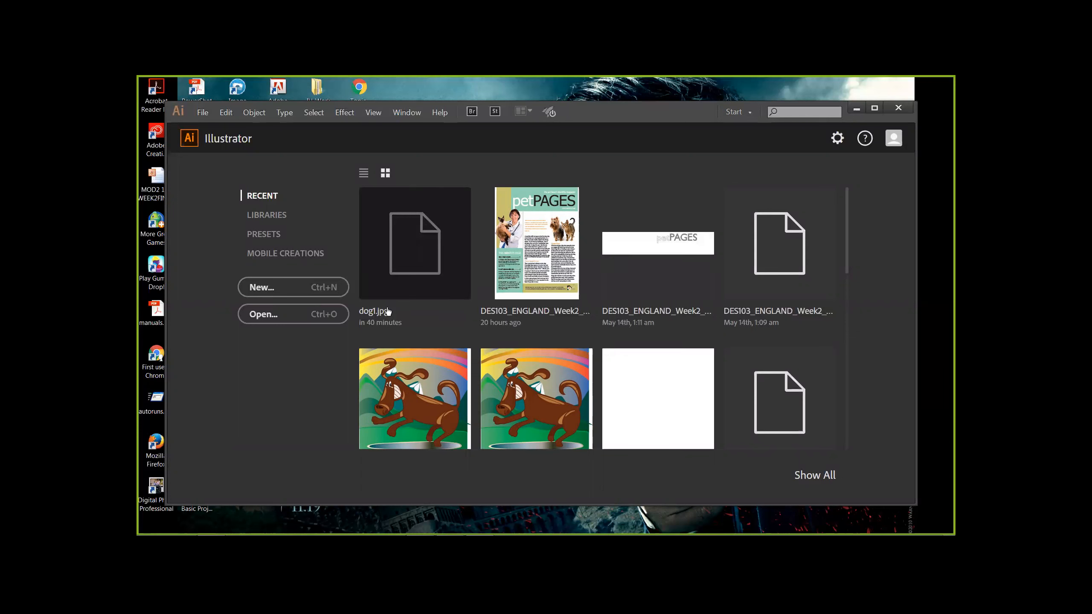
click(387, 313)
click(644, 327)
click(644, 327)
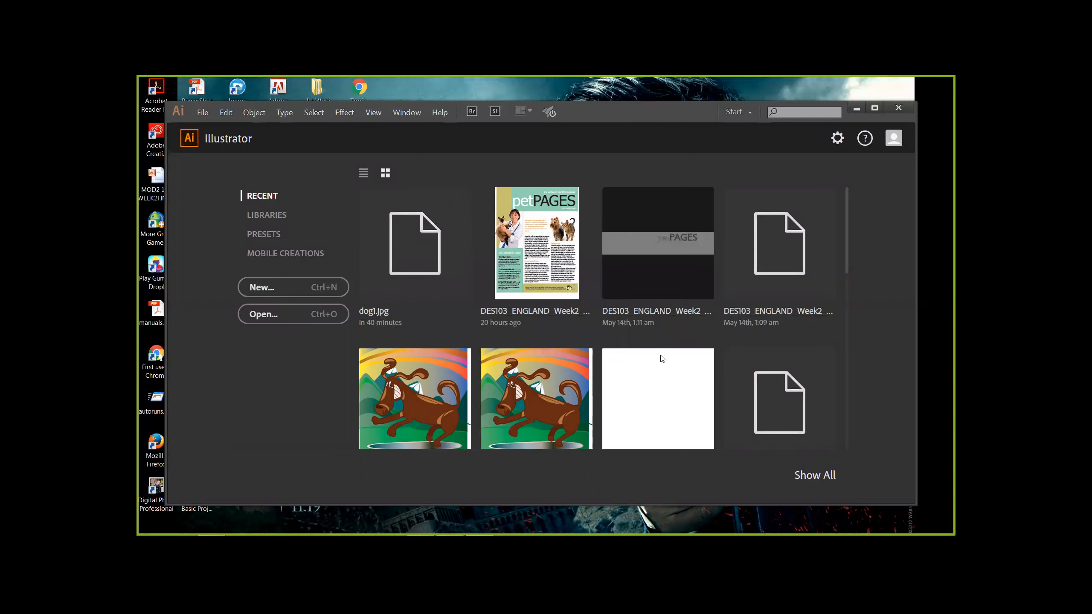
key(ctrl+n)
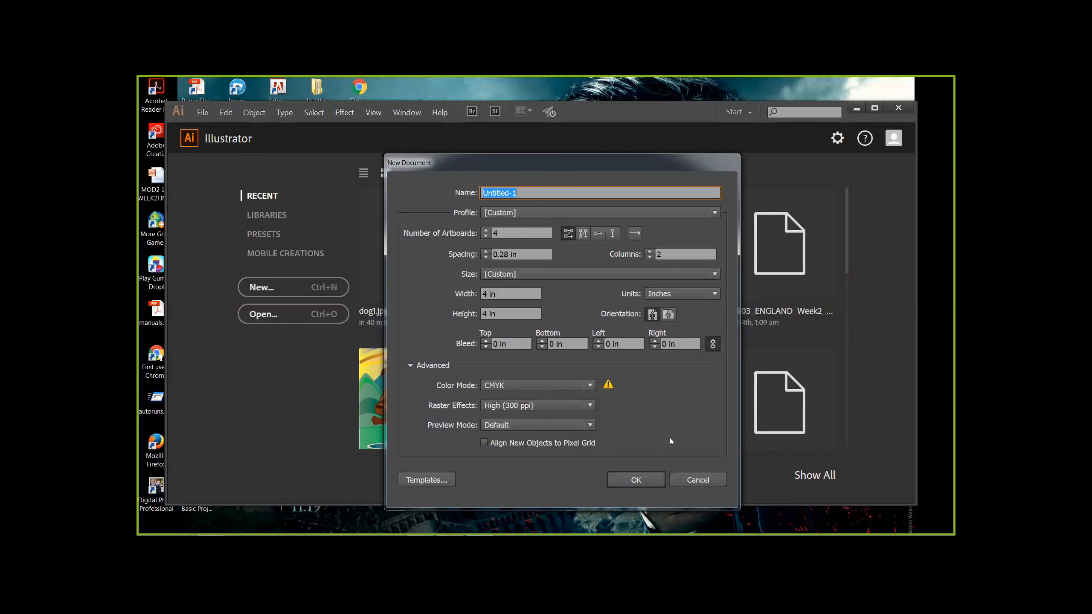
key(Escape)
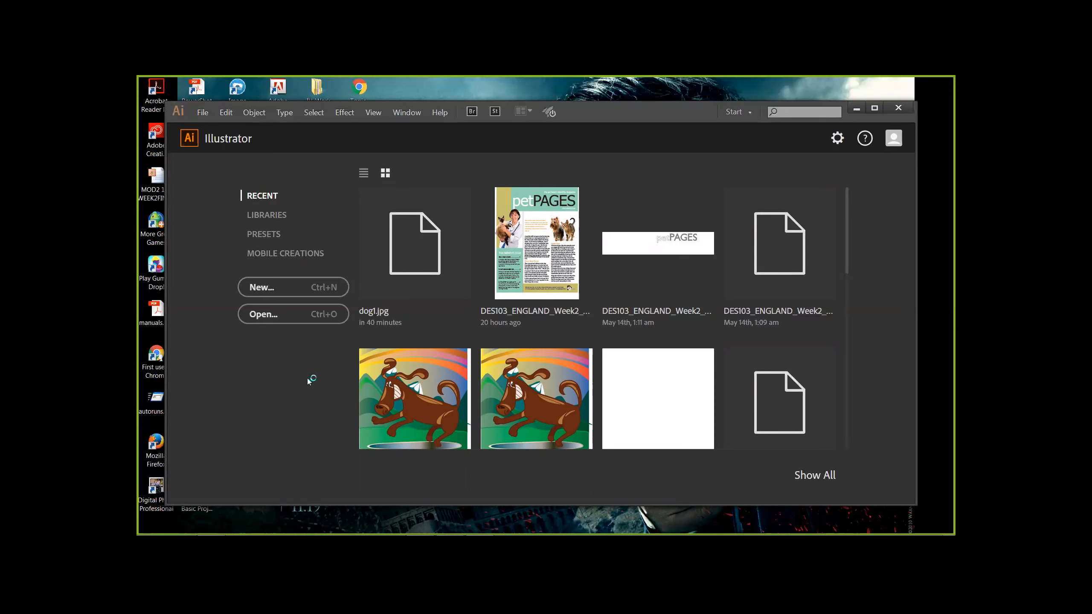
mouse_move(331, 534)
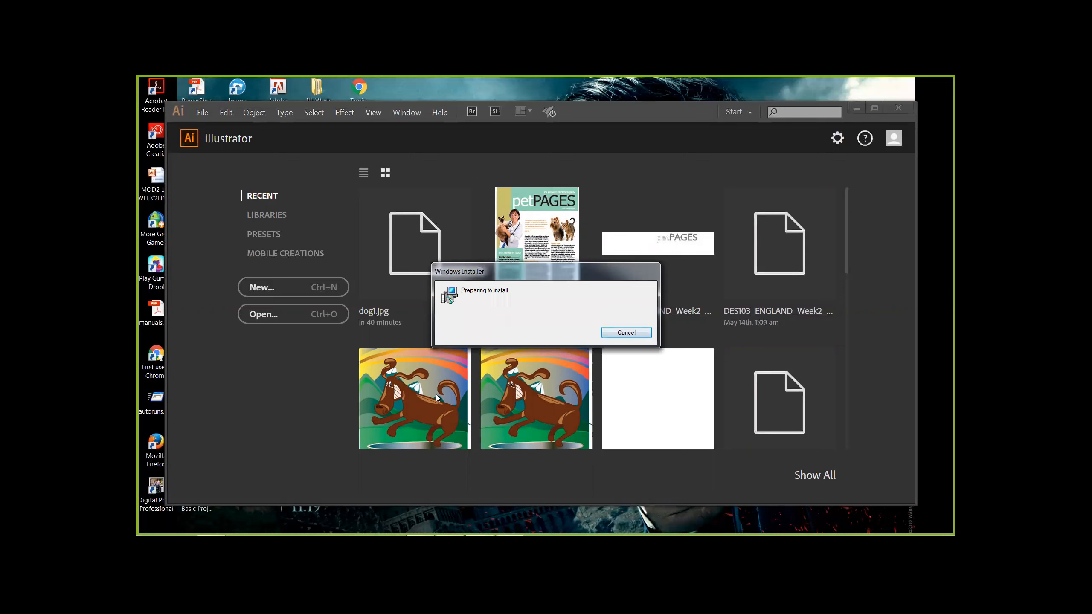
click(633, 331)
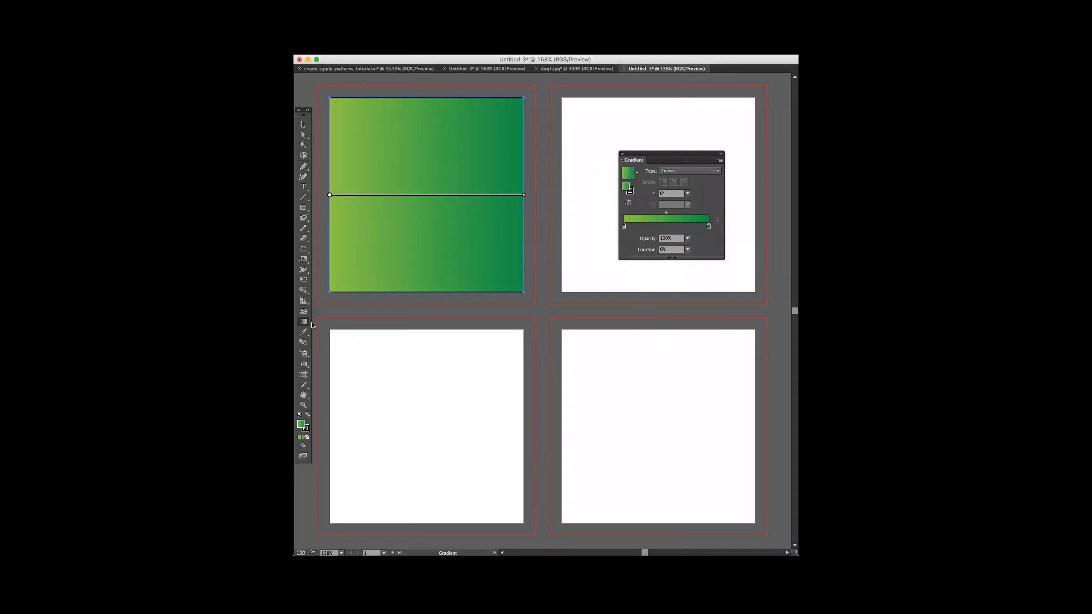
- Try several gradient directions on the green square with the Gradient tool, ending nearly vertical with light green above dark green
scroll(330, 200, up, 1)
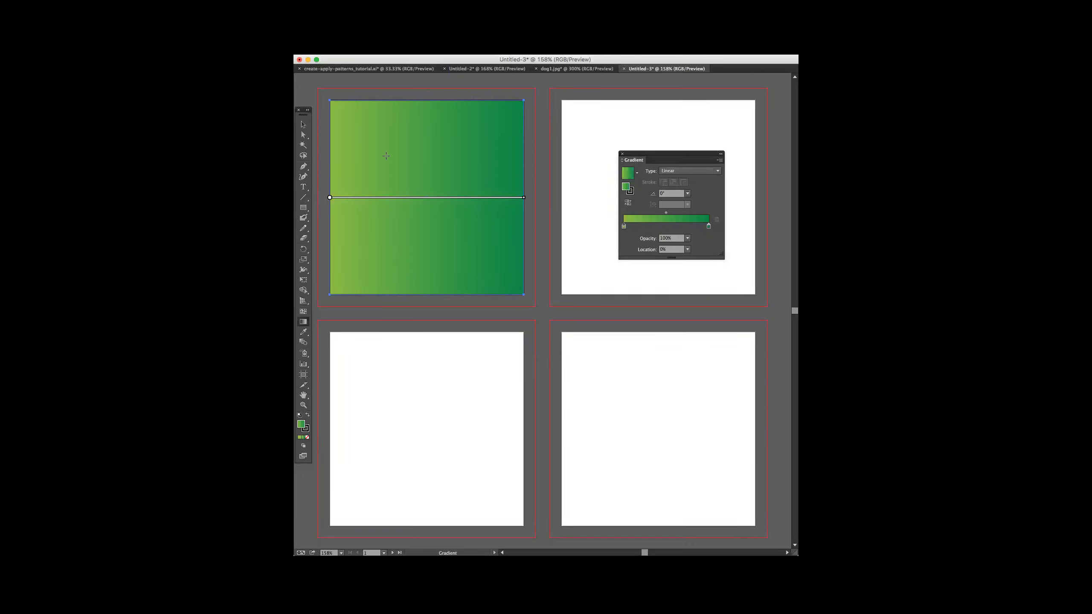
drag(366, 110, 495, 296)
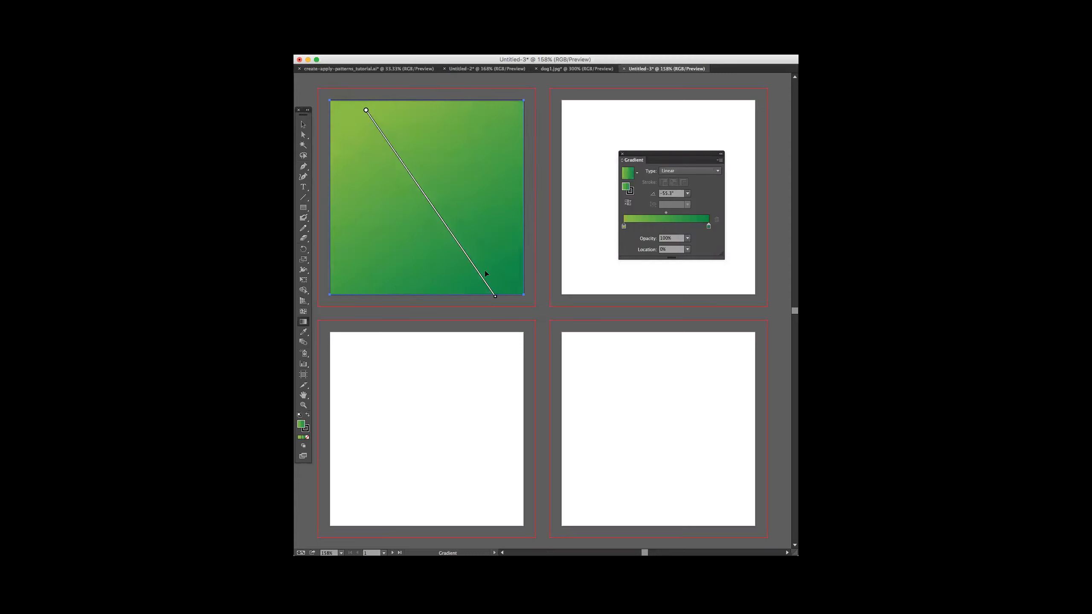
drag(499, 113, 358, 278)
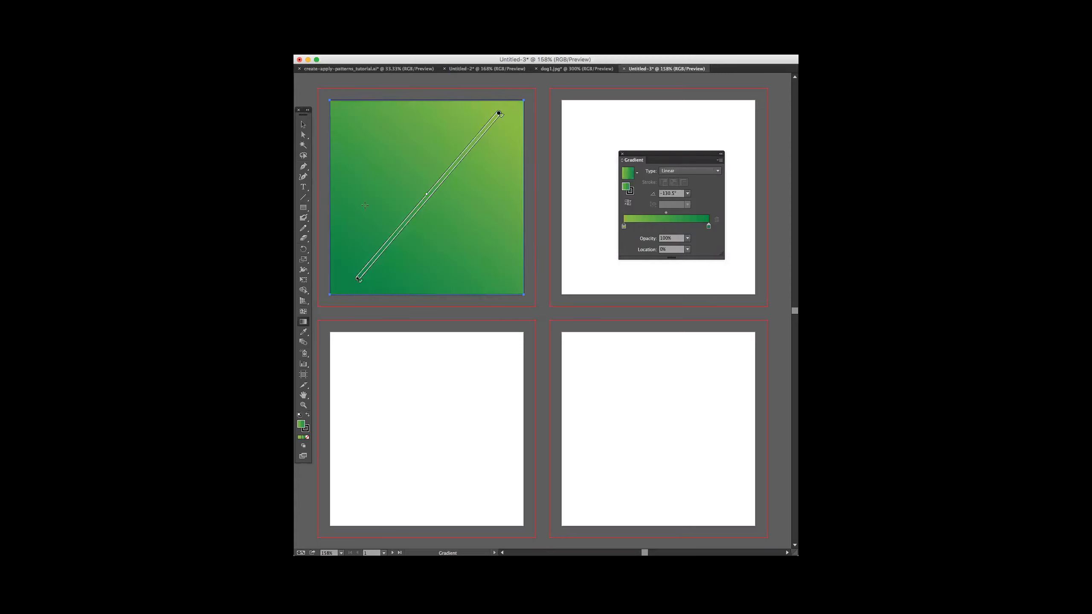
drag(367, 132, 528, 308)
drag(533, 215, 334, 217)
drag(390, 118, 491, 335)
drag(391, 98, 439, 254)
drag(432, 107, 429, 241)
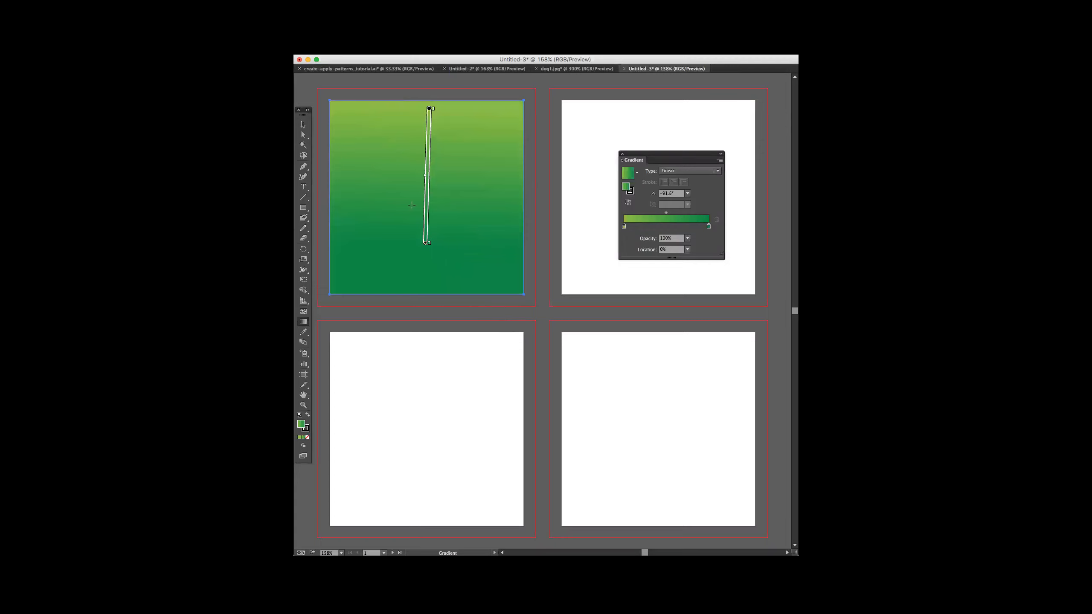
key(v)
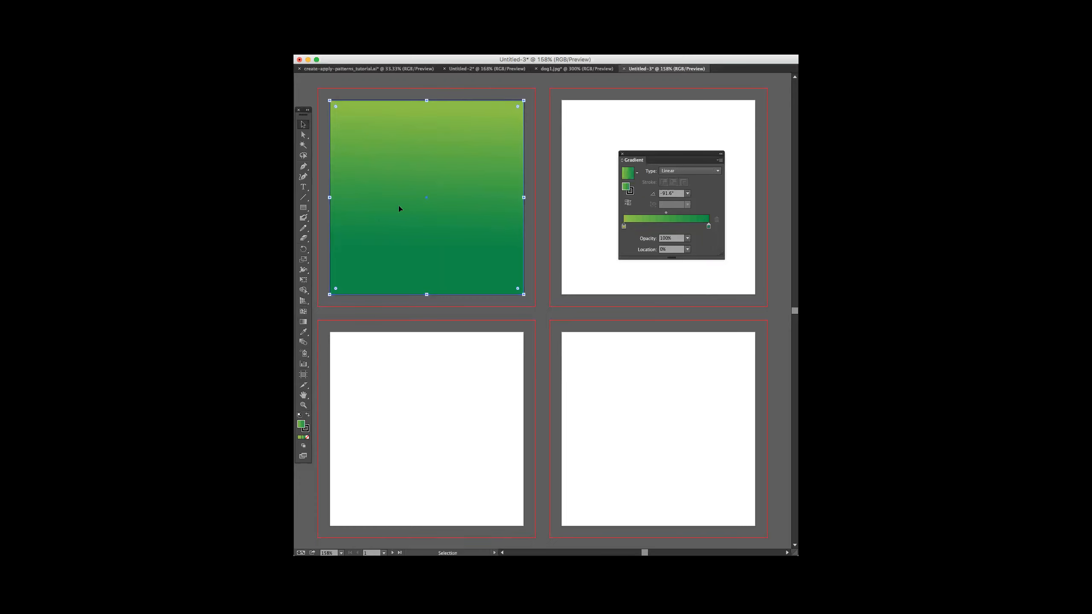
- Draw an S-shaped curve with the Pen tool across the upper half of the green square, extending slightly past both sides
click(304, 165)
drag(323, 163, 328, 164)
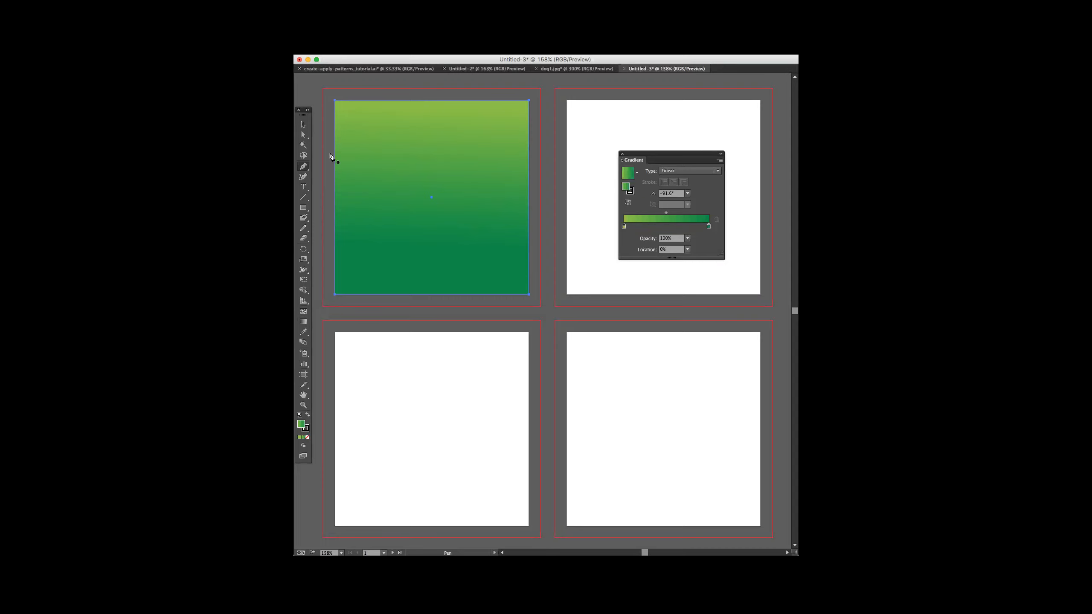
click(326, 150)
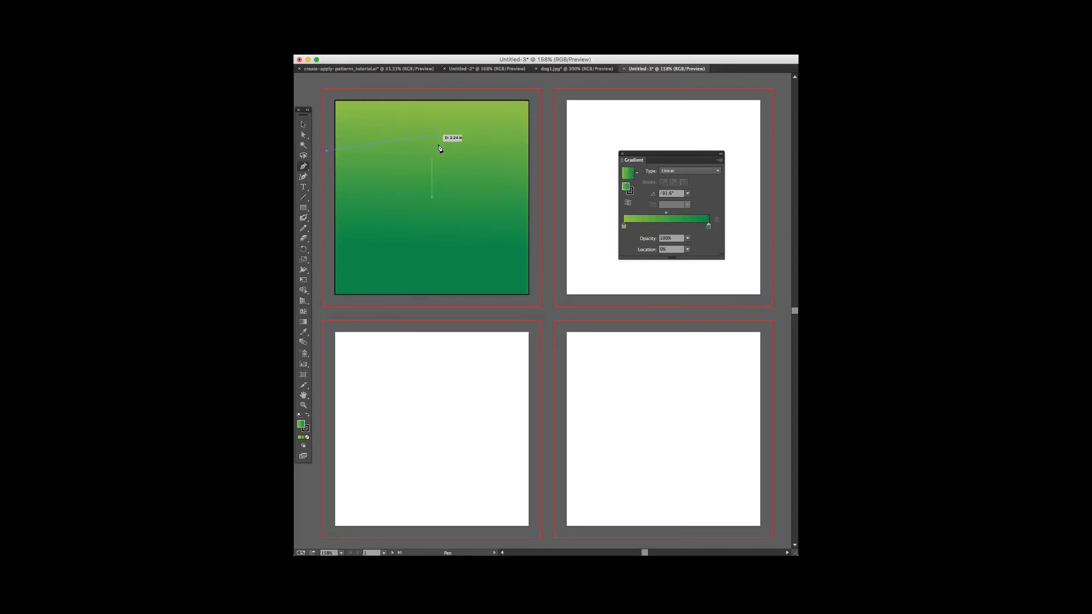
drag(426, 154, 473, 213)
click(536, 136)
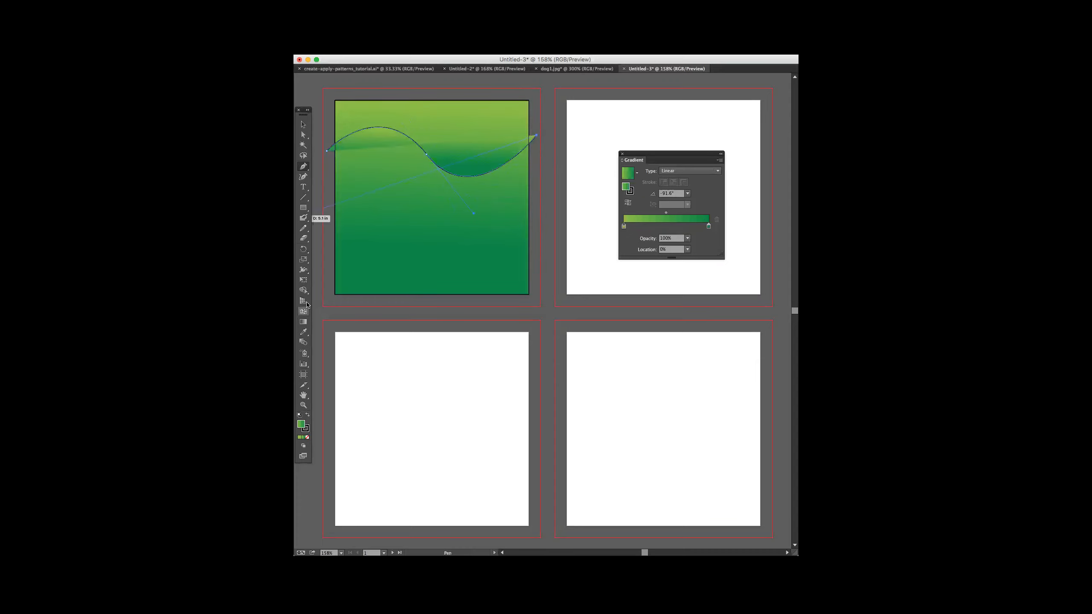
- Give the S-shaped curve no fill and a white stroke
click(307, 437)
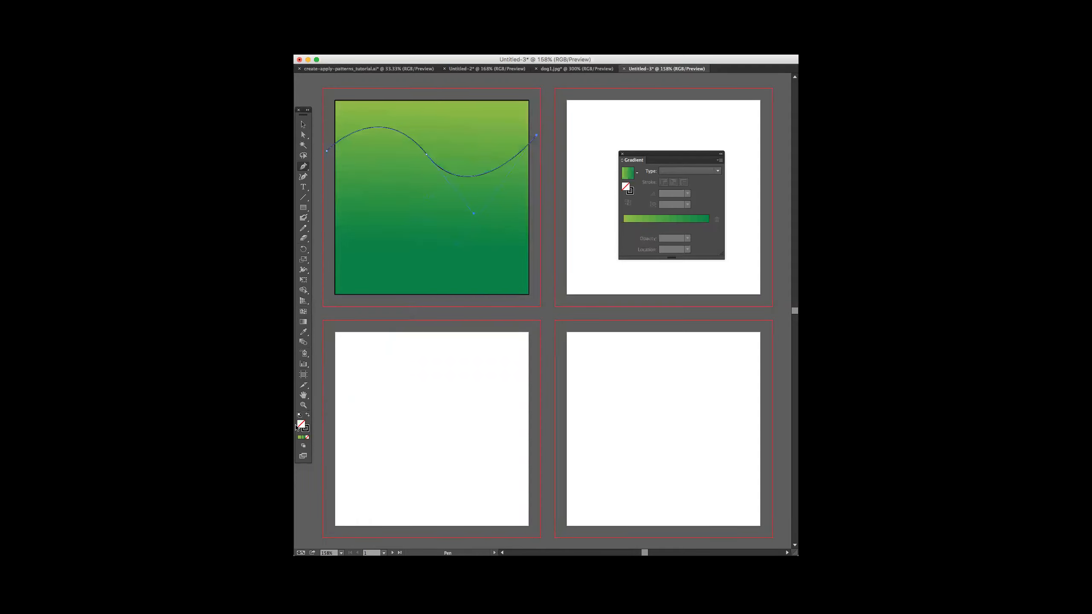
click(306, 429)
click(299, 416)
click(307, 415)
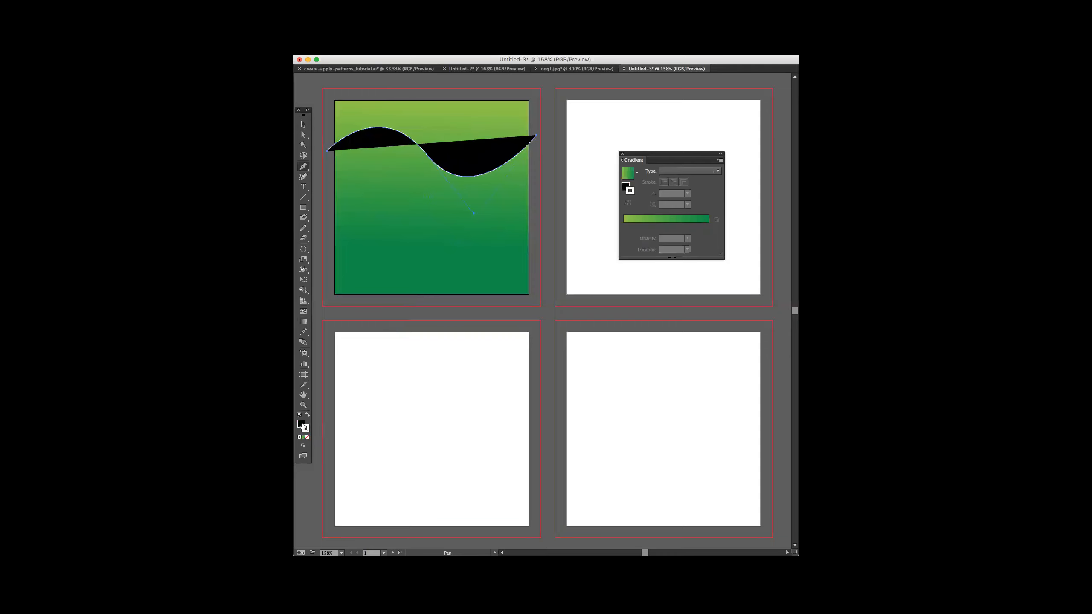
click(307, 437)
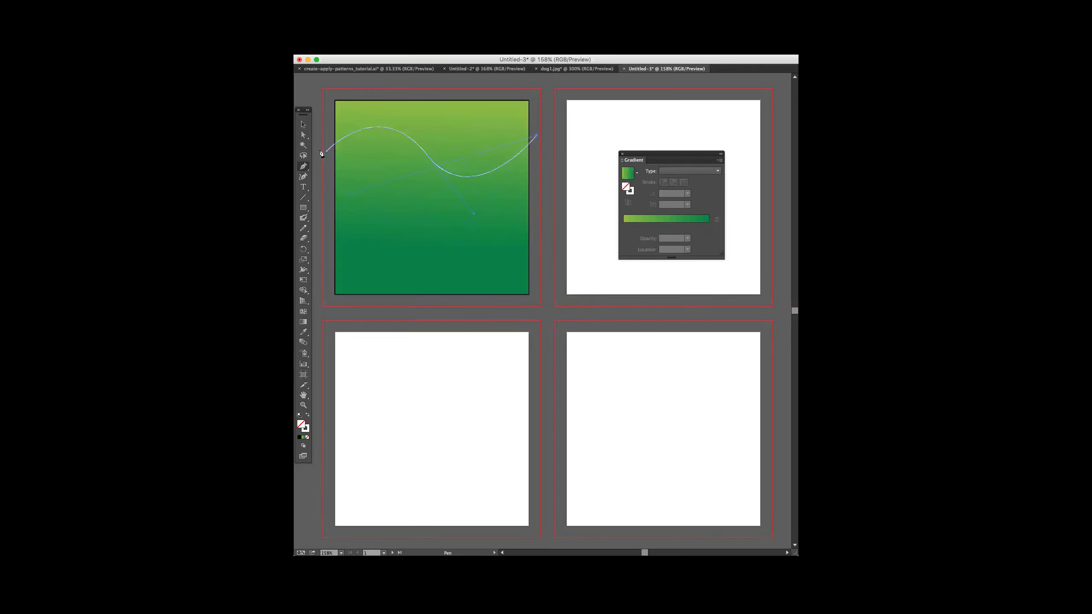
key(v)
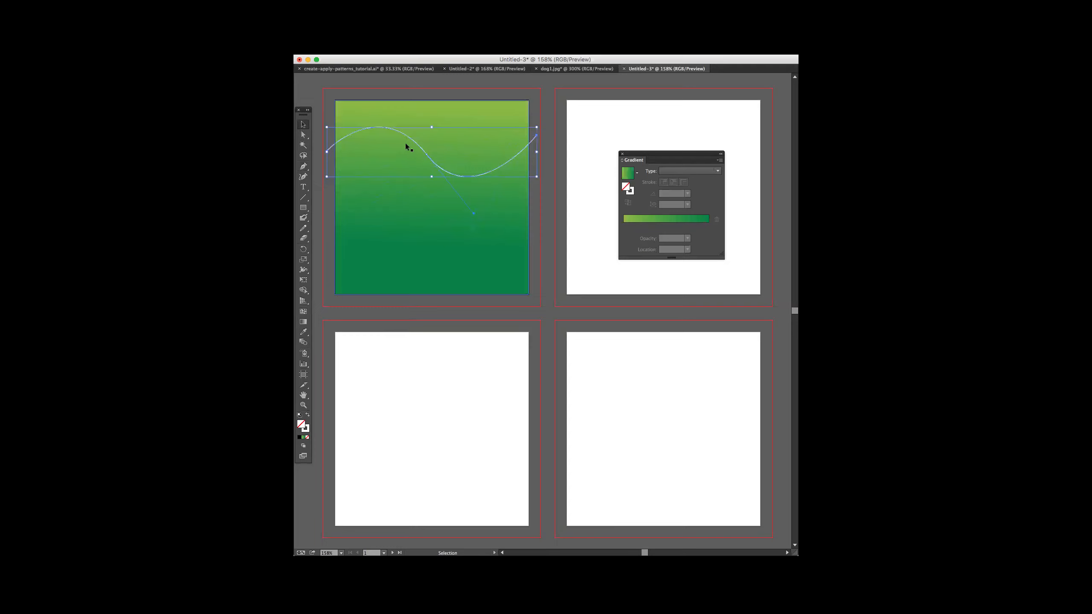
key(a)
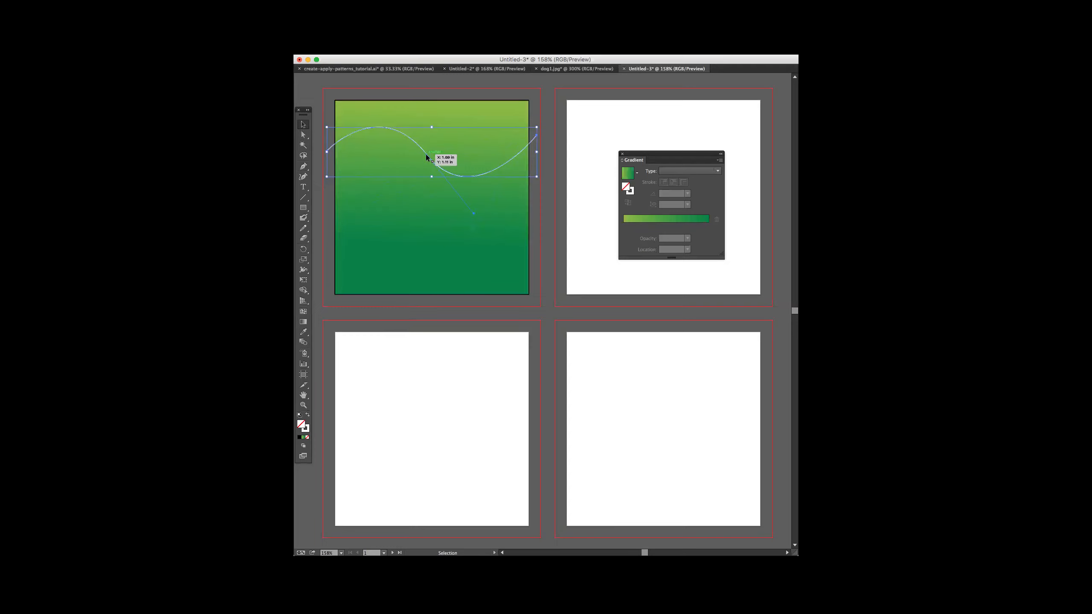
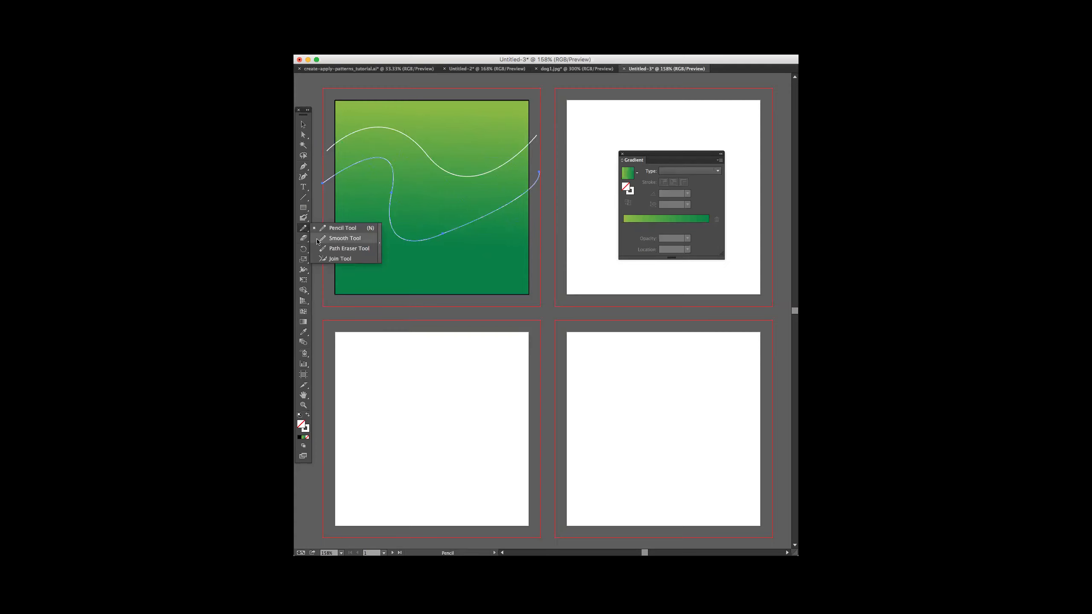
- Smooth the lower bend of the second, freehand curve with the Smooth tool
click(320, 238)
mouse_move(438, 237)
mouse_down()
mouse_move(479, 217)
mouse_move(402, 238)
mouse_move(529, 198)
mouse_move(539, 174)
mouse_move(483, 212)
mouse_up()
drag(421, 236, 386, 199)
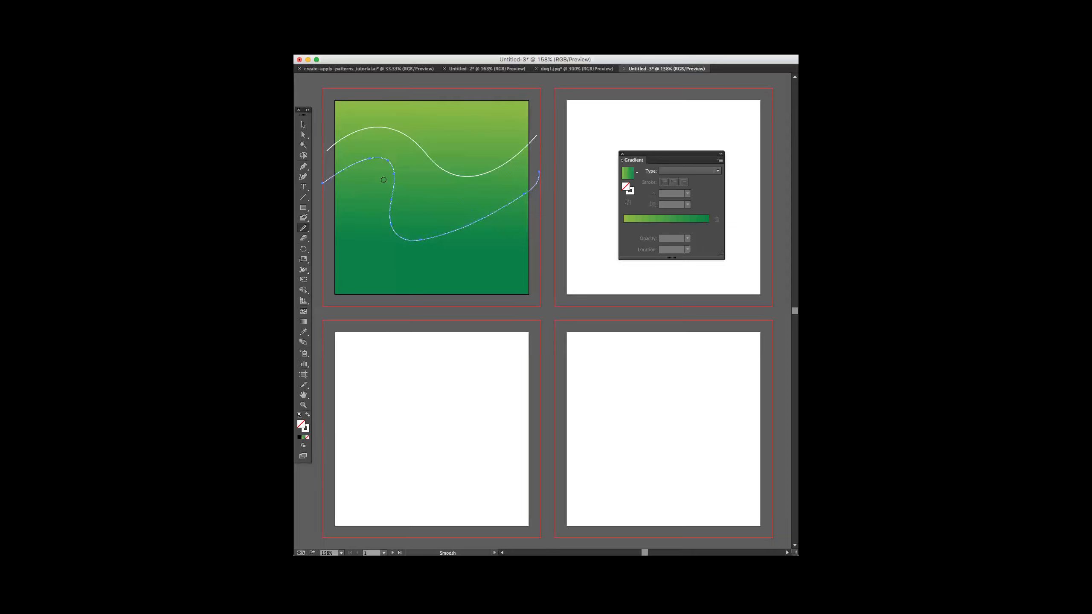
- Smooth the lower bend and the outer end of the freehand curve with the Smooth tool and deselect it
drag(452, 236, 466, 224)
drag(544, 174, 494, 221)
drag(529, 188, 553, 174)
click(304, 124)
click(325, 111)
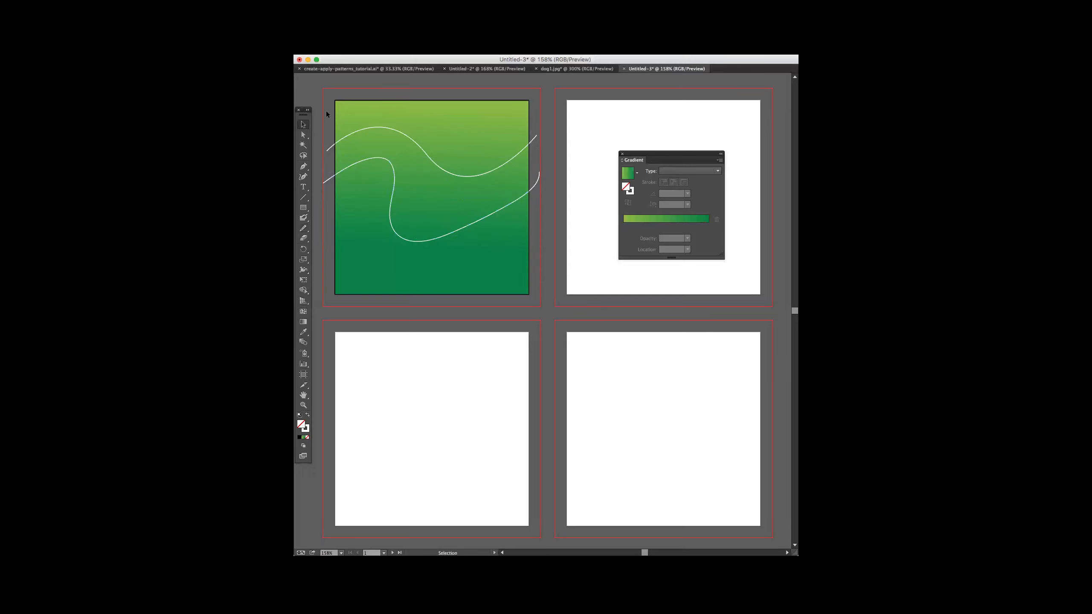
- Select both white curves on the green square and make a blend between them
click(391, 168)
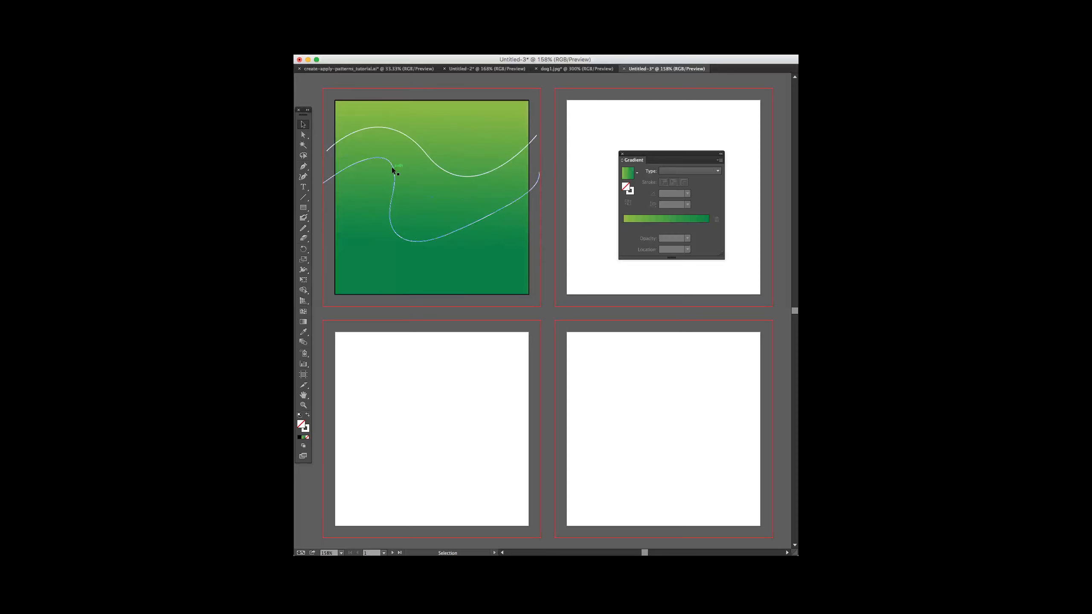
shift+click(425, 154)
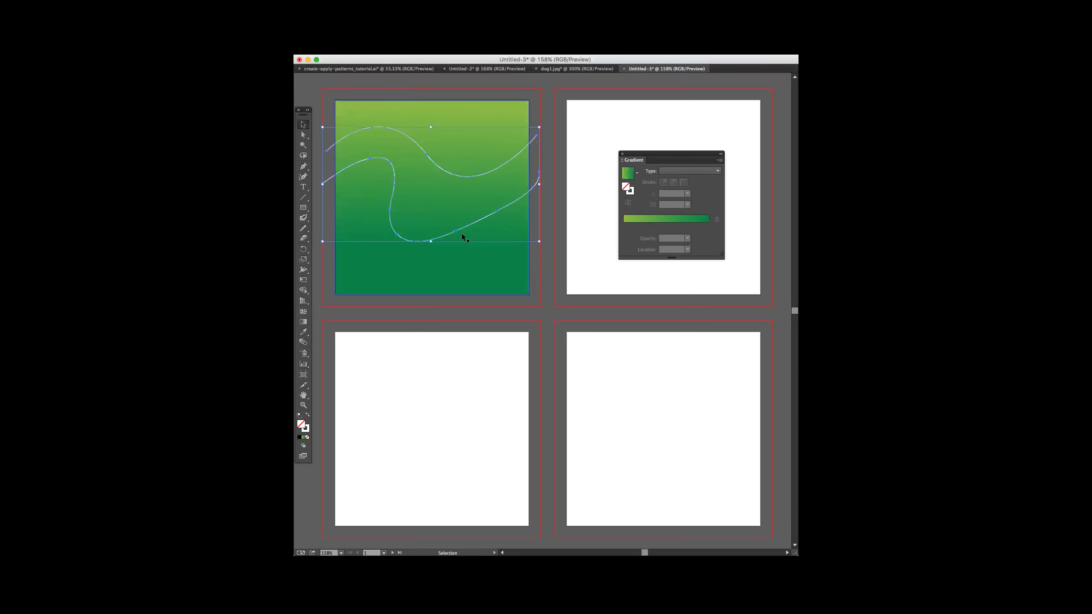
click(349, 11)
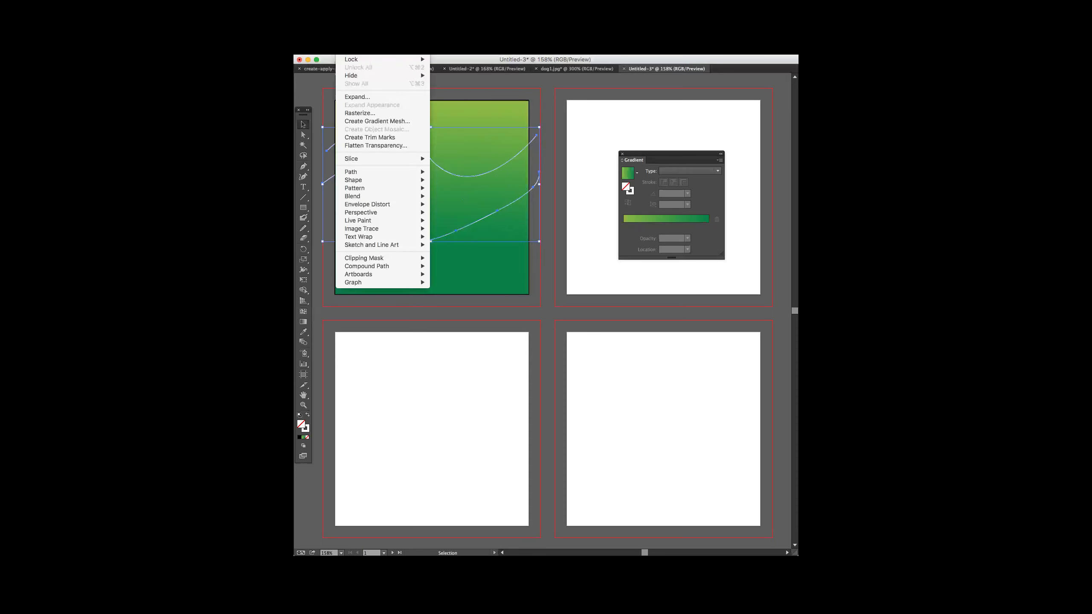
mouse_move(364, 196)
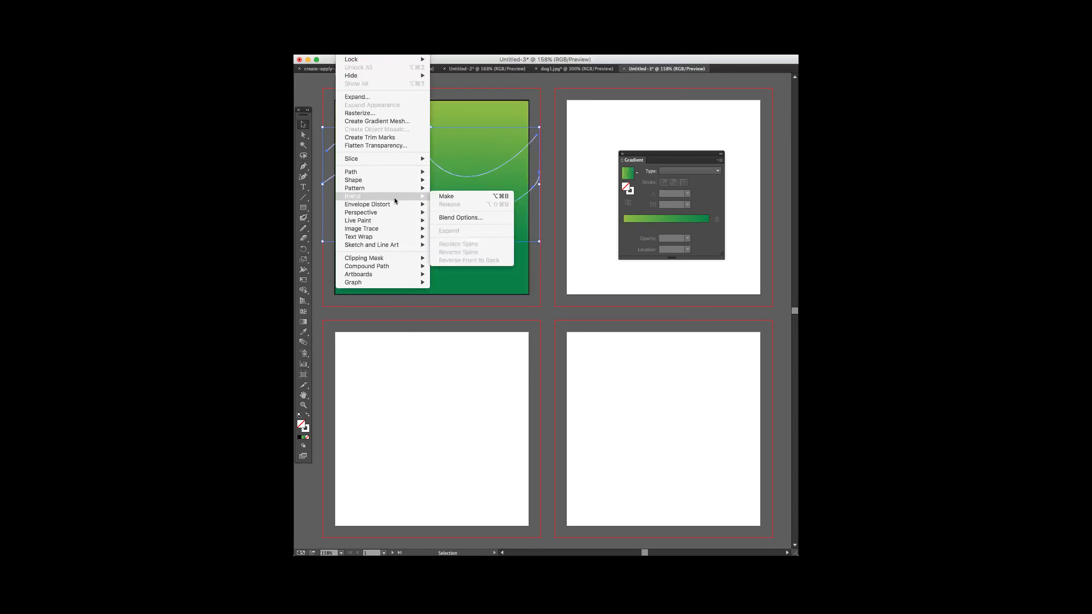
click(456, 199)
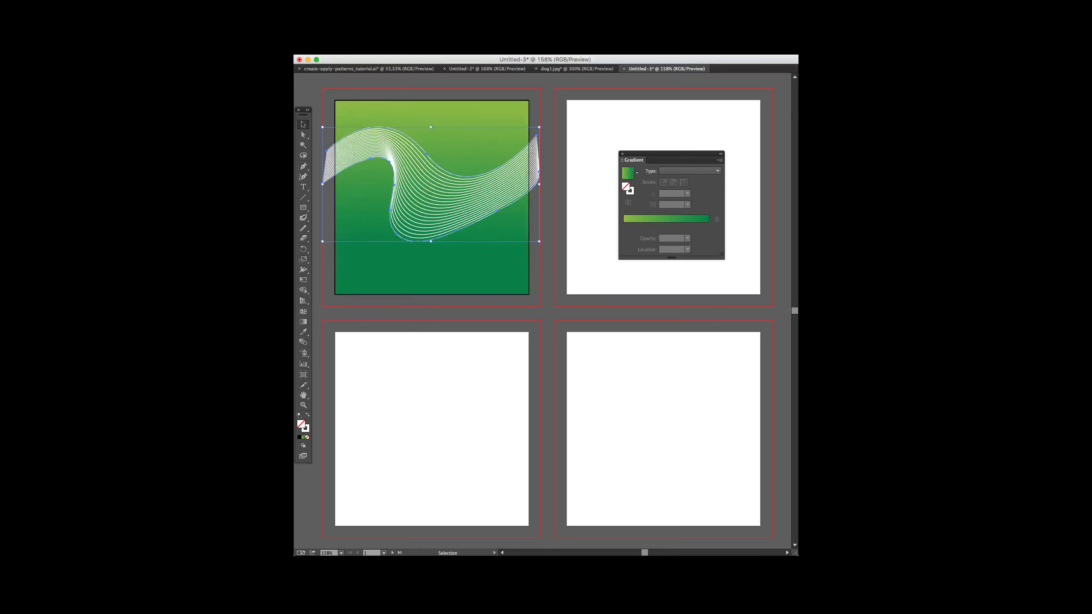
- Set the blend's spacing to 30 specified steps
click(348, 12)
mouse_move(361, 197)
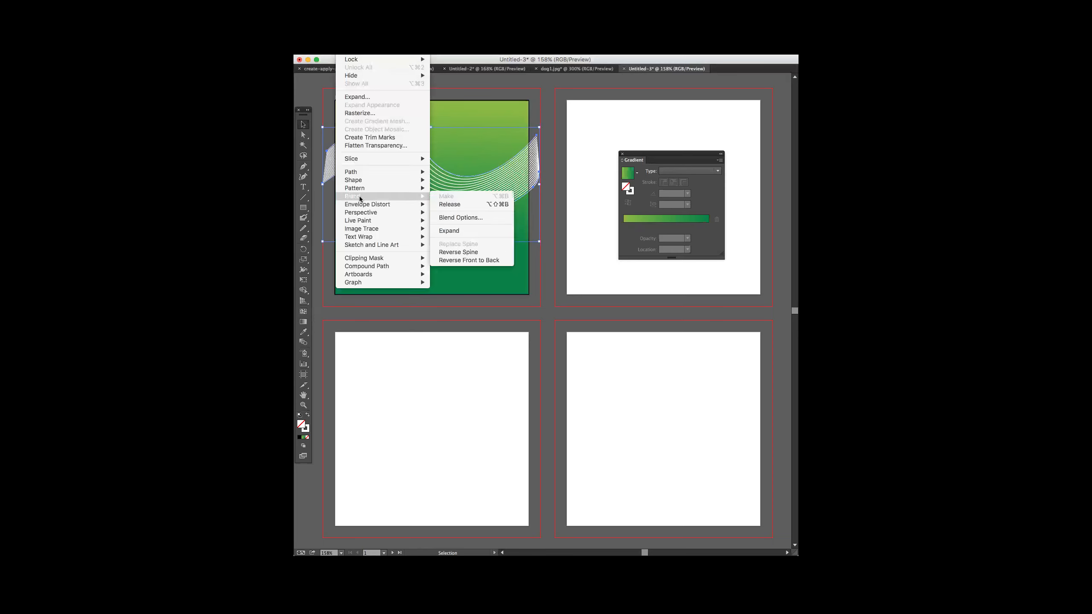
click(452, 219)
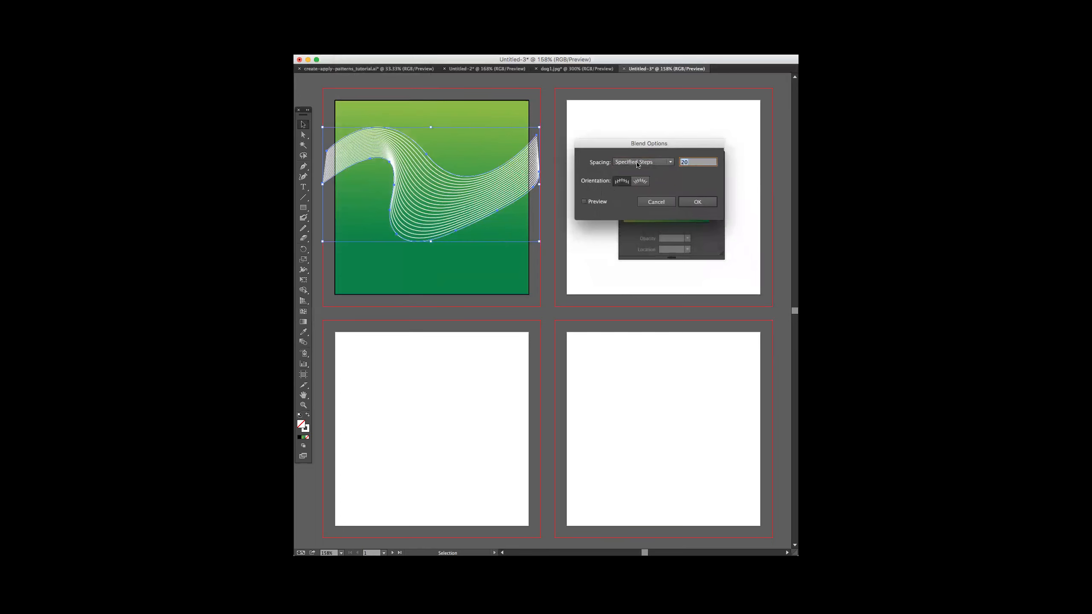
click(670, 162)
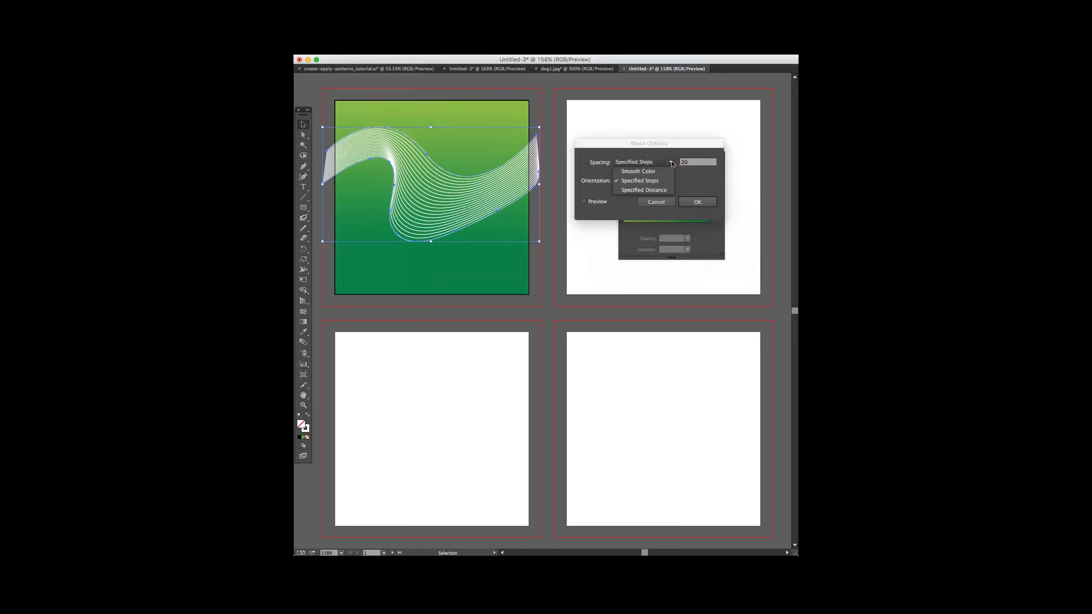
click(629, 184)
key(Tab)
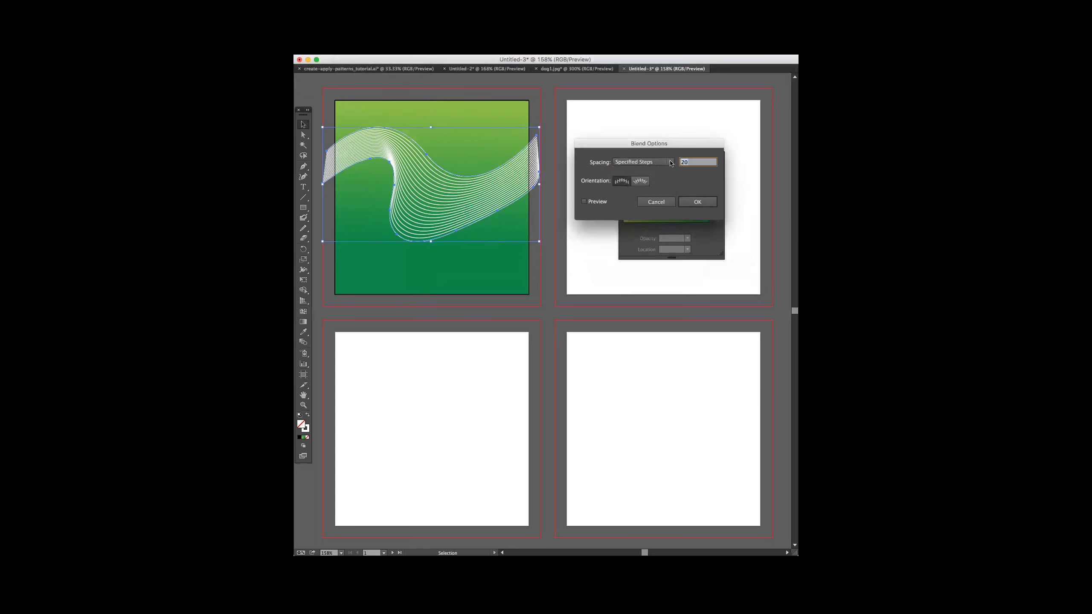
text(30)
key(Return)
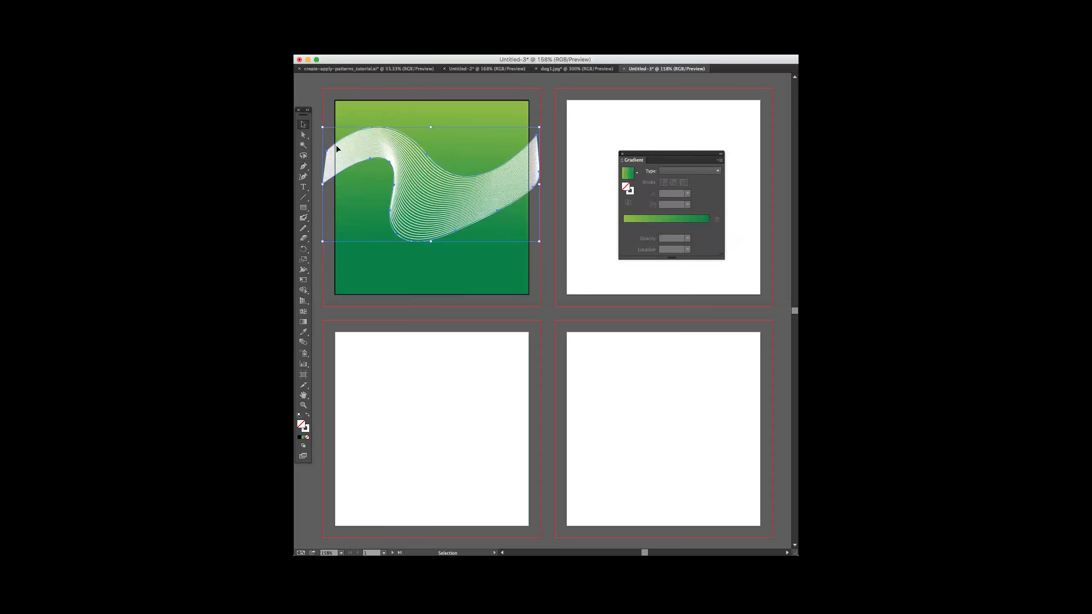
- Set the blend's spacing to 20 specified steps with the preview turned on
click(348, 12)
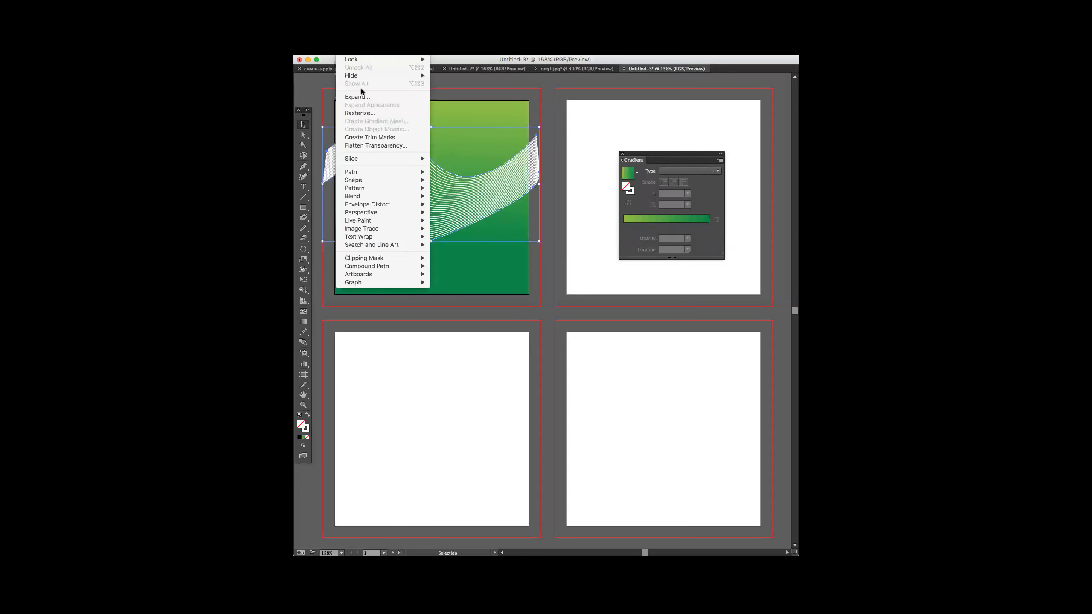
mouse_move(368, 196)
click(454, 217)
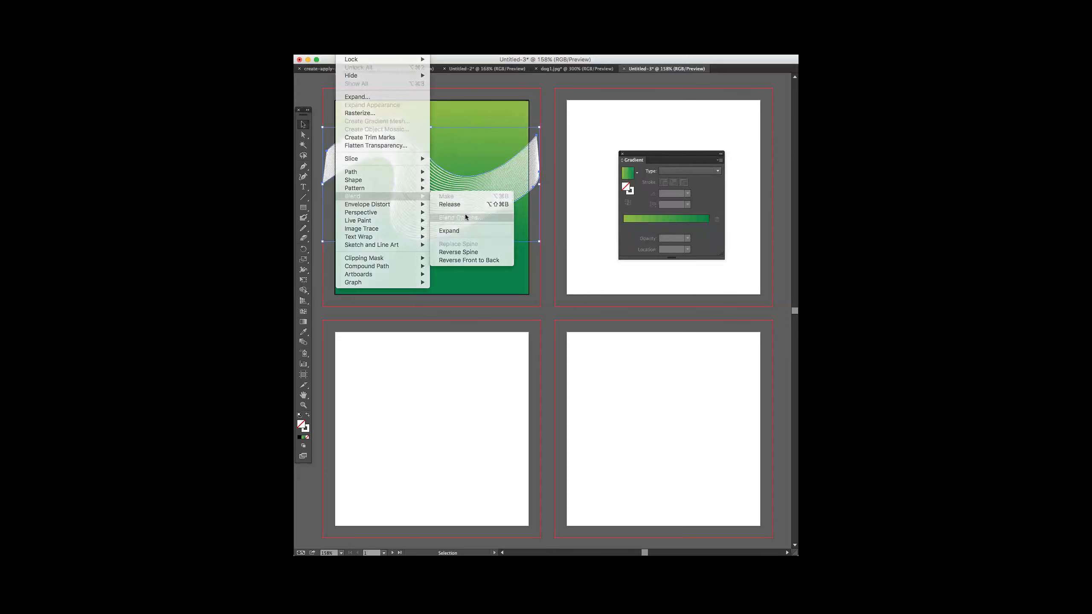
text(20)
key(Tab)
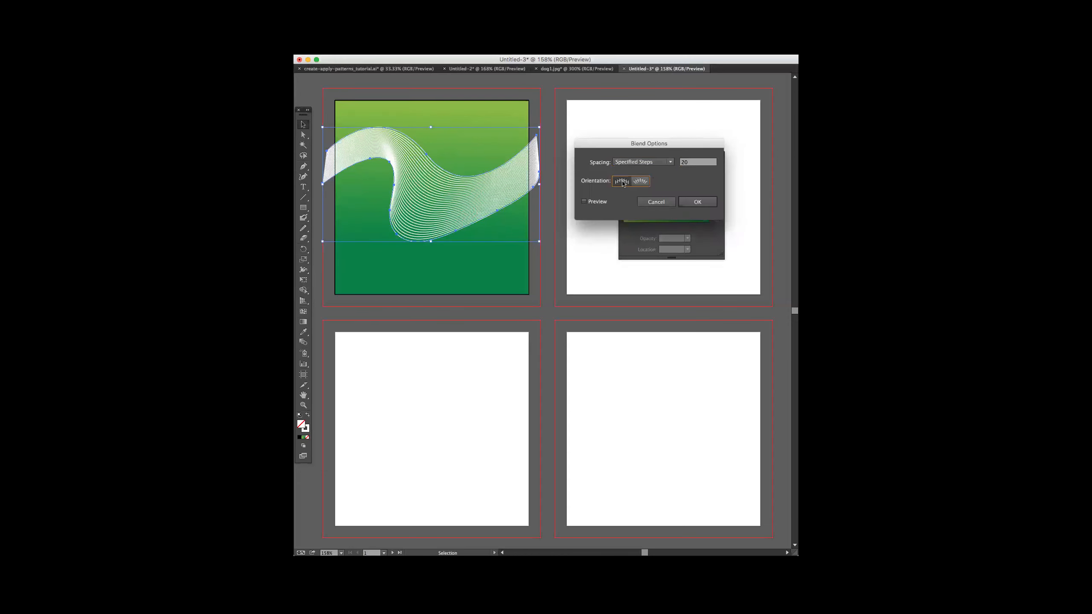
click(584, 201)
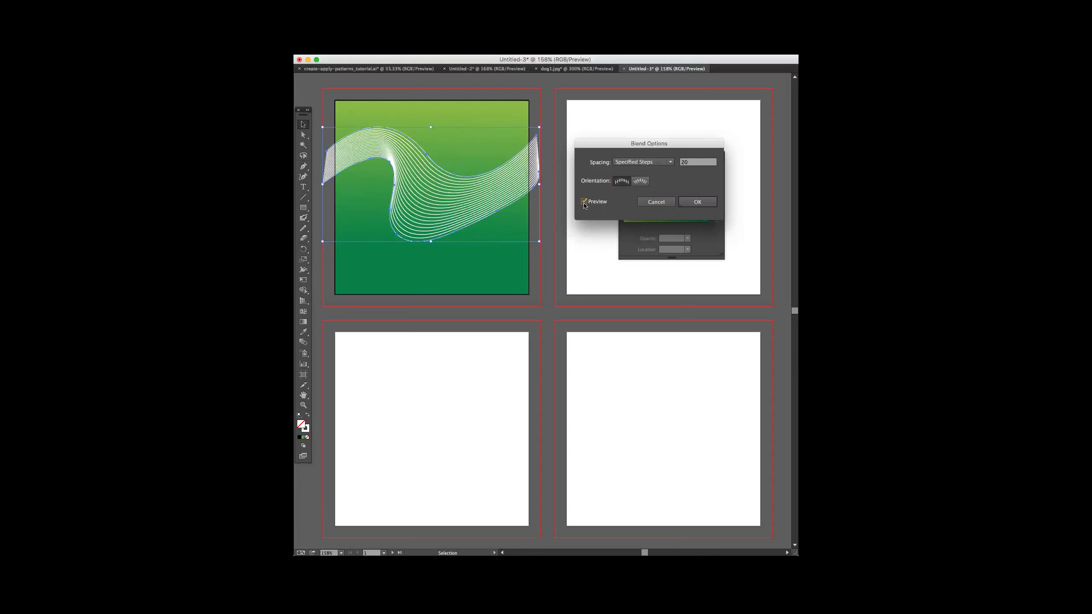
click(584, 202)
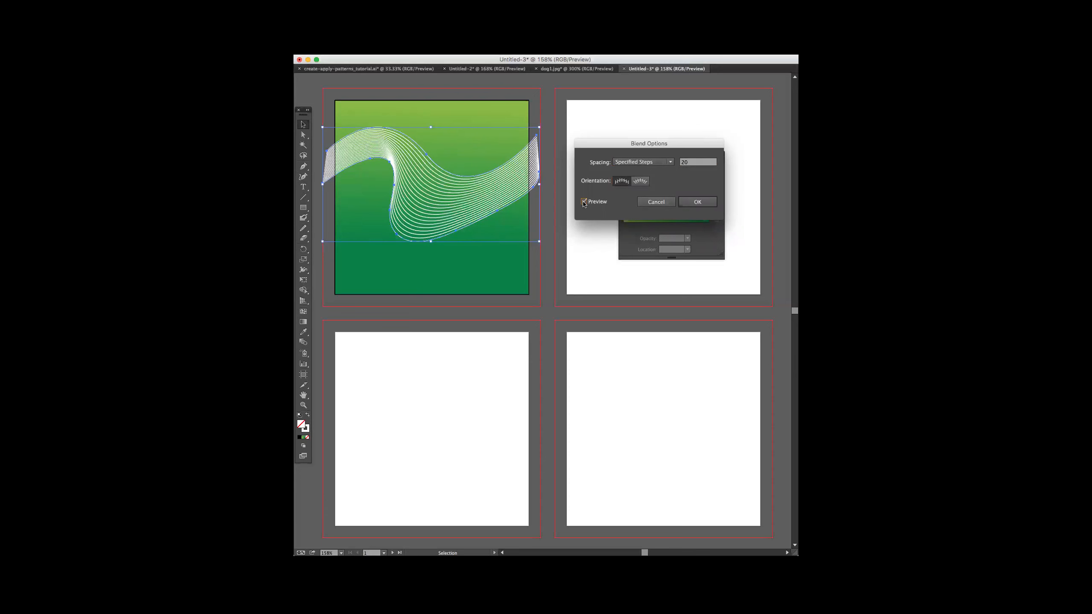
click(689, 205)
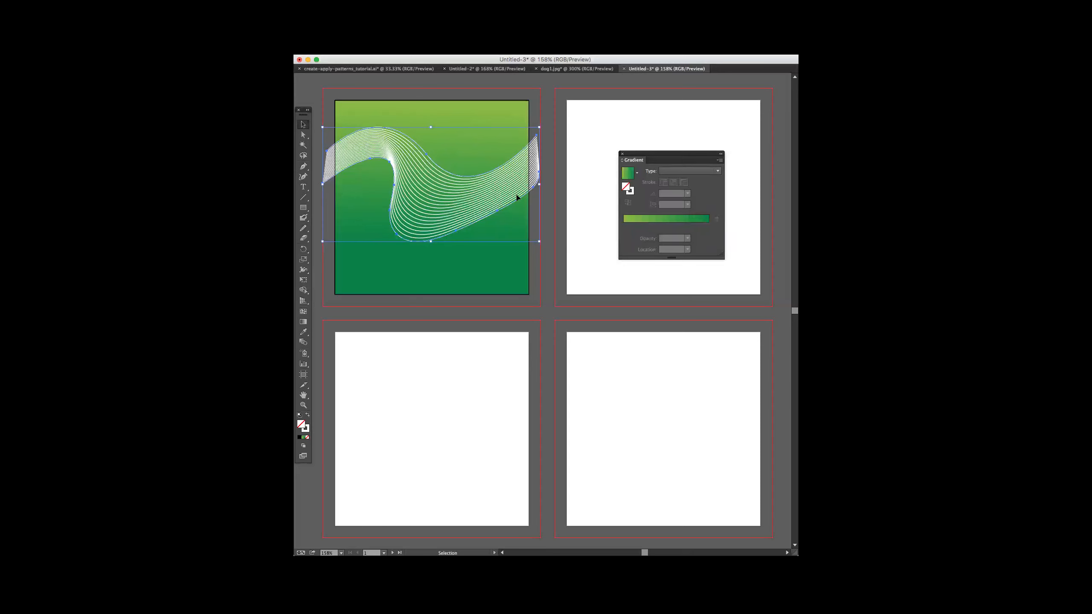
- Reduce the opacity of the blended white lines
click(571, 174)
click(534, 154)
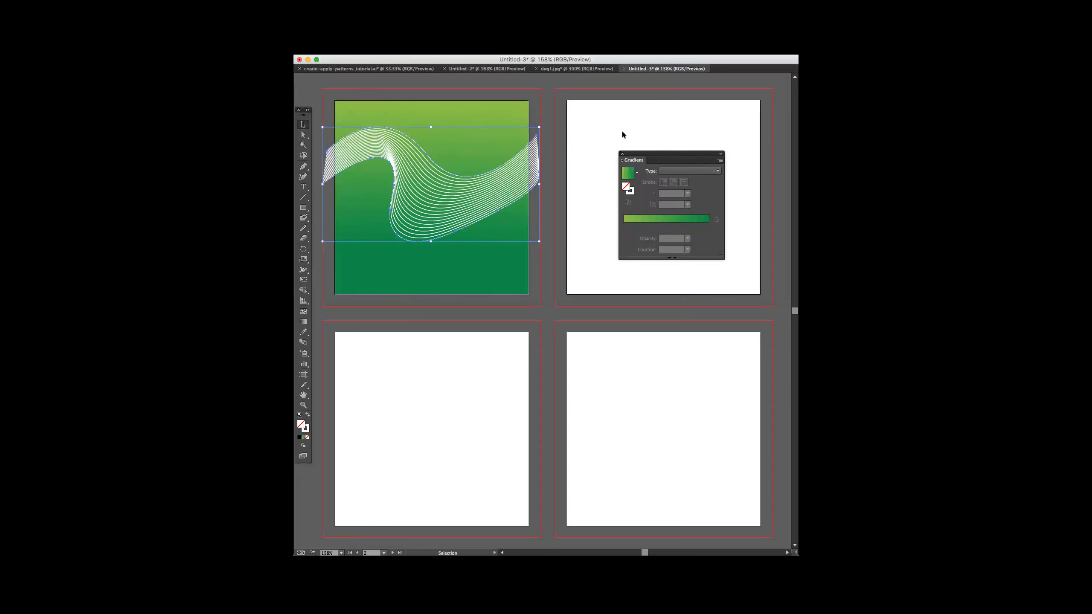
click(516, 170)
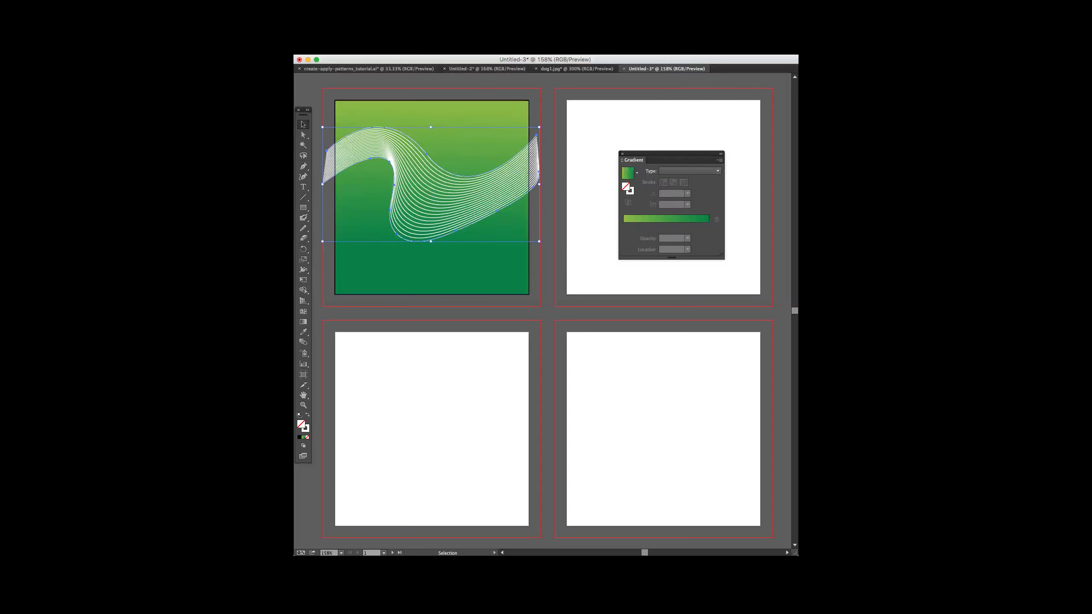
key(Return)
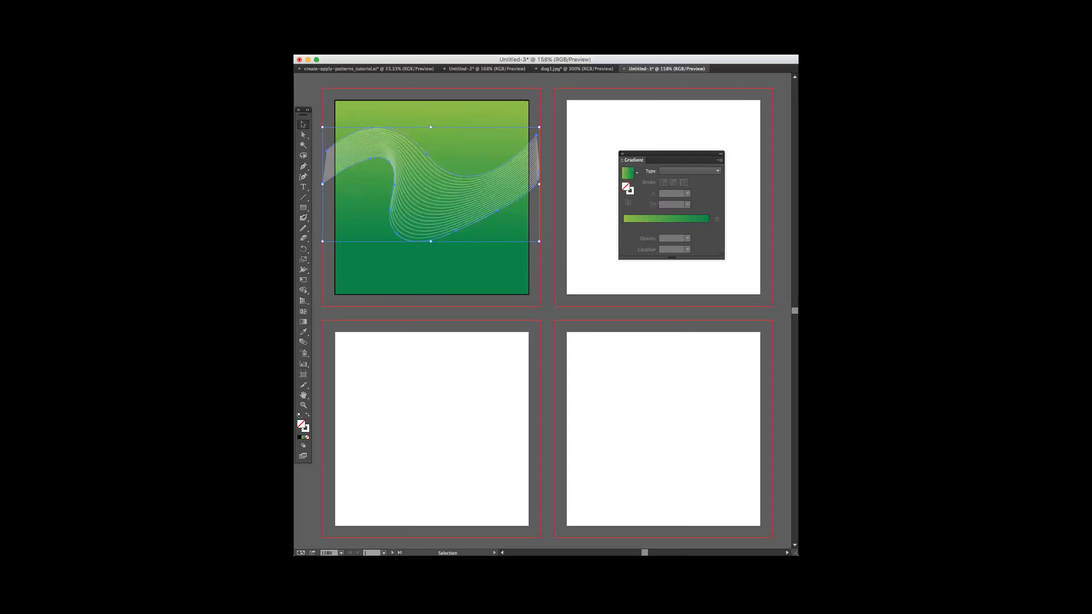
- Move the line blend up so that it slightly overlaps the top edge of the green square
click(376, 94)
click(569, 103)
click(426, 160)
drag(424, 160, 421, 121)
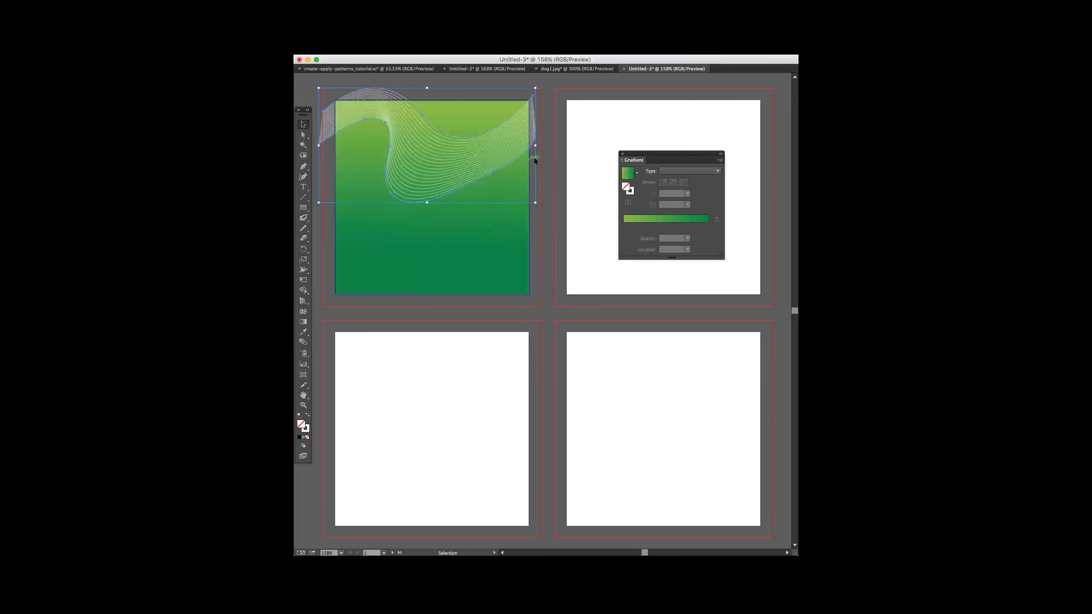
- Draw another S-shaped curve with the Pen tool across the lower half of the green square, extending slightly past both sides
click(303, 166)
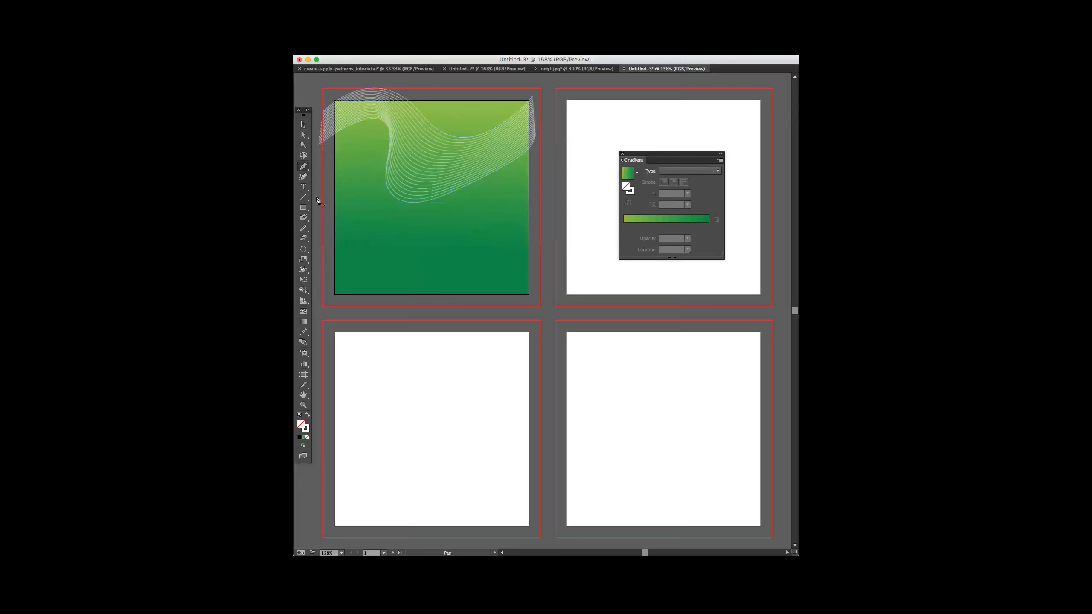
click(322, 203)
drag(470, 282, 470, 282)
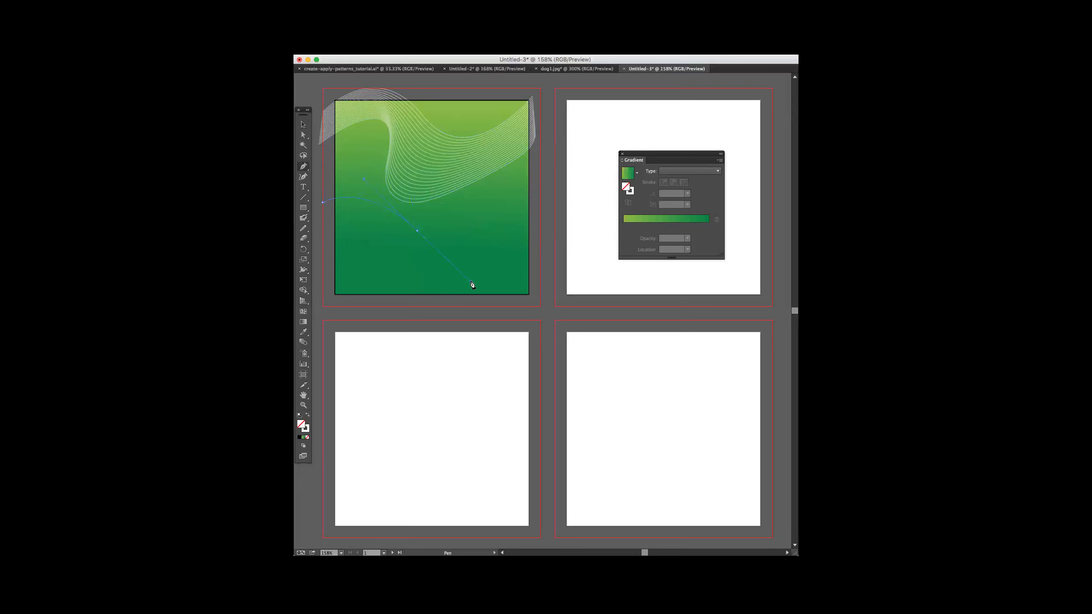
click(541, 199)
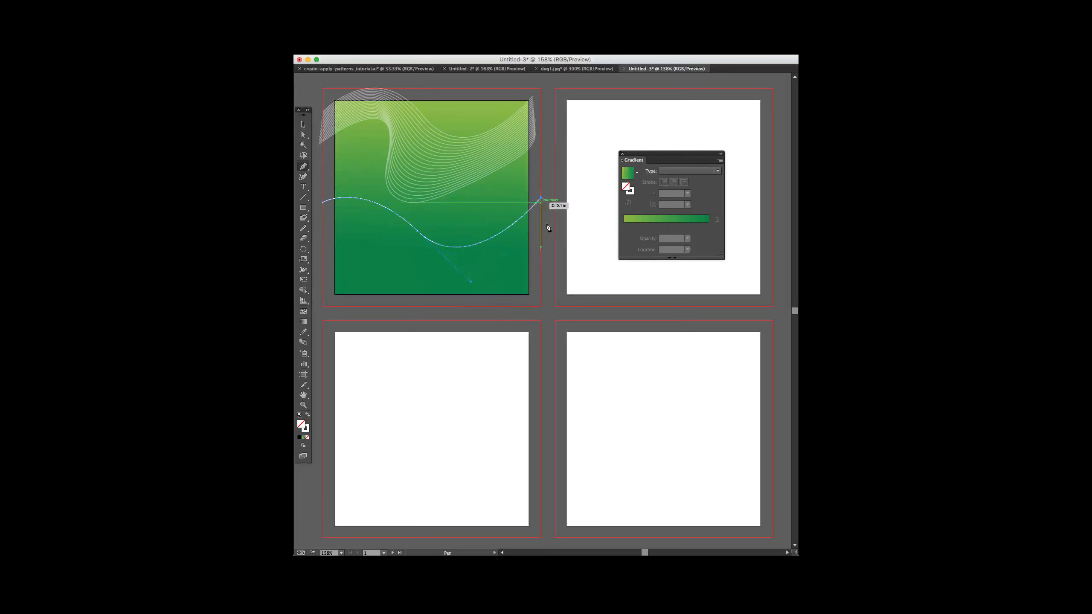
- Duplicate the new S-shaped curve straight below itself, with its lowest bend slightly past the green square's bottom edge
click(303, 124)
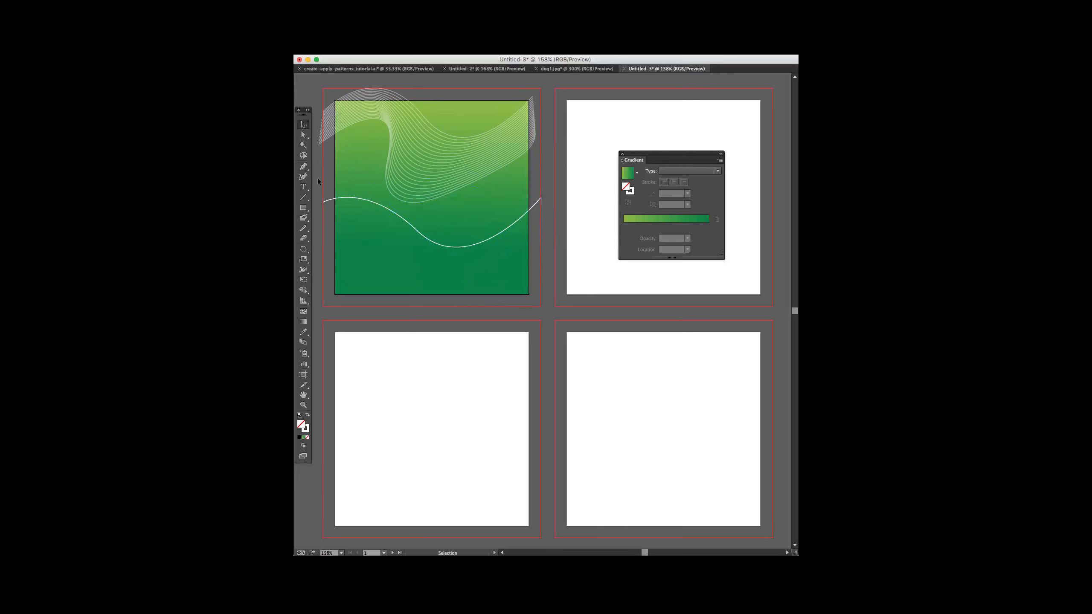
drag(399, 218, 397, 265)
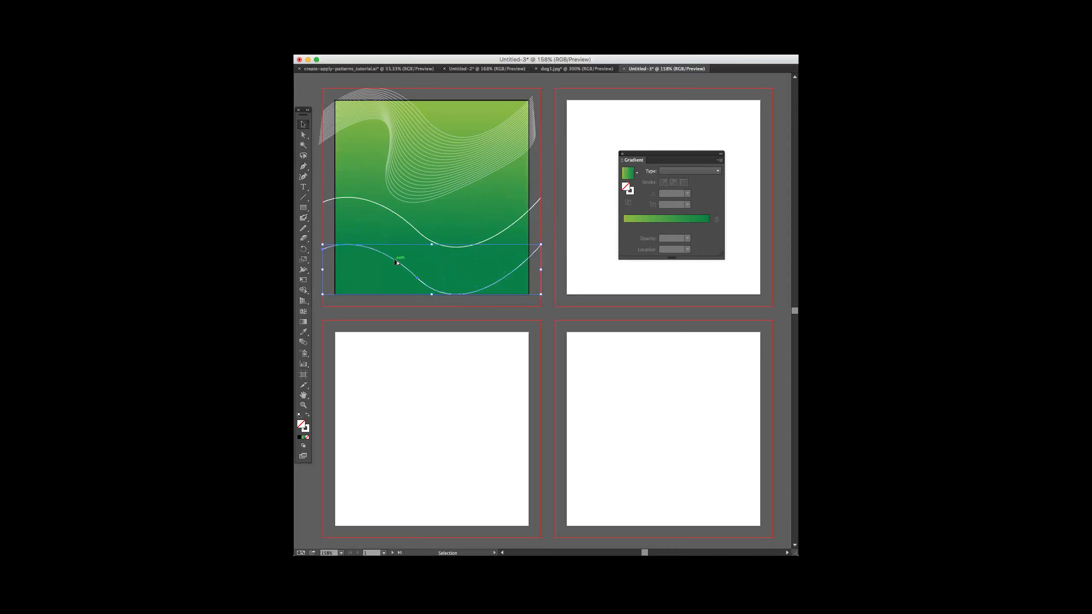
drag(394, 259, 394, 267)
- Blend the two lower S-shaped curves into a band of wavy lines
shift+click(404, 219)
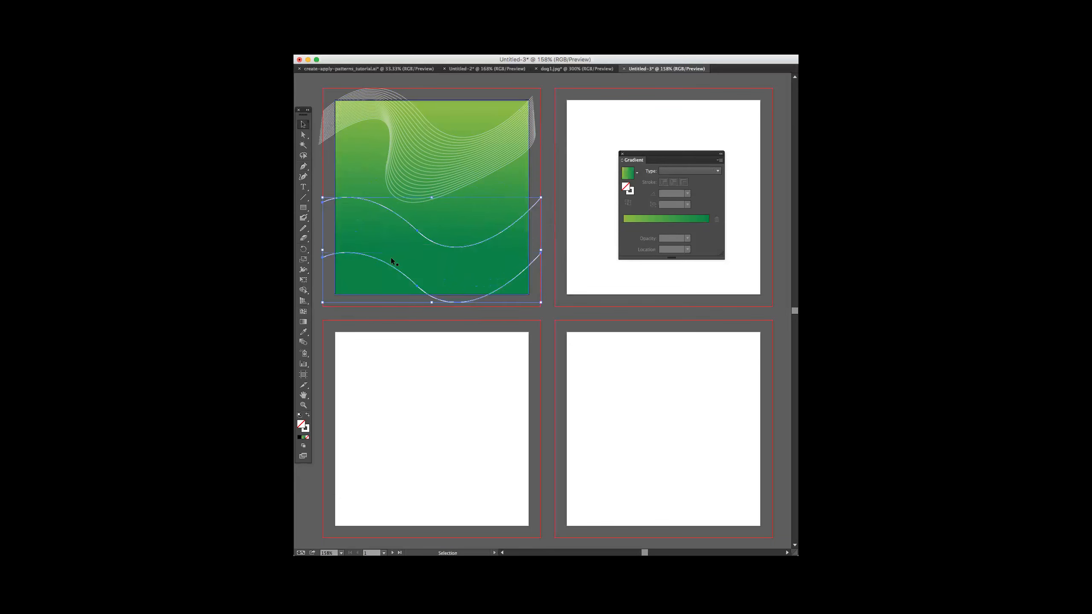
click(347, 12)
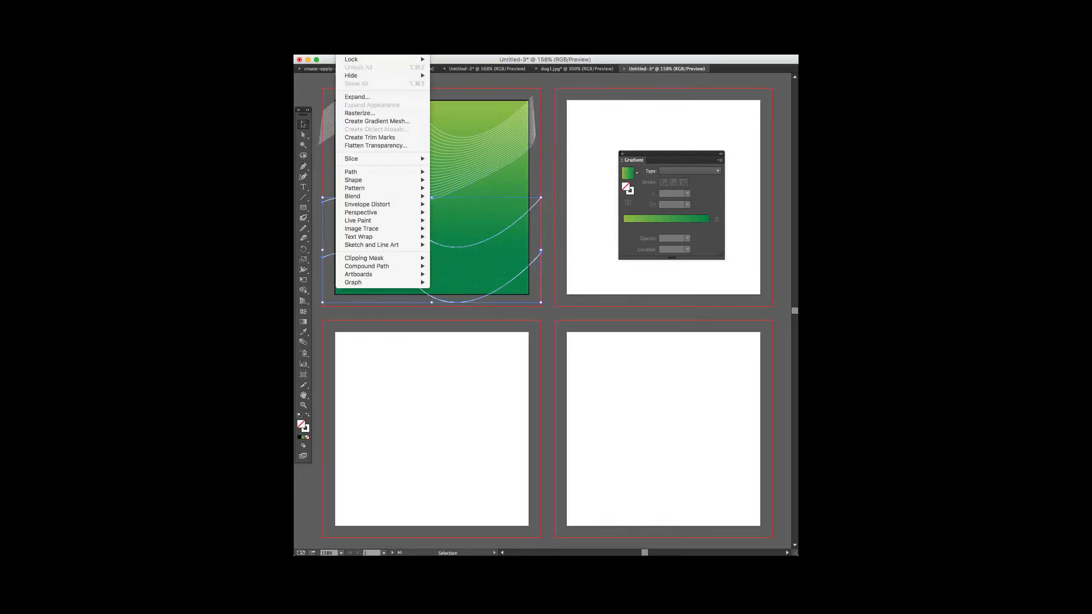
mouse_move(358, 197)
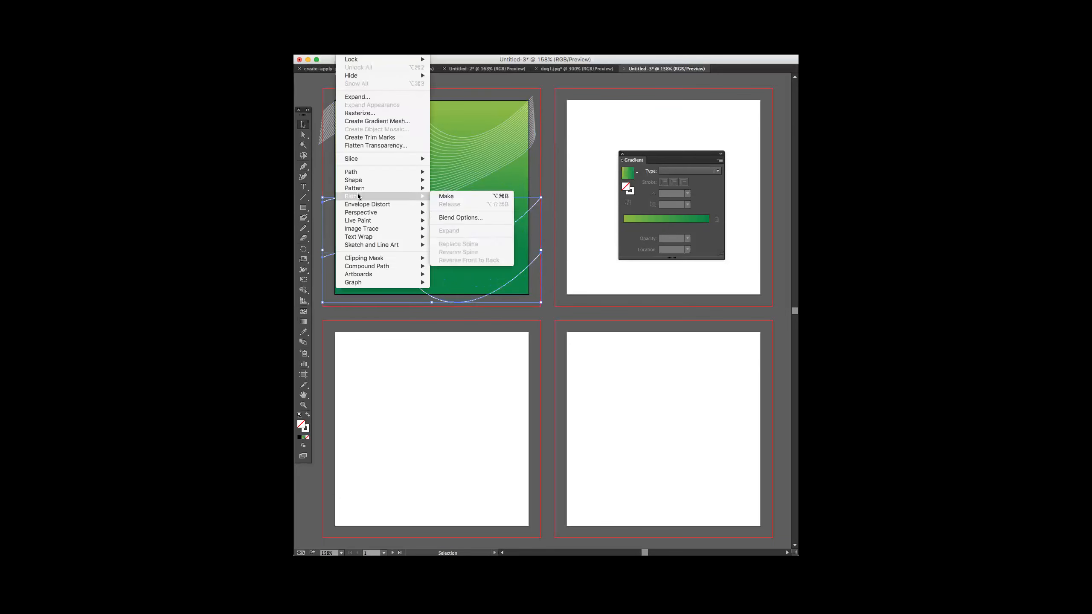
click(443, 196)
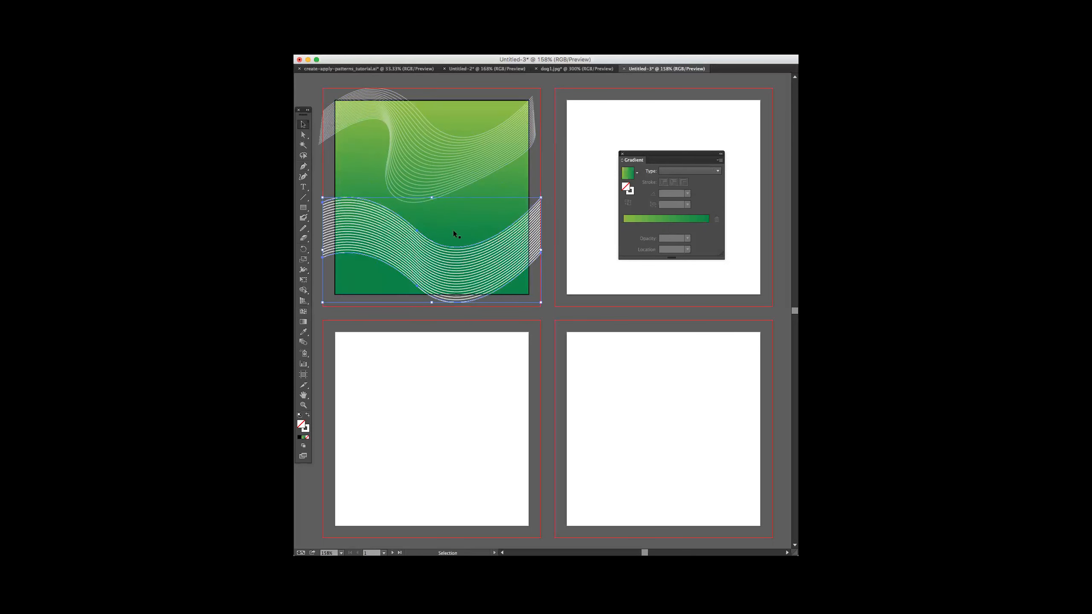
- Review the lower blend's options, accept them as they are and deselect the blend
click(346, 12)
mouse_move(380, 196)
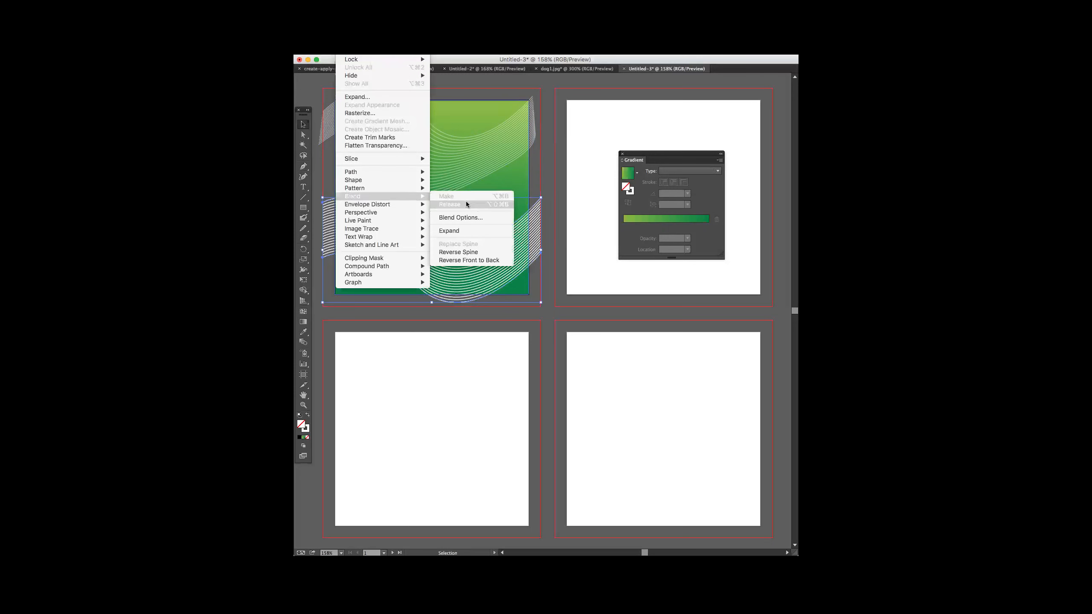
click(462, 216)
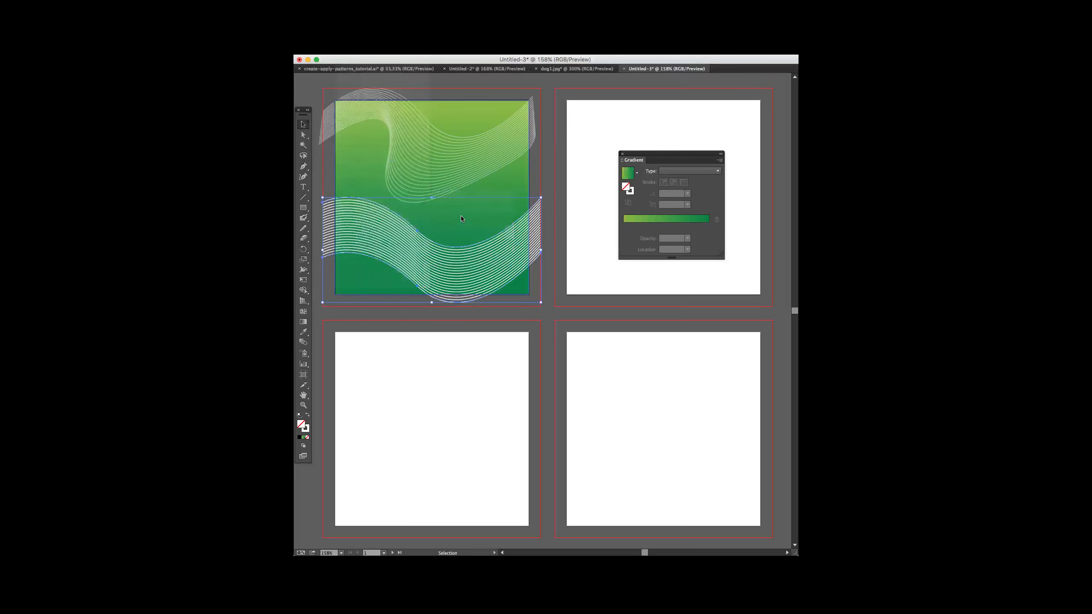
key(Return)
click(577, 273)
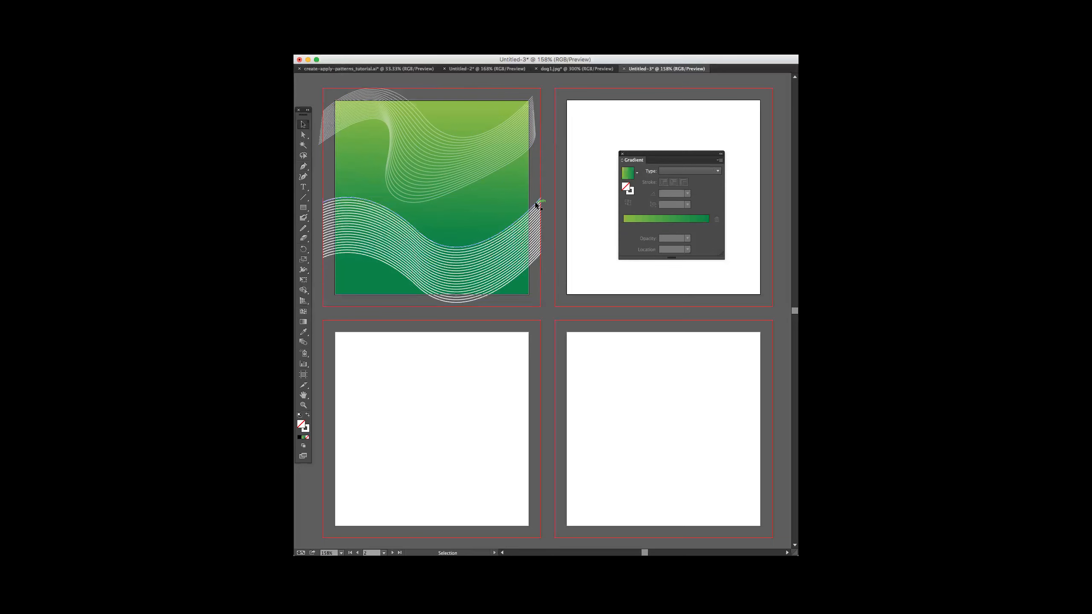
- Select the lower wavy blend, go through its blend options and refine the band into finer white lines
key(m)
click(304, 125)
click(390, 248)
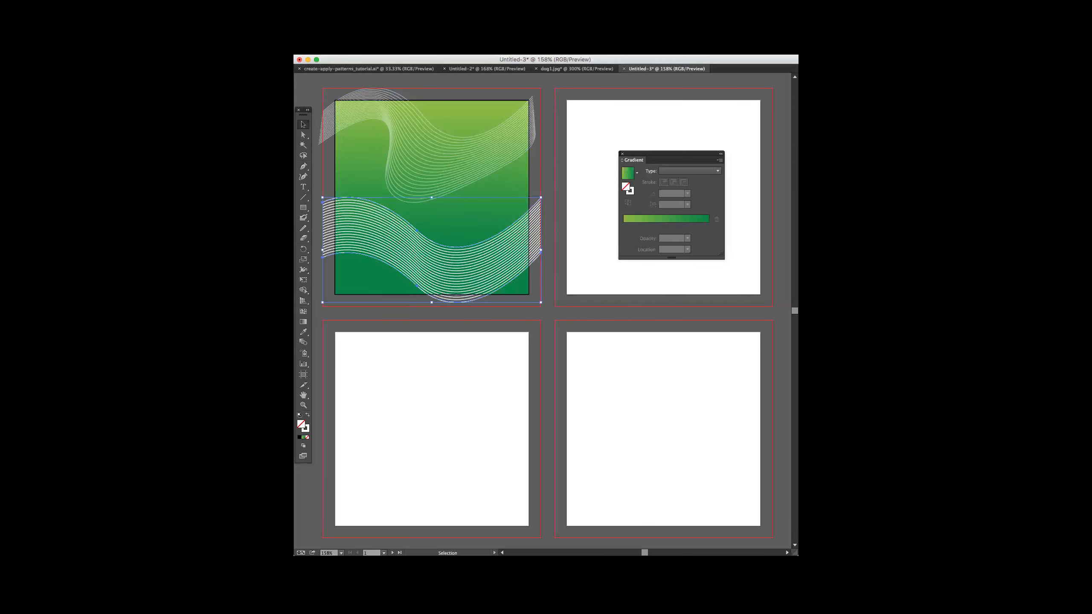
click(347, 11)
mouse_move(373, 201)
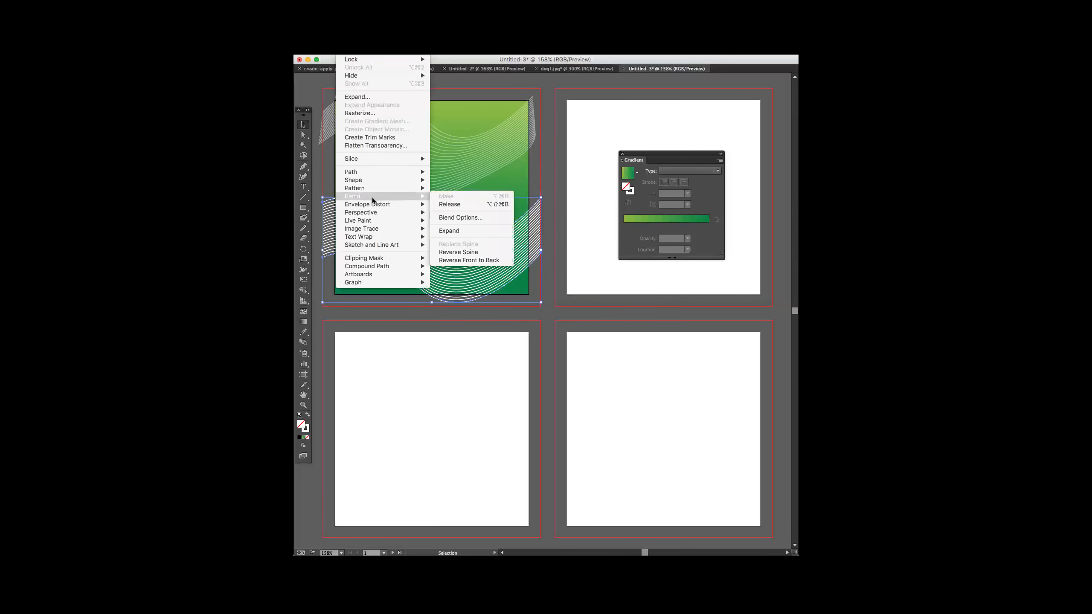
click(469, 217)
key(Tab)
key(Return)
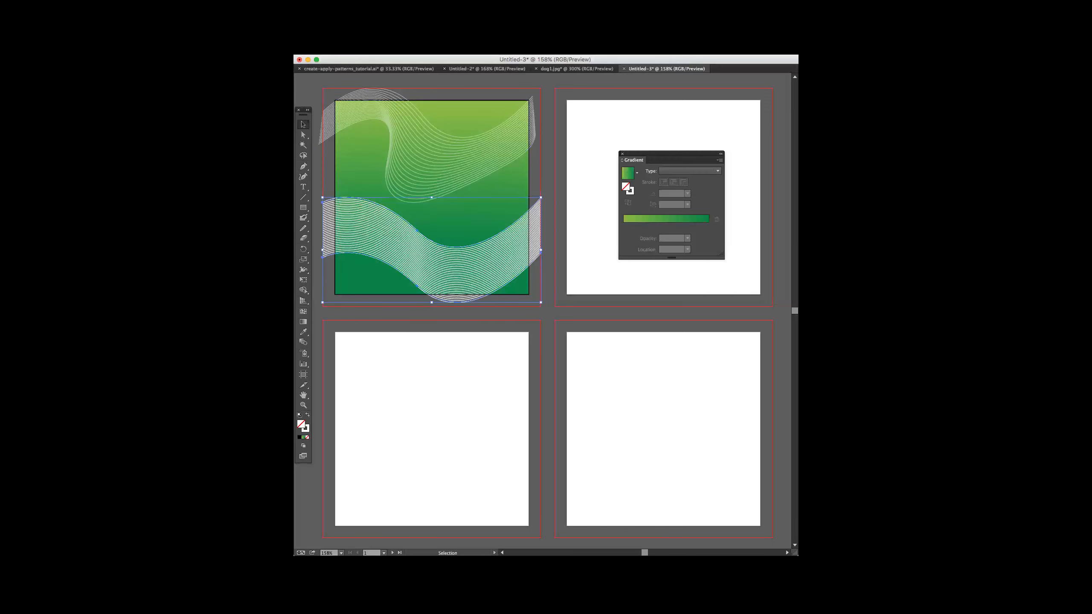
- Reduce the lower blend's opacity and move it up so it overlaps the upper band, leaving it deselected
click(570, 291)
click(472, 267)
key(Return)
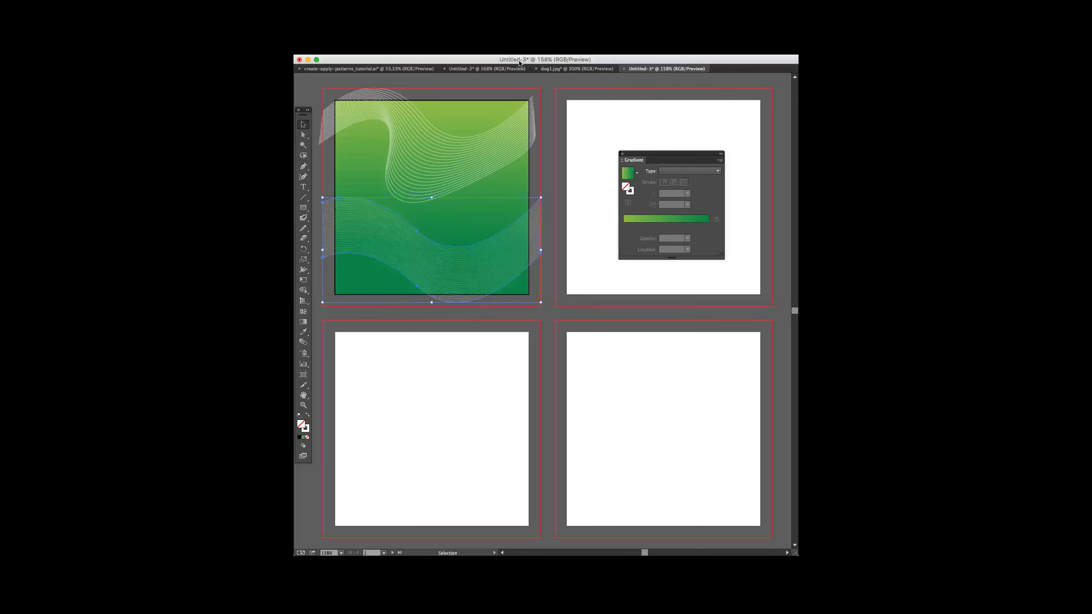
click(547, 192)
drag(510, 241, 508, 195)
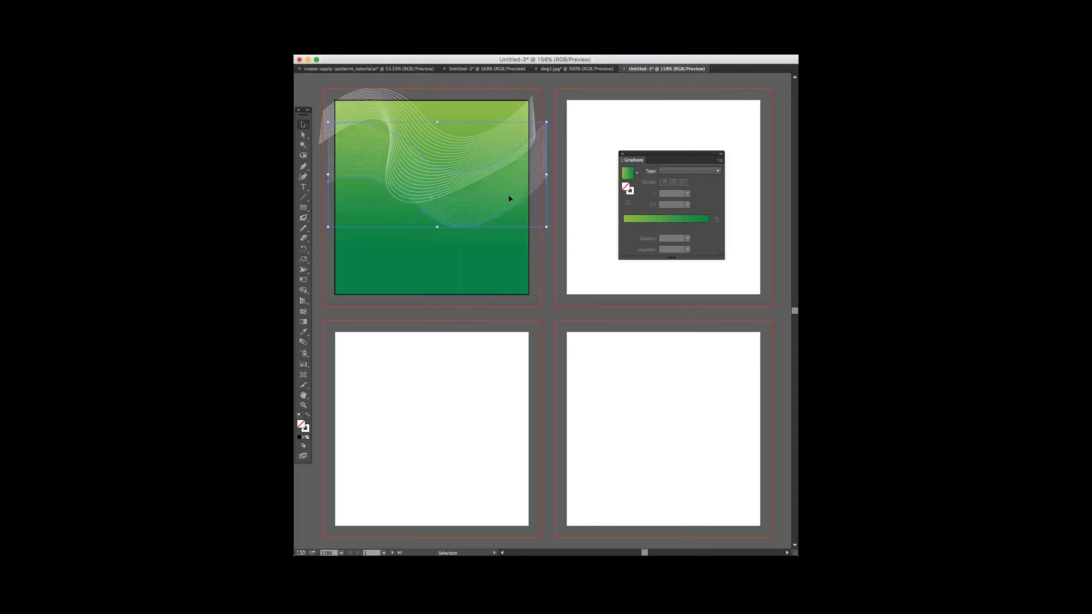
click(577, 208)
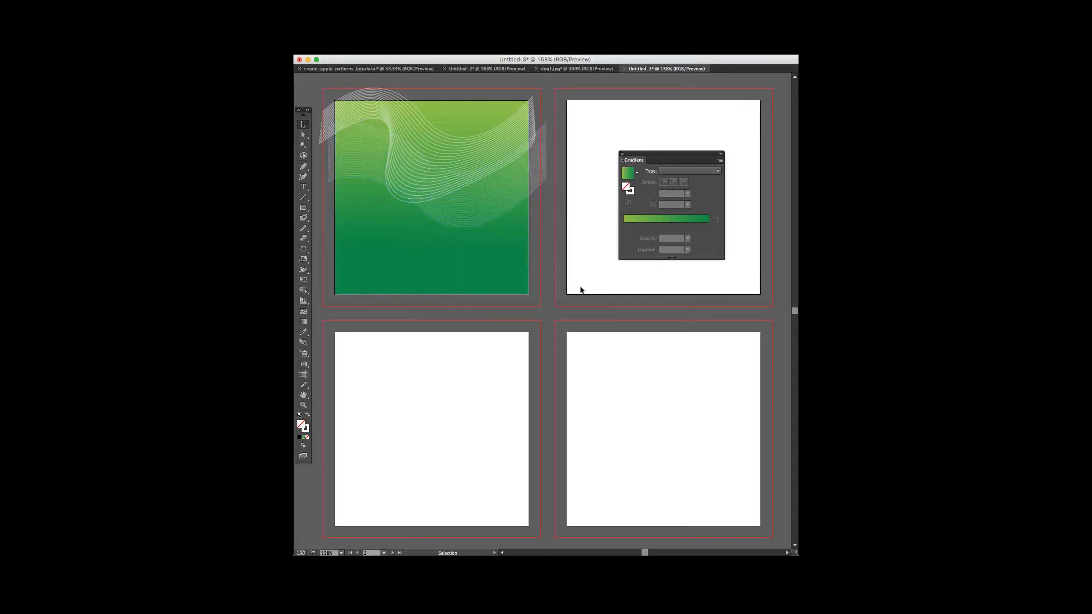
- Draw a shallow sagging curve with the Pen tool across the green square's lower part, extending slightly past both sides
click(306, 167)
drag(323, 236, 380, 236)
click(423, 257)
click(540, 216)
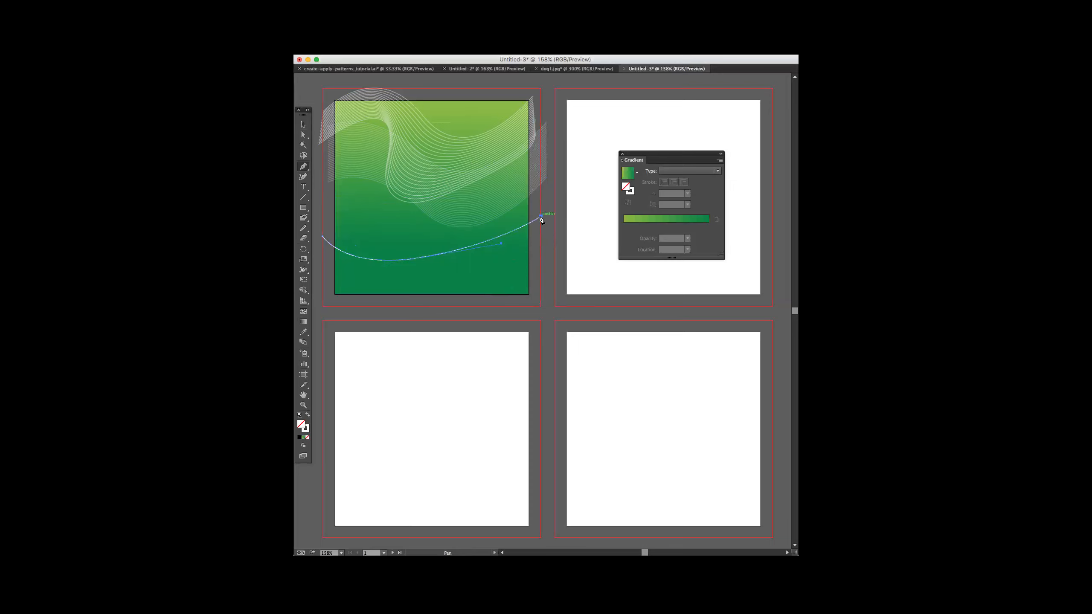
- Draw a second, gently waving curve with the Pen tool just below the first one, spanning the same width
key(v)
click(302, 93)
key(p)
drag(322, 279, 405, 271)
drag(503, 285, 540, 246)
click(303, 124)
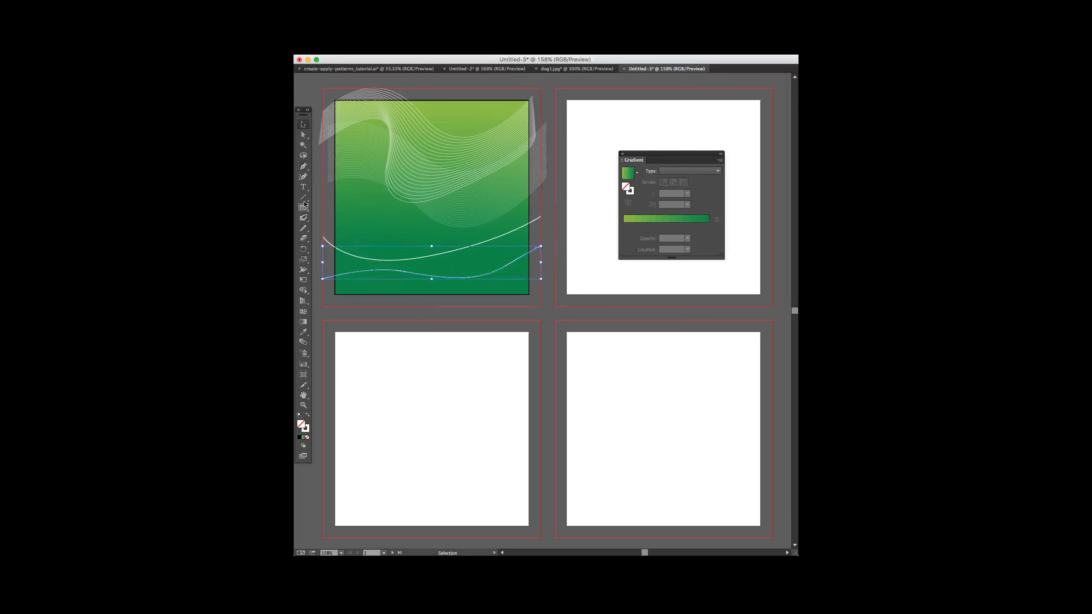
- Even out the bends of the lower waving curve with the Smooth tool
click(304, 228)
mouse_move(324, 283)
mouse_down()
mouse_move(506, 278)
mouse_move(580, 235)
mouse_up()
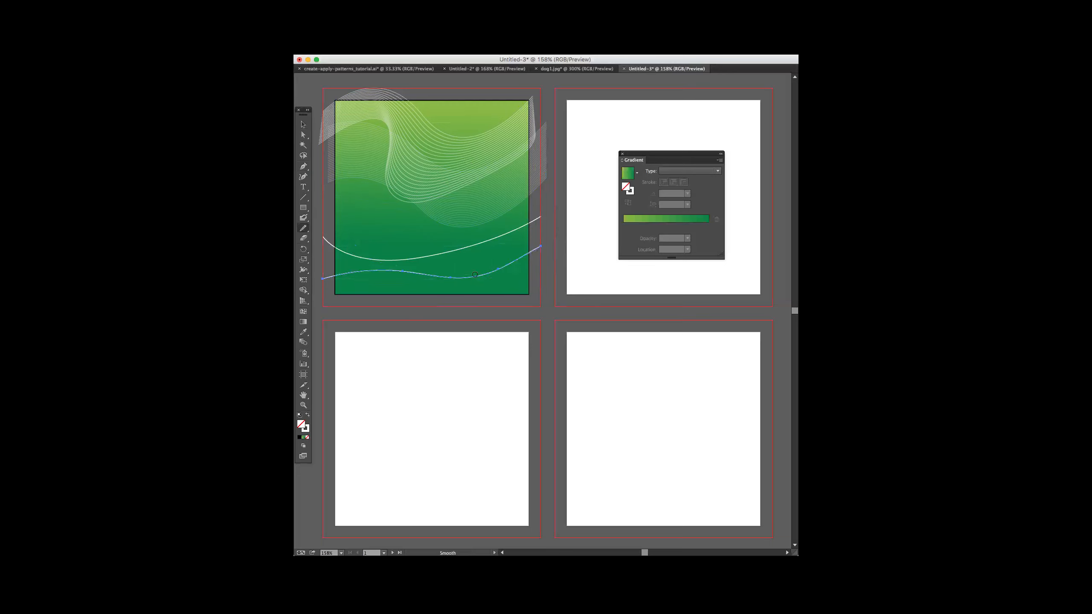
drag(416, 272, 339, 273)
- Select both new curves and blend them into a tapering band
click(302, 123)
shift+click(338, 249)
click(348, 10)
click(469, 193)
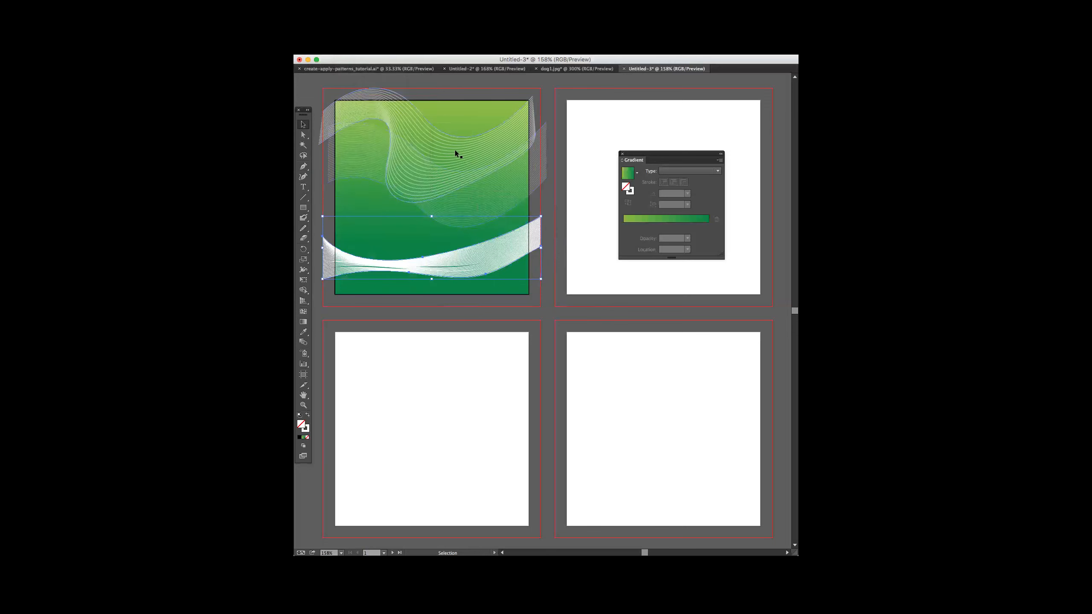
- Adjust the new blend with Specified Steps spacing so that its lines are less dense
click(347, 11)
mouse_move(425, 196)
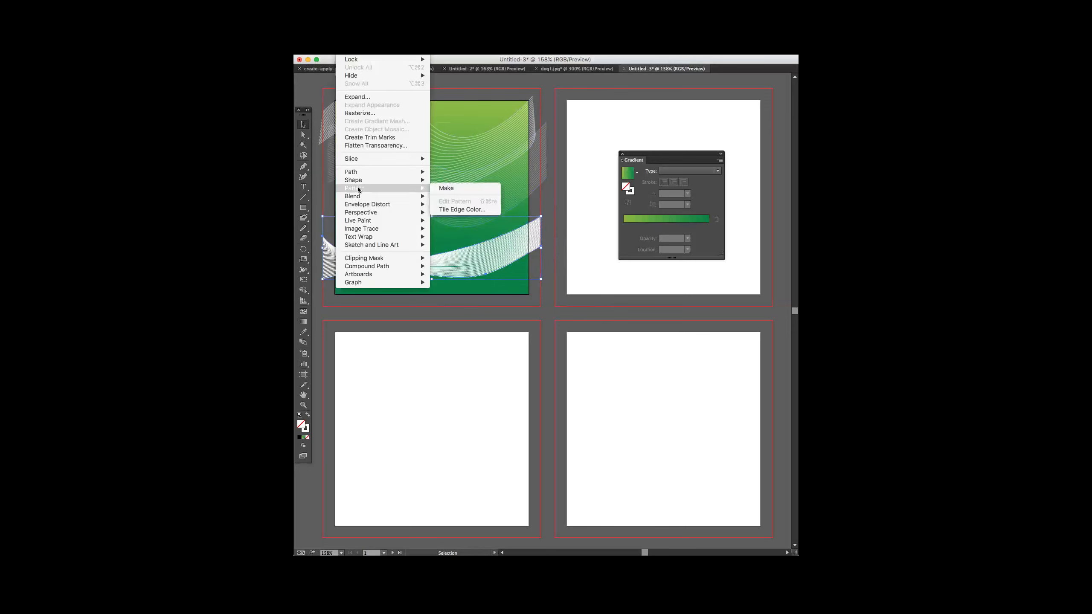
click(453, 217)
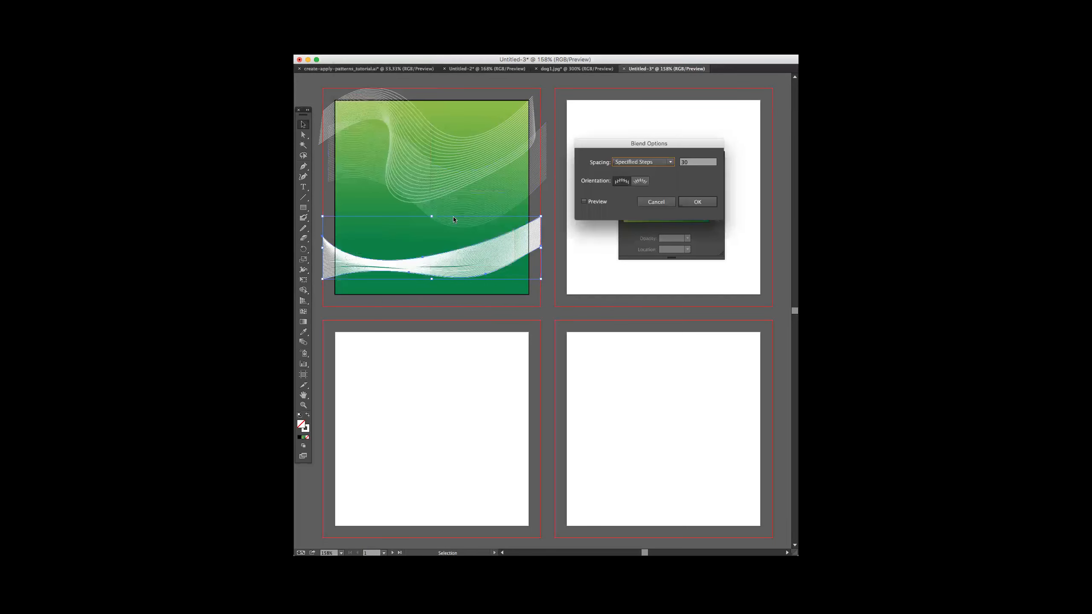
key(Tab)
key(Return)
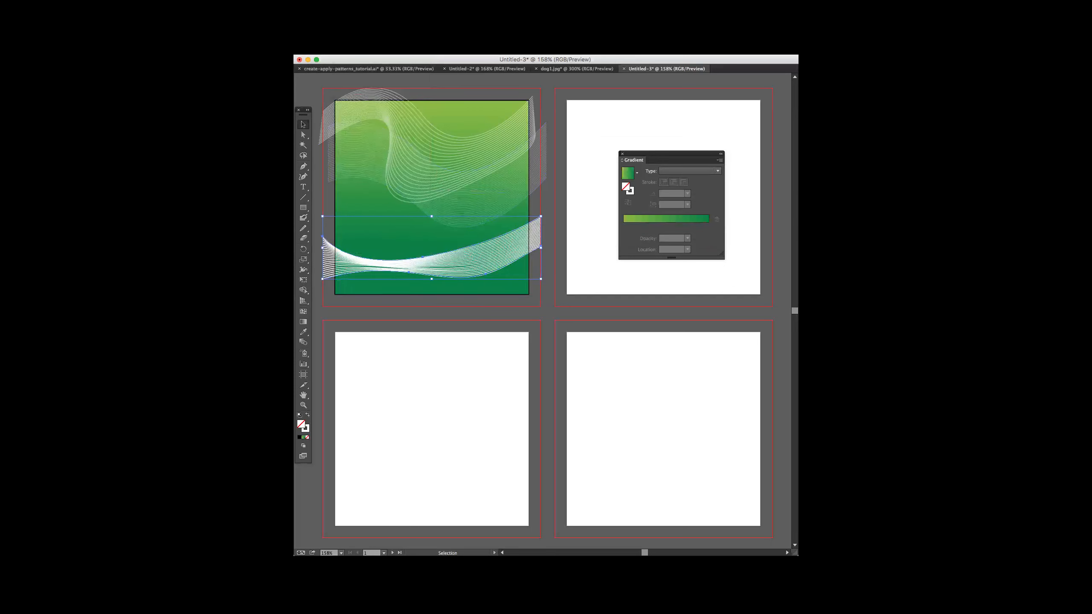
- Reduce the opacity of the new tapering blend
key(Return)
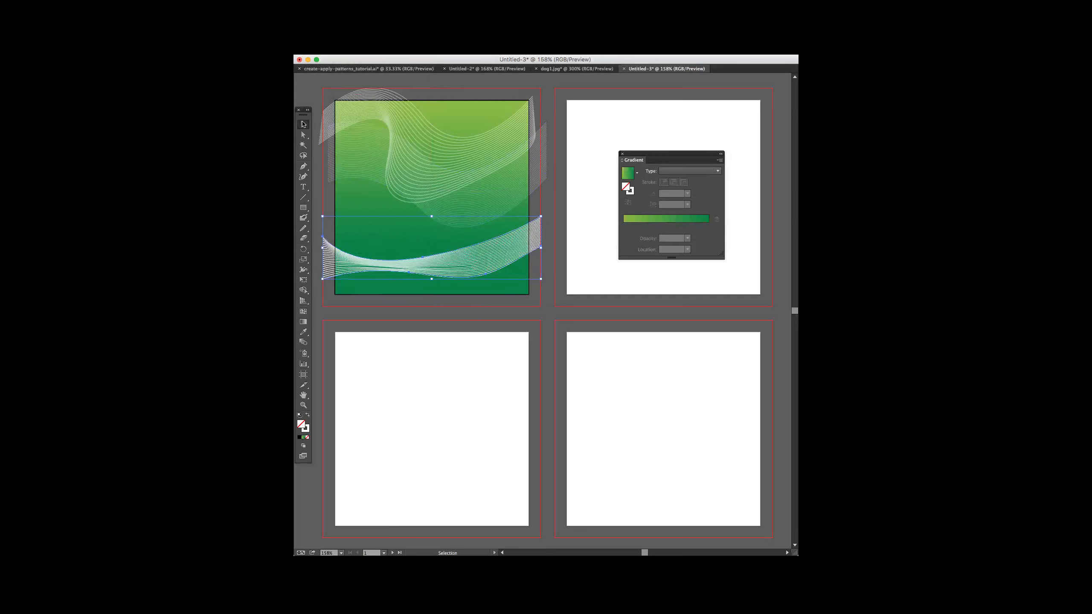
click(314, 92)
key(Return)
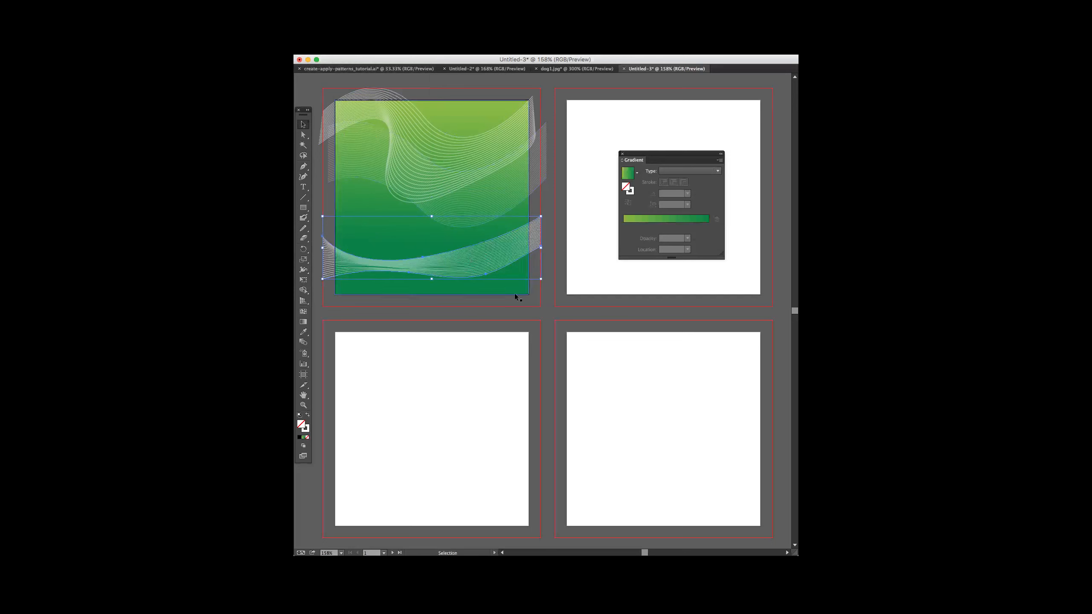
- Move the tapering blend up, then enlarge and rotate it so it rises diagonally across the square past its edges
drag(504, 245, 515, 200)
click(578, 141)
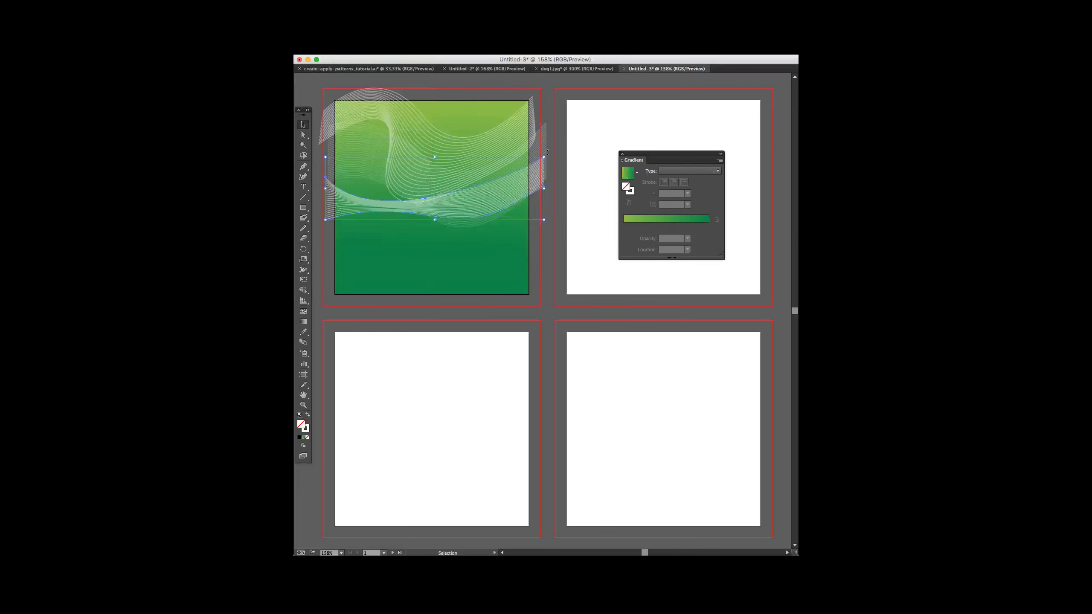
drag(559, 144, 523, 90)
drag(451, 216, 480, 236)
click(544, 263)
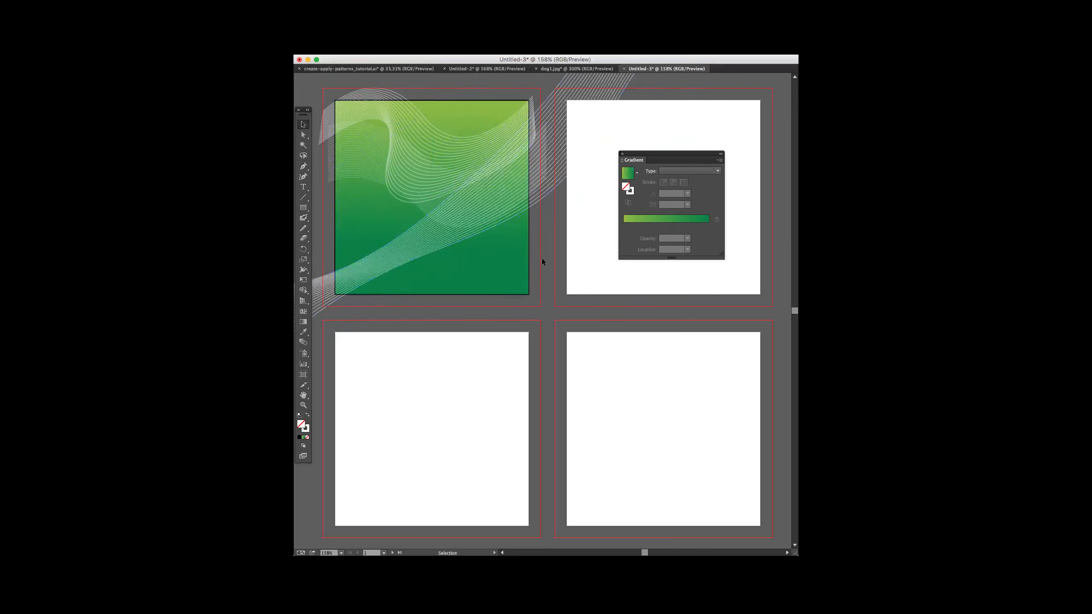
- Reposition the diagonal band slightly and fade it further by lowering its opacity
drag(518, 183, 496, 183)
click(548, 250)
click(470, 199)
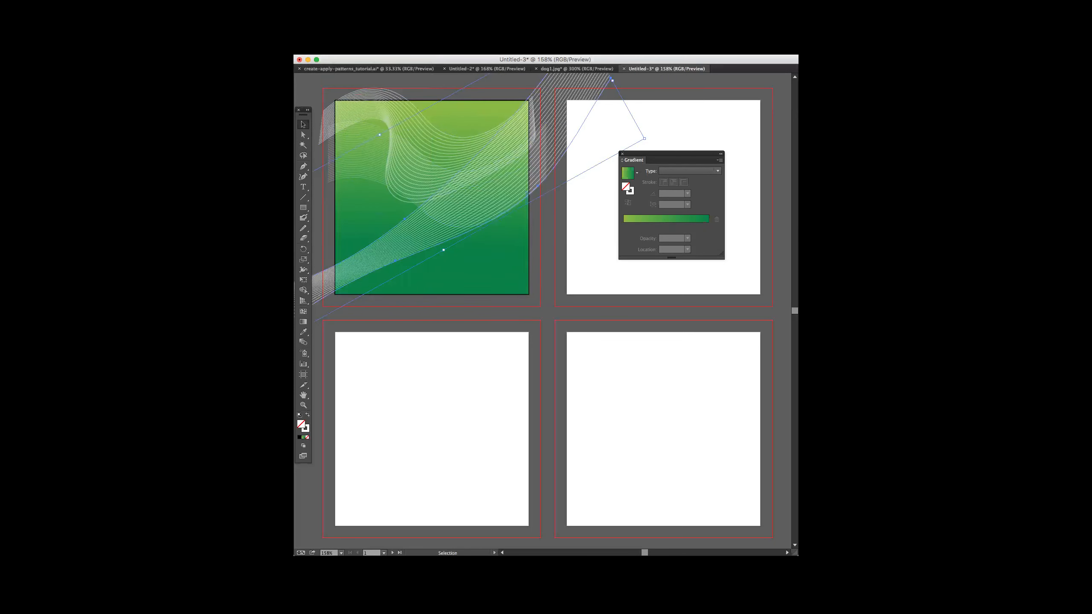
key(shift+Down)
key(shift+Down)
click(574, 270)
- Stretch the upper flowing band past the square's right edge and rotate it slightly clockwise
click(469, 150)
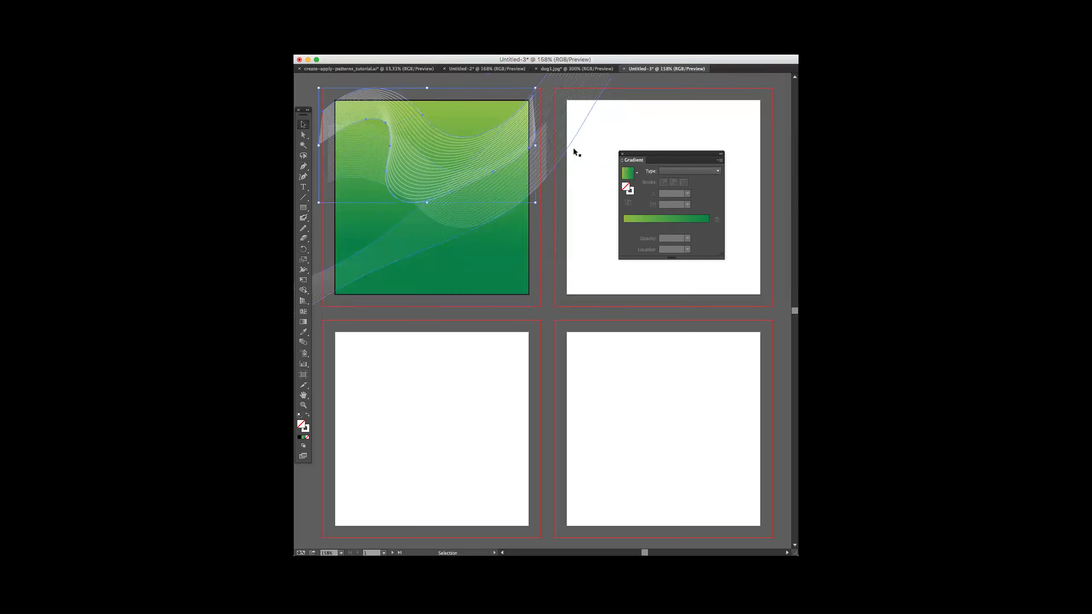
drag(561, 147, 565, 146)
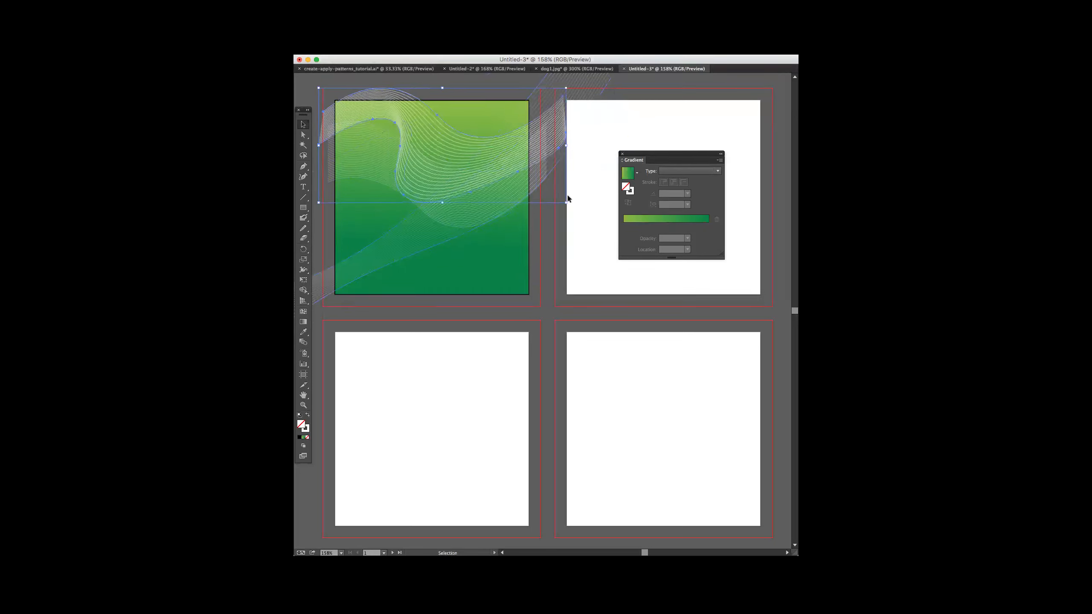
drag(568, 207, 556, 241)
- Shift the middle, upper and diagonal line bands lower over the green square
click(517, 196)
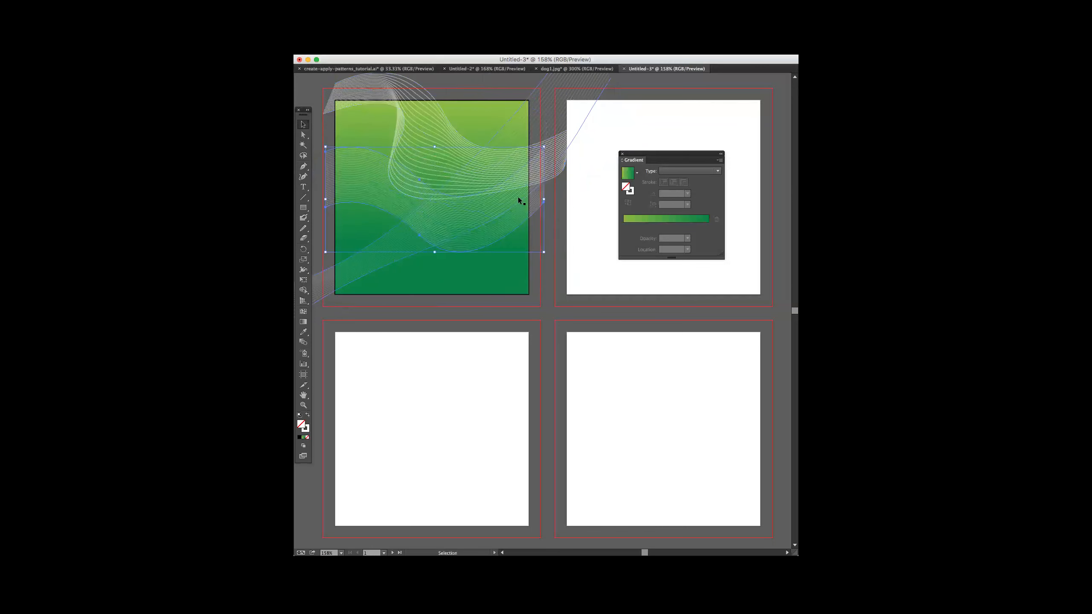
drag(461, 139, 468, 170)
click(579, 218)
click(400, 241)
drag(445, 256, 380, 272)
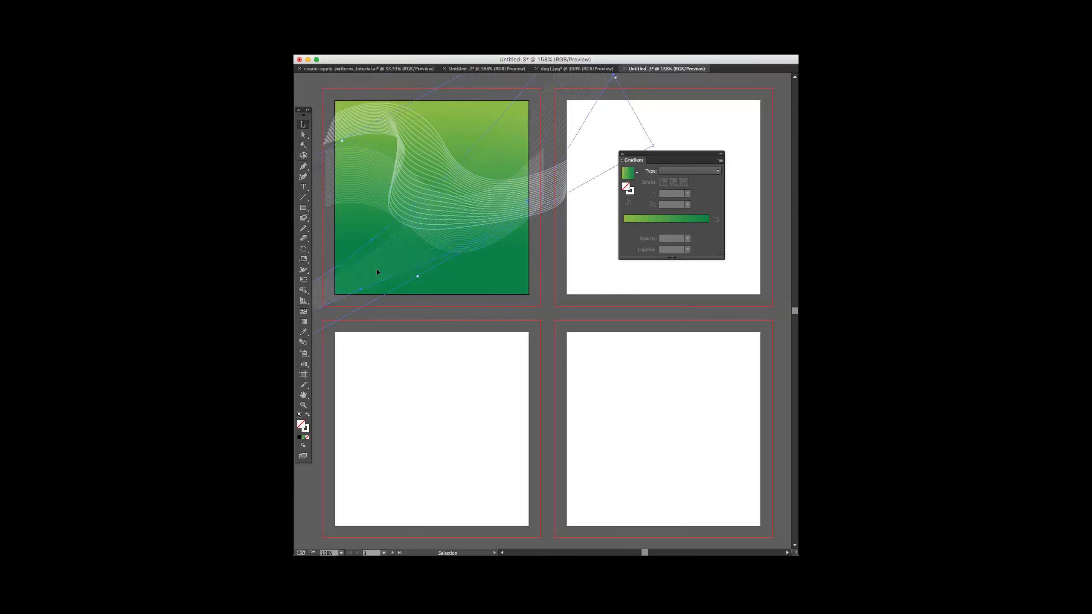
click(558, 284)
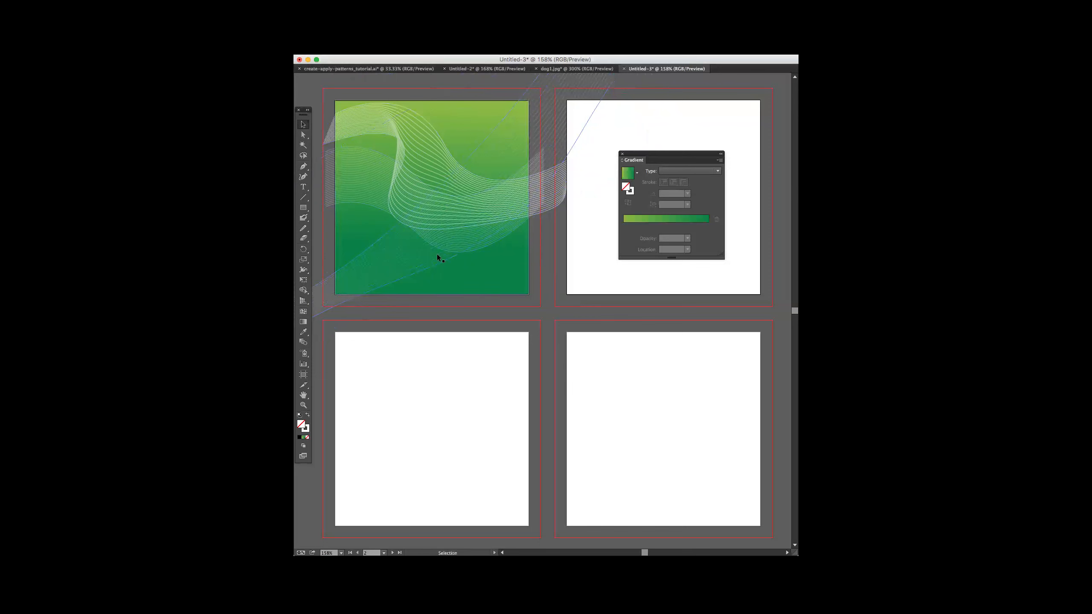
- Enlarge the view of the first artboard and move the Gradient panel away from it
key(a)
key(super+=)
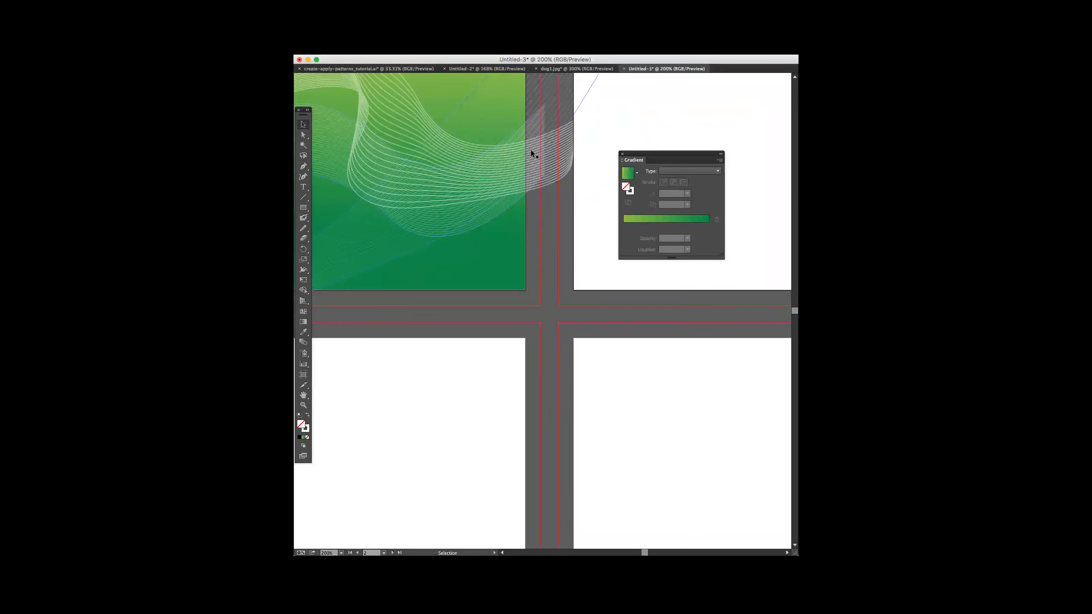
scroll(531, 151, up, 4)
scroll(531, 151, left, 1)
scroll(531, 150, left, 2)
drag(632, 158, 731, 219)
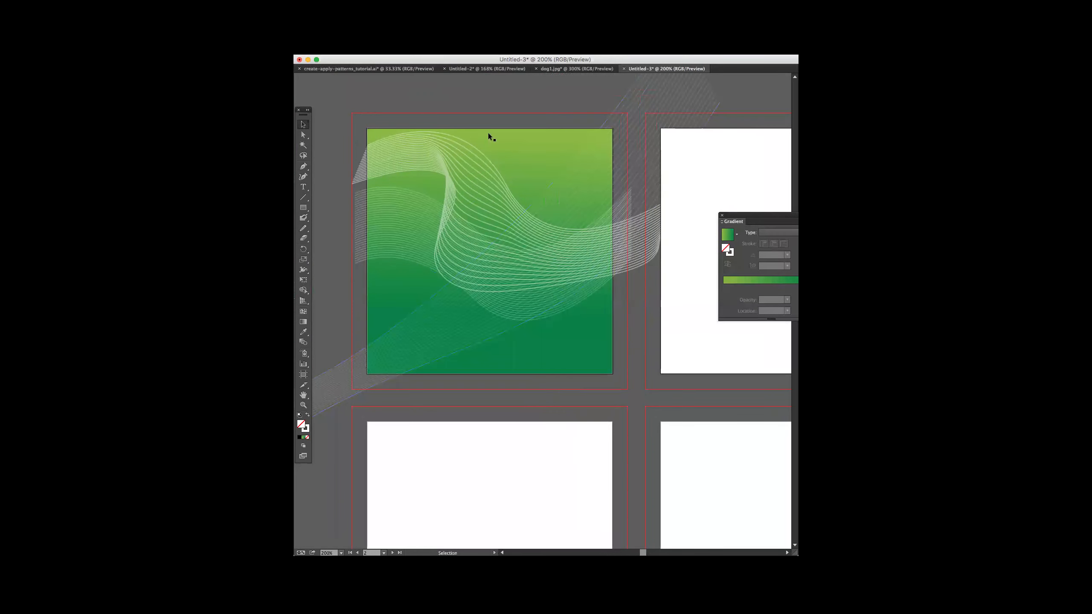
click(606, 134)
click(618, 114)
drag(606, 99, 711, 129)
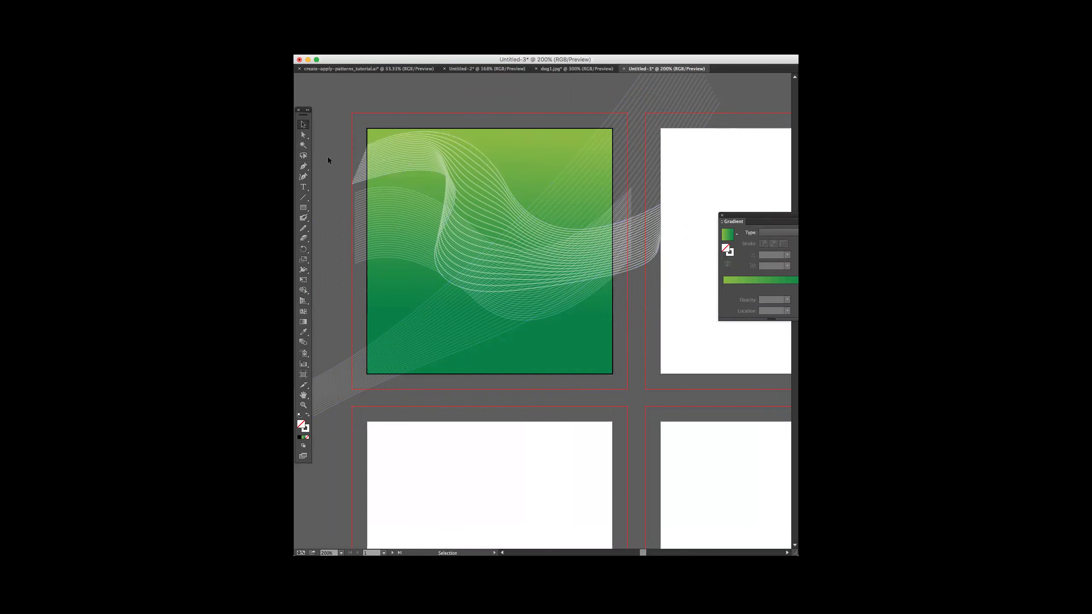
- Draw a rectangle exactly covering the green square and remove its stroke
click(304, 208)
drag(367, 127, 612, 374)
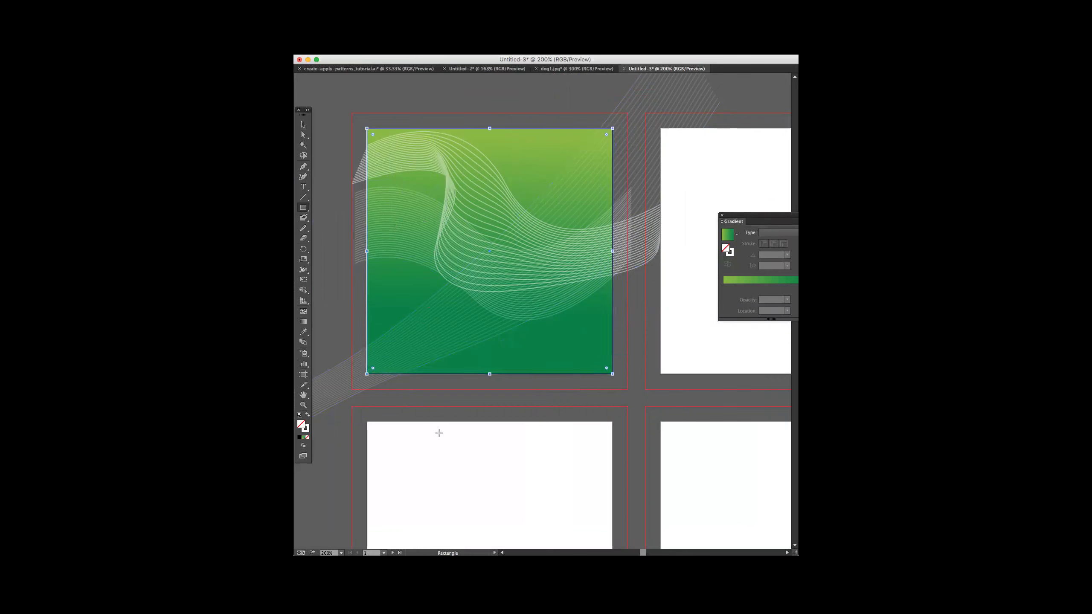
click(308, 437)
click(304, 125)
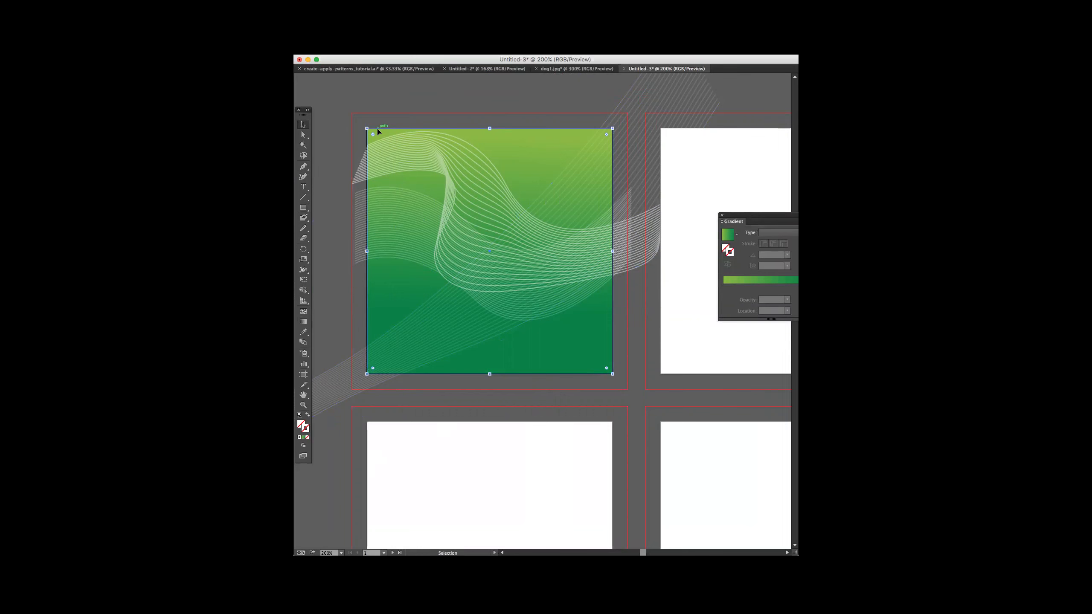
- Bring the new rectangle to the front of the artwork
right_click(378, 132)
mouse_move(396, 250)
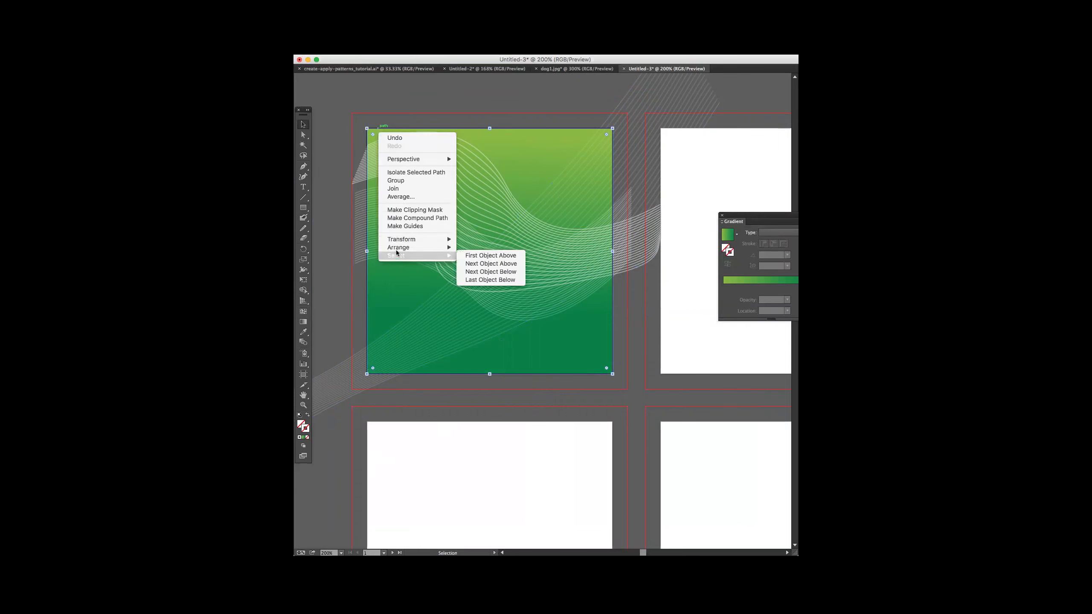
click(490, 248)
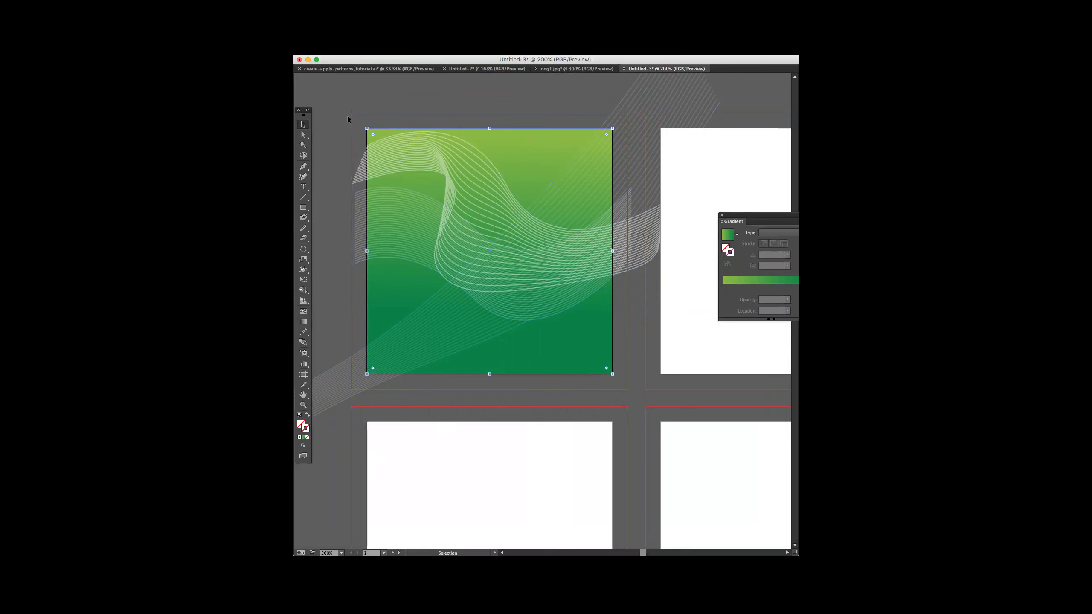
- Select the line bands together with the front rectangle and make a clipping mask that trims them to the square
shift+click(507, 307)
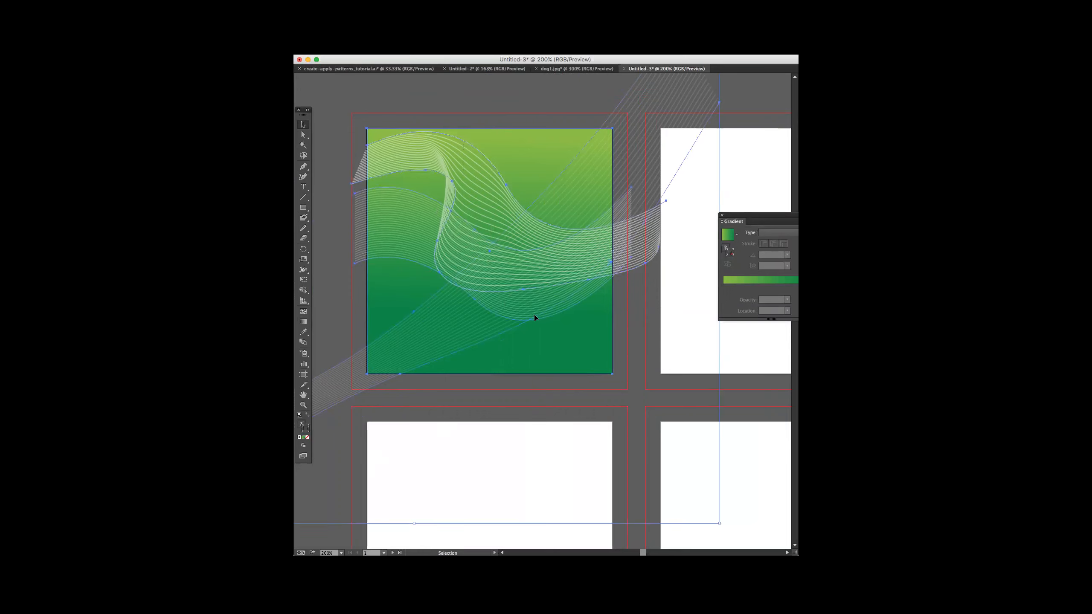
click(327, 106)
drag(578, 340, 667, 400)
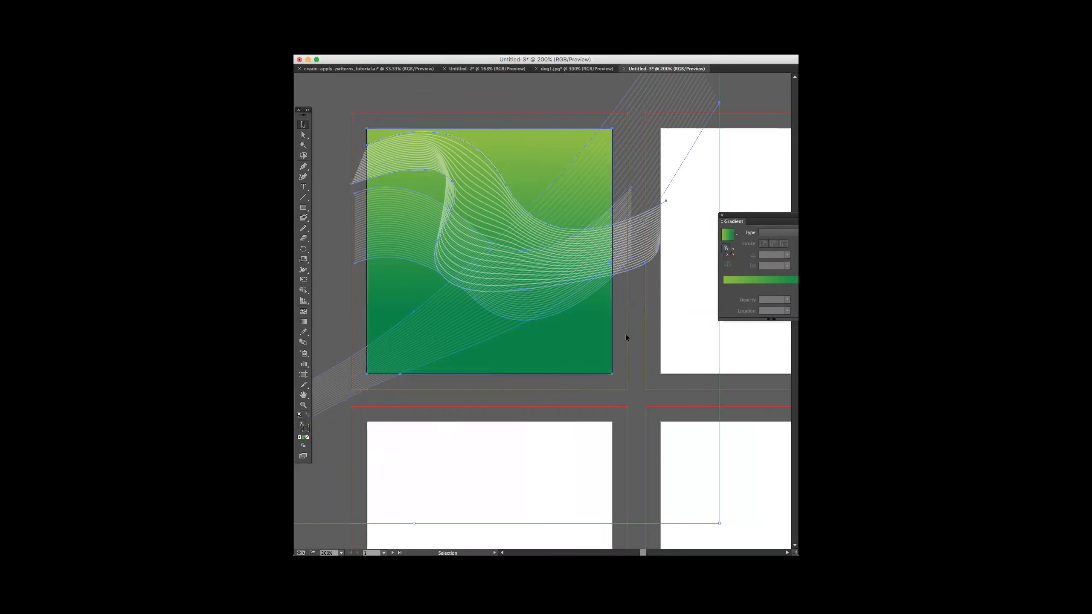
right_click(420, 208)
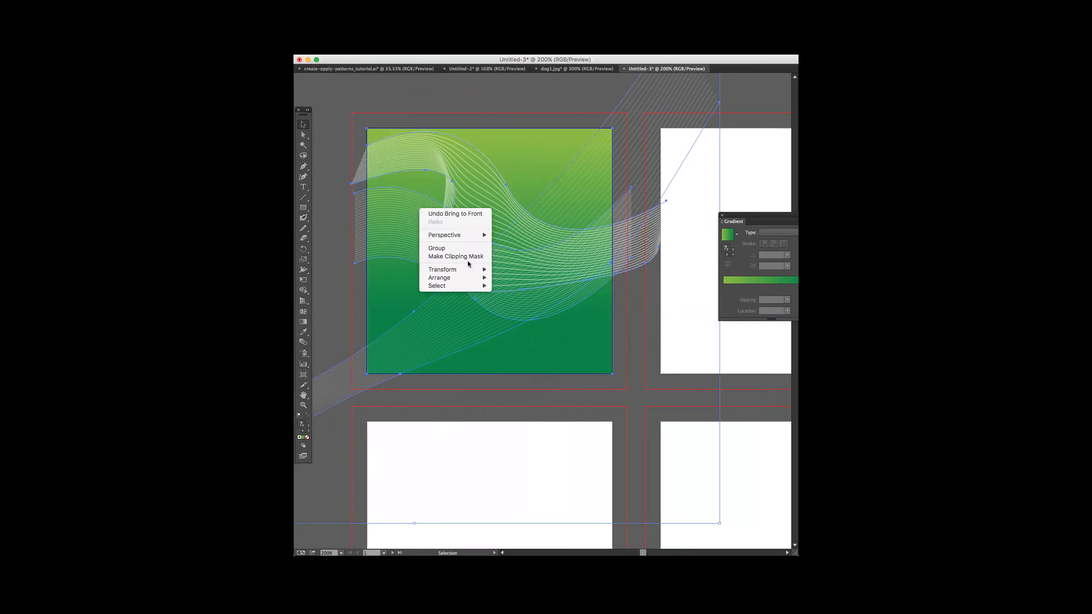
click(451, 258)
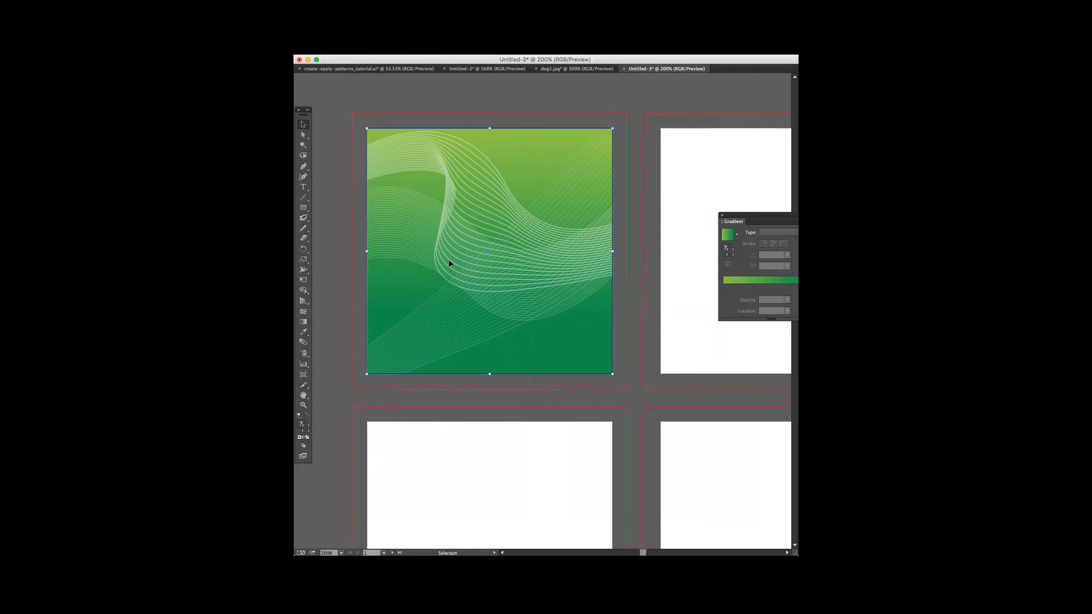
click(554, 120)
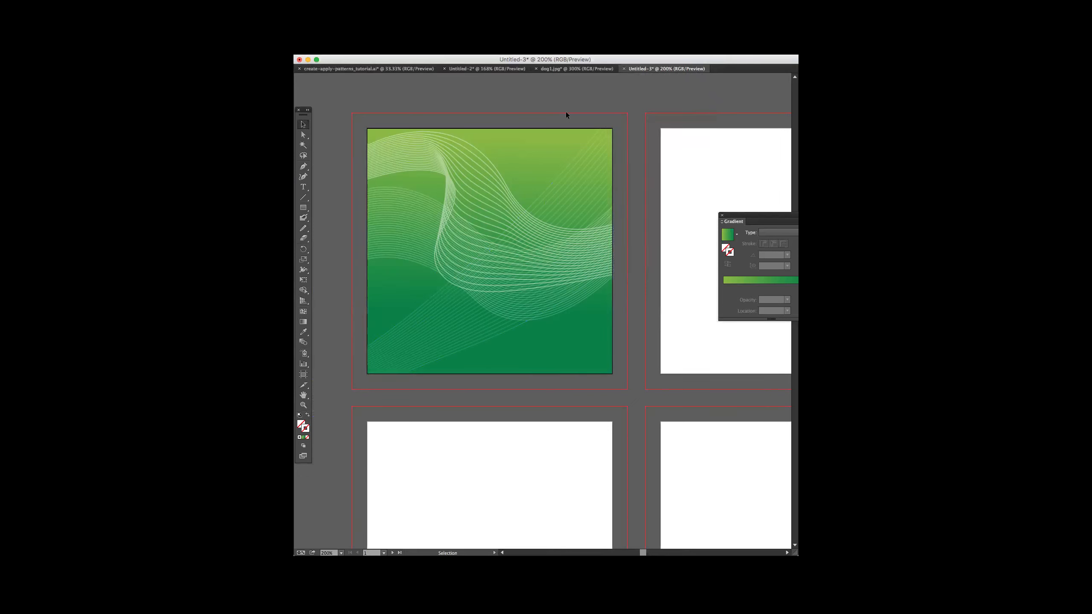
- Try moving the bright wavy line band inside the clipping group, undo the move and leave isolation
double_click(509, 195)
double_click(509, 196)
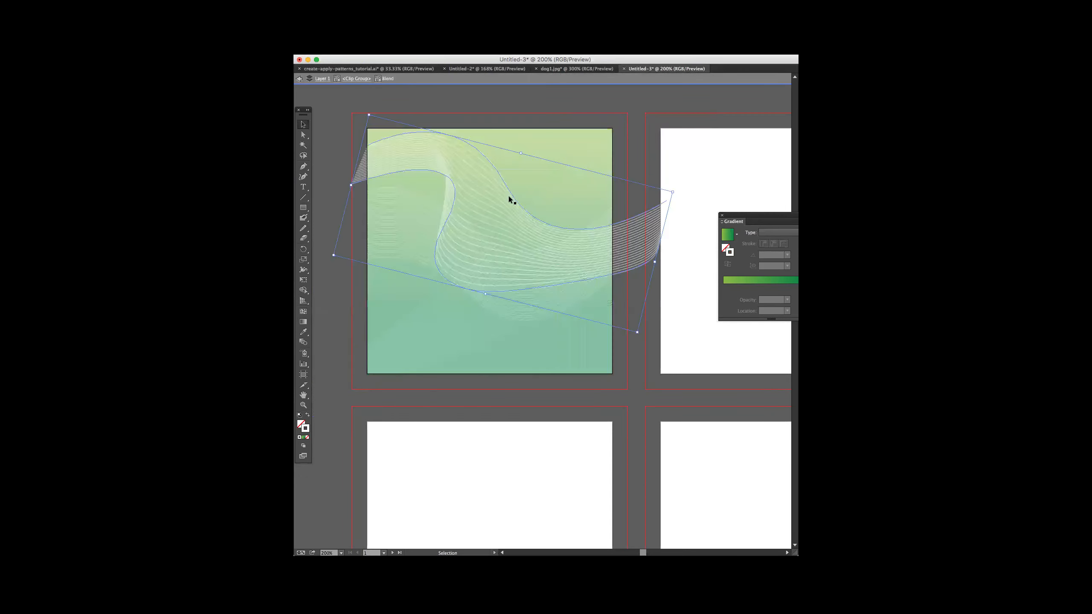
drag(508, 197, 500, 219)
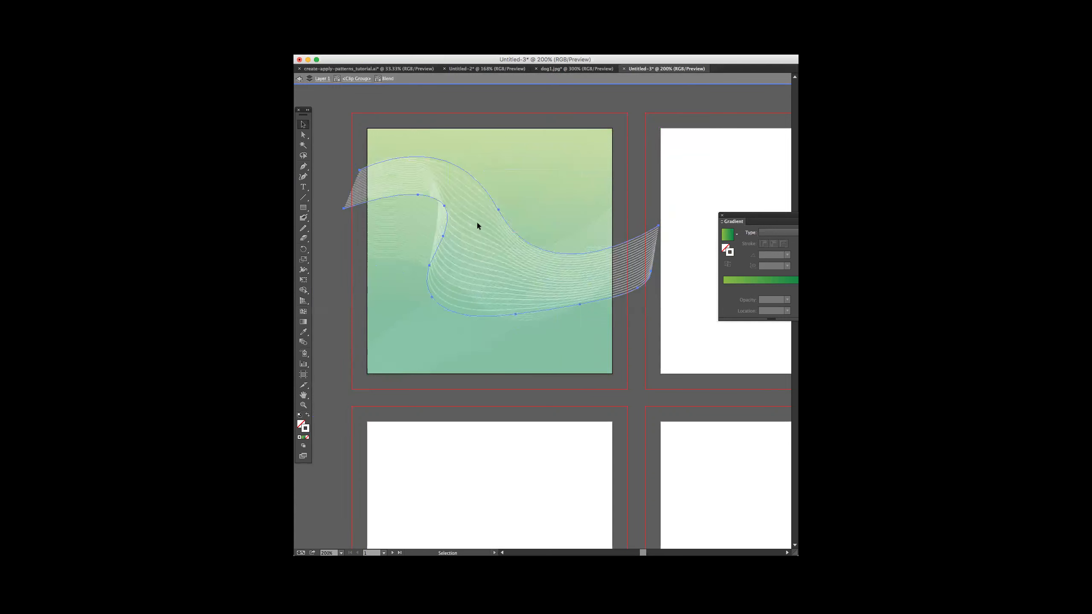
key(super+z)
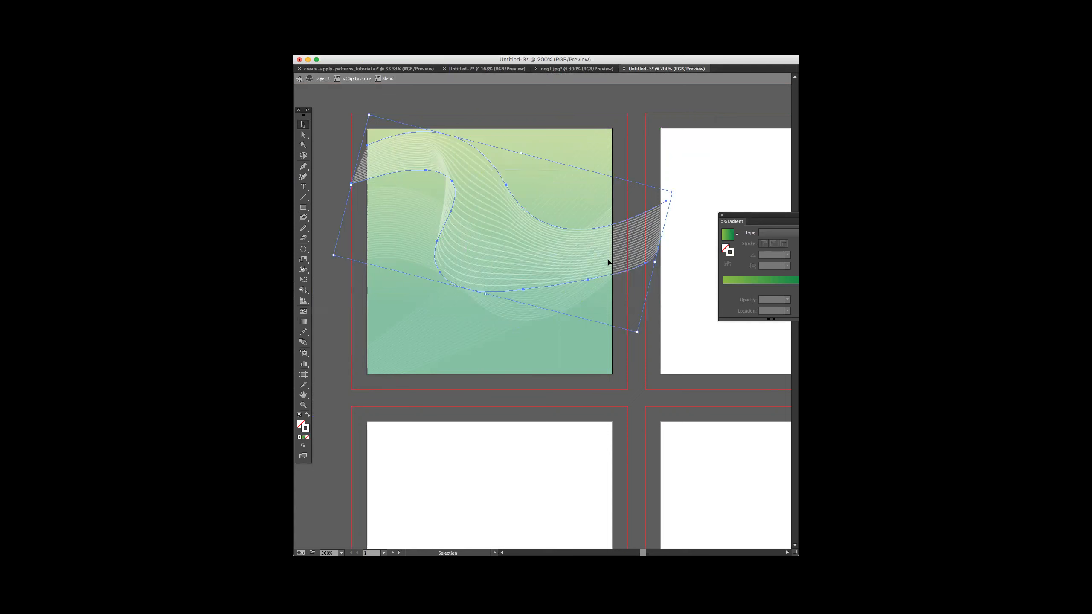
double_click(662, 295)
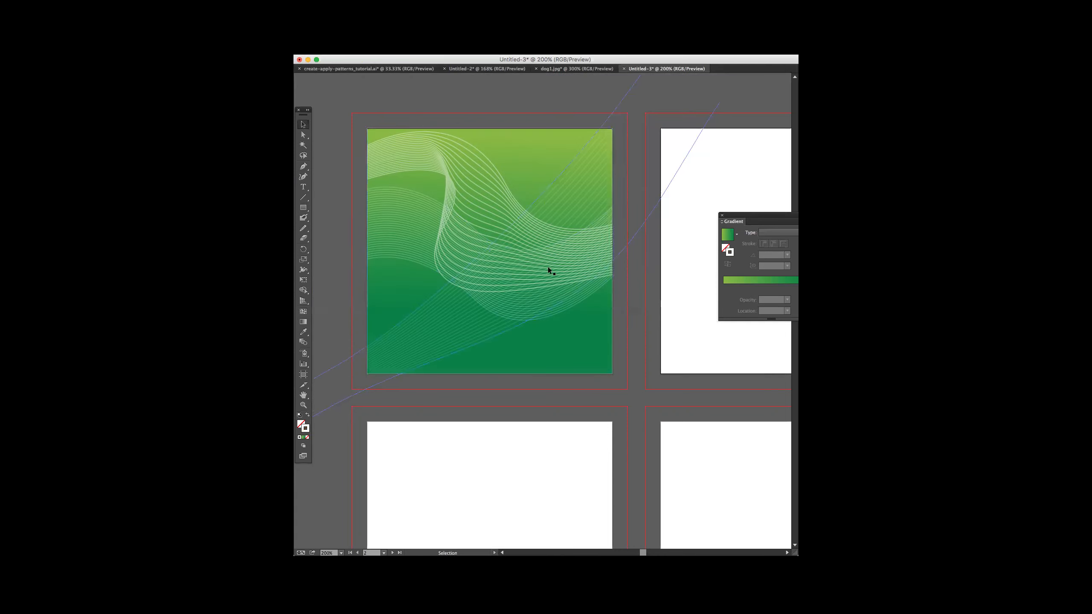
- Move the fainter, lower wavy line band slightly downward inside the clipping group and leave isolation
double_click(411, 227)
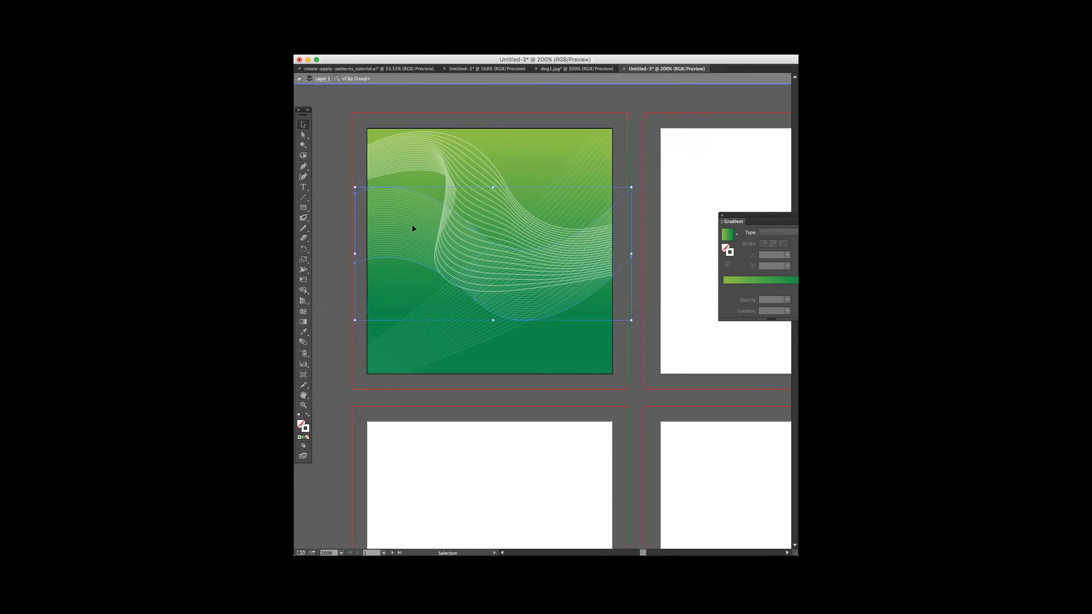
double_click(413, 228)
drag(413, 228, 430, 260)
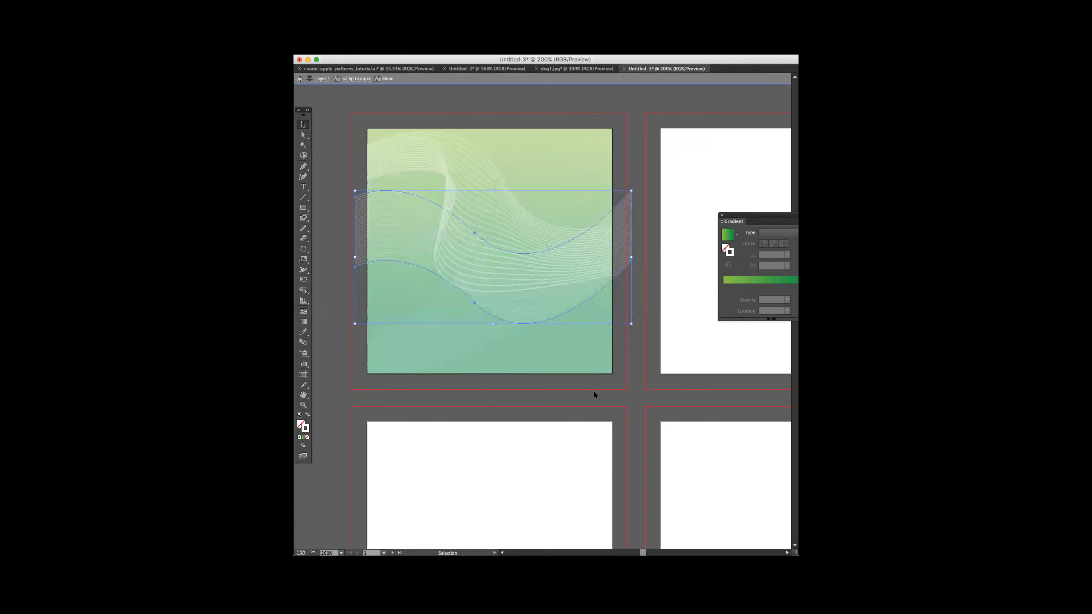
double_click(677, 360)
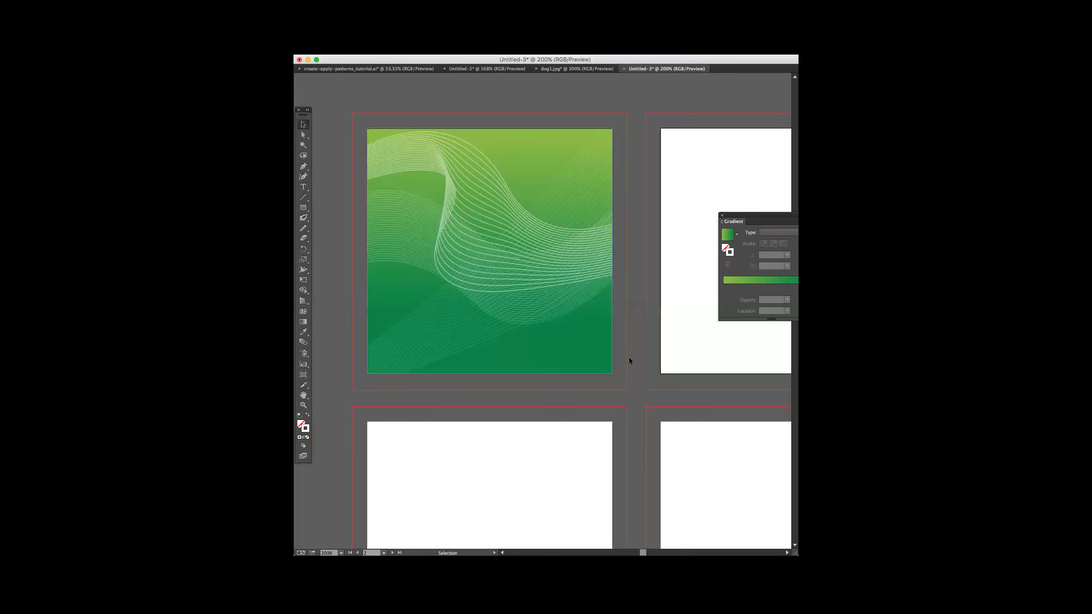
scroll(629, 360, right, 3)
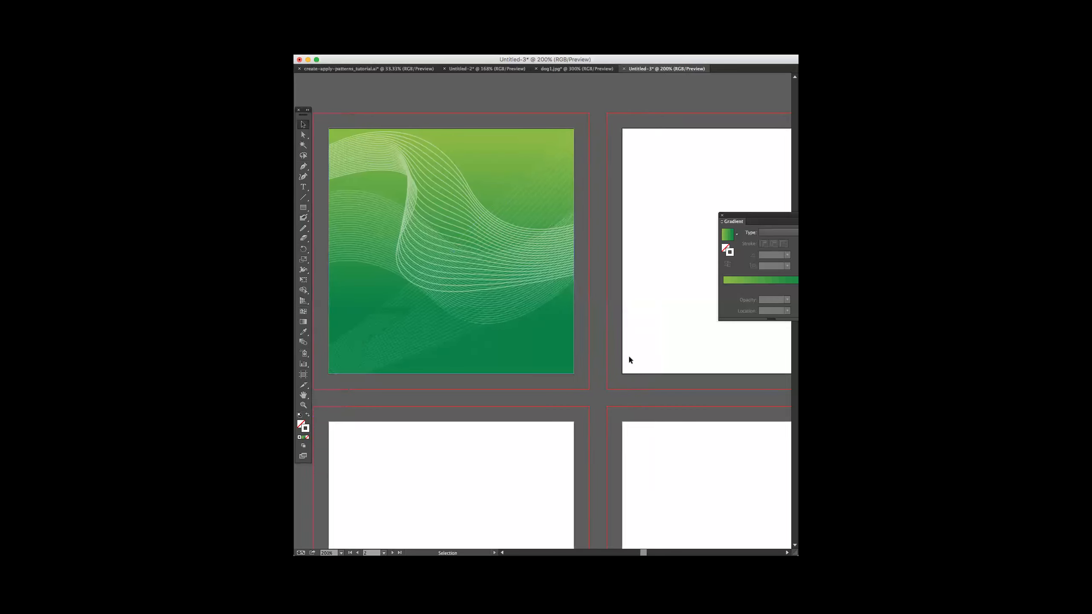
scroll(627, 359, left, 1)
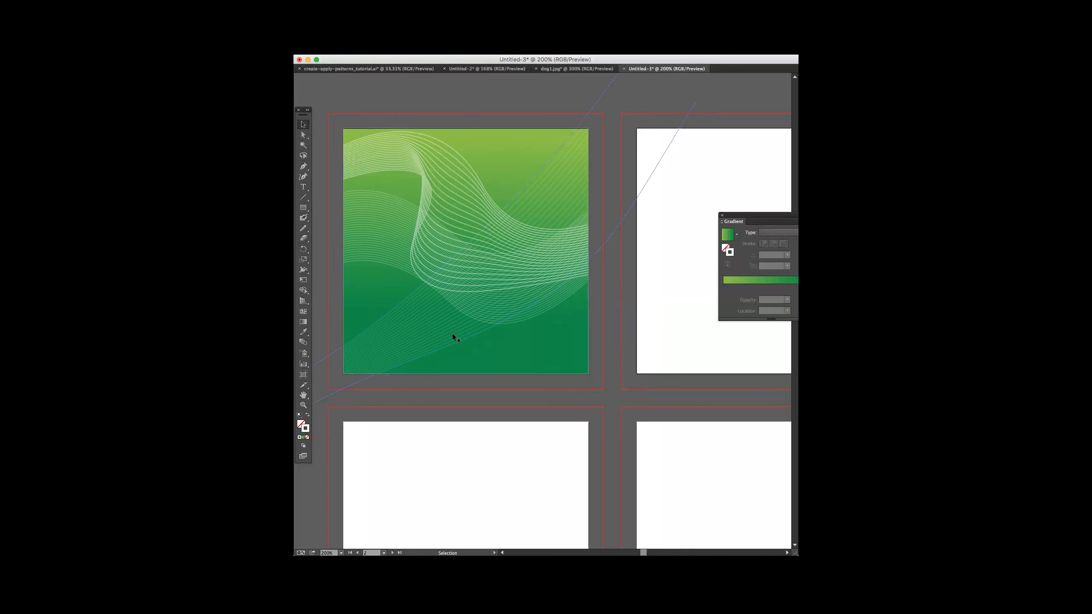
click(440, 256)
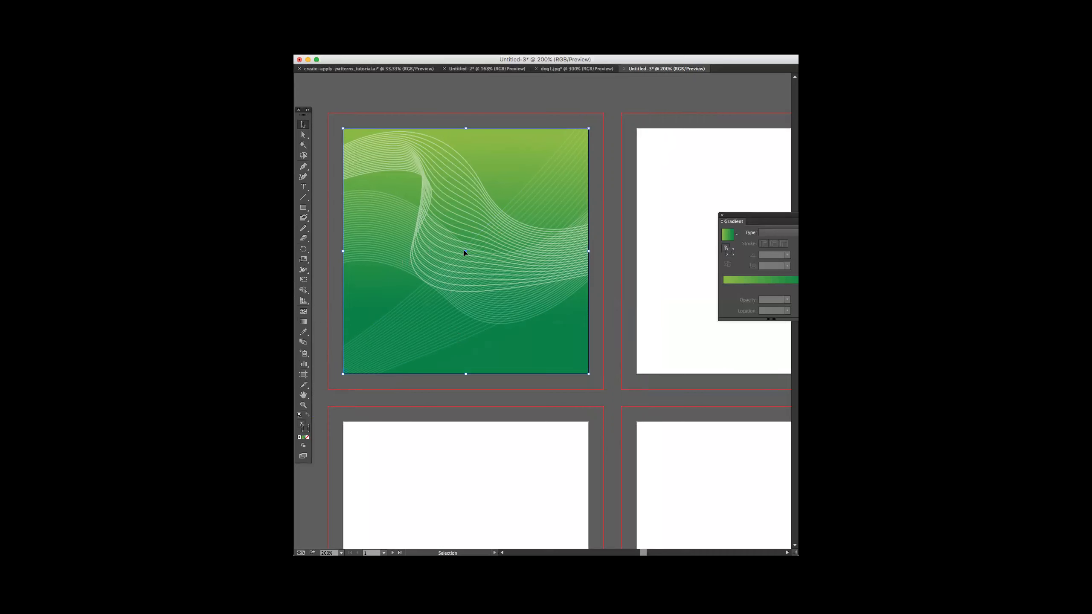
click(632, 202)
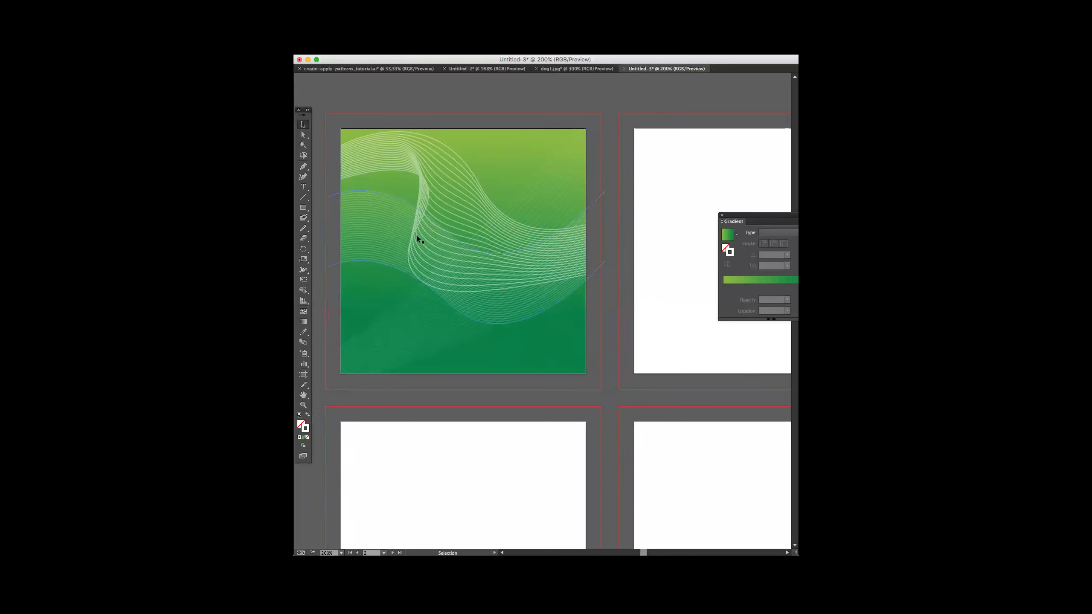
- Copy the clipped green artwork onto the second artboard and release the copy's clipping mask
scroll(416, 236, right, 7)
click(333, 136)
drag(332, 141, 609, 144)
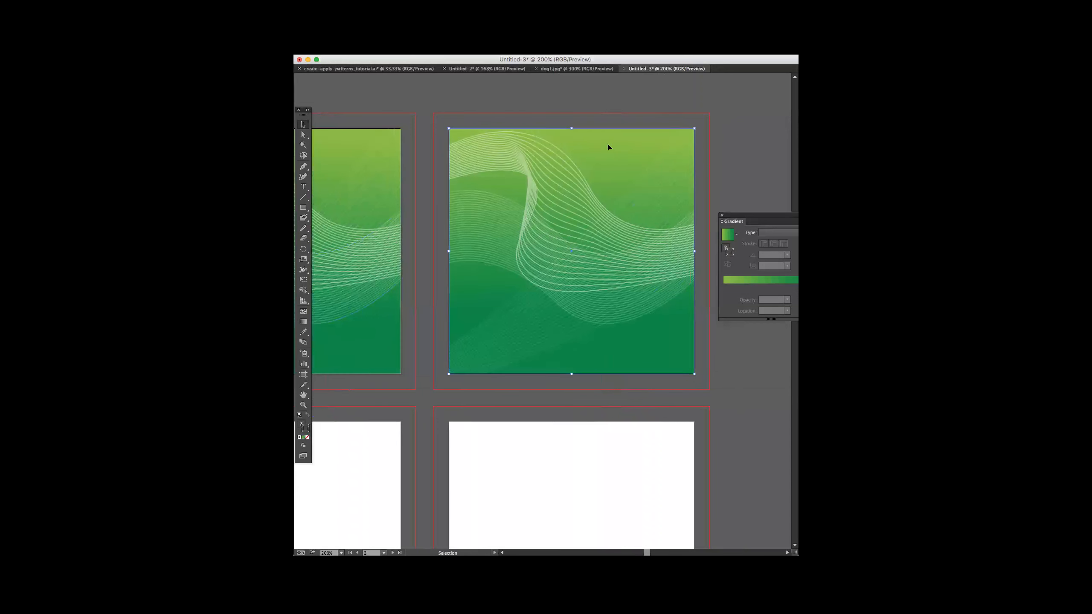
right_click(609, 146)
click(638, 195)
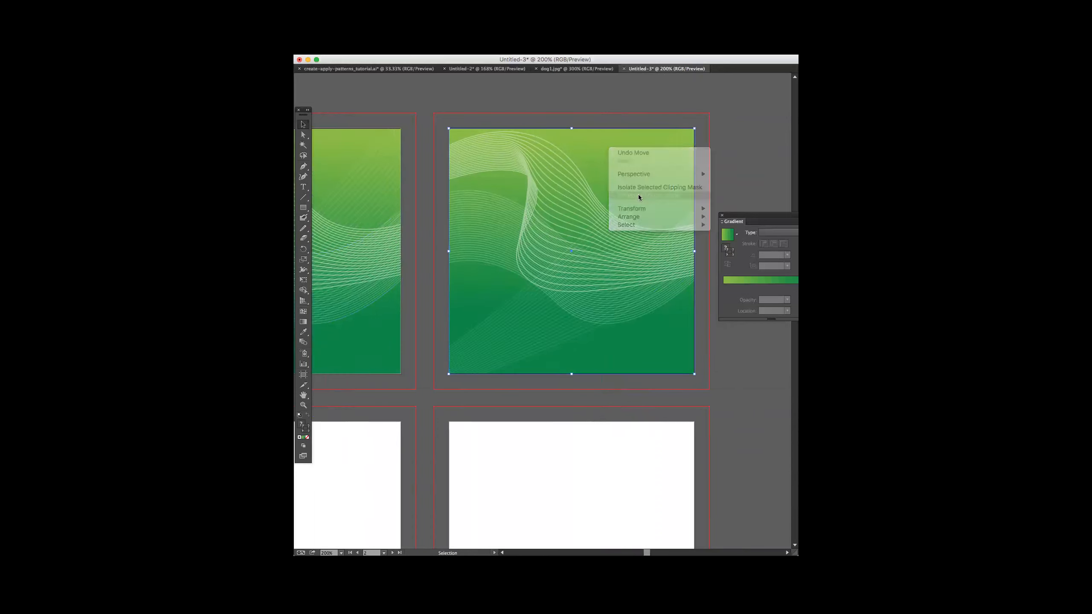
- Try deleting the green square on the second artboard and undo the deletion
click(609, 132)
key(super+z)
click(614, 104)
click(608, 130)
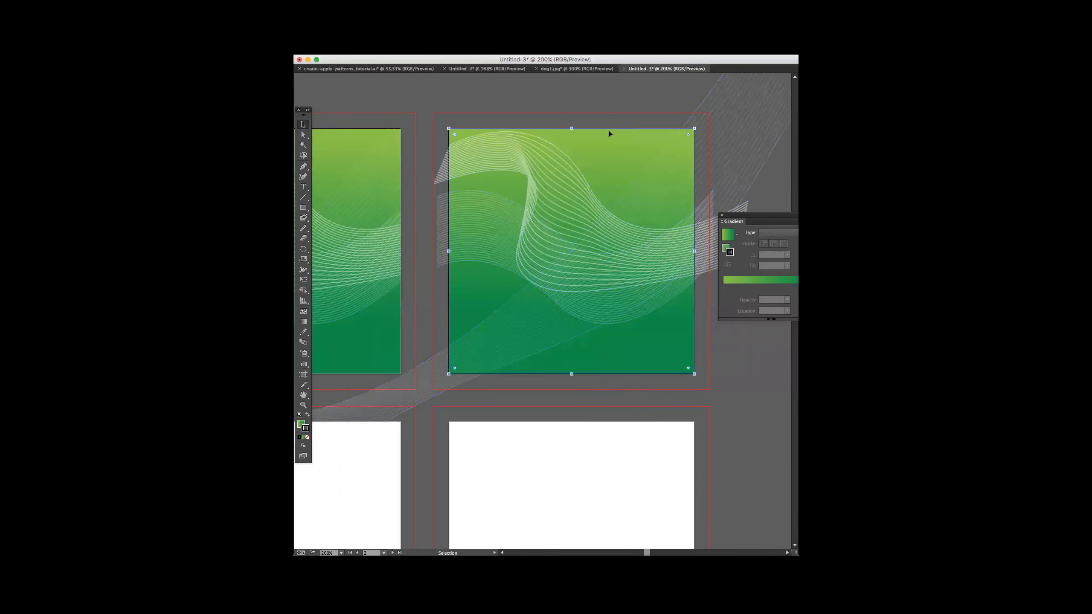
key(Delete)
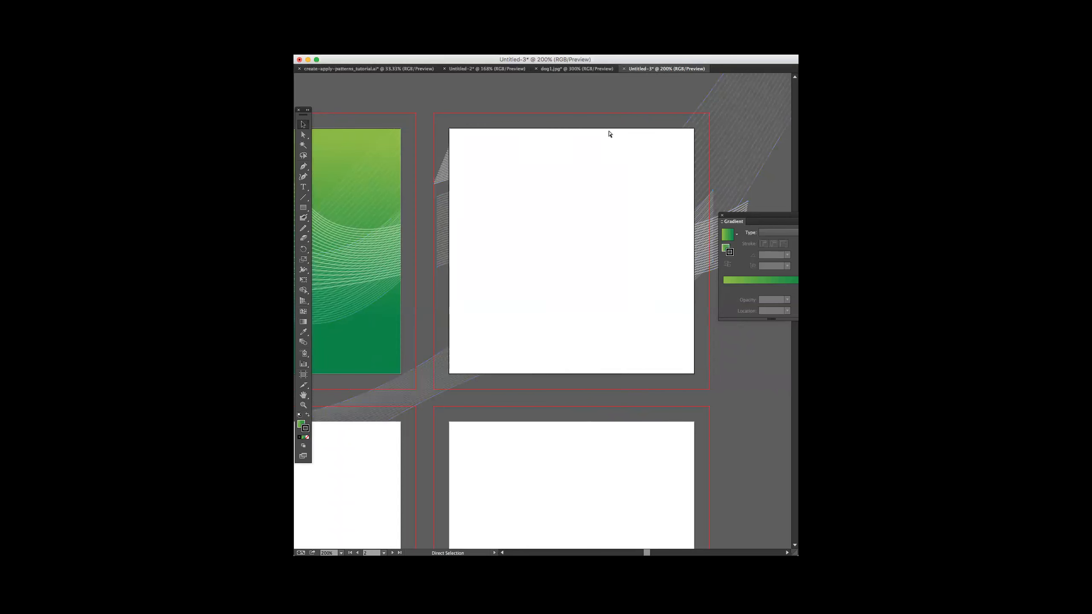
key(super+z)
- Delete the leftover clipping rectangle and all line bands on the second artboard, keeping only the green gradient square
click(619, 105)
drag(610, 128, 626, 110)
key(Delete)
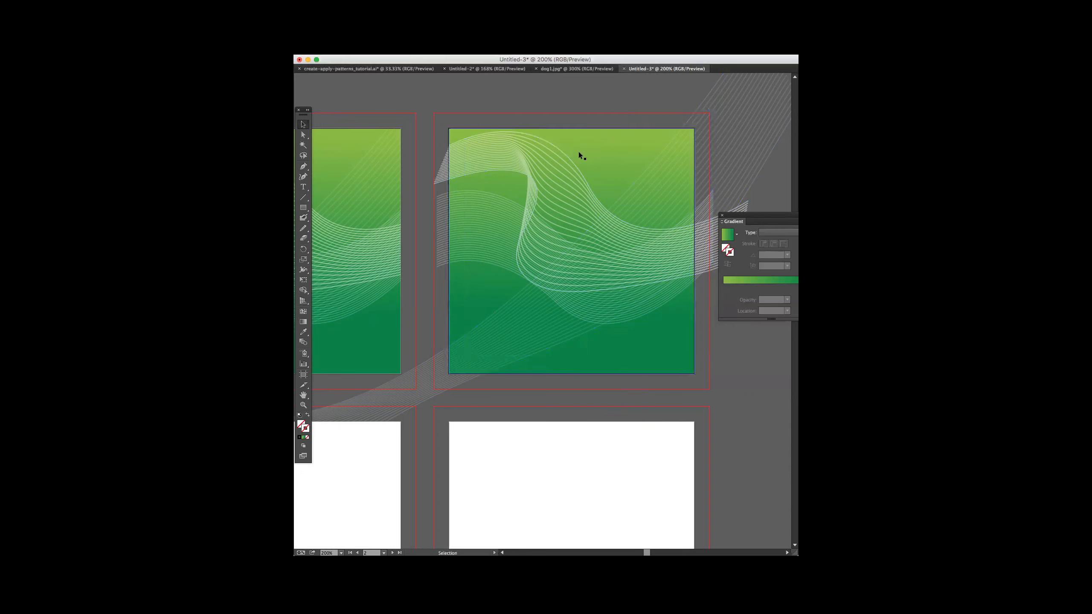
click(668, 188)
click(696, 97)
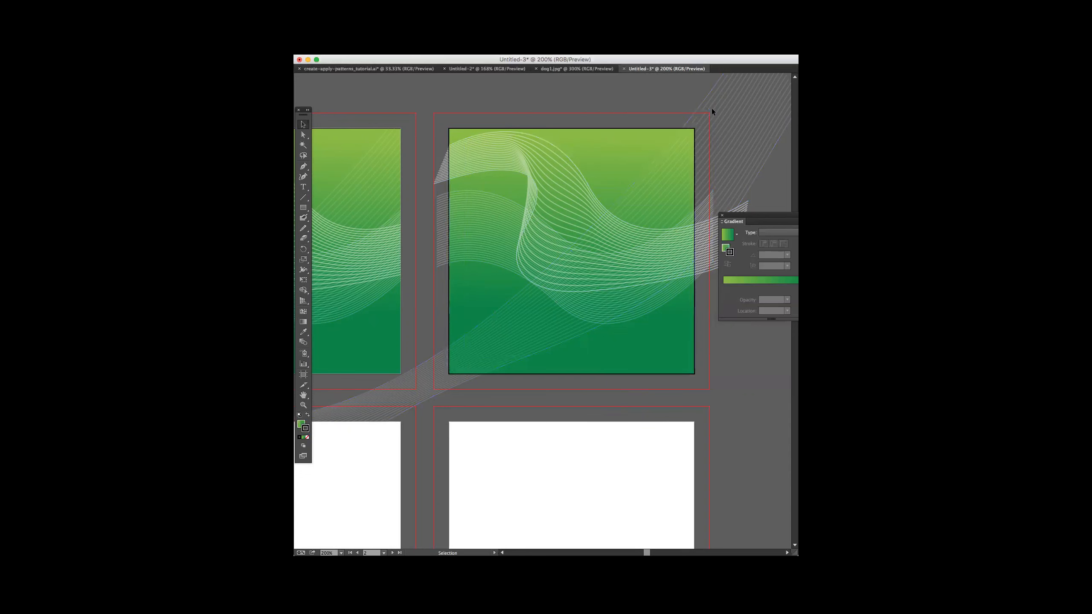
key(Delete)
click(546, 181)
key(Delete)
key(Delete)
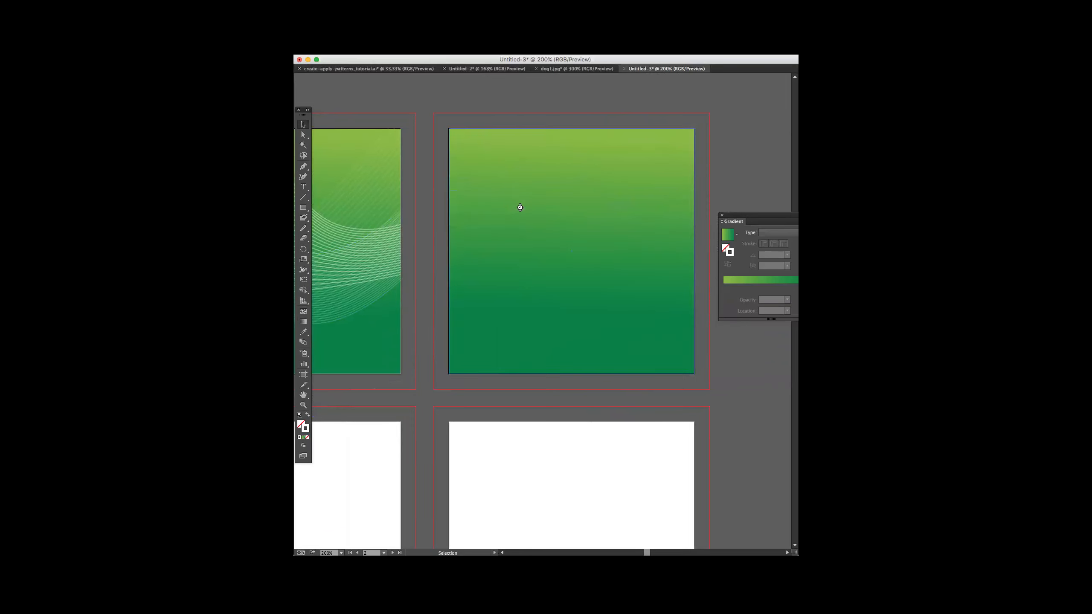
- Draw a small white-outlined square near the green square's upper-left corner and add two diagonally offset, overlapping copies
click(304, 207)
mouse_move(483, 149)
mouse_down()
mouse_move(499, 185)
mouse_move(522, 204)
mouse_move(511, 194)
mouse_move(531, 197)
mouse_up()
click(303, 124)
drag(516, 152, 549, 178)
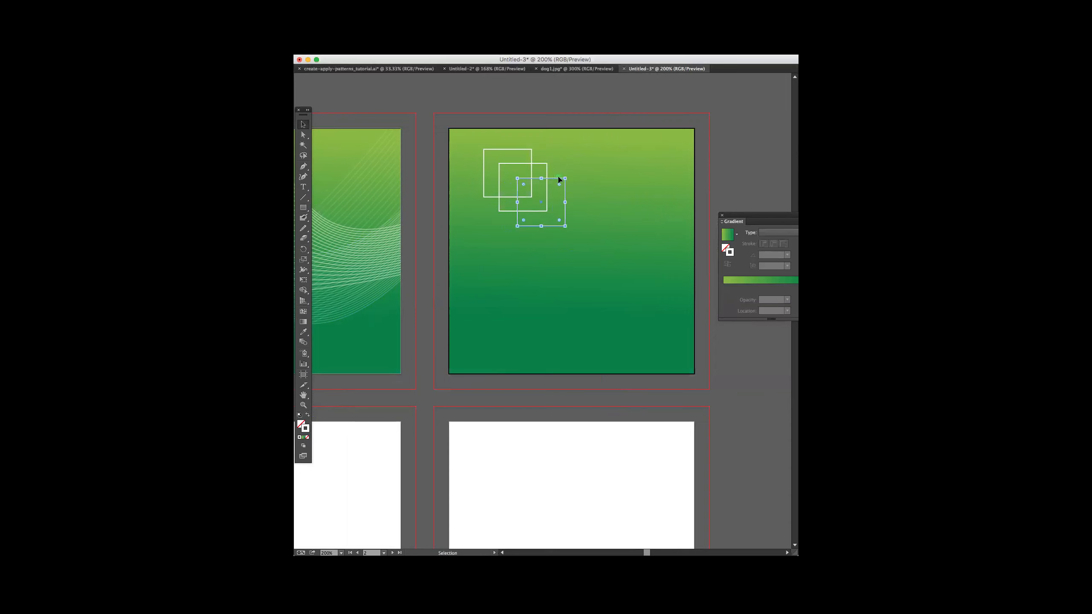
- Select the three overlapping white squares without the green background and duplicate them to the right
click(497, 237)
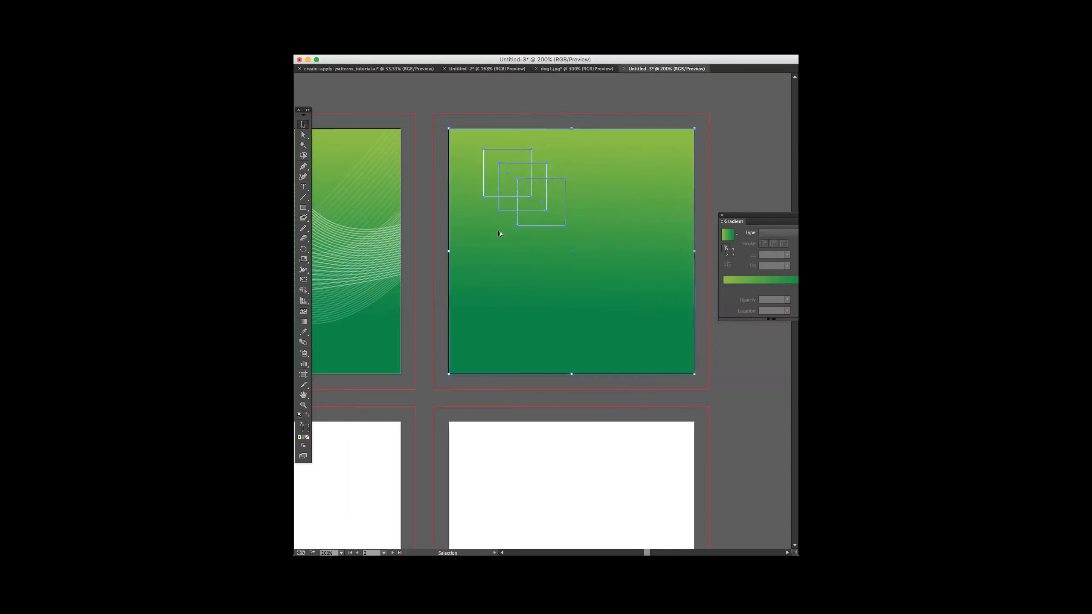
shift+click(466, 210)
drag(499, 191, 568, 202)
click(712, 180)
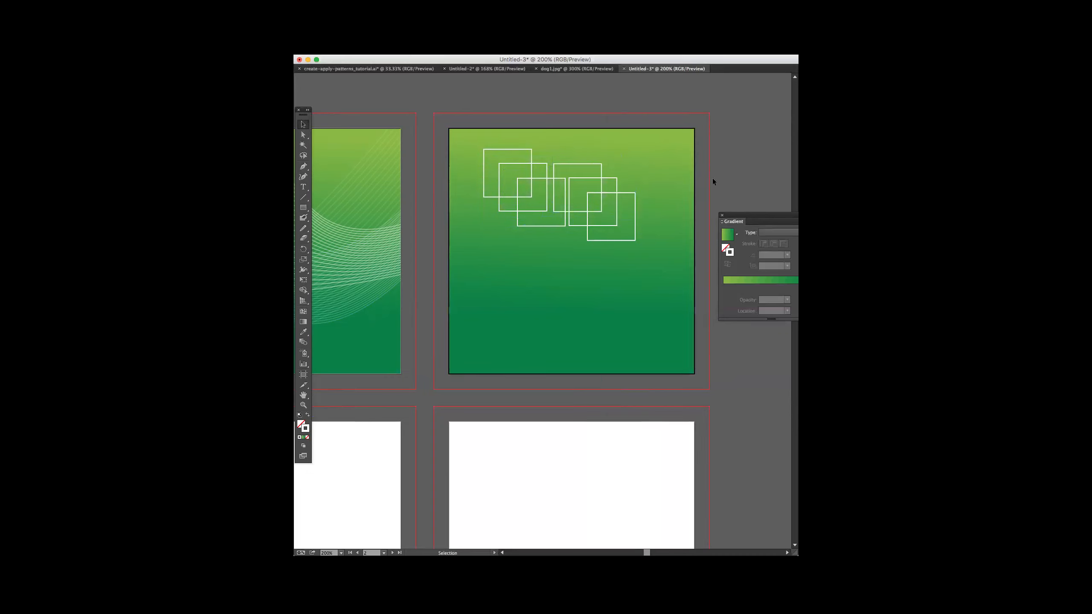
key(alt+super+a)
shift+click(491, 254)
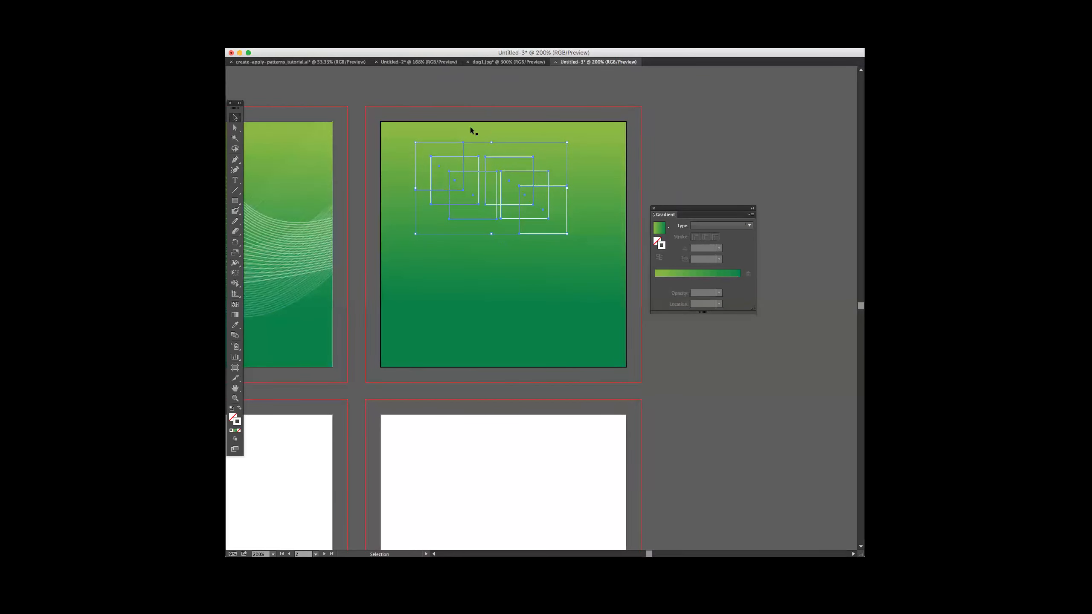
- Delete the three duplicated squares and the middle original, keeping only two diagonally overlapping outlined squares
click(518, 158)
key(Delete)
click(522, 170)
key(Delete)
click(528, 186)
key(Delete)
click(473, 157)
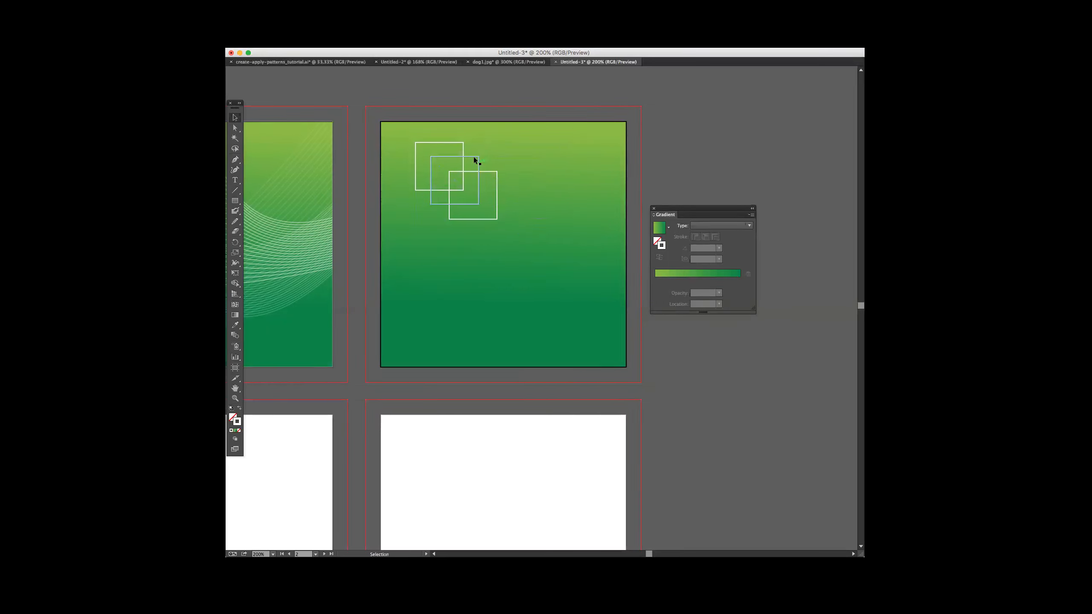
key(Delete)
- Select the two remaining white squares together and make a blend between them
click(458, 143)
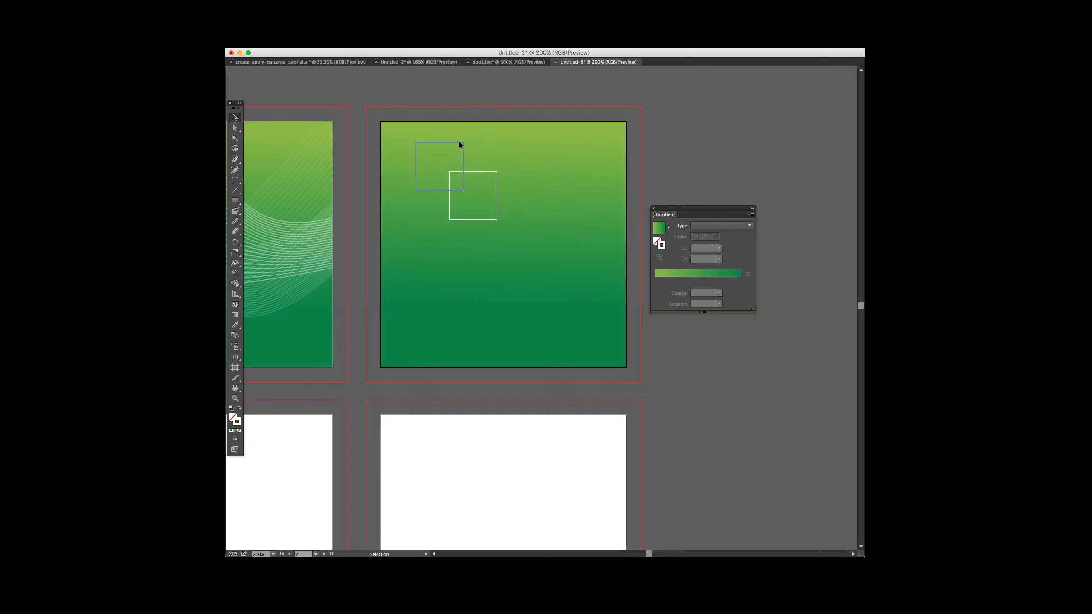
shift+click(482, 171)
click(278, 5)
mouse_move(282, 187)
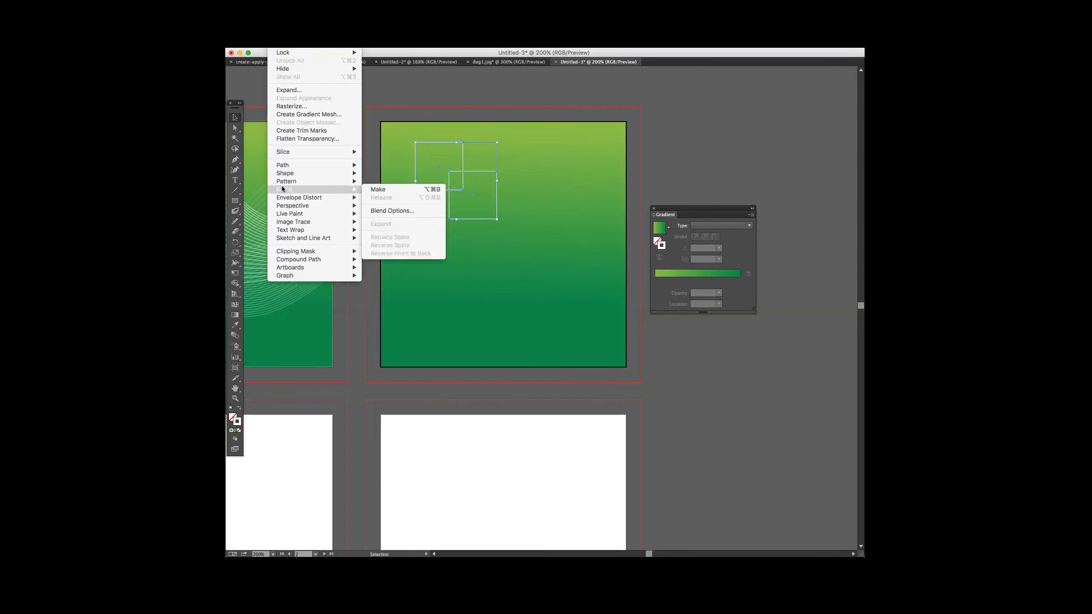
click(379, 192)
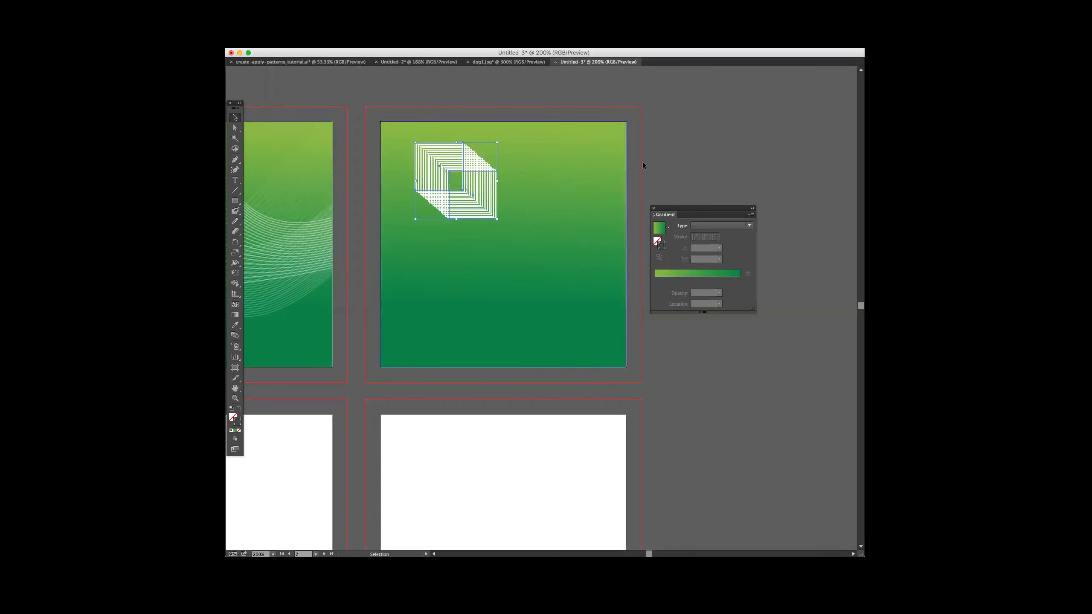
- Set the blend of the two squares to 10 specified steps
click(440, 177)
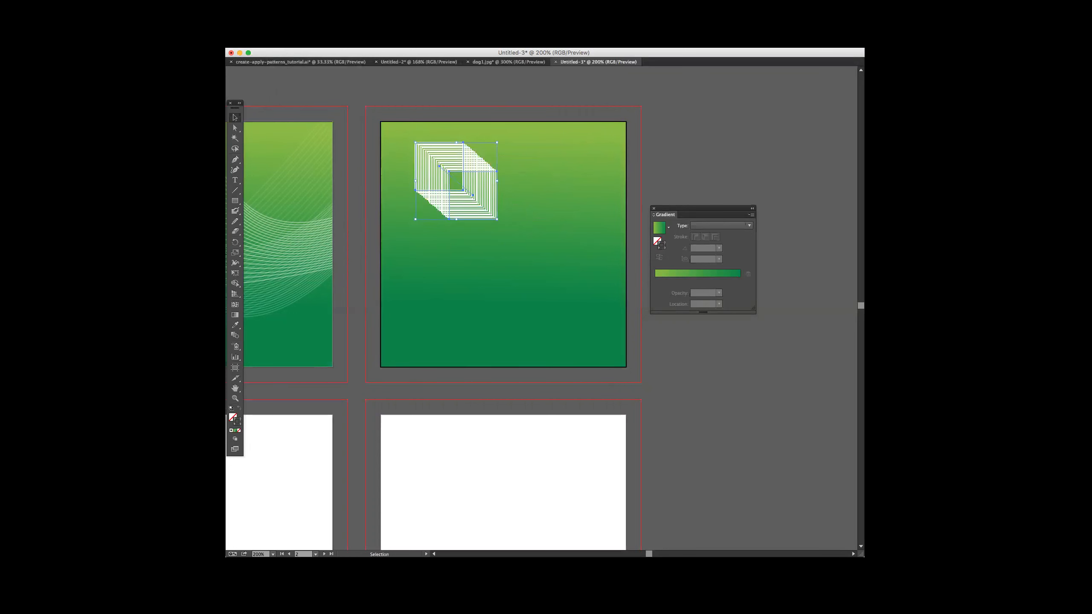
click(279, 6)
mouse_move(284, 190)
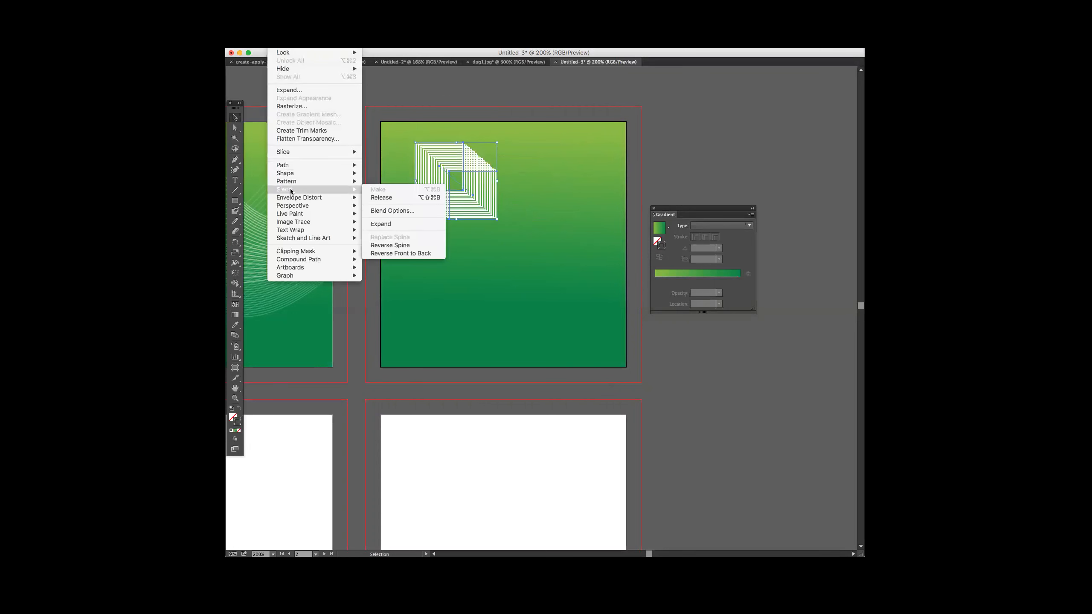
click(392, 206)
key(Tab)
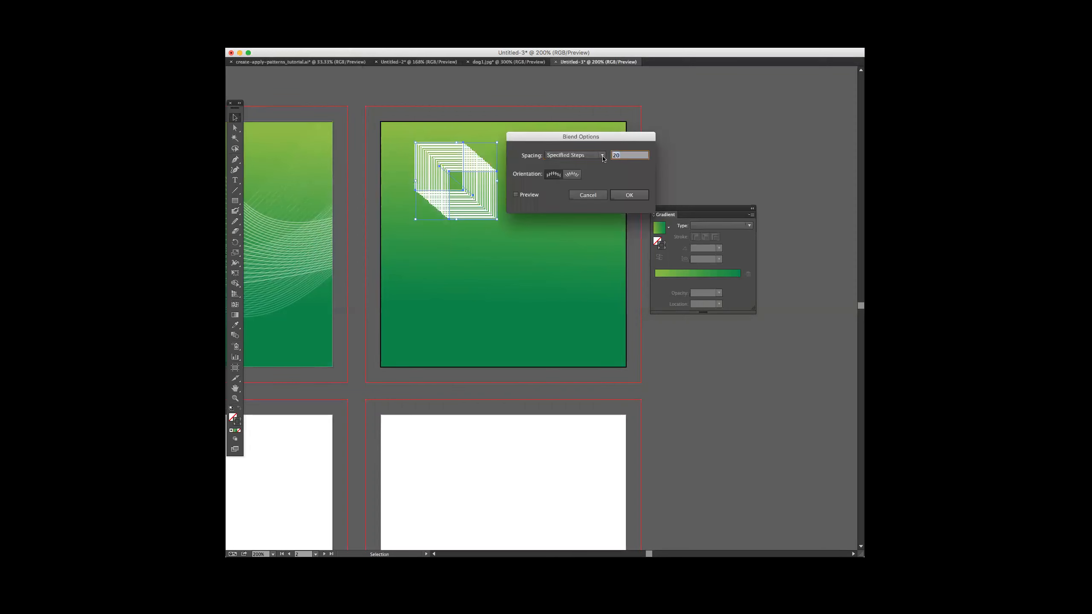
text(10)
key(Return)
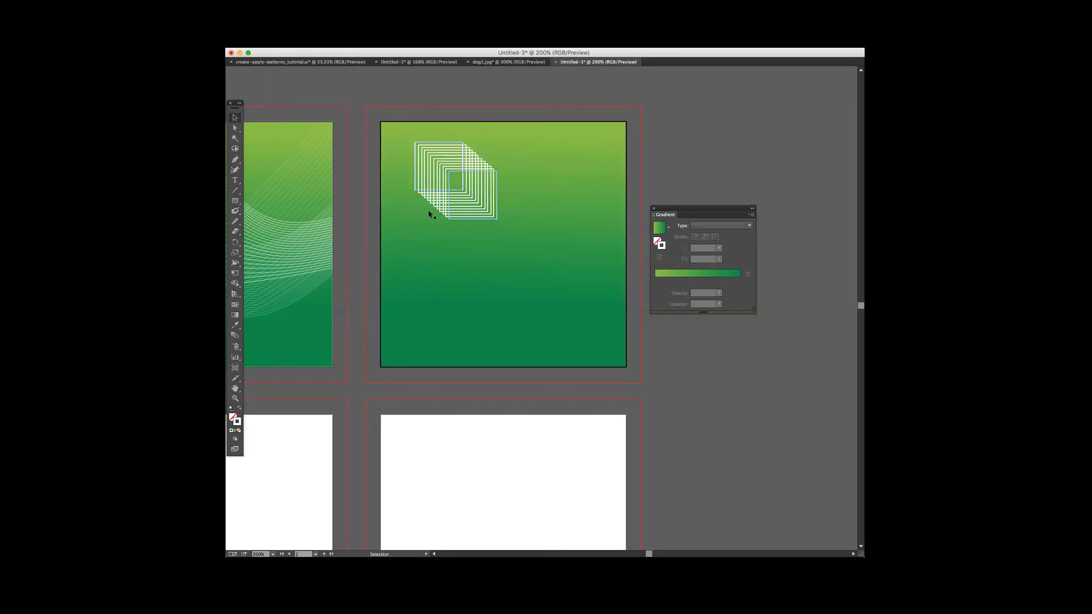
- Show the Swatches panel, place it above the Gradient panel, and add the blended squares as a pattern swatch
click(416, 179)
click(400, 44)
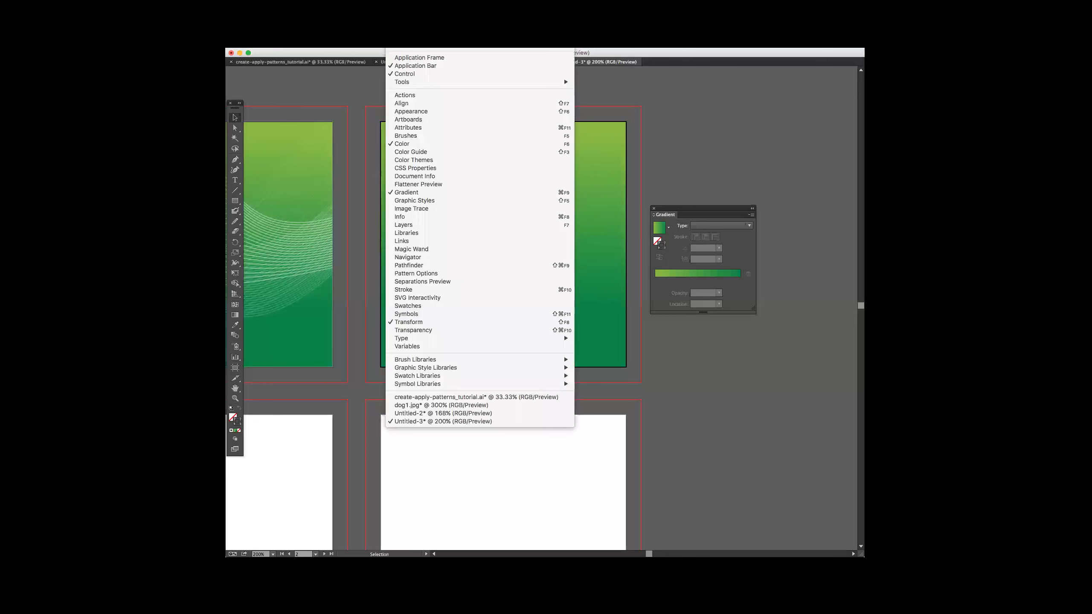
click(423, 306)
drag(629, 101, 669, 151)
drag(457, 146, 702, 174)
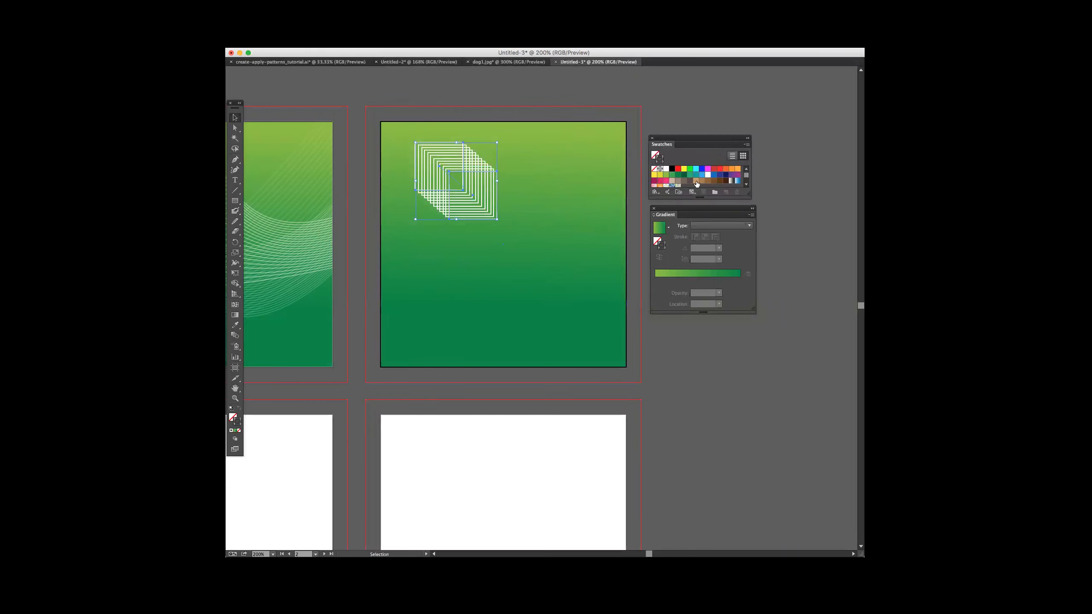
scroll(717, 178, down, 3)
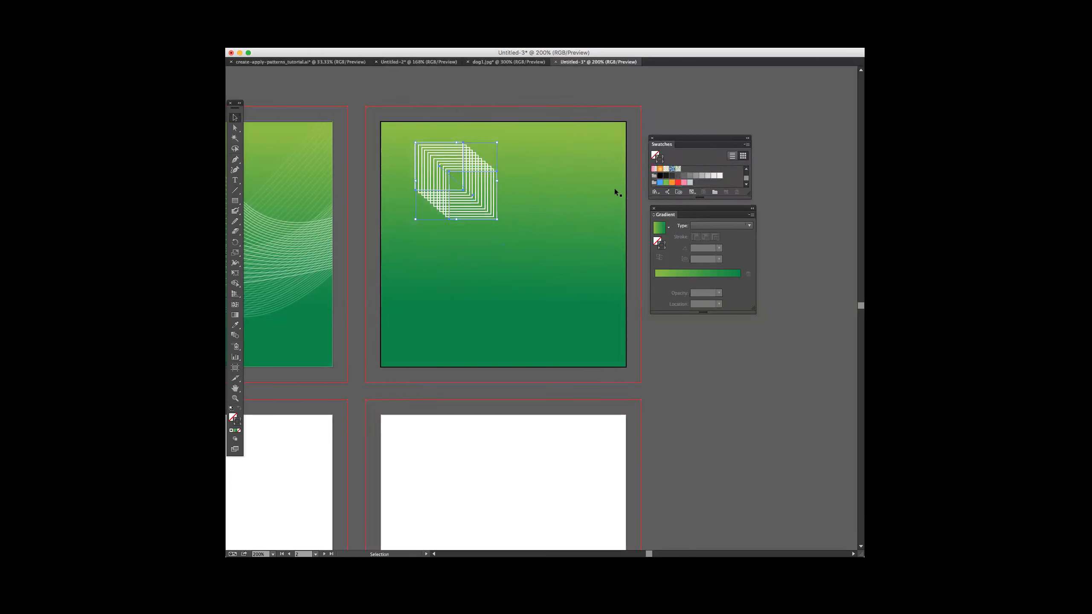
click(627, 114)
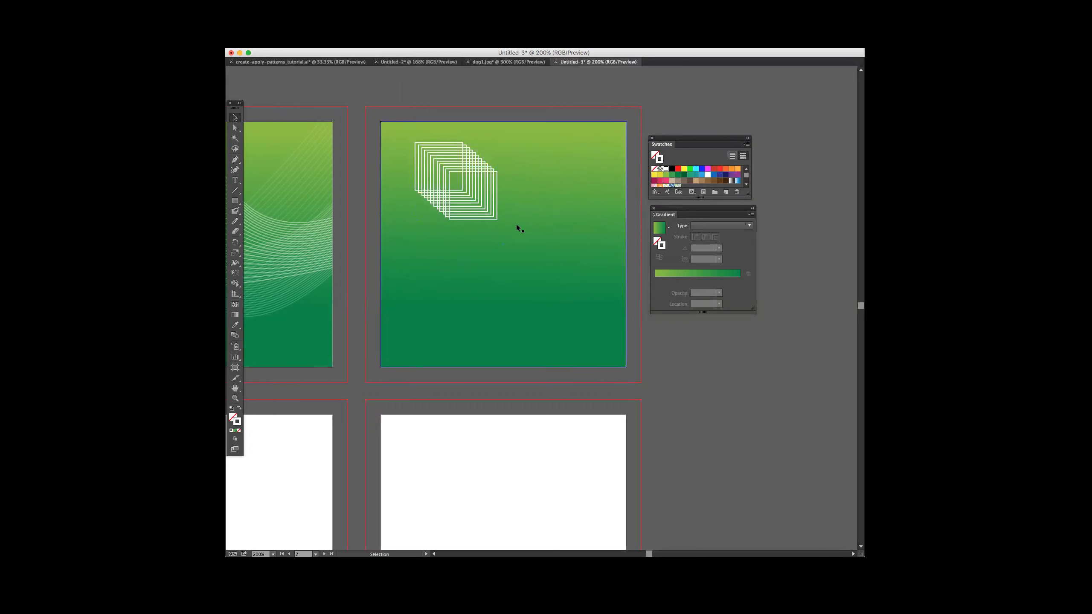
- Try to delete the white blended squares from the second artboard
scroll(504, 174, down, 1)
click(465, 159)
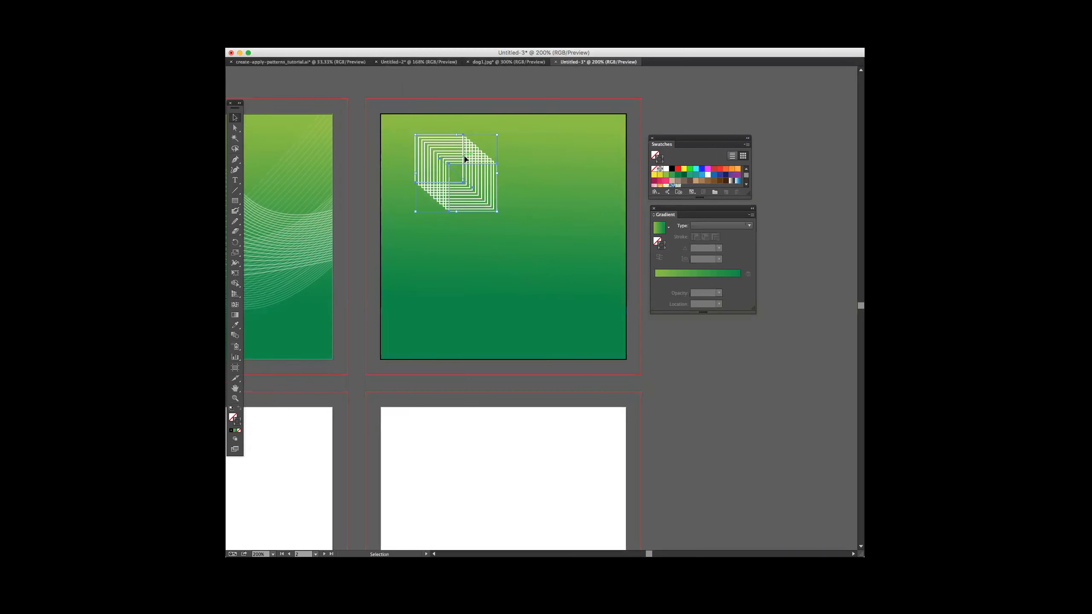
key(Delete)
scroll(698, 178, down, 2)
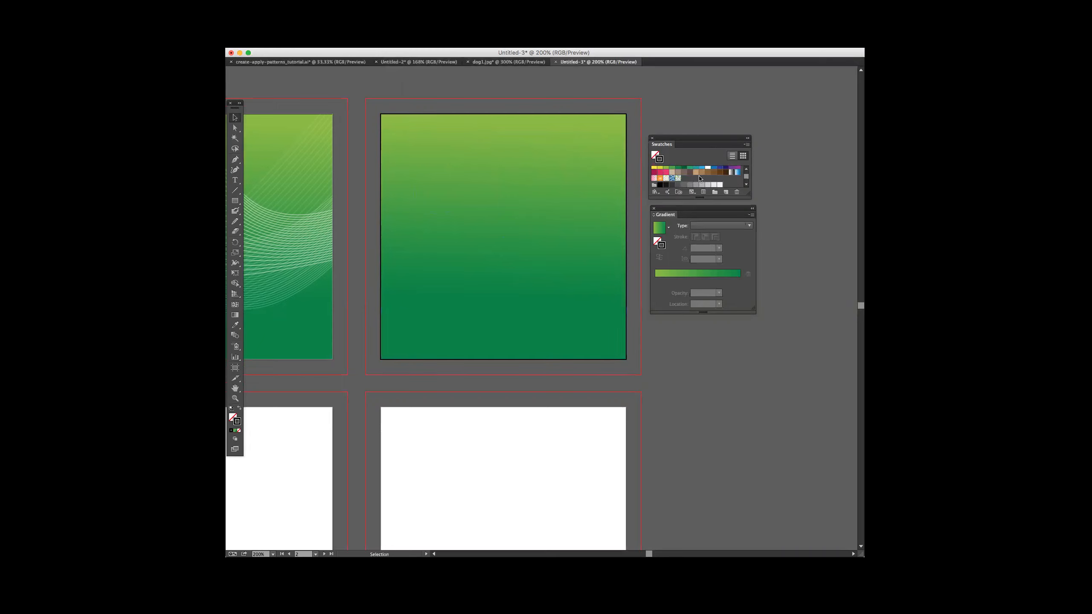
scroll(699, 177, up, 2)
key(super+z)
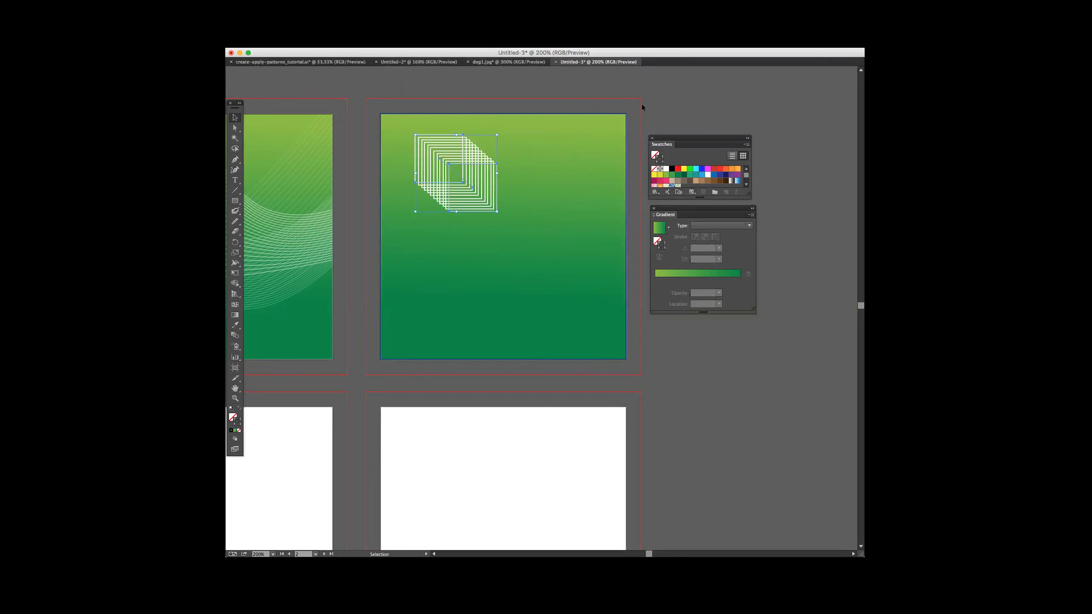
- Add the white blended squares as a pattern swatch and delete the original blend from the second artboard
drag(460, 164, 691, 171)
click(467, 154)
key(Delete)
click(469, 191)
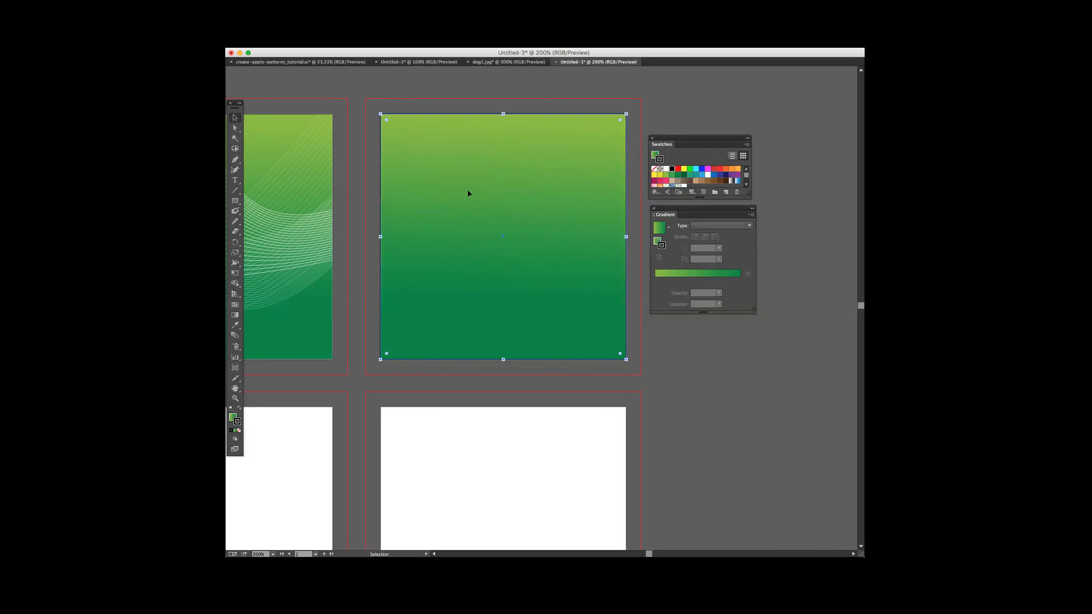
- Try to remove the green background square's stroke and fill it with the white blended-squares pattern swatch
click(684, 186)
key(super+z)
click(239, 430)
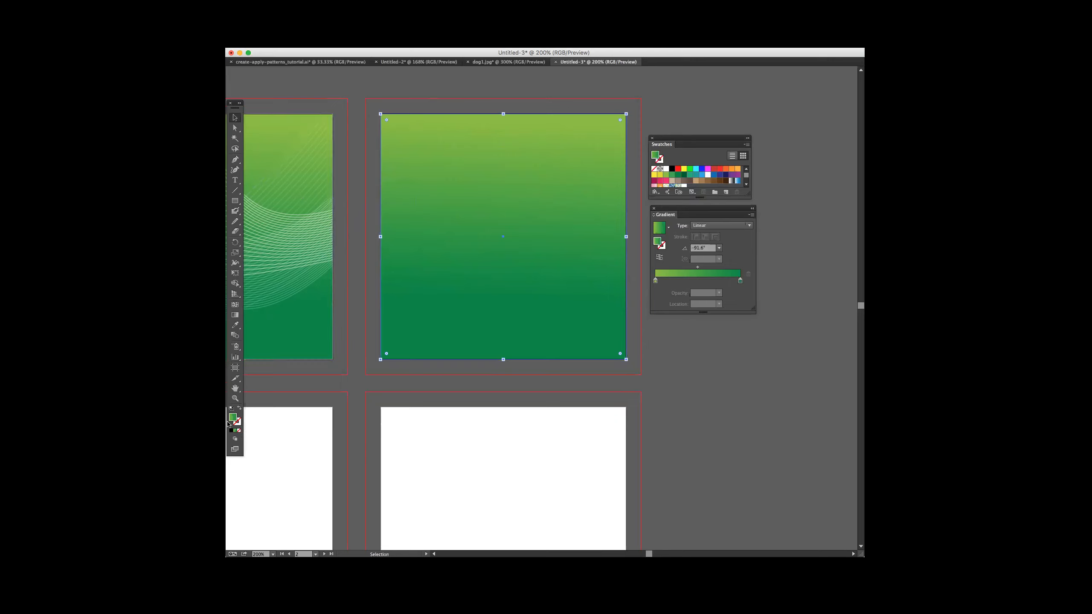
scroll(677, 176, down, 3)
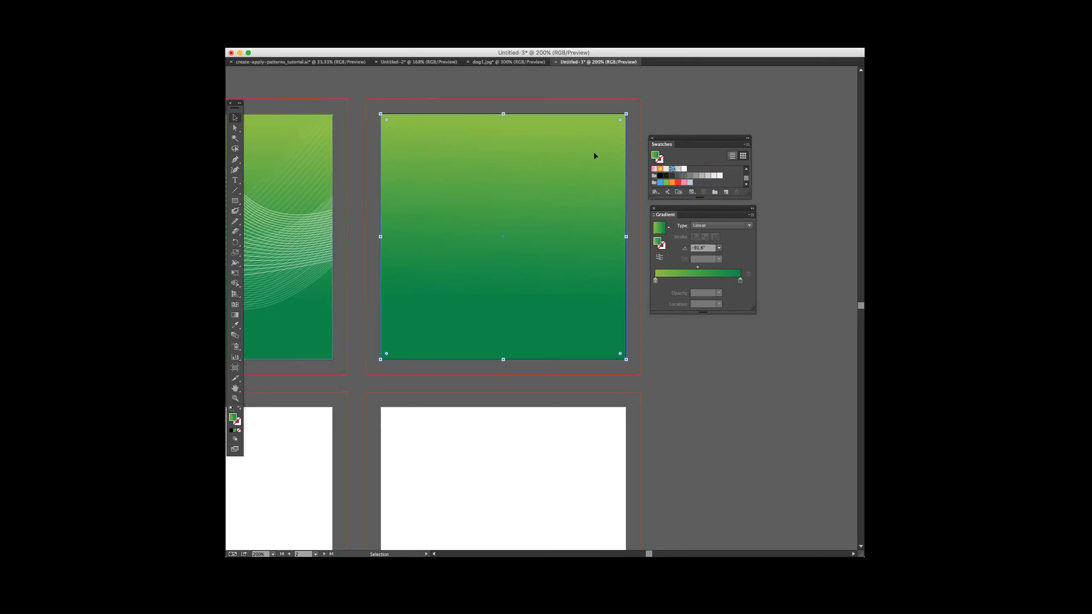
click(684, 169)
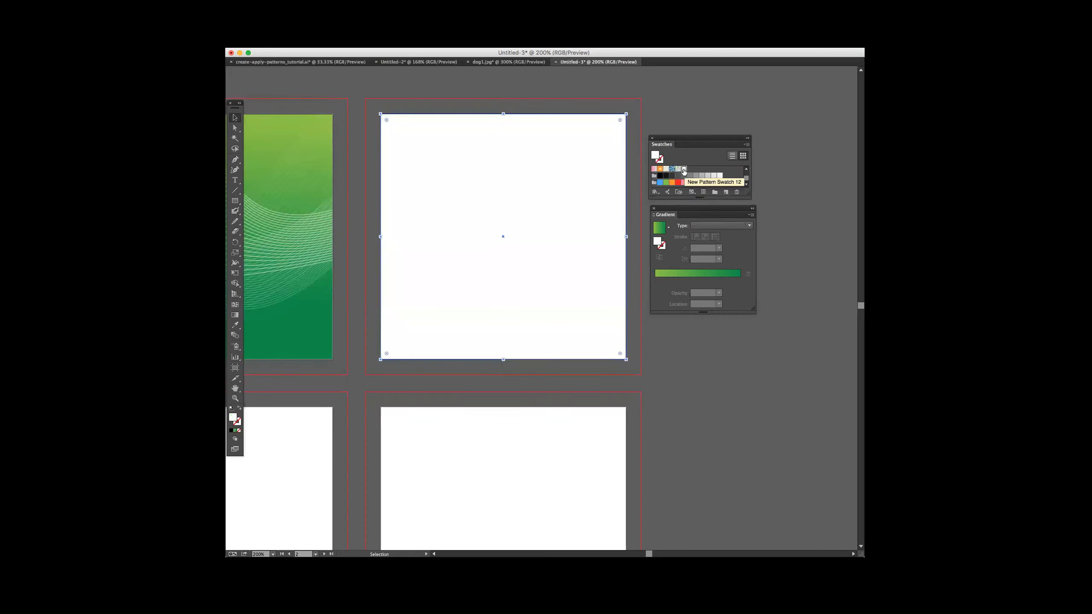
key(super+z)
key(super+z)
key(super+z)
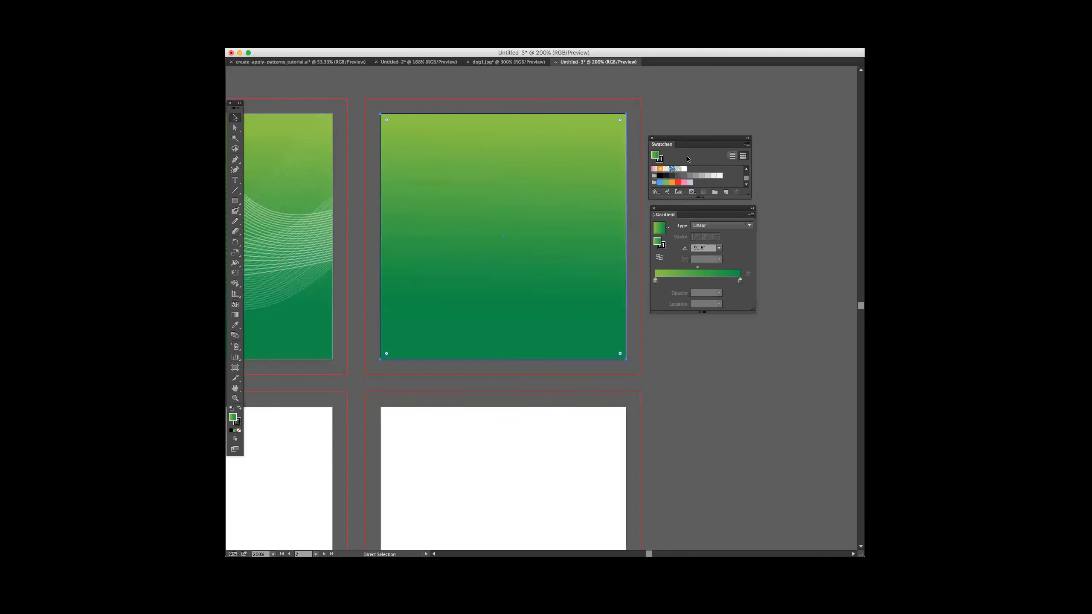
- Undo the blend to return to the two separate overlapping white squares
key(v)
click(454, 167)
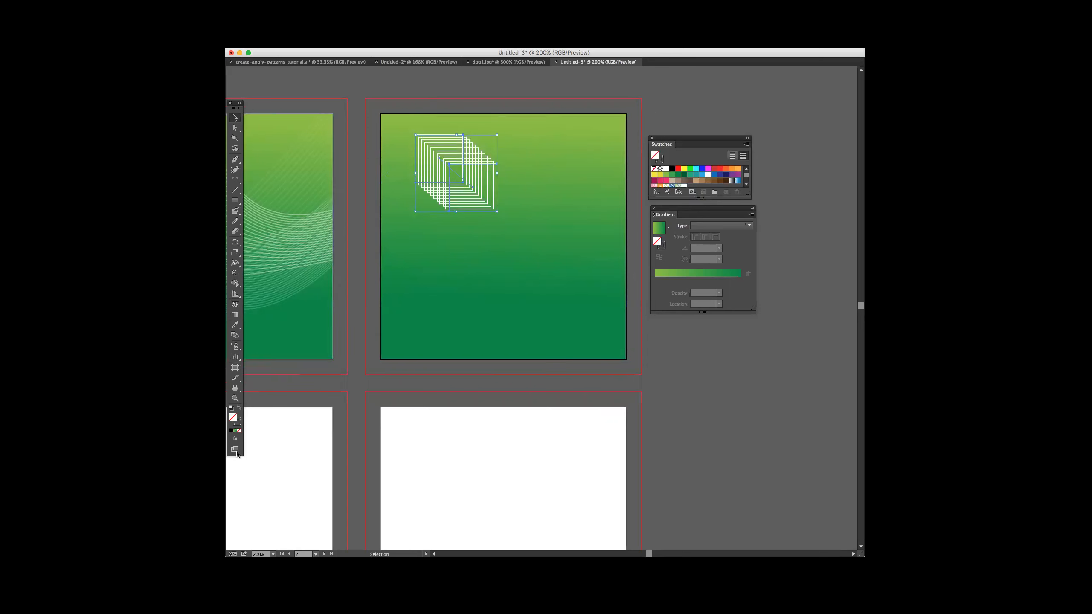
click(678, 171)
click(679, 170)
click(238, 431)
key(a)
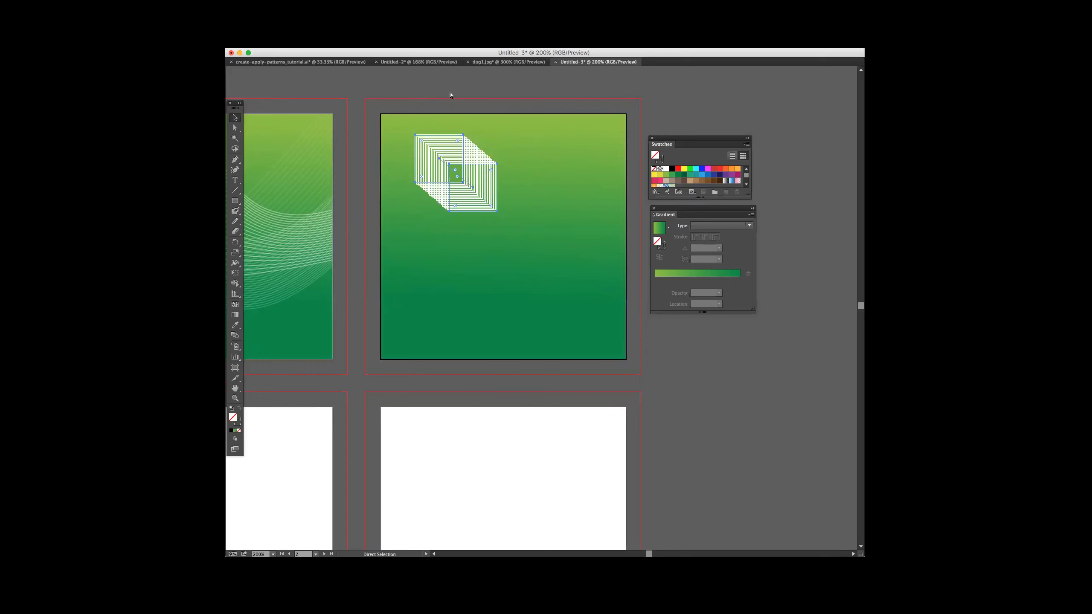
key(super+z)
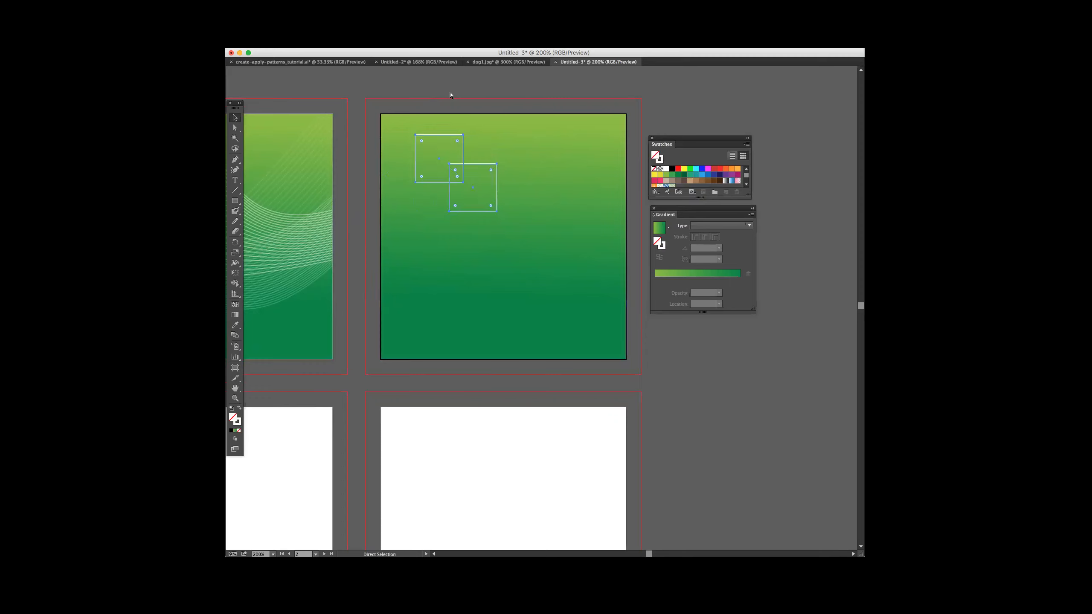
- Change the outlines of the two overlapping squares to red and select both squares
click(450, 93)
click(456, 136)
shift+click(478, 163)
click(673, 169)
click(427, 80)
click(433, 135)
shift+click(492, 164)
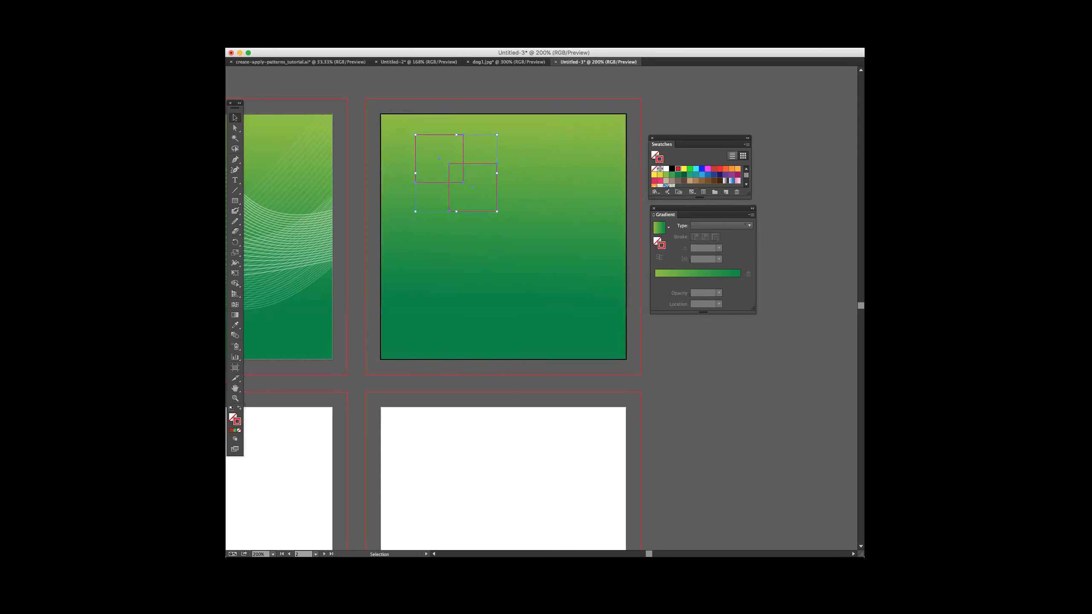
- Make a blend between the two red squares and add it as a pattern swatch
click(263, 43)
mouse_move(280, 43)
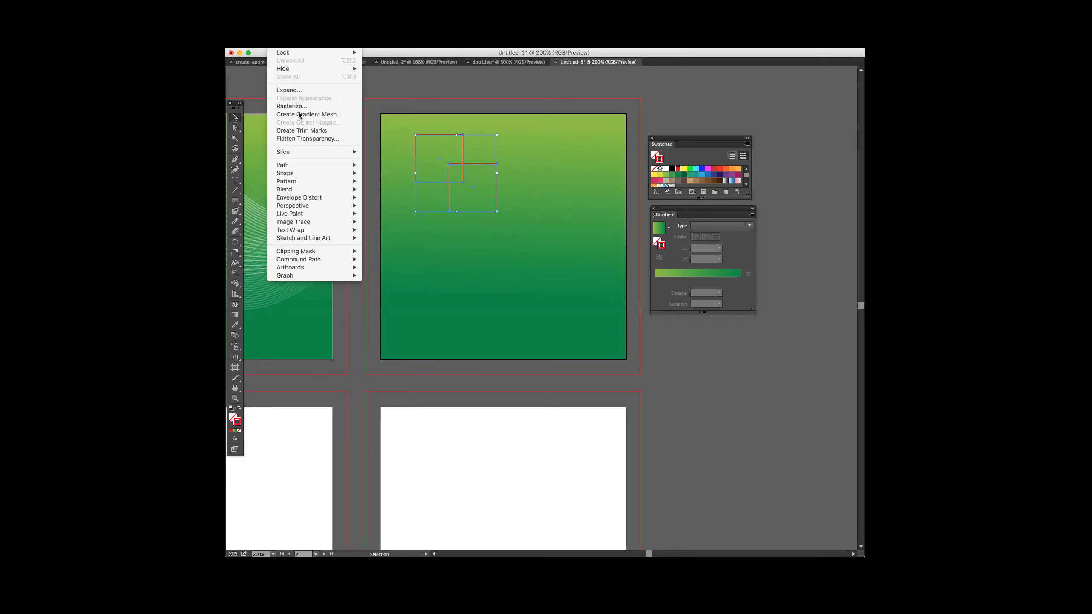
mouse_move(326, 197)
click(375, 187)
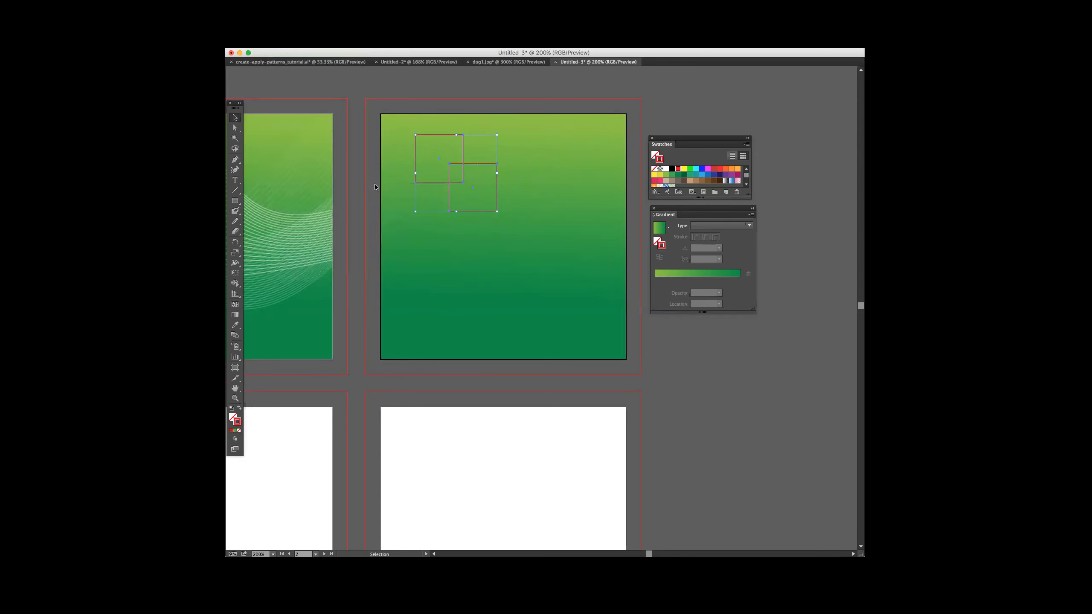
drag(444, 161, 685, 172)
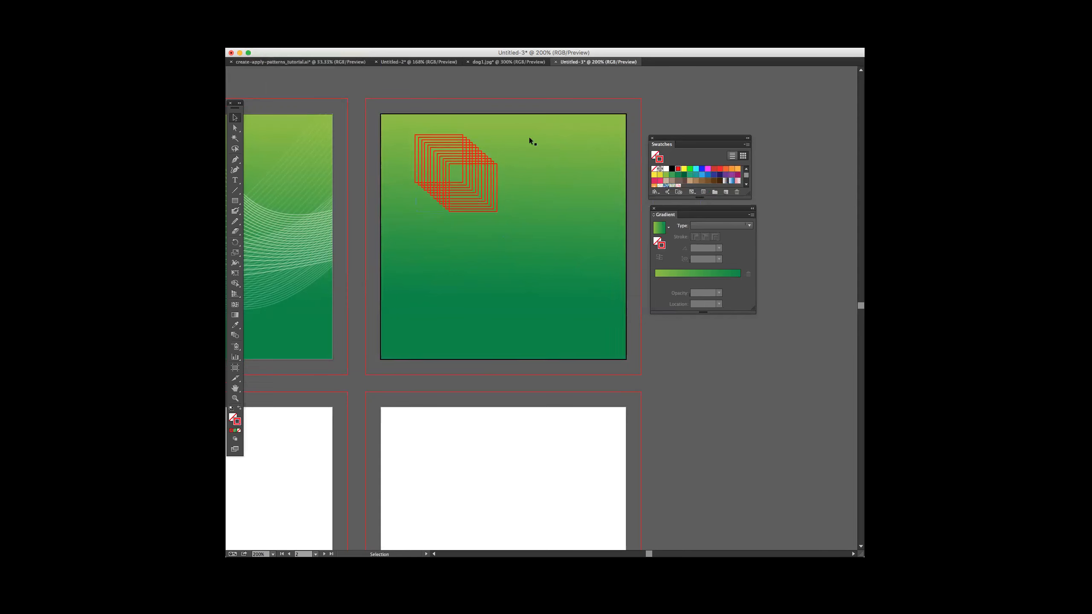
- Fill the green gradient background square on the second artboard with the red blended-squares pattern
click(507, 166)
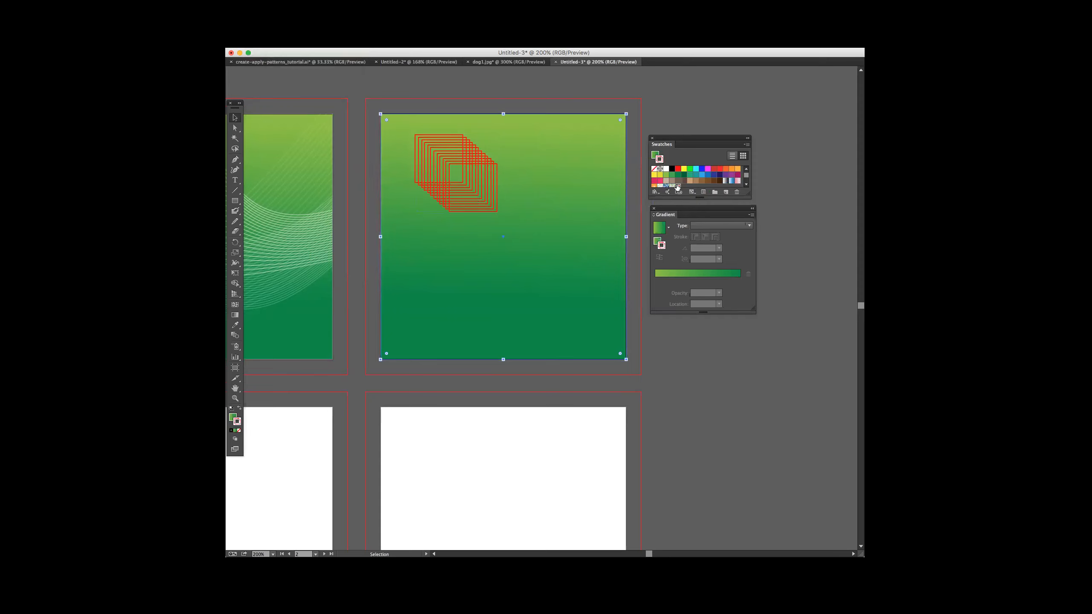
key(super+z)
click(232, 418)
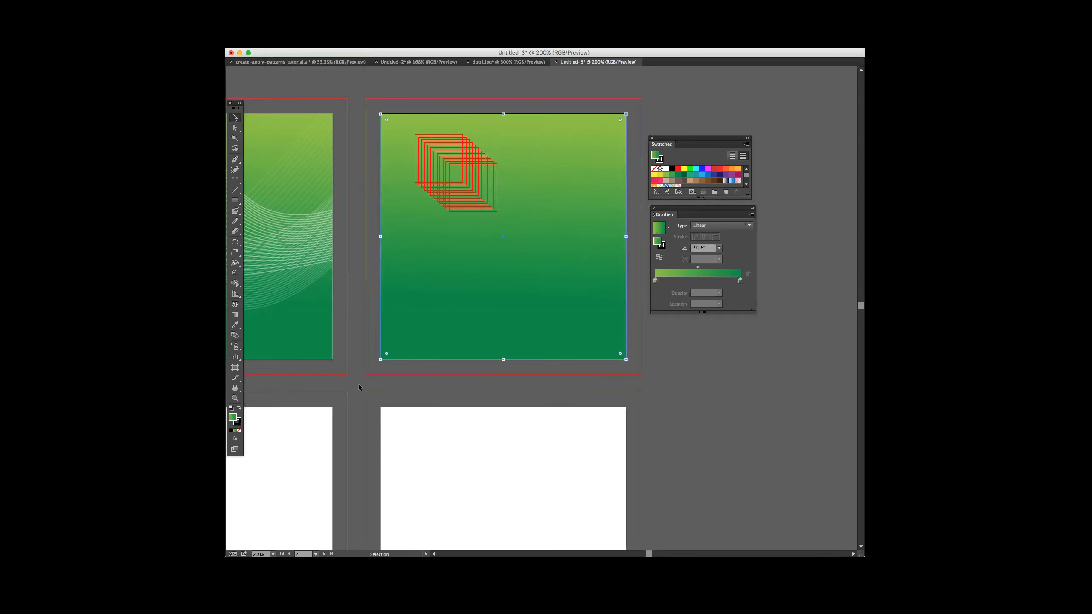
click(662, 176)
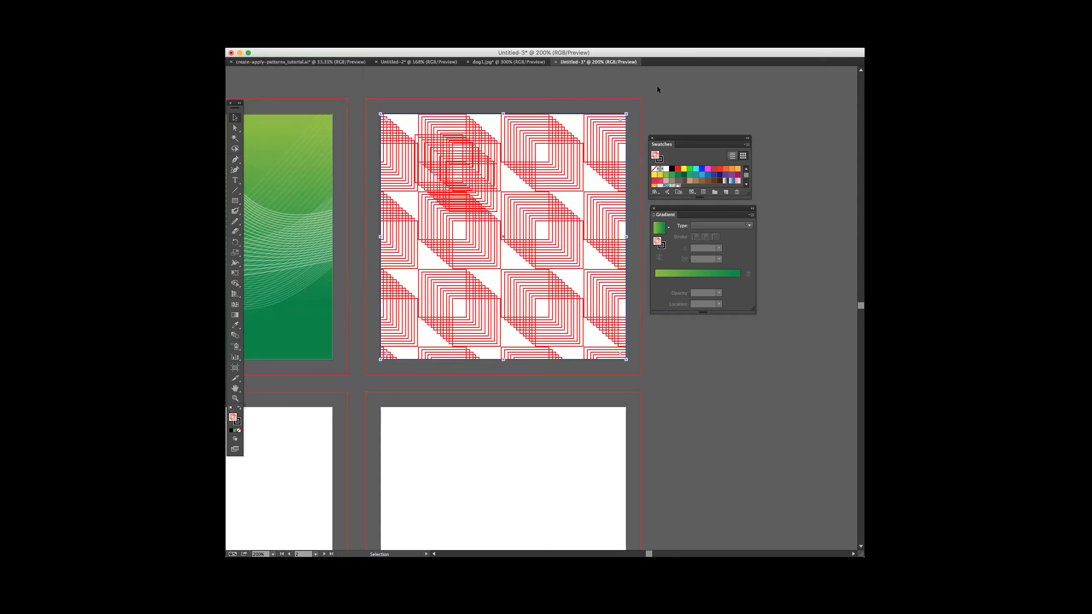
- Shift the patterned square aside and delete the original red blend
drag(525, 143, 572, 156)
click(418, 145)
key(Delete)
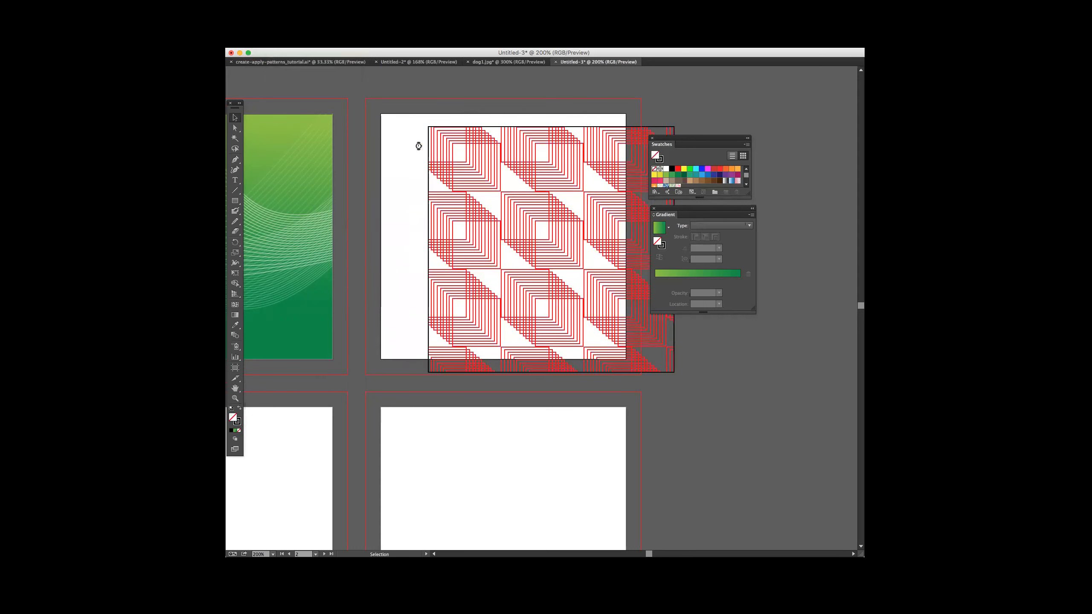
- Move the patterned square back and nudge it into alignment with the second artboard
drag(467, 142, 420, 131)
key(Right)
key(Right)
key(Right)
key(Right)
key(Left)
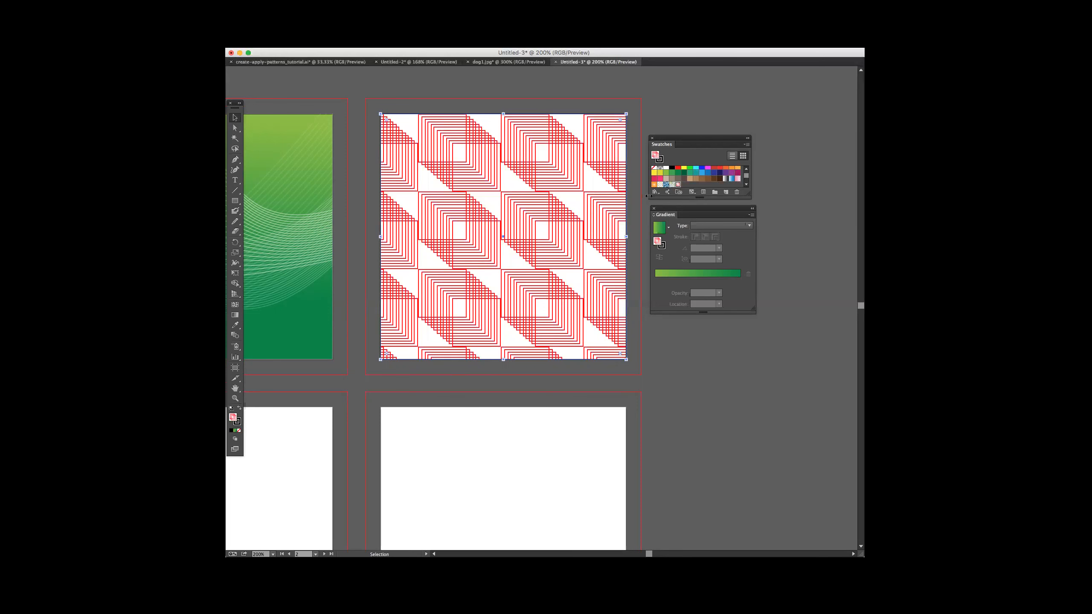
- Show the Appearance panel and add a new fill to the patterned square
click(392, 8)
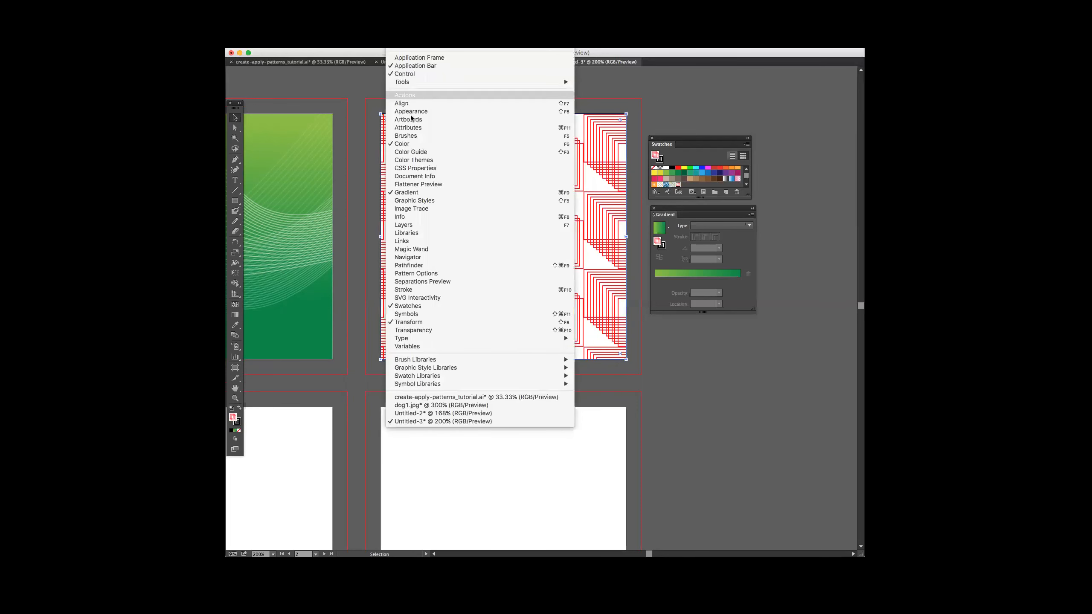
click(407, 102)
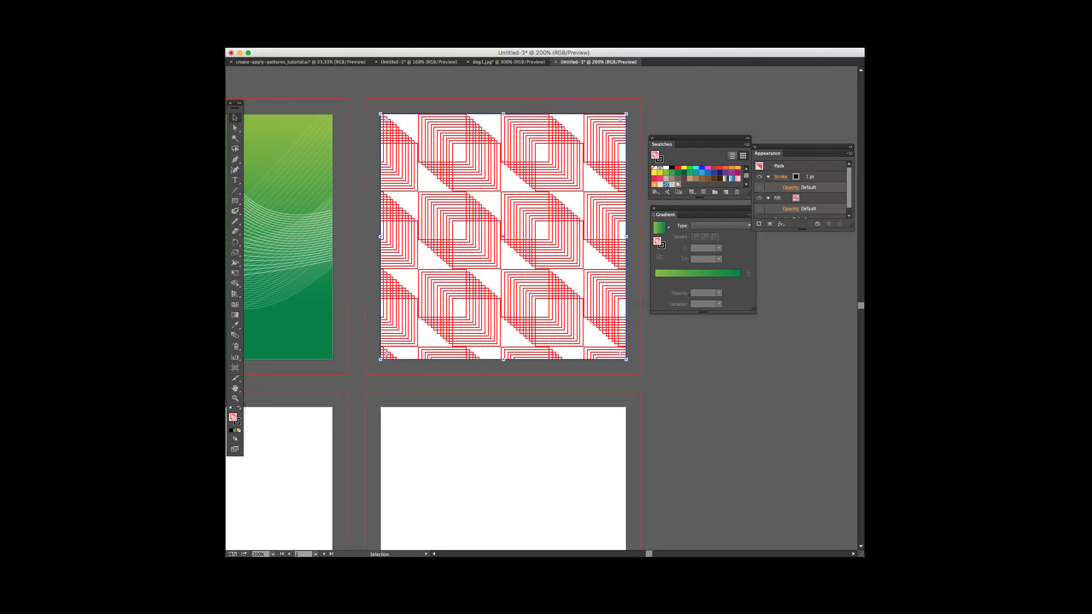
click(770, 224)
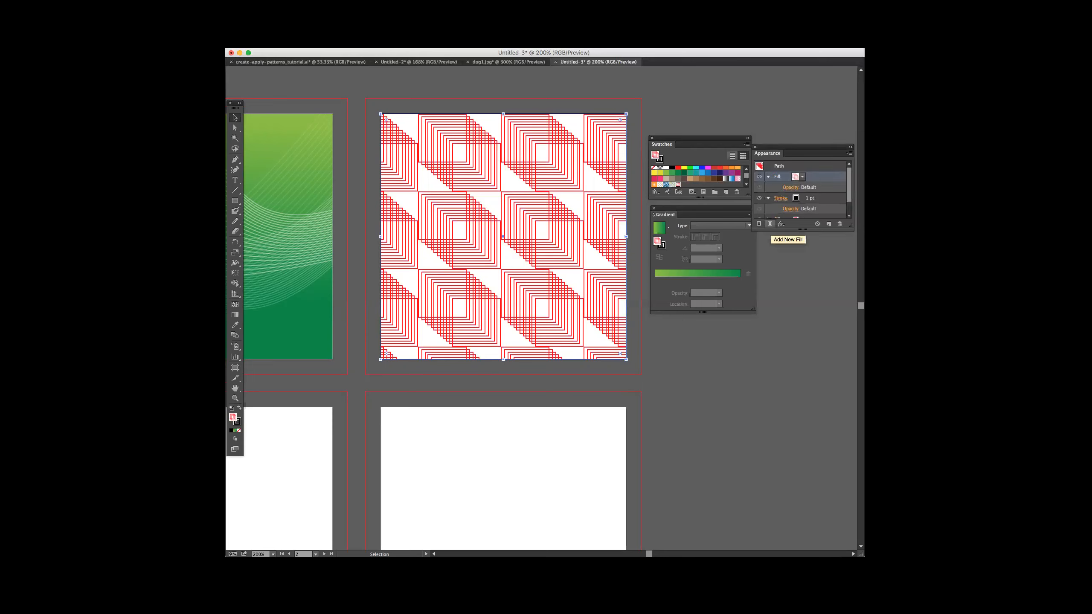
scroll(800, 194, down, 3)
scroll(800, 190, up, 3)
- Set the patterned square's new fill to light green and place it beneath the pattern fill
click(801, 176)
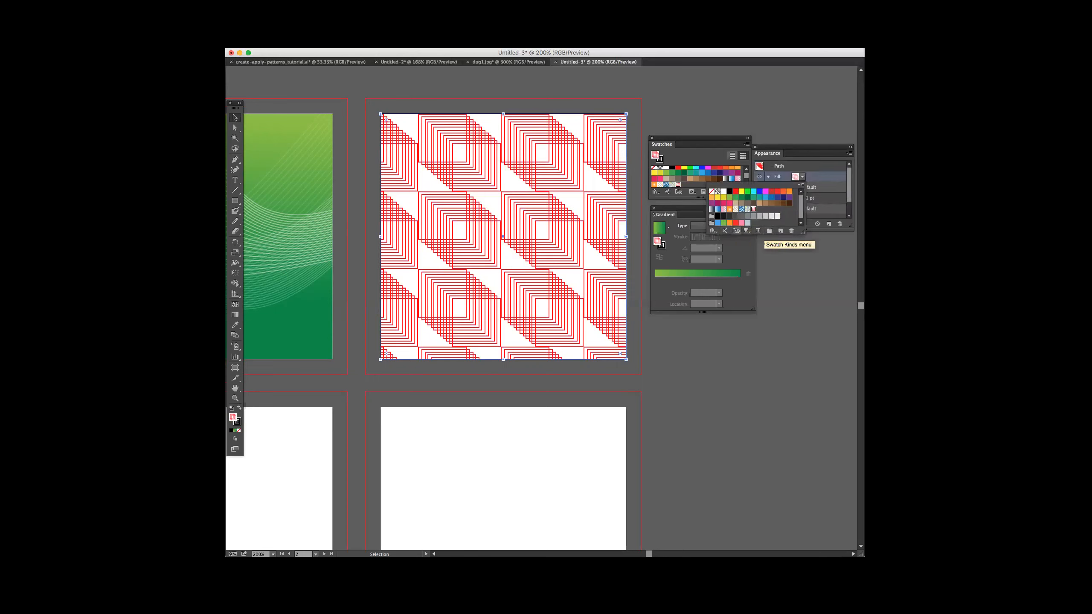
click(720, 198)
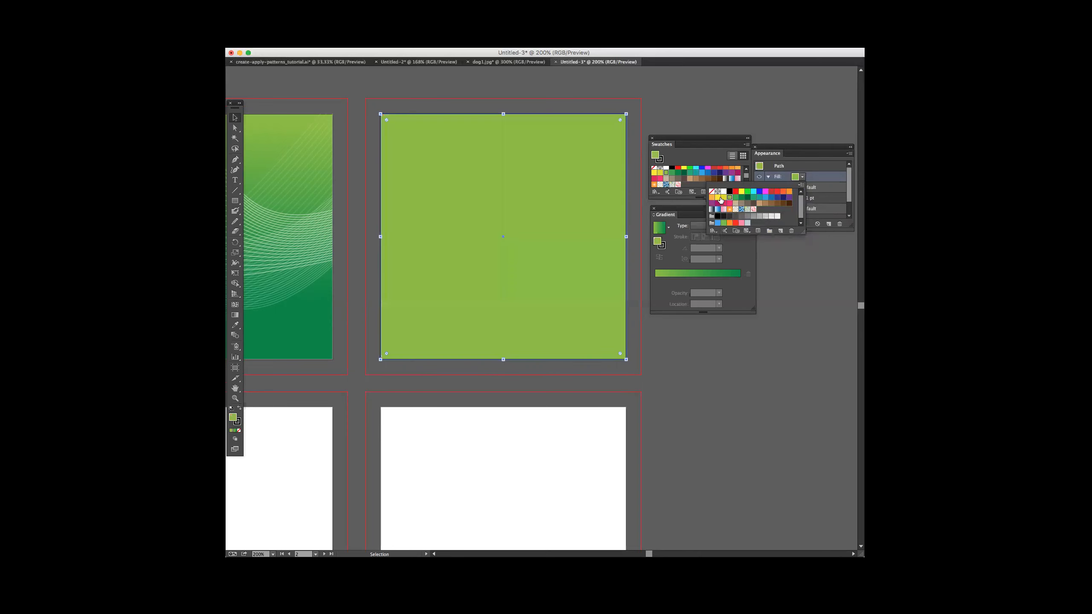
key(Escape)
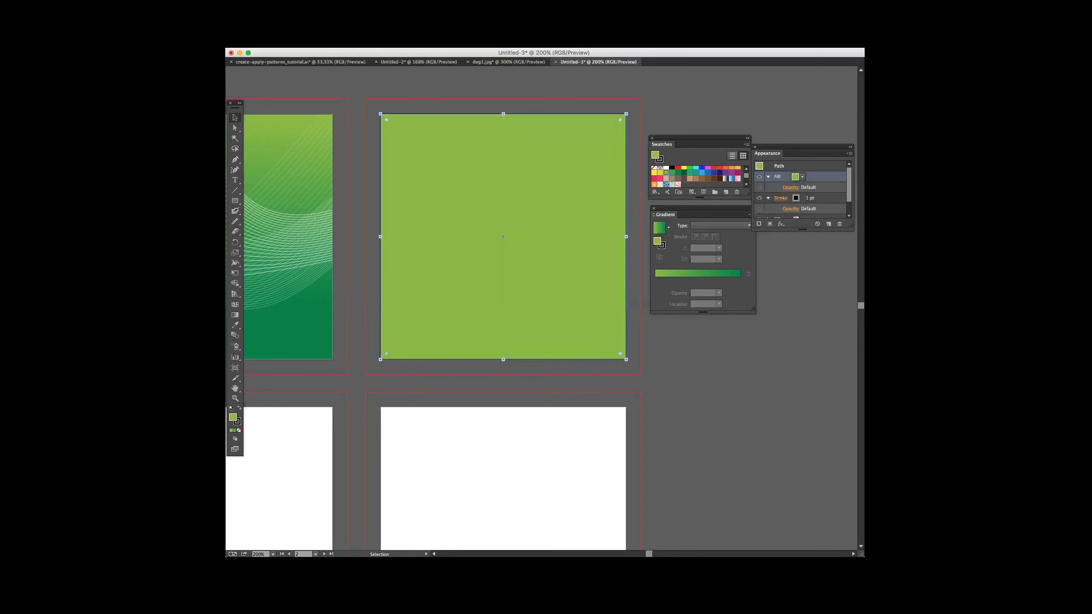
drag(814, 177, 815, 208)
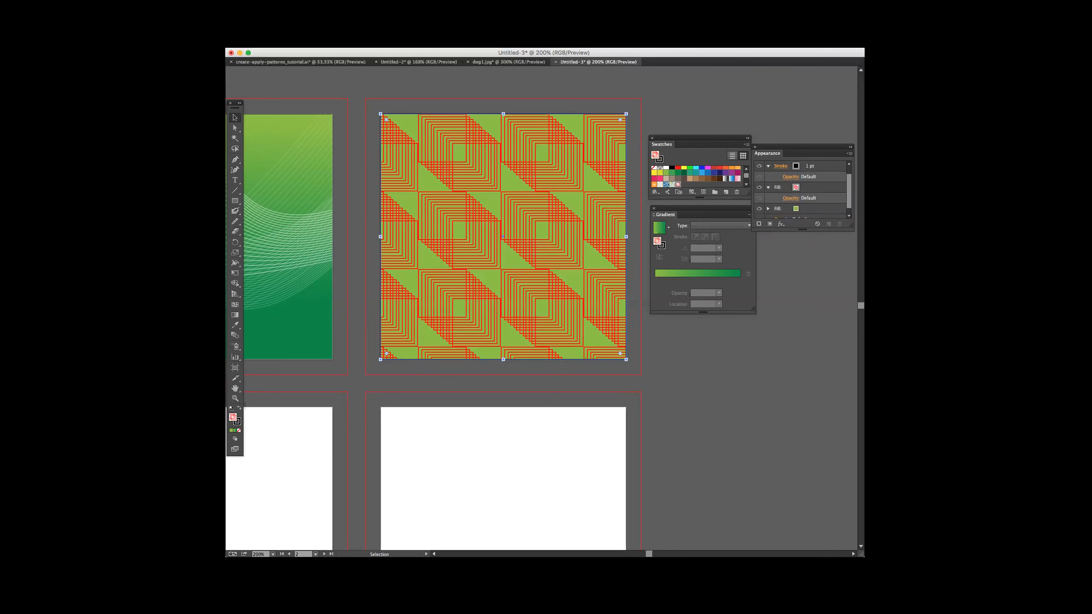
- Try to recolor the pattern by changing the square's pattern fill to white
click(796, 188)
click(796, 188)
click(796, 188)
click(796, 188)
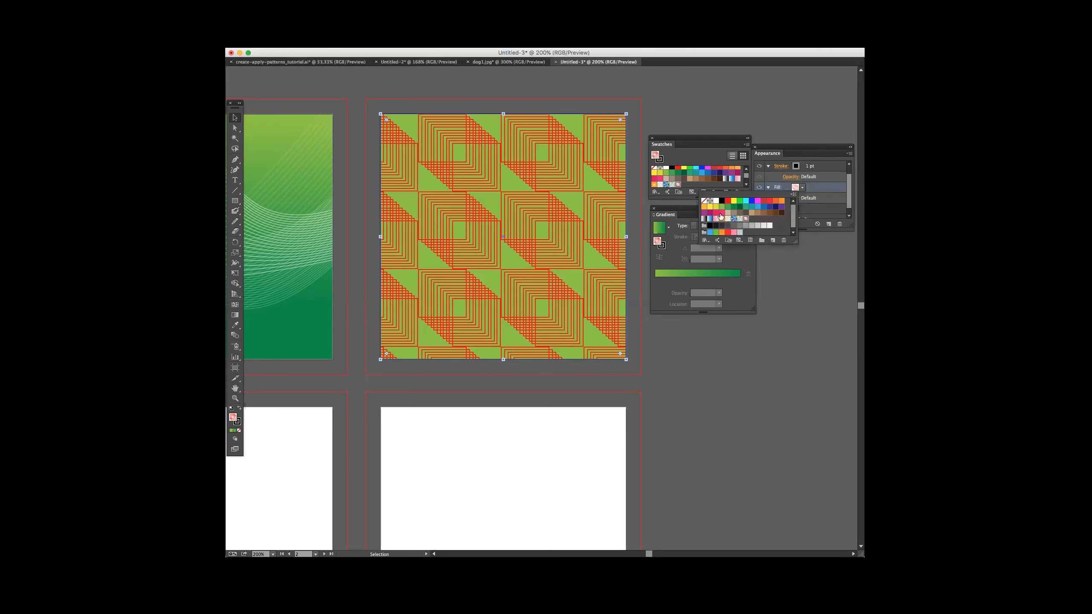
click(716, 201)
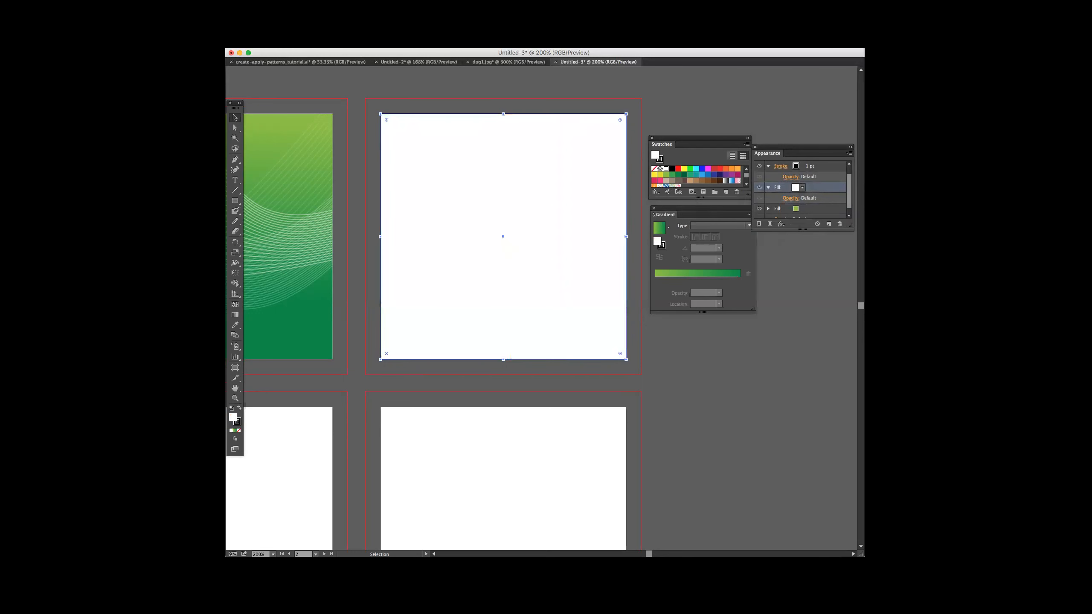
key(super+z)
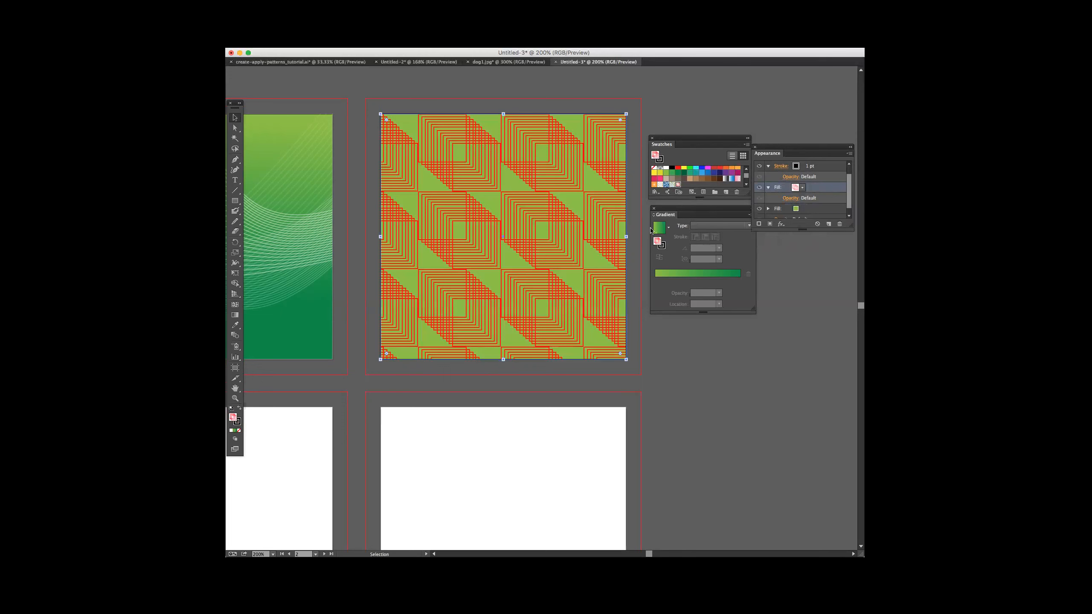
- Edit the red blended-squares pattern swatch, change its outlines to white, and exit pattern editing
double_click(678, 184)
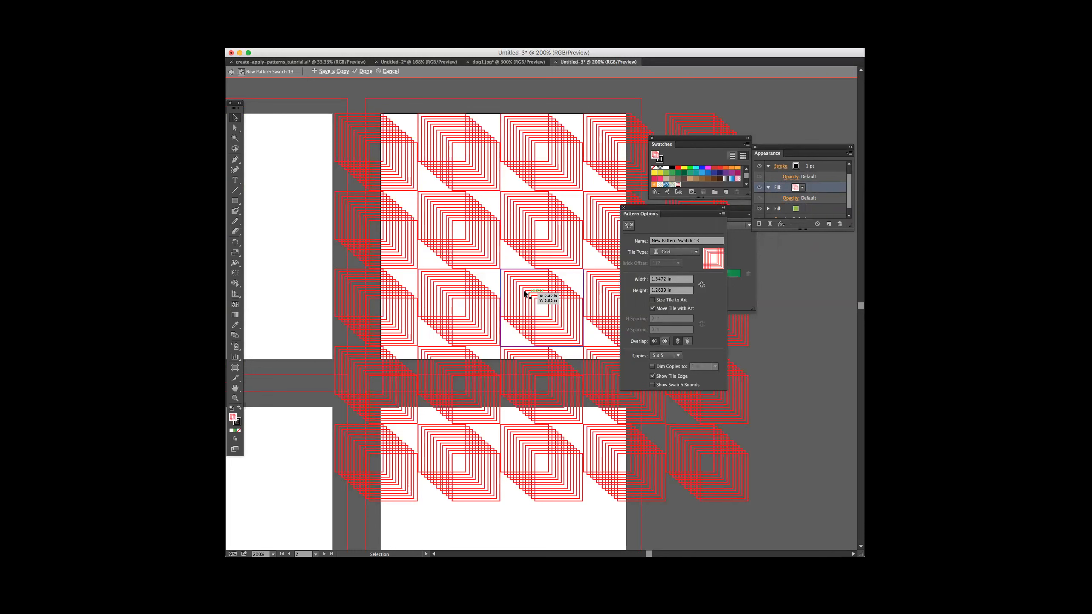
click(555, 309)
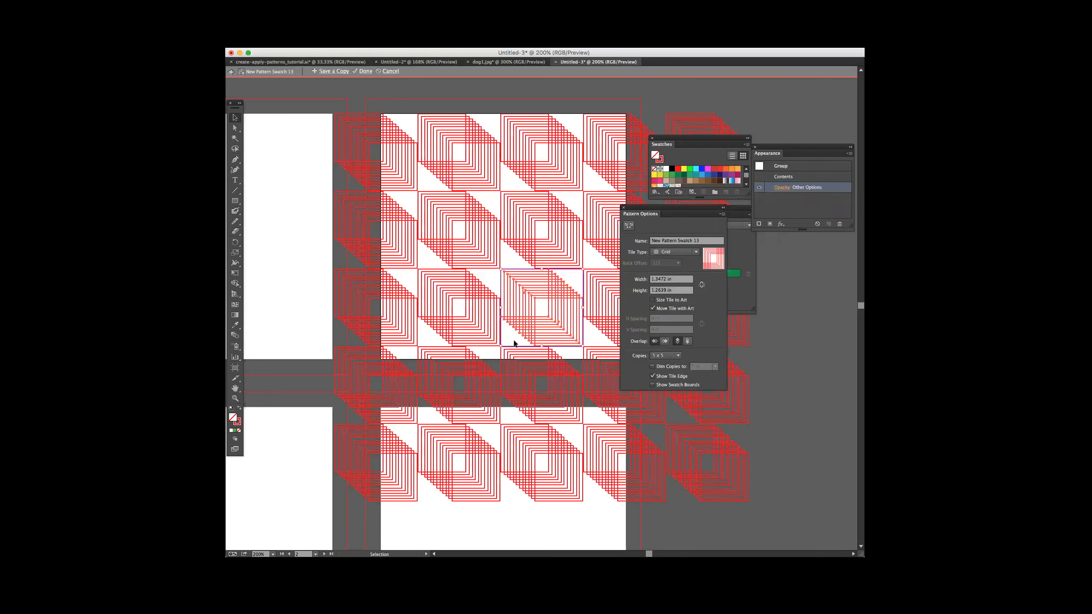
click(232, 408)
click(239, 409)
click(239, 430)
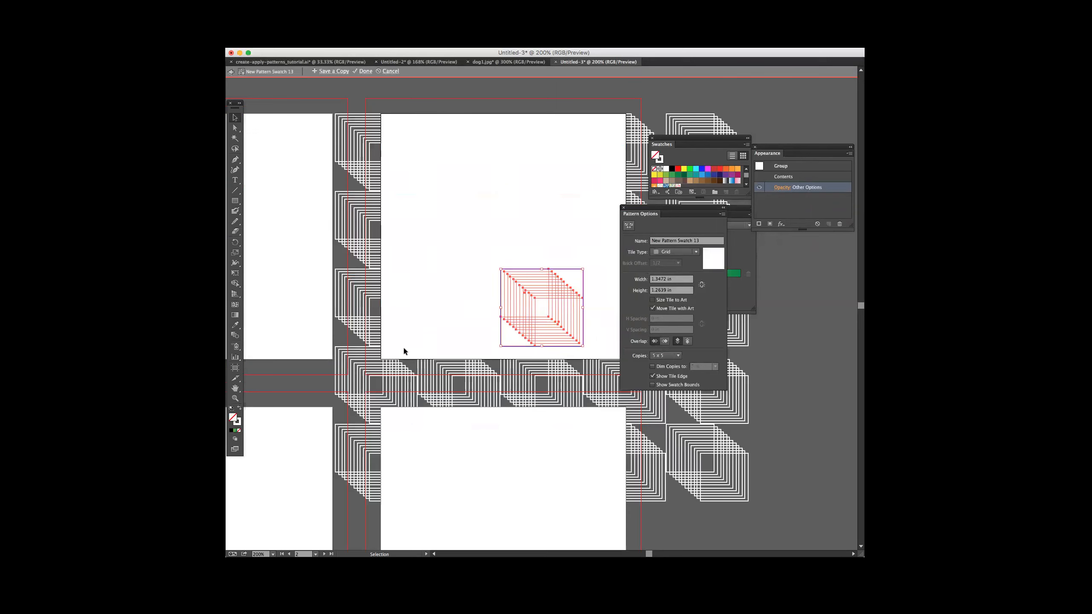
click(622, 208)
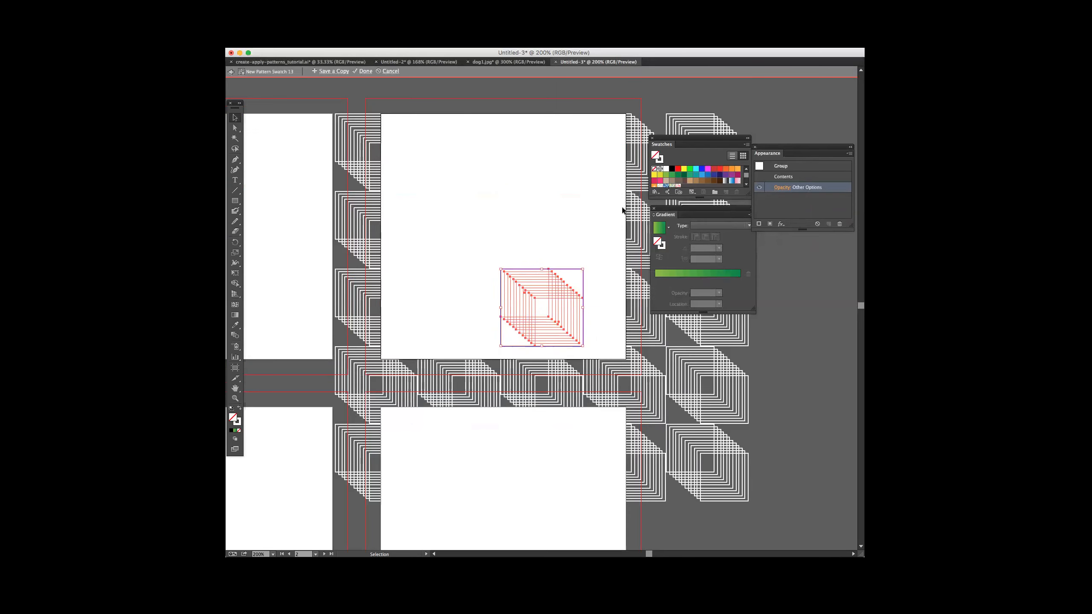
key(Escape)
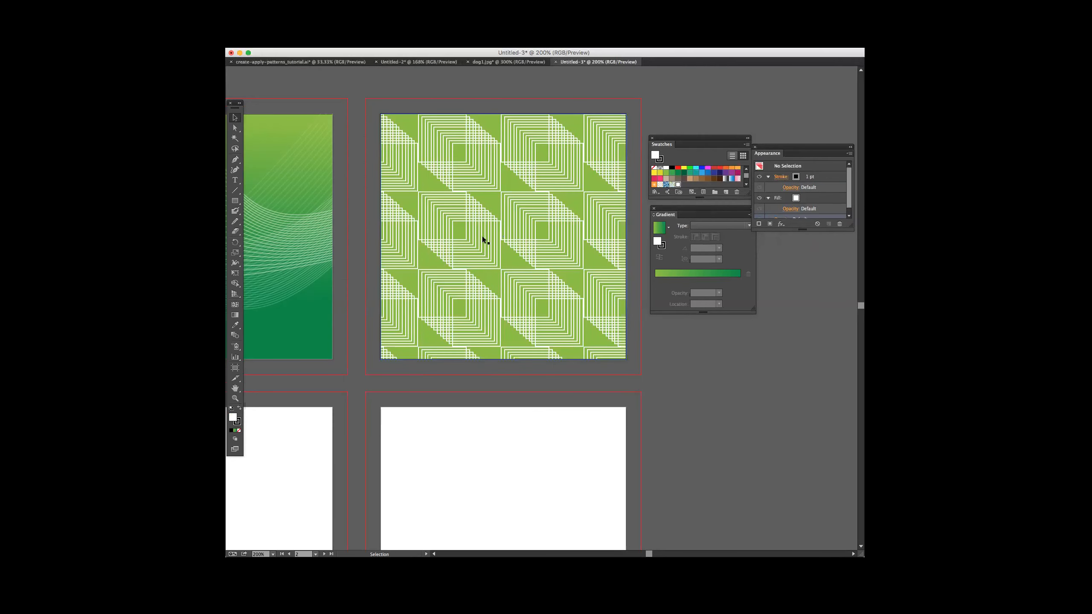
double_click(678, 185)
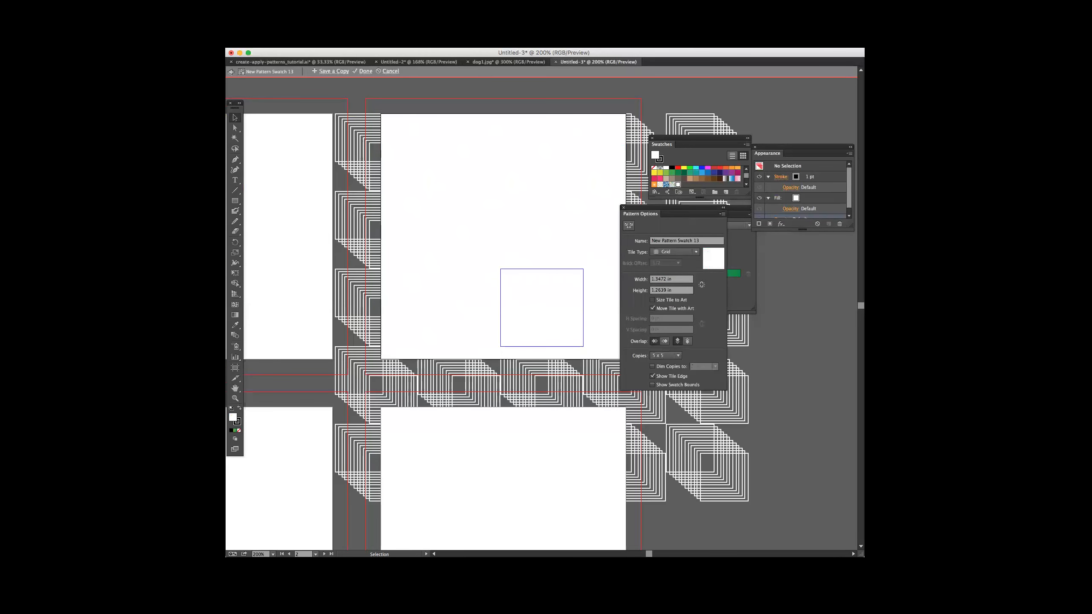
double_click(482, 95)
click(523, 157)
double_click(522, 156)
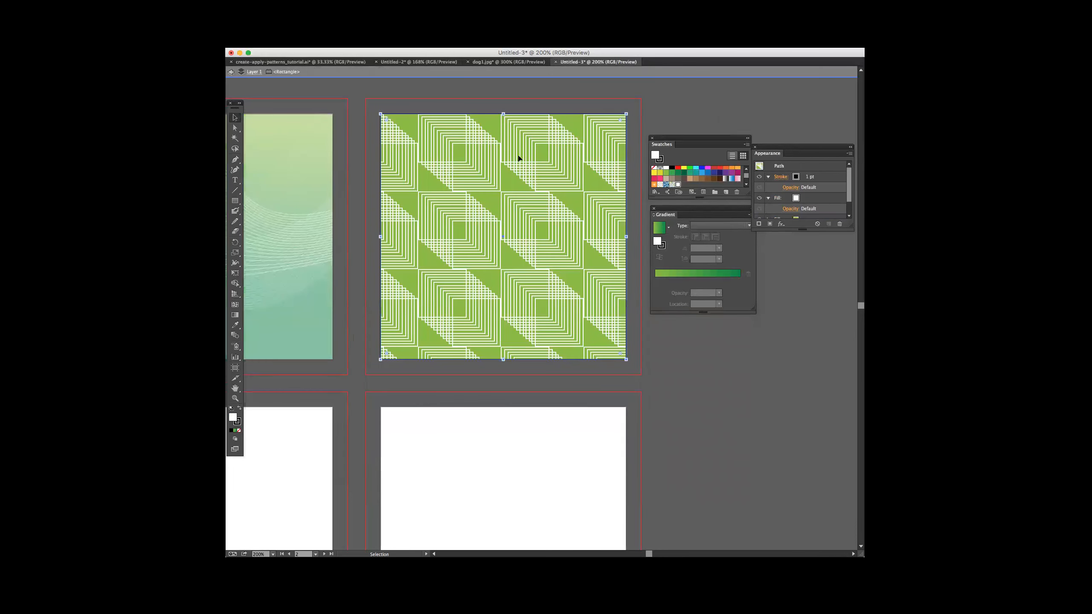
- Try to fade the blended-squares pattern by lowering the white fill's opacity in pattern editing without any artwork selected, and exit pattern editing
double_click(678, 185)
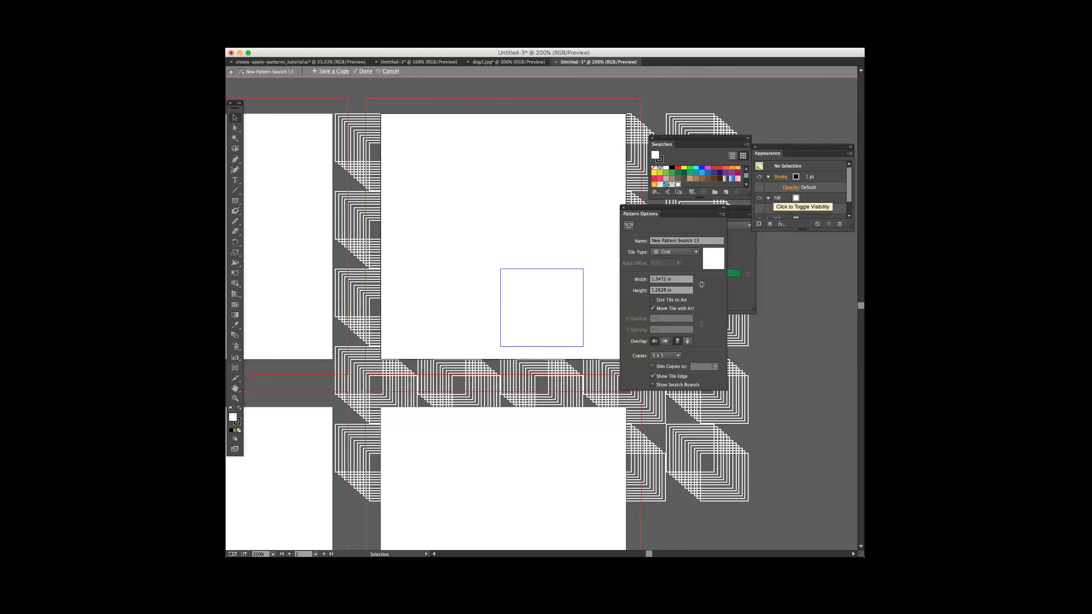
click(802, 198)
click(802, 198)
scroll(808, 196, down, 2)
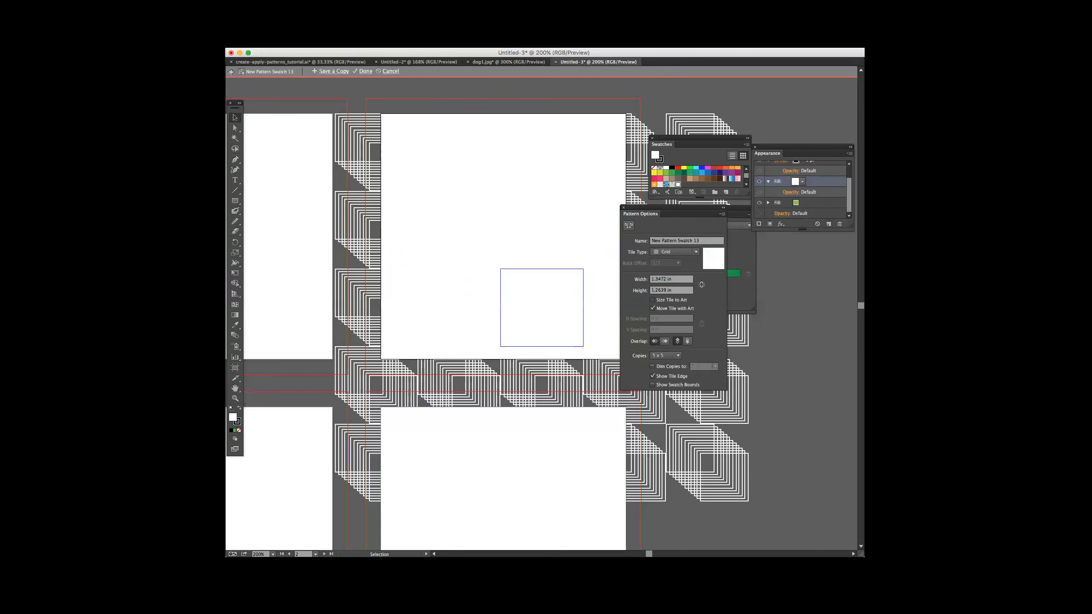
click(824, 193)
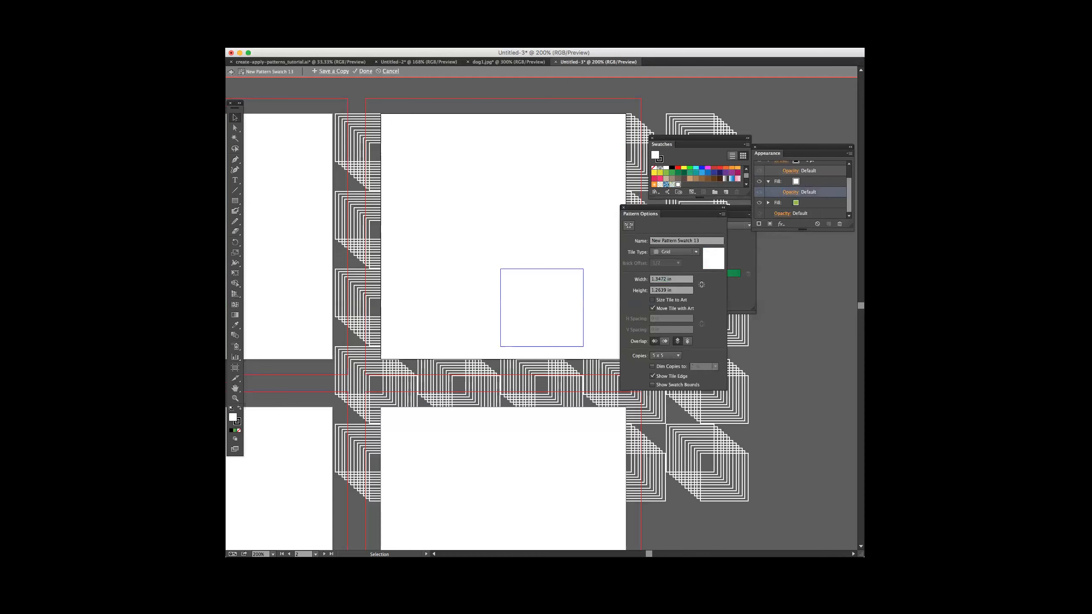
drag(893, 321, 756, 238)
click(831, 248)
drag(833, 255, 809, 255)
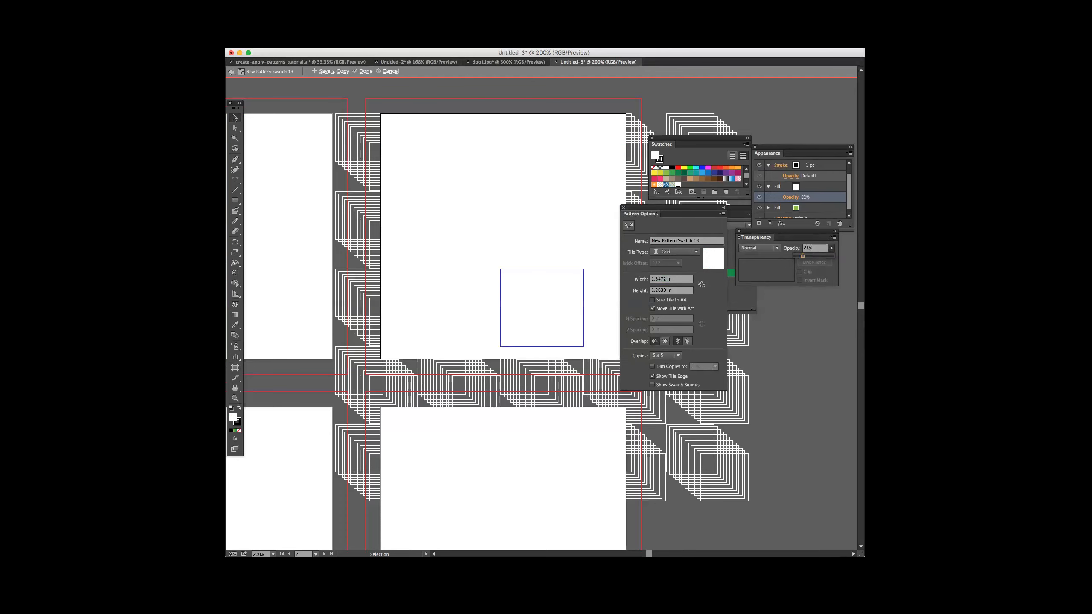
click(739, 231)
click(623, 208)
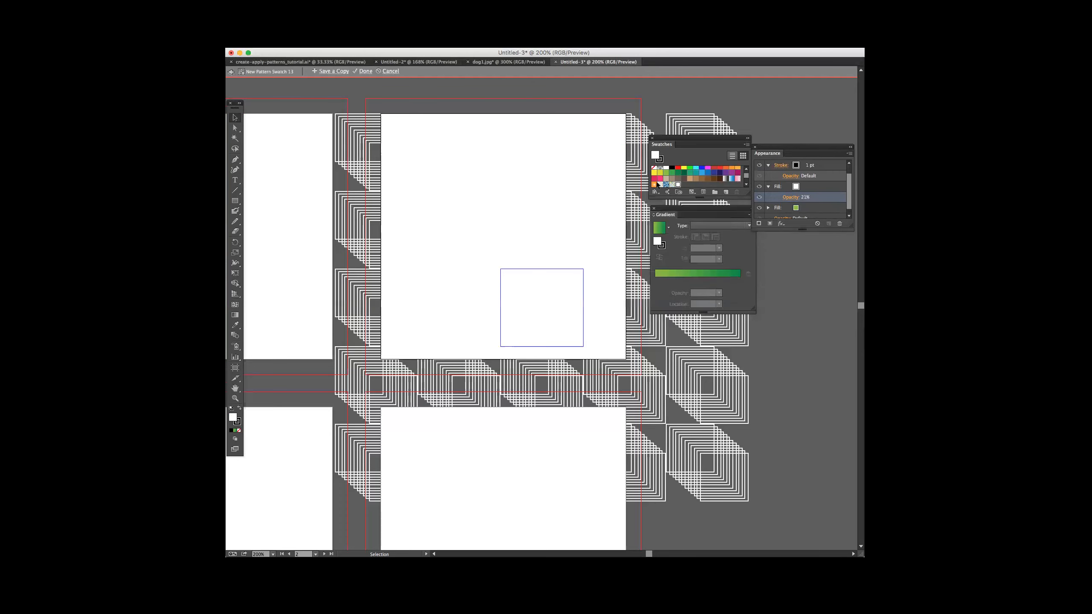
key(Escape)
click(519, 156)
double_click(520, 156)
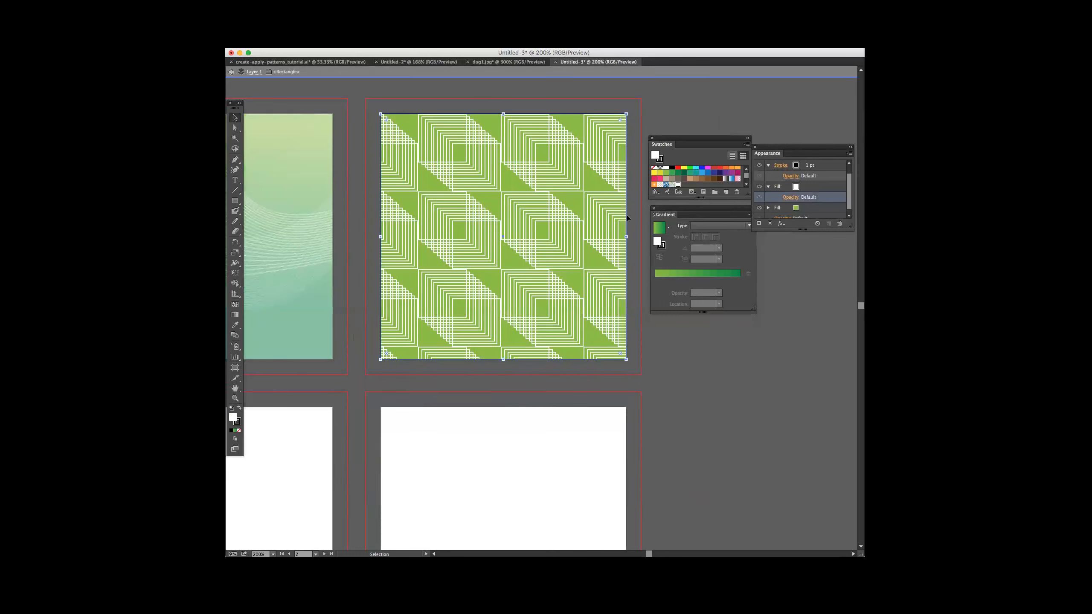
- Edit the white blended-squares pattern swatch, lower its line group's opacity until the pattern is faint, and exit pattern editing
double_click(678, 185)
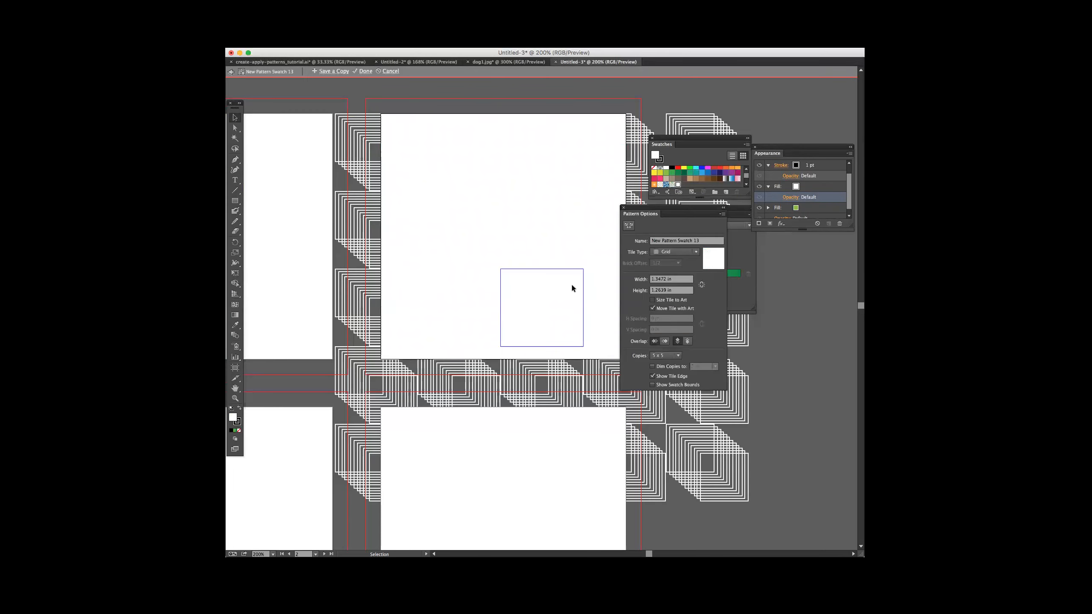
click(556, 288)
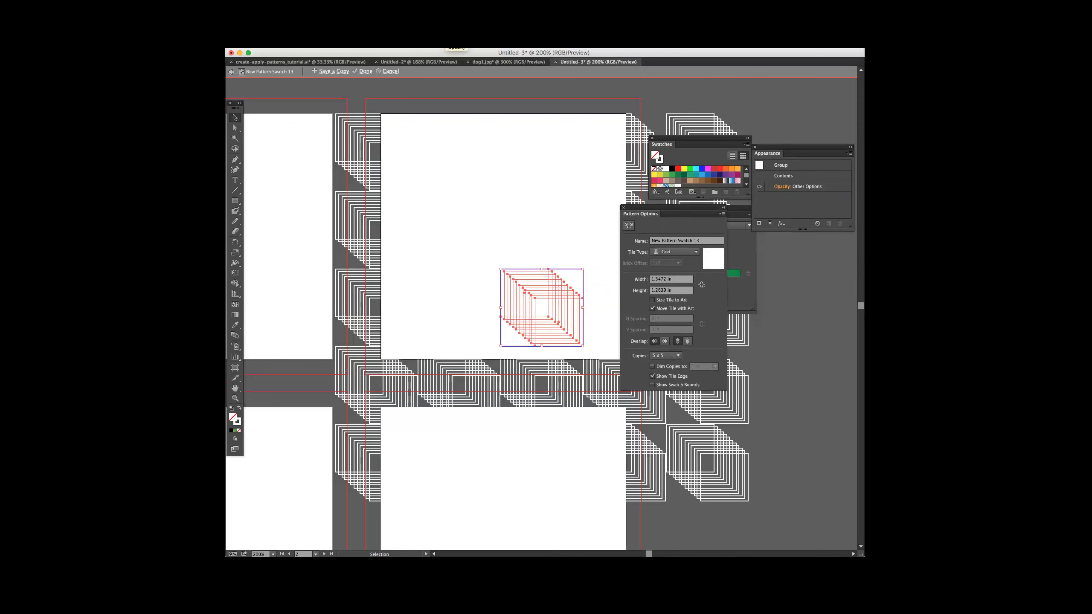
key(2)
key(1)
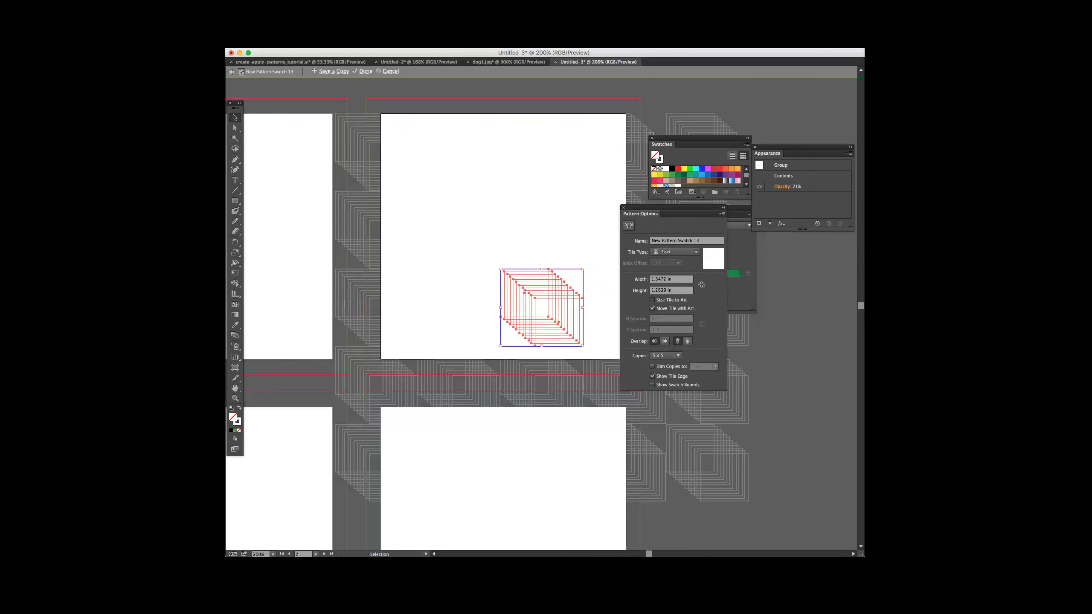
drag(491, 47, 484, 48)
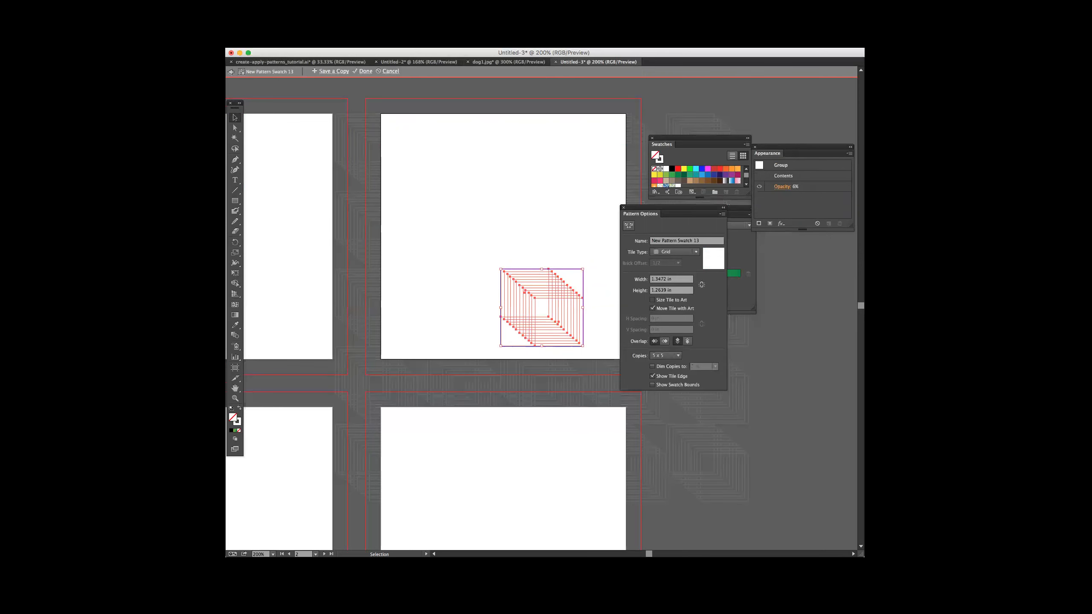
click(541, 85)
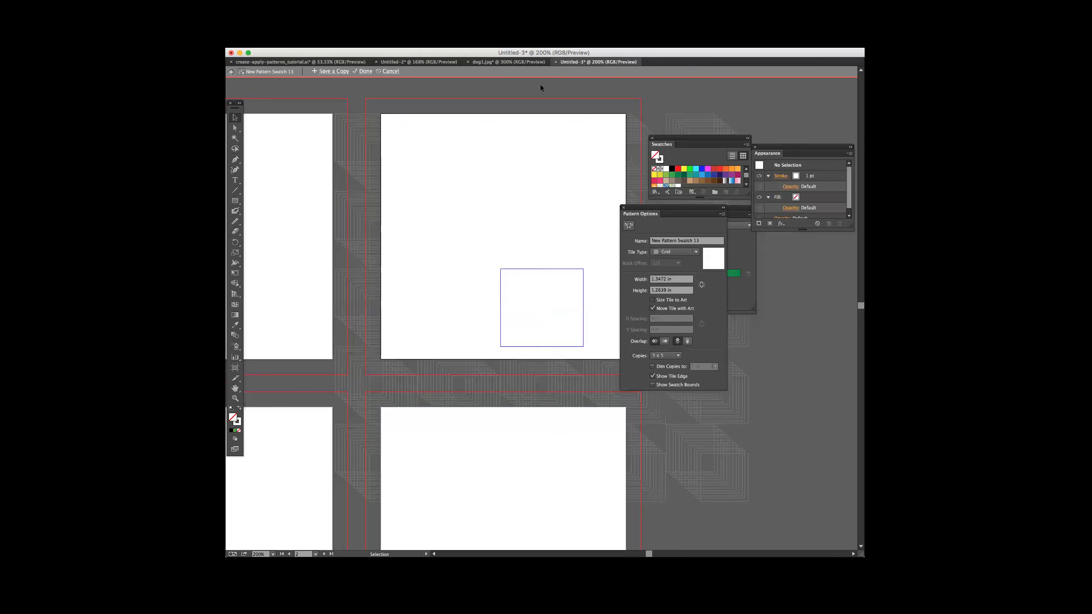
double_click(540, 85)
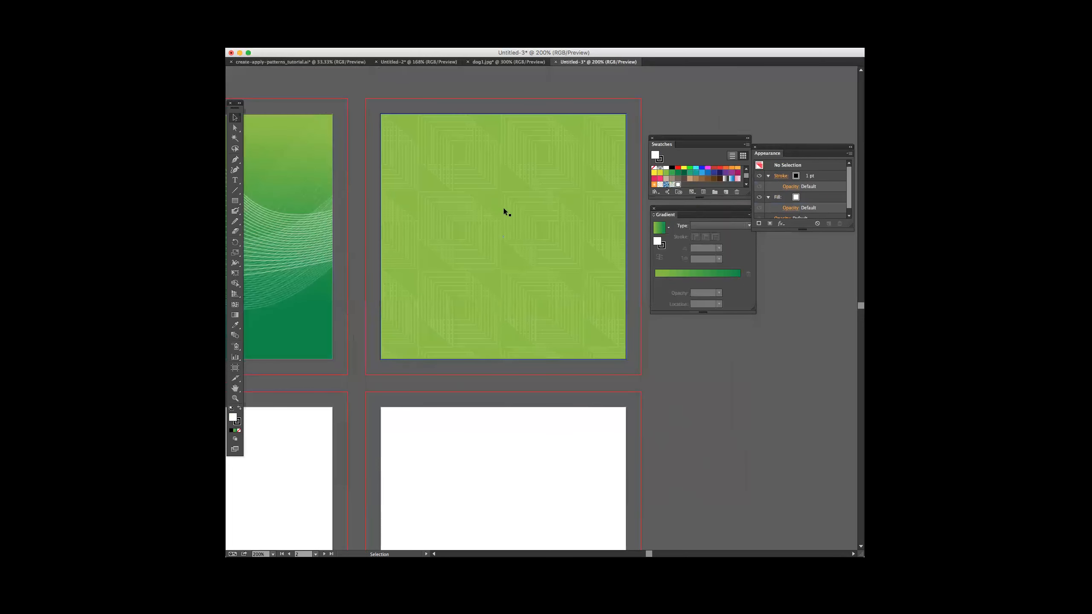
- Move the Swatches and Gradient panels off the patterned artboard, stacking them above and below the Appearance panel
scroll(532, 202, left, 5)
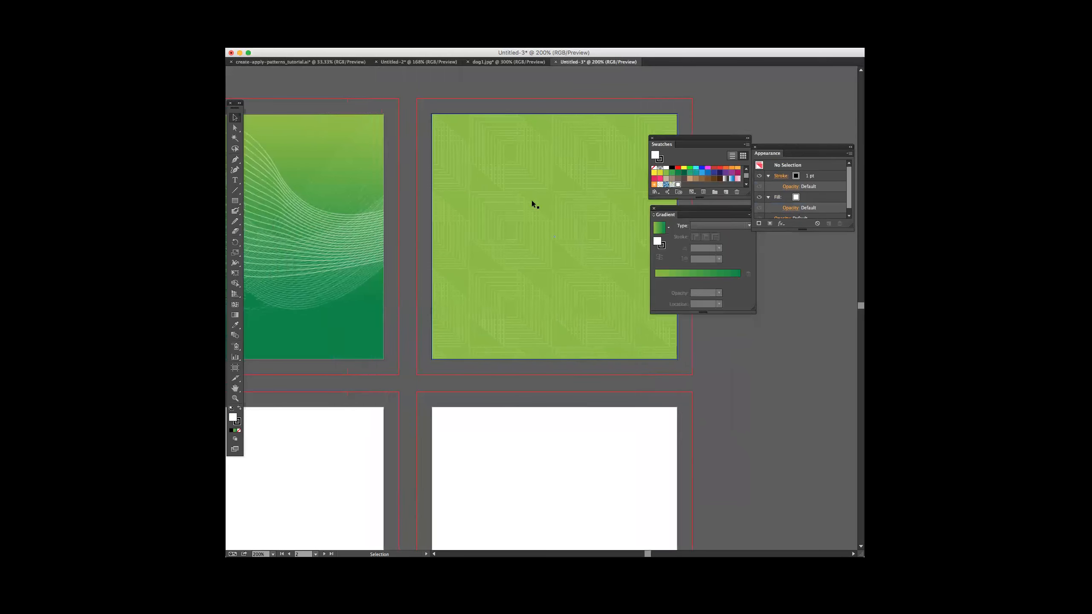
scroll(531, 199, right, 3)
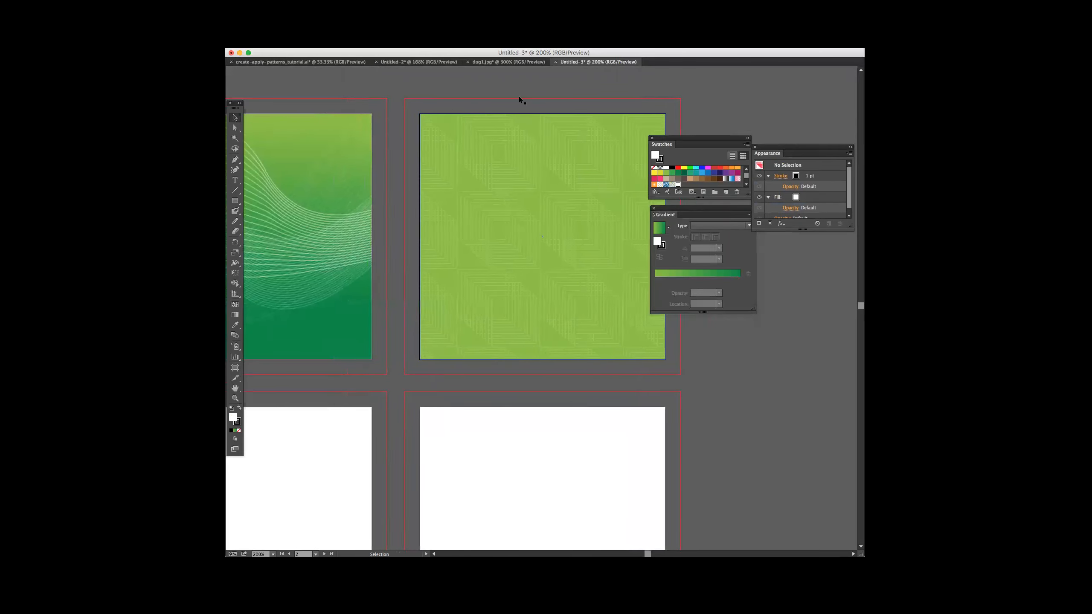
scroll(522, 90, down, 4)
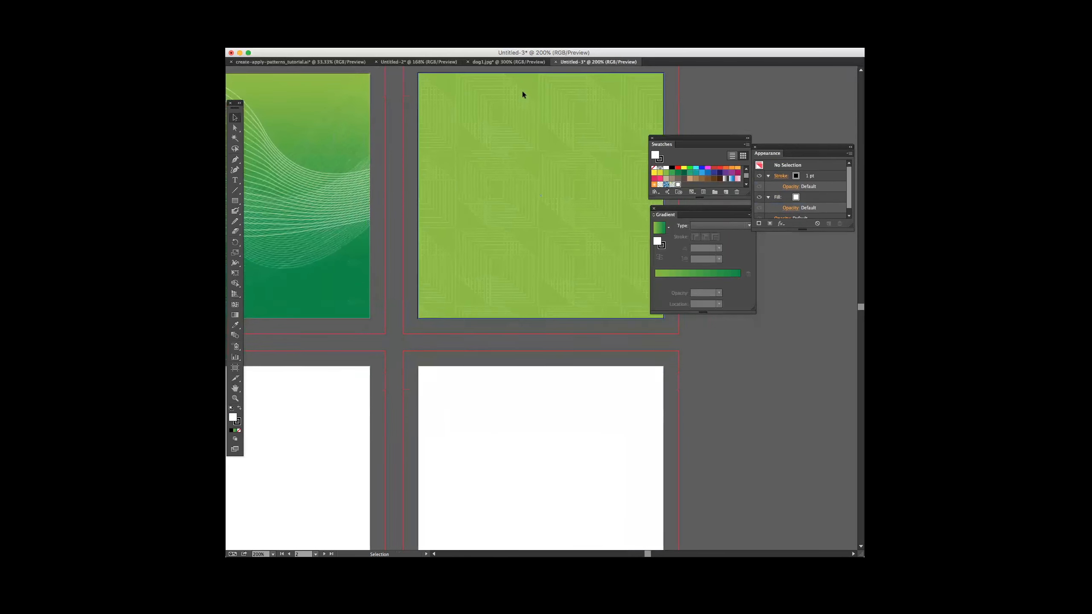
scroll(522, 91, up, 4)
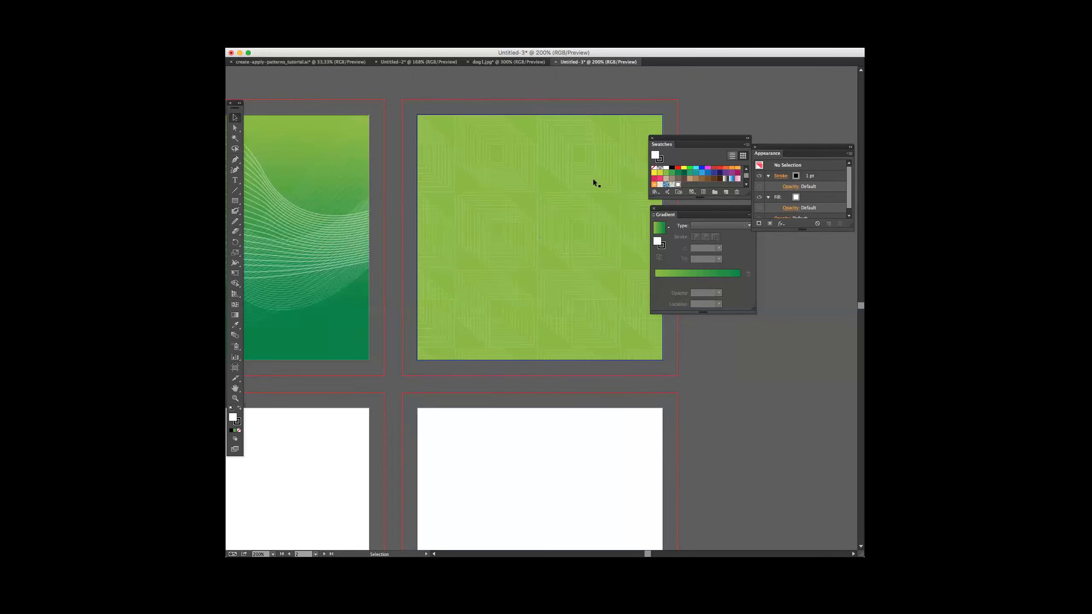
drag(662, 140, 764, 80)
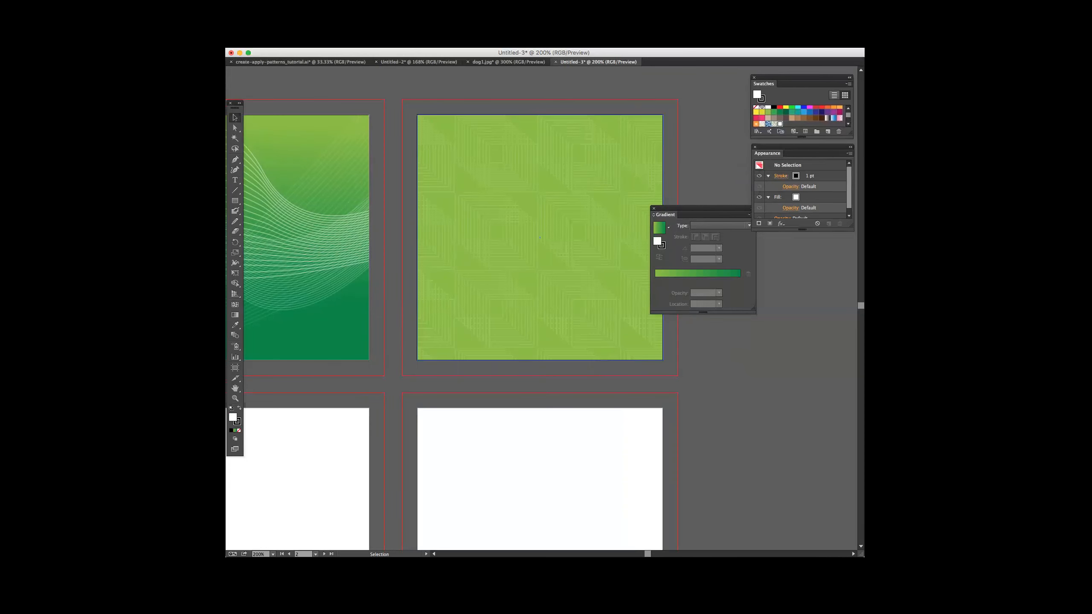
drag(680, 211, 777, 244)
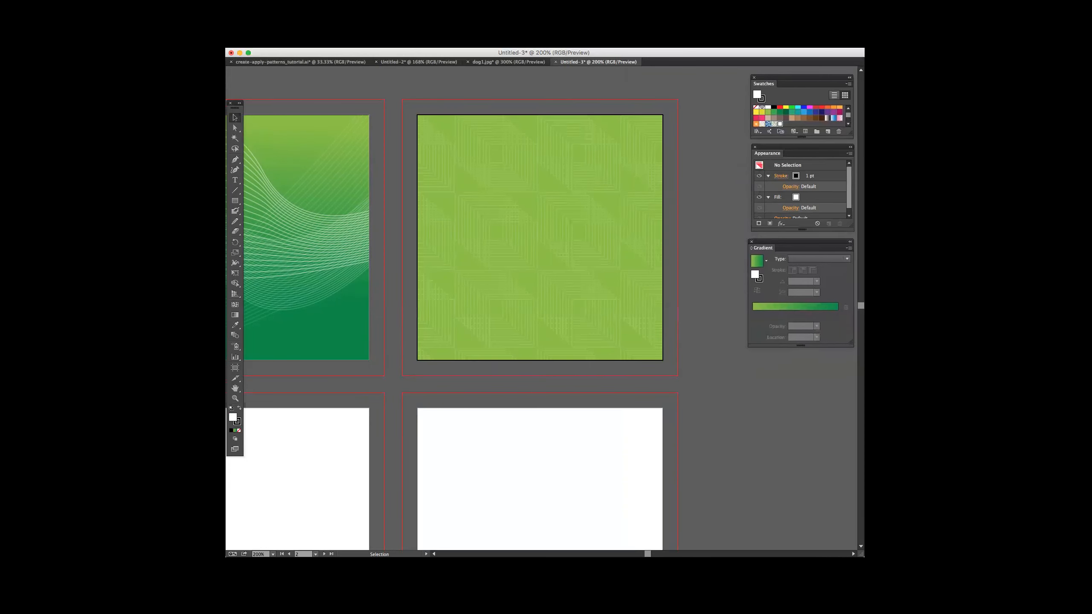
- Draw two large and three tiny rounded squares as a loose cluster near the upper left of the empty artboard below the wave design
scroll(655, 237, down, 2)
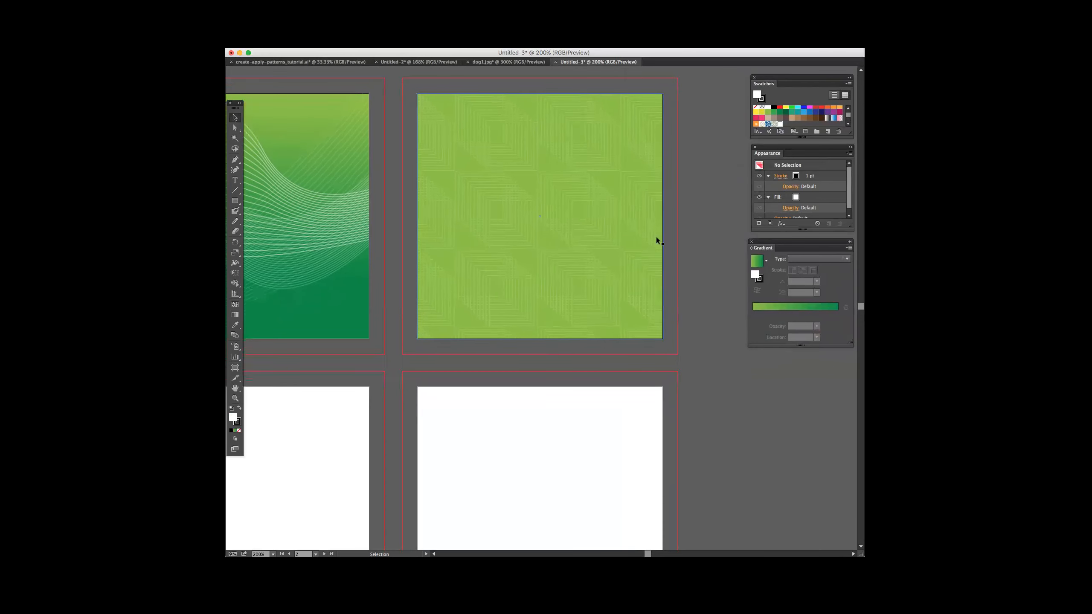
scroll(656, 237, left, 5)
scroll(656, 238, left, 5)
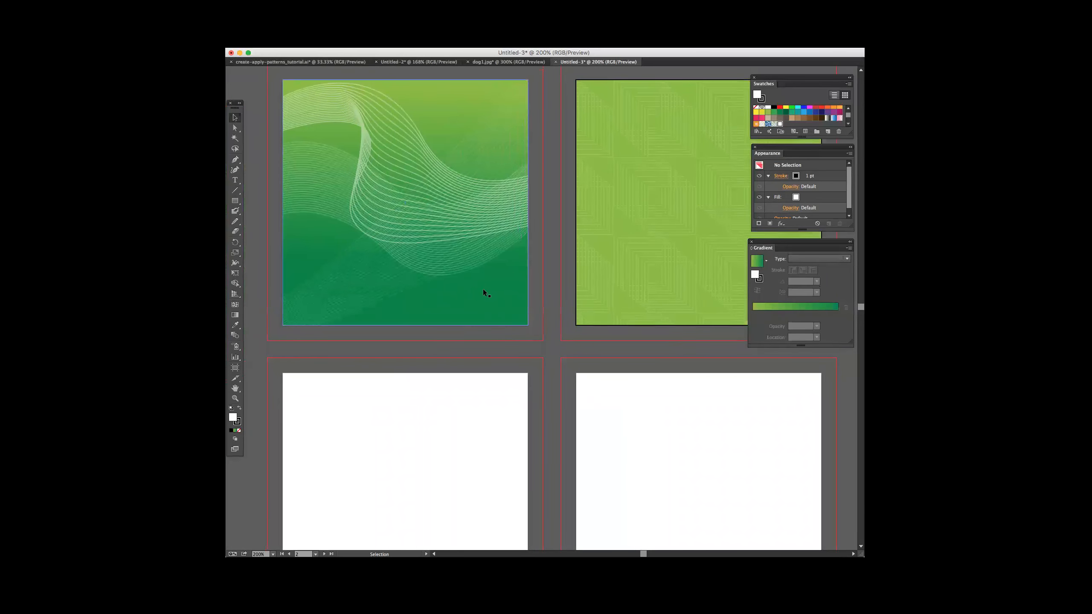
scroll(482, 289, down, 3)
scroll(480, 289, down, 4)
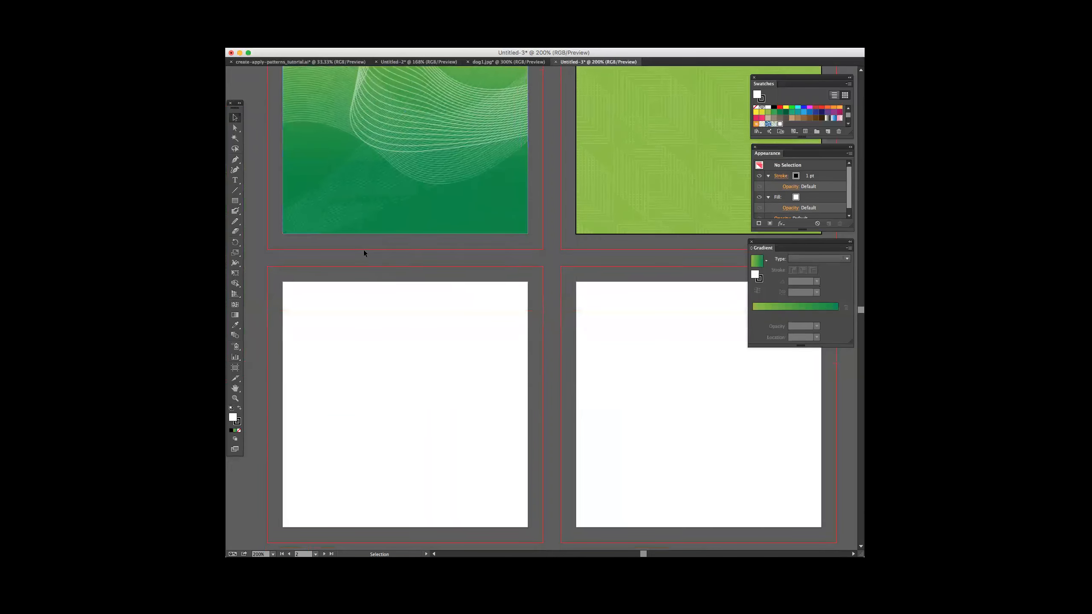
drag(234, 201, 263, 212)
mouse_move(351, 290)
mouse_down()
mouse_move(383, 301)
mouse_move(329, 310)
mouse_move(361, 306)
mouse_move(355, 324)
mouse_up()
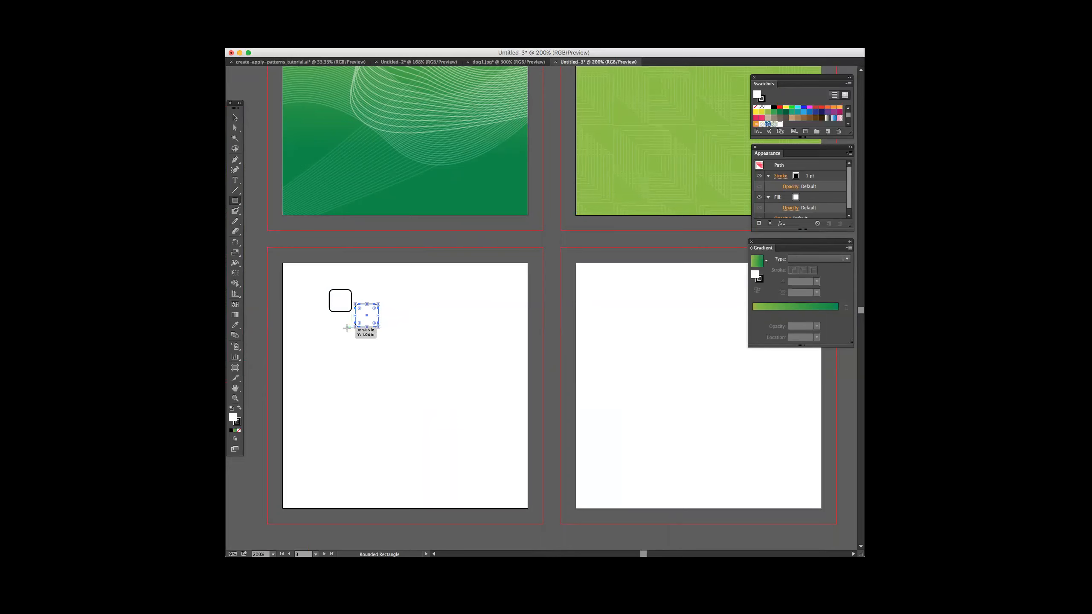
drag(349, 319, 339, 329)
drag(361, 291, 366, 337)
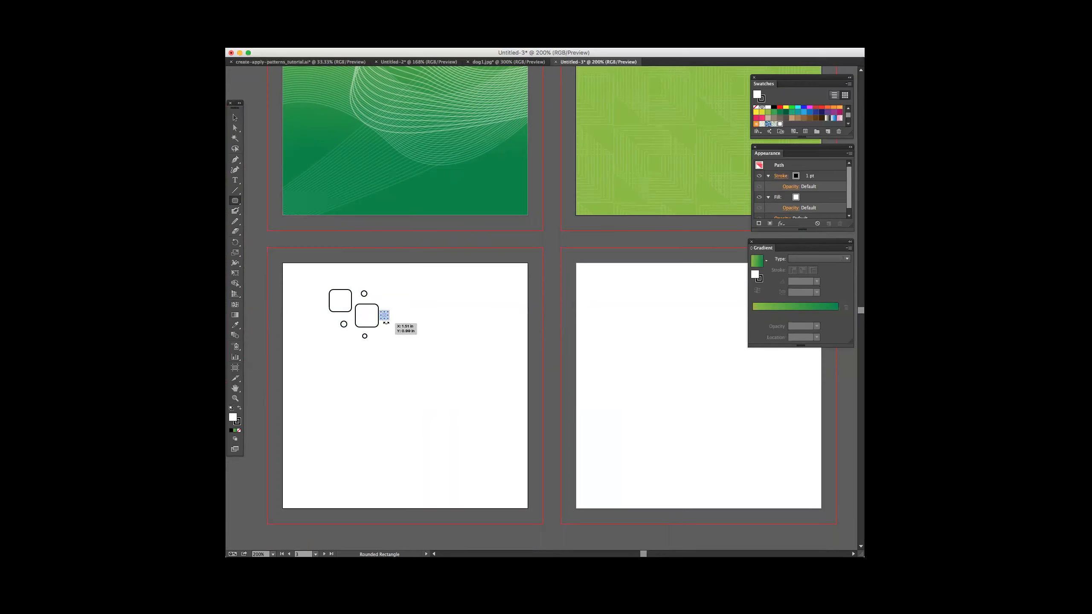
- Replace the last small shape with a medium and a tiny rounded square beside the cluster, and delete the stray shape near the artboard's corner
key(super+z)
mouse_move(381, 316)
mouse_down()
mouse_move(382, 329)
mouse_move(379, 305)
mouse_up()
drag(331, 274, 317, 288)
click(235, 115)
click(454, 329)
click(329, 279)
key(Delete)
- Move the whole rounded-square cluster down and right, closer to the middle of its artboard
drag(408, 280, 328, 345)
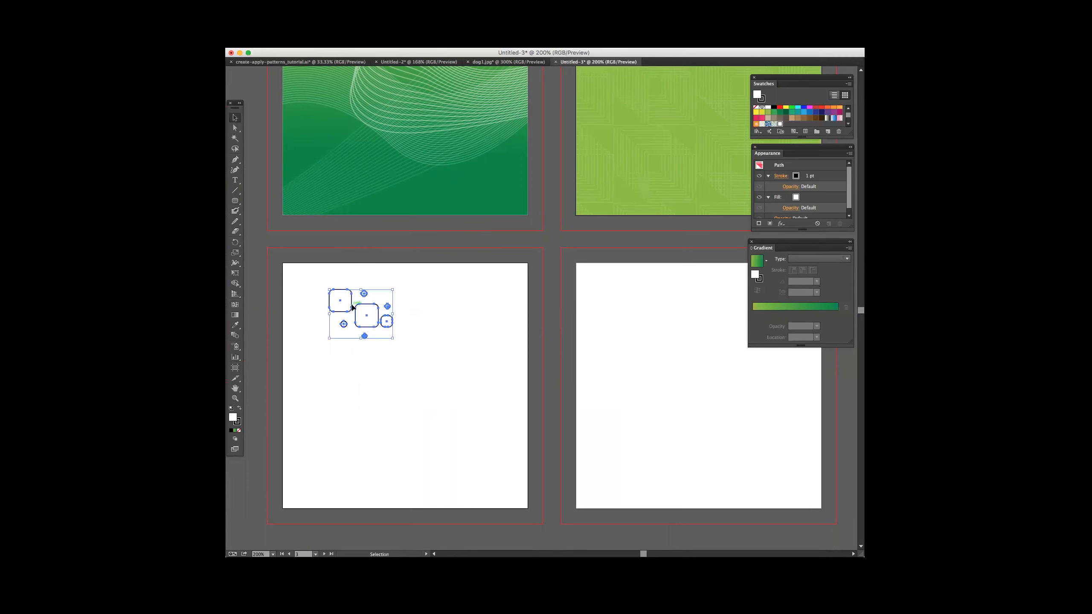
drag(352, 307, 410, 356)
click(478, 329)
- Set the stroke color of all the rounded squares in the cluster to light orange F4D0A4
drag(471, 316, 338, 387)
click(238, 423)
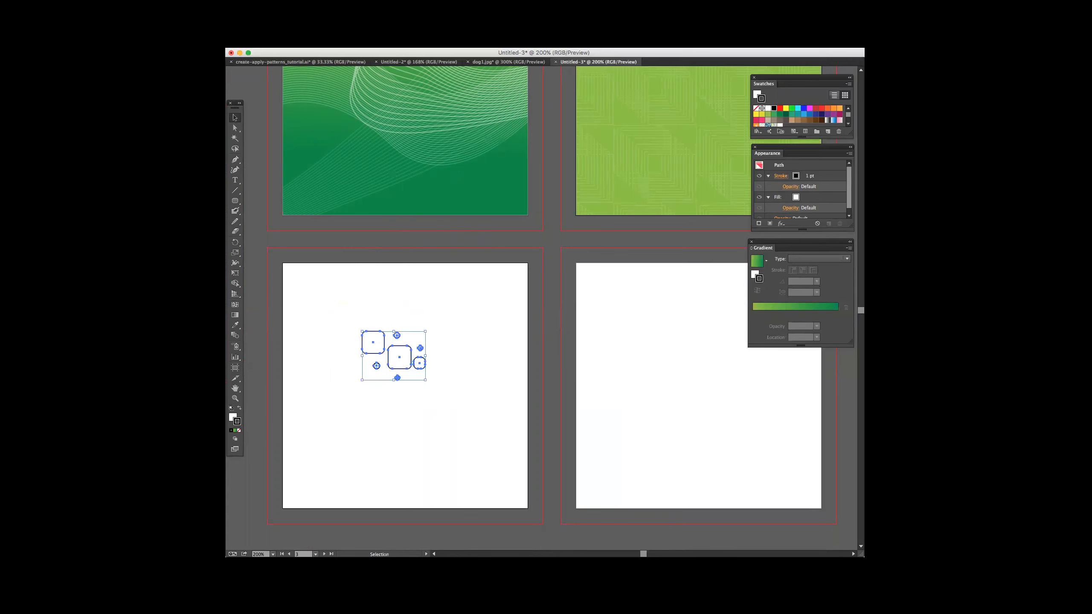
double_click(237, 422)
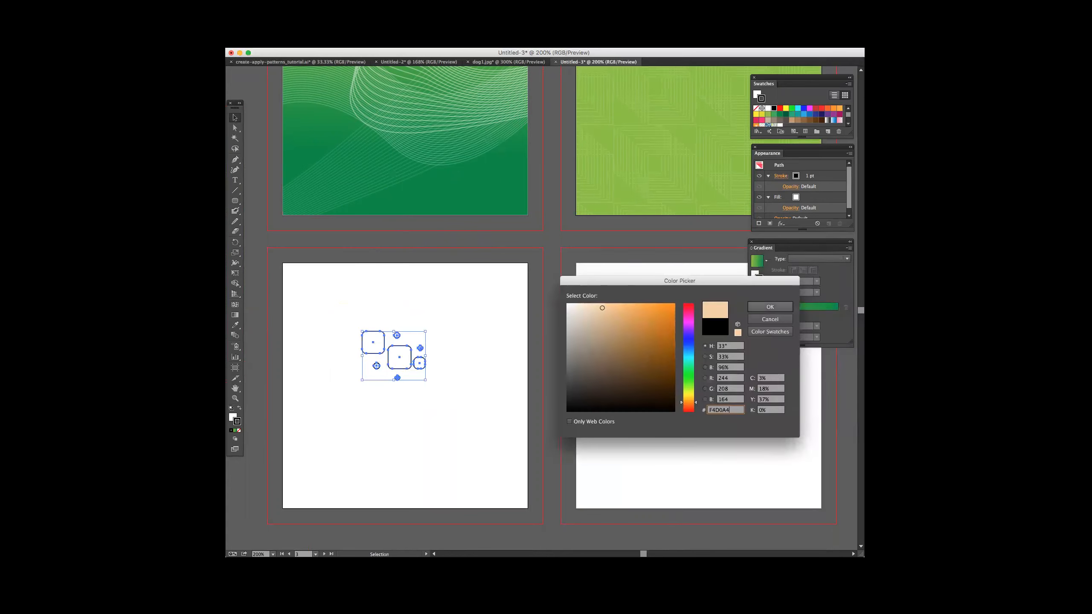
click(769, 307)
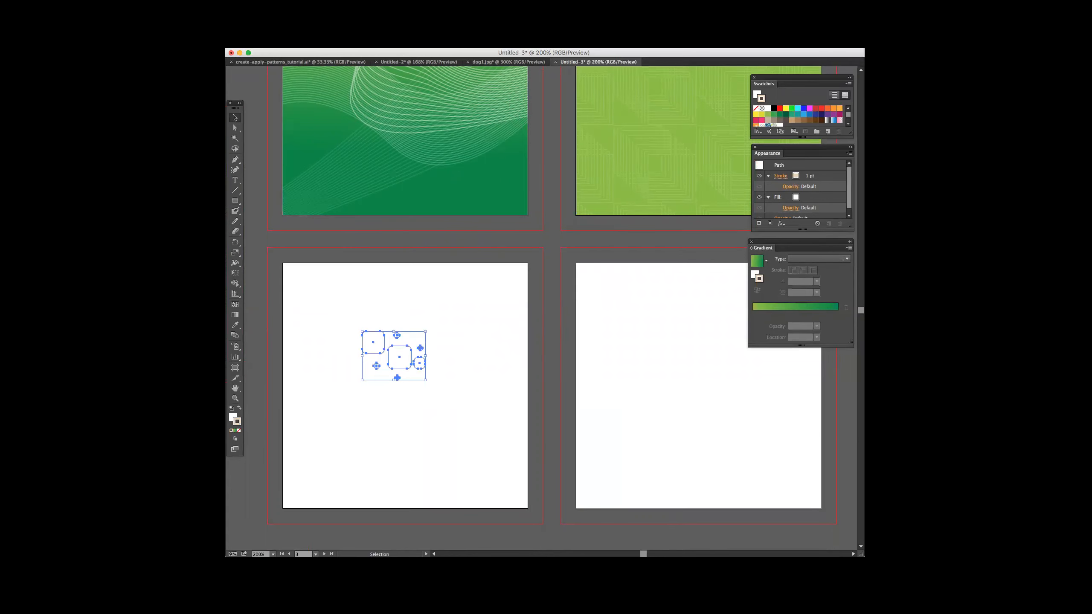
click(510, 319)
drag(486, 302, 363, 389)
click(428, 349)
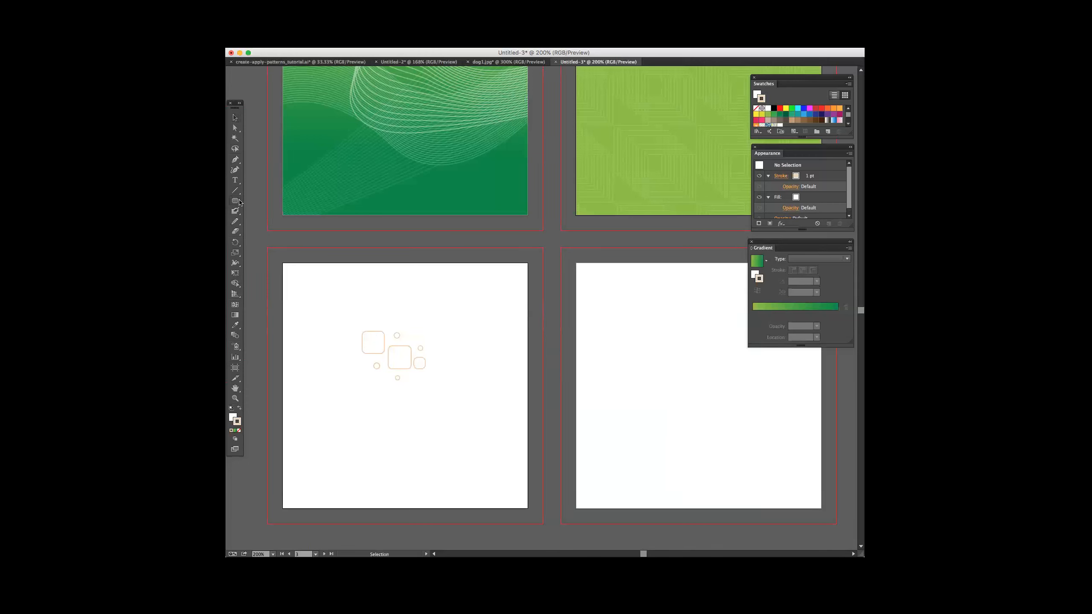
click(239, 202)
click(279, 200)
drag(282, 264, 317, 331)
key(super+z)
- Bring the Swatches panel beside the rounded-square cluster and try to add the cluster to it as a pattern swatch
click(235, 121)
drag(402, 330, 348, 388)
drag(456, 305, 790, 120)
drag(795, 78, 626, 280)
scroll(640, 306, down, 3)
drag(393, 351, 603, 307)
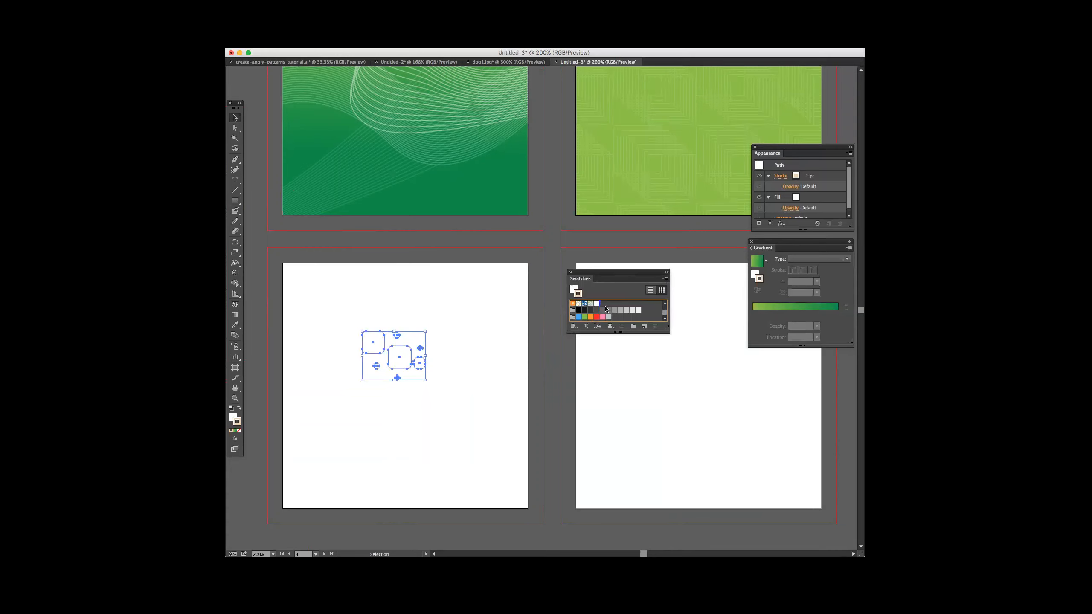
click(501, 330)
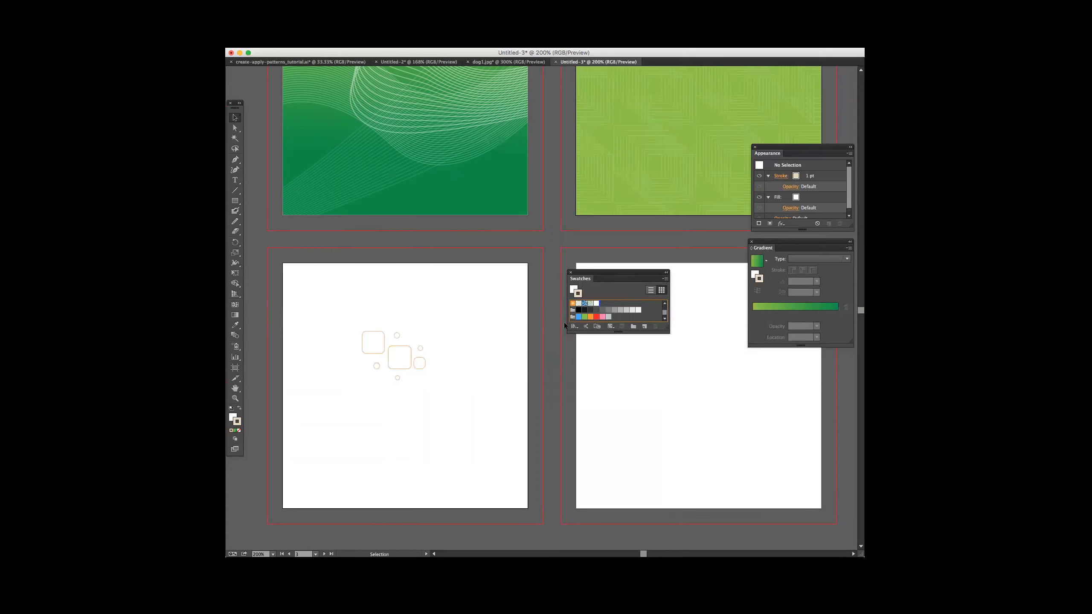
- Look through the Swatches panel for the rounded-square pattern and check the Golden Ring swatch's options
scroll(605, 306, up, 3)
scroll(605, 306, down, 2)
click(579, 314)
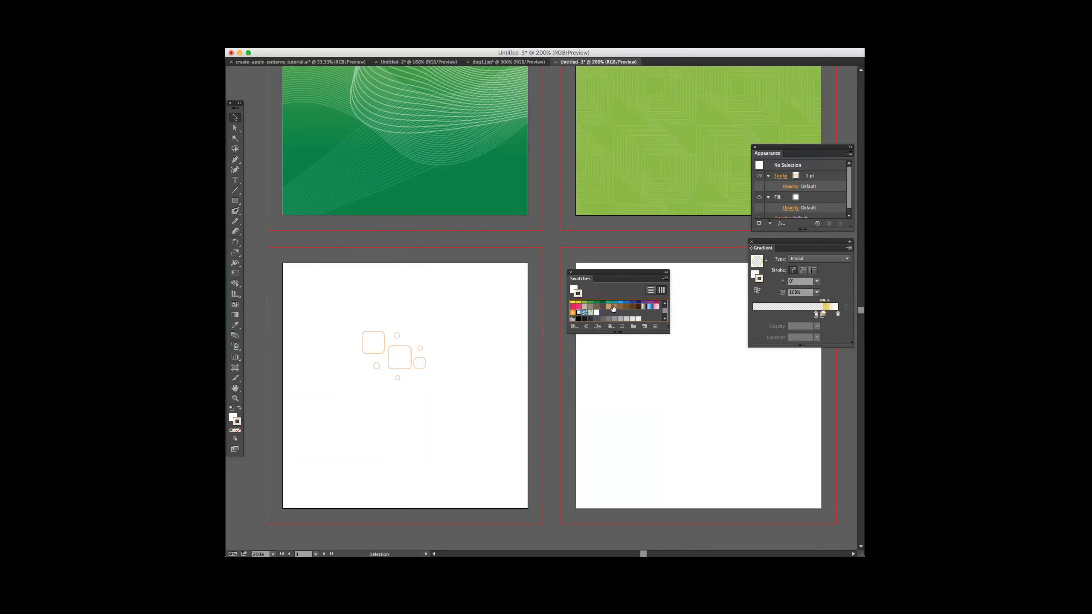
scroll(612, 308, up, 2)
scroll(612, 308, down, 3)
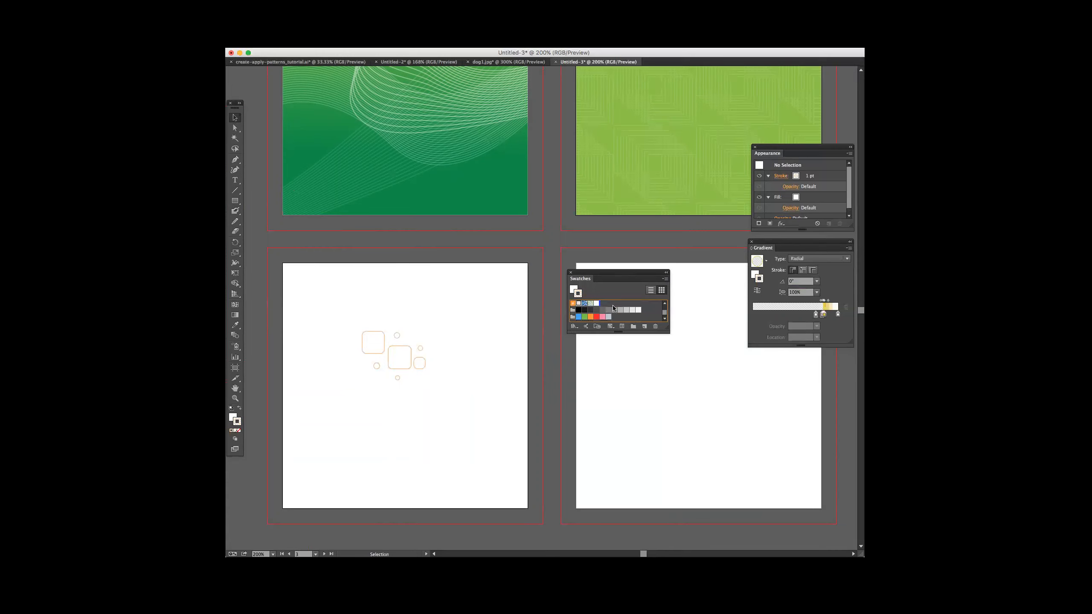
click(596, 304)
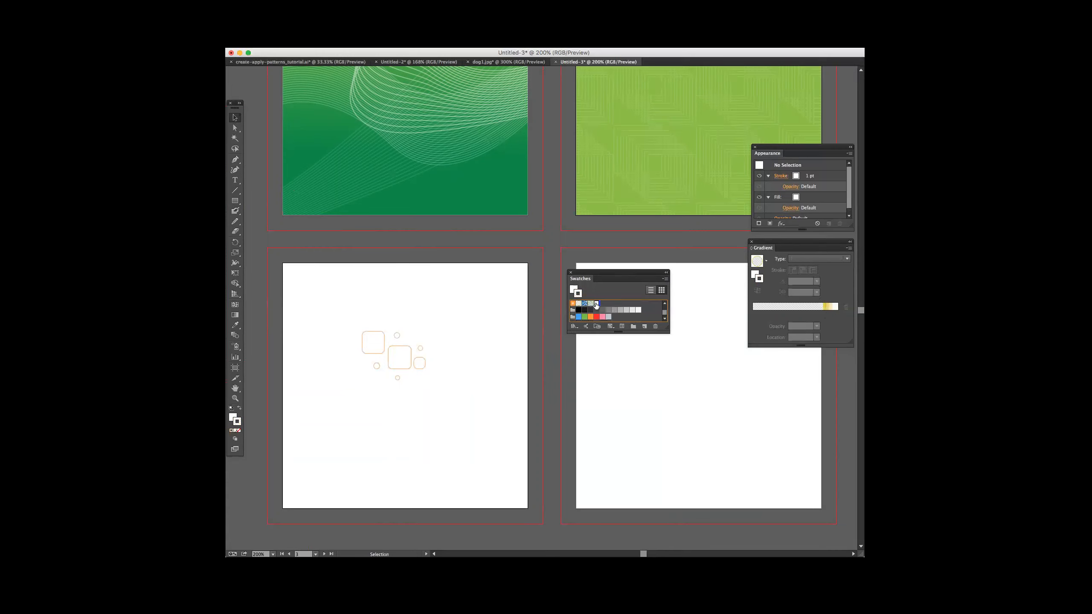
click(585, 304)
double_click(579, 304)
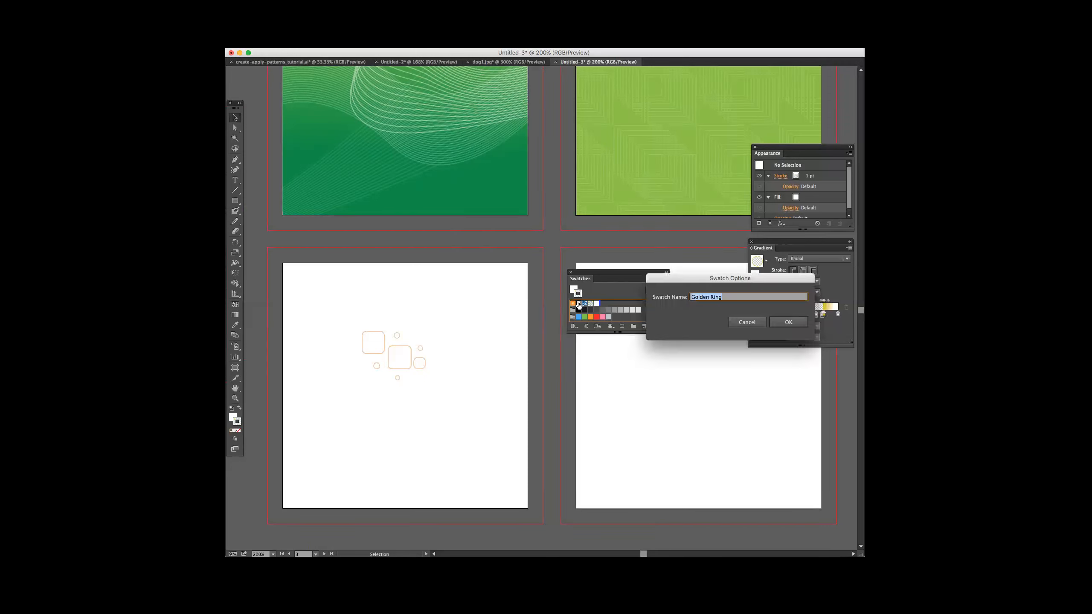
click(747, 322)
scroll(607, 310, up, 5)
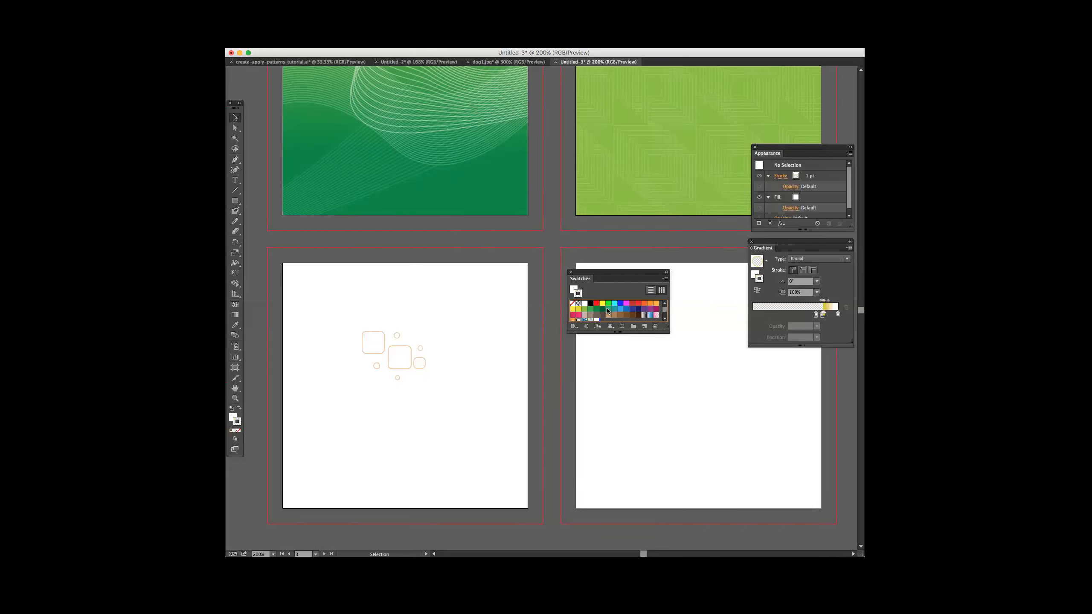
scroll(608, 311, down, 5)
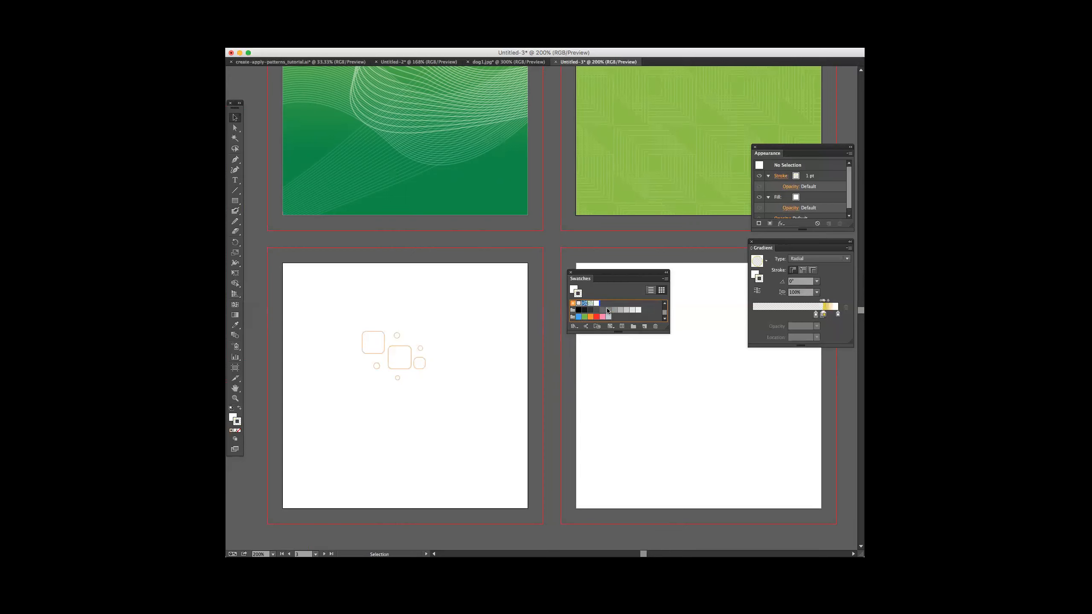
- Select the rounded-square cluster and try to make a pattern from it
click(423, 354)
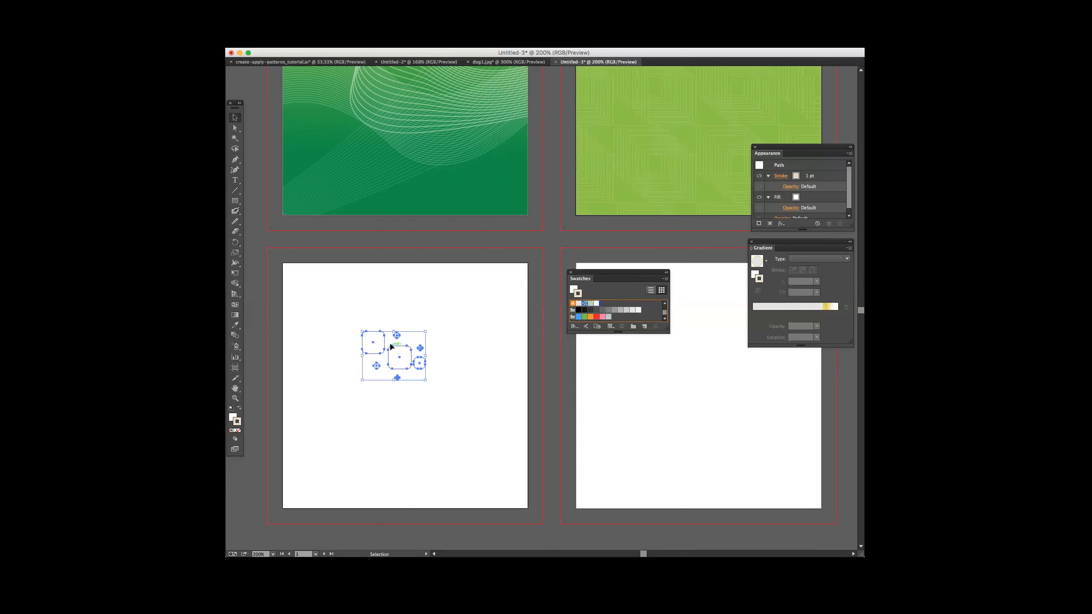
click(279, 6)
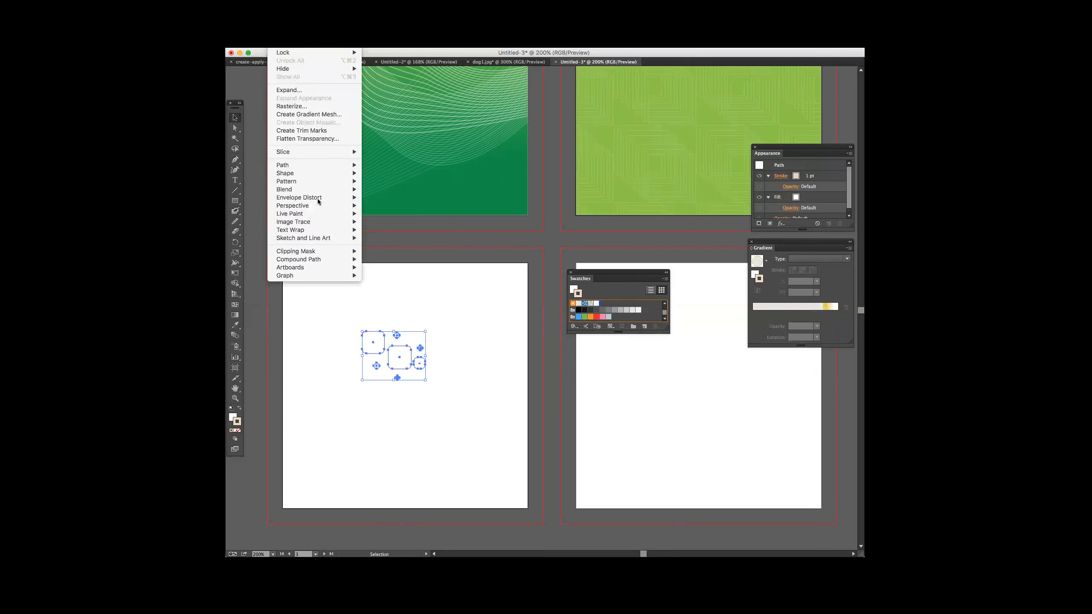
mouse_move(313, 182)
click(378, 182)
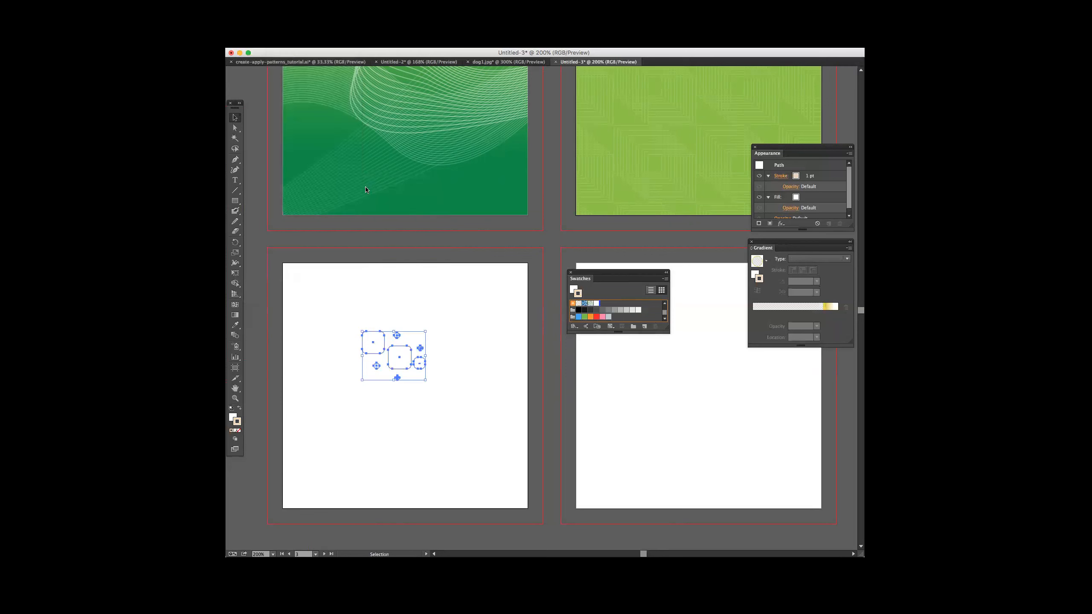
key(Return)
- Try again to add the whole rounded-square cluster as a swatch, and delete the cluster from its artboard
drag(442, 310, 352, 387)
drag(382, 349, 603, 306)
drag(454, 313, 343, 400)
key(Delete)
- Draw a rectangle covering the whole artboard that held the rounded-square cluster
click(234, 201)
drag(282, 262, 528, 509)
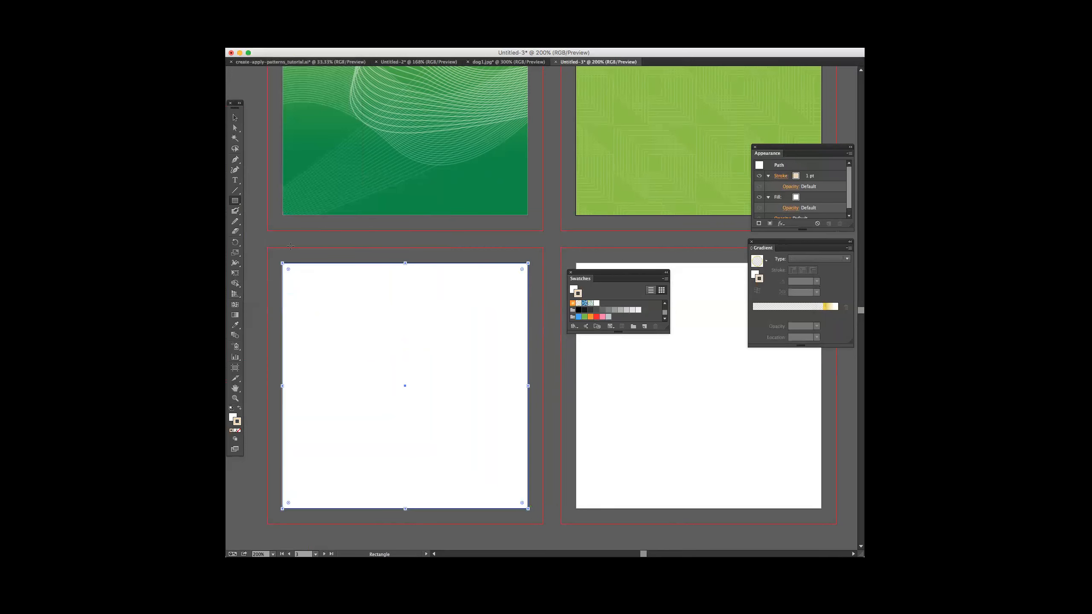
key(v)
- Switch to the create-apply-patterns_tutorial.ai document and select the green wavy-striped pot in the plant illustration at 100% zoom
click(331, 64)
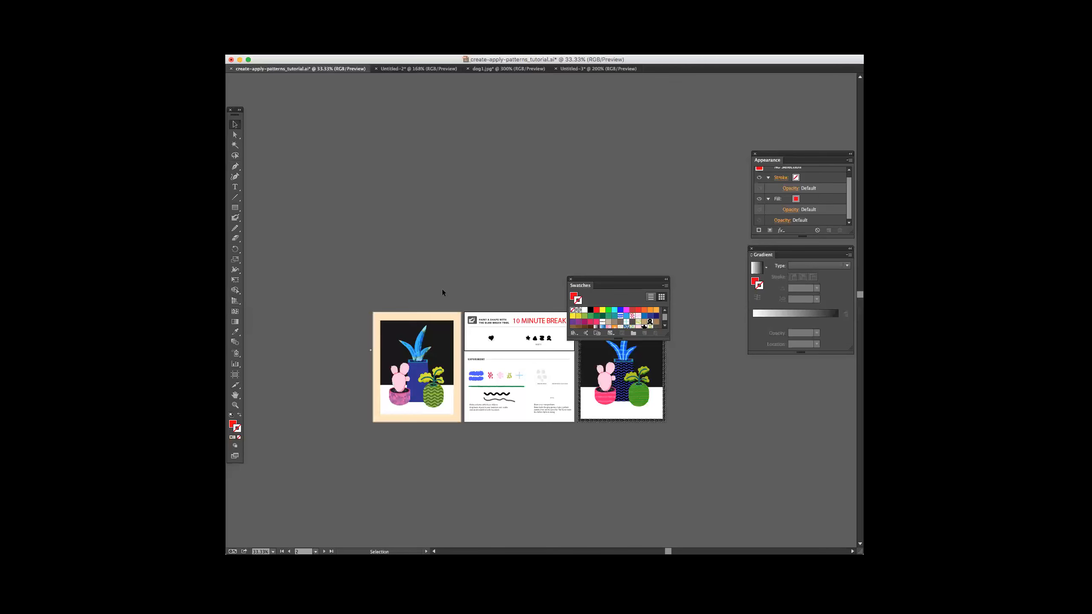
key(super+1)
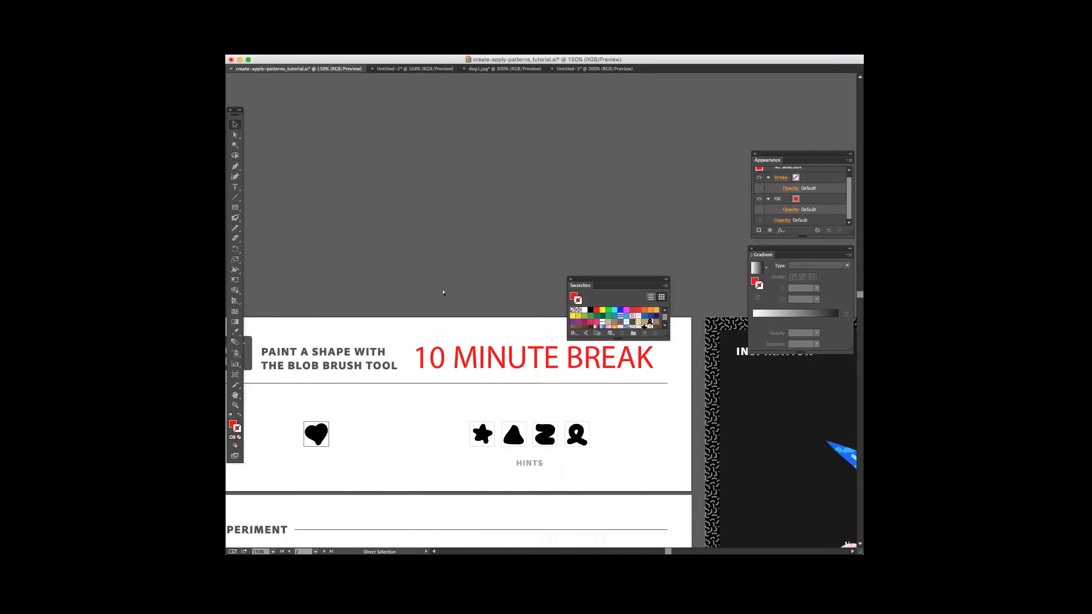
key(super+1)
scroll(443, 290, down, 3)
scroll(443, 290, left, 7)
scroll(442, 288, down, 2)
scroll(442, 288, left, 3)
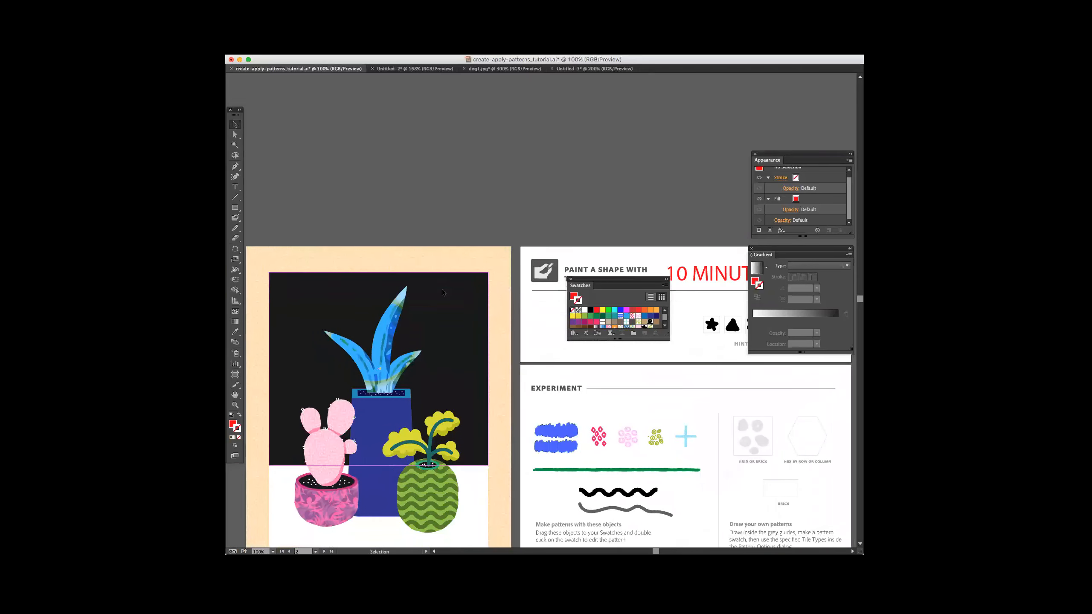
click(393, 388)
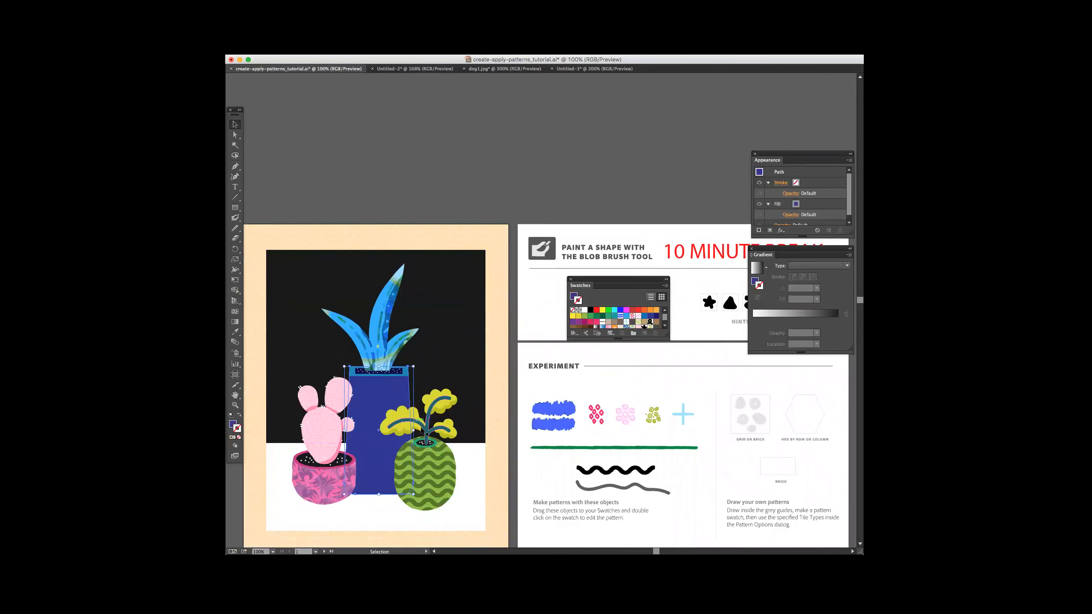
click(423, 464)
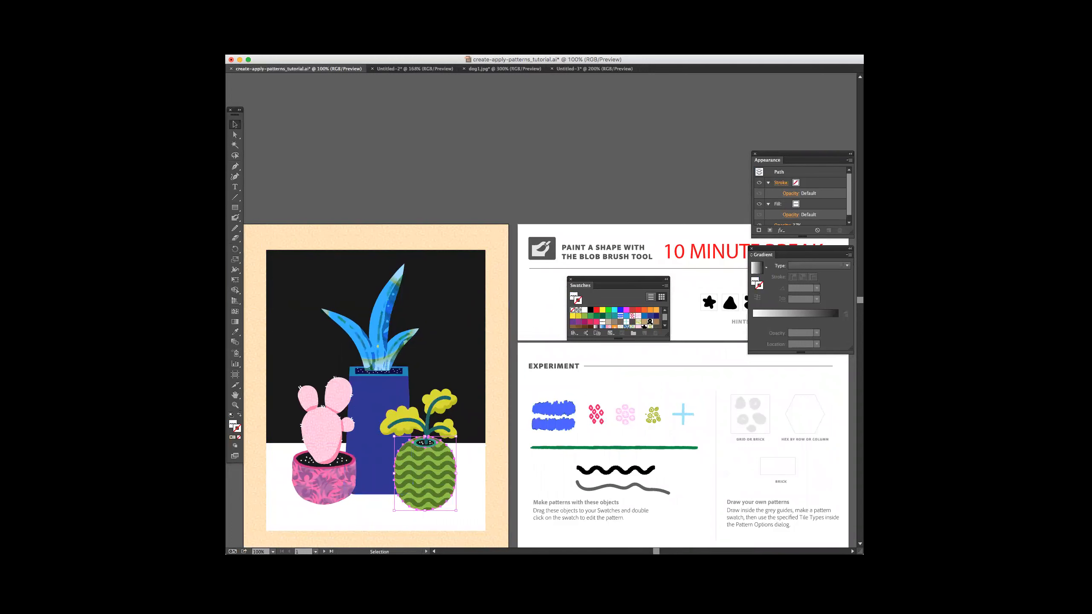
- Apply the Golden Ring swatch to the green pot's stroke and check the swatch's options
scroll(625, 320, down, 1)
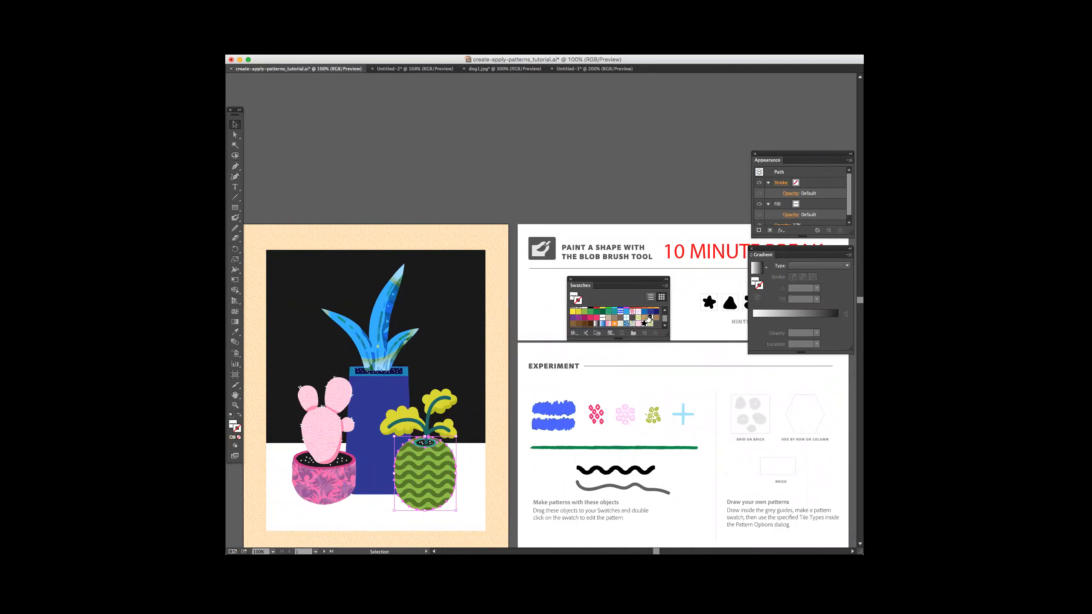
click(621, 323)
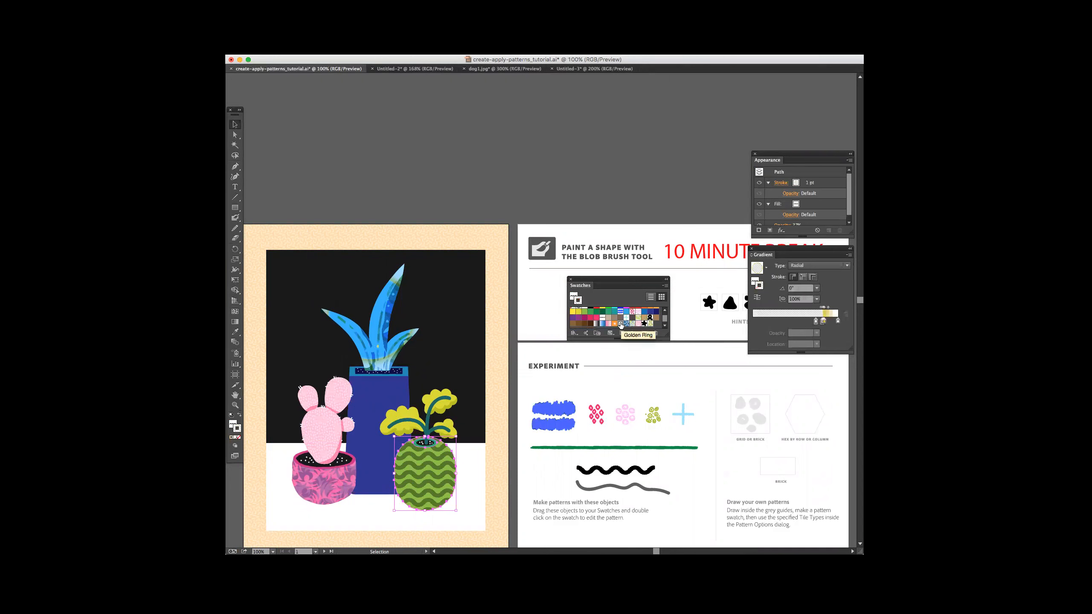
double_click(619, 324)
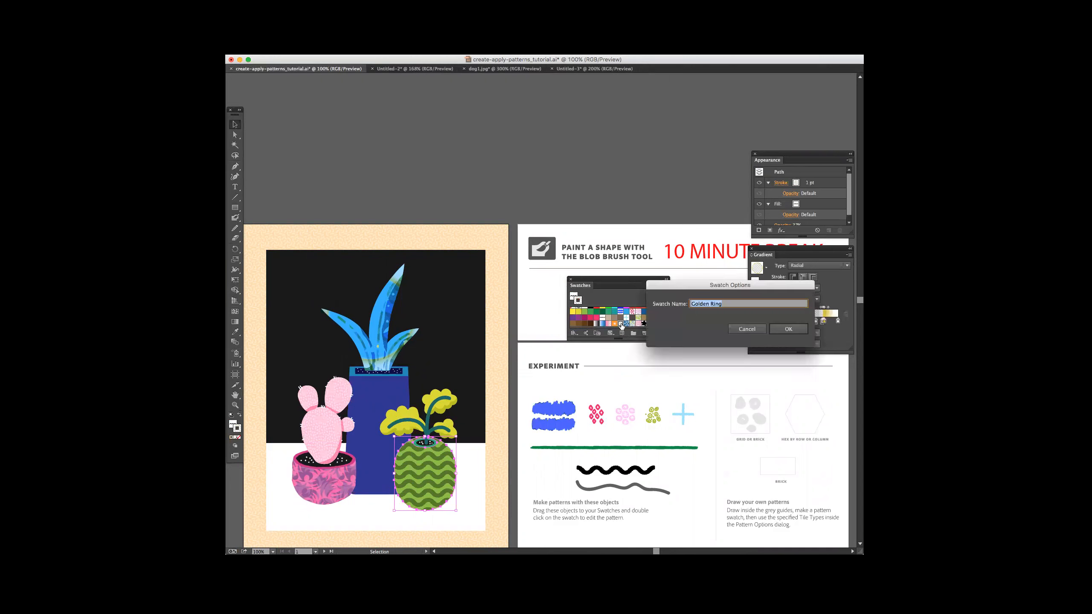
click(747, 328)
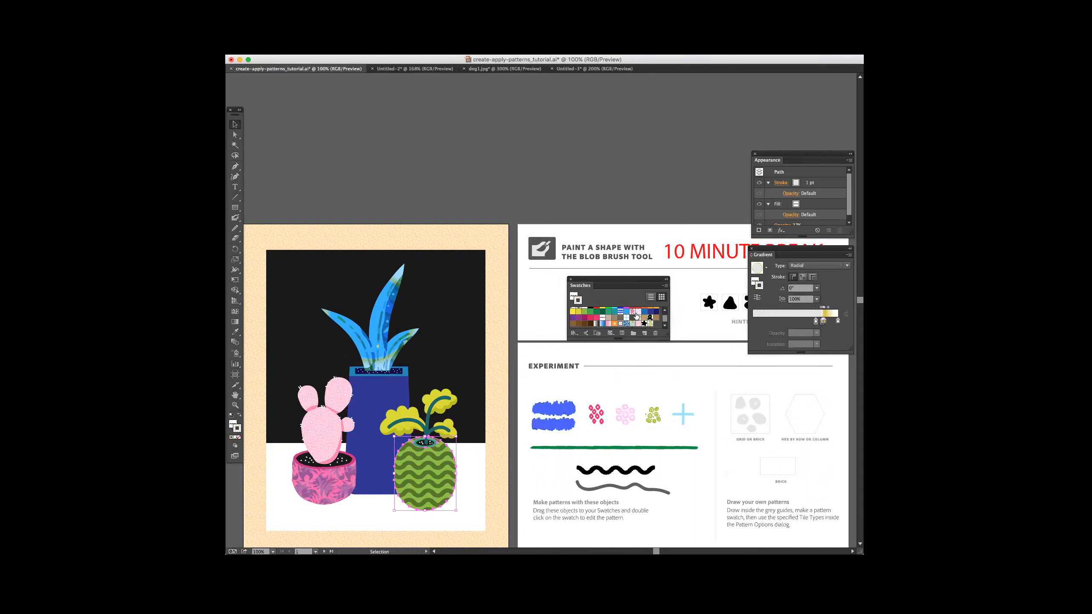
scroll(636, 315, up, 2)
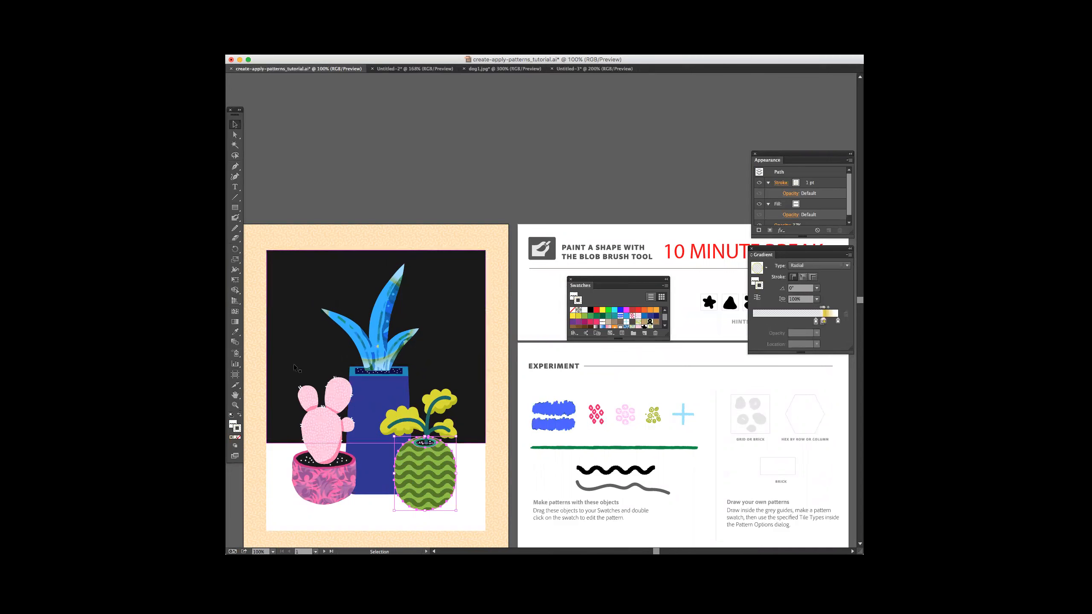
- Remove the green pot's stroke and try several swatches as its fill, ending with the light-blue grid pattern
click(239, 415)
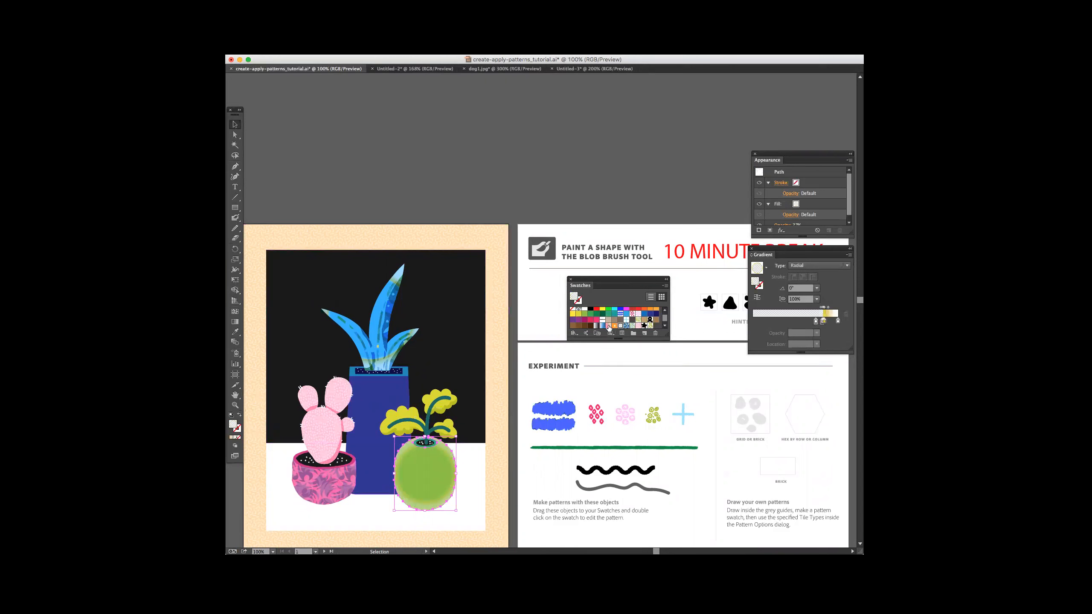
click(638, 313)
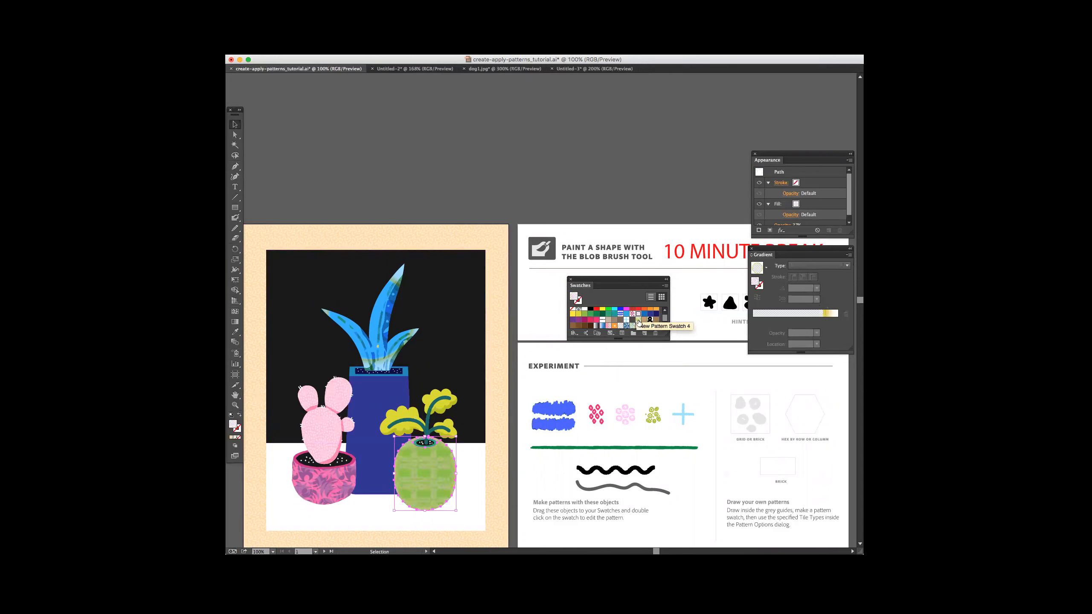
click(638, 319)
click(626, 320)
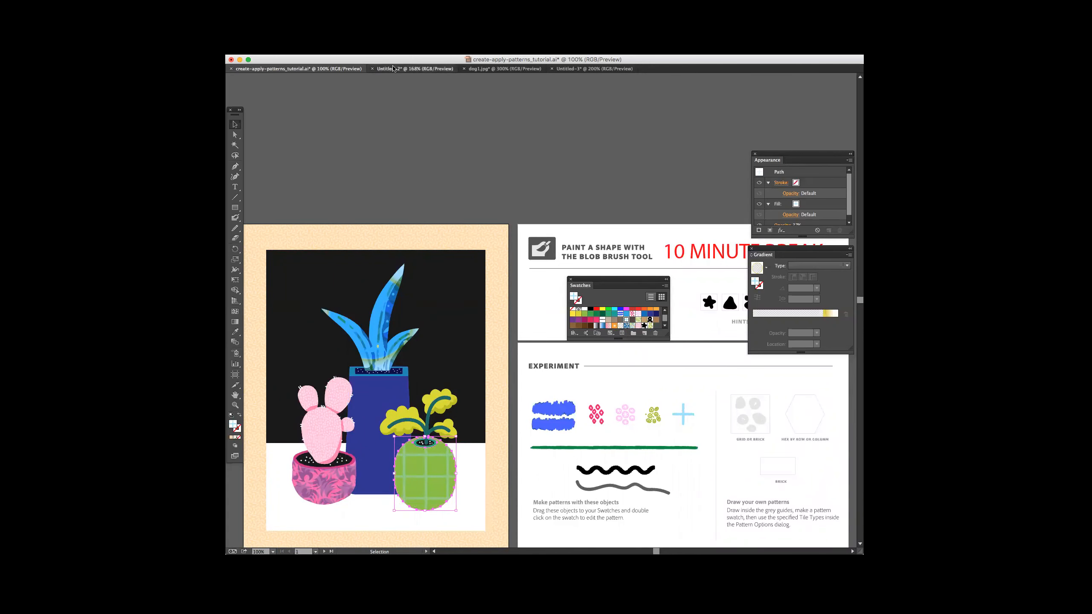
- Switch to the Untitled-2 document and draw a rectangle matching the upper artboard over the wavy lines
click(373, 72)
click(336, 71)
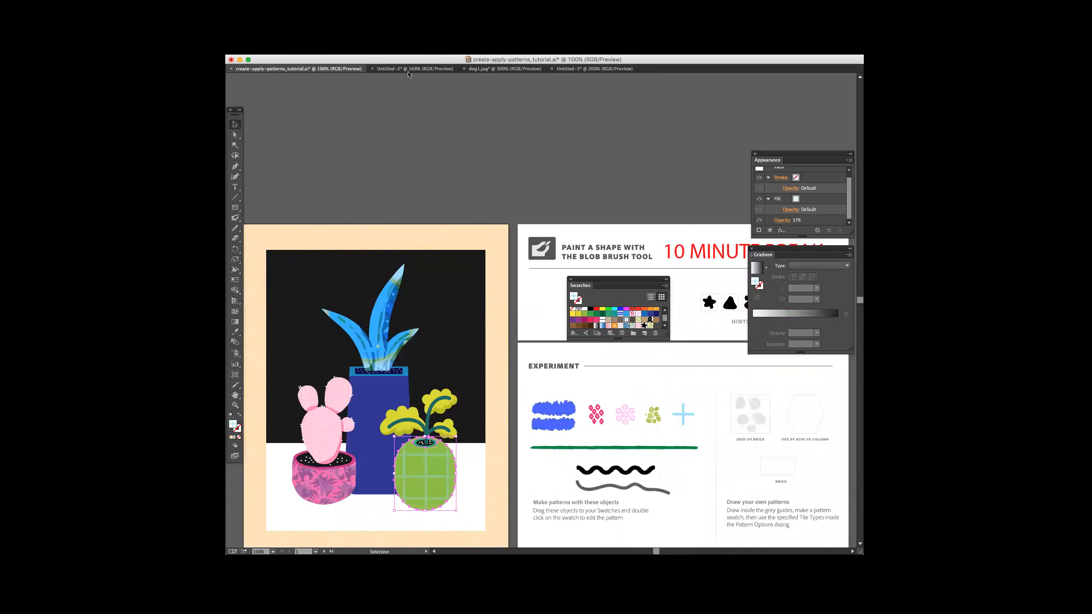
click(576, 70)
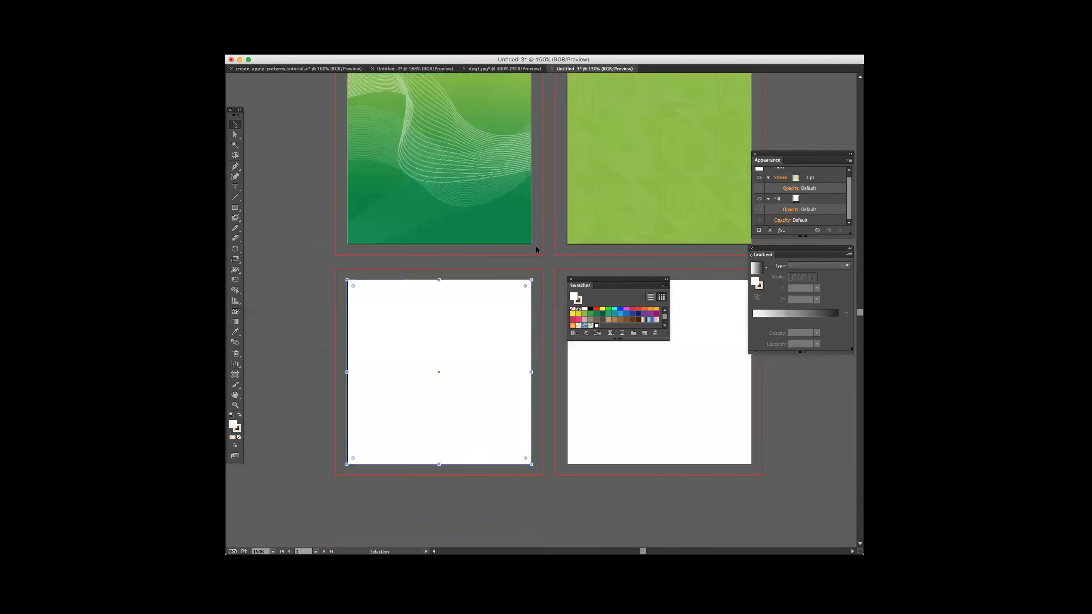
scroll(536, 250, up, 2)
click(414, 69)
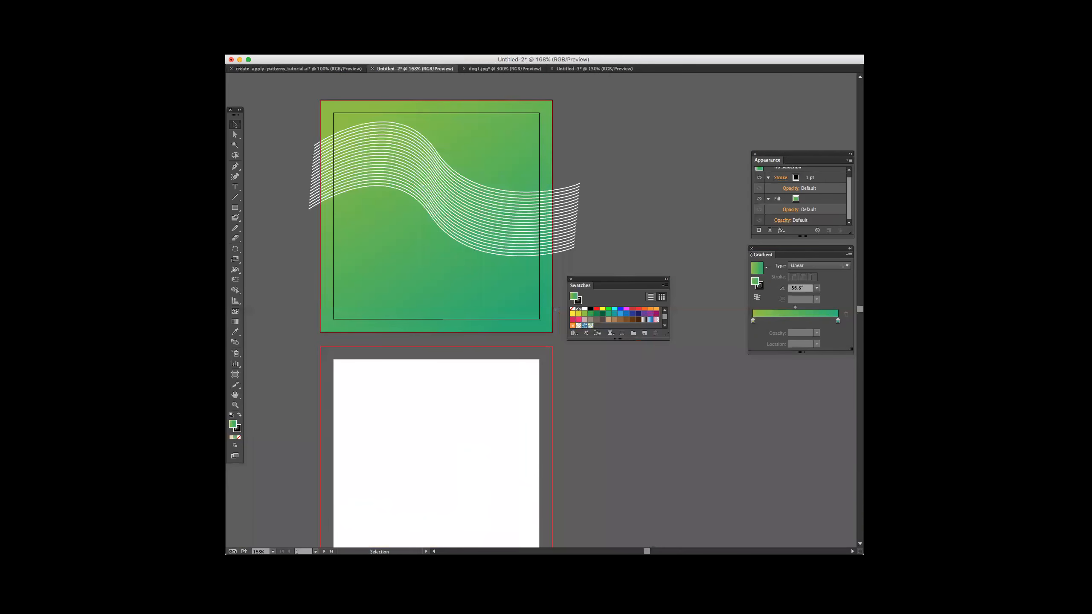
click(235, 208)
drag(334, 113, 558, 336)
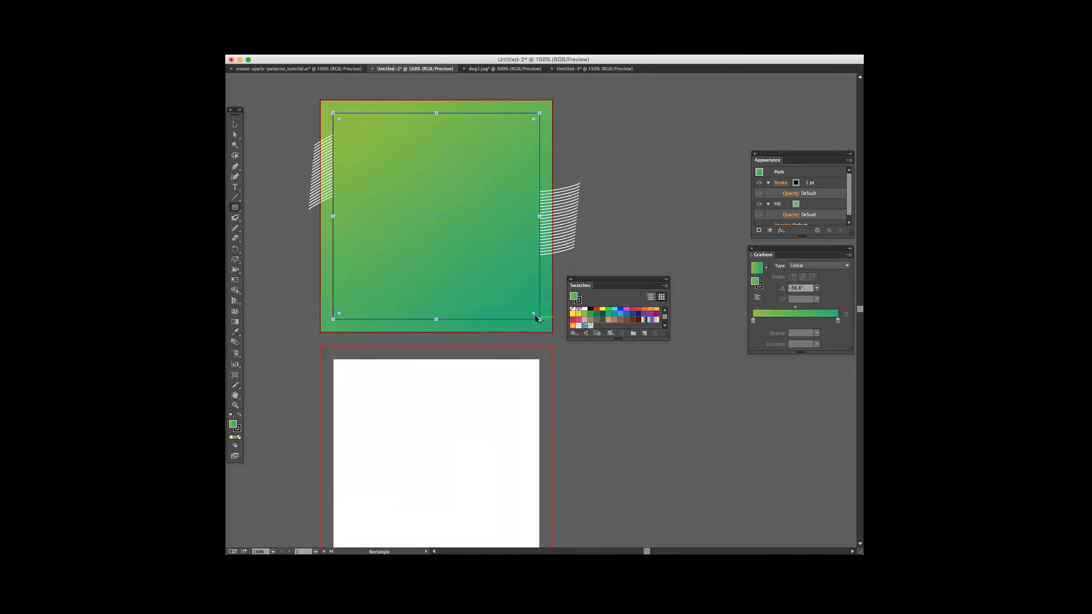
- Set both the fill and the stroke of the new rectangle to none
click(239, 437)
click(237, 428)
click(239, 437)
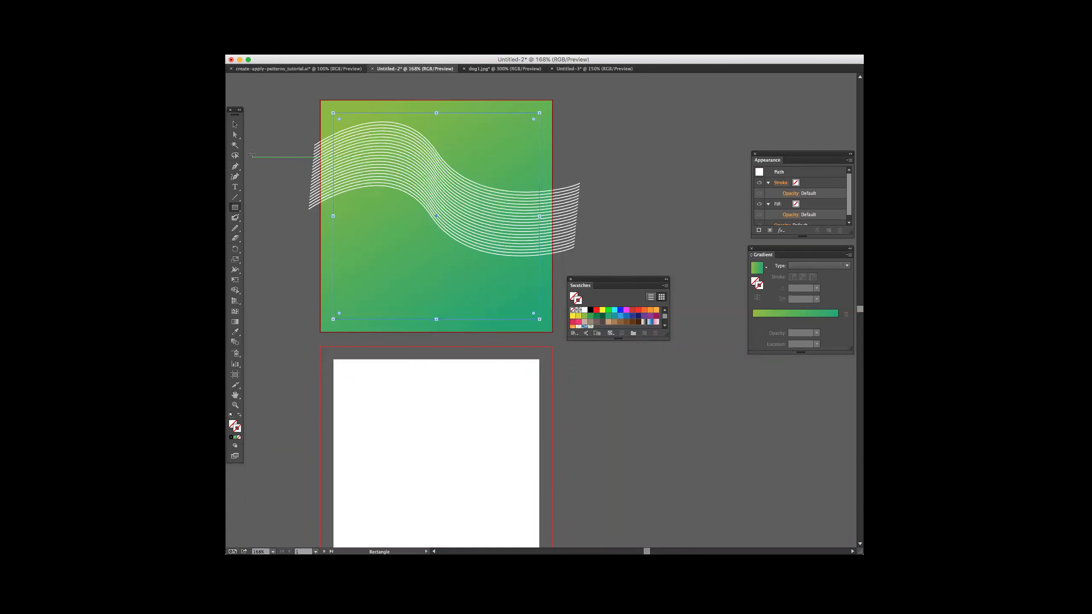
- Select the rectangle, wavy lines and green gradient background, and make a clipping mask from them
key(v)
drag(552, 331, 510, 225)
right_click(510, 225)
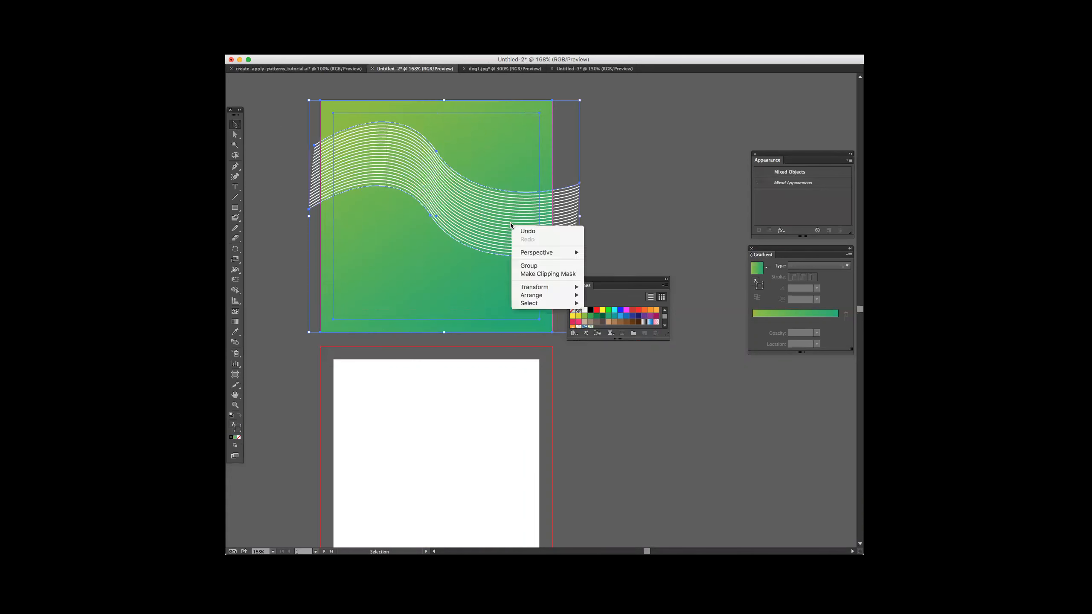
click(574, 272)
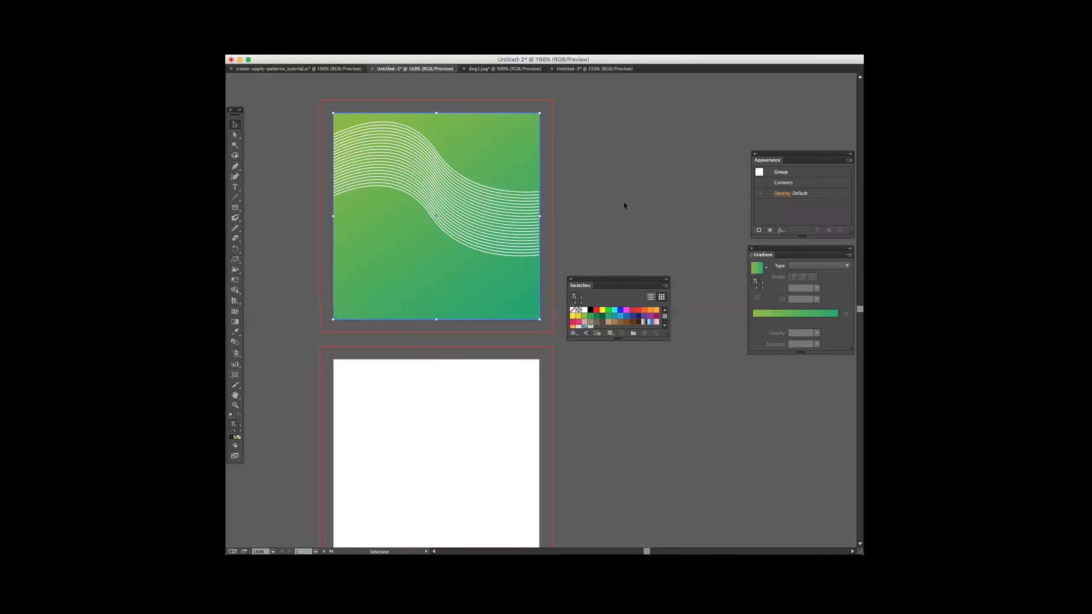
- Try moving the green gradient background down inside the clipping group, and undo the move
double_click(503, 220)
click(540, 137)
double_click(522, 130)
drag(525, 136, 525, 177)
double_click(608, 142)
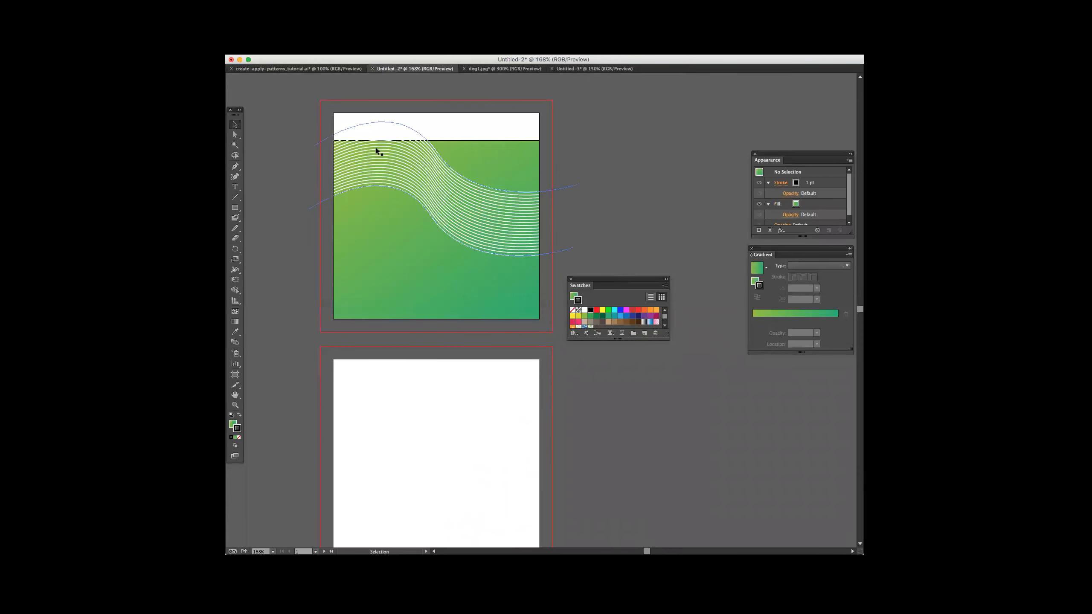
key(a)
key(super+z)
double_click(572, 173)
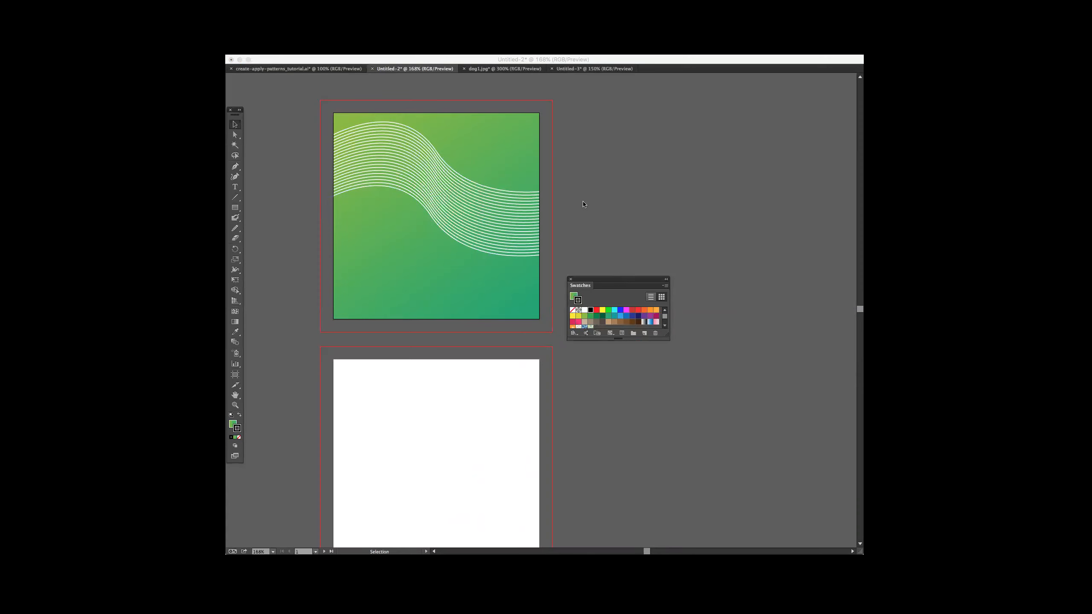
- Move the Swatches panel beneath the Gradient panel with the empty lower artboard in view, and switch to another app
click(602, 195)
scroll(603, 195, down, 5)
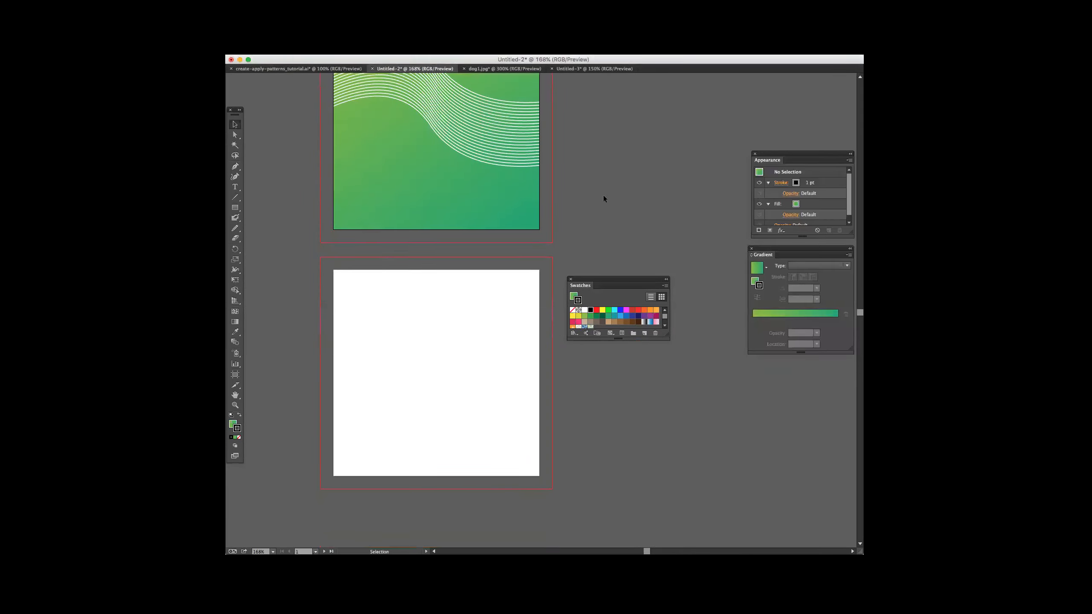
drag(602, 280, 783, 364)
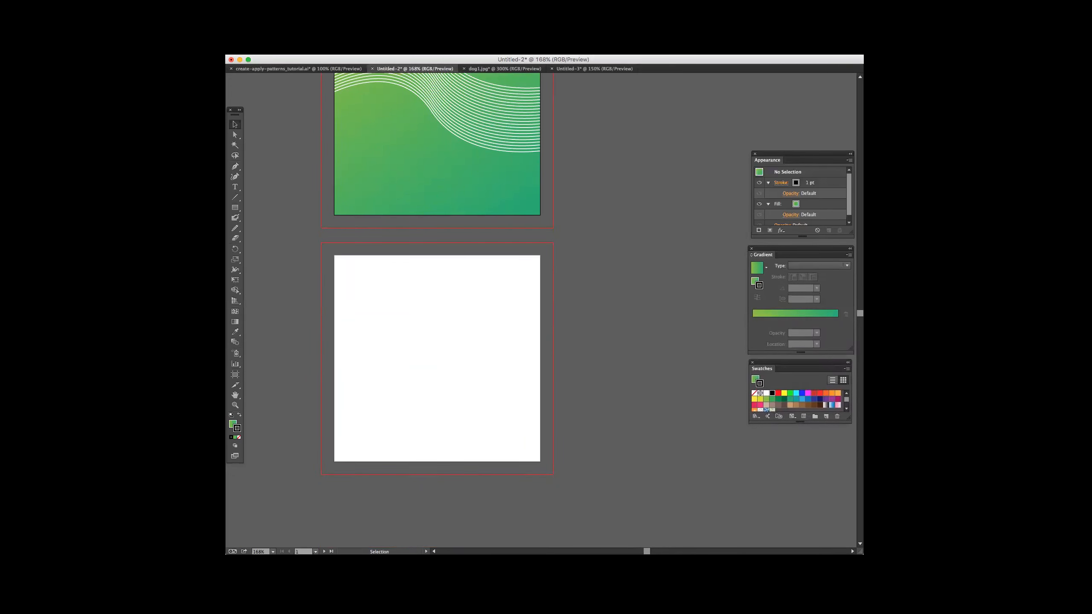
drag(645, 60, 611, 59)
key(super+Tab)
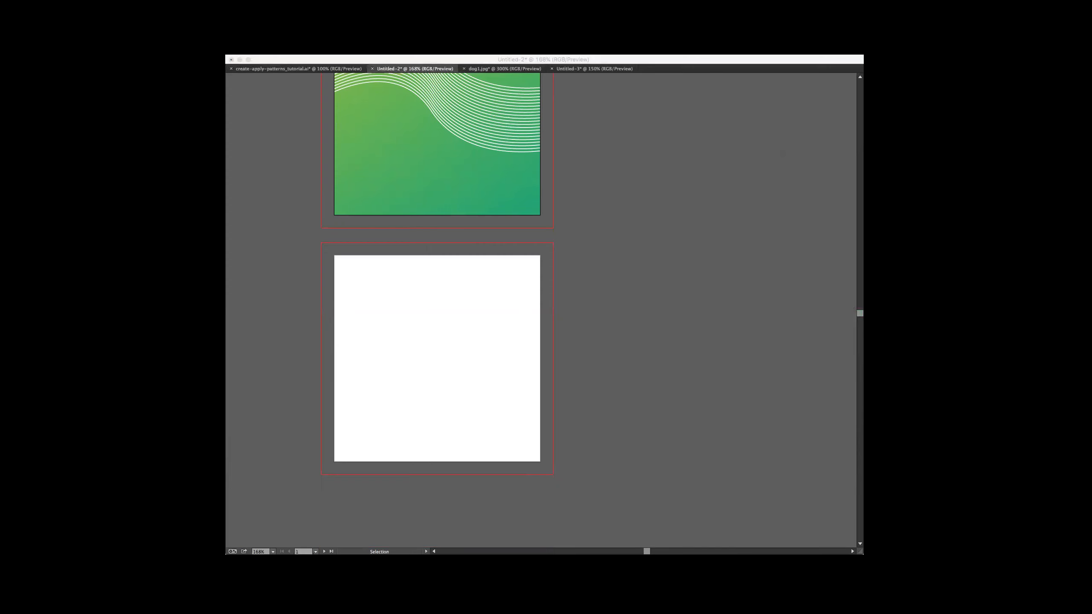
- Return to Illustrator, hide the Appearance and Gradient panels, move the Swatches panel beside the lower artboard, and activate that artboard
click(642, 193)
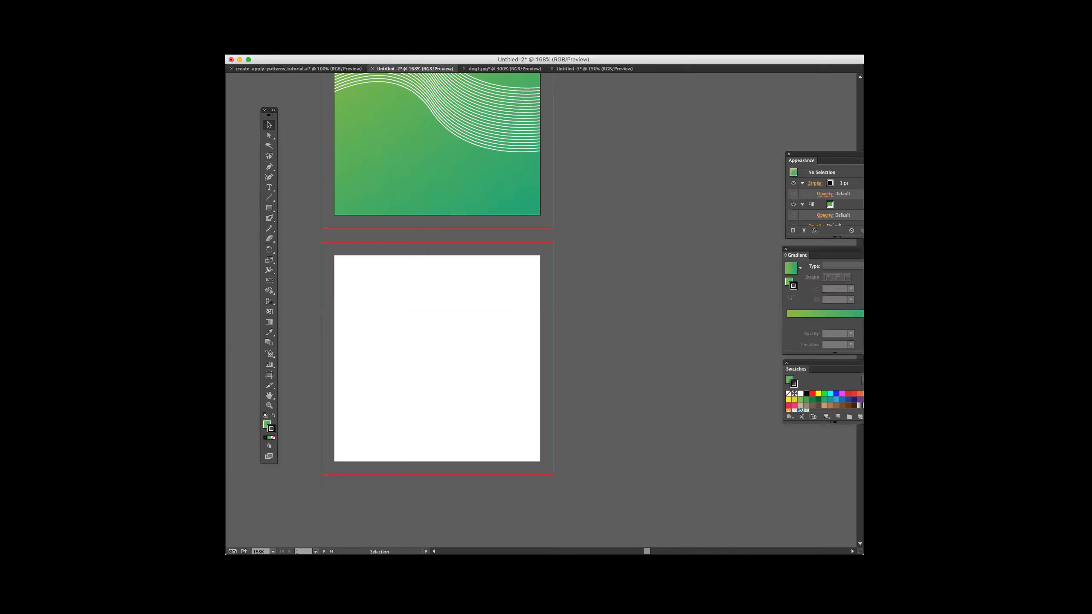
key(shift+F6)
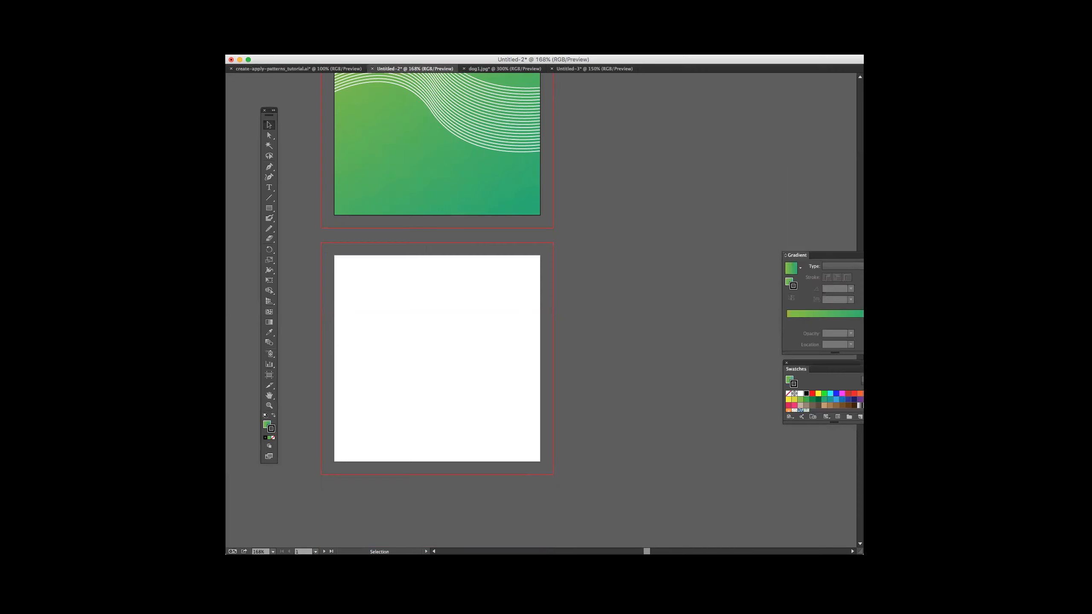
key(super+F9)
drag(803, 370, 681, 308)
click(413, 294)
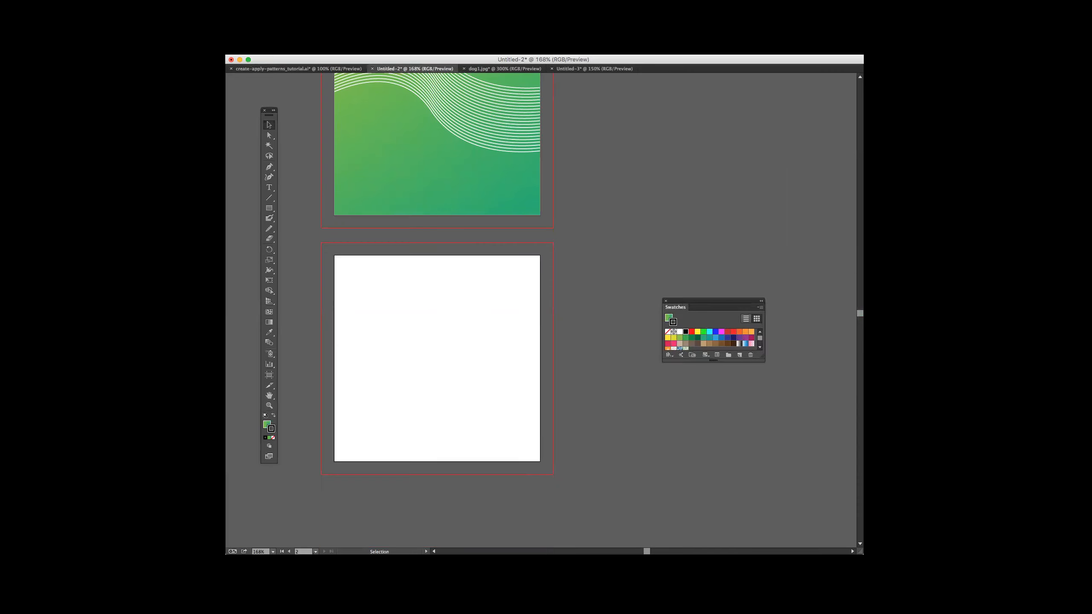
key(super+Tab)
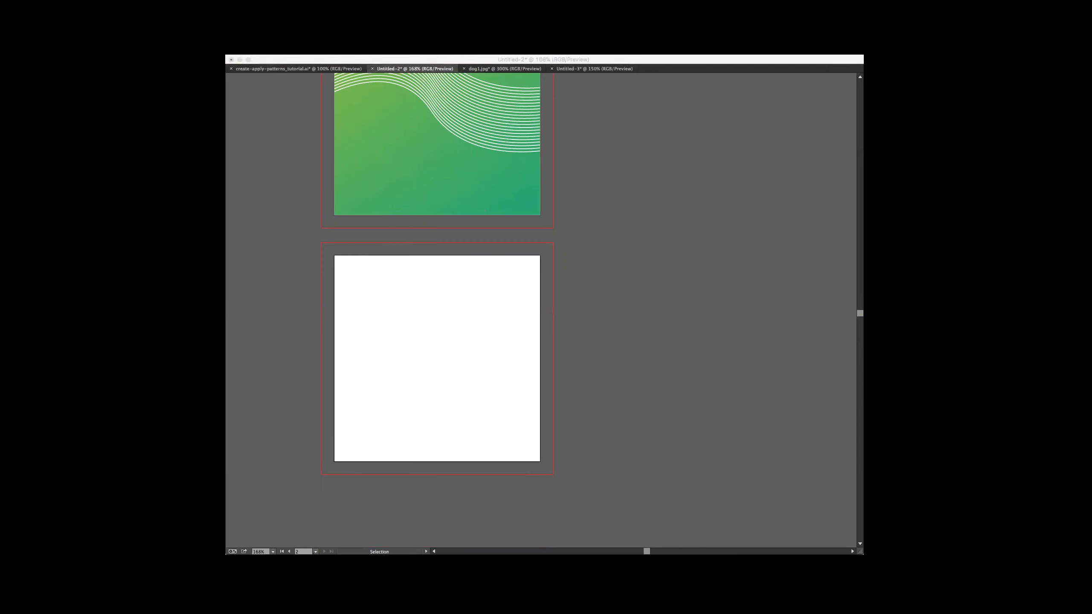
key(super+Tab)
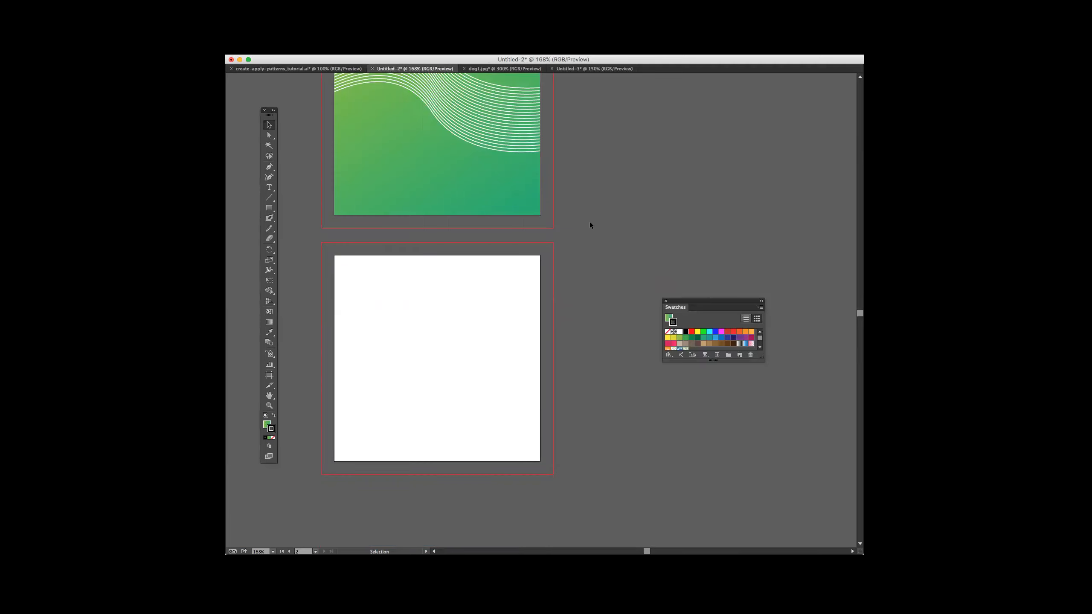
- Cover the empty lower artboard out to its bleed with a rectangle filled dark blue R=46 G=49 B=146 and no stroke
click(269, 207)
drag(321, 242, 553, 475)
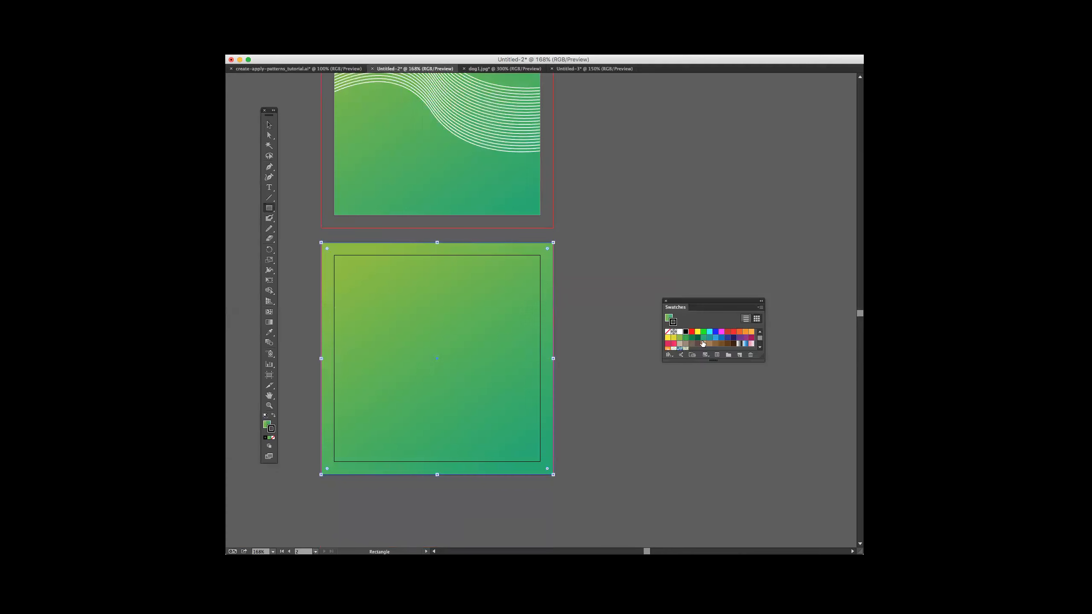
click(727, 337)
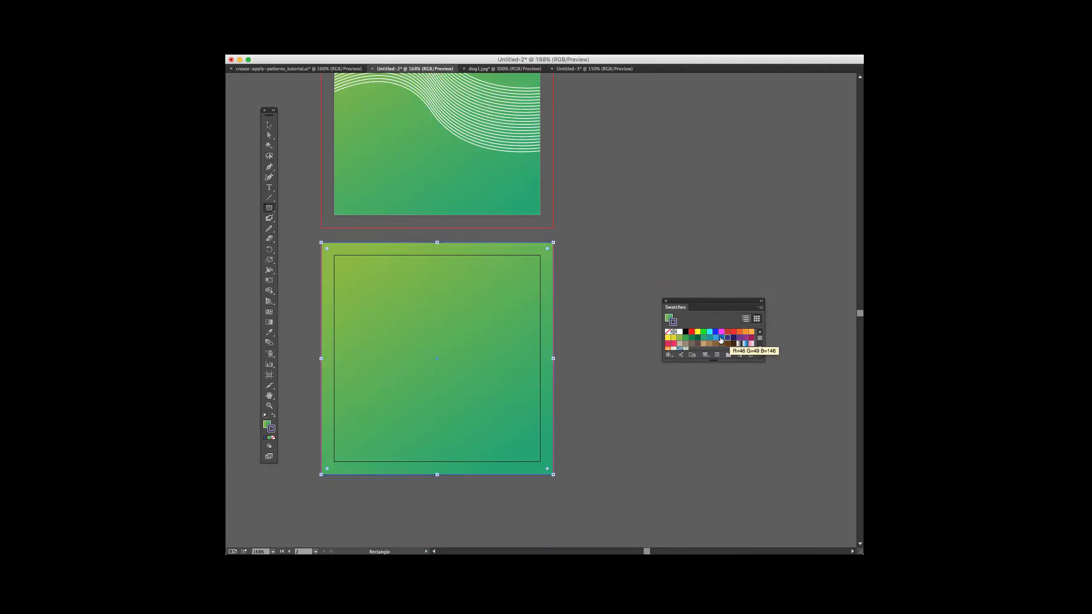
click(274, 415)
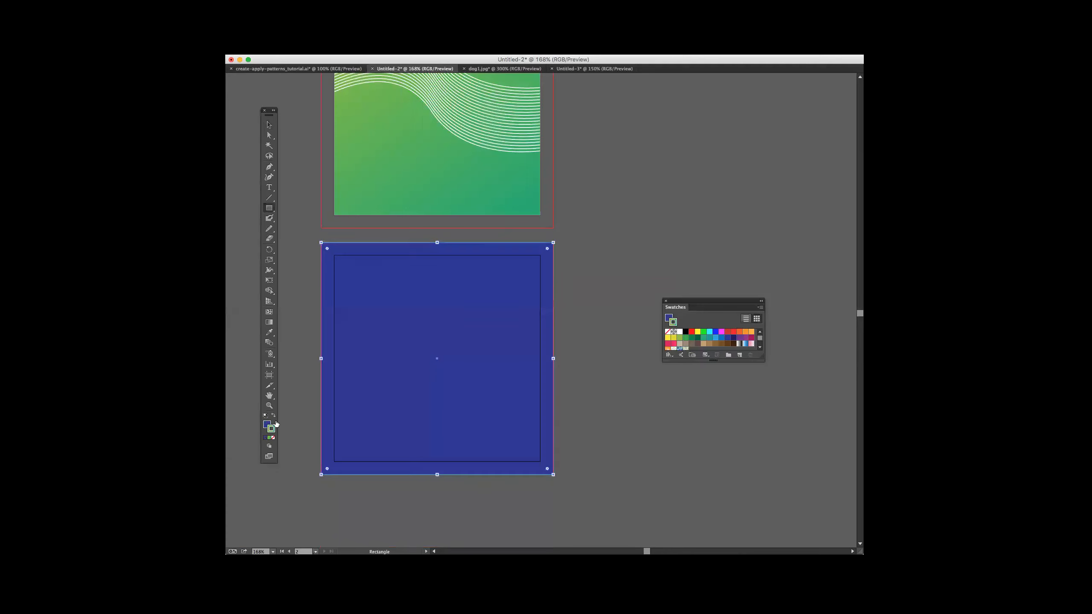
click(273, 437)
key(v)
click(590, 265)
scroll(590, 265, down, 5)
scroll(590, 265, left, 2)
scroll(589, 265, left, 1)
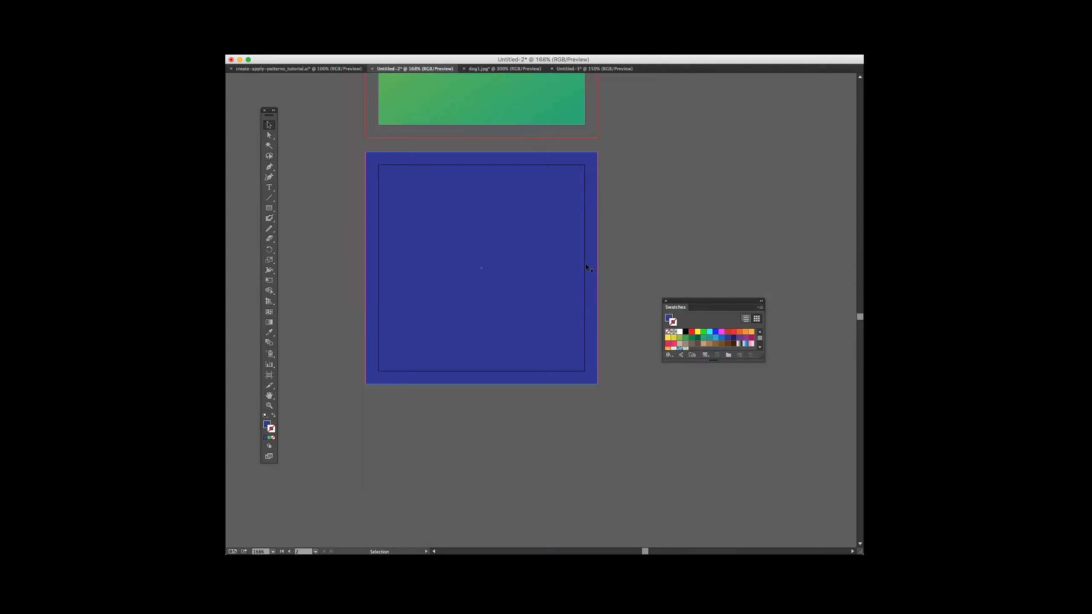
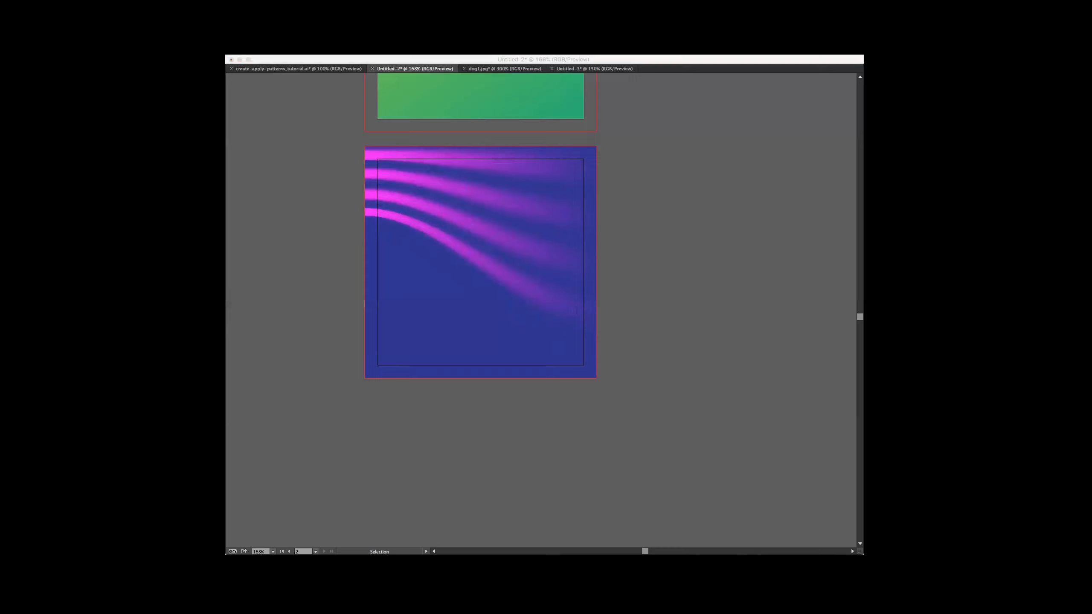
- Bring in the gradient mesh reference image, scale it down over the lower artboard, and delete it
drag(439, 225, 443, 226)
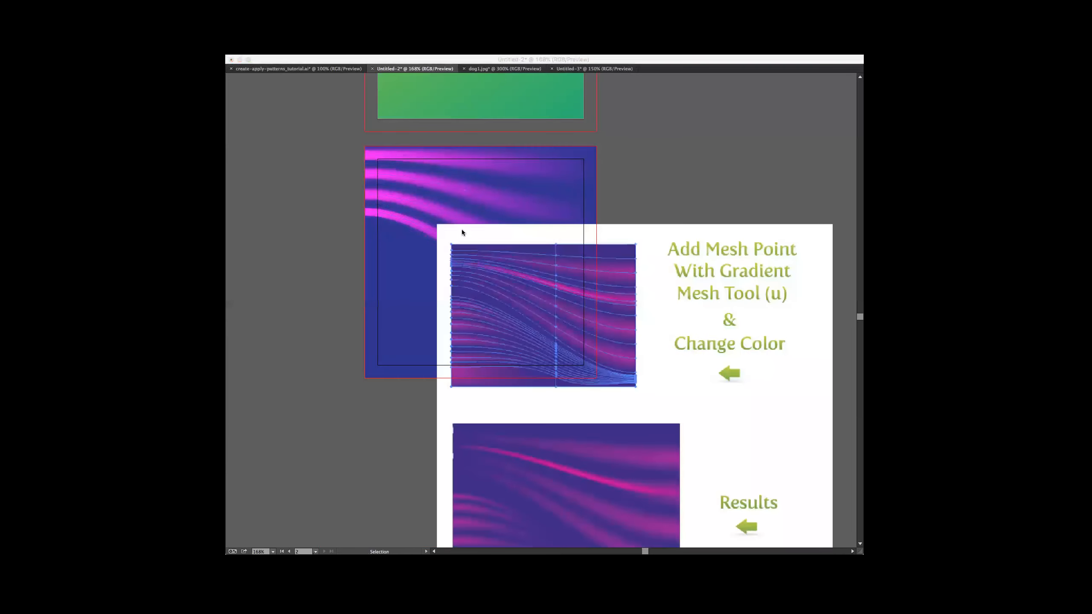
click(548, 259)
drag(594, 254, 560, 223)
drag(631, 251, 578, 201)
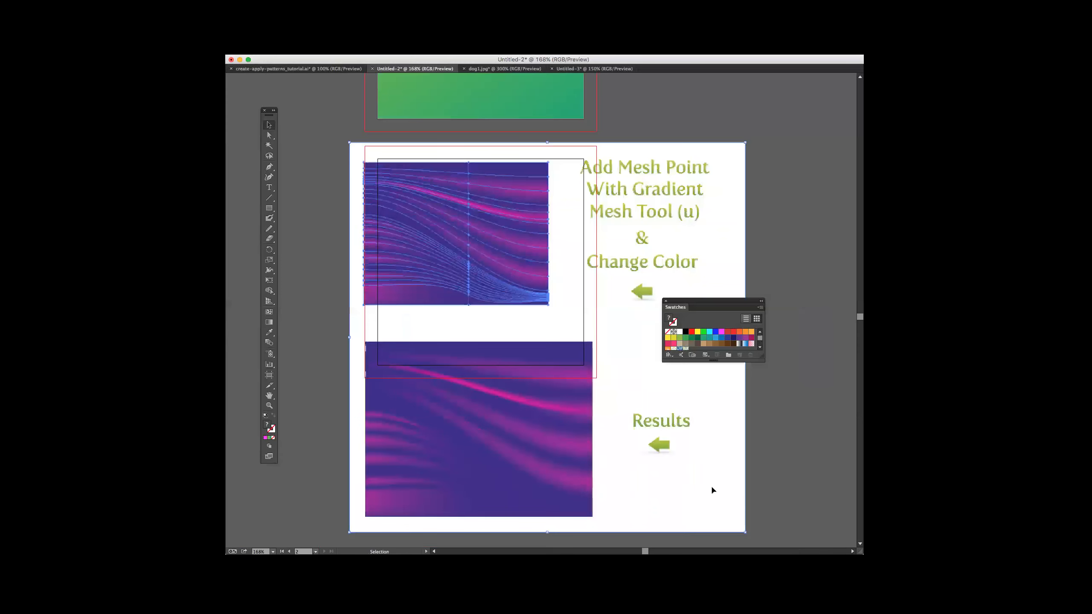
drag(745, 532, 688, 501)
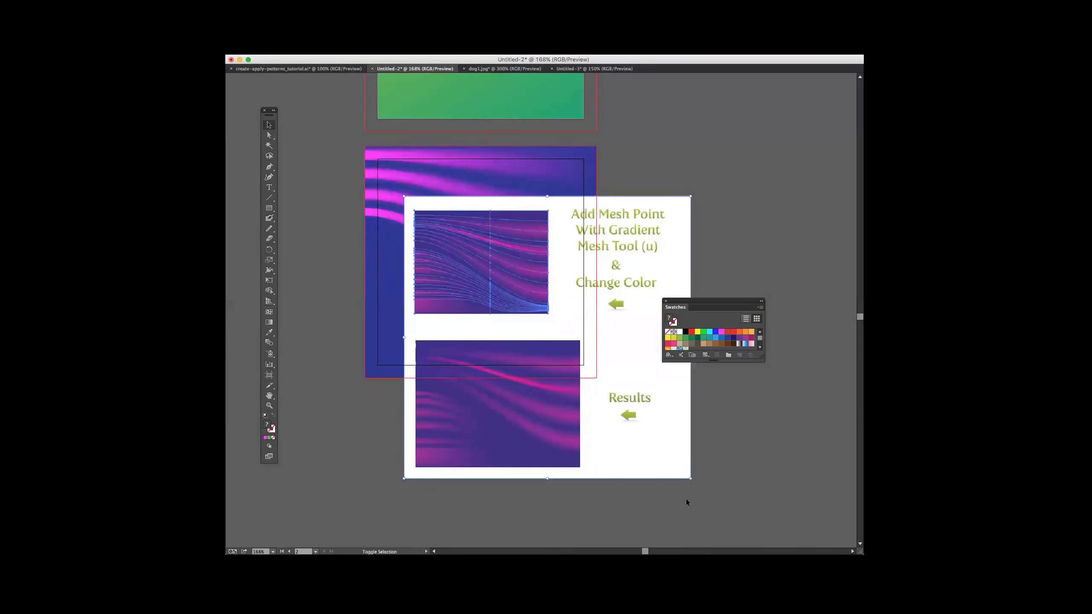
drag(627, 420, 619, 374)
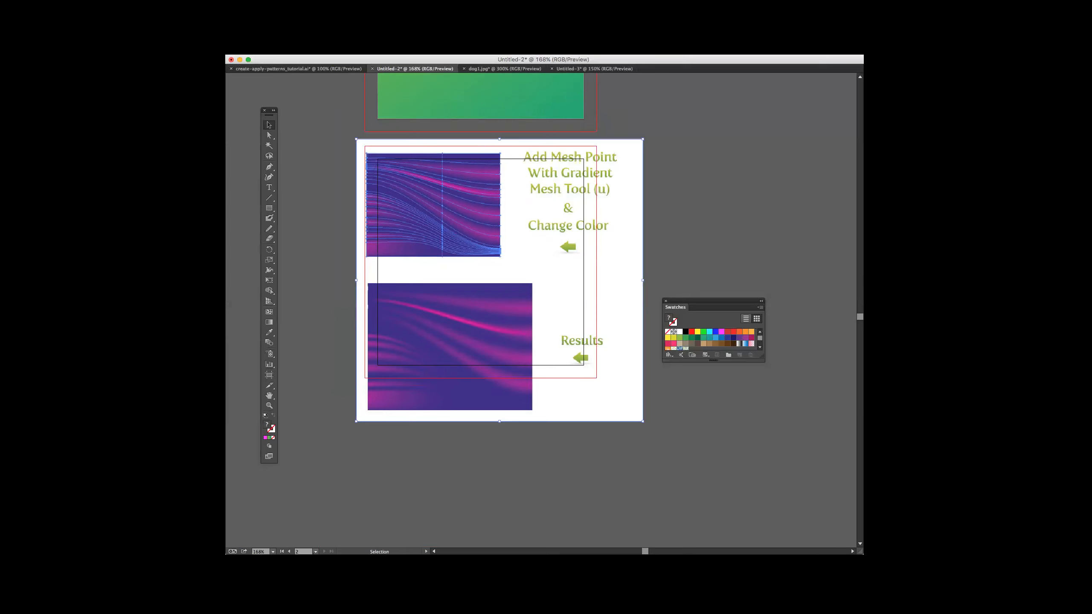
key(Delete)
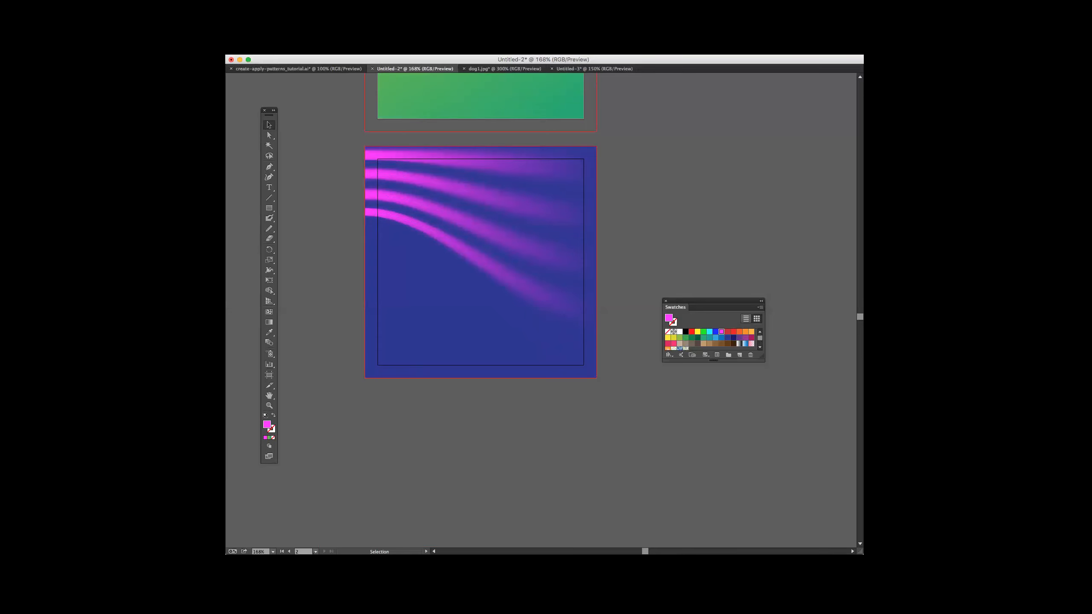
- Review the artwork in Untitled-2, Untitled-3 and the pattern tutorial document, with the green patterned square isolated in Untitled-3
scroll(512, 193, up, 10)
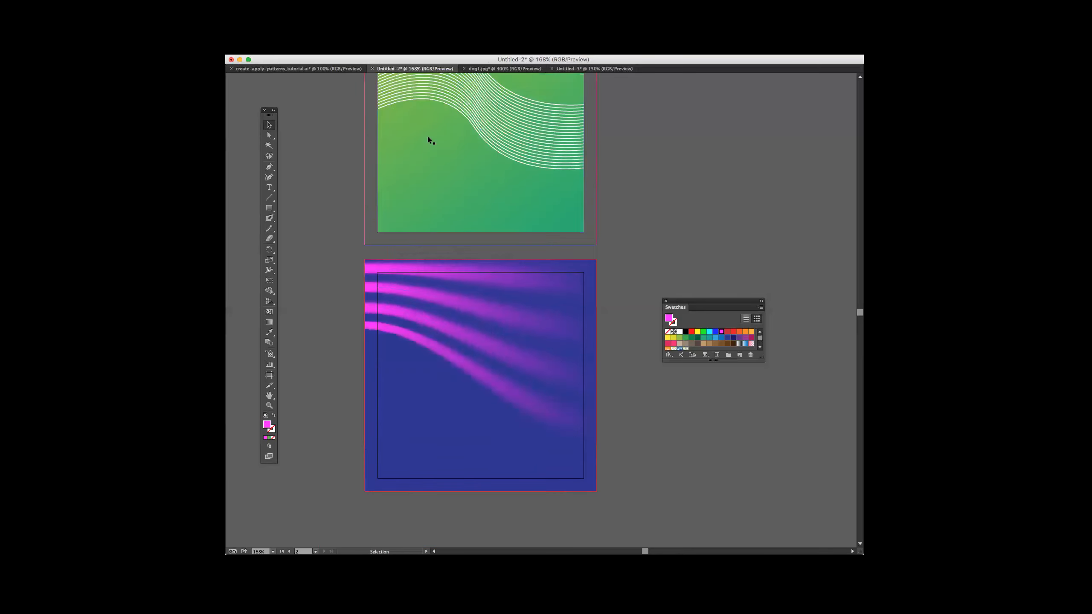
scroll(533, 80, up, 3)
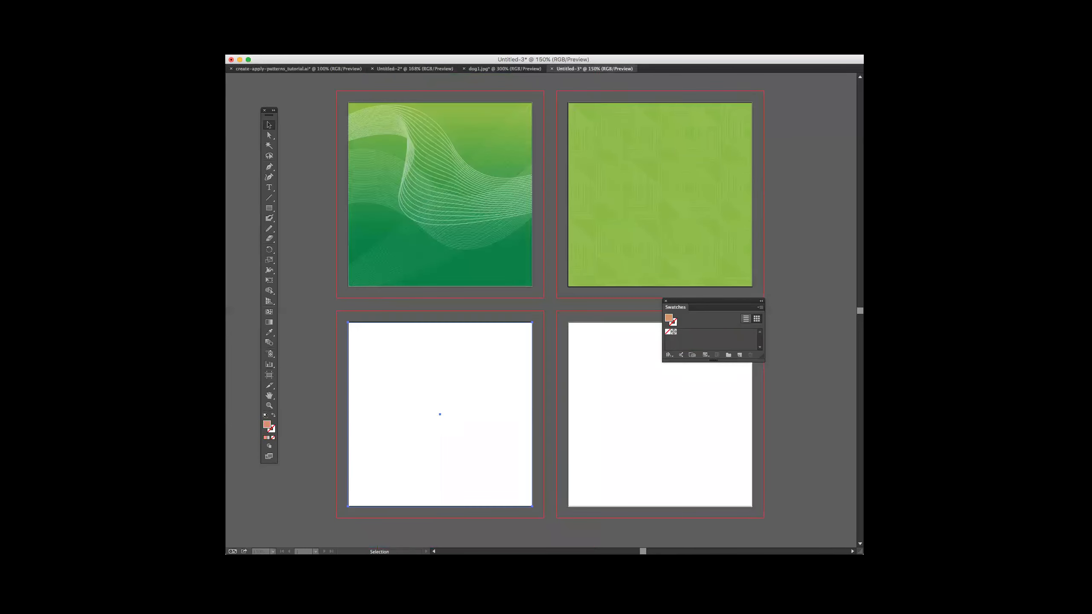
double_click(579, 195)
click(339, 69)
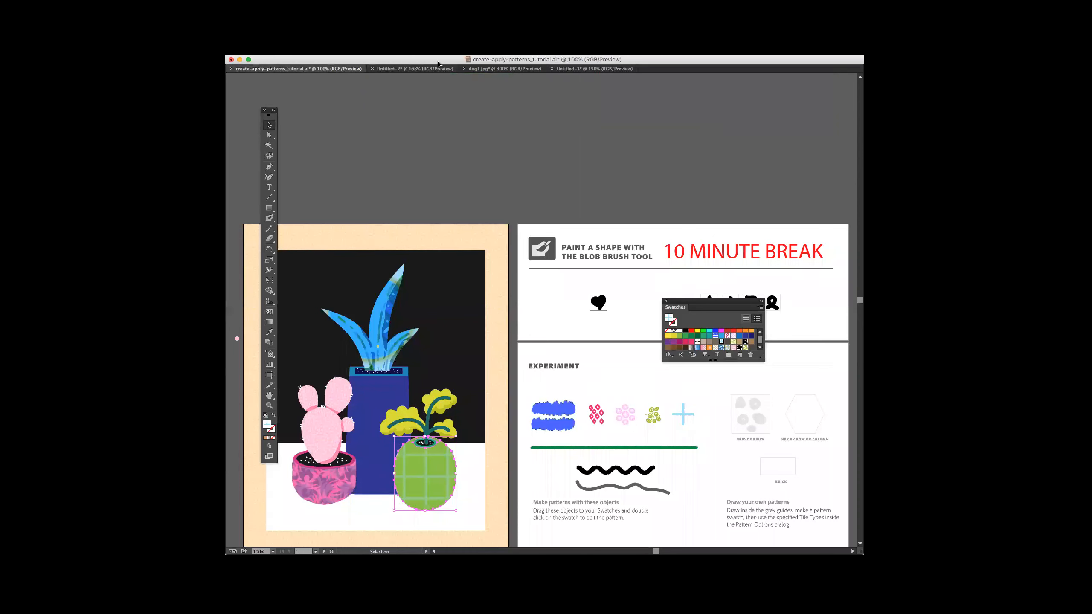
click(427, 71)
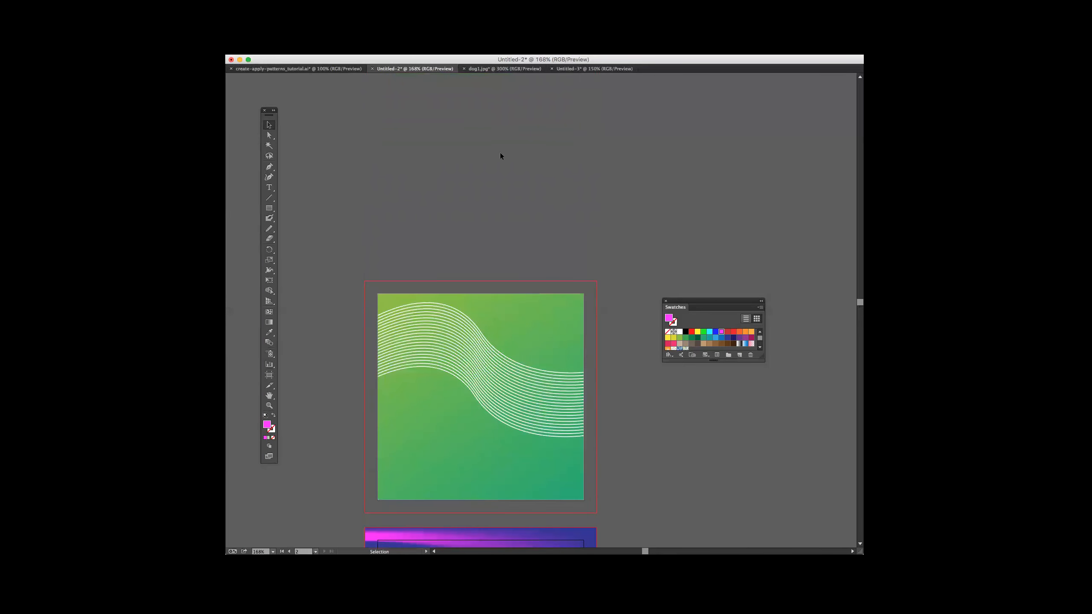
click(567, 70)
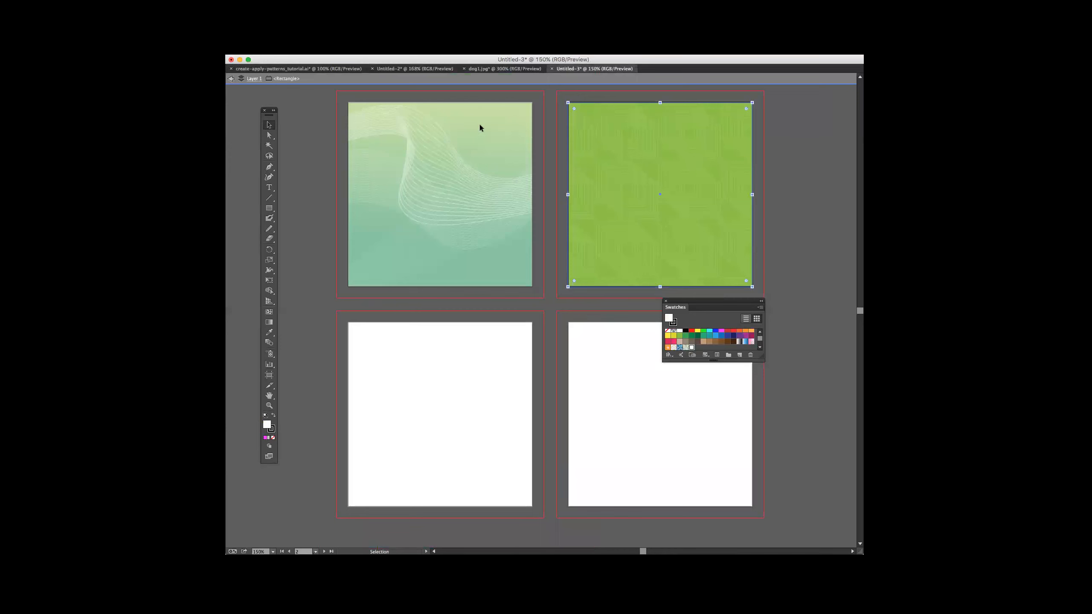
- Copy the whole potted plant illustration from create-apply-patterns_tutorial.ai and paste it into Untitled-3
click(316, 70)
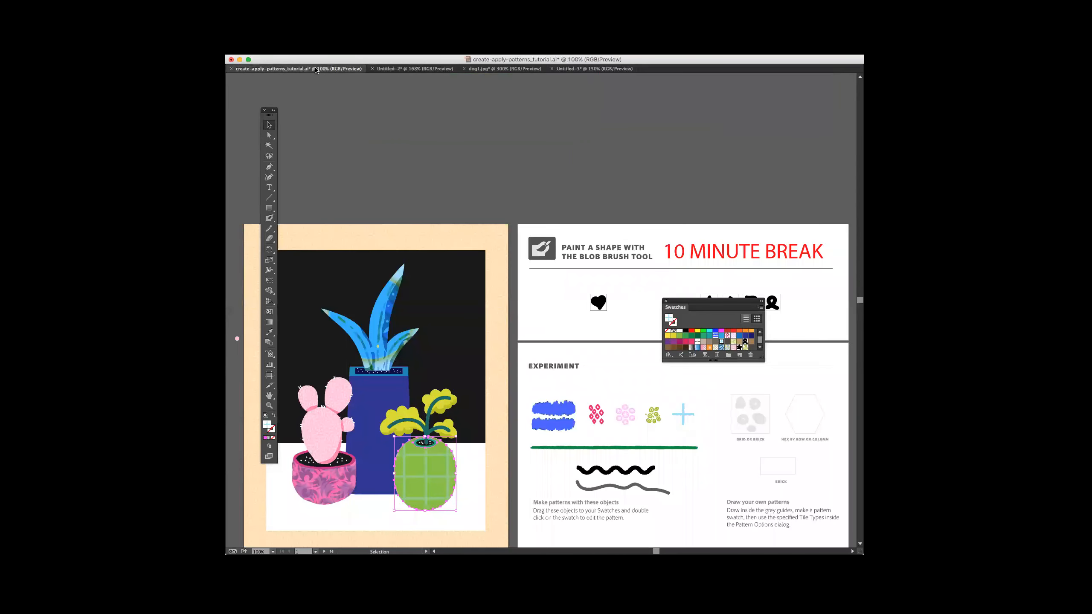
scroll(495, 207, down, 3)
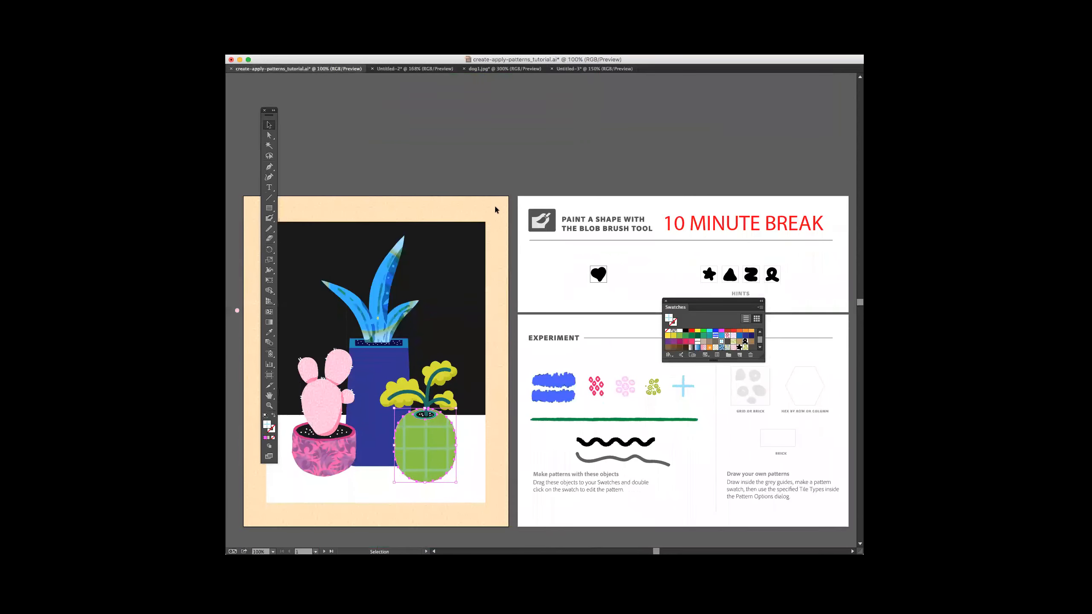
scroll(505, 200, left, 3)
drag(504, 318, 323, 489)
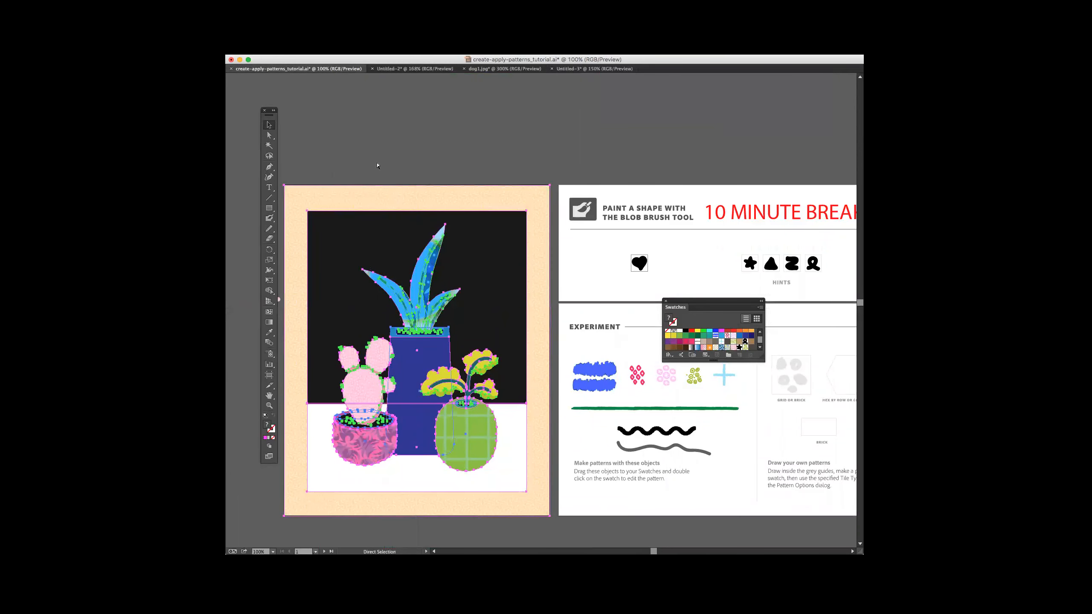
click(568, 71)
key(super+v)
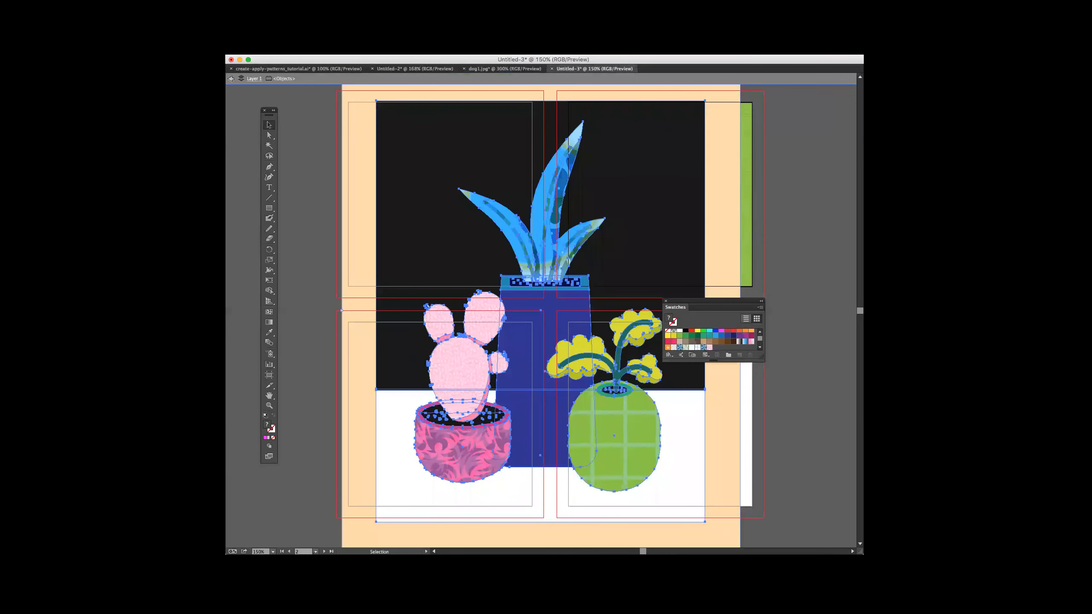
- Remove the peach frame and black background from the pasted illustration, and scale the plants down onto the empty lower-left artboard
click(717, 166)
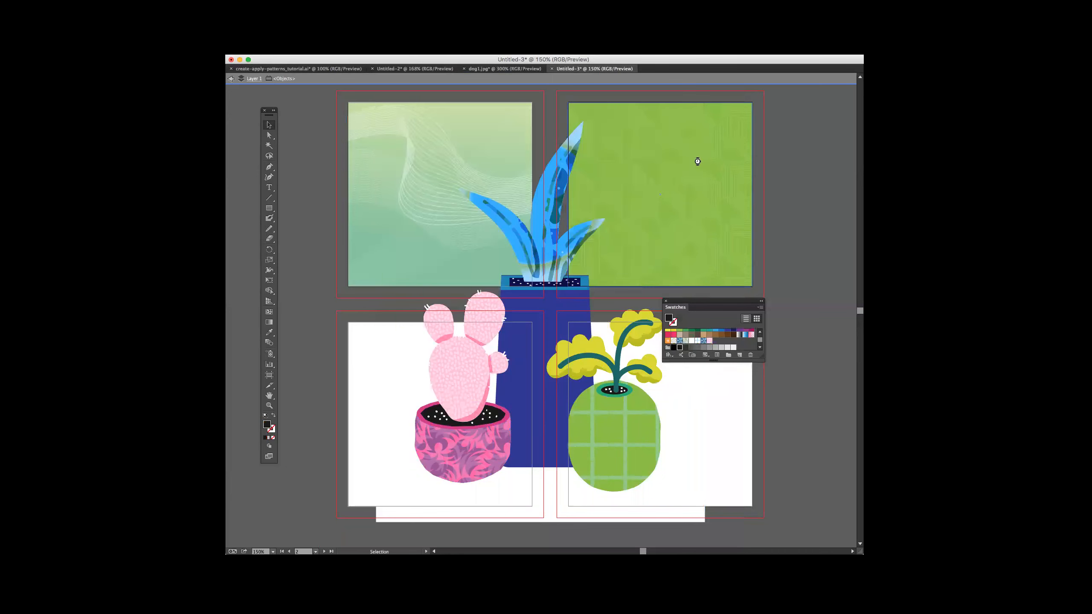
scroll(400, 211, left, 1)
drag(310, 181, 700, 502)
shift+click(754, 169)
drag(706, 121, 616, 233)
drag(577, 366, 469, 465)
drag(512, 421, 518, 419)
click(568, 458)
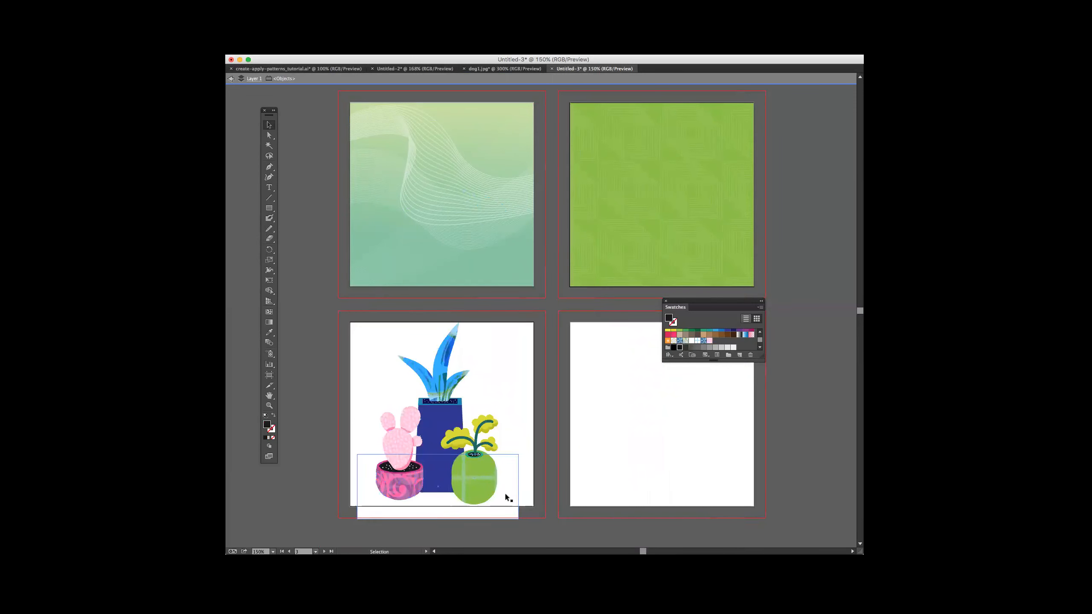
- Delete the leftover white rectangle behind the plants and exit isolation mode
click(509, 485)
key(Delete)
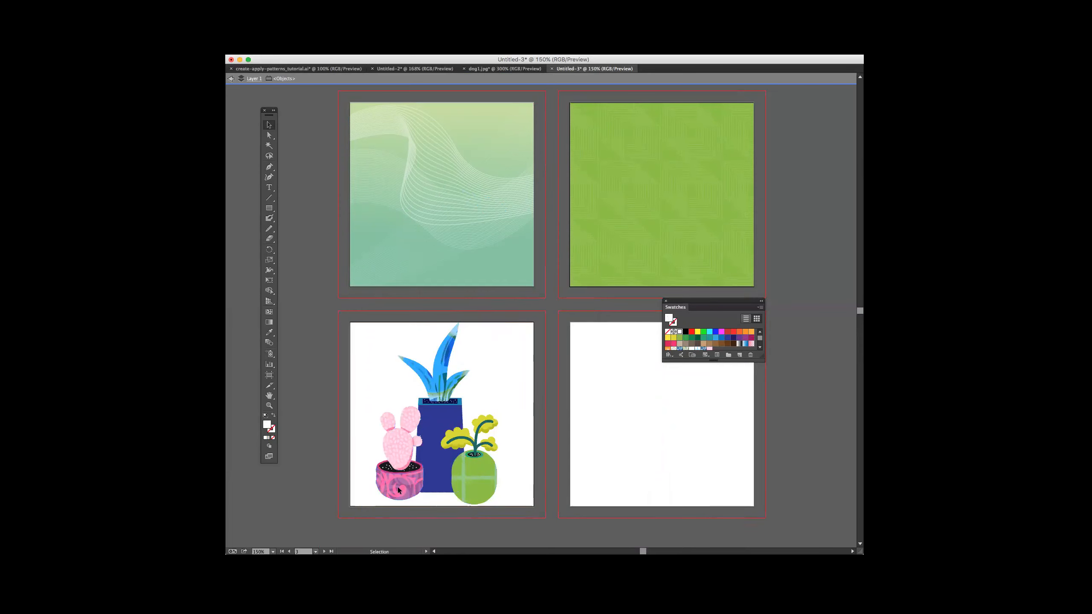
click(434, 409)
click(510, 395)
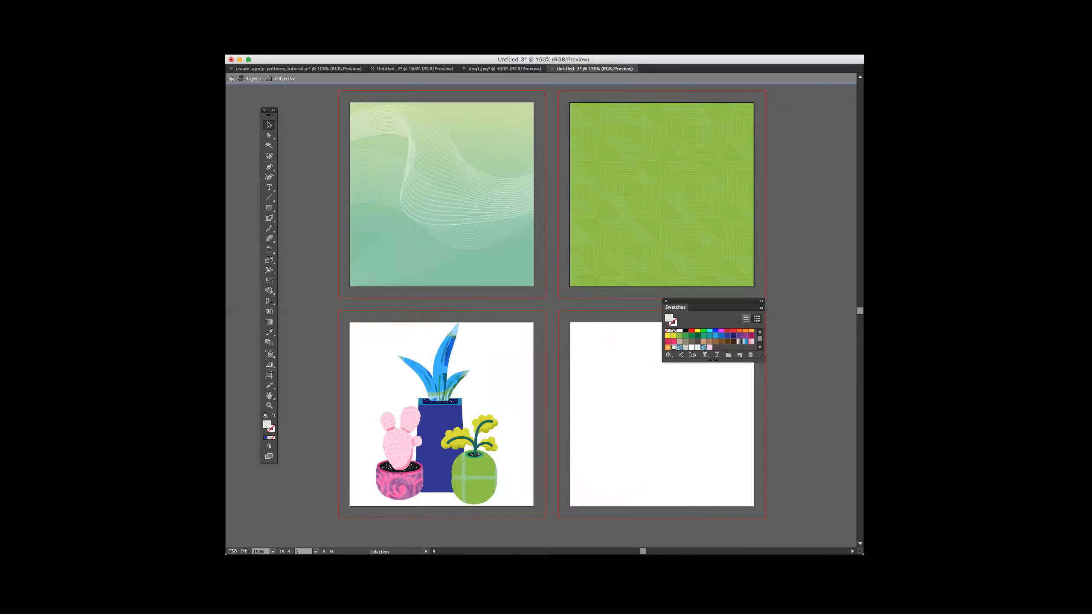
key(Escape)
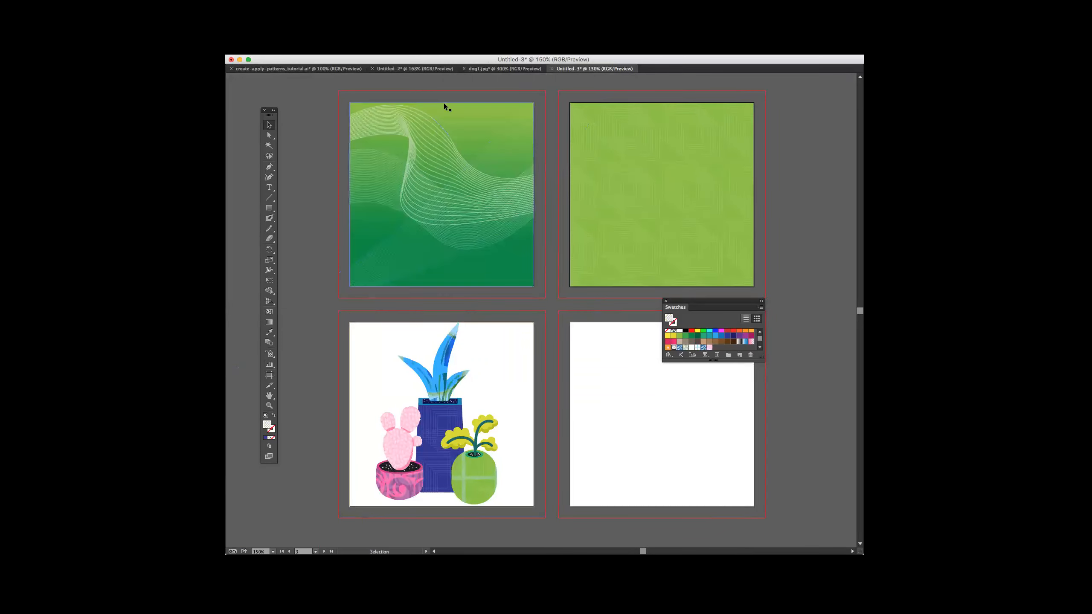
- Return to Untitled-2, select the magenta and blue mesh artwork on the lower artboard, and check the available save and export commands
click(401, 70)
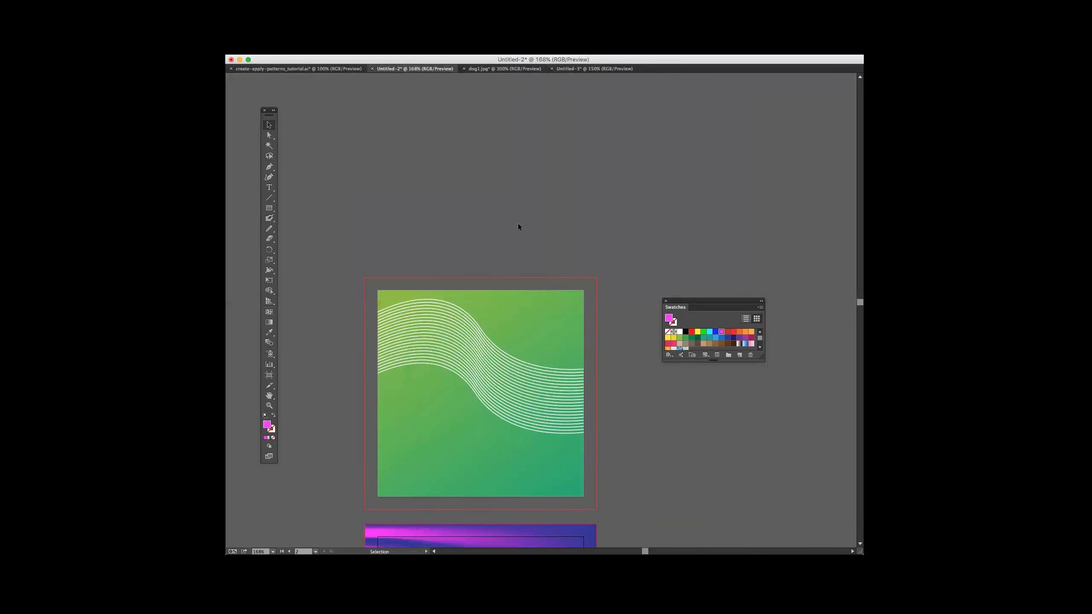
scroll(518, 224, down, 5)
scroll(518, 223, down, 3)
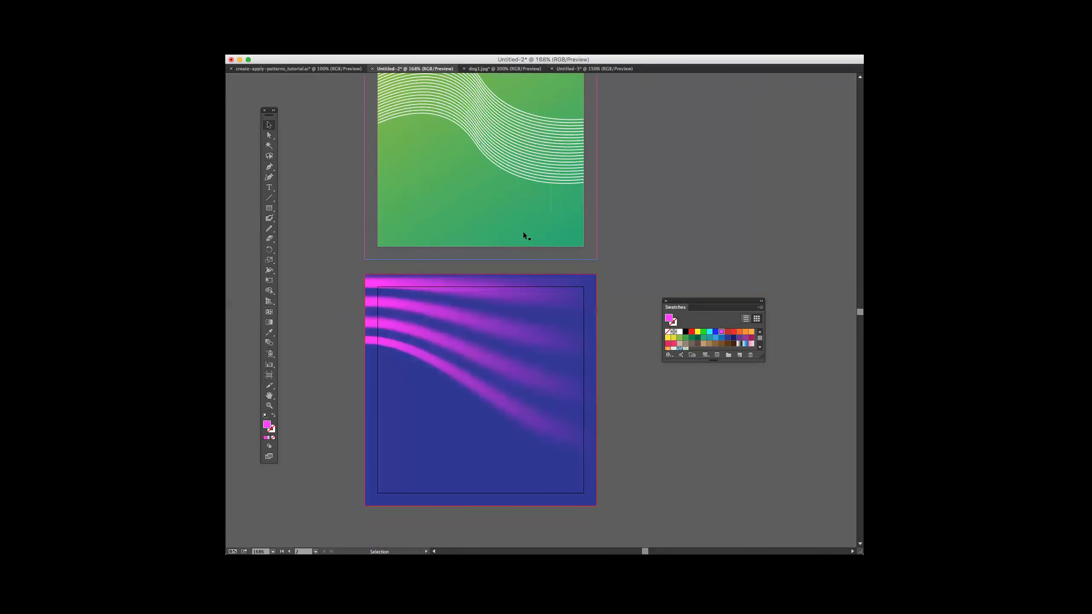
click(594, 283)
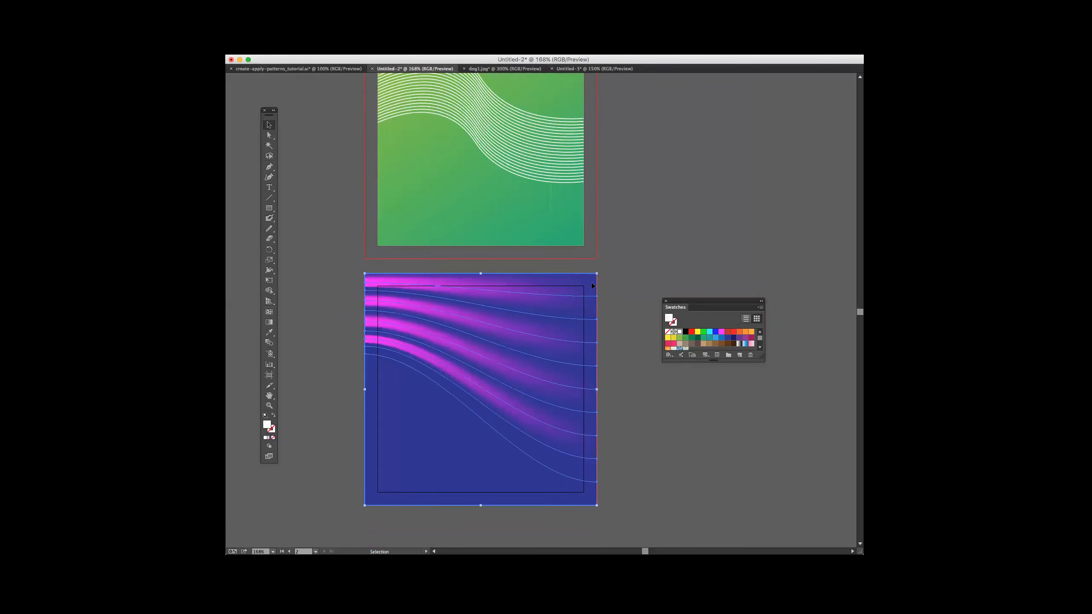
scroll(592, 285, down, 1)
click(275, 12)
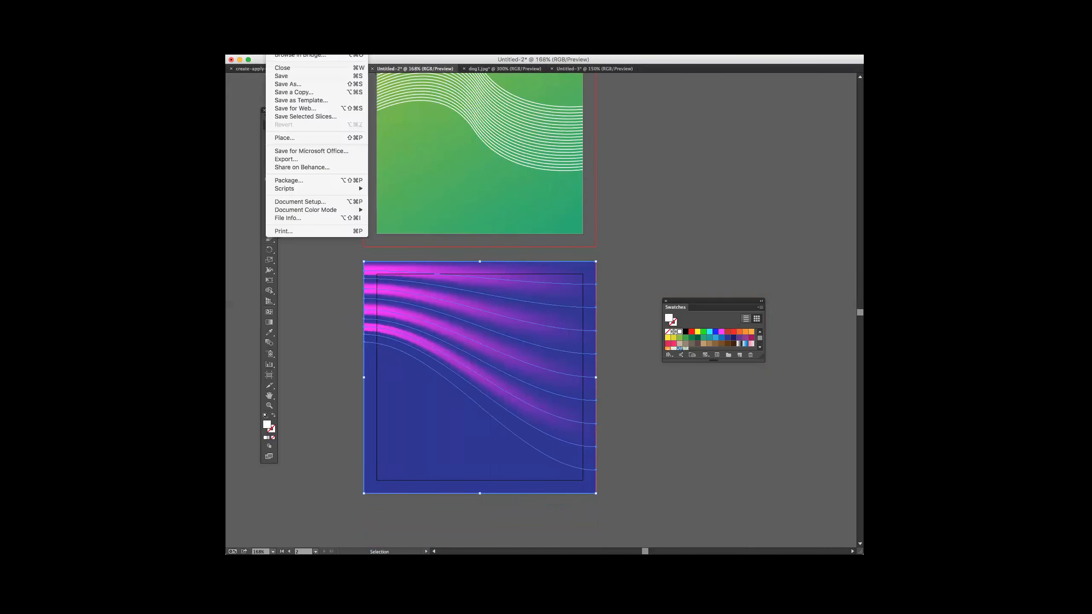
click(667, 258)
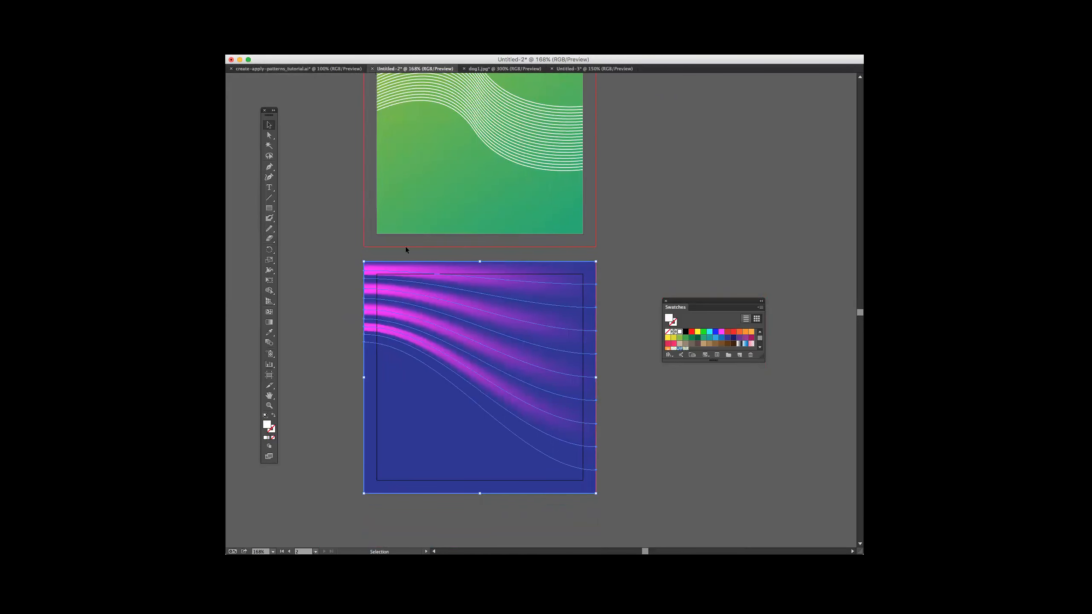
scroll(367, 238, up, 5)
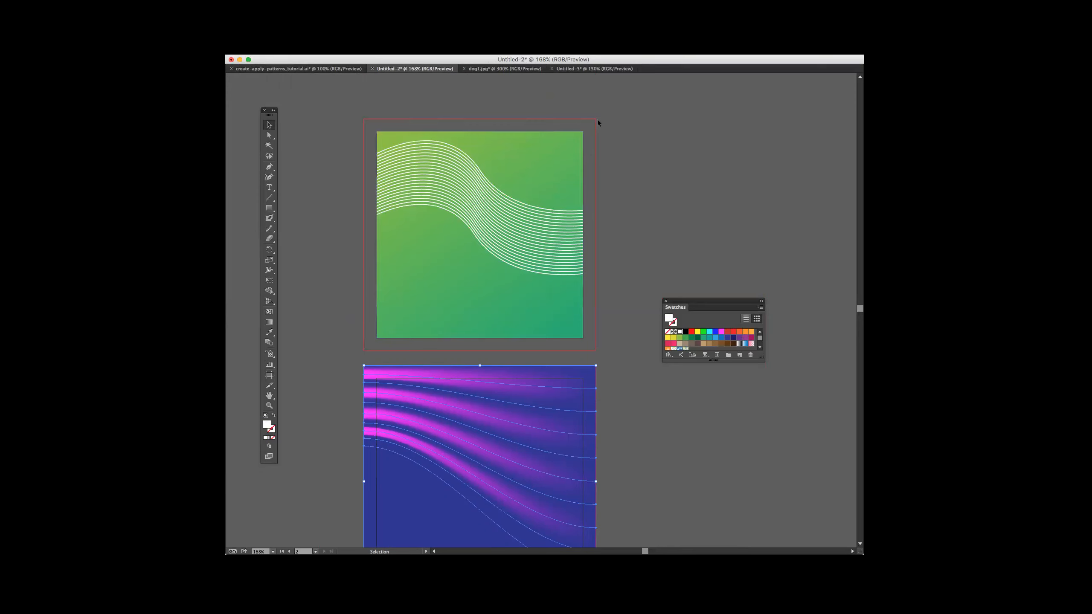
- Stretch the green gradient artwork with white wavy lines out to the bleed edges on all sides of its artboard
click(574, 136)
mouse_move(583, 133)
mouse_down()
mouse_move(617, 116)
mouse_move(584, 138)
mouse_up()
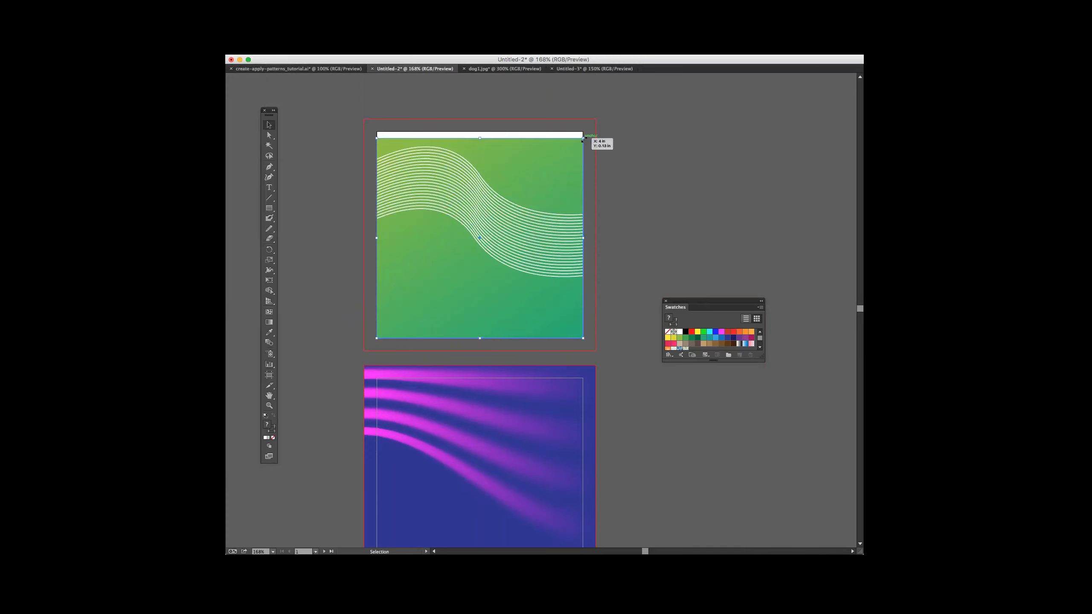
drag(583, 138, 596, 119)
drag(377, 228, 364, 229)
drag(480, 338, 480, 351)
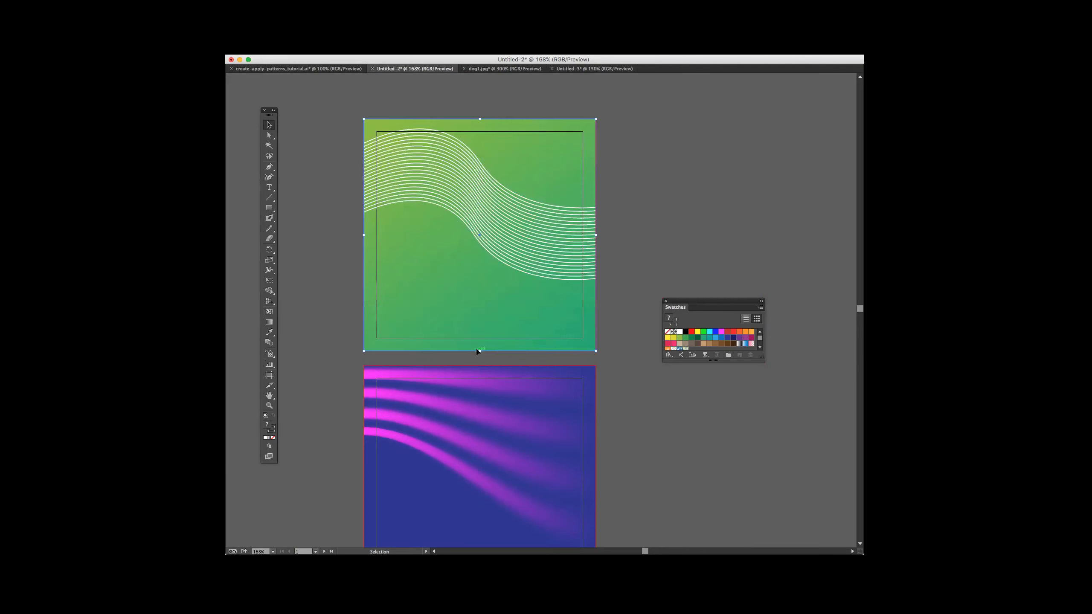
- Shrink the green wavy-line artwork back to the artboard edges on all four sides and deselect it
drag(480, 351, 480, 338)
drag(363, 231, 377, 231)
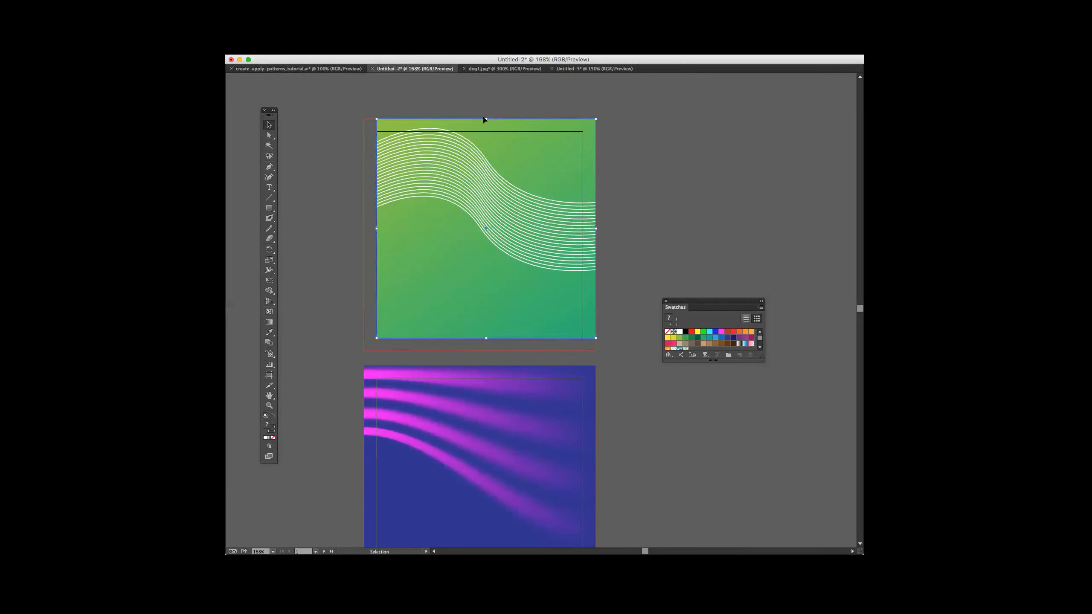
drag(484, 120, 485, 131)
drag(596, 235, 582, 235)
click(618, 199)
- Create a new document with four 4 × 4 in artboards and unlinked bleeds: 0.125 in bottom, 0 in top, left and right
click(272, 14)
click(297, 22)
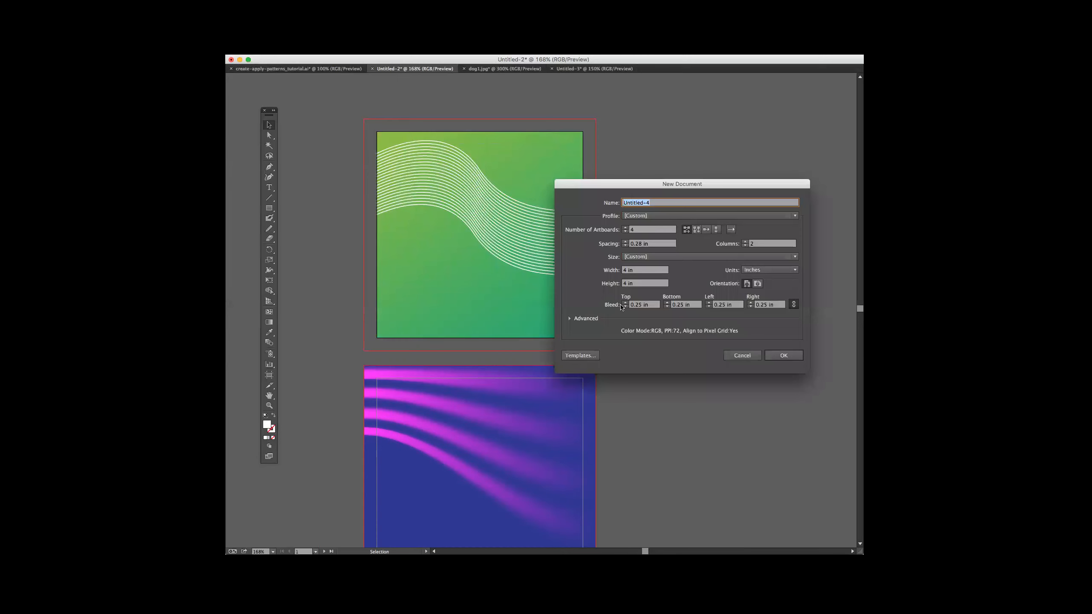
click(793, 304)
click(641, 305)
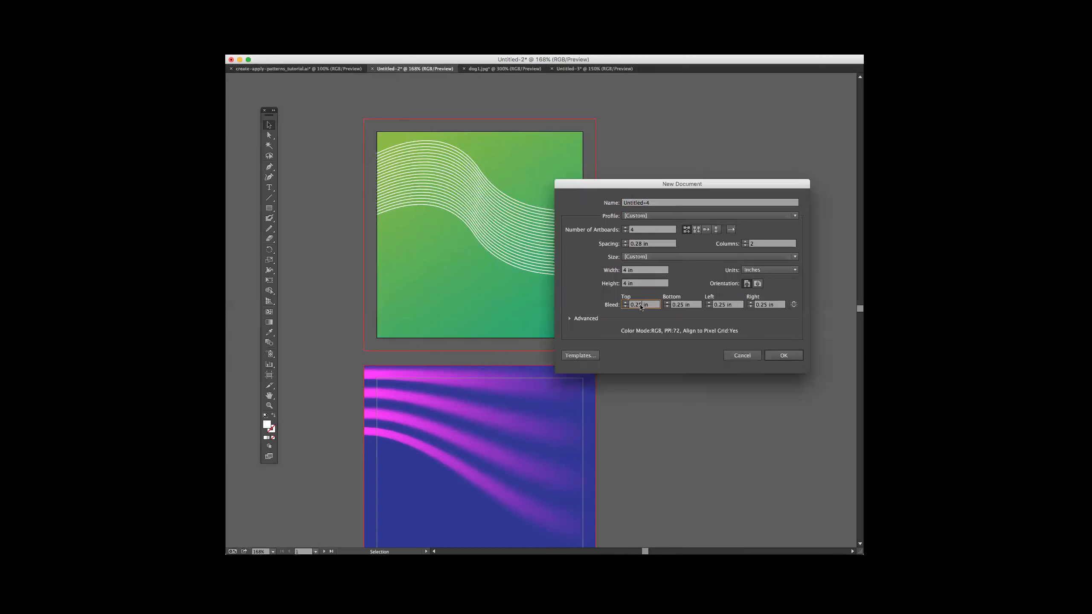
text(0)
click(675, 305)
text(0)
key(Tab)
text(0)
key(Tab)
text(0)
key(Tab)
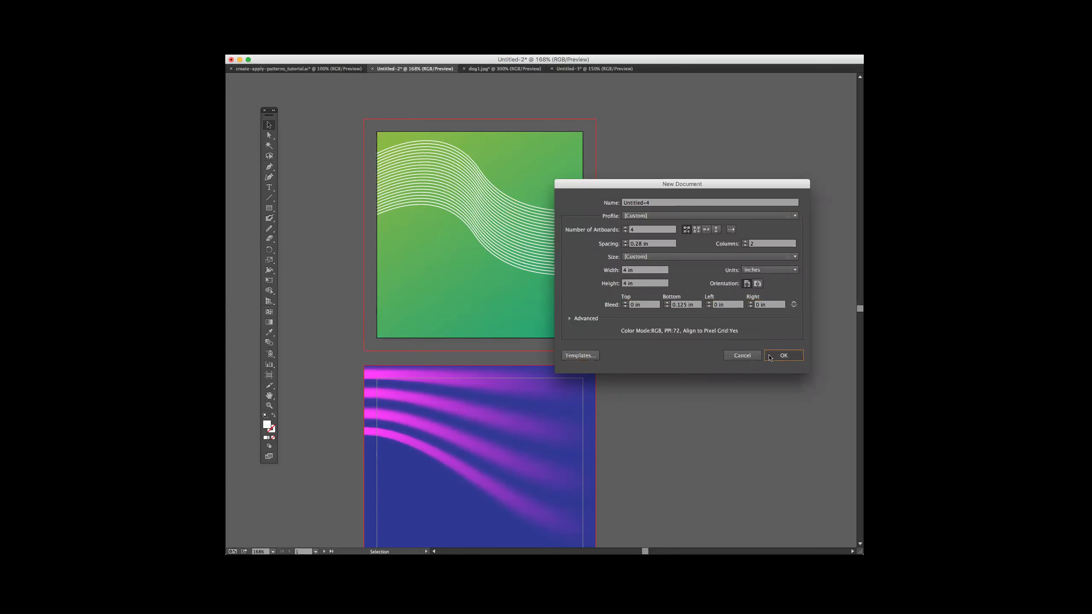
click(772, 357)
click(578, 280)
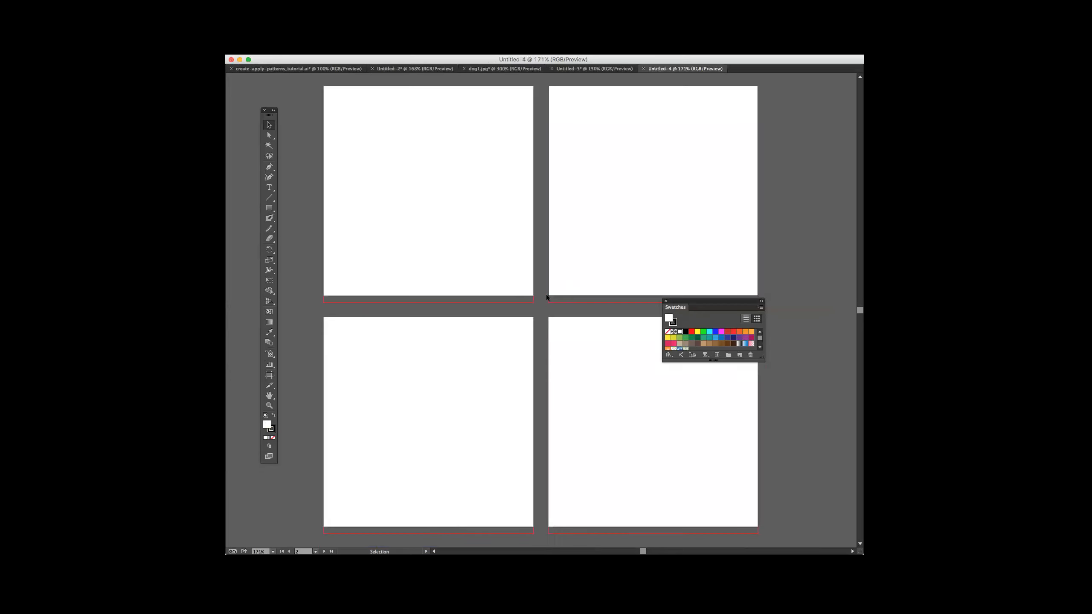
- Cover the upper-left artboard with a red-filled rectangle, and cut the rectangle out again
scroll(500, 296, up, 1)
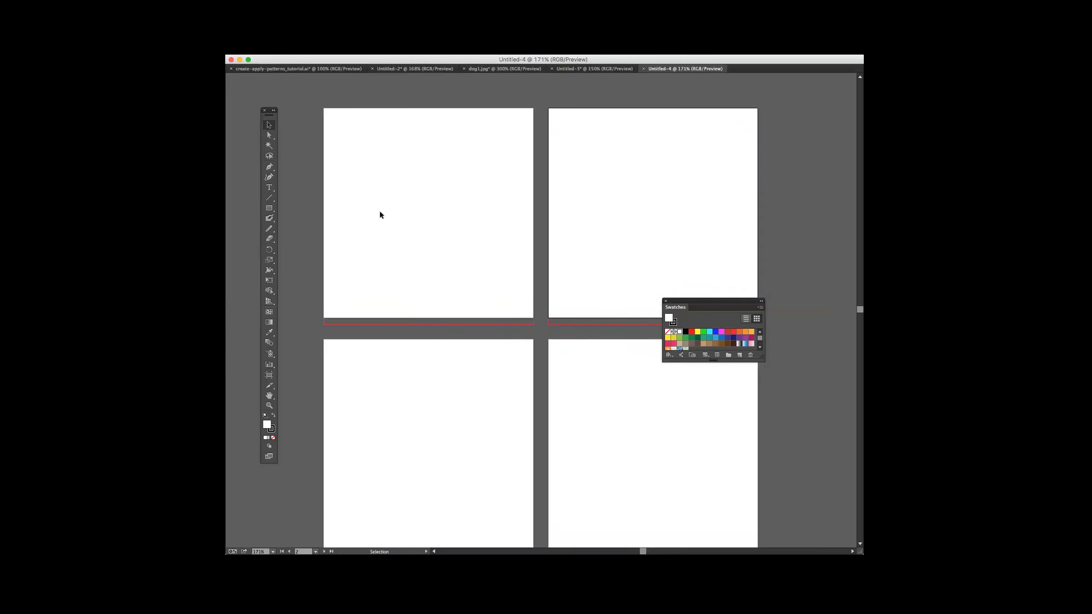
click(339, 230)
click(269, 208)
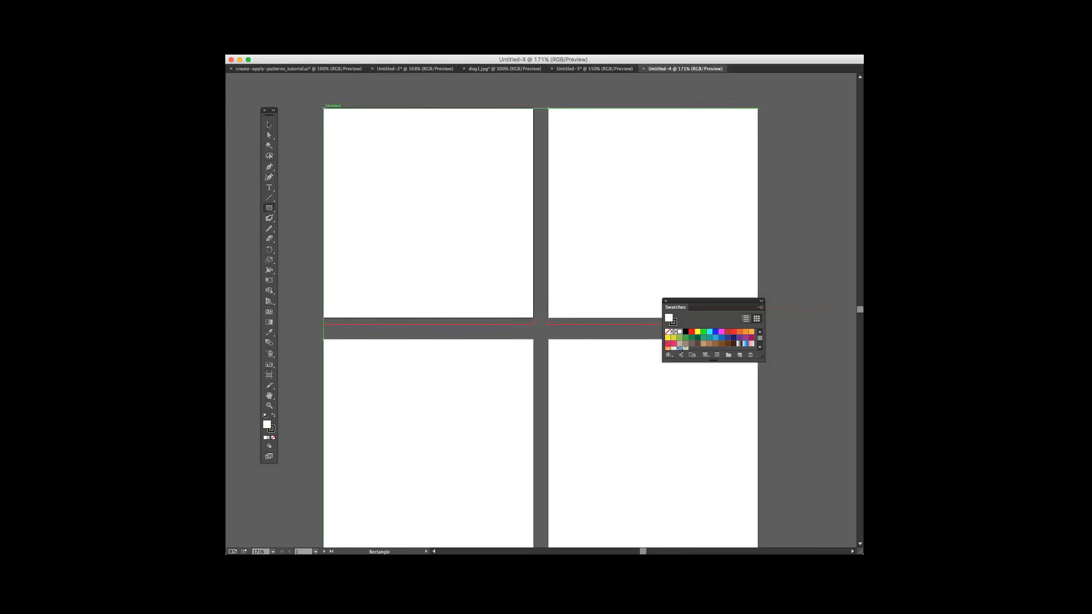
mouse_move(323, 108)
mouse_down()
mouse_move(531, 323)
mouse_move(550, 322)
mouse_move(533, 318)
mouse_up()
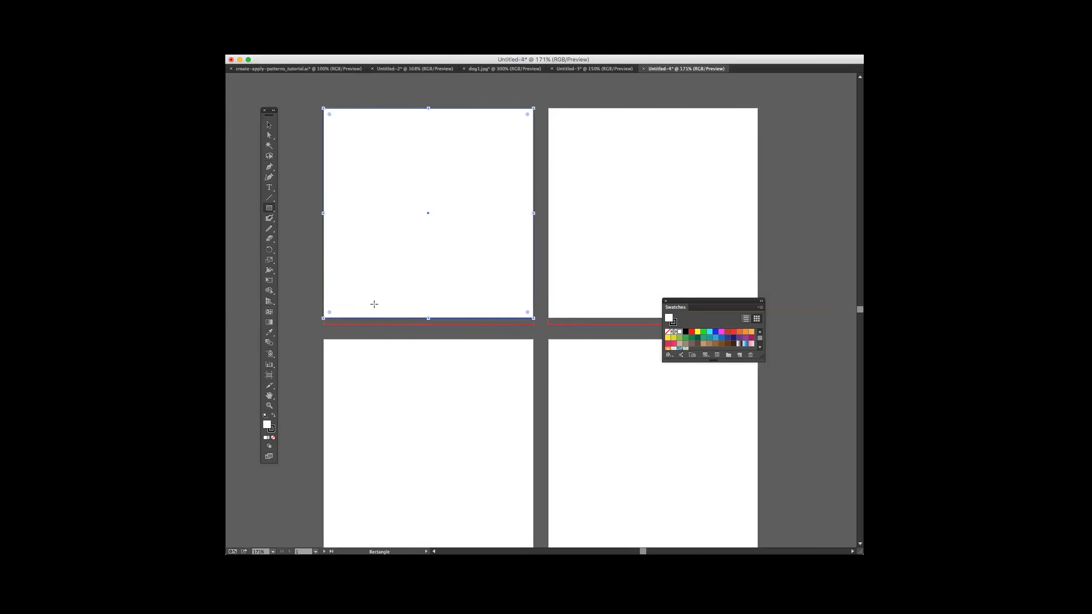
click(691, 331)
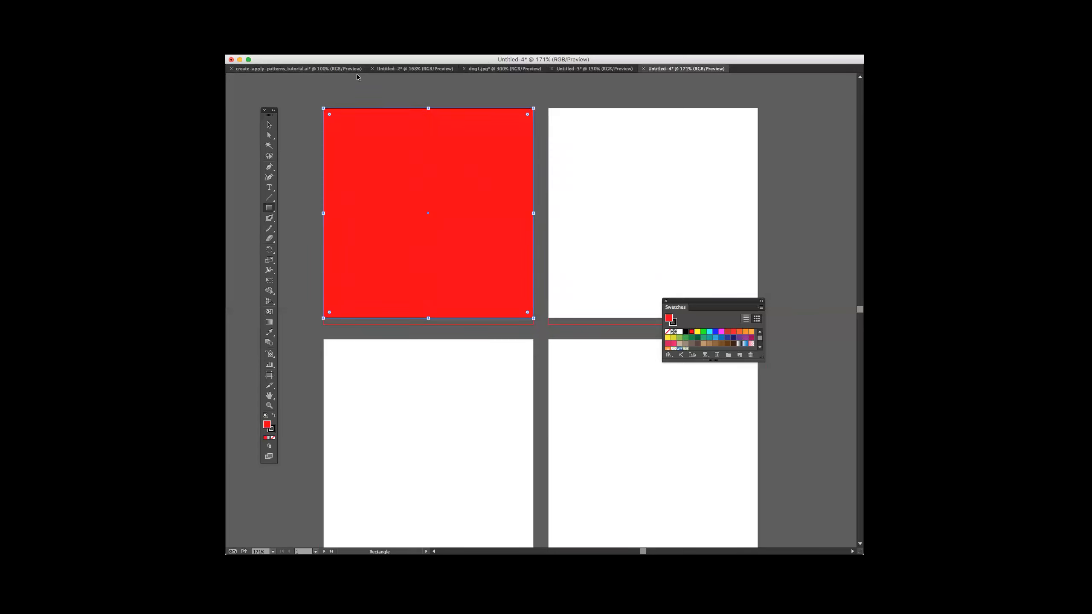
click(269, 125)
key(super+x)
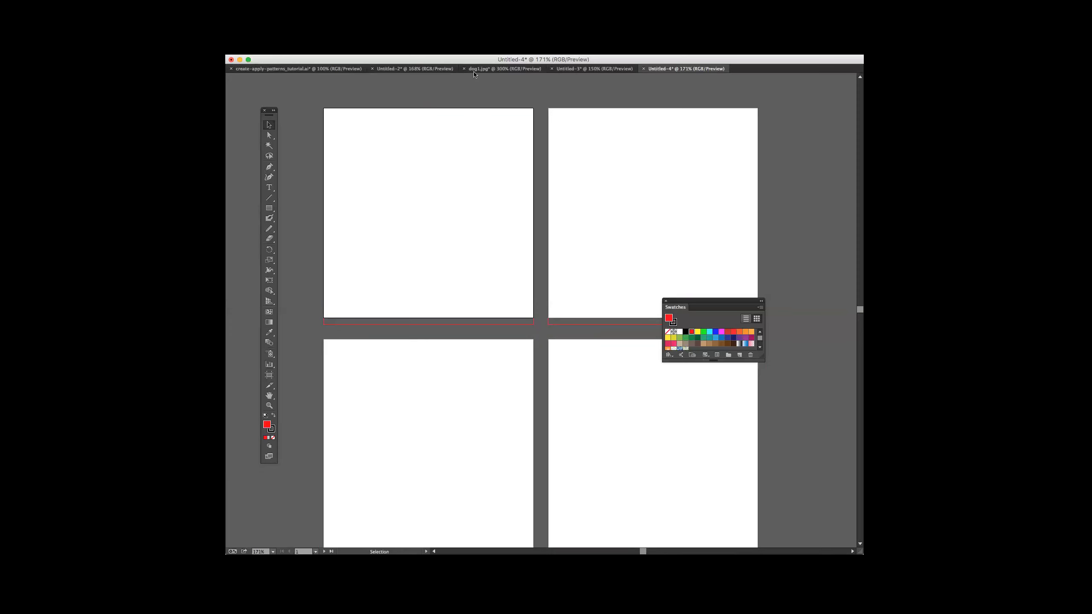
- Review the green line artwork in Untitled-2, the plant illustration in create-apply-patterns_tutorial.ai, and the artboards in Untitled-3
click(378, 69)
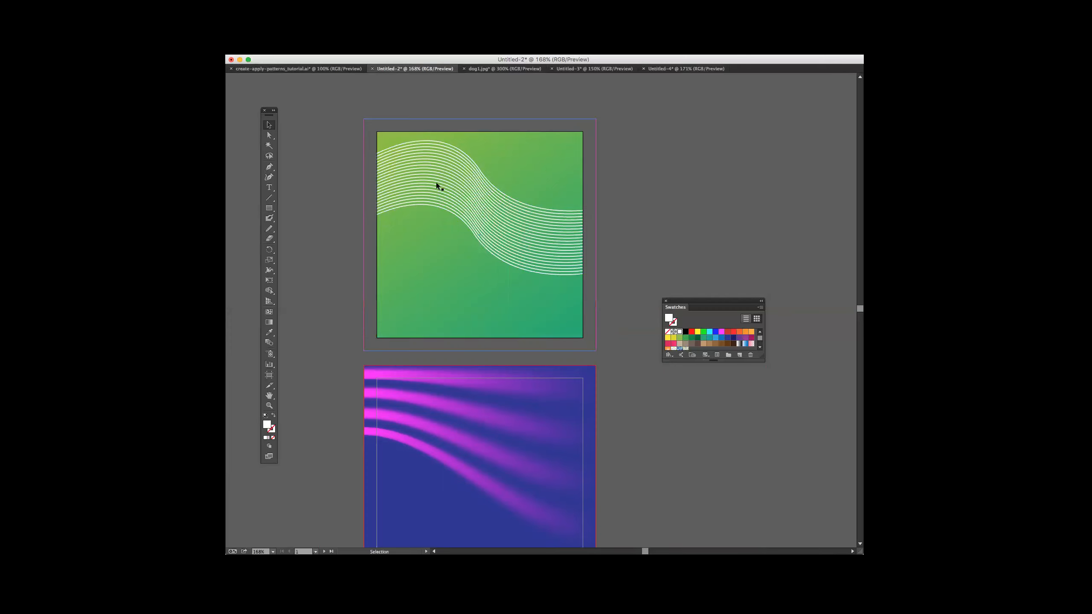
scroll(609, 133, down, 2)
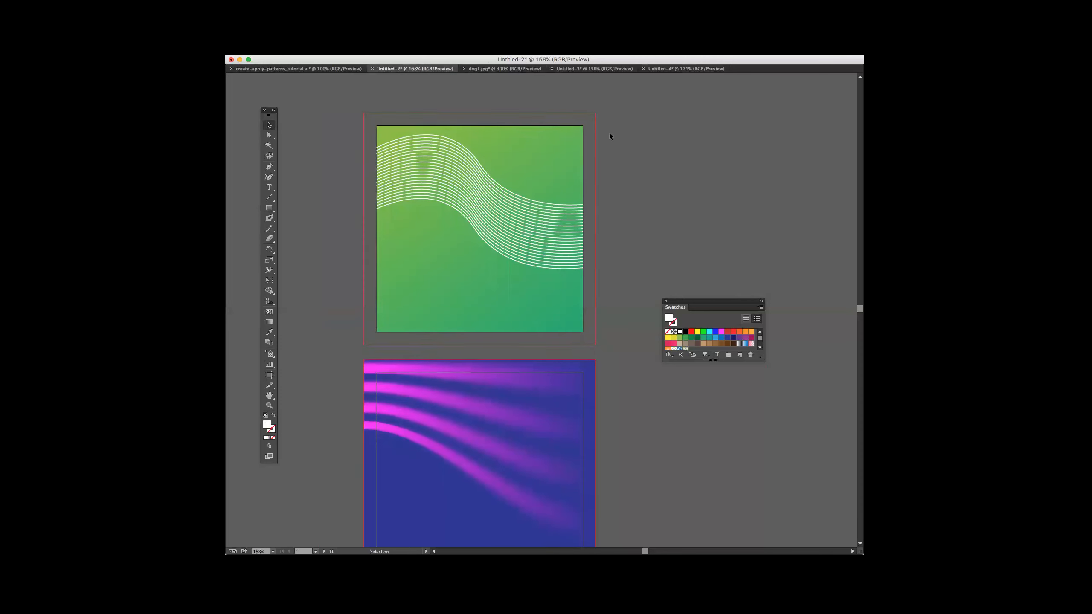
click(567, 138)
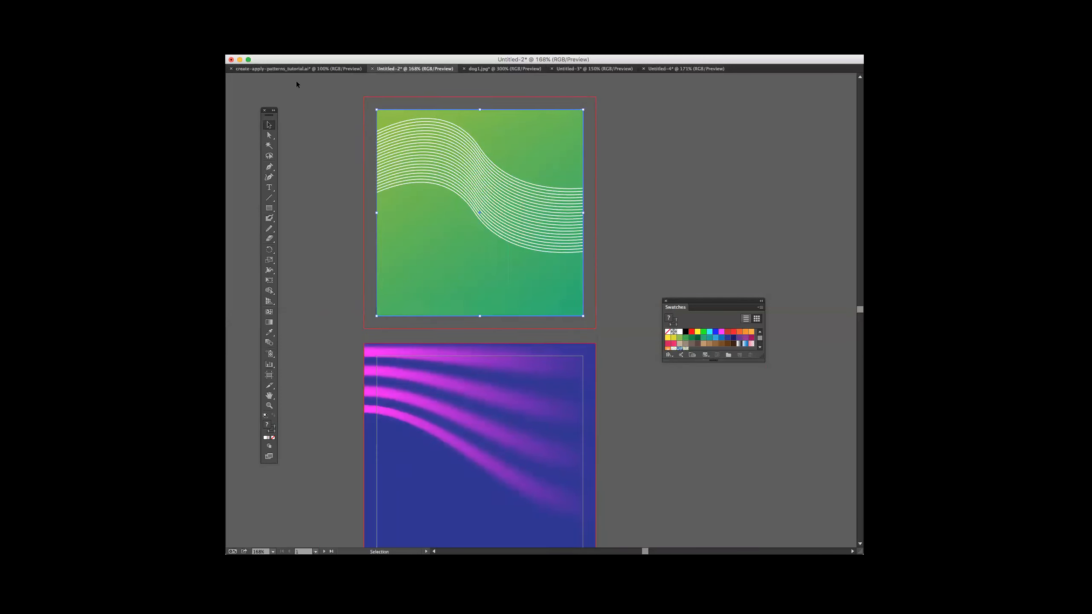
click(301, 69)
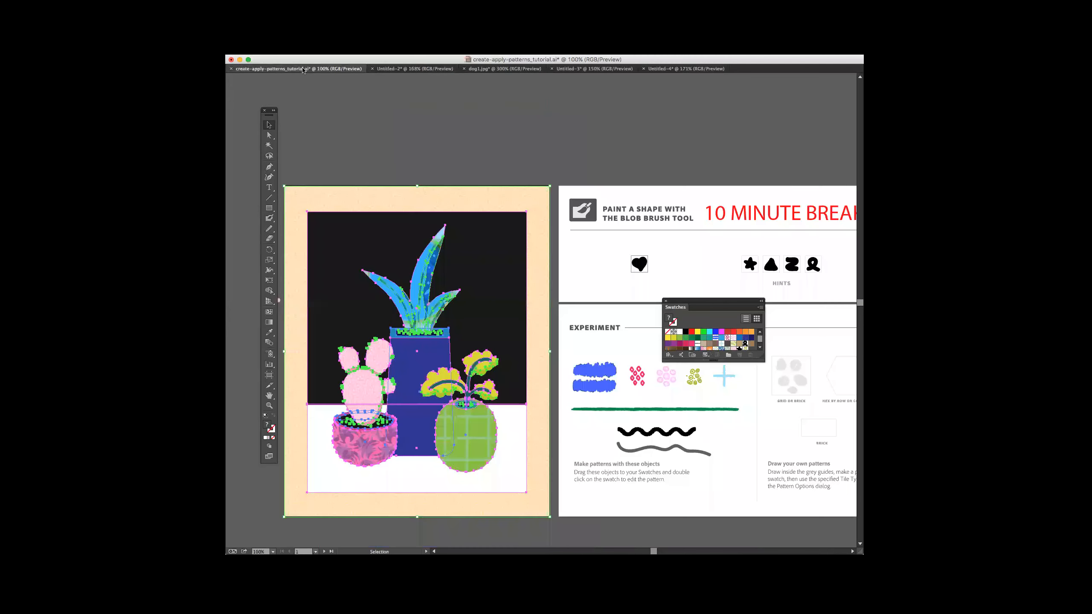
click(595, 69)
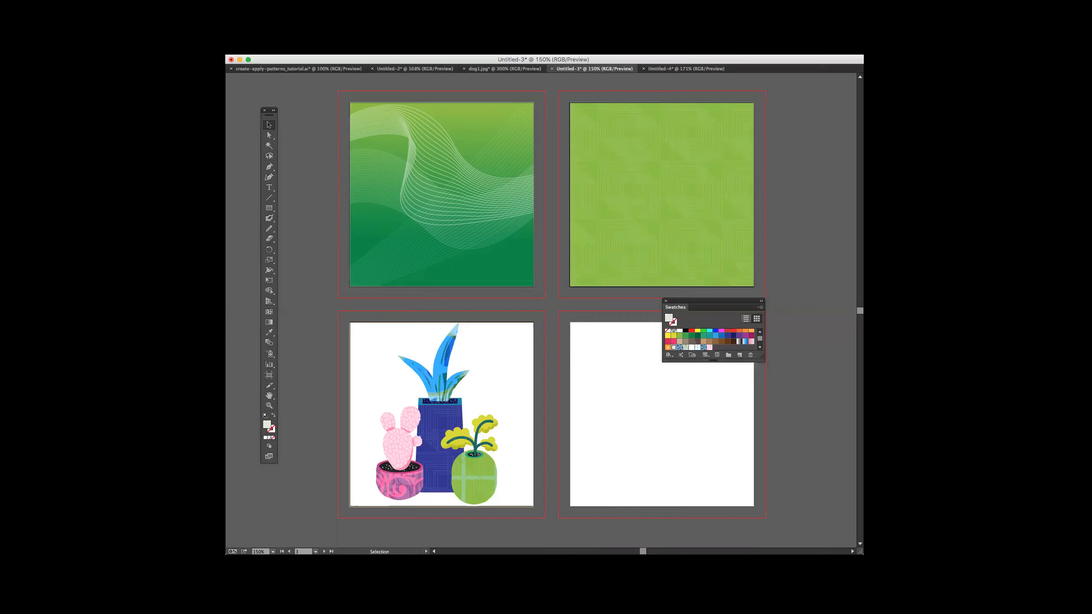
click(655, 200)
- Return to create-apply-patterns_tutorial.ai, clear the selection, compare its artboards, and view Untitled-2 again
click(321, 69)
key(super+a)
key(shift+super+a)
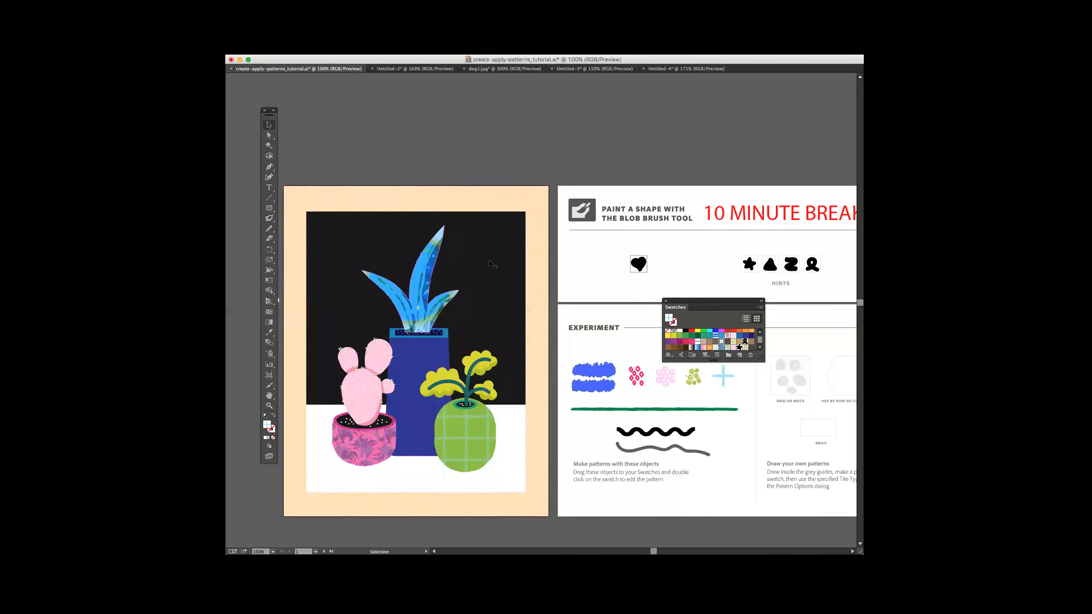
scroll(637, 189, right, 2)
scroll(637, 190, right, 1)
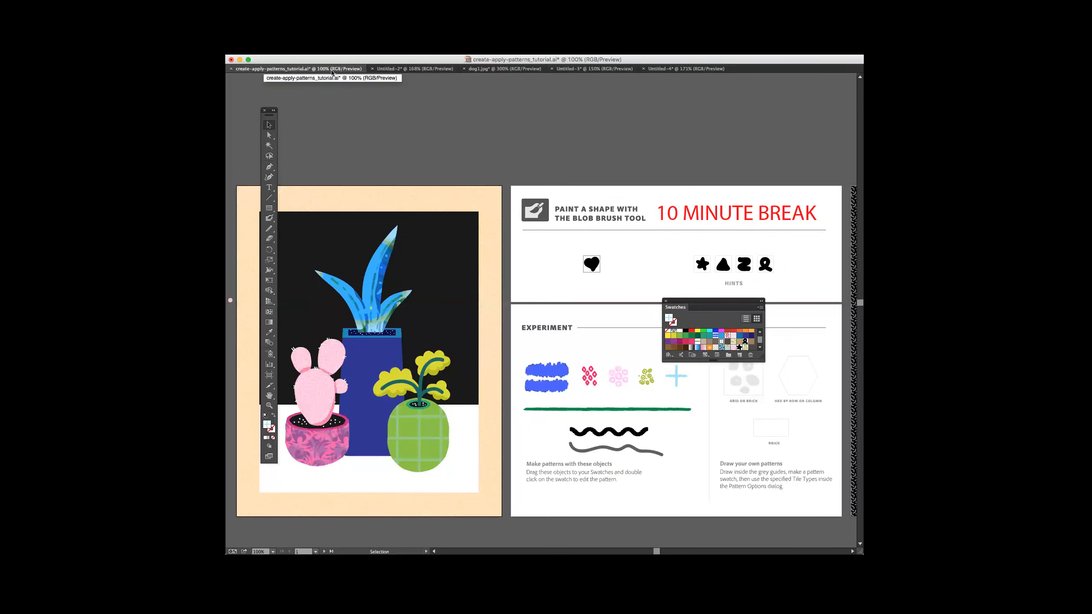
click(420, 68)
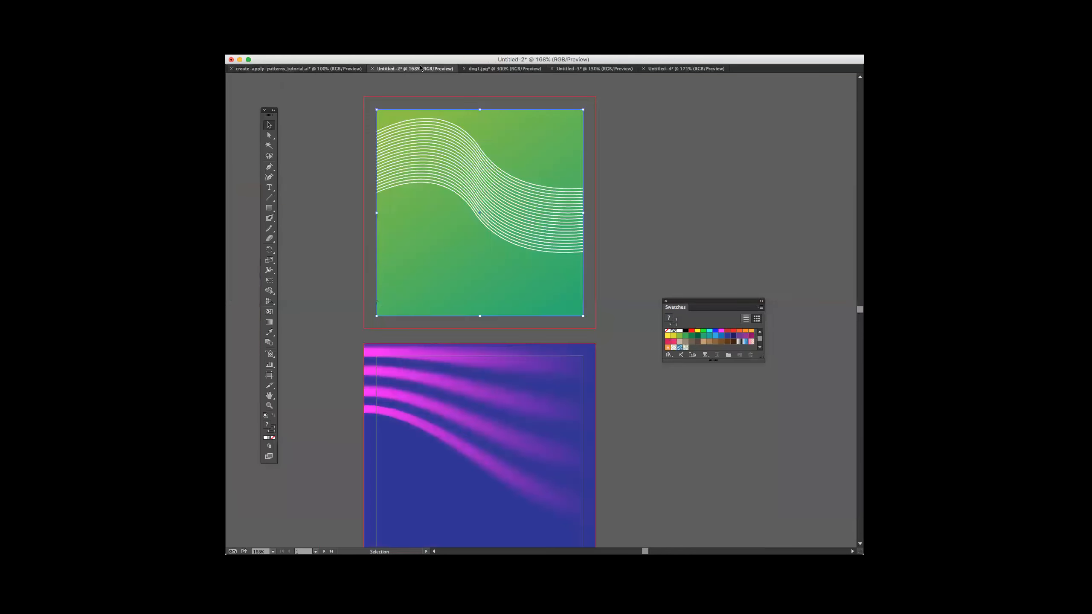
- In Untitled-3, create an area text box on the upper-right green pattern artboard and fill it with repeated "DFASDFASD" placeholder text
click(578, 69)
click(269, 188)
click(446, 242)
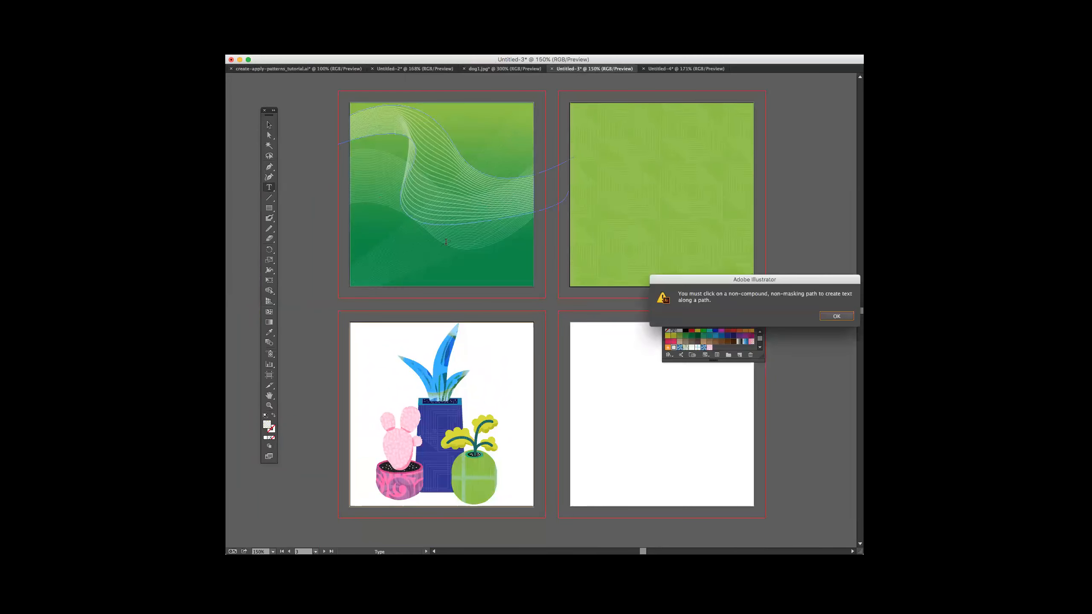
click(837, 316)
drag(624, 126, 750, 239)
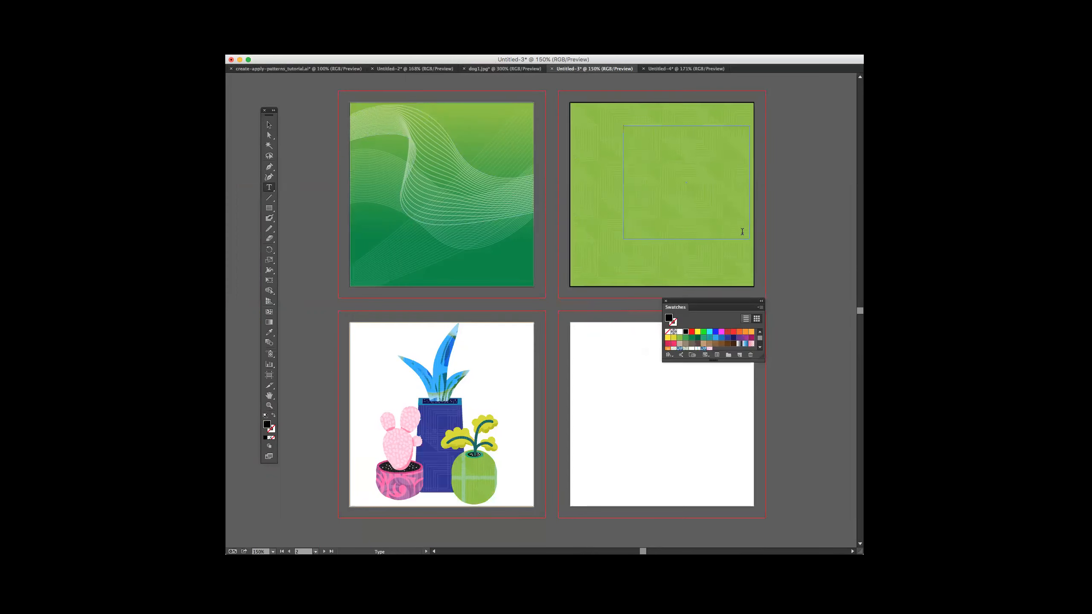
text(DFASDFASDFASDFASDFASDFASDFASD- FASDF)
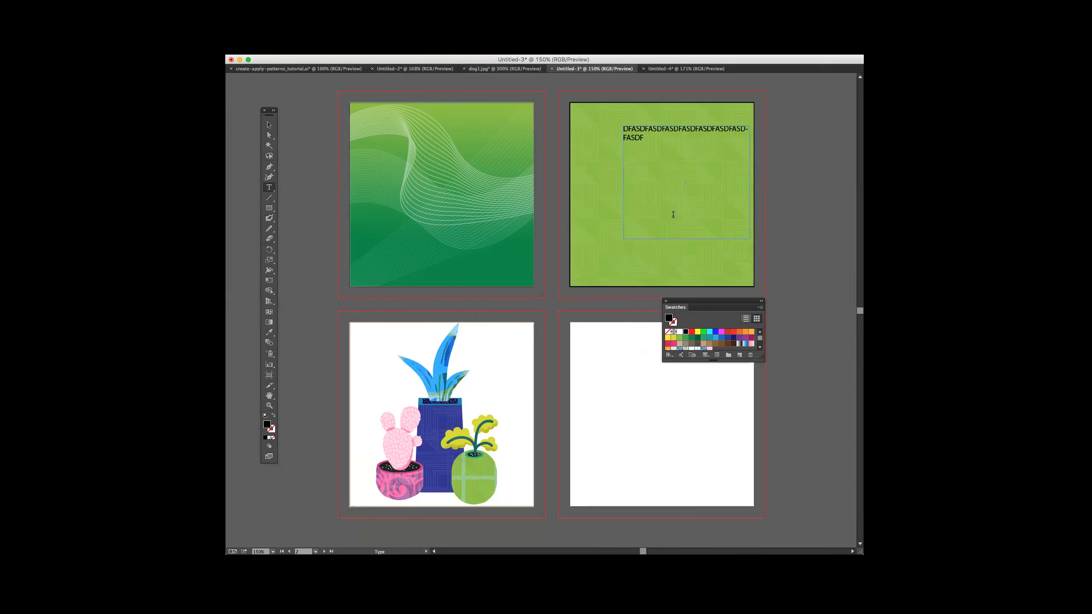
text(ASDFASDFASD)
click(269, 125)
click(768, 147)
- Add the number 1 near the top of the upper-left wave artboard and copy it to the upper-right pattern artboard
scroll(402, 161, left, 5)
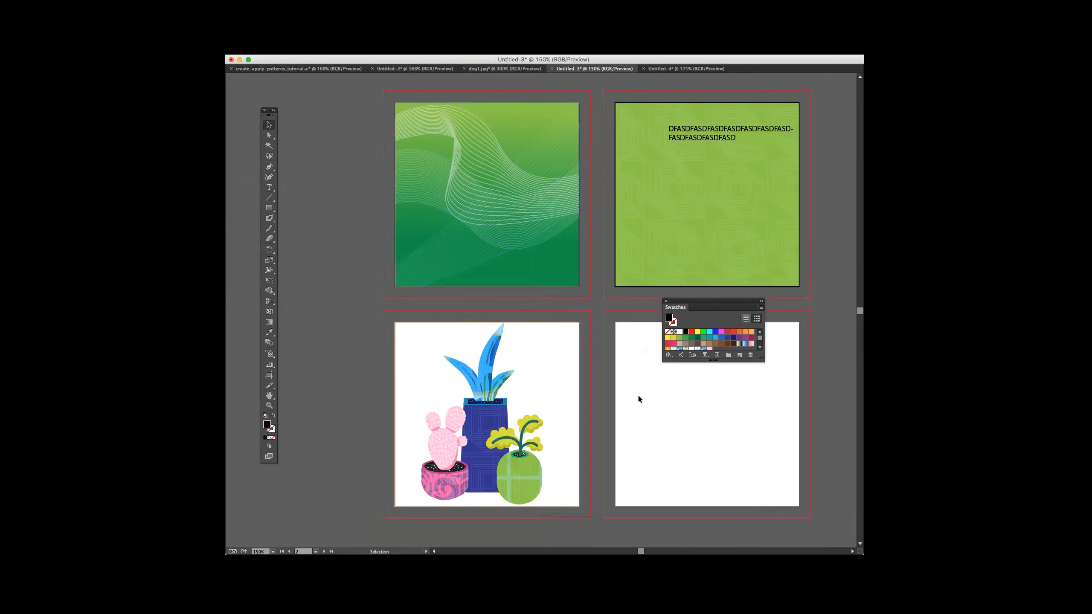
drag(695, 301, 311, 102)
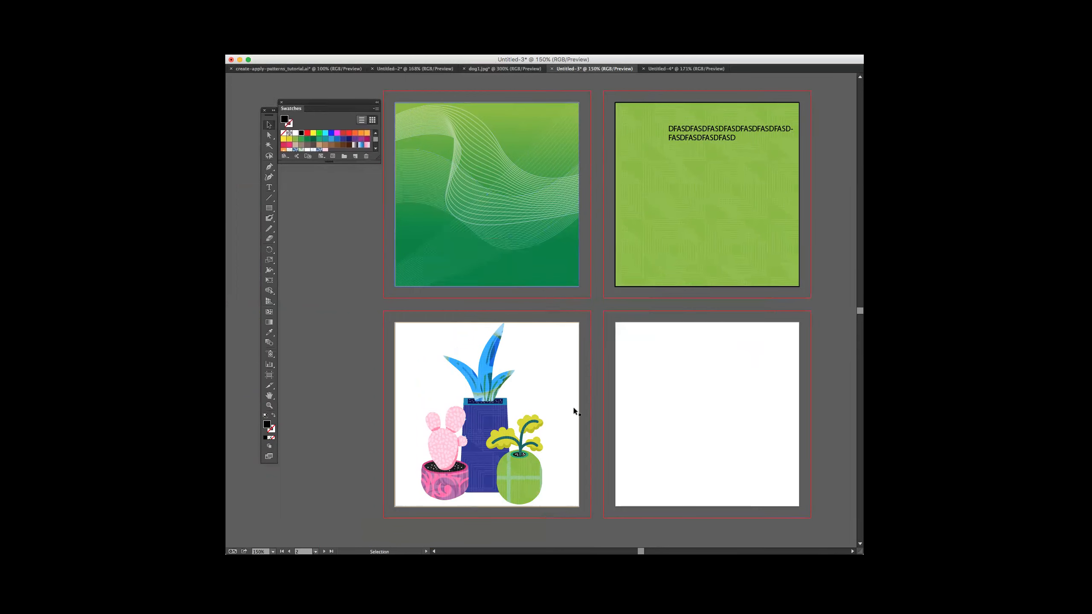
click(268, 187)
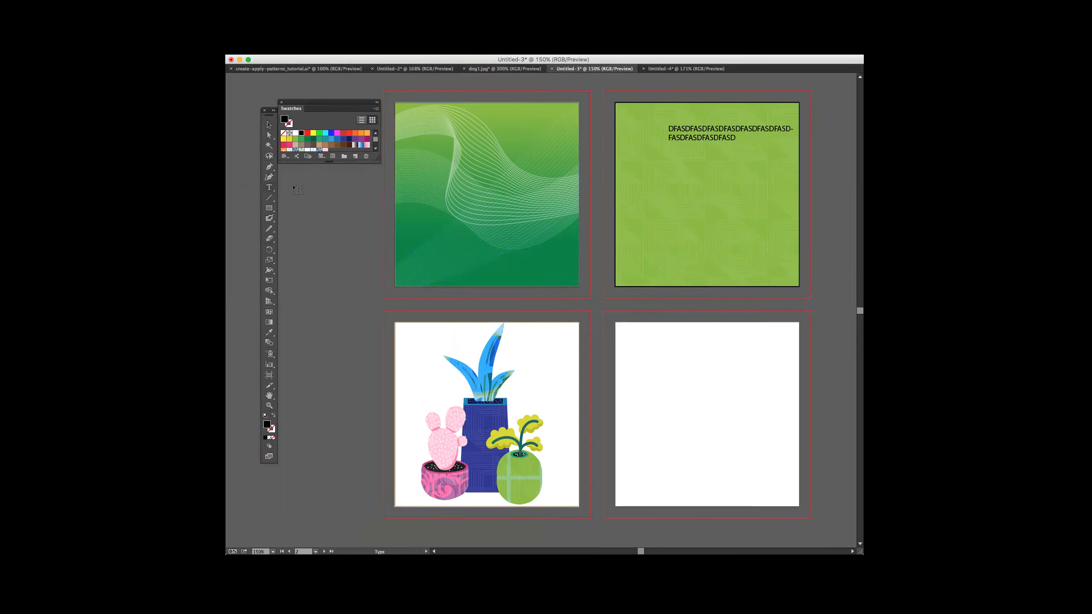
drag(509, 107, 523, 122)
text(1)
key(Escape)
click(269, 125)
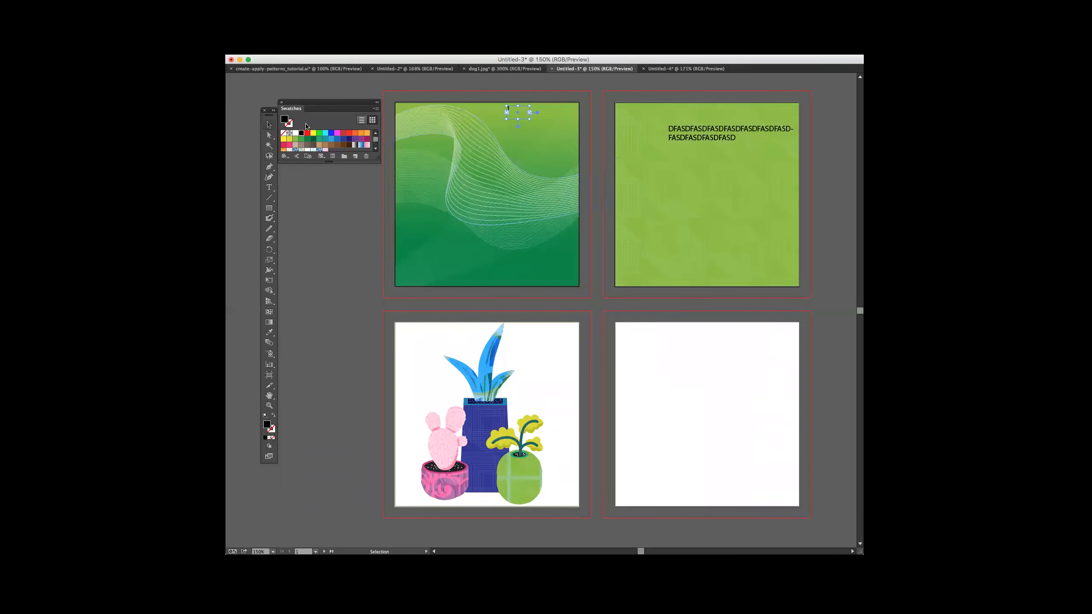
drag(512, 112, 629, 112)
double_click(629, 109)
double_click(647, 94)
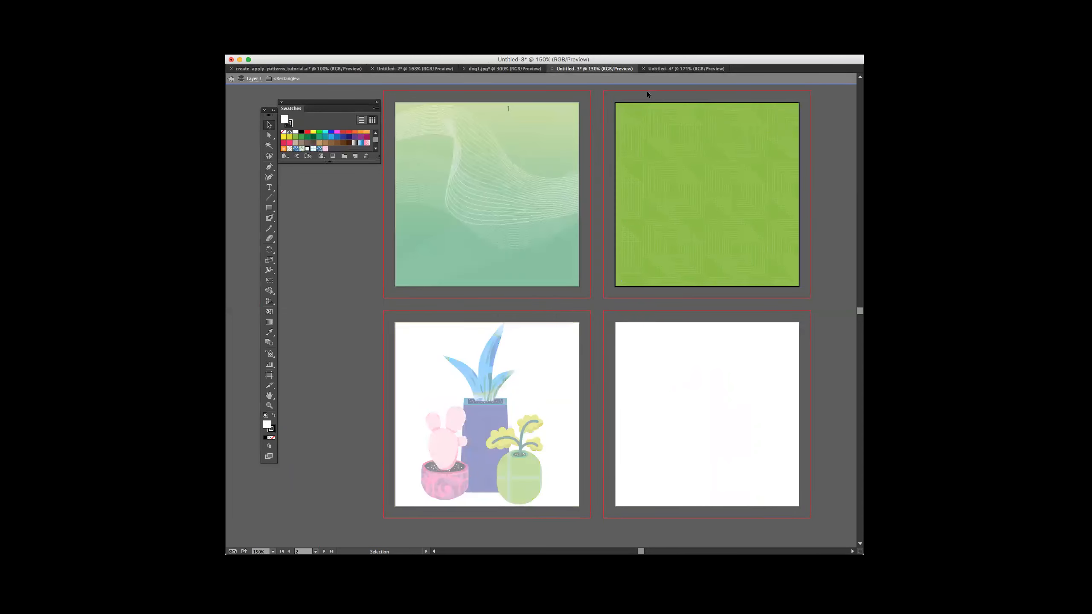
- Move the placeholder text to the empty lower-right artboard and turn it into a list numbered 1. to 4
drag(698, 129, 653, 340)
click(672, 331)
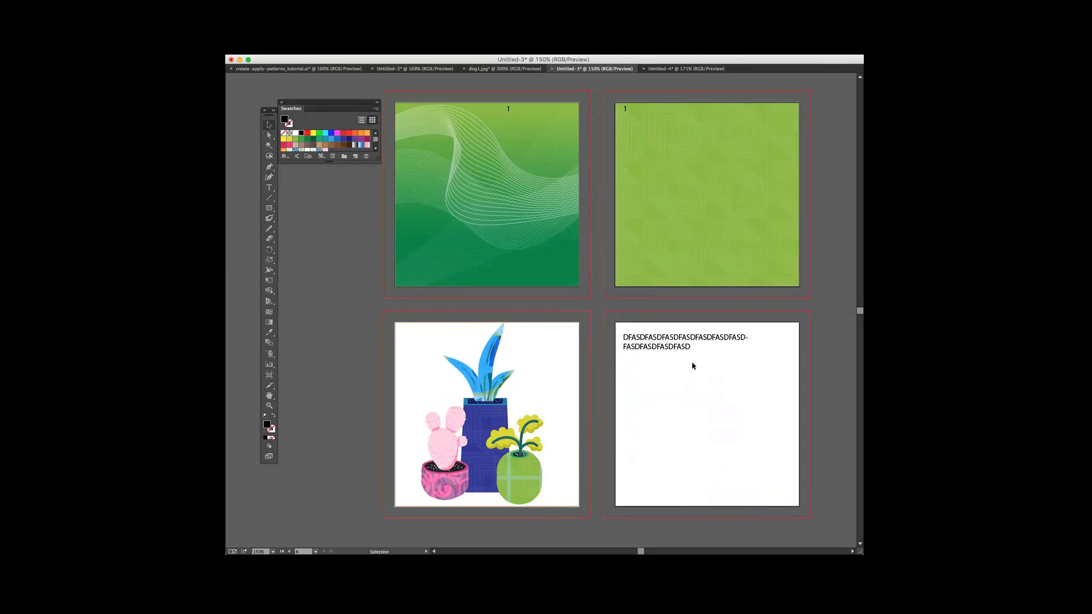
double_click(634, 337)
click(623, 337)
text(1.)
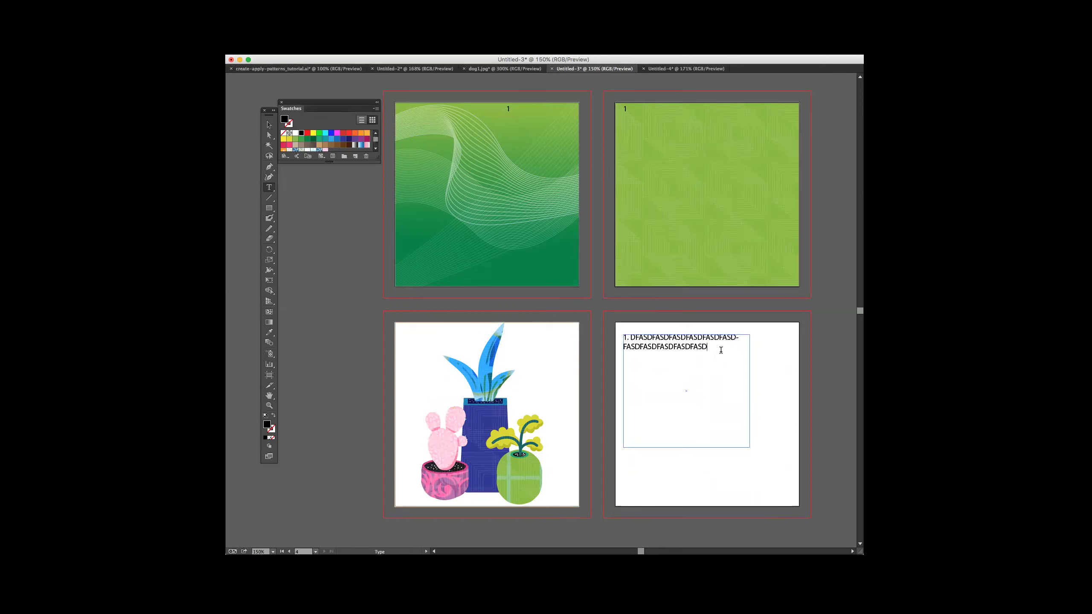
key(Return)
text(3.)
click(669, 367)
- Change the copied number on the upper-right pattern artboard to 2 and deselect it
click(624, 108)
text(2)
click(269, 124)
click(371, 89)
- Check the number-of-artboards setting for a new document, and cancel without creating one
click(274, 11)
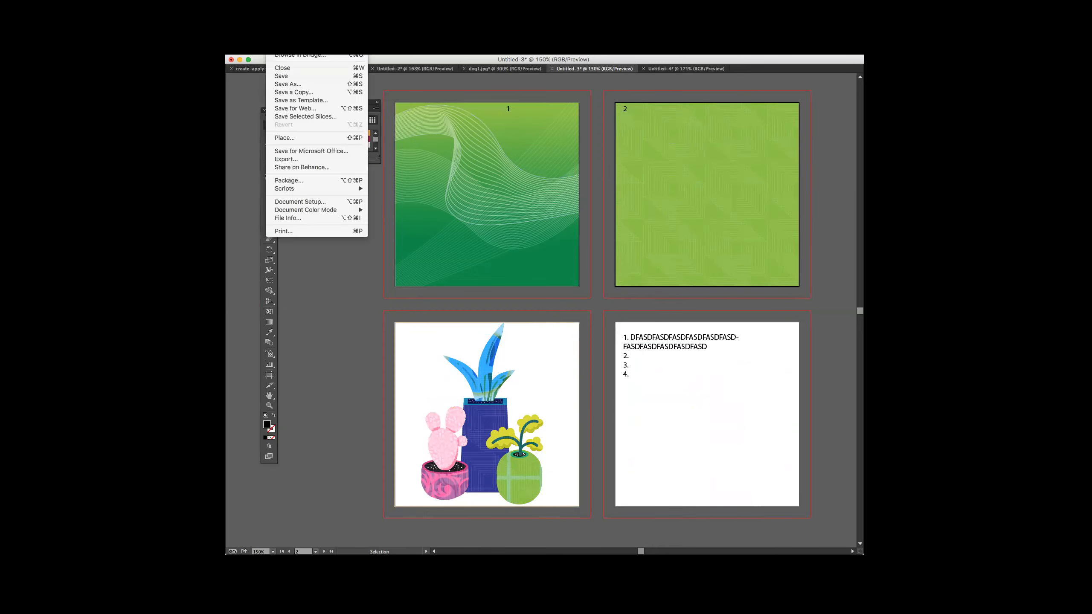
click(281, 22)
click(619, 228)
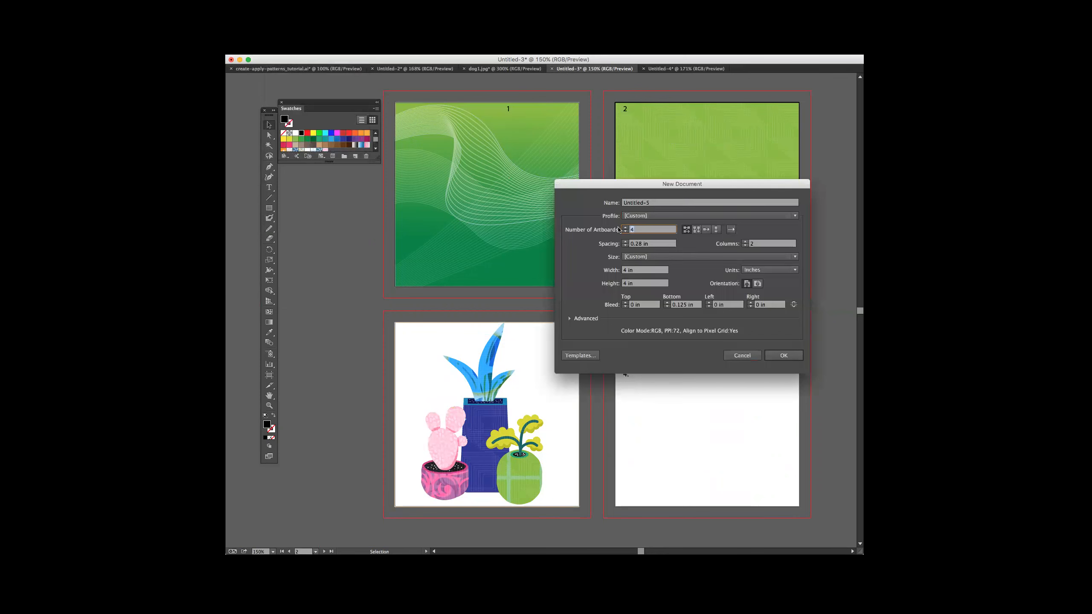
click(742, 355)
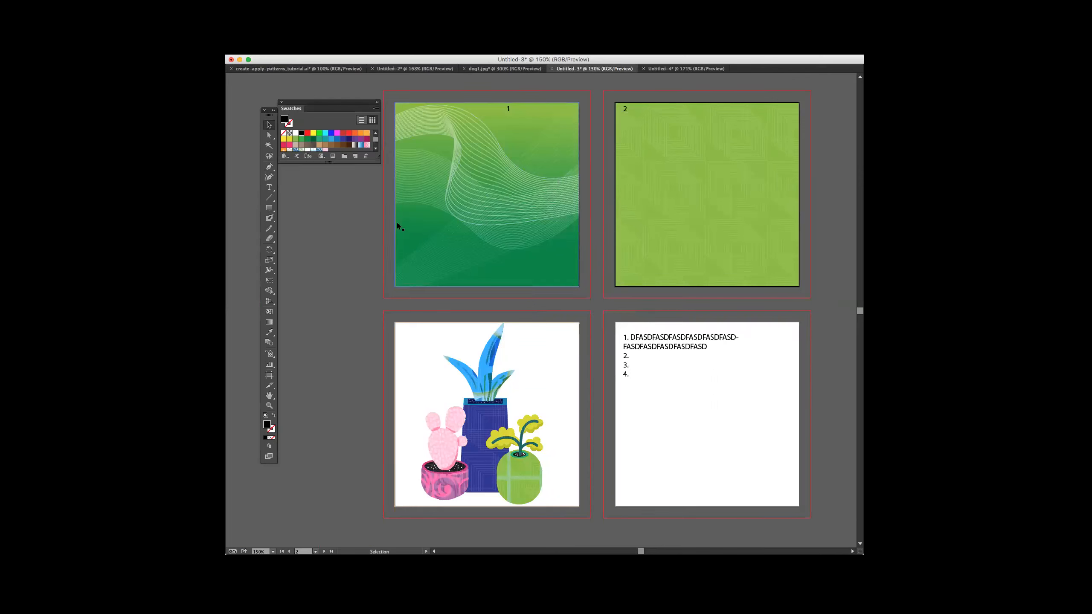
- Close the Swatches panel and draw a small new artboard beside the upper-left wave artboard
click(281, 101)
scroll(340, 129, left, 5)
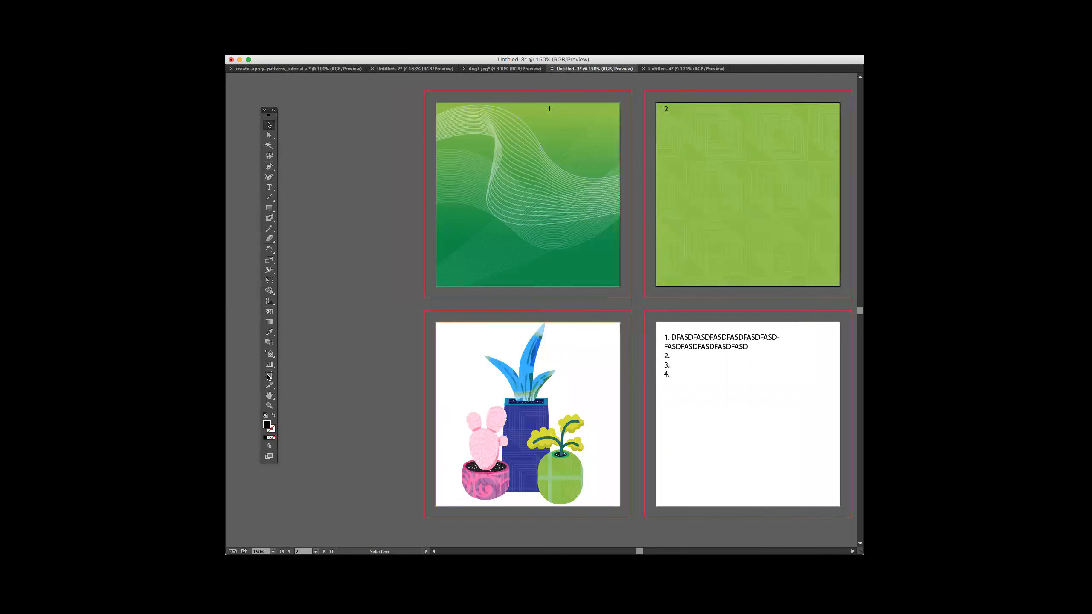
click(269, 374)
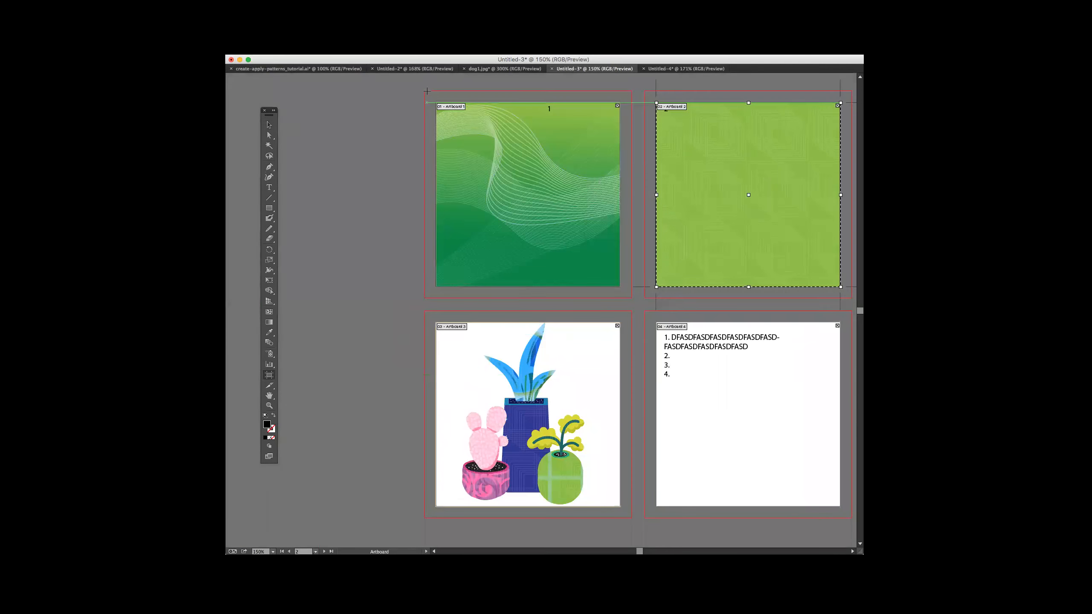
drag(412, 91, 343, 143)
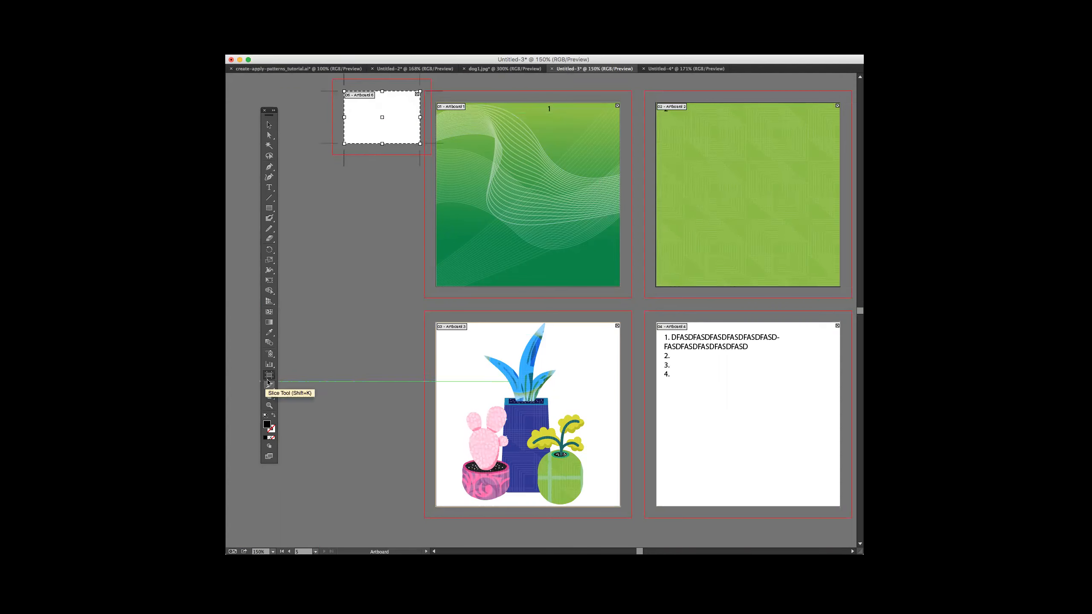
click(268, 124)
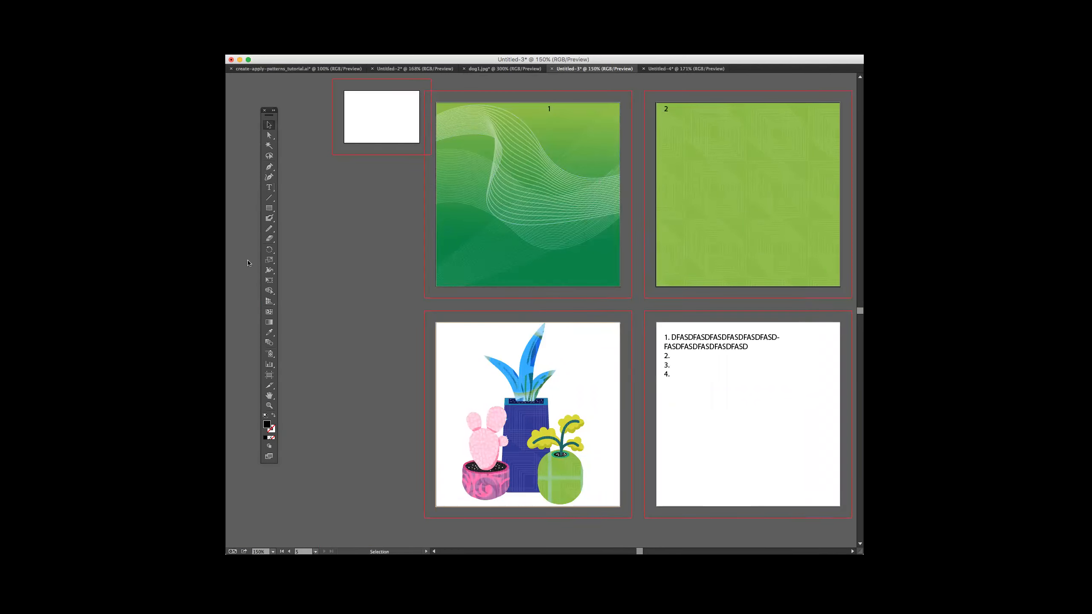
- Shift the new artboard slightly and resize it into a tall portrait format with its top edge level with the wave artboard
click(269, 374)
drag(370, 104, 370, 108)
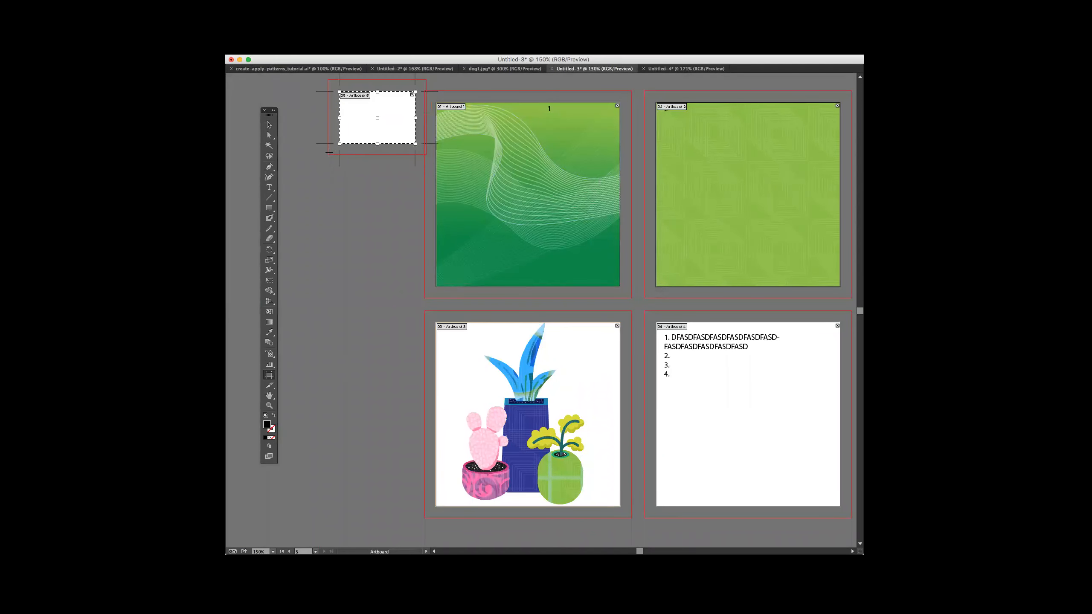
drag(340, 143, 309, 298)
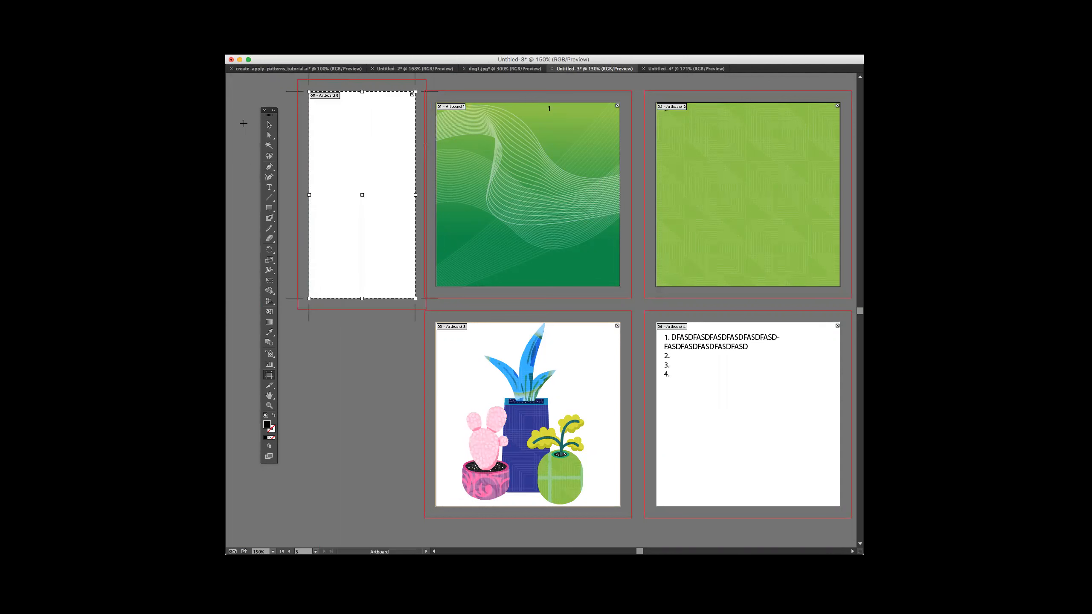
drag(309, 91, 311, 103)
key(v)
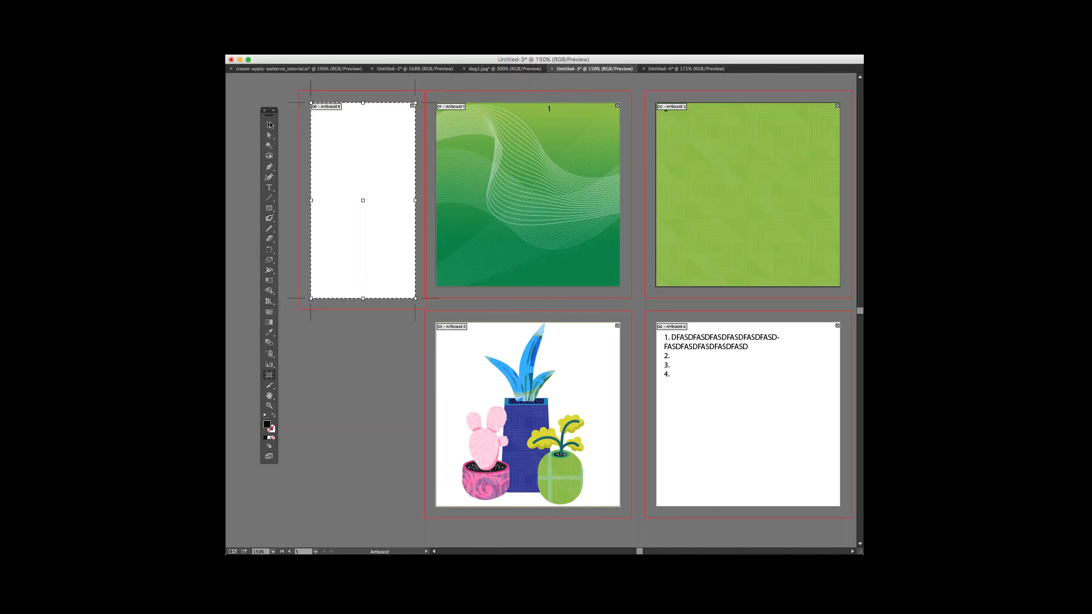
- Move the numbered placeholder list from the lower-right artboard onto the green pattern artboard numbered 2
key(t)
click(702, 337)
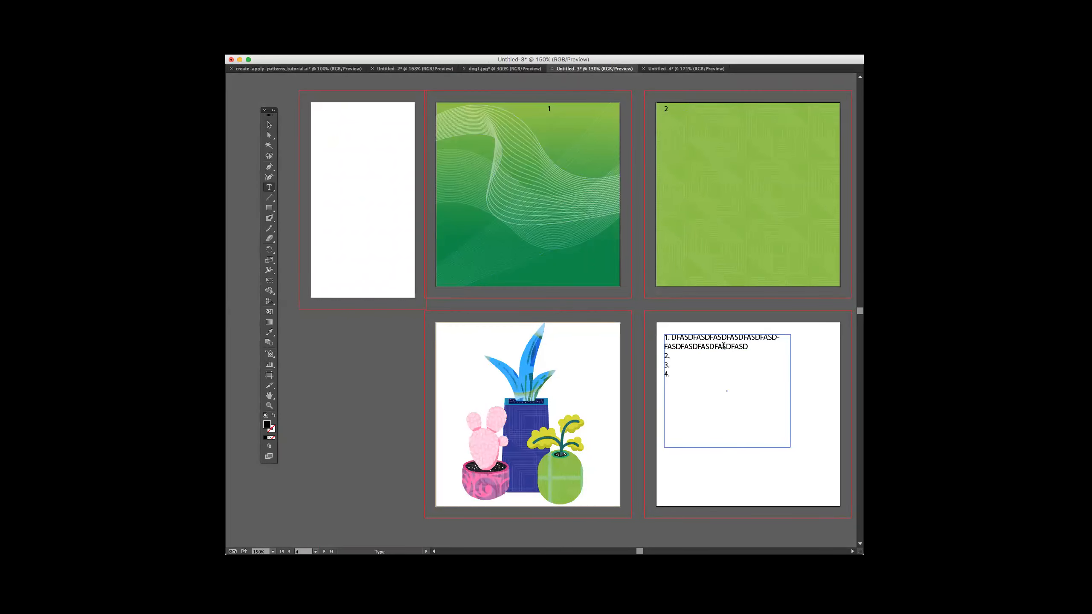
click(269, 125)
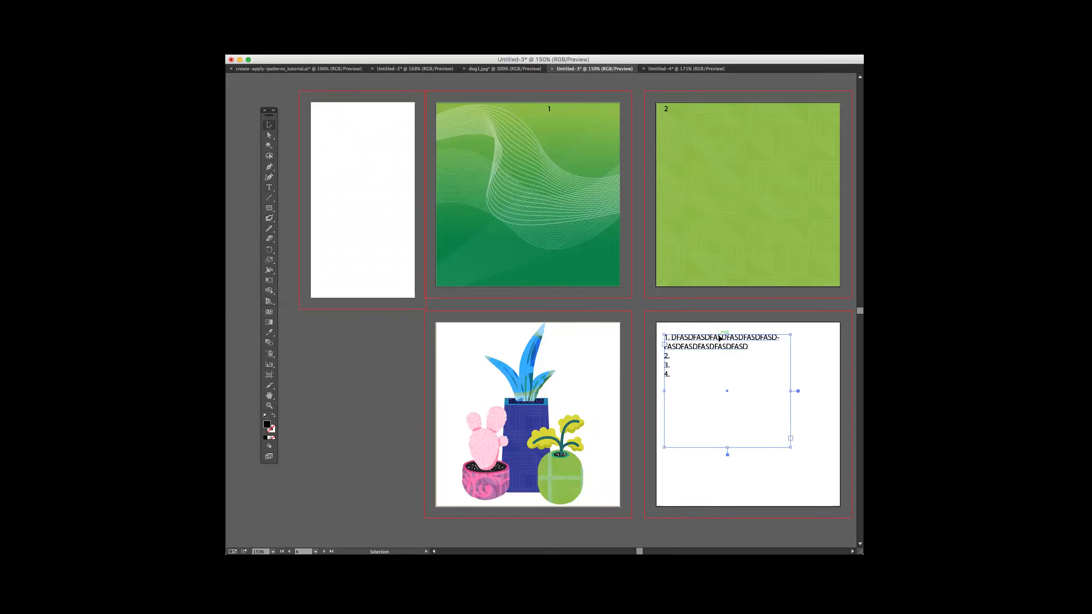
drag(729, 354, 741, 358)
key(t)
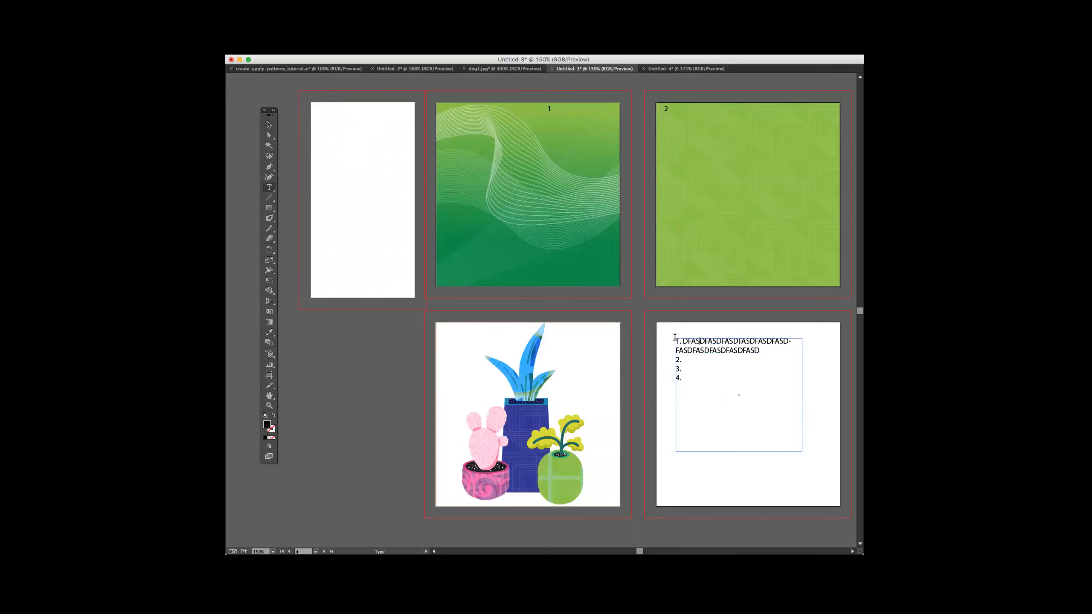
drag(676, 340, 732, 414)
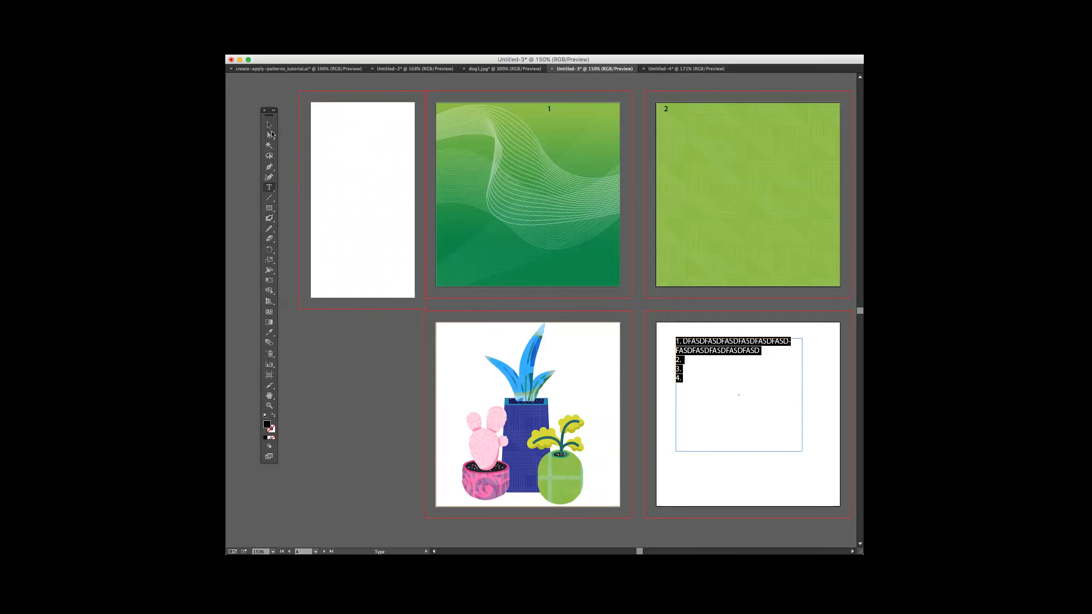
click(269, 125)
drag(705, 353, 712, 161)
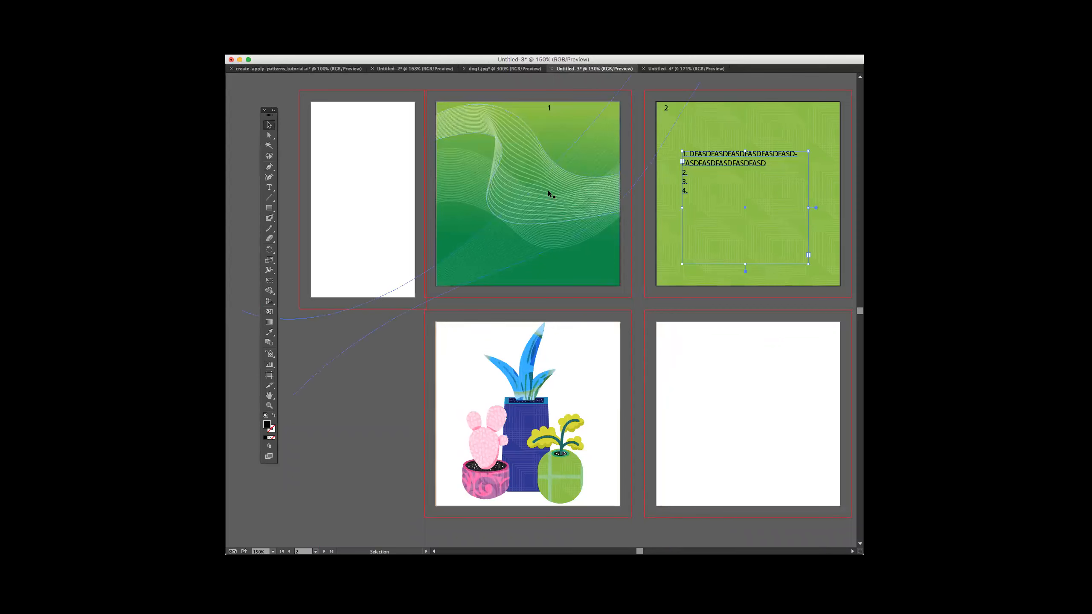
key(super+Tab)
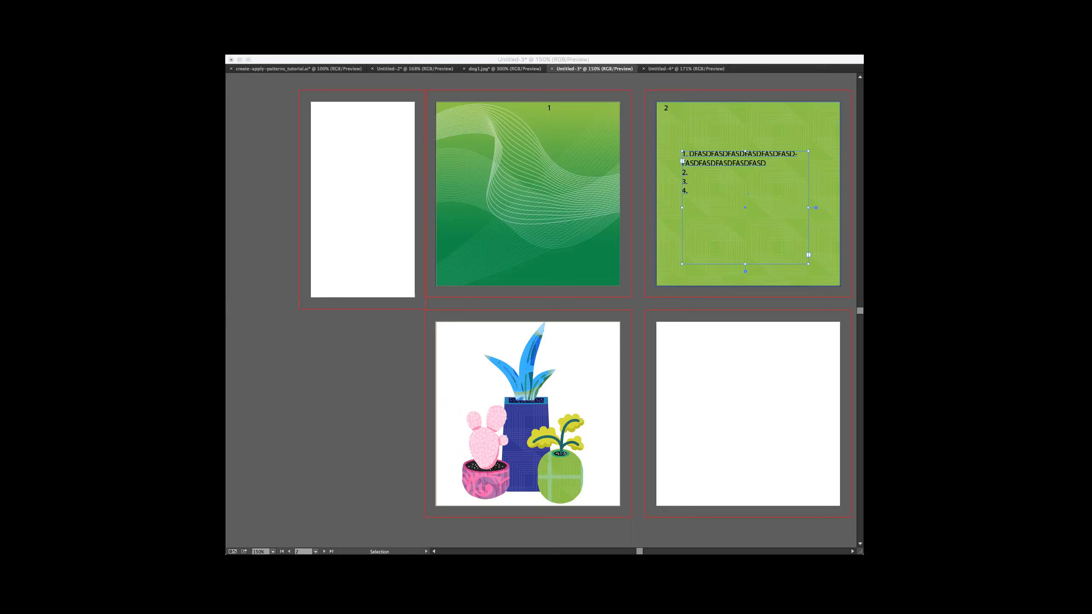
click(798, 95)
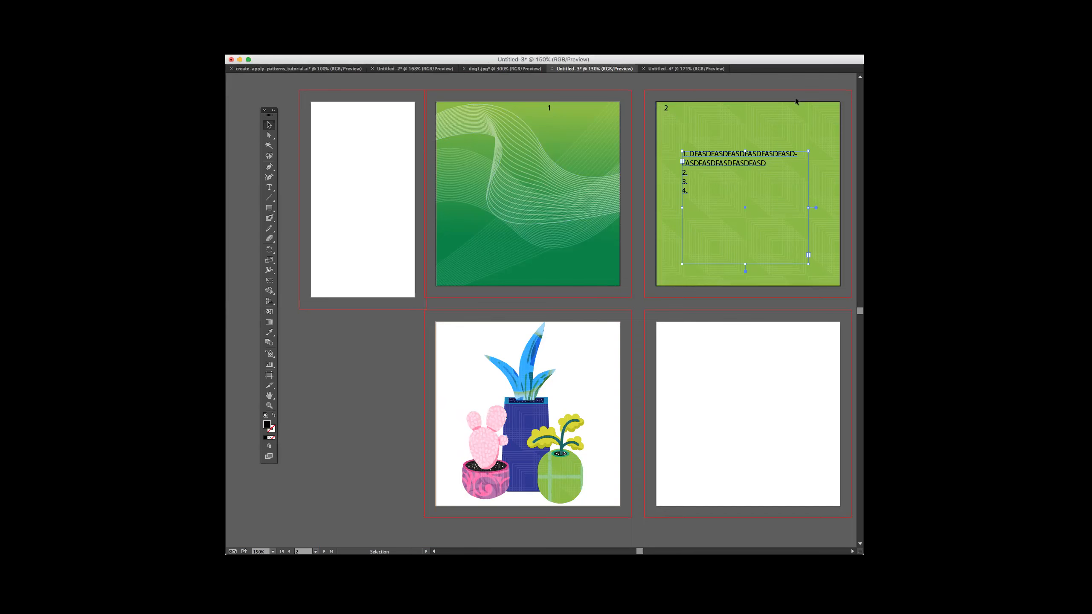
- Create a new document with four artboards, each 8.5 in wide and 11 in high
click(274, 14)
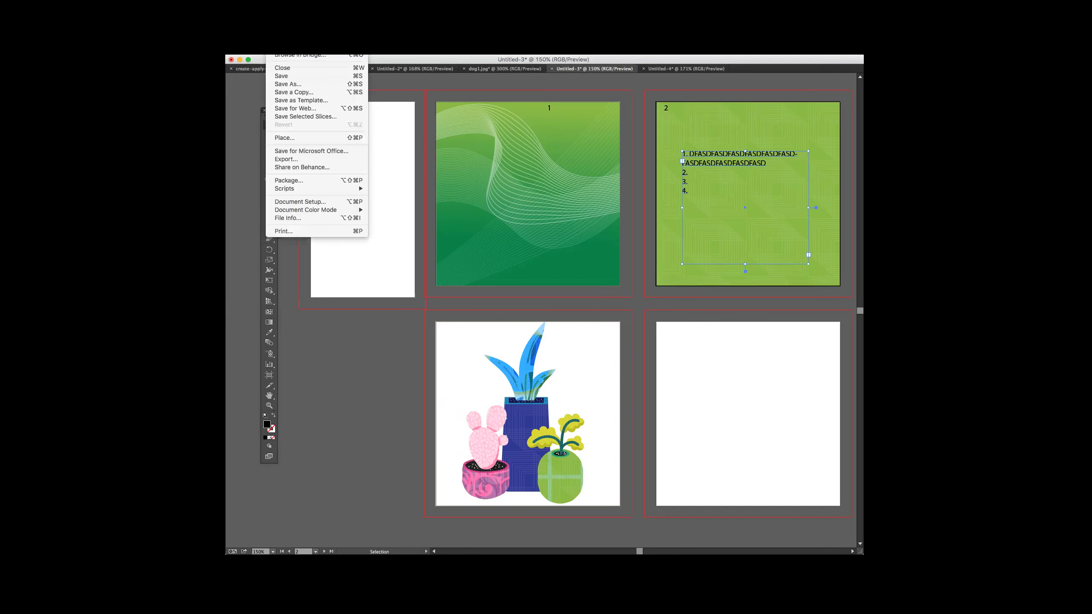
click(281, 22)
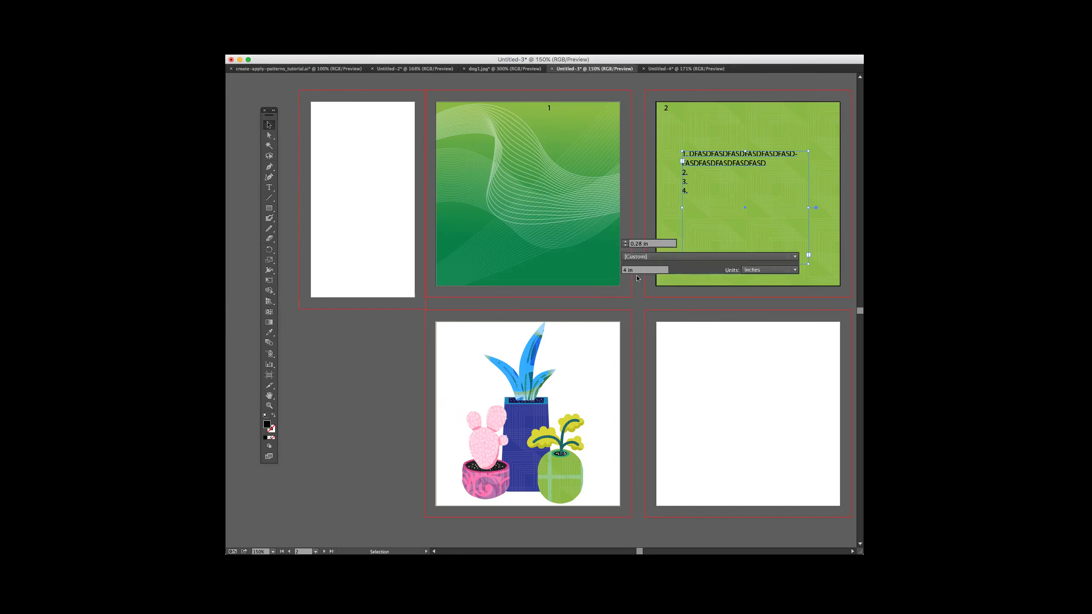
drag(638, 272, 605, 270)
text(8.5)
key(Tab)
text(11)
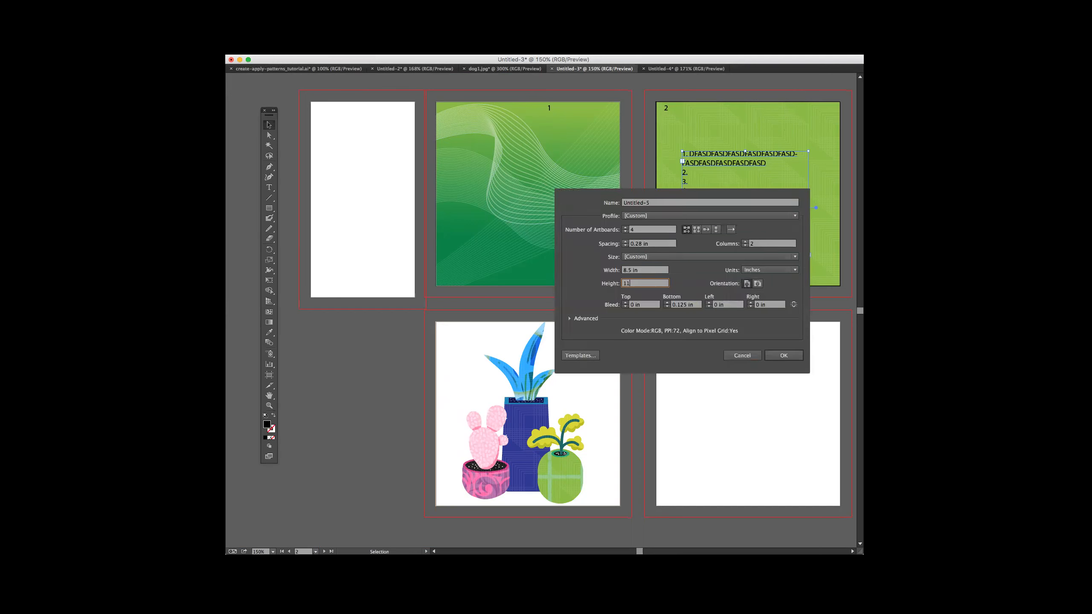
click(771, 355)
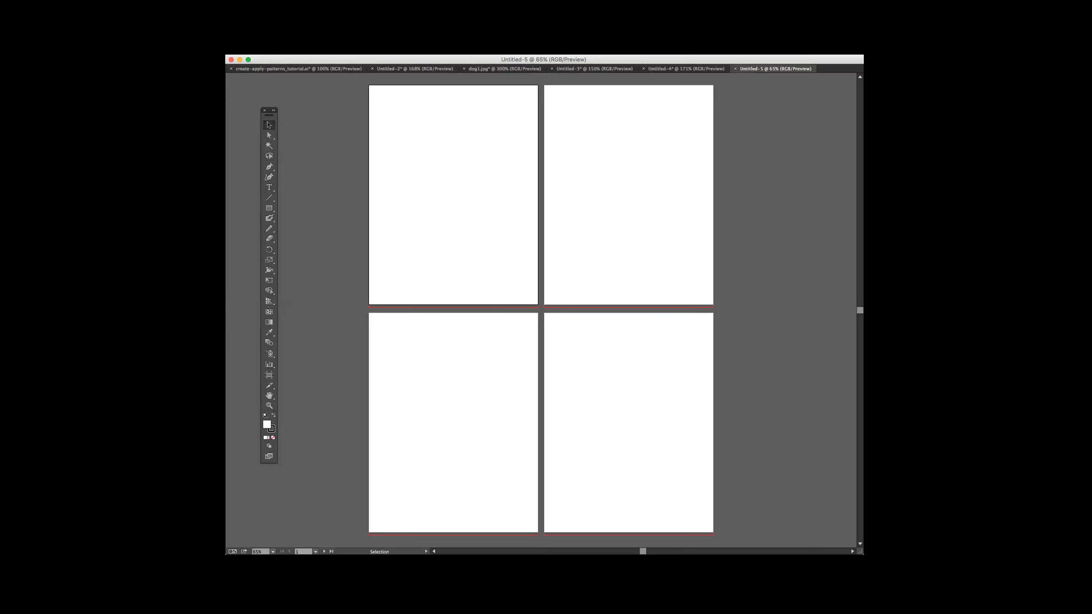
- Look through the other open documents, return to Untitled-3 and select the green pattern square on artboard 2
click(414, 69)
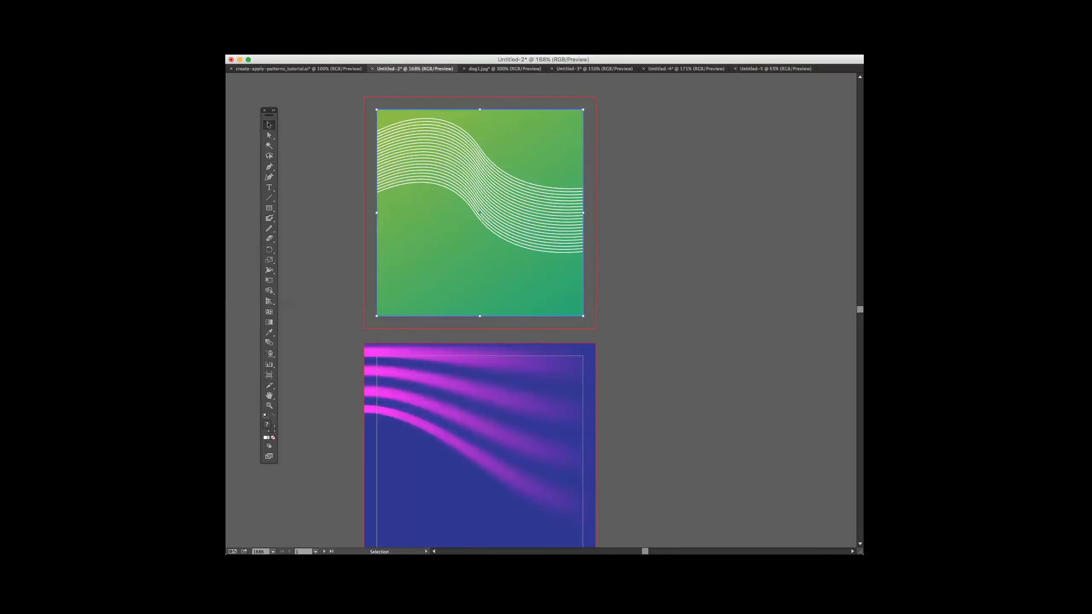
click(774, 69)
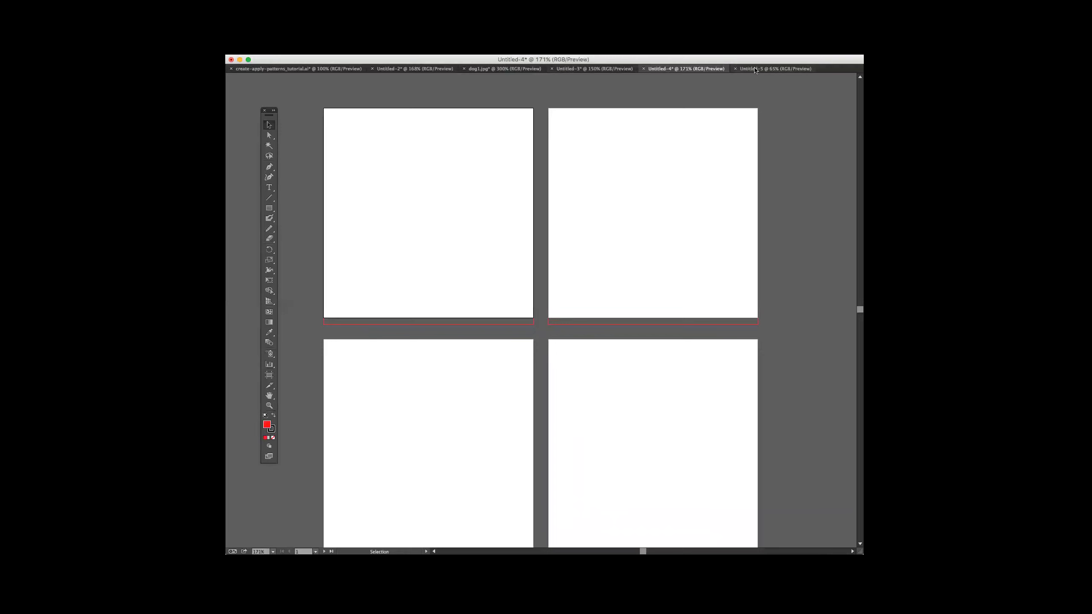
click(345, 67)
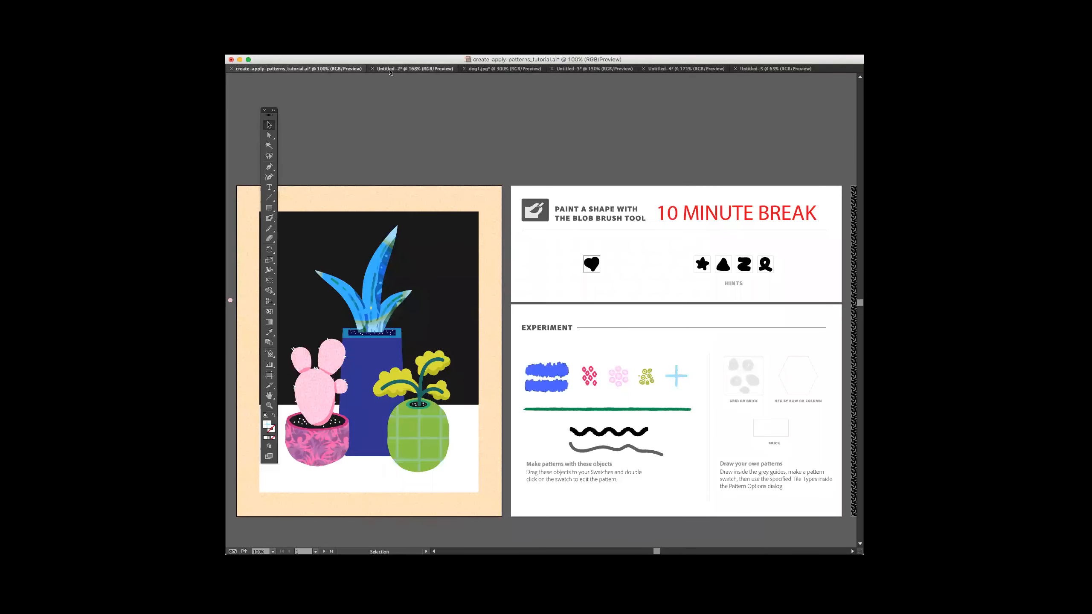
click(390, 70)
click(515, 70)
click(595, 69)
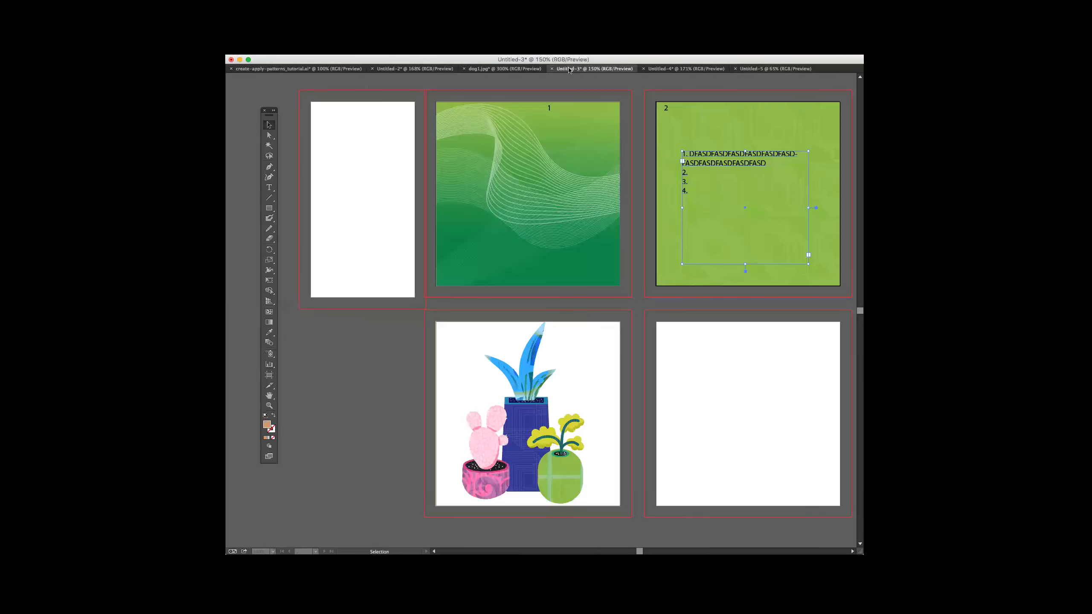
click(551, 108)
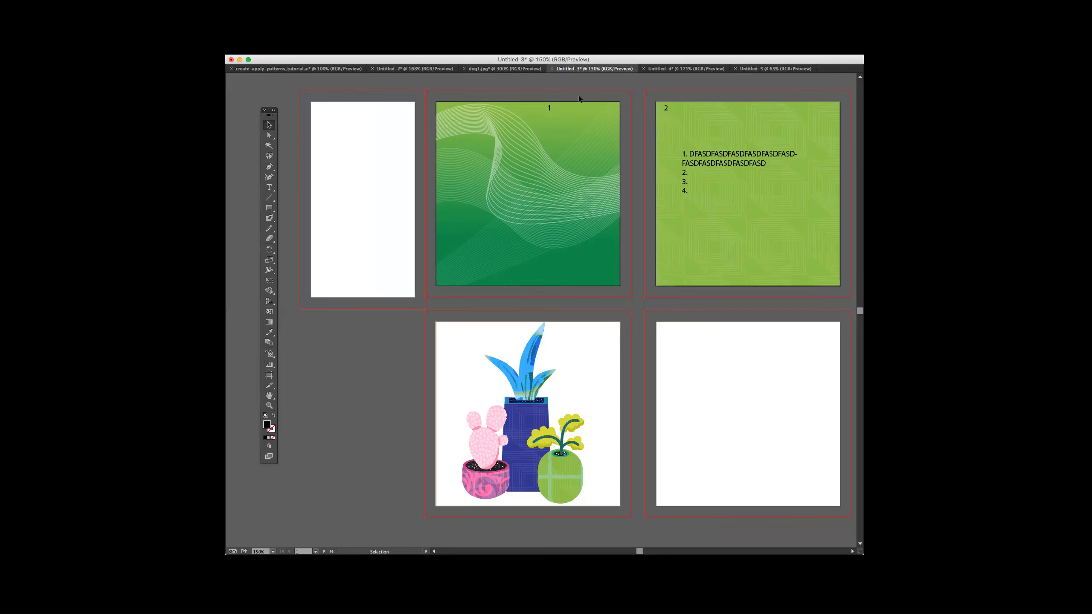
click(671, 112)
- Inspect the magenta and blue flowing artwork in Untitled-2, deselect it and return to Untitled-3
click(417, 68)
click(460, 415)
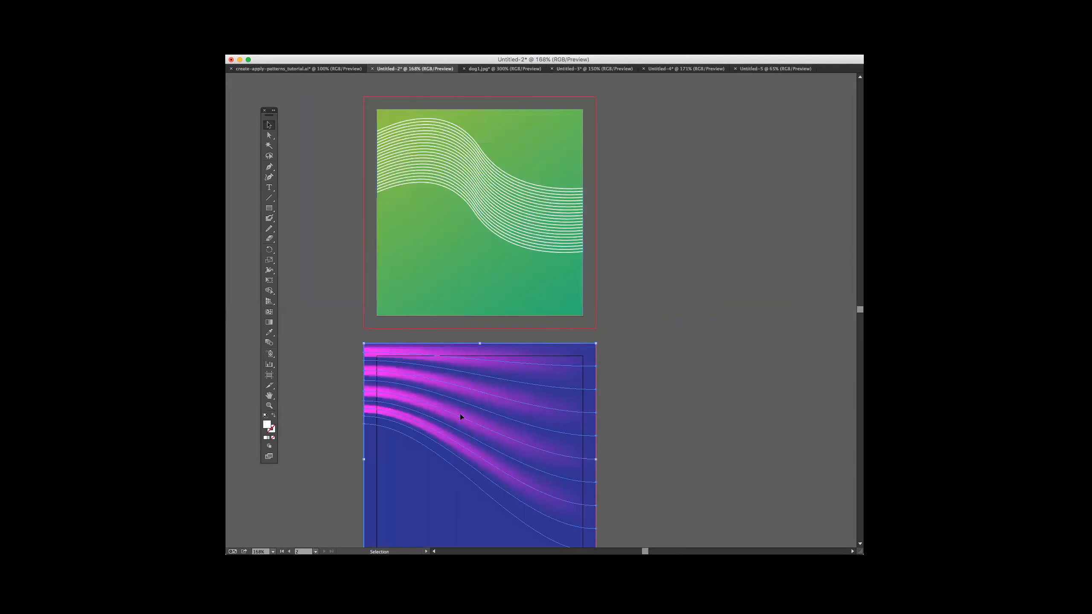
click(601, 98)
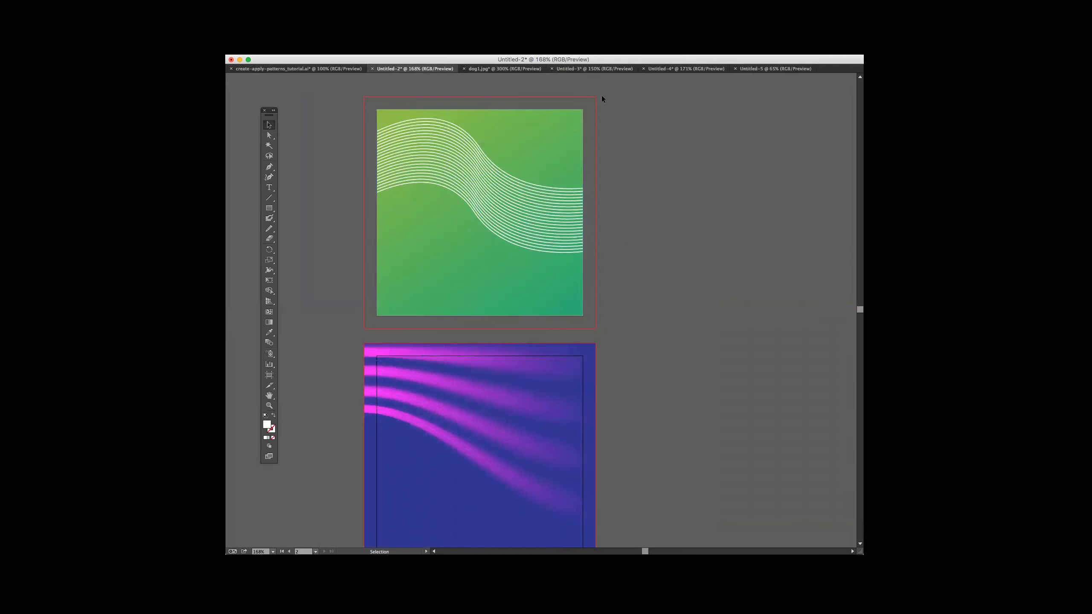
click(592, 69)
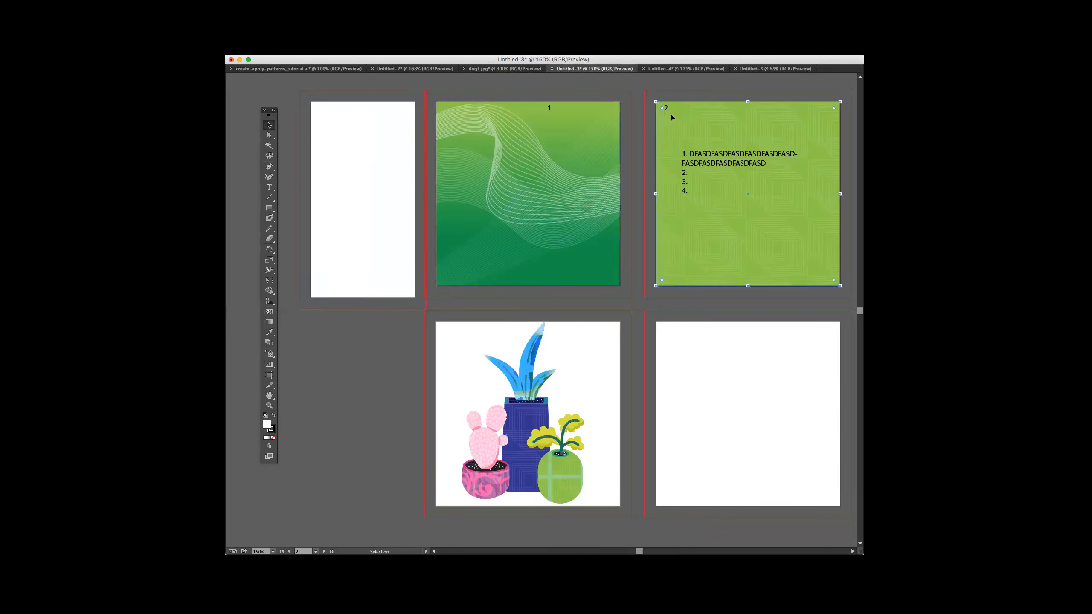
- Check the Blend Options for the wave artwork on artboard 1, cancel without changes and deselect it
click(553, 167)
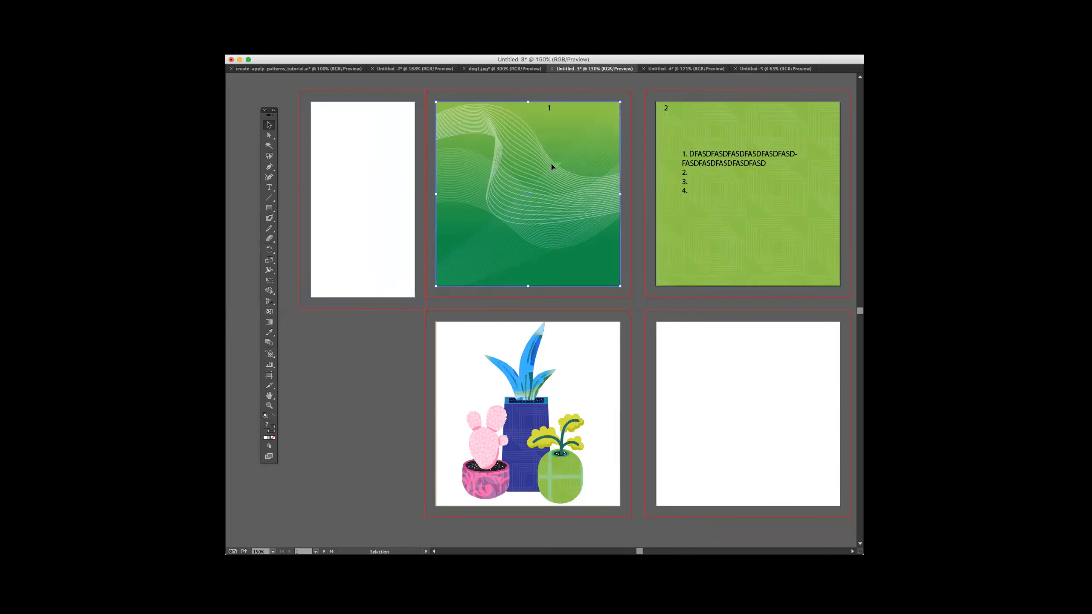
click(314, 6)
mouse_move(350, 198)
click(425, 216)
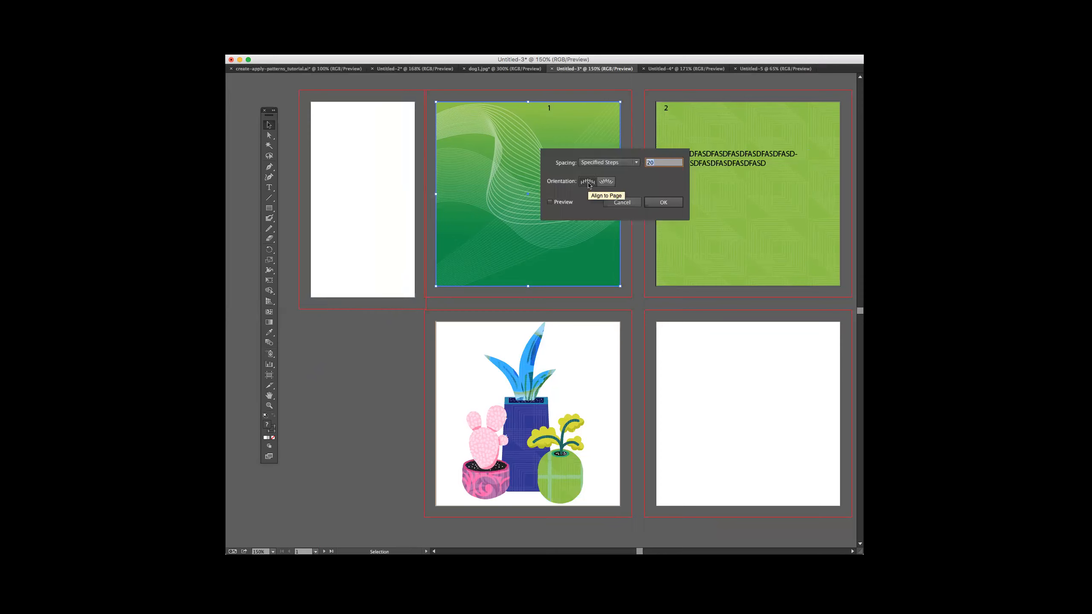
click(624, 203)
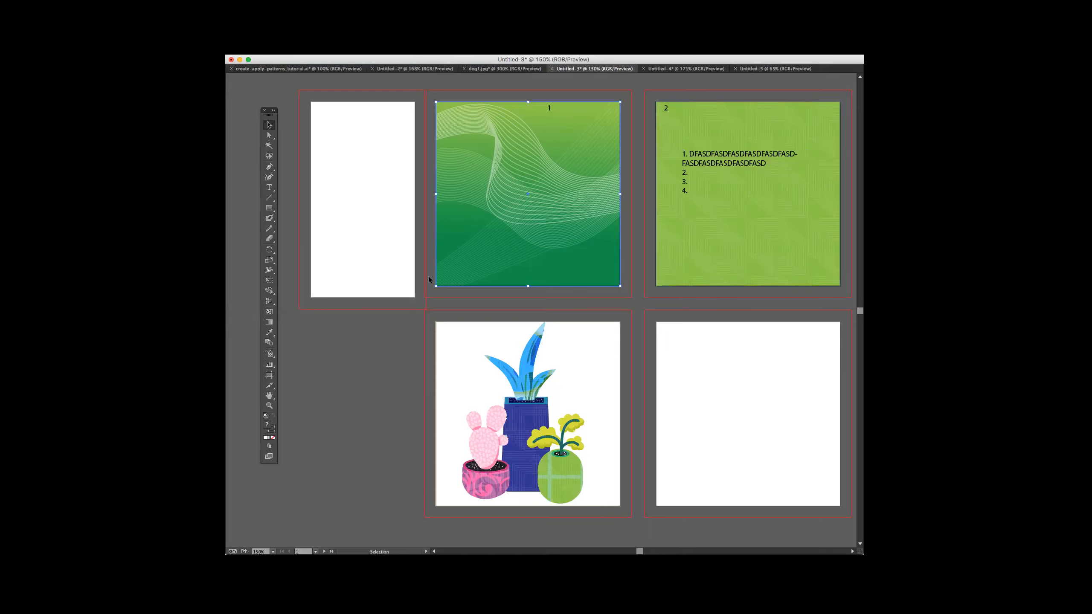
click(332, 239)
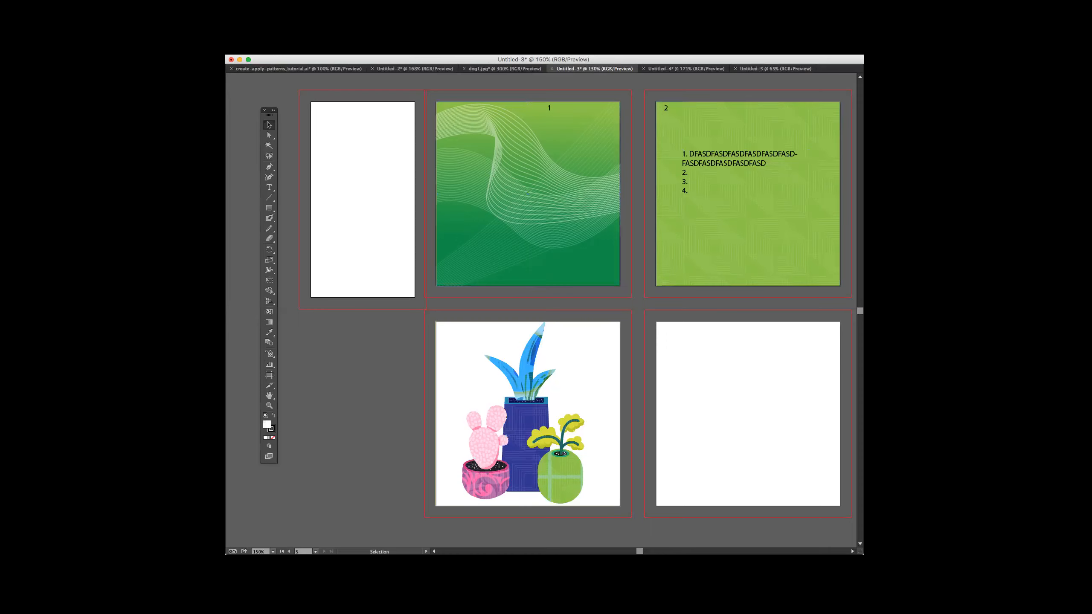